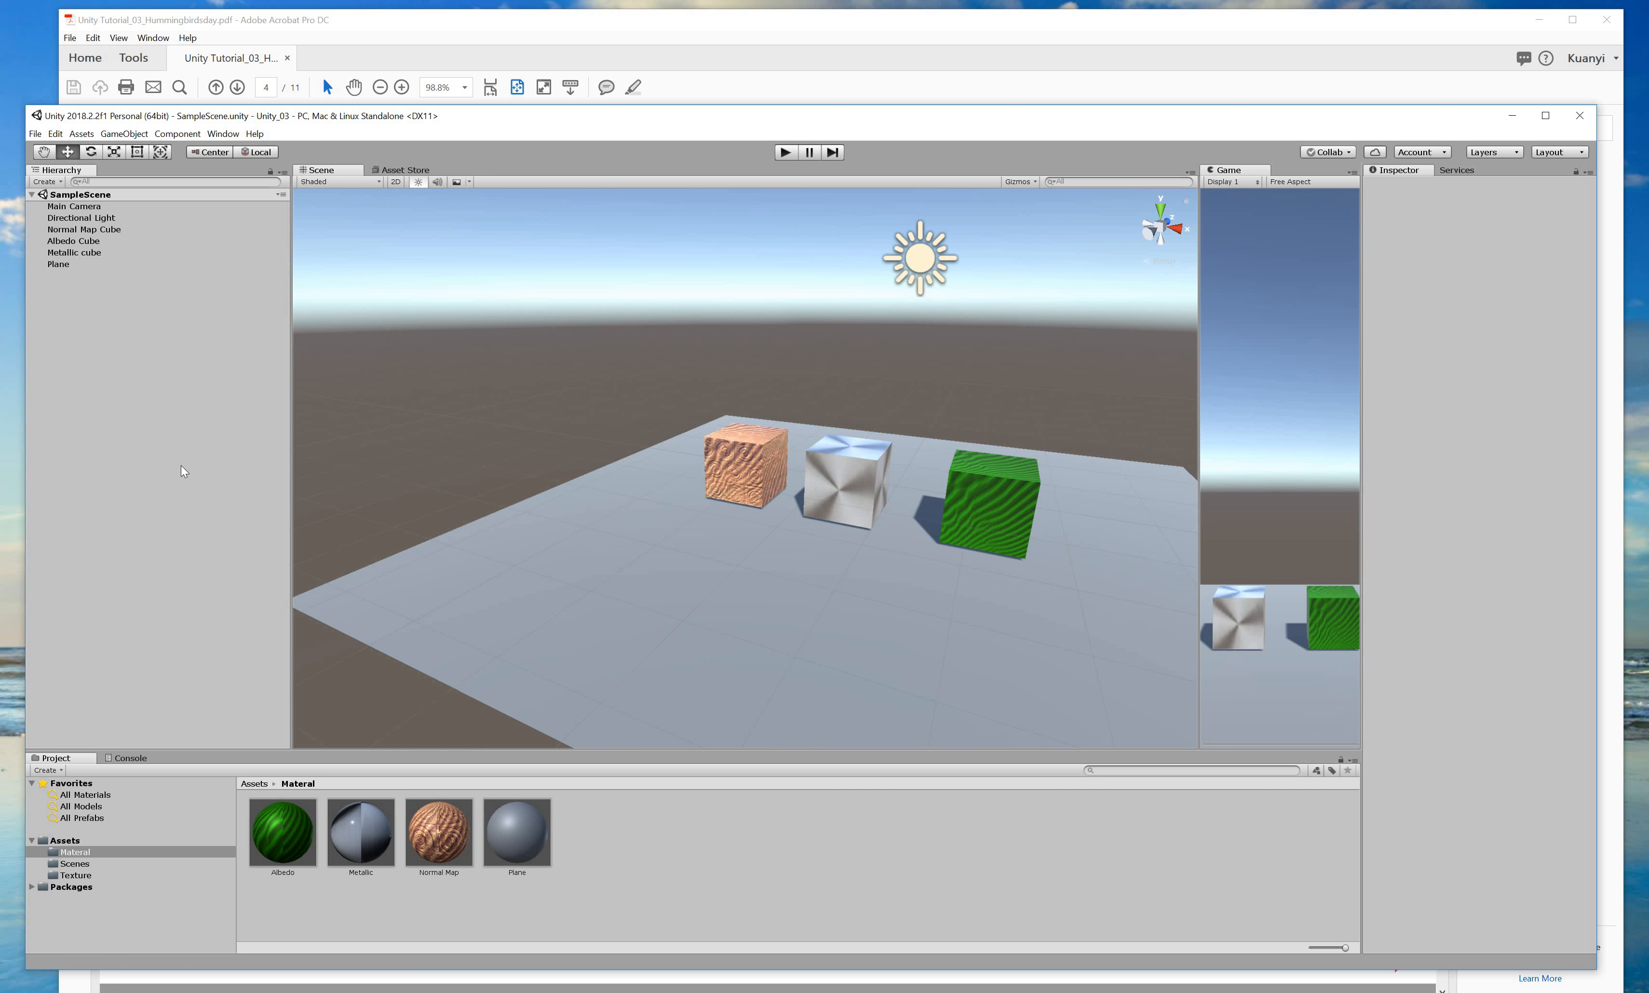
# Add a new cube and move it forward to Z -2.592, in front of the other cubes.
pyautogui.rightClick(153, 328)
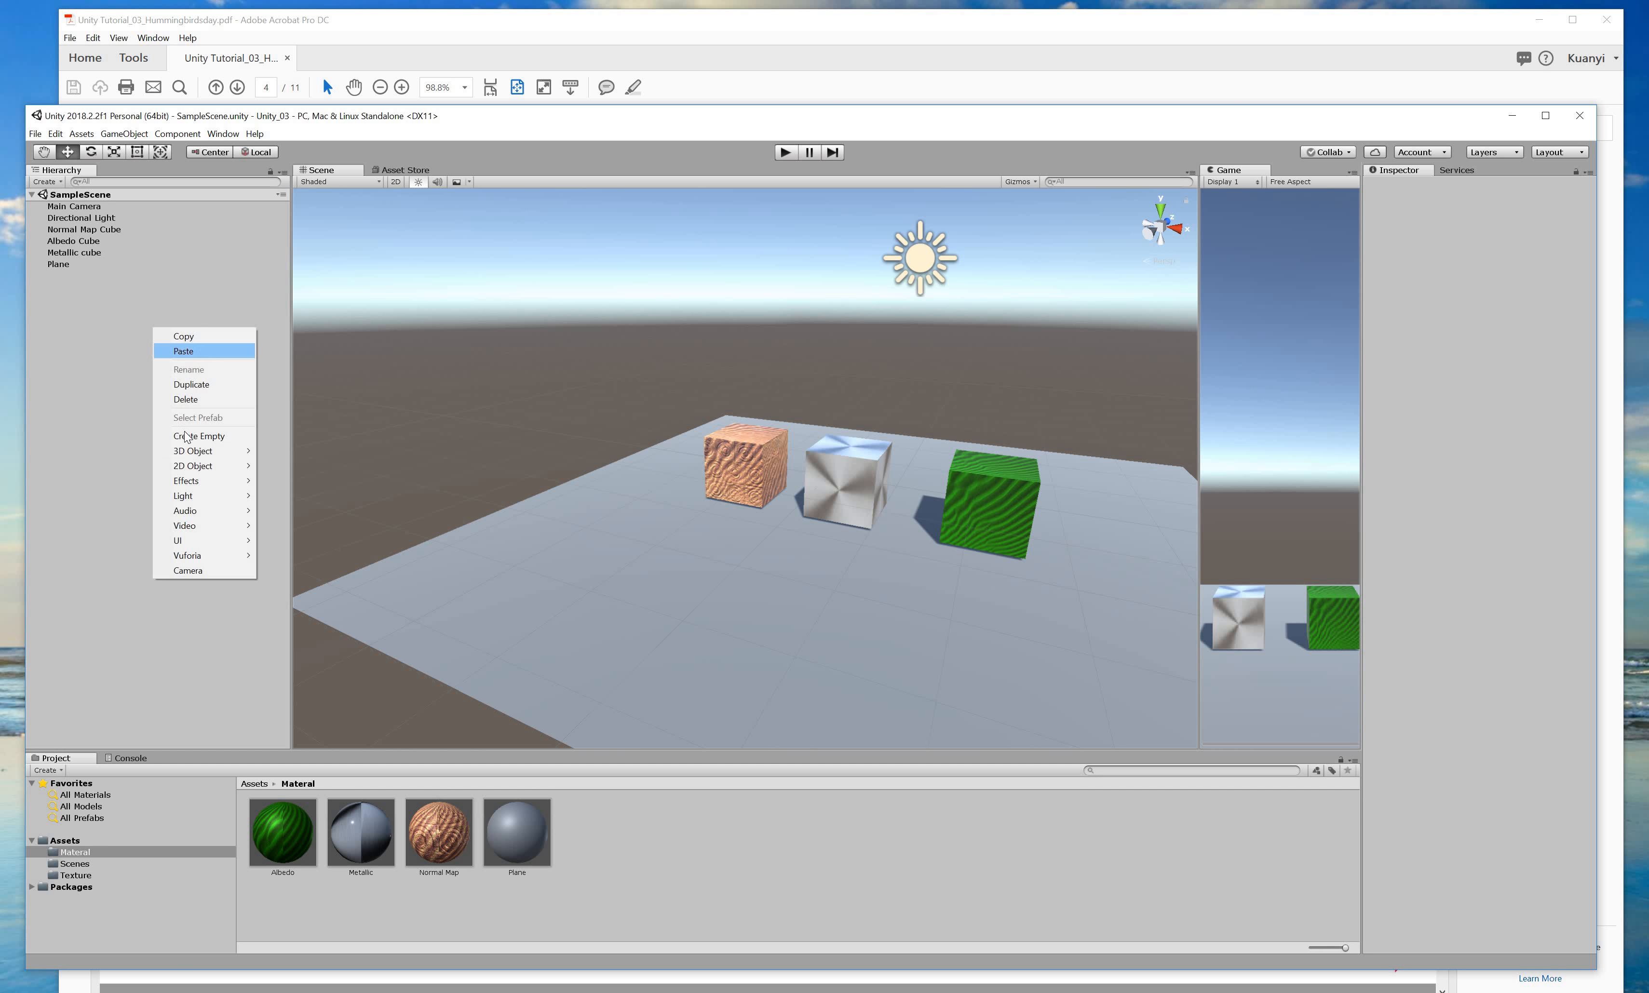
pyautogui.click(298, 451)
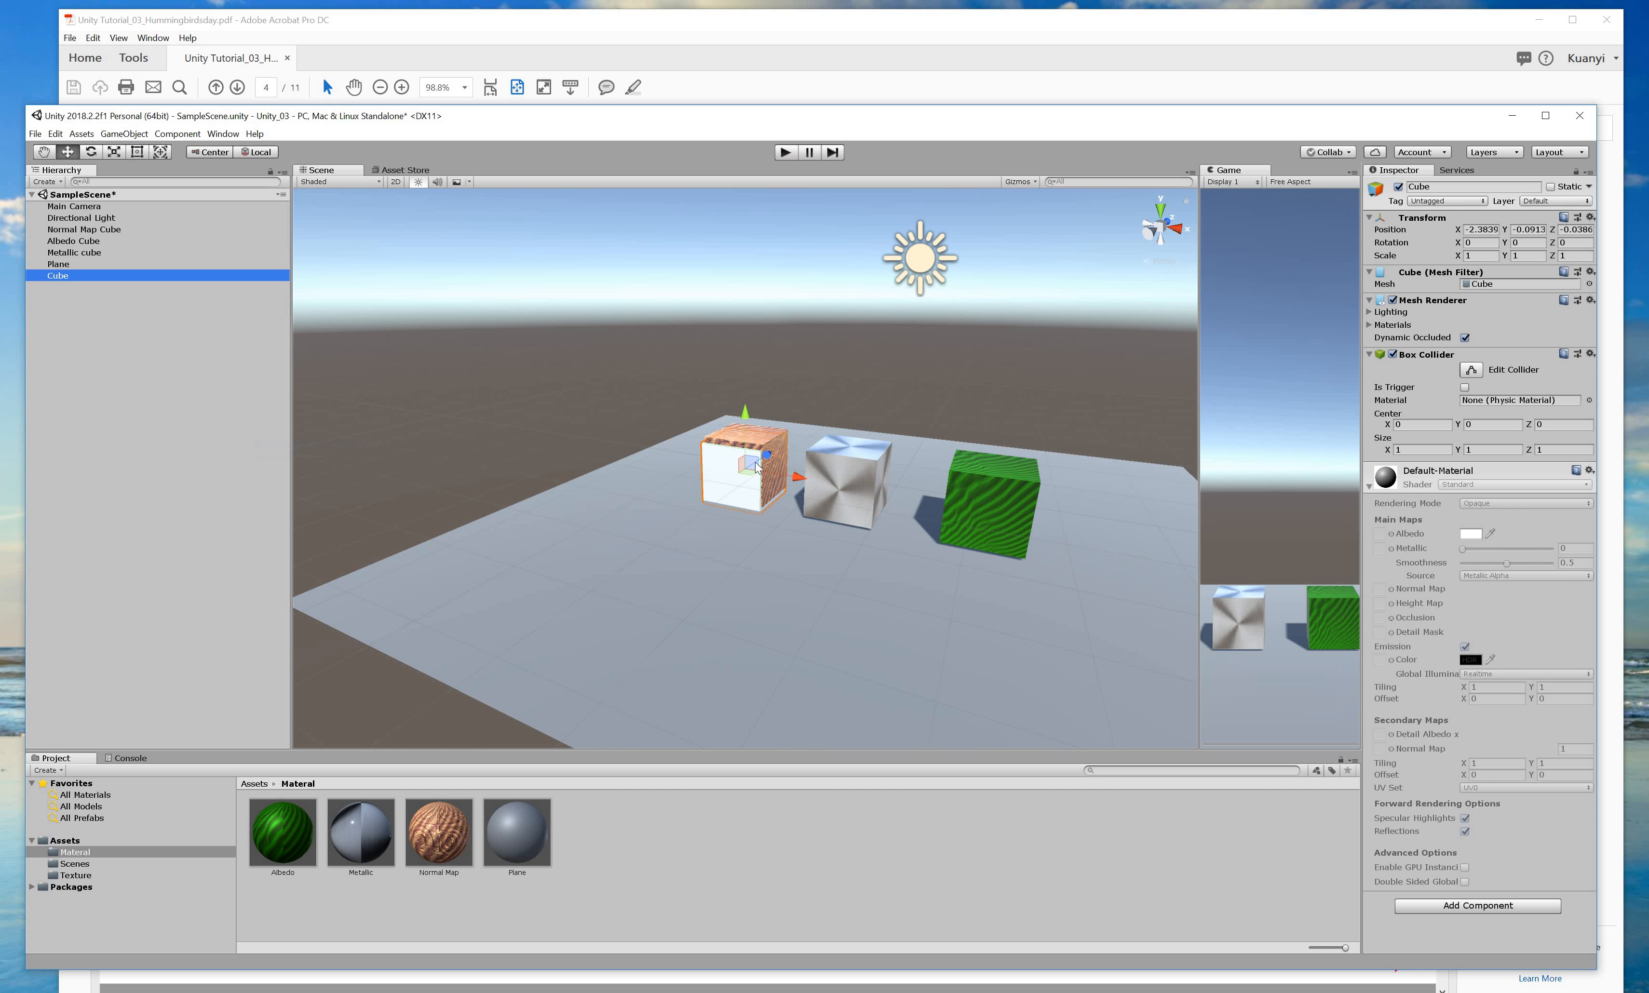
pyautogui.moveTo(767, 455); pyautogui.dragTo(684, 536)
pyautogui.keyDown('alt'); pyautogui.moveTo(546, 593); pyautogui.dragTo(600, 38); pyautogui.keyUp('alt')
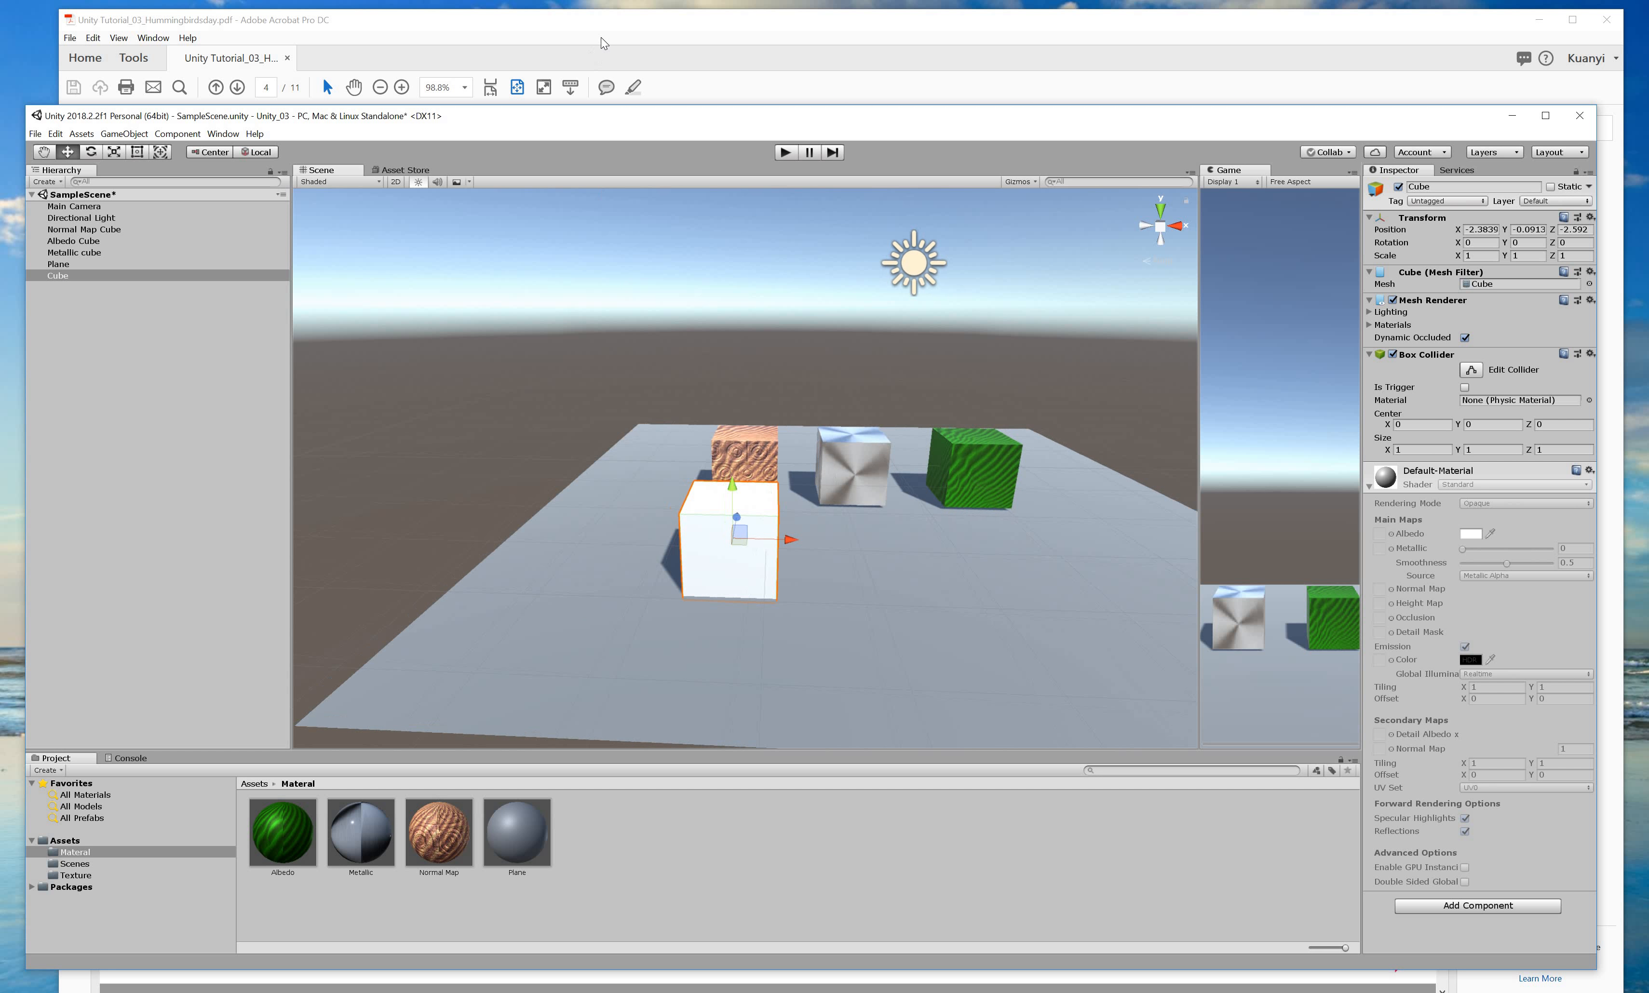
pyautogui.hotkey('alt', 'Tab')
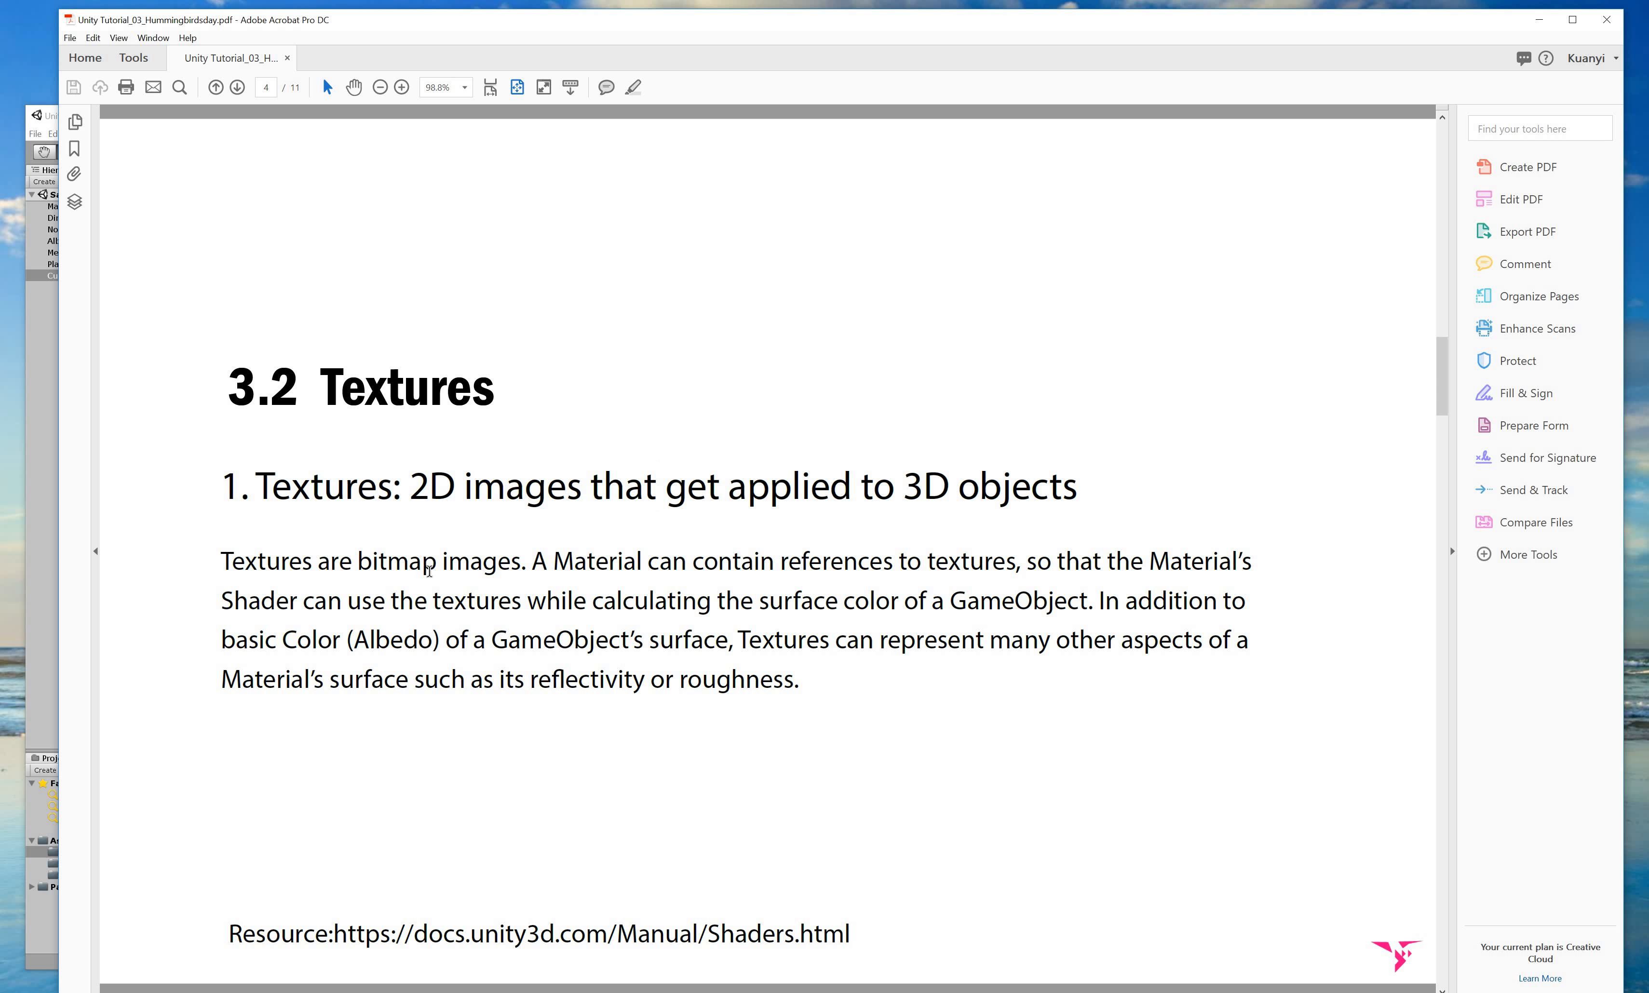
# Highlight the 3.2 Textures sentences on bitmap images and materials referencing textures, then return to Unity.
pyautogui.moveTo(222, 561); pyautogui.dragTo(521, 563)
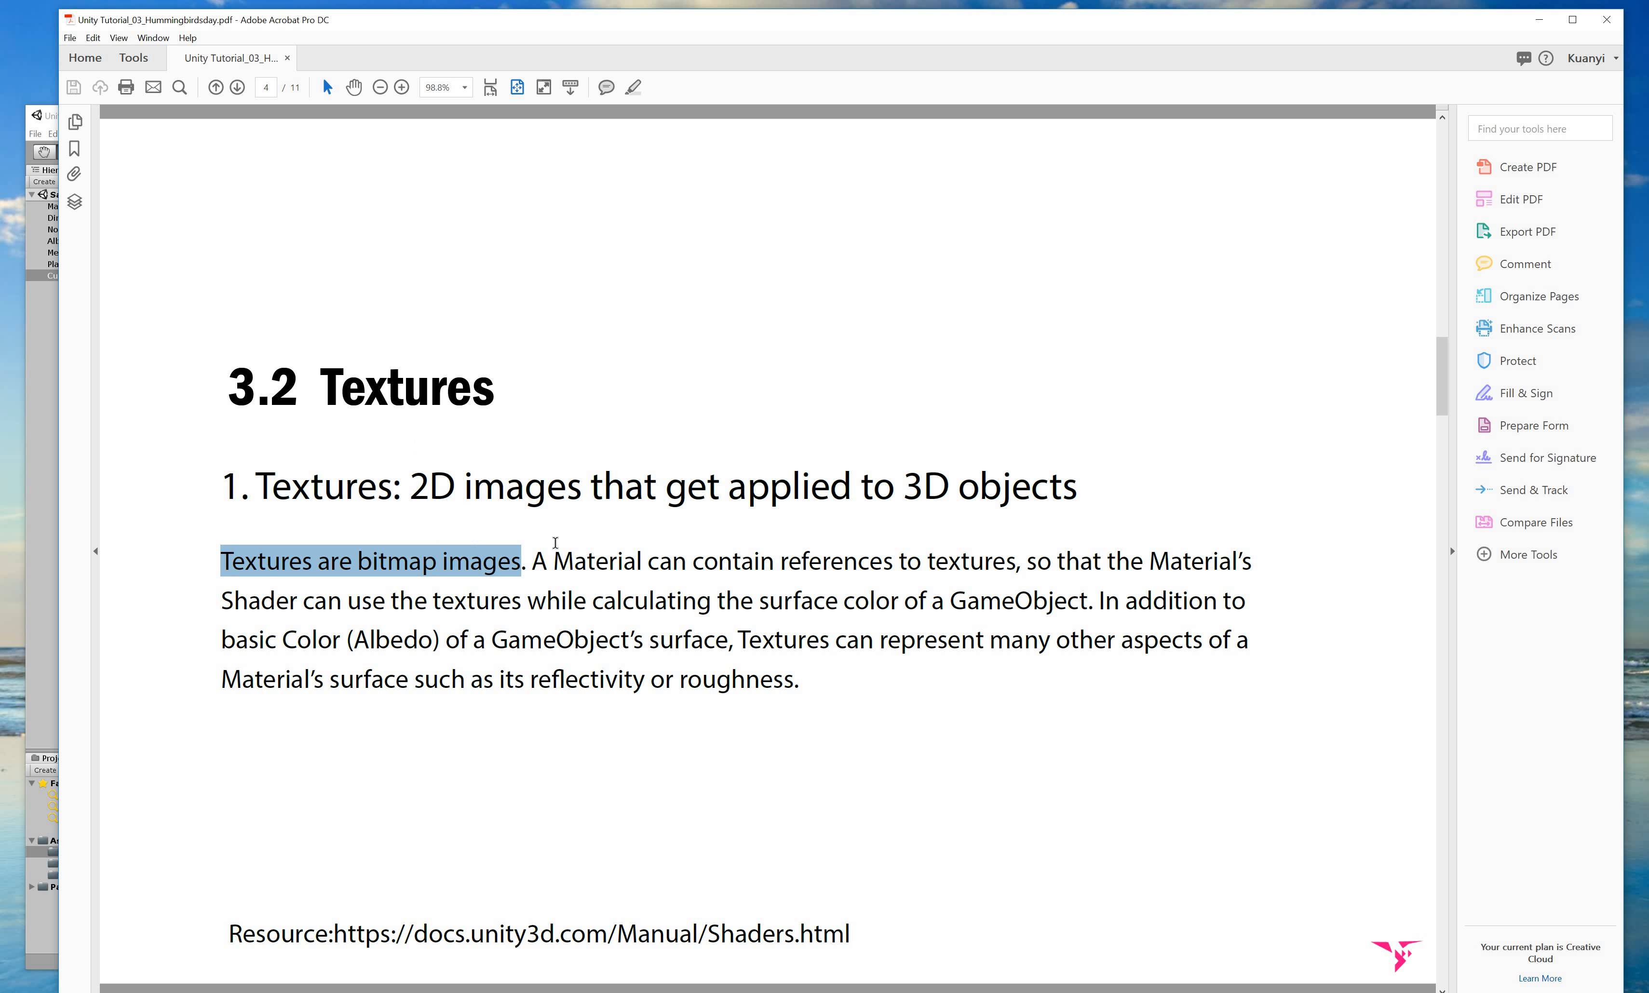
pyautogui.moveTo(536, 560); pyautogui.dragTo(730, 591)
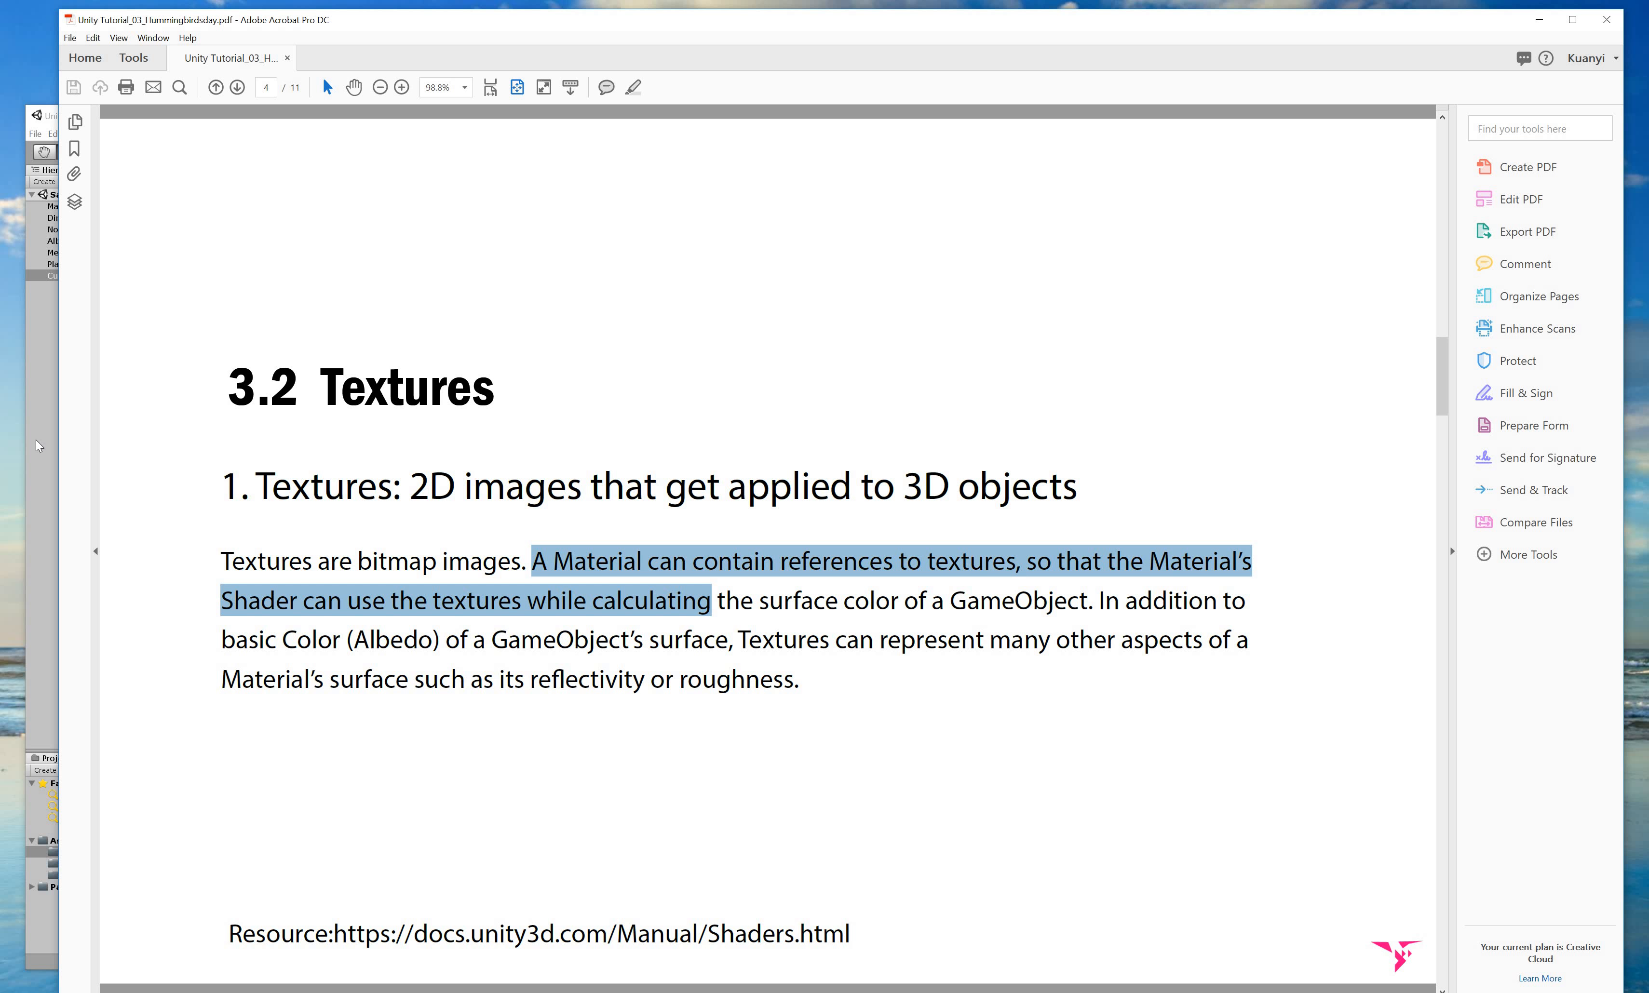
pyautogui.click(39, 456)
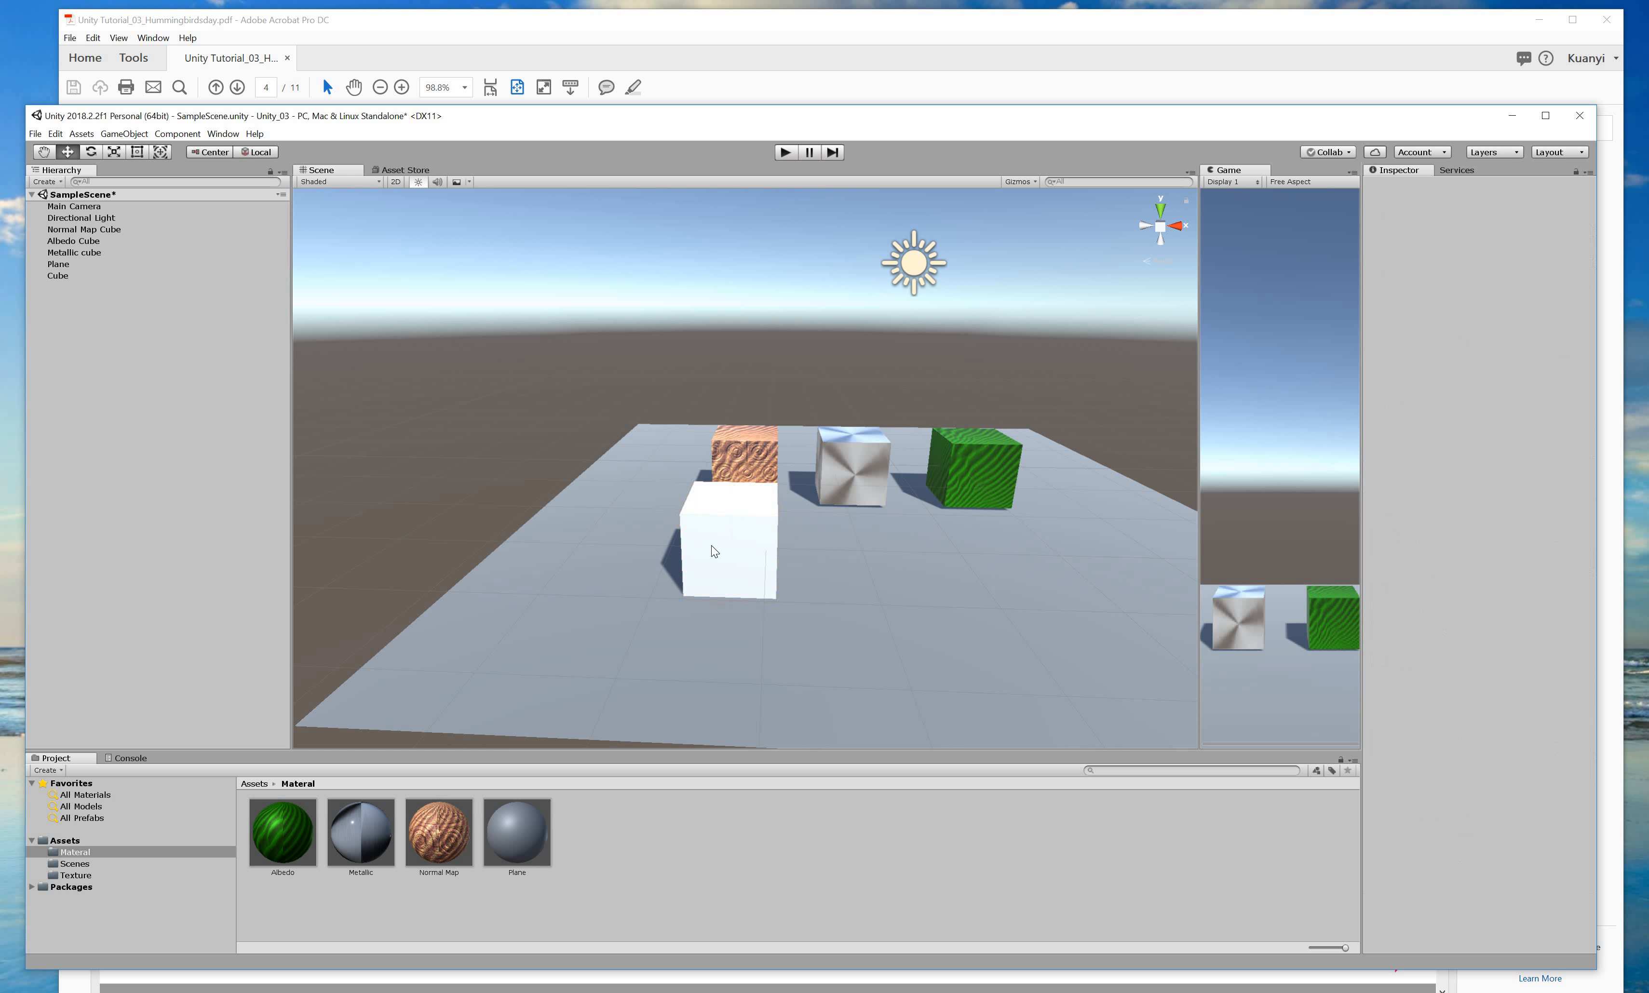
# Select the new cube and inspect the wood wall panels and sand textures in the Texture folder.
pyautogui.click(716, 545)
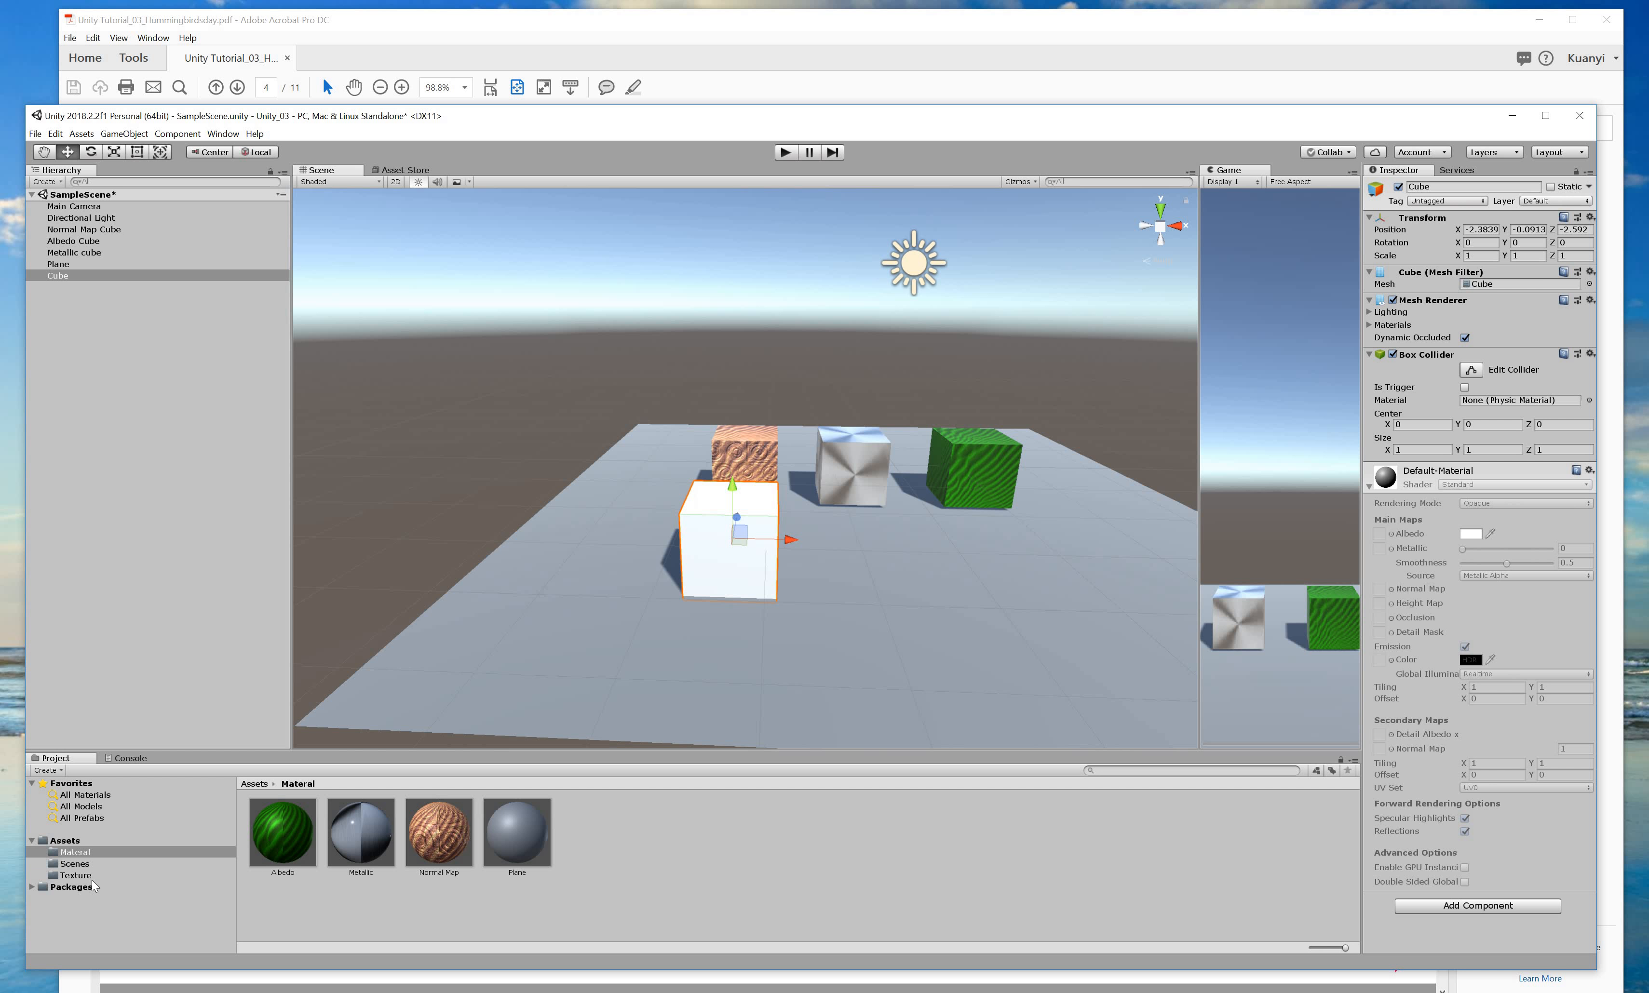
pyautogui.click(75, 876)
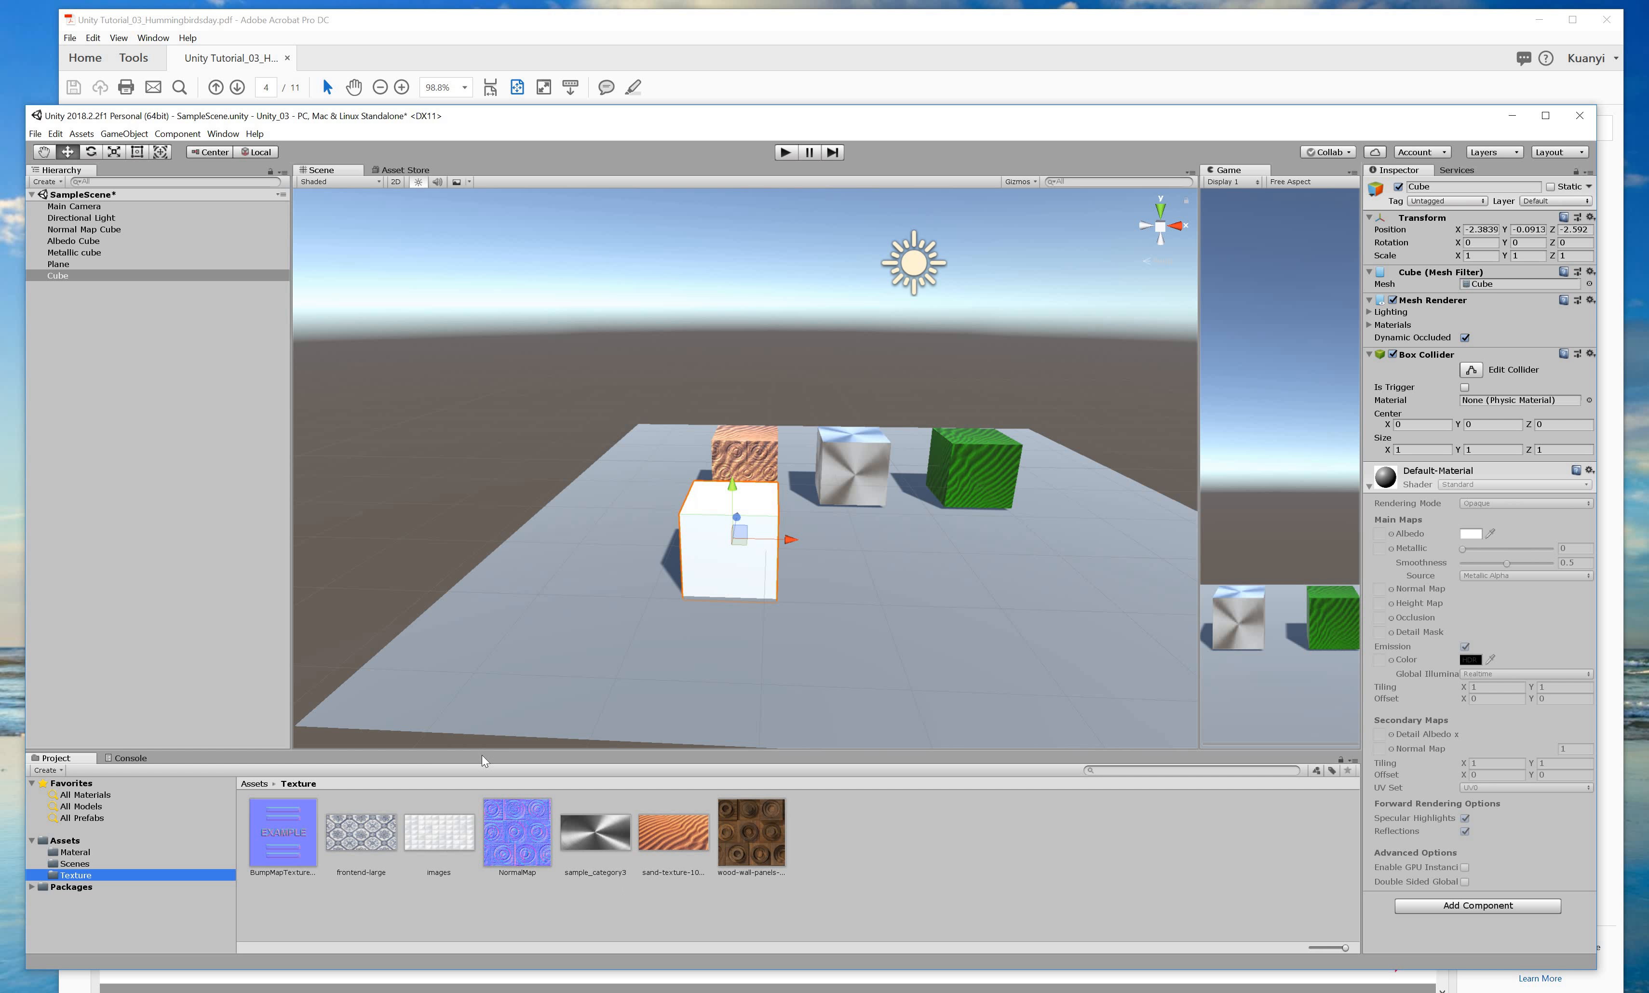
pyautogui.click(763, 852)
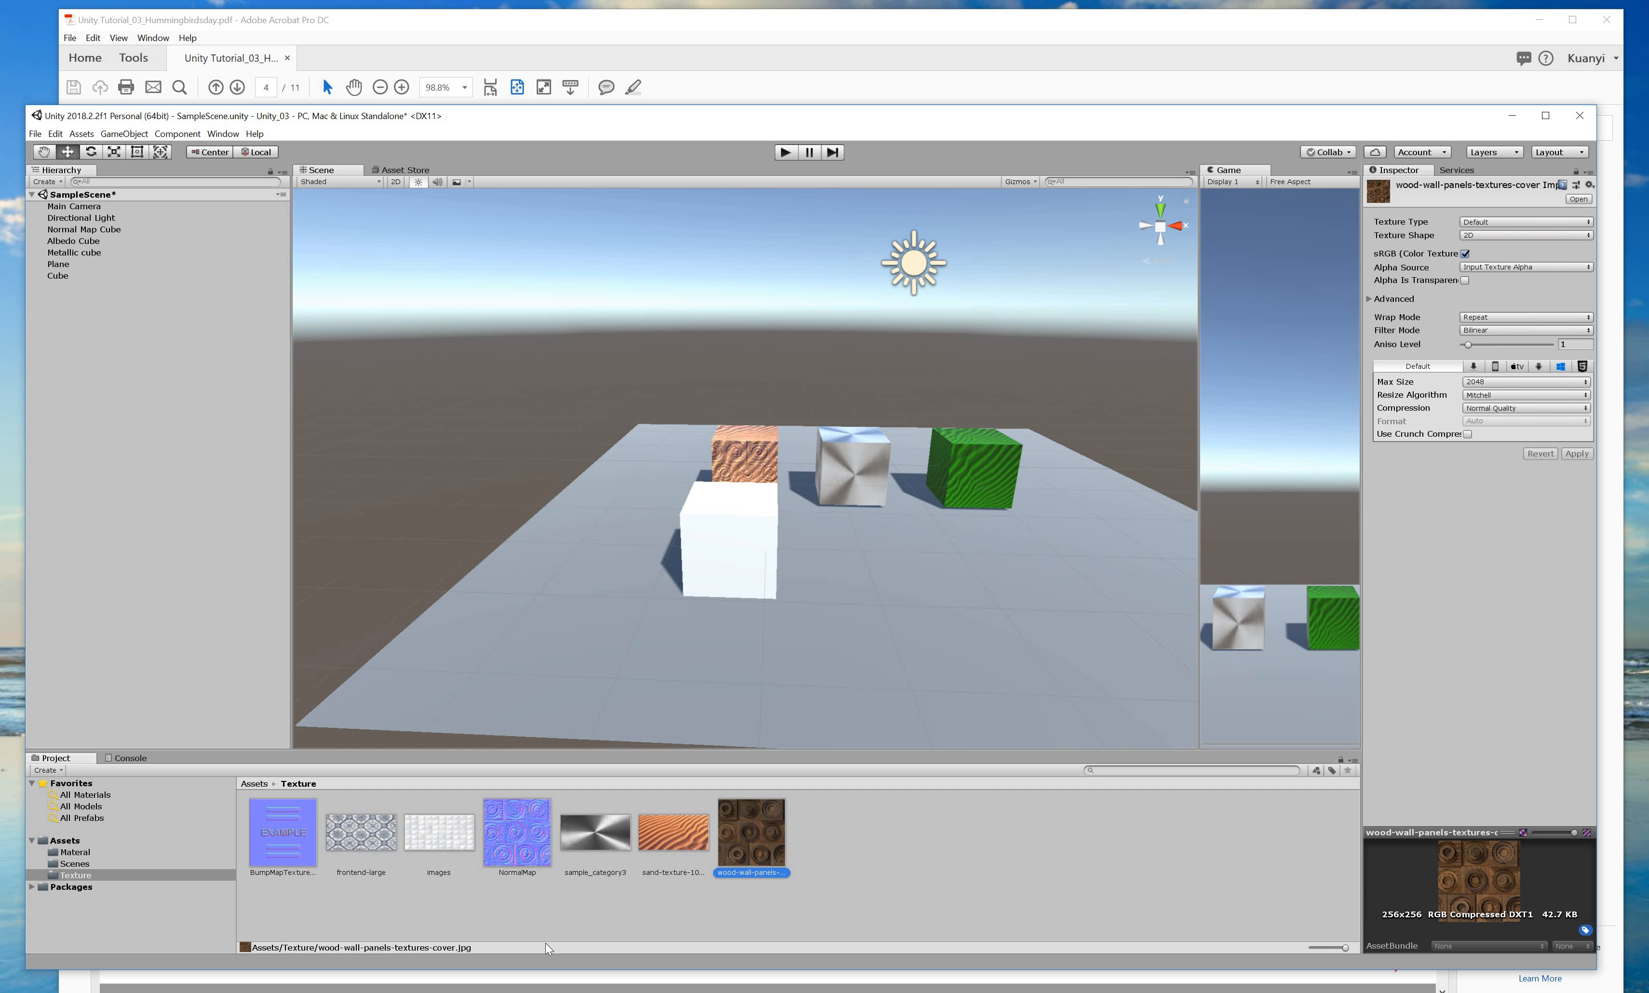
pyautogui.click(673, 837)
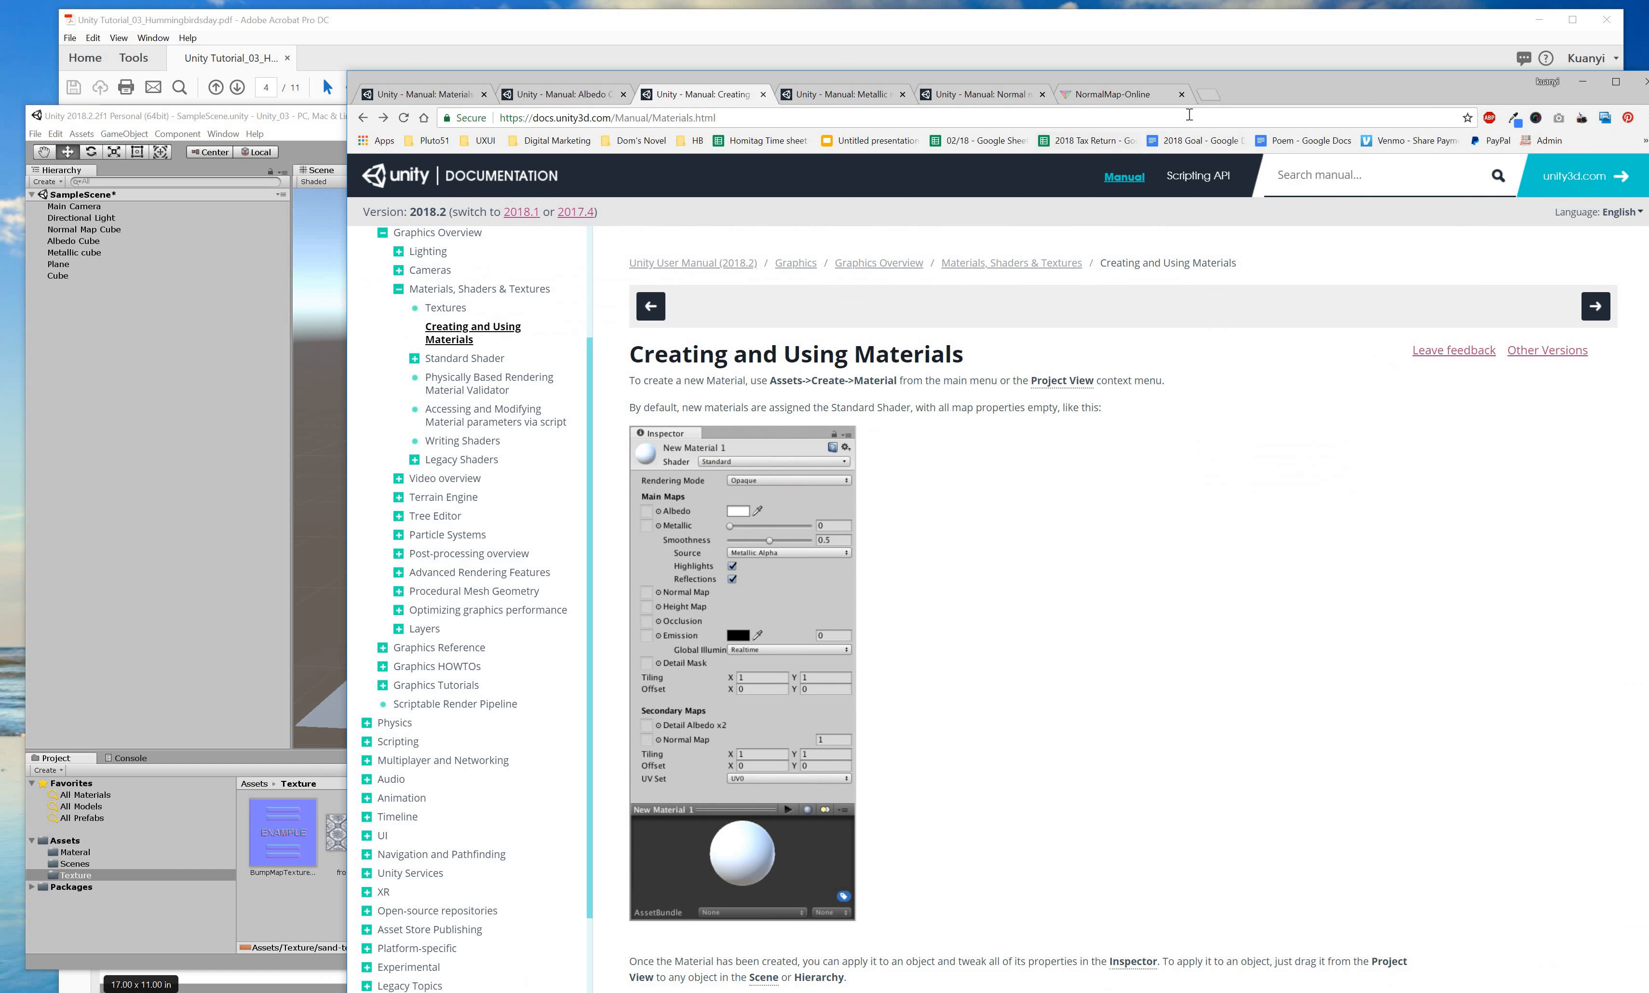
# Search Google Images for grass in a new browser tab.
pyautogui.click(1208, 94)
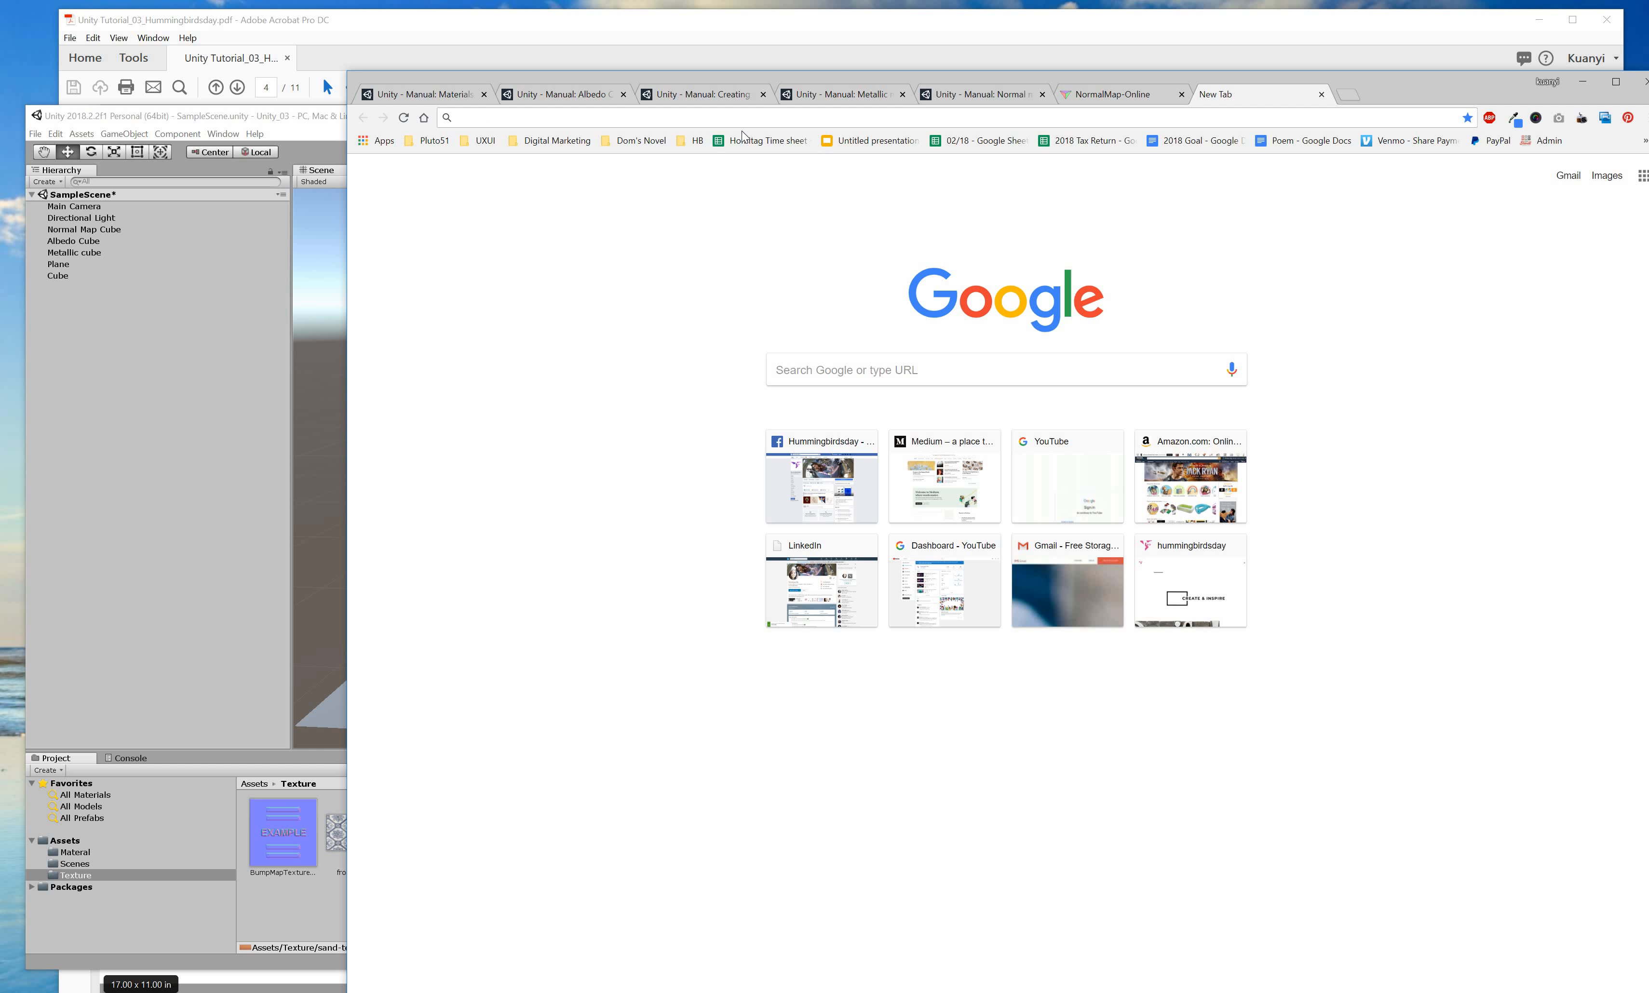
pyautogui.write('te')
pyautogui.press('BackSpace')
pyautogui.press('BackSpace')
pyautogui.press('BackSpace')
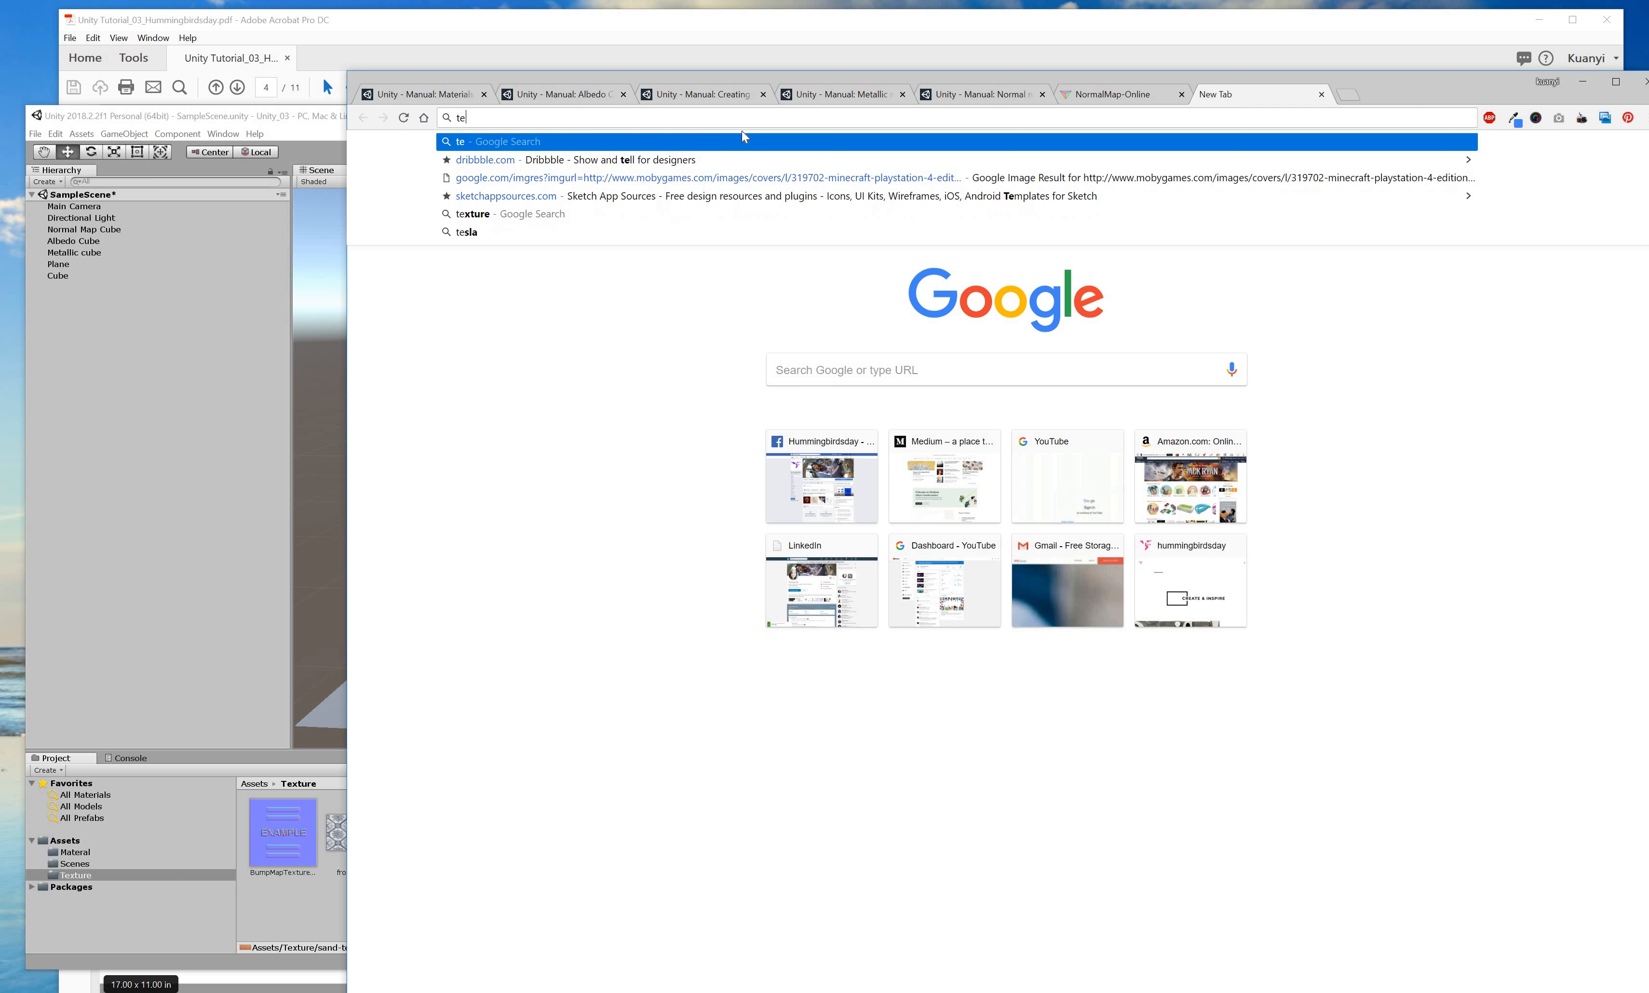
pyautogui.write('grass')
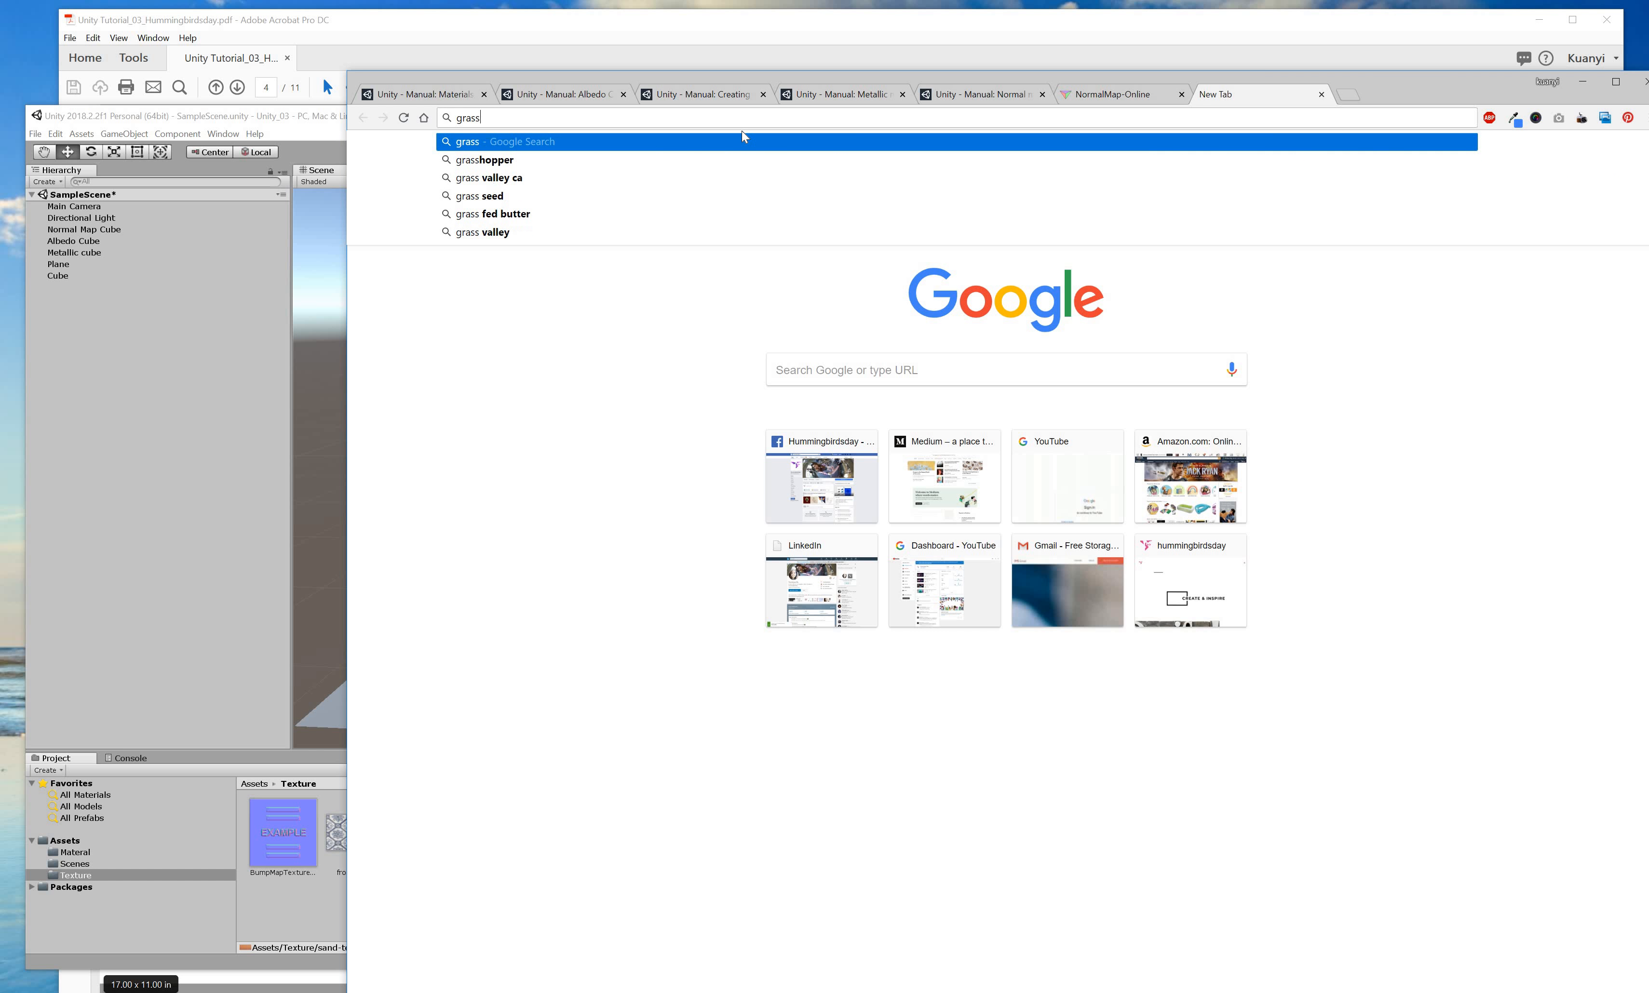
pyautogui.press('Return')
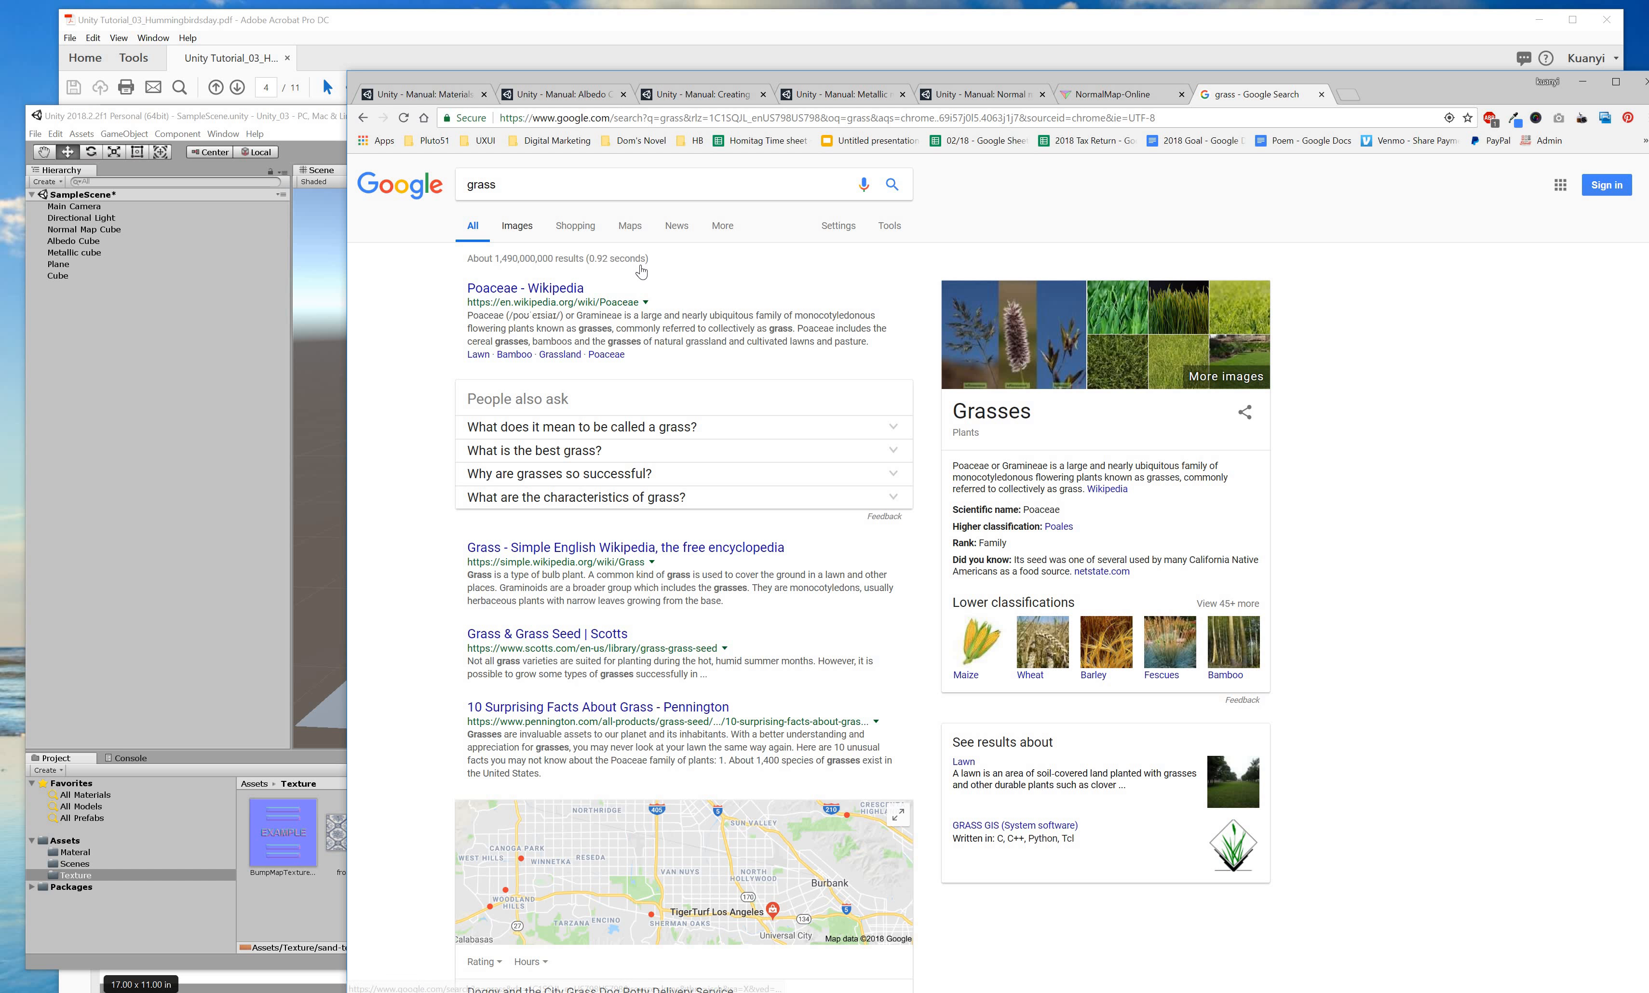
pyautogui.click(517, 226)
# Pick a grass photo from the results and drag it into Unity's Texture folder as images 1.
pyautogui.scroll(-5, 928, 507)
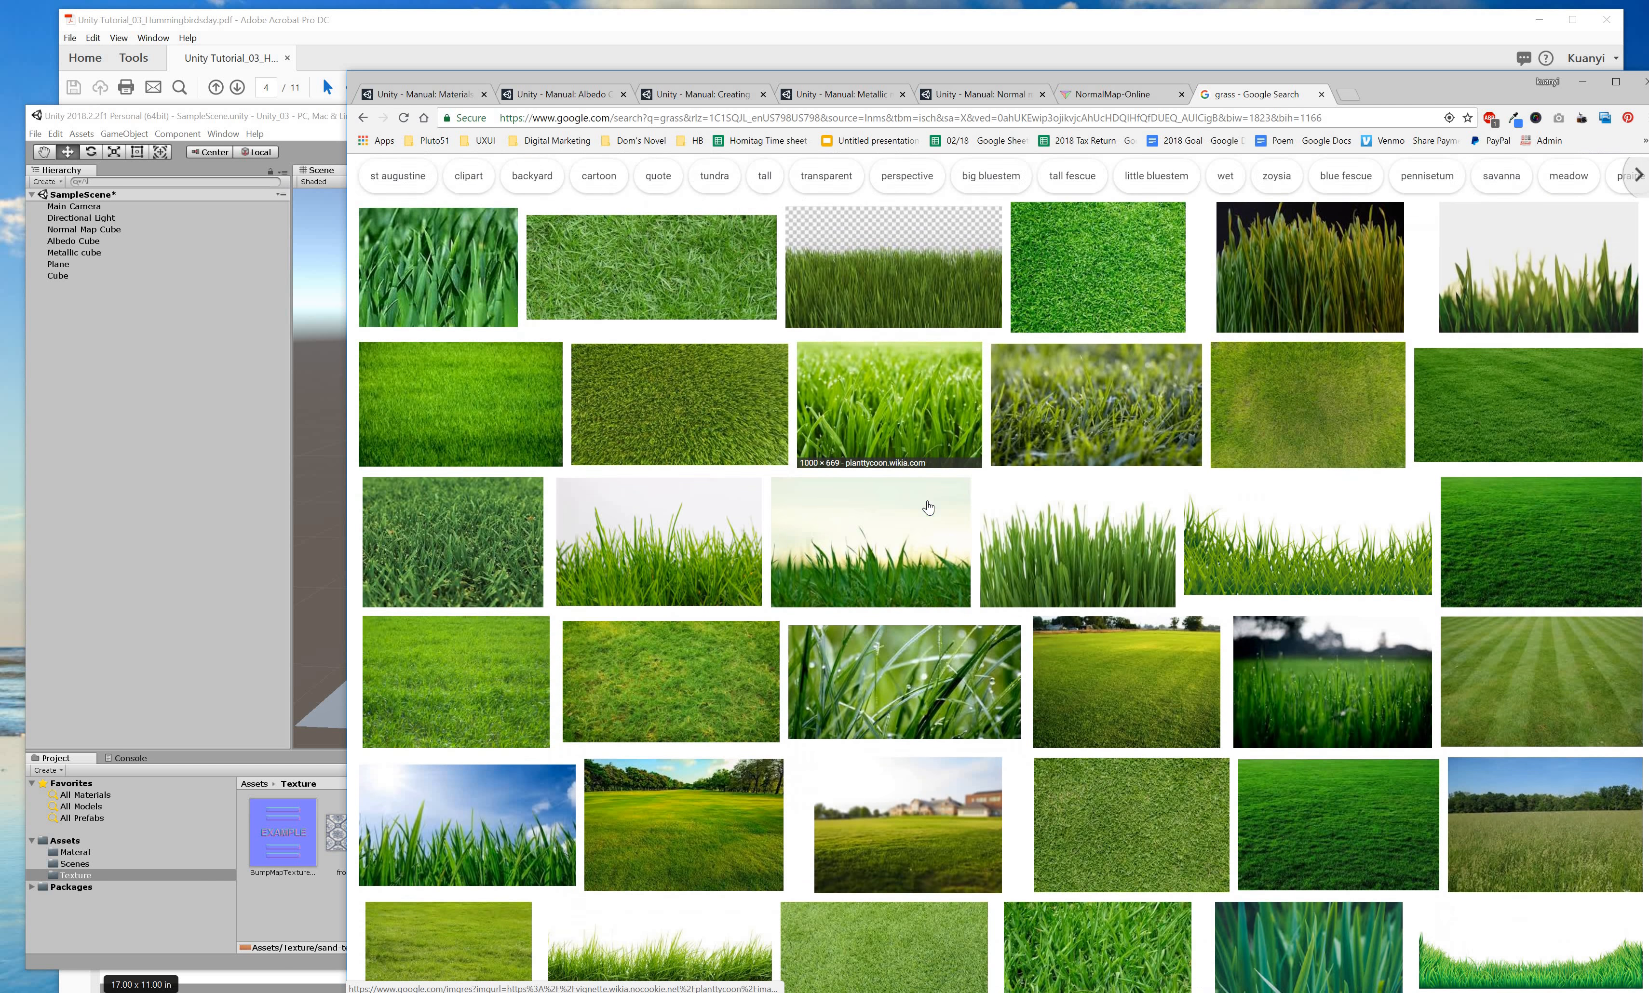
pyautogui.scroll(-10, 934, 519)
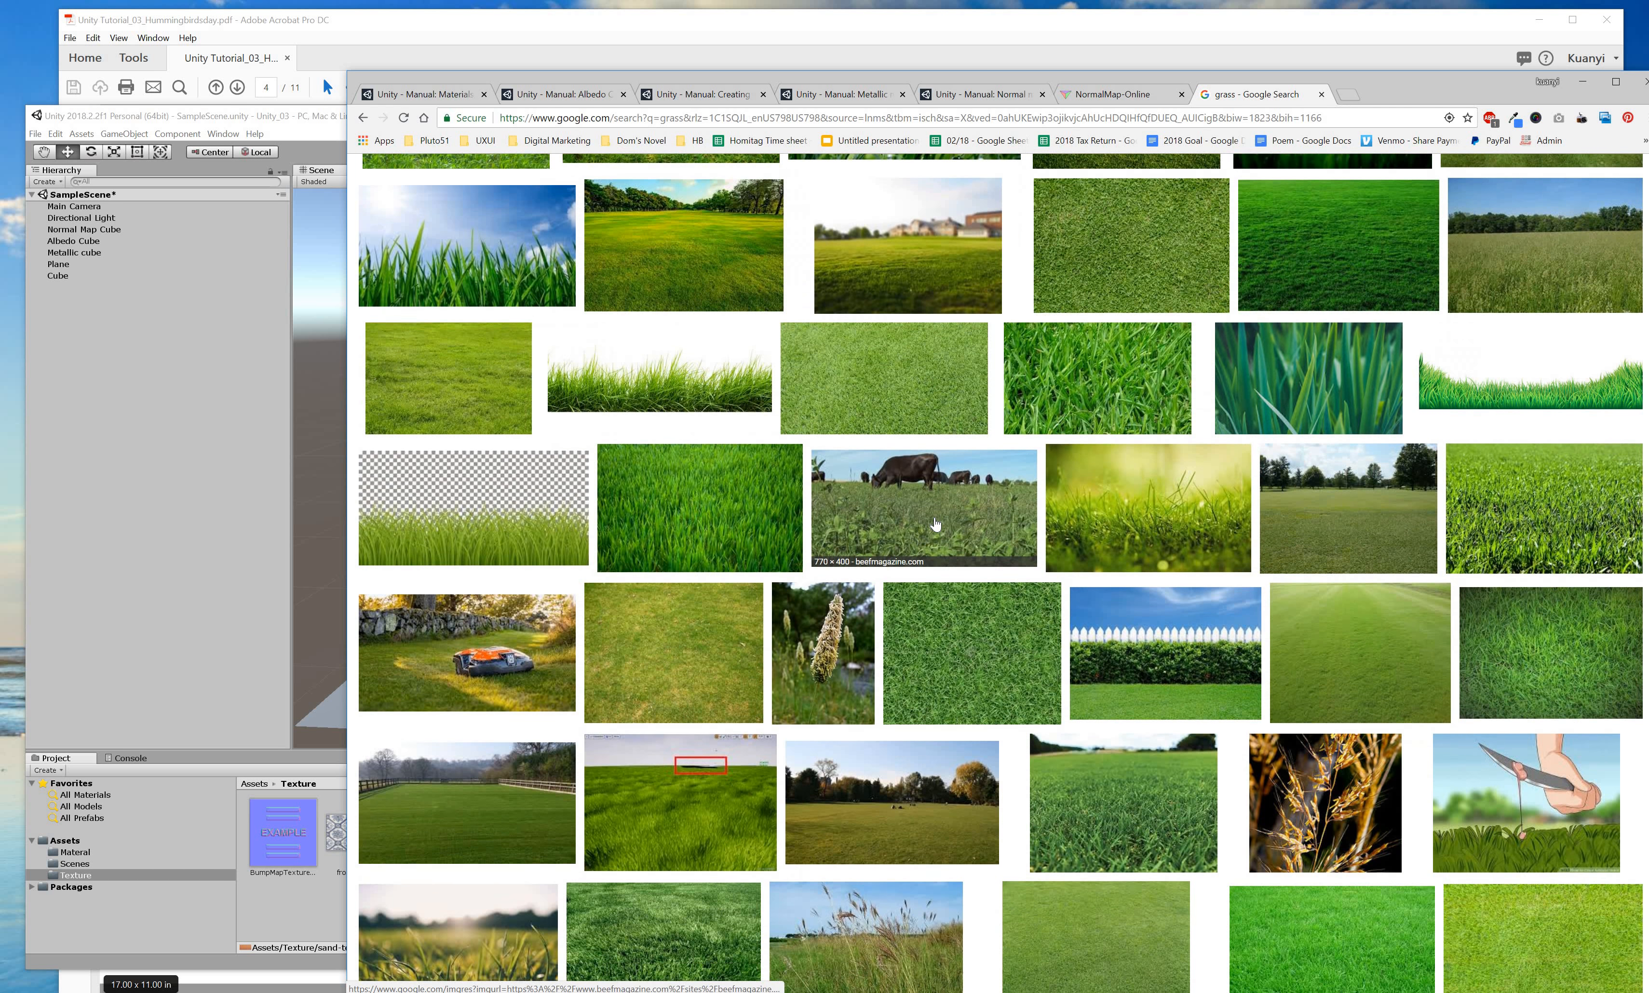
pyautogui.scroll(-5, 935, 528)
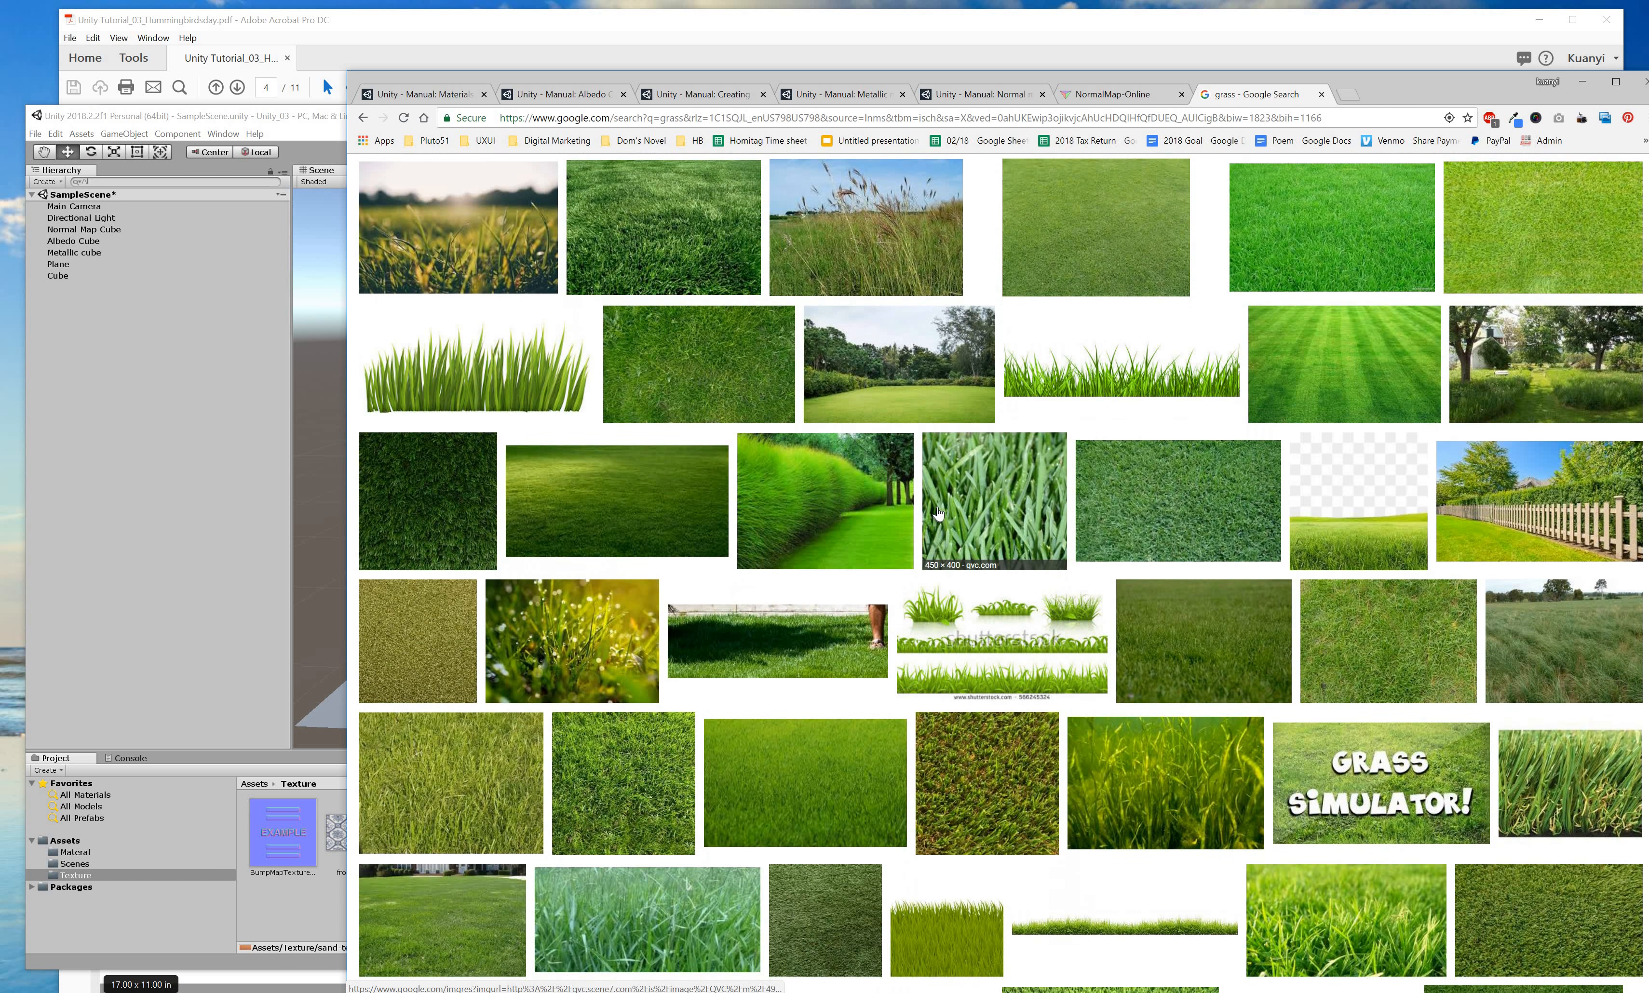
pyautogui.scroll(-10, 936, 516)
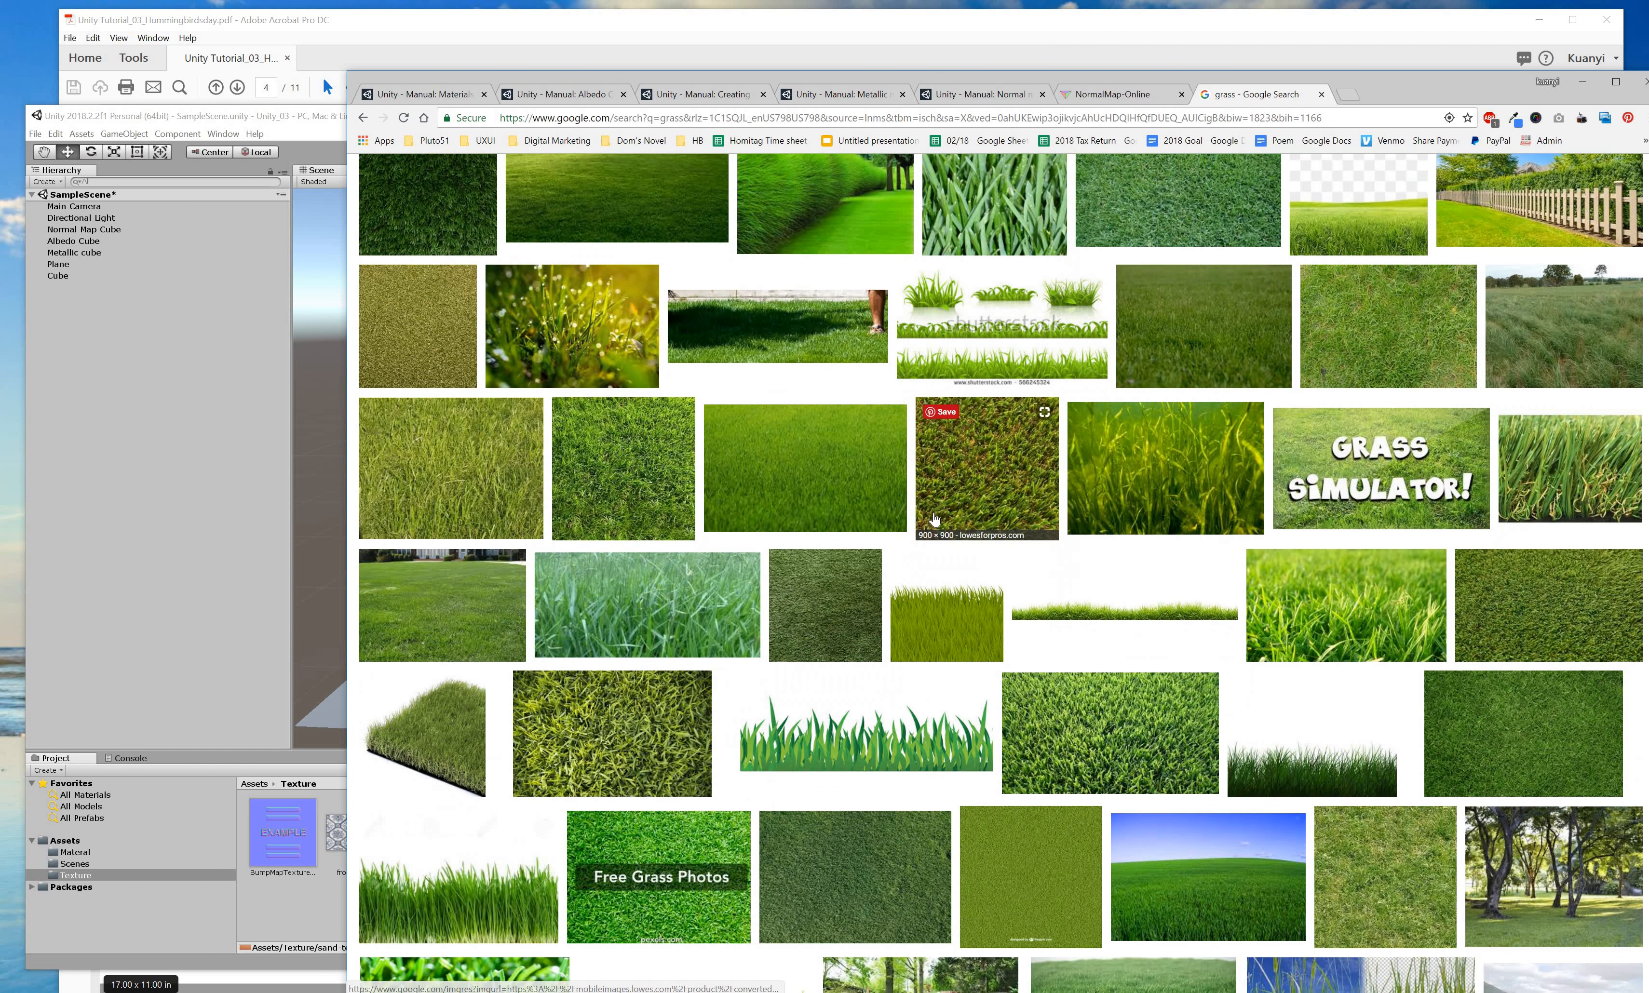
pyautogui.scroll(-9, 934, 527)
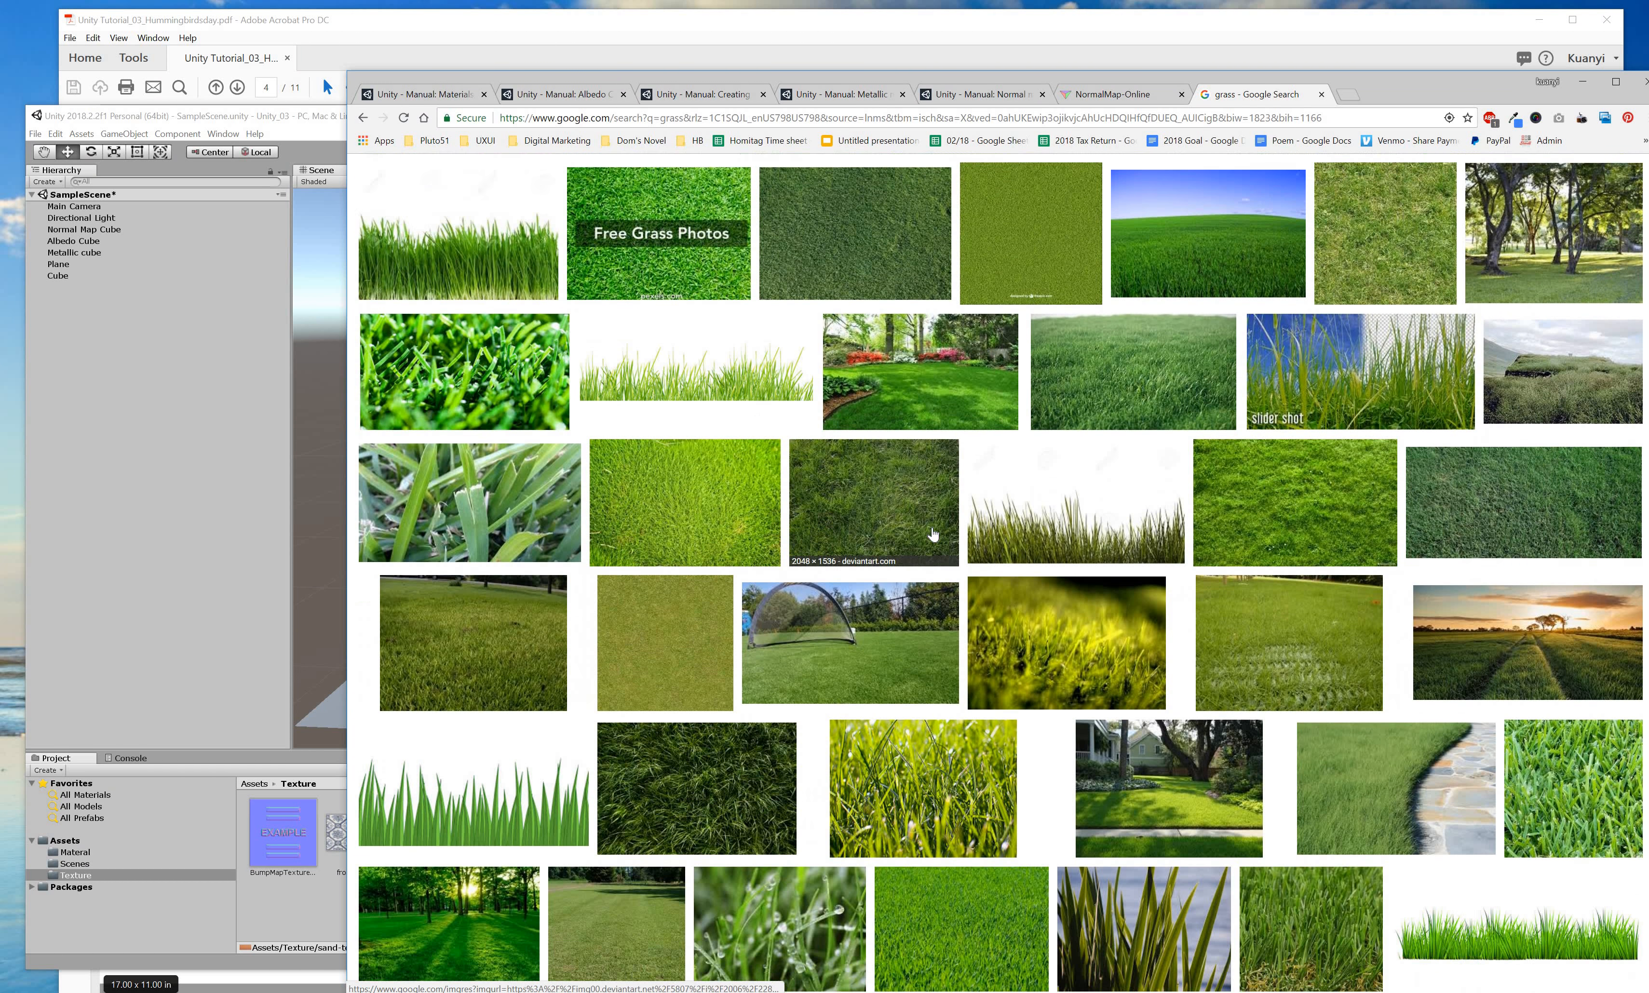
pyautogui.scroll(-2, 935, 535)
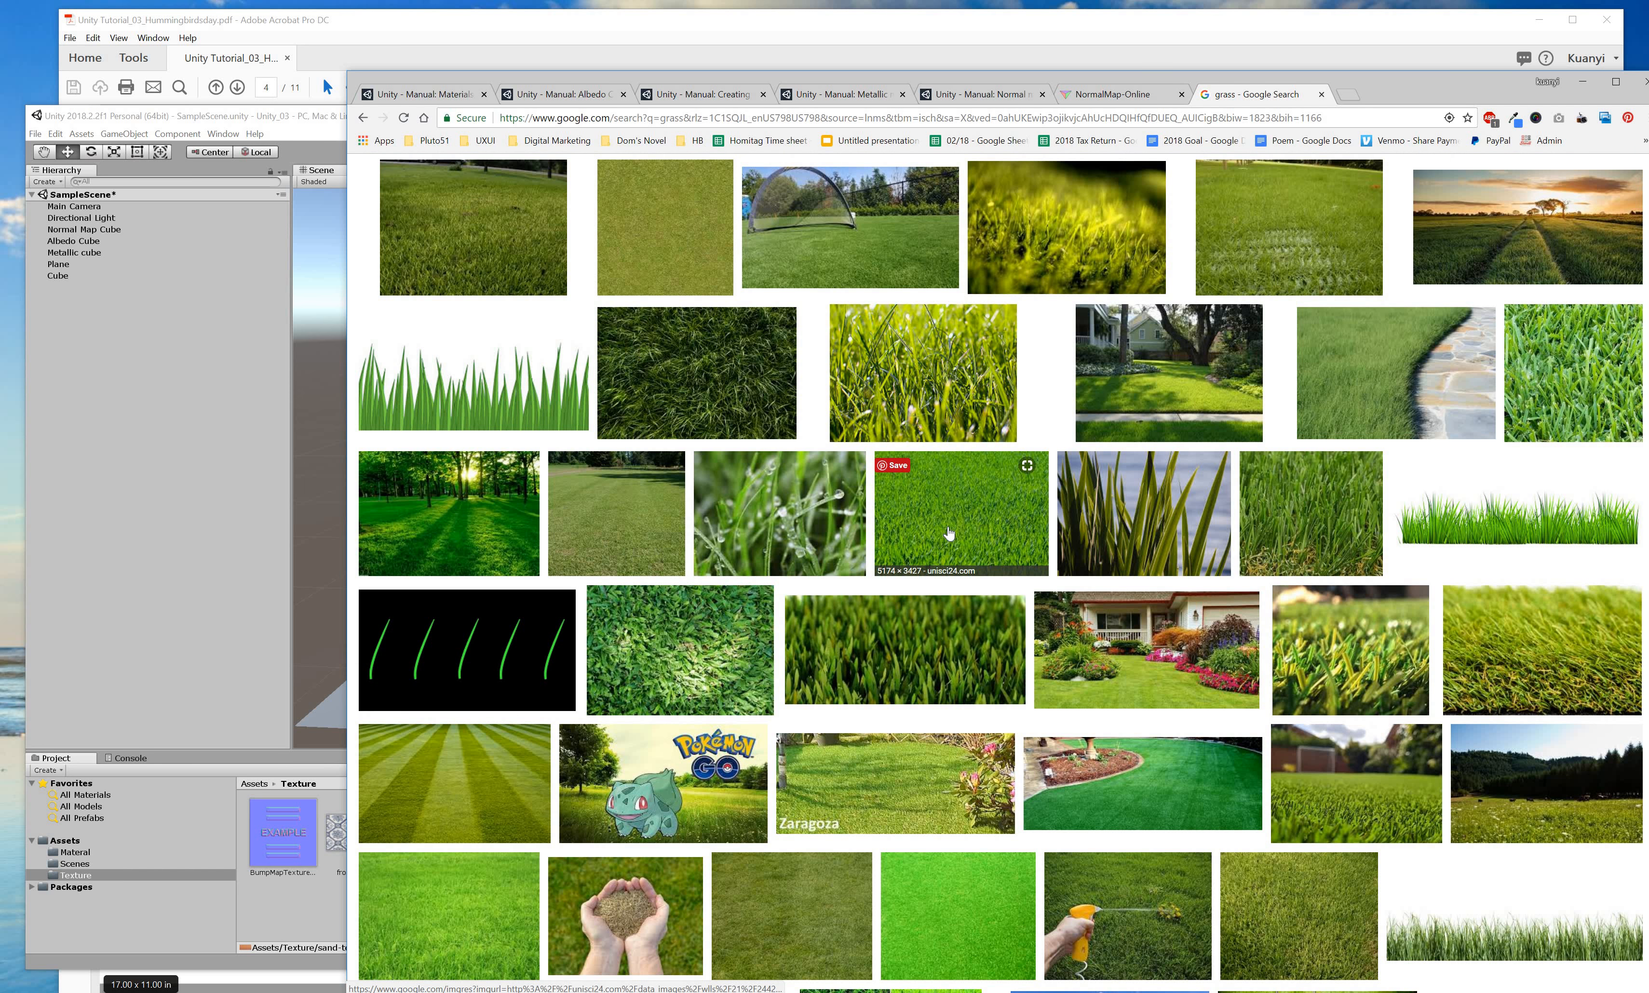
pyautogui.click(905, 562)
pyautogui.moveTo(763, 629)
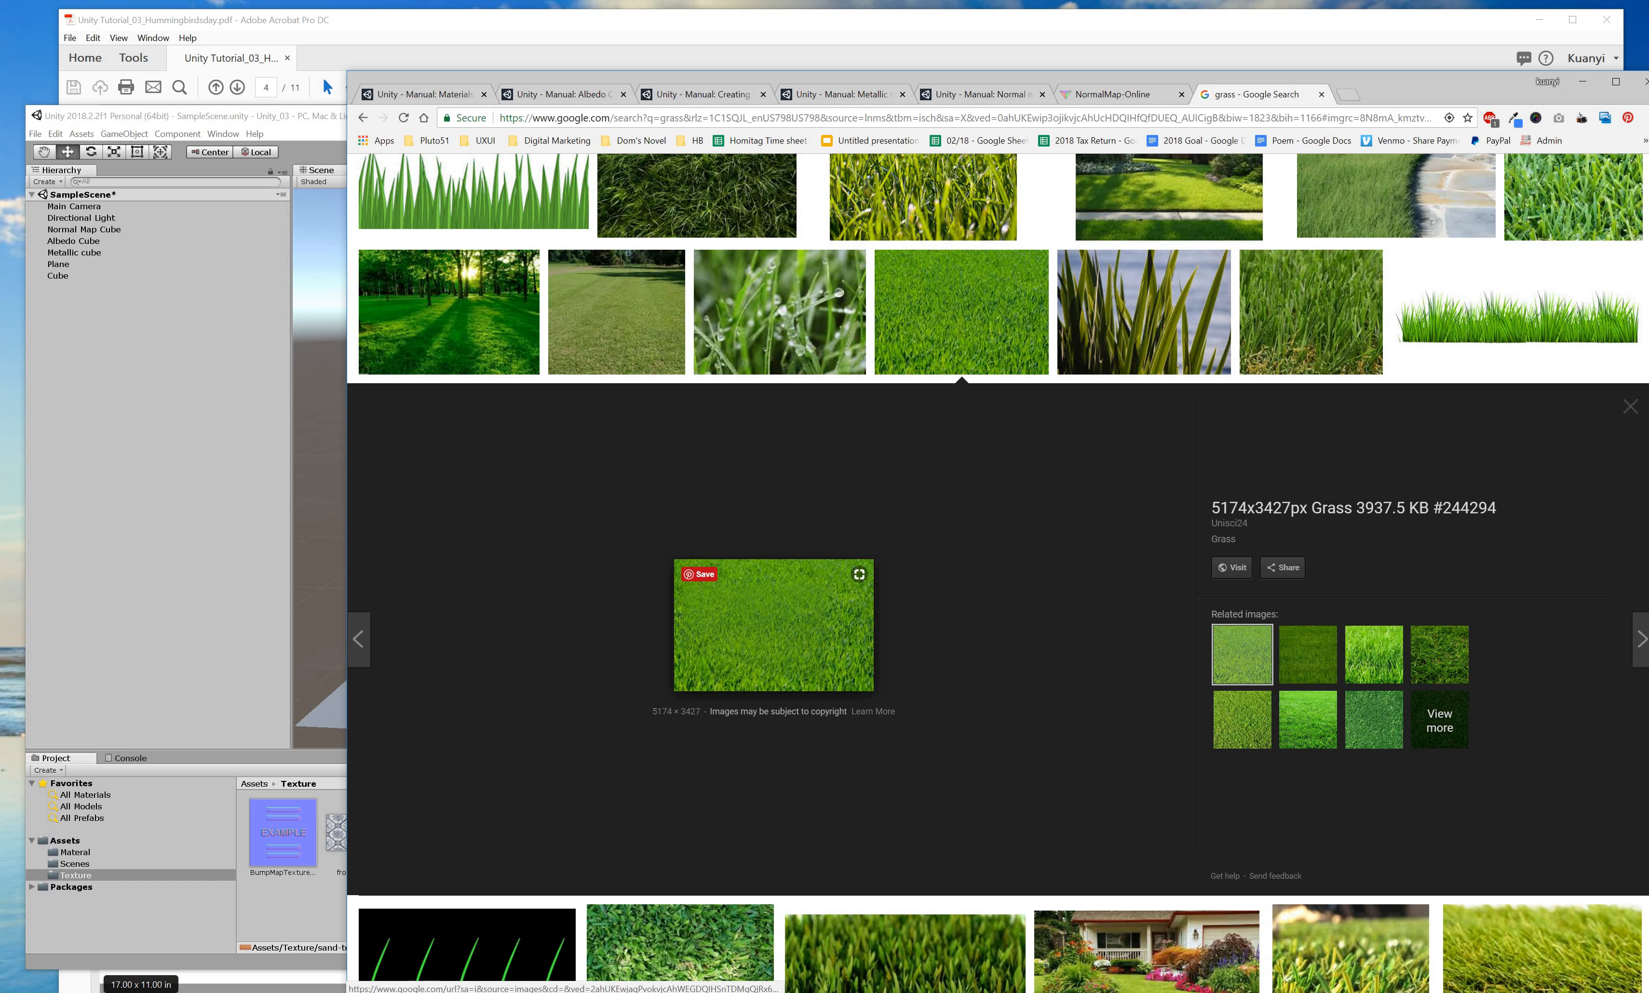
pyautogui.moveTo(789, 642); pyautogui.dragTo(291, 940)
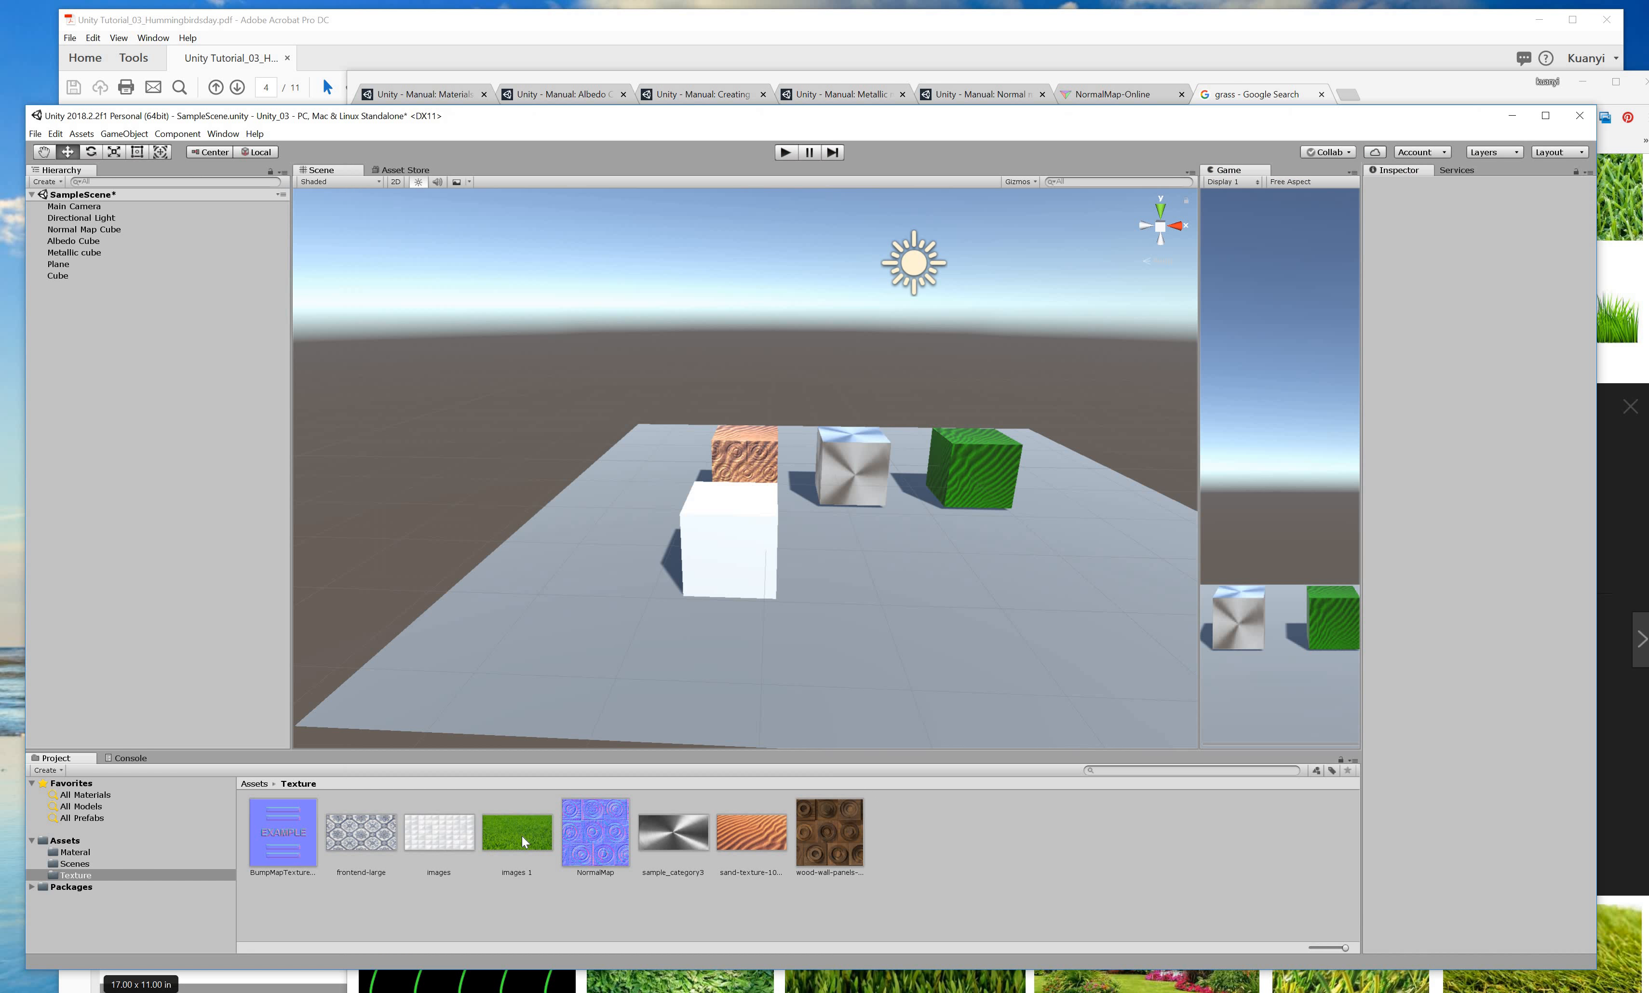
# Create a new material named Grass Texture in the Material folder.
pyautogui.click(523, 839)
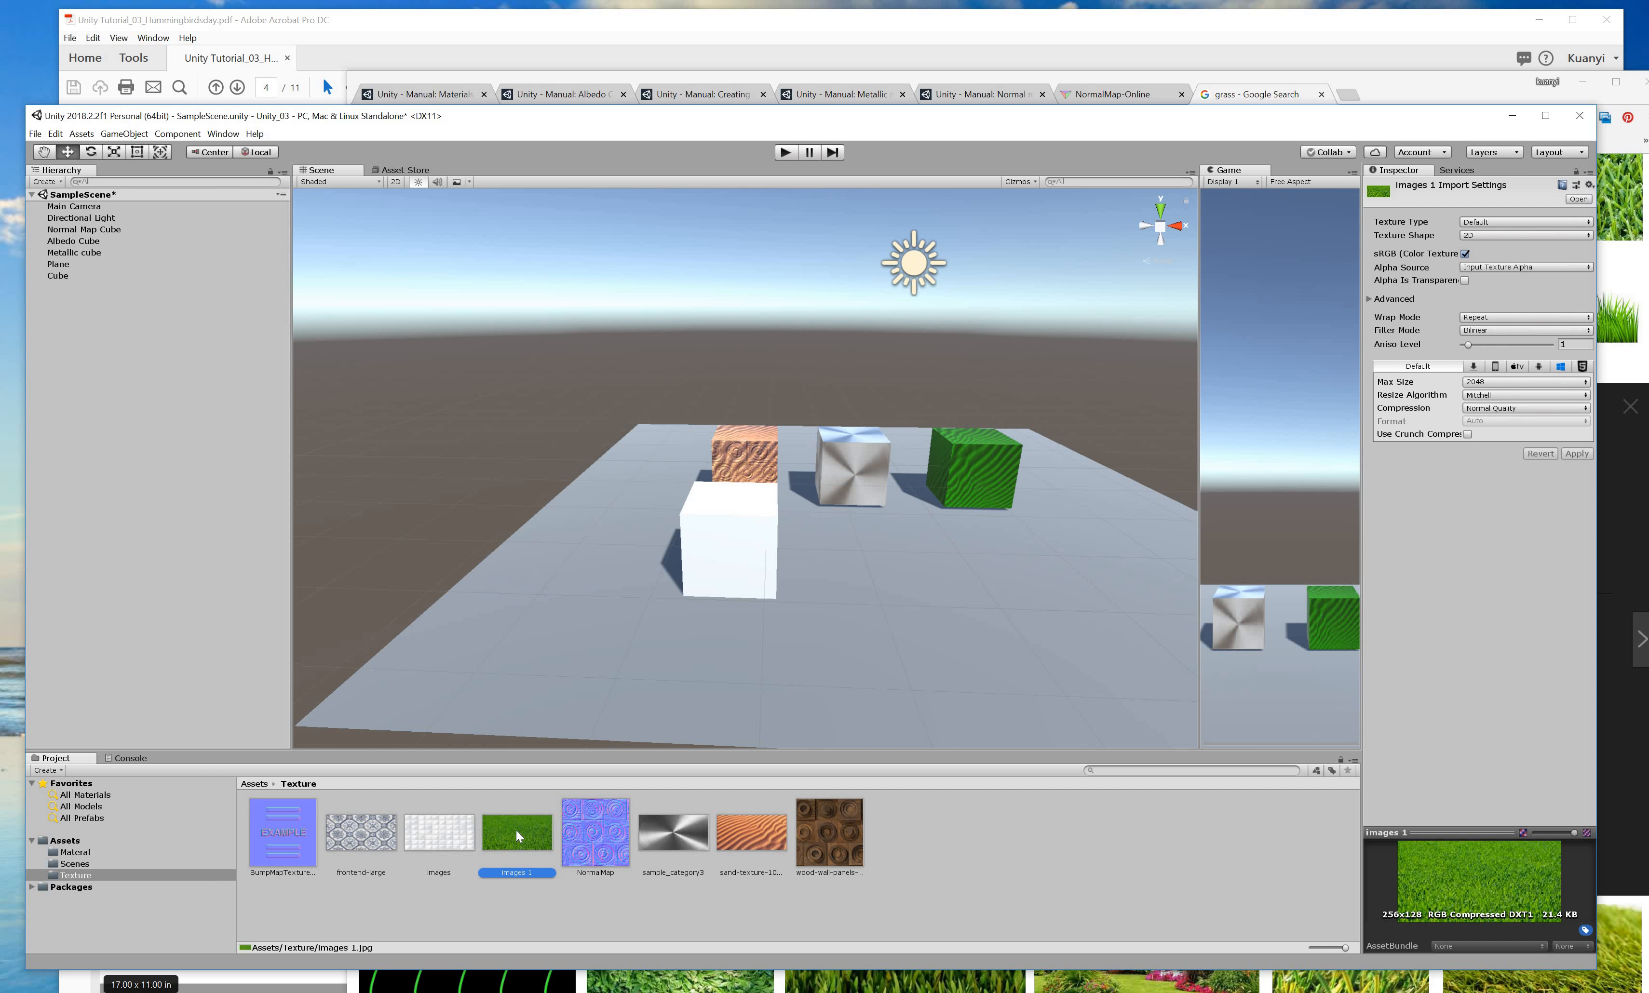
pyautogui.click(87, 852)
pyautogui.rightClick(637, 830)
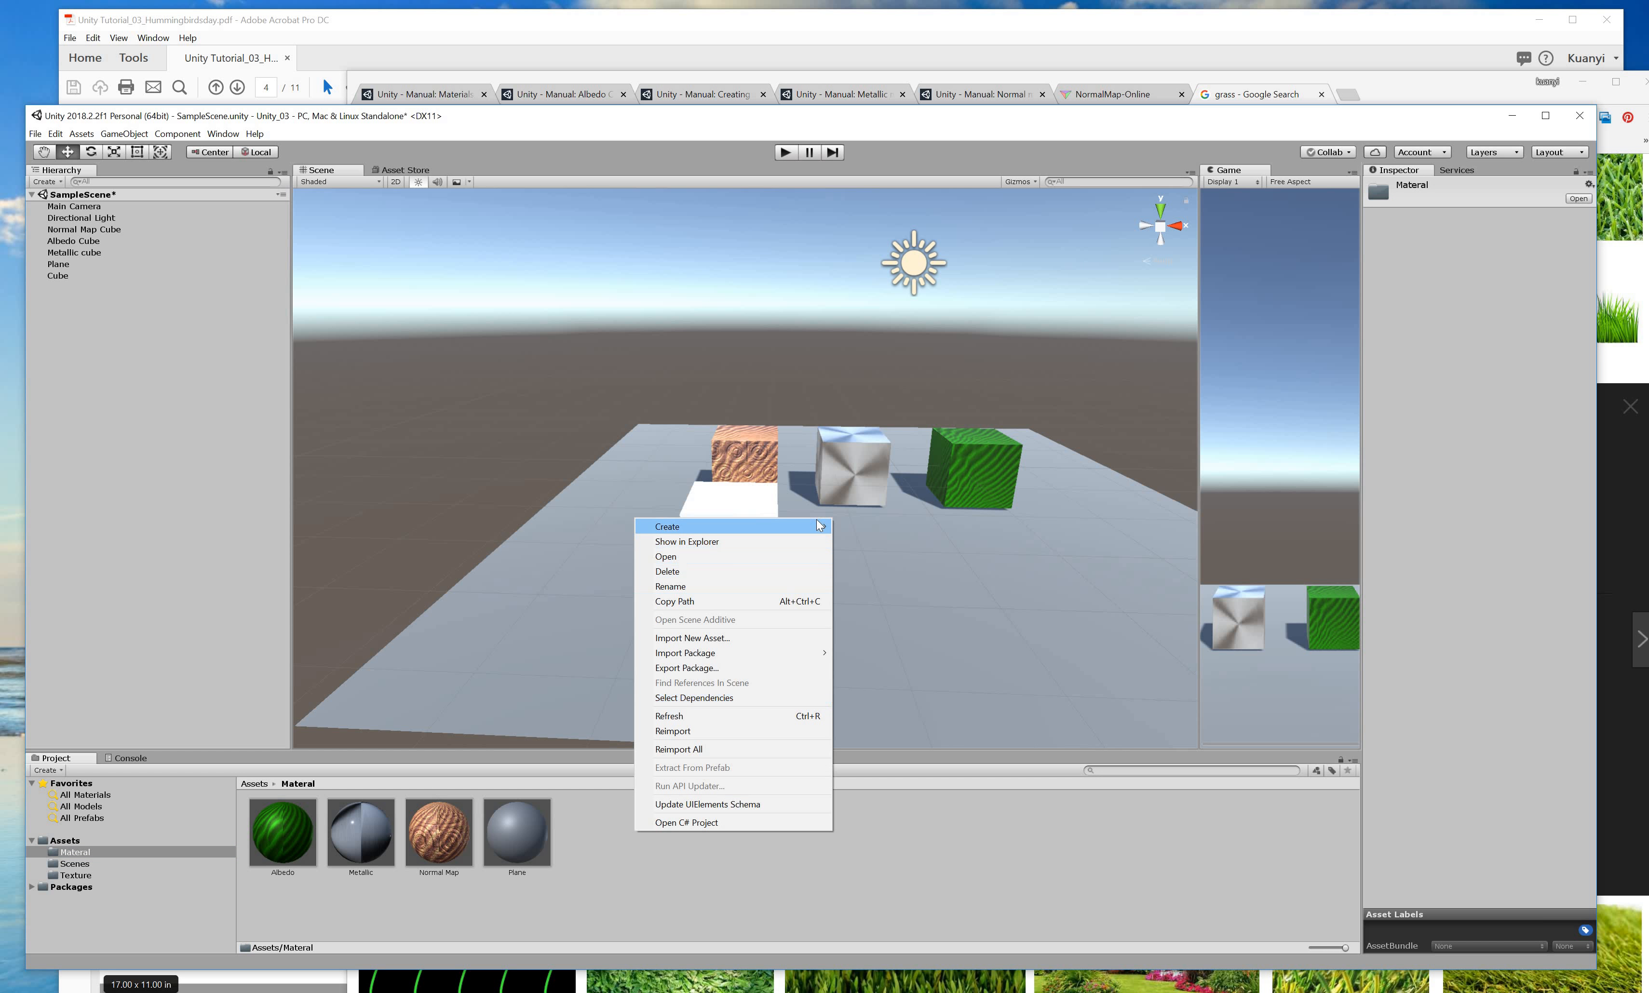
pyautogui.moveTo(816, 526)
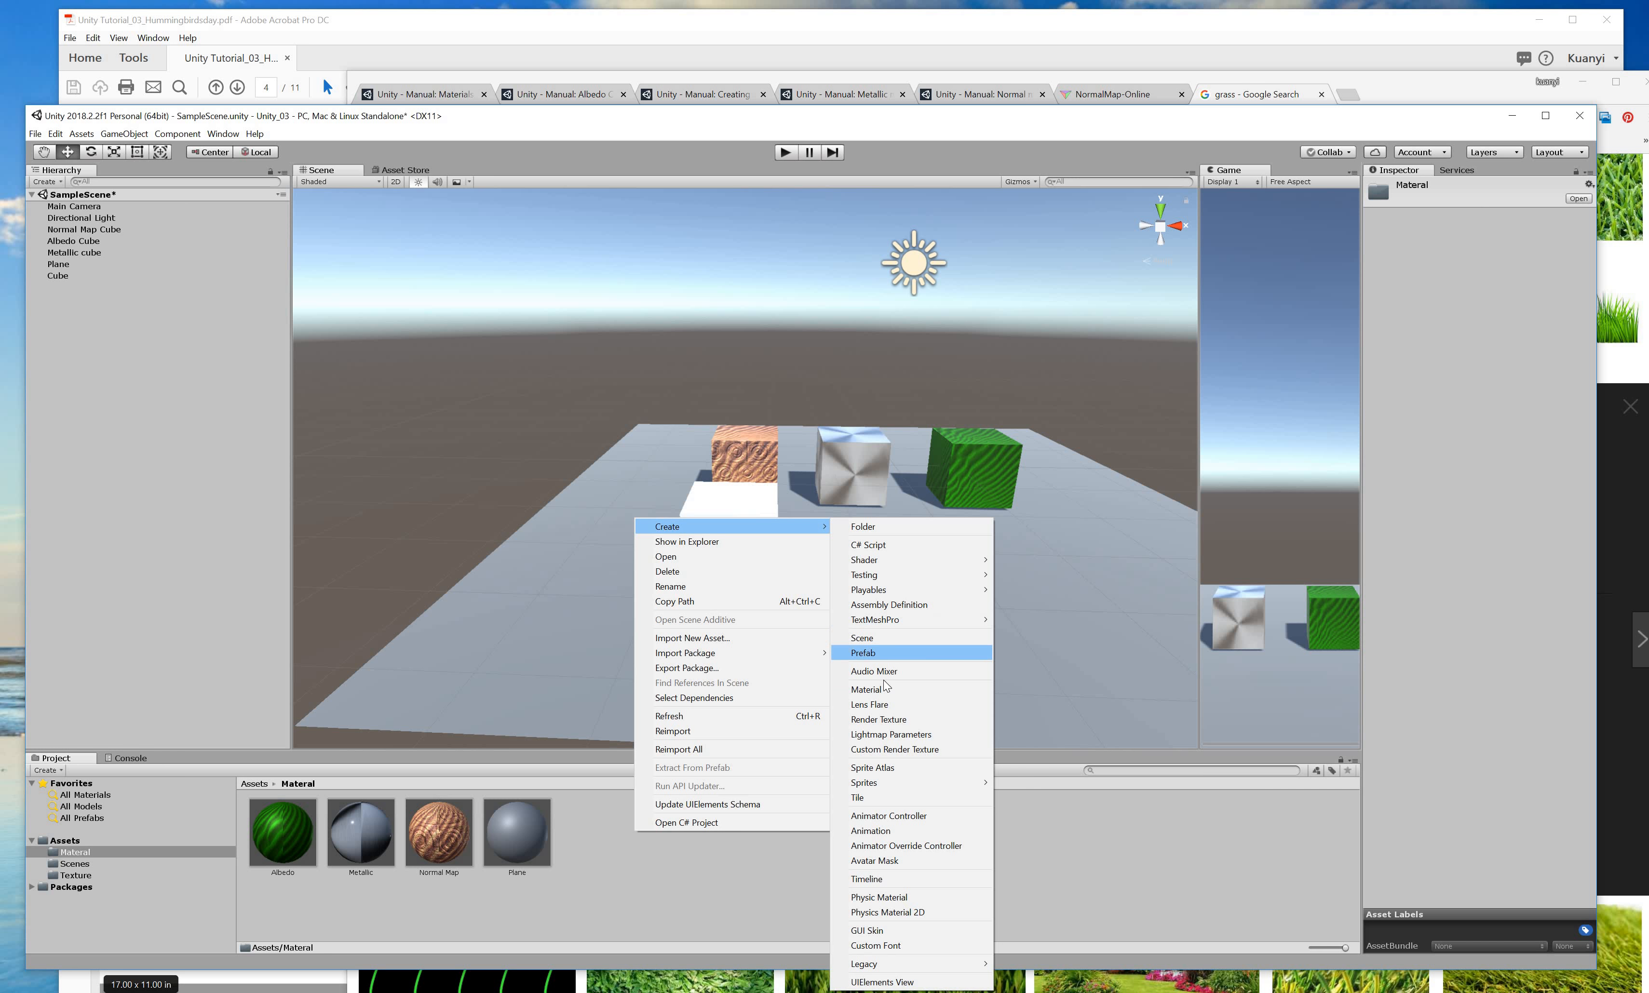
pyautogui.click(910, 690)
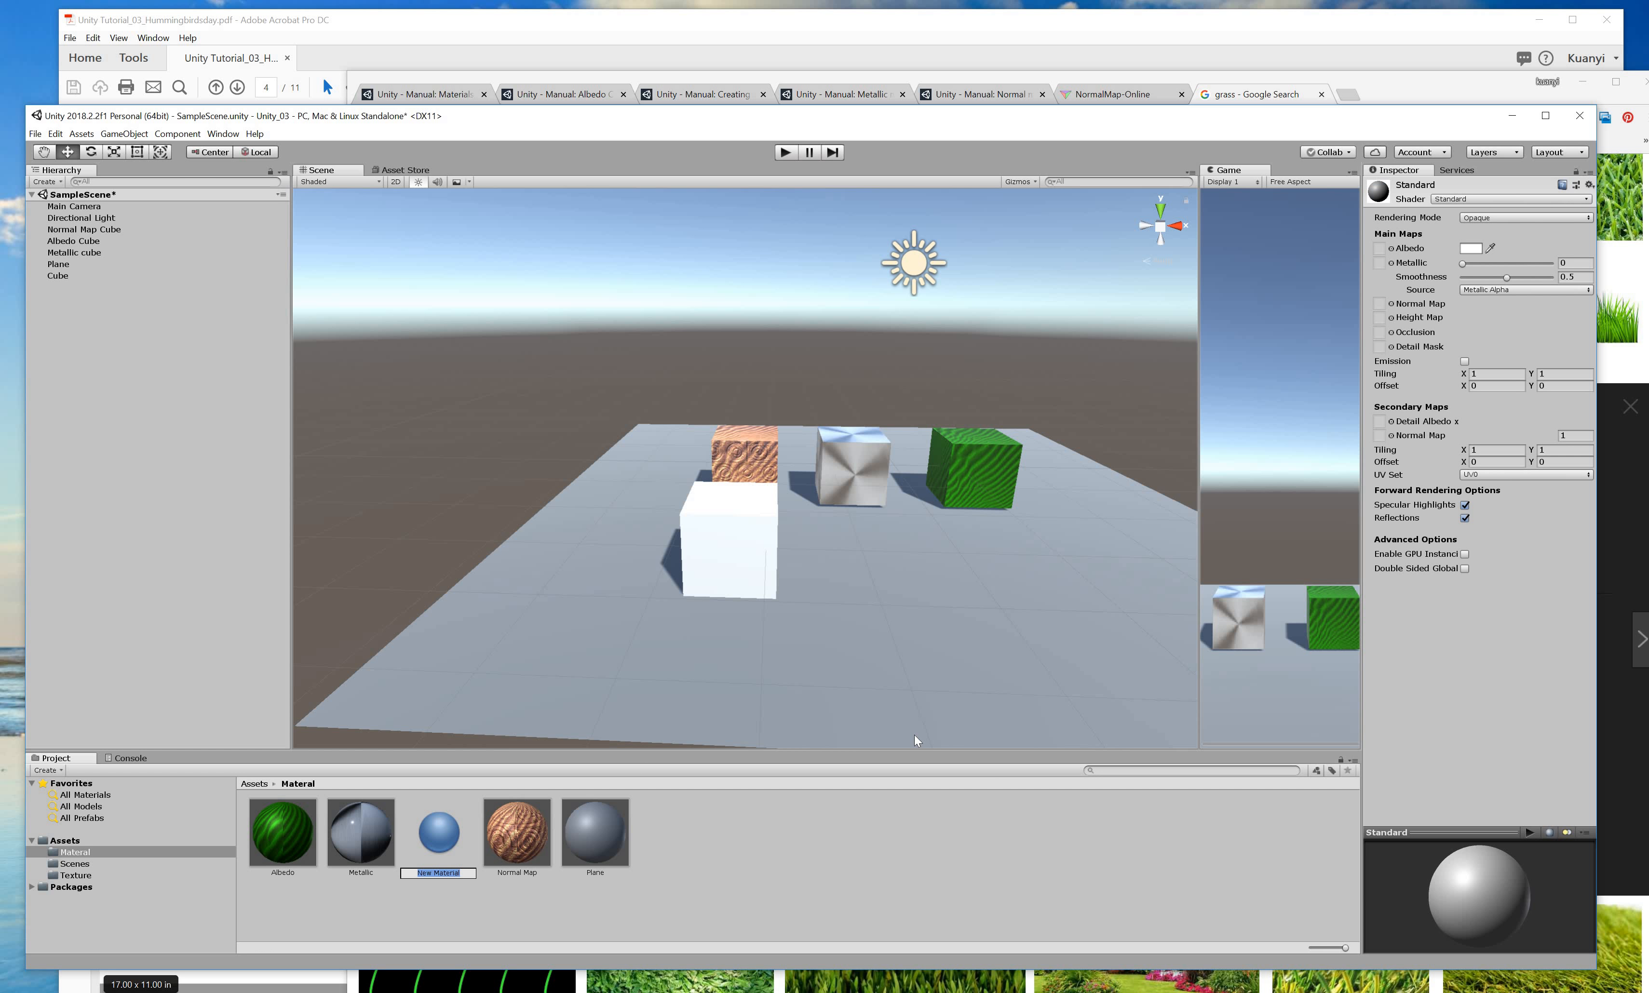
pyautogui.press('BackSpace')
pyautogui.write('Grass Texture')
pyautogui.press('Return')
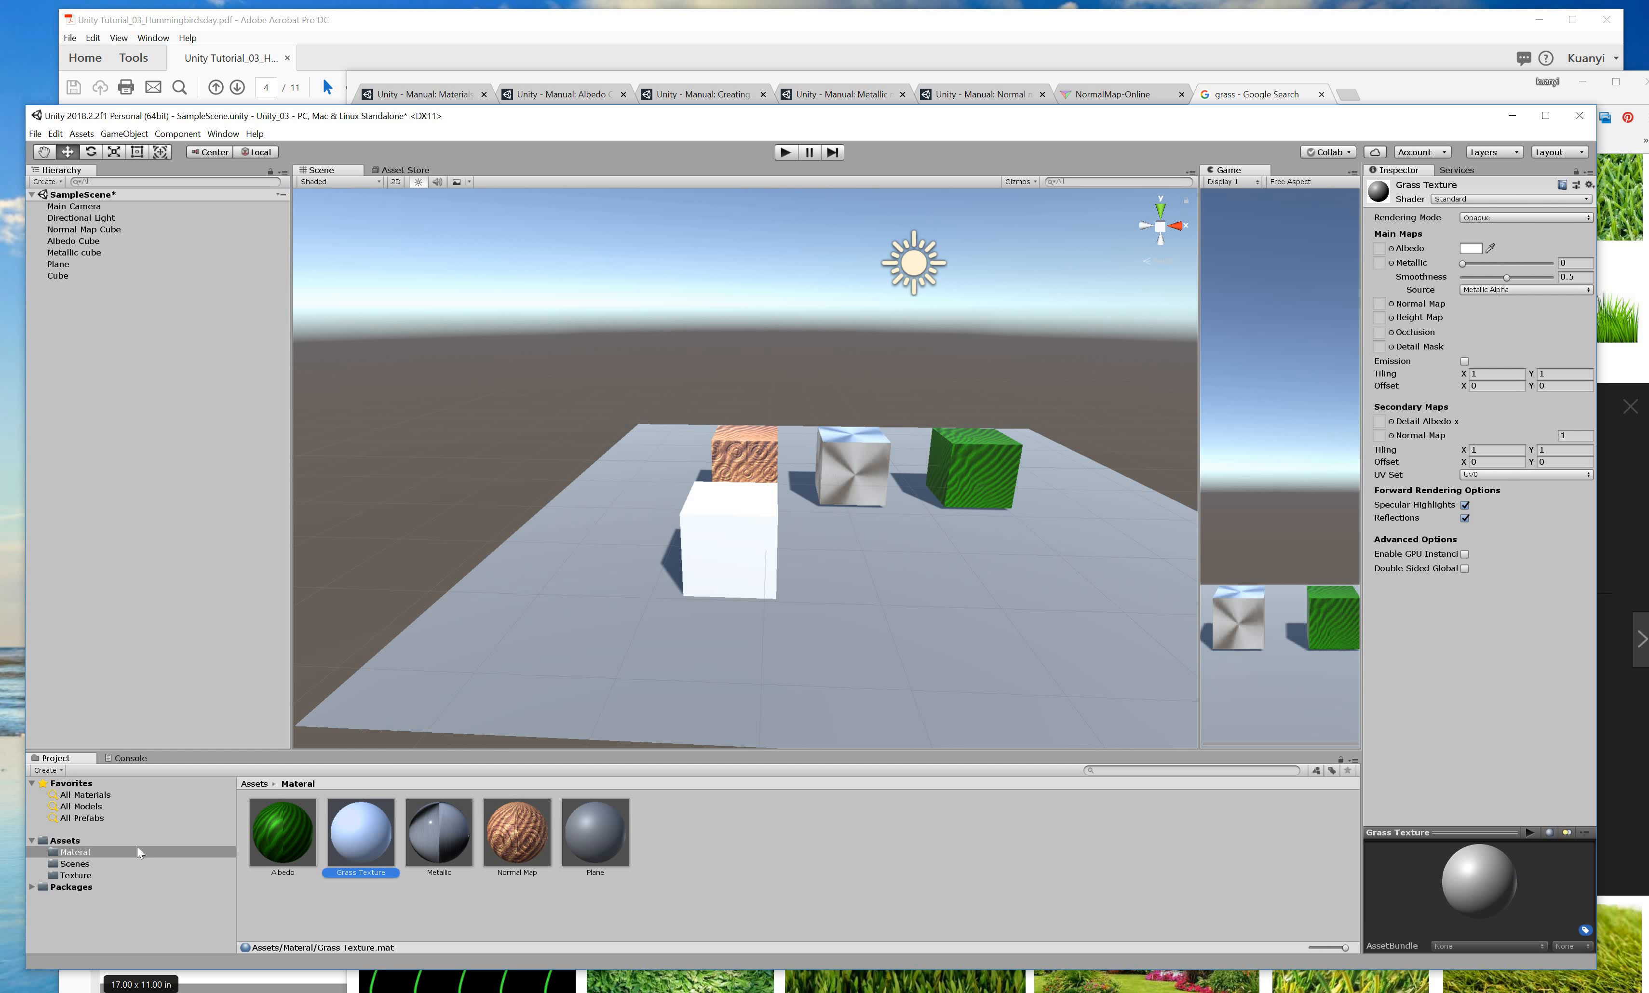
# Apply Grass Texture to the front cube and set the images 1 grass photo as its albedo.
pyautogui.click(101, 875)
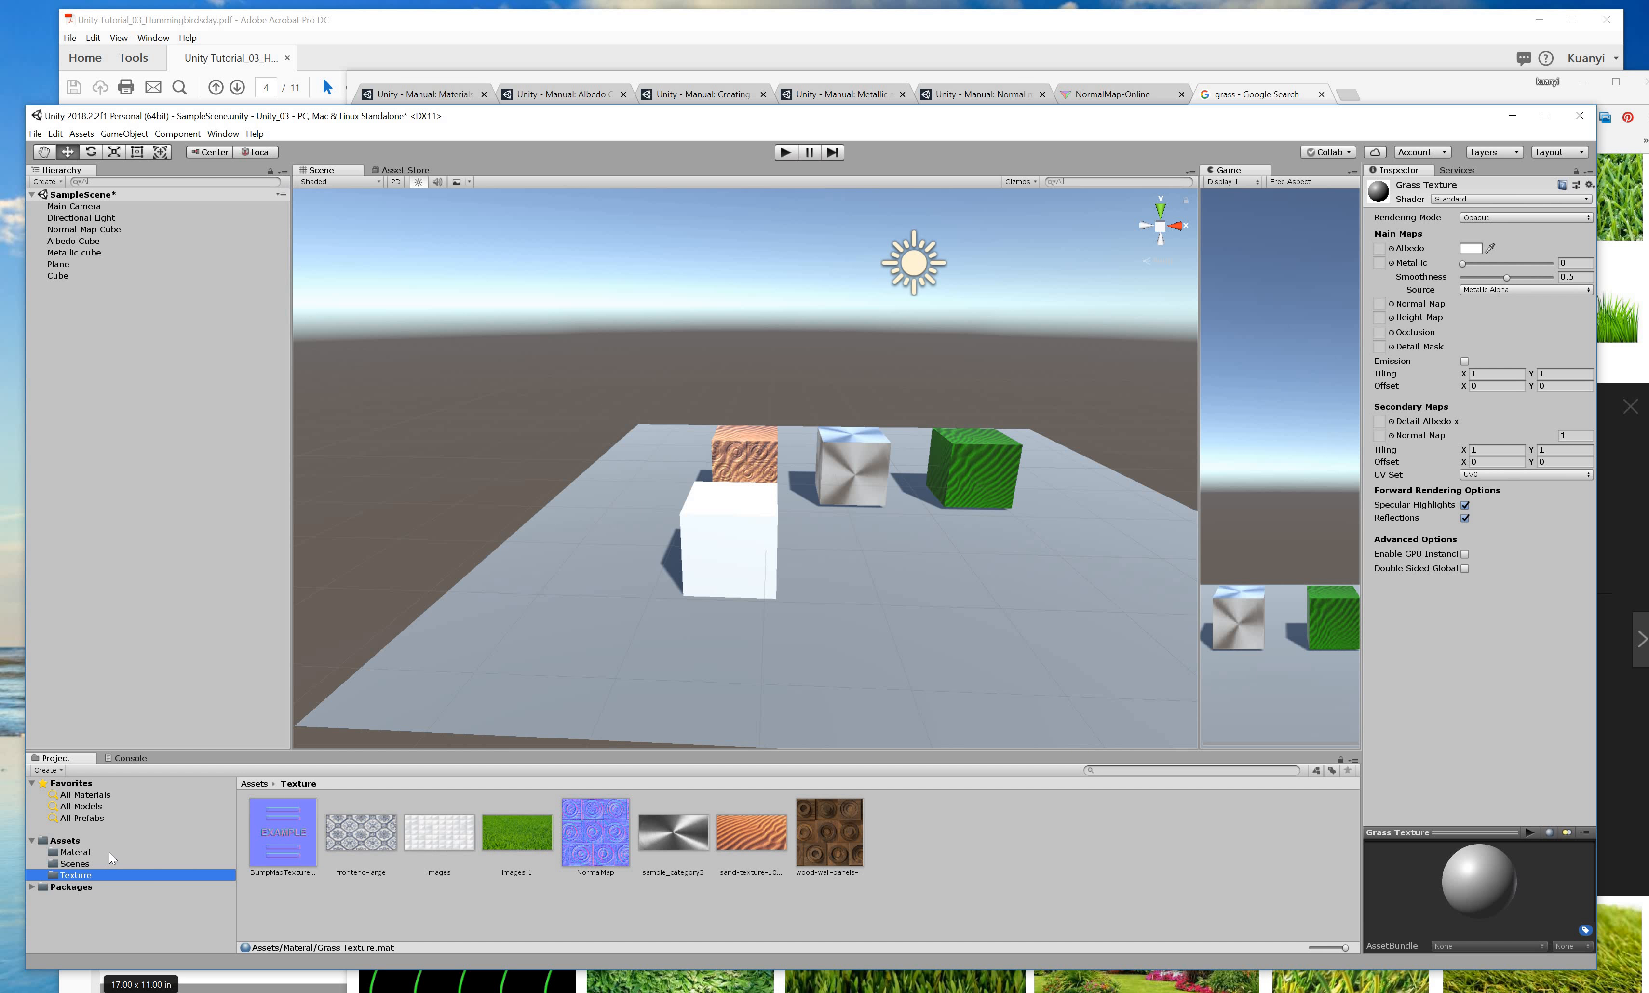
pyautogui.click(110, 852)
pyautogui.moveTo(358, 844); pyautogui.dragTo(737, 533)
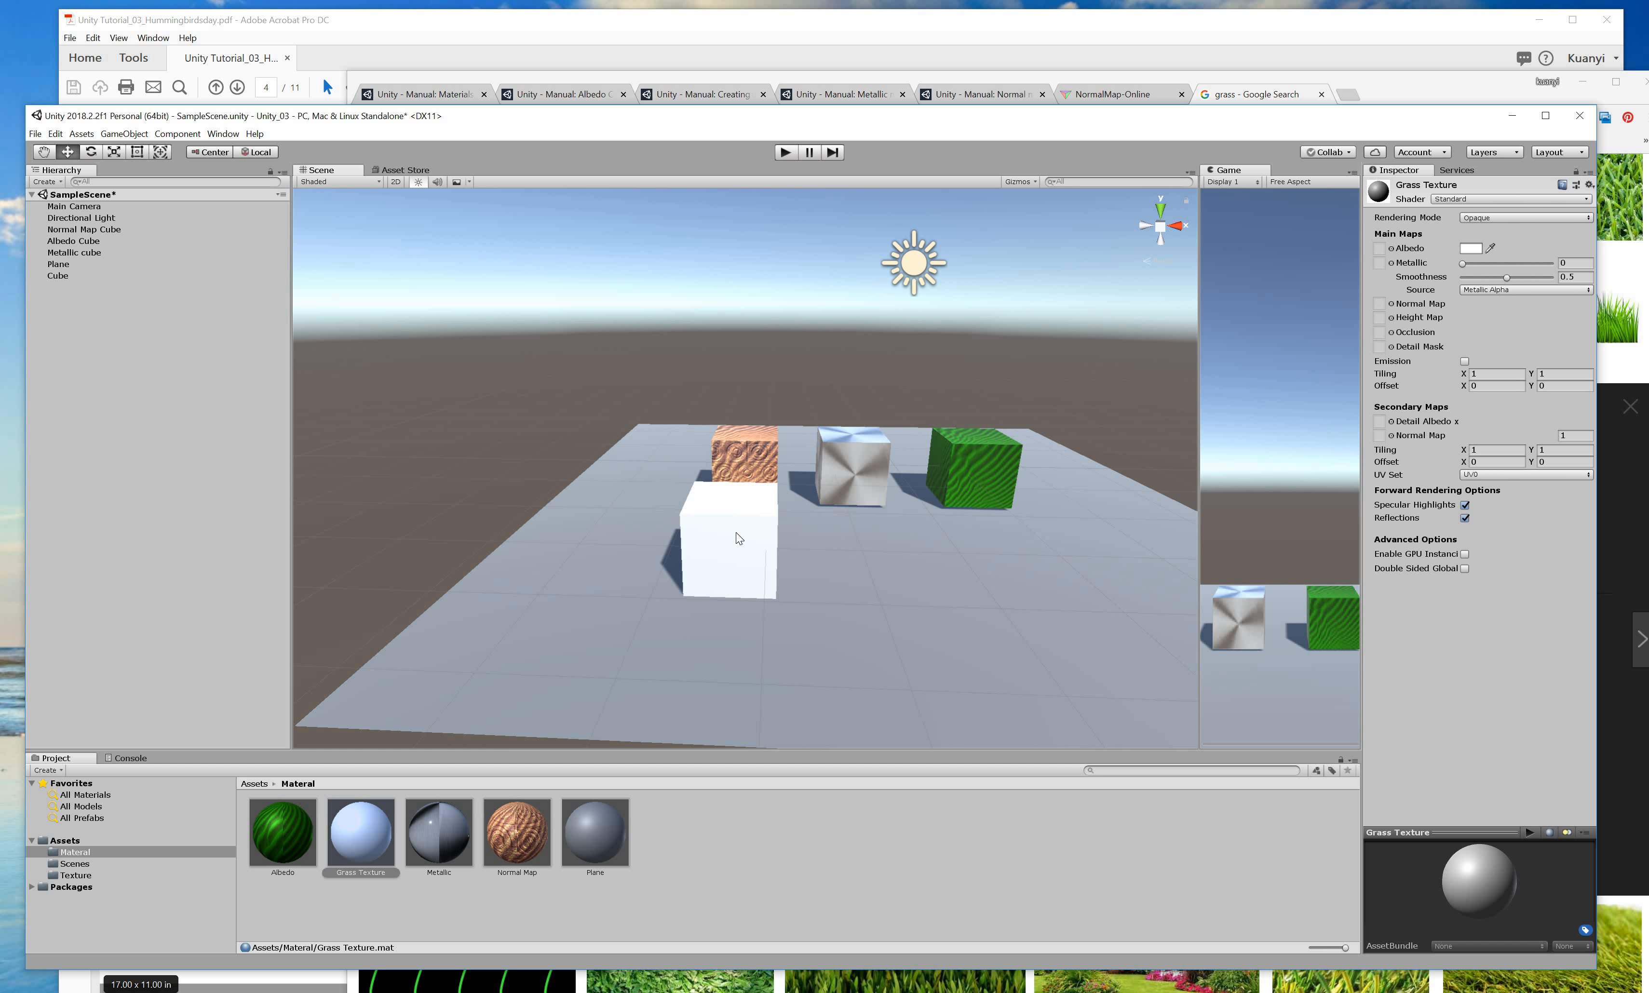
pyautogui.click(701, 544)
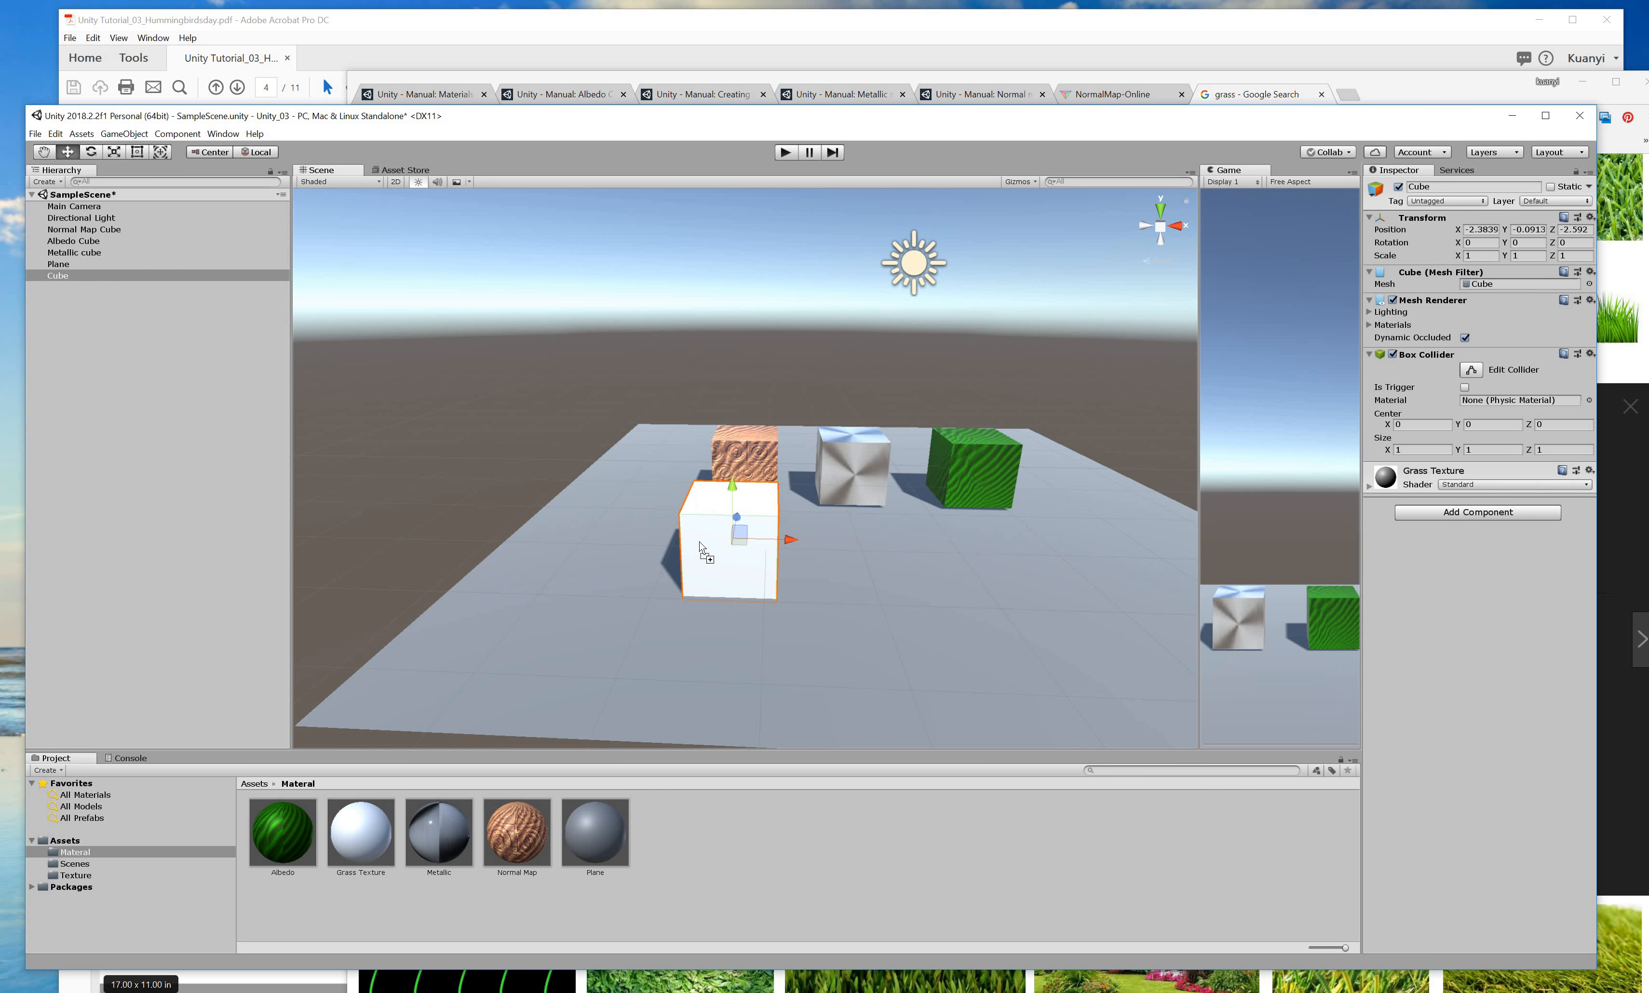
pyautogui.click(376, 834)
pyautogui.click(76, 876)
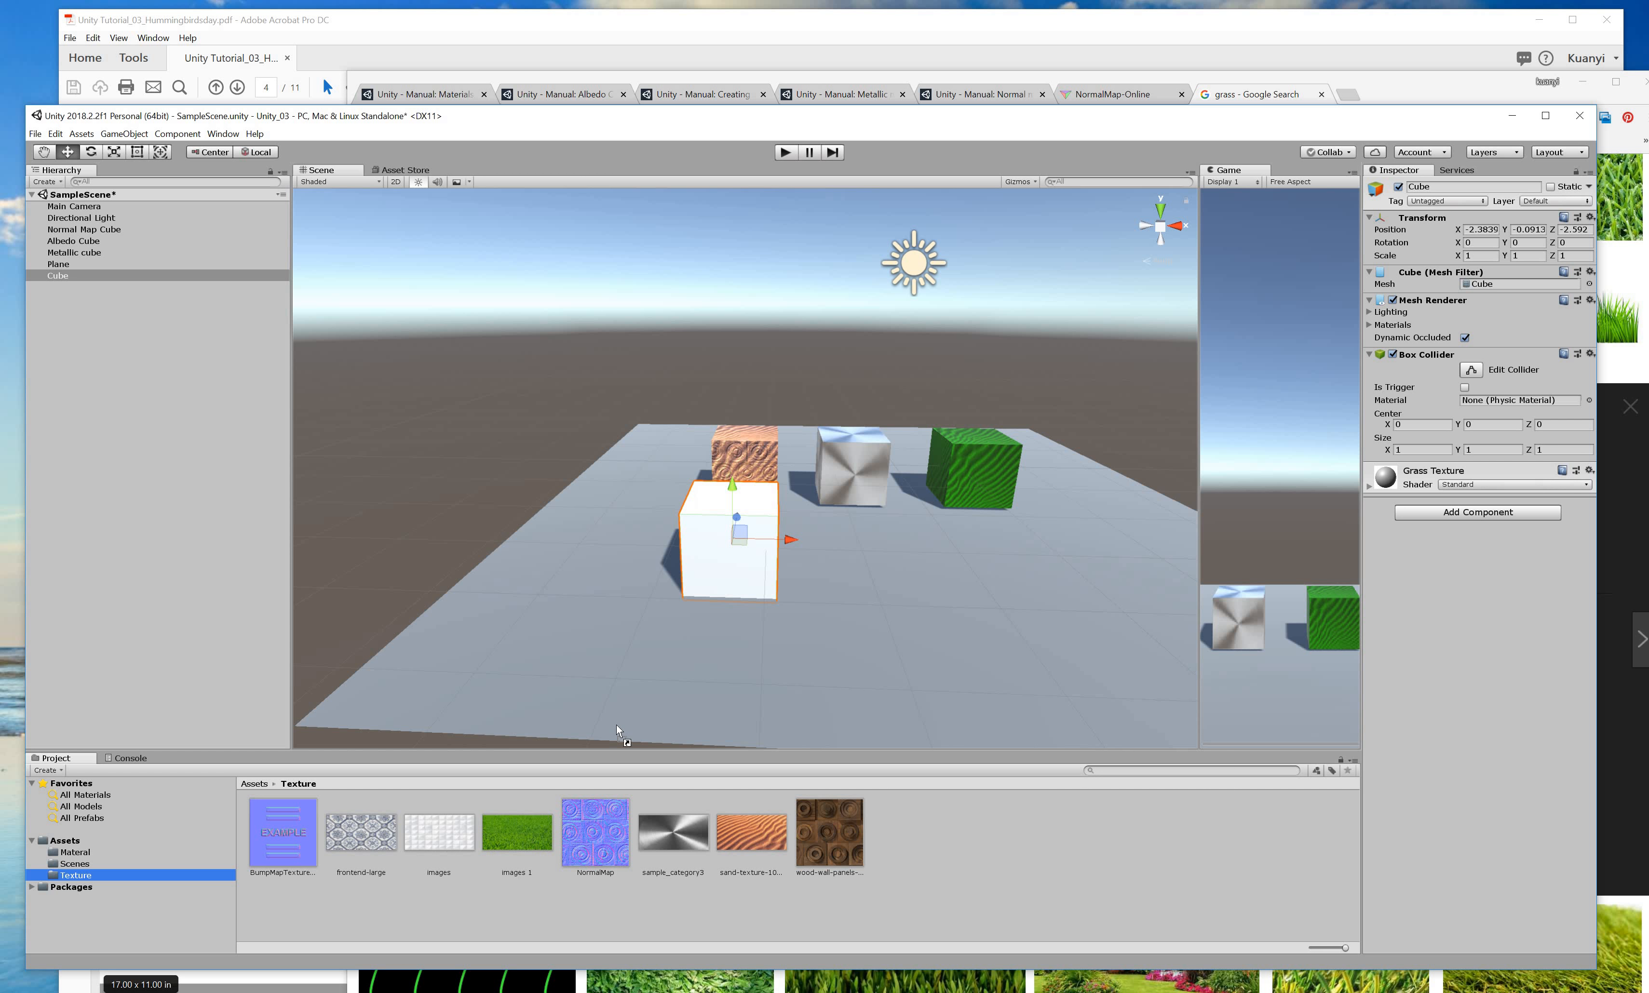
pyautogui.click(519, 830)
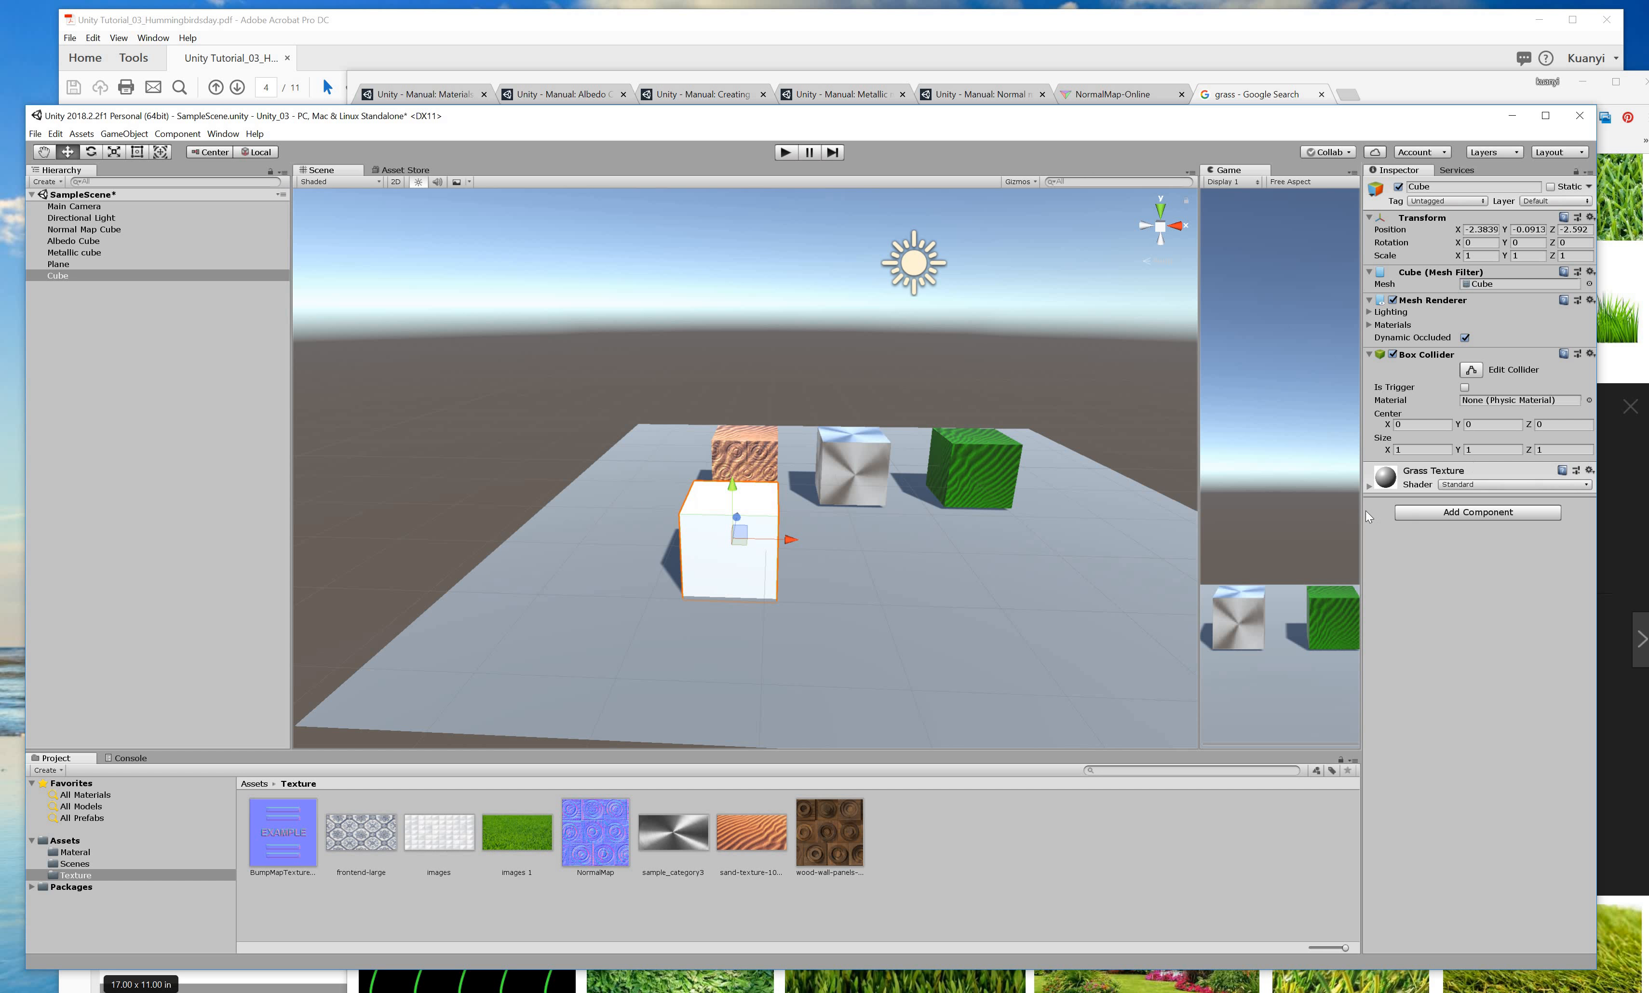
pyautogui.click(1370, 488)
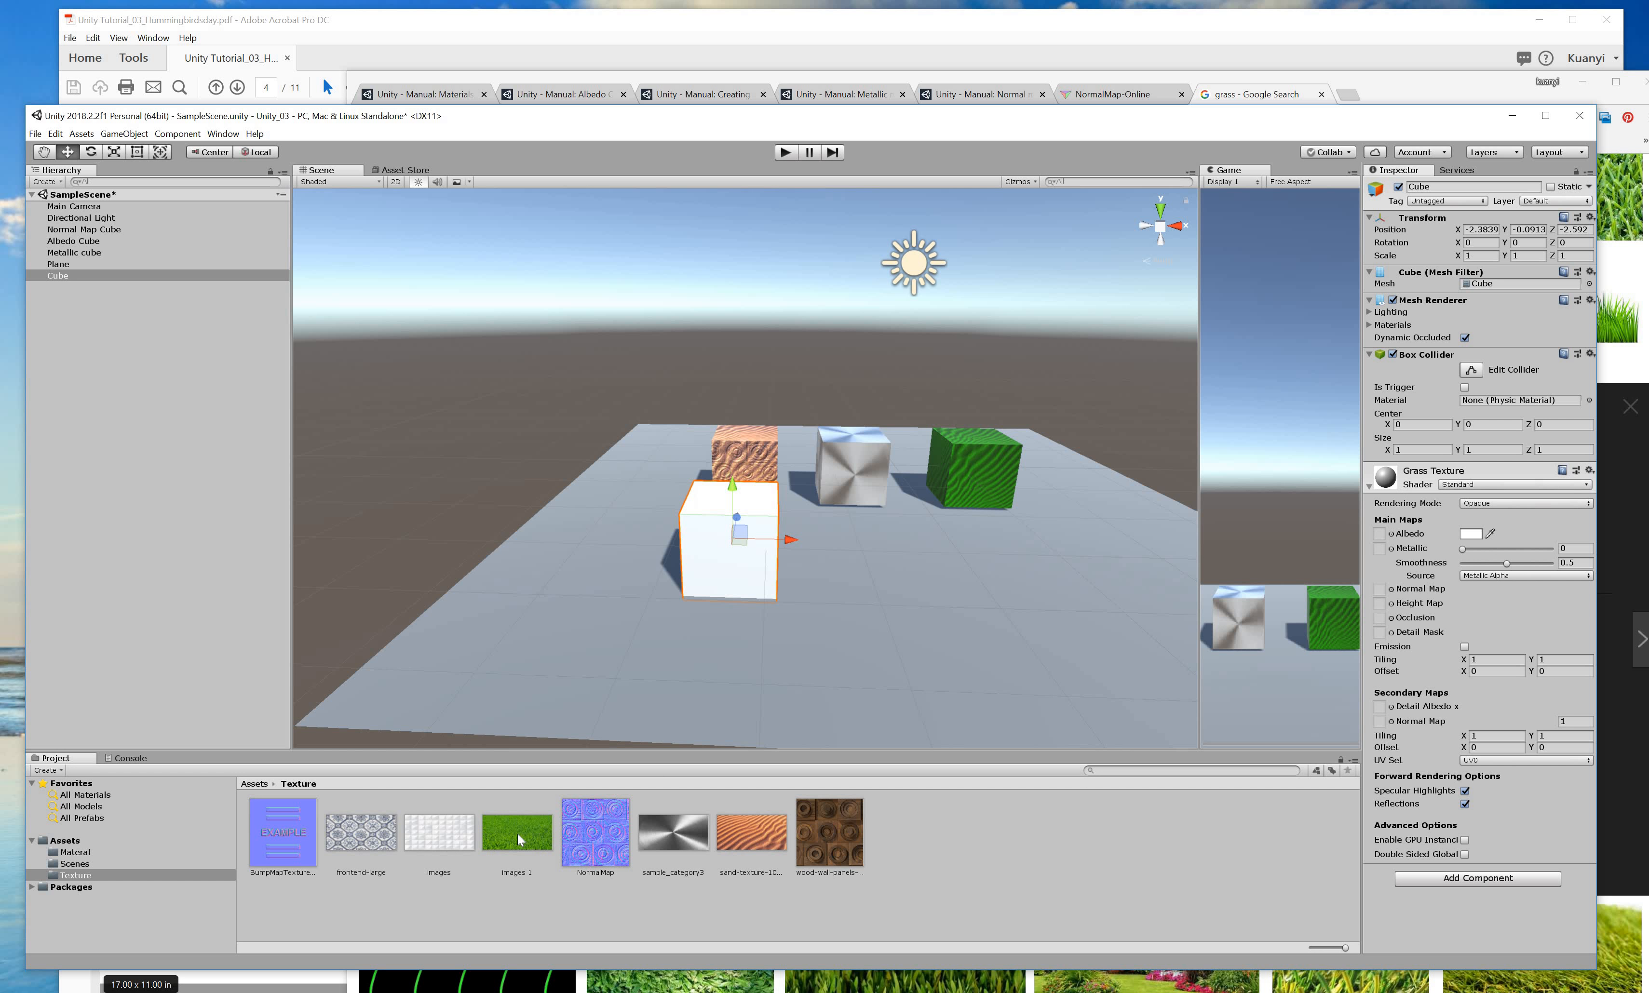
pyautogui.moveTo(1286, 704); pyautogui.dragTo(1387, 535)
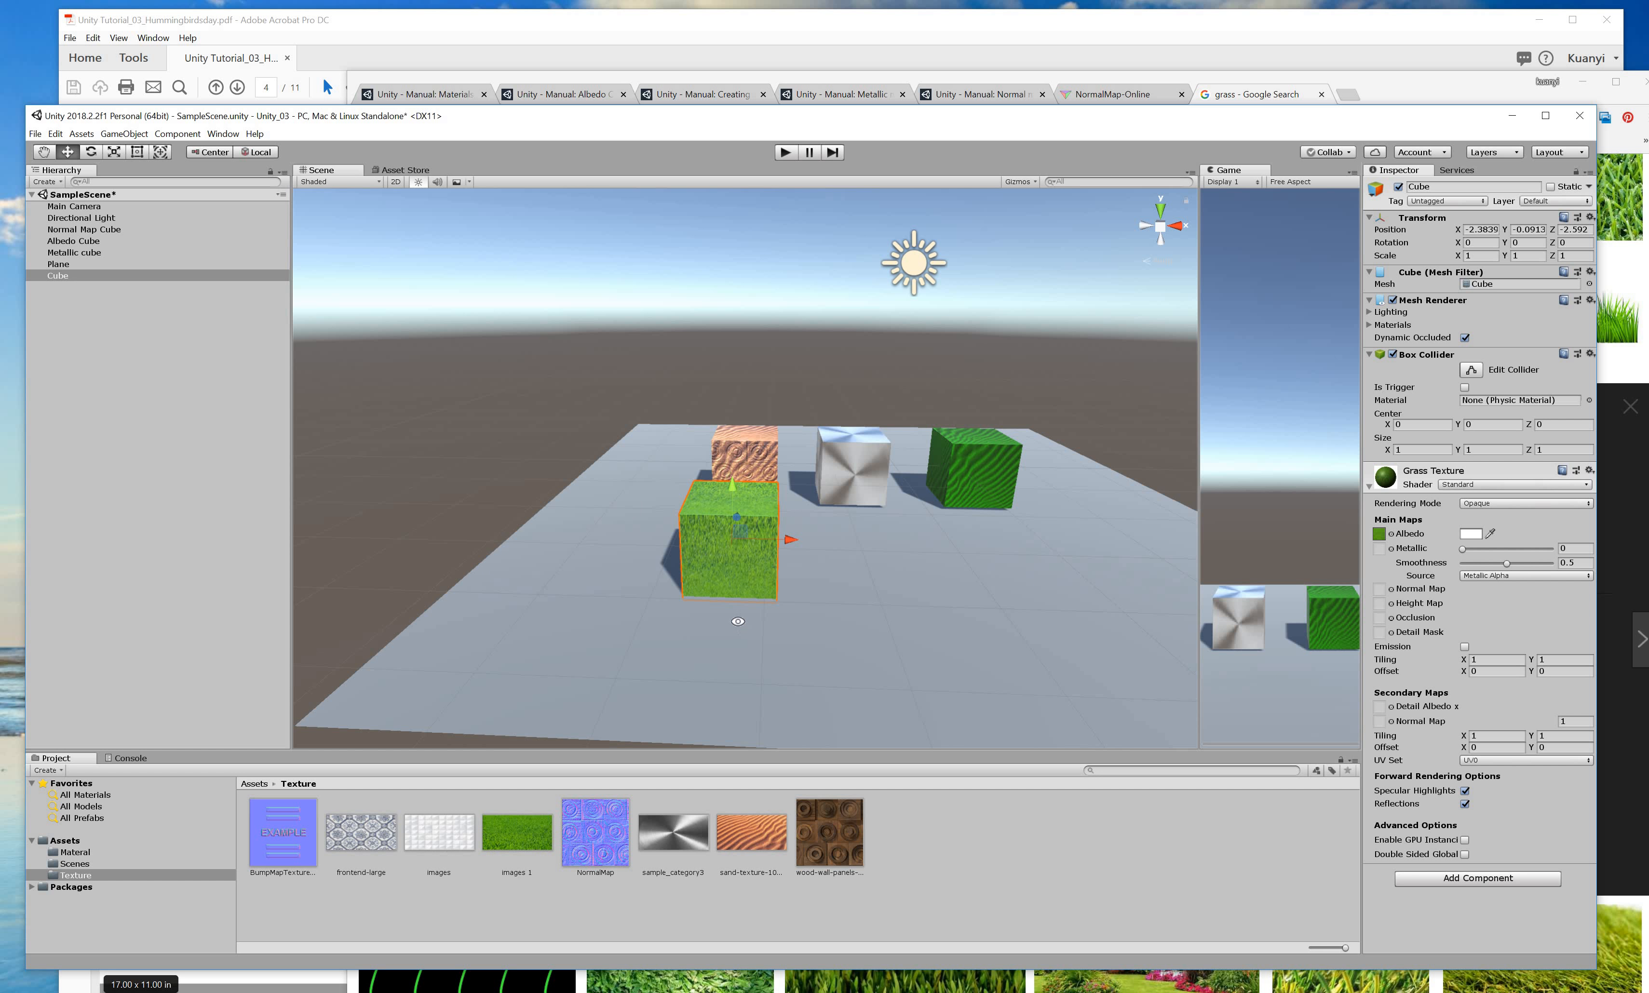
pyautogui.keyDown('alt'); pyautogui.moveTo(740, 626); pyautogui.dragTo(835, 570); pyautogui.keyUp('alt')
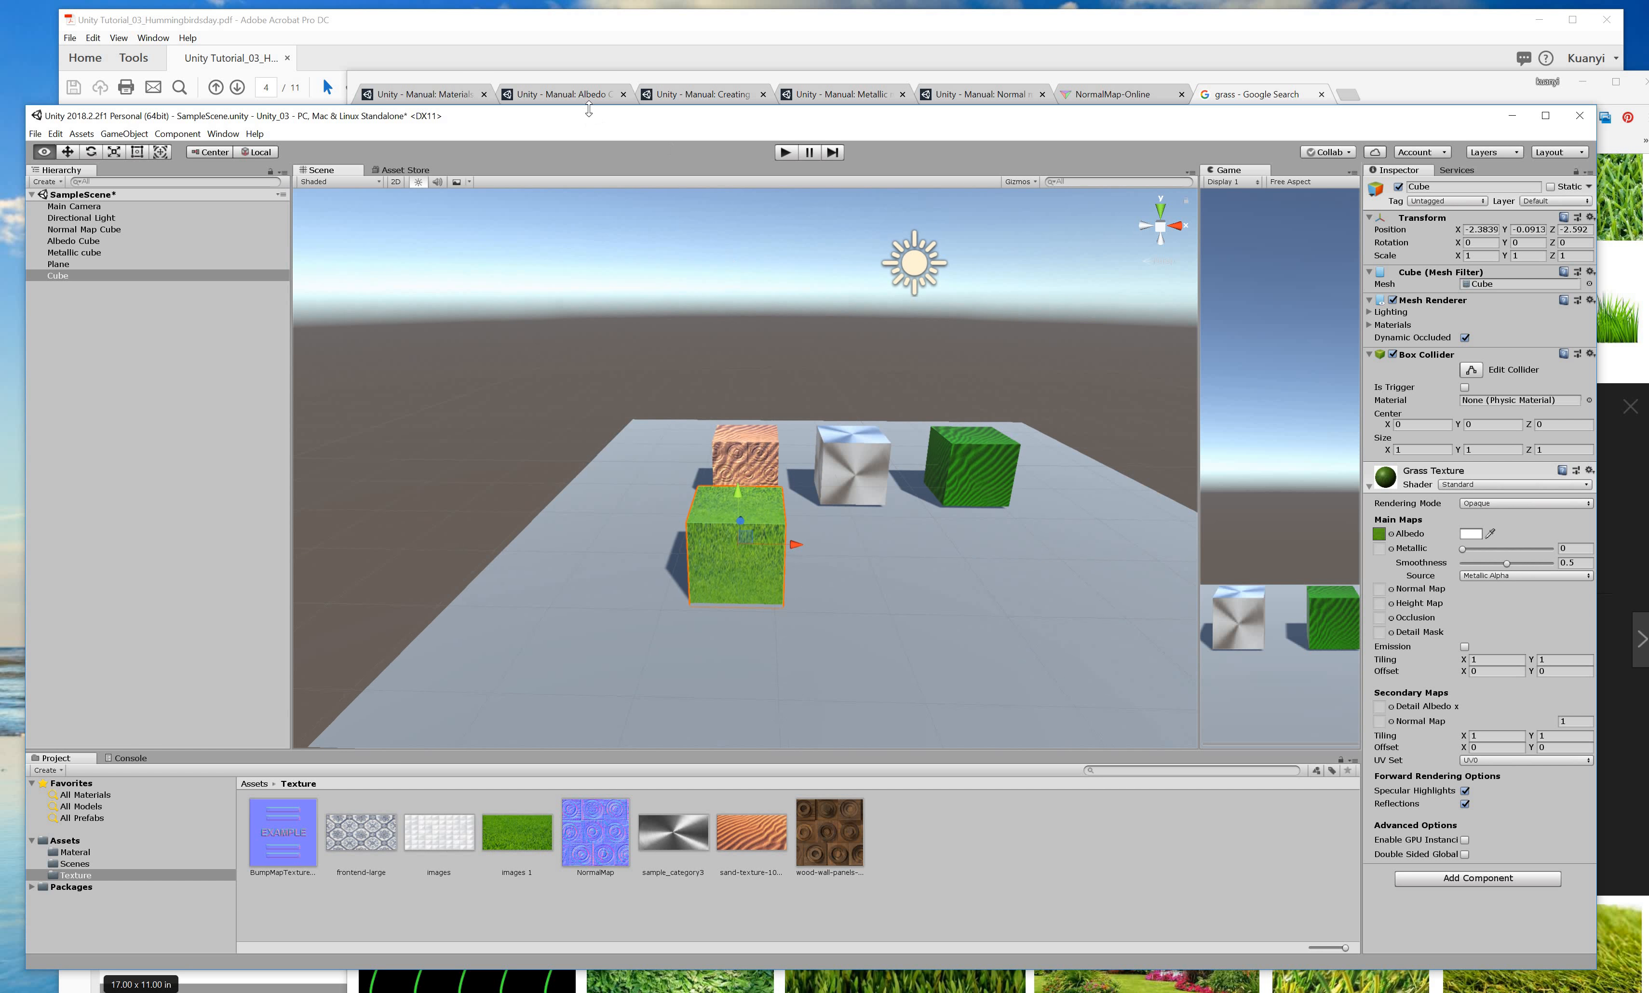
# Scroll the tutorial to page 5 and highlight the 3.3 Shaders heading and shader description.
pyautogui.click(605, 30)
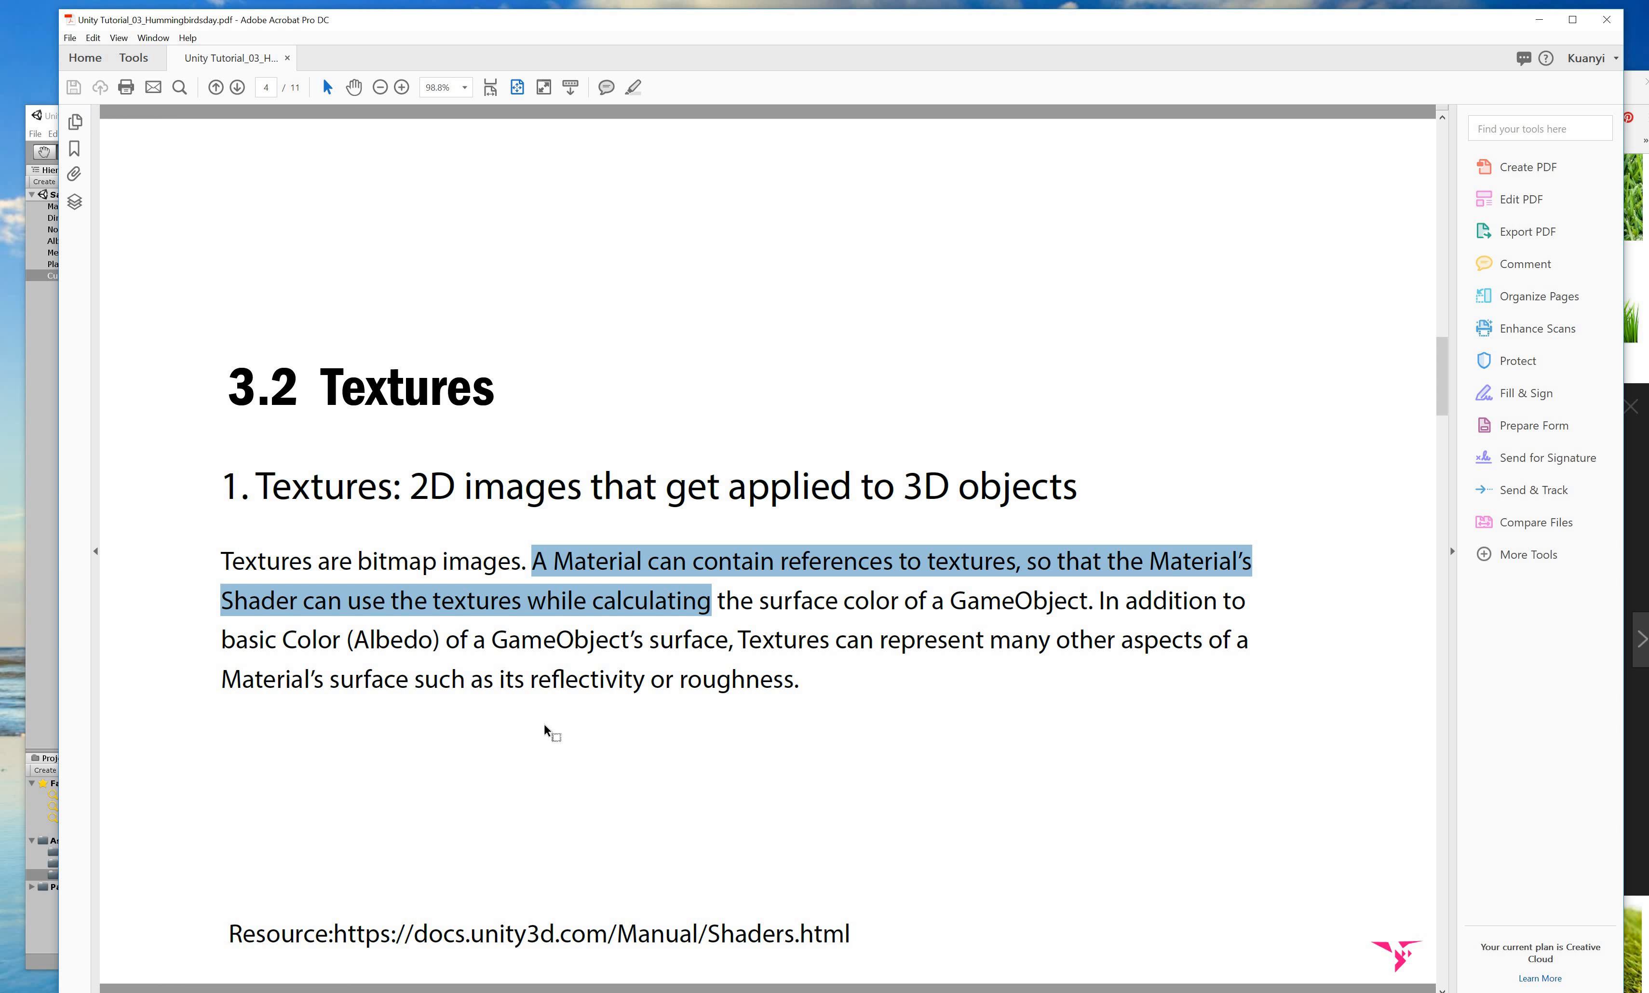
pyautogui.click(543, 722)
pyautogui.scroll(-2, 406, 522)
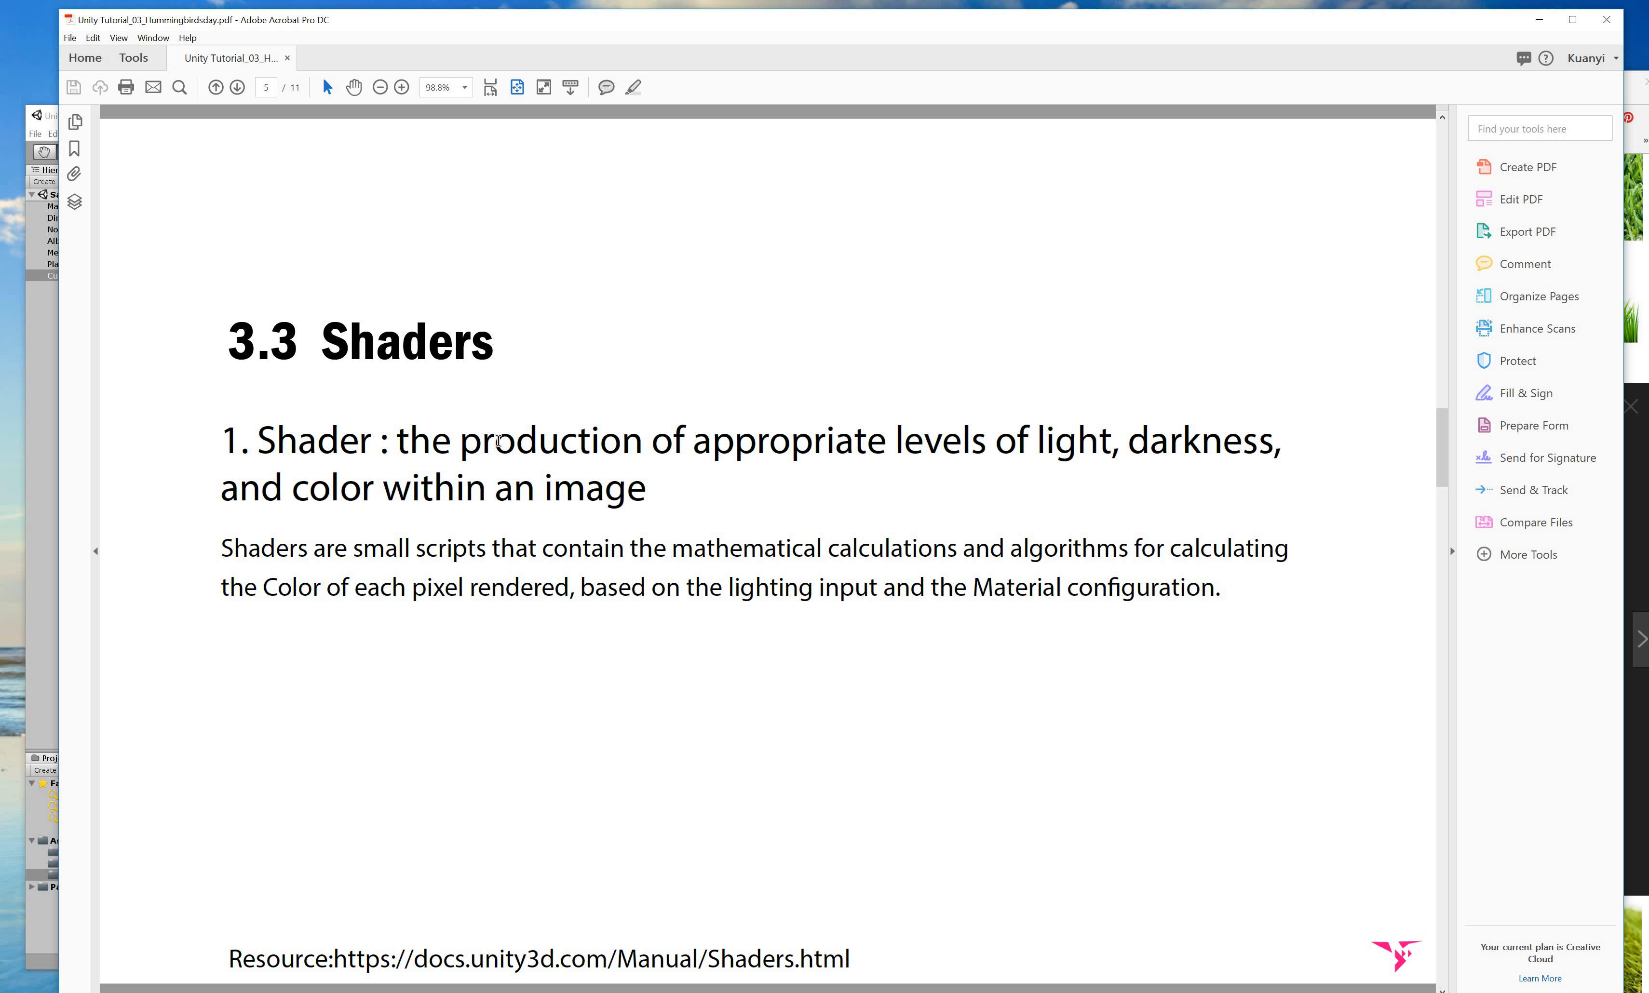
pyautogui.moveTo(397, 442); pyautogui.dragTo(644, 443)
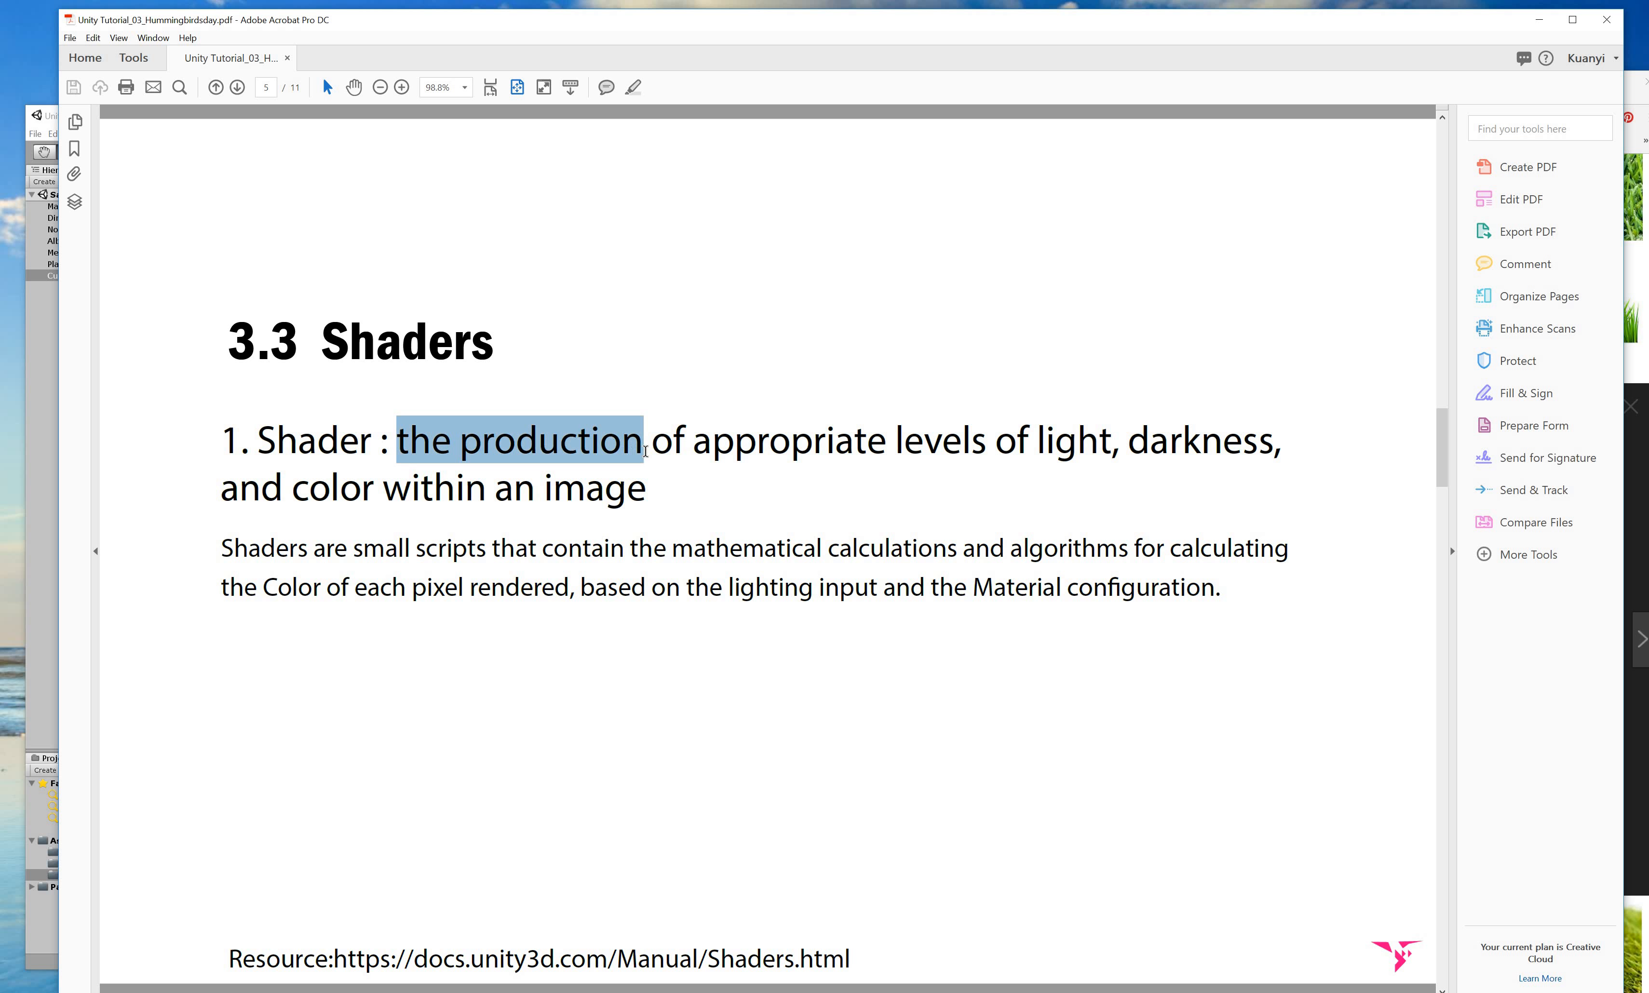
pyautogui.click(543, 442)
pyautogui.moveTo(461, 442); pyautogui.dragTo(728, 490)
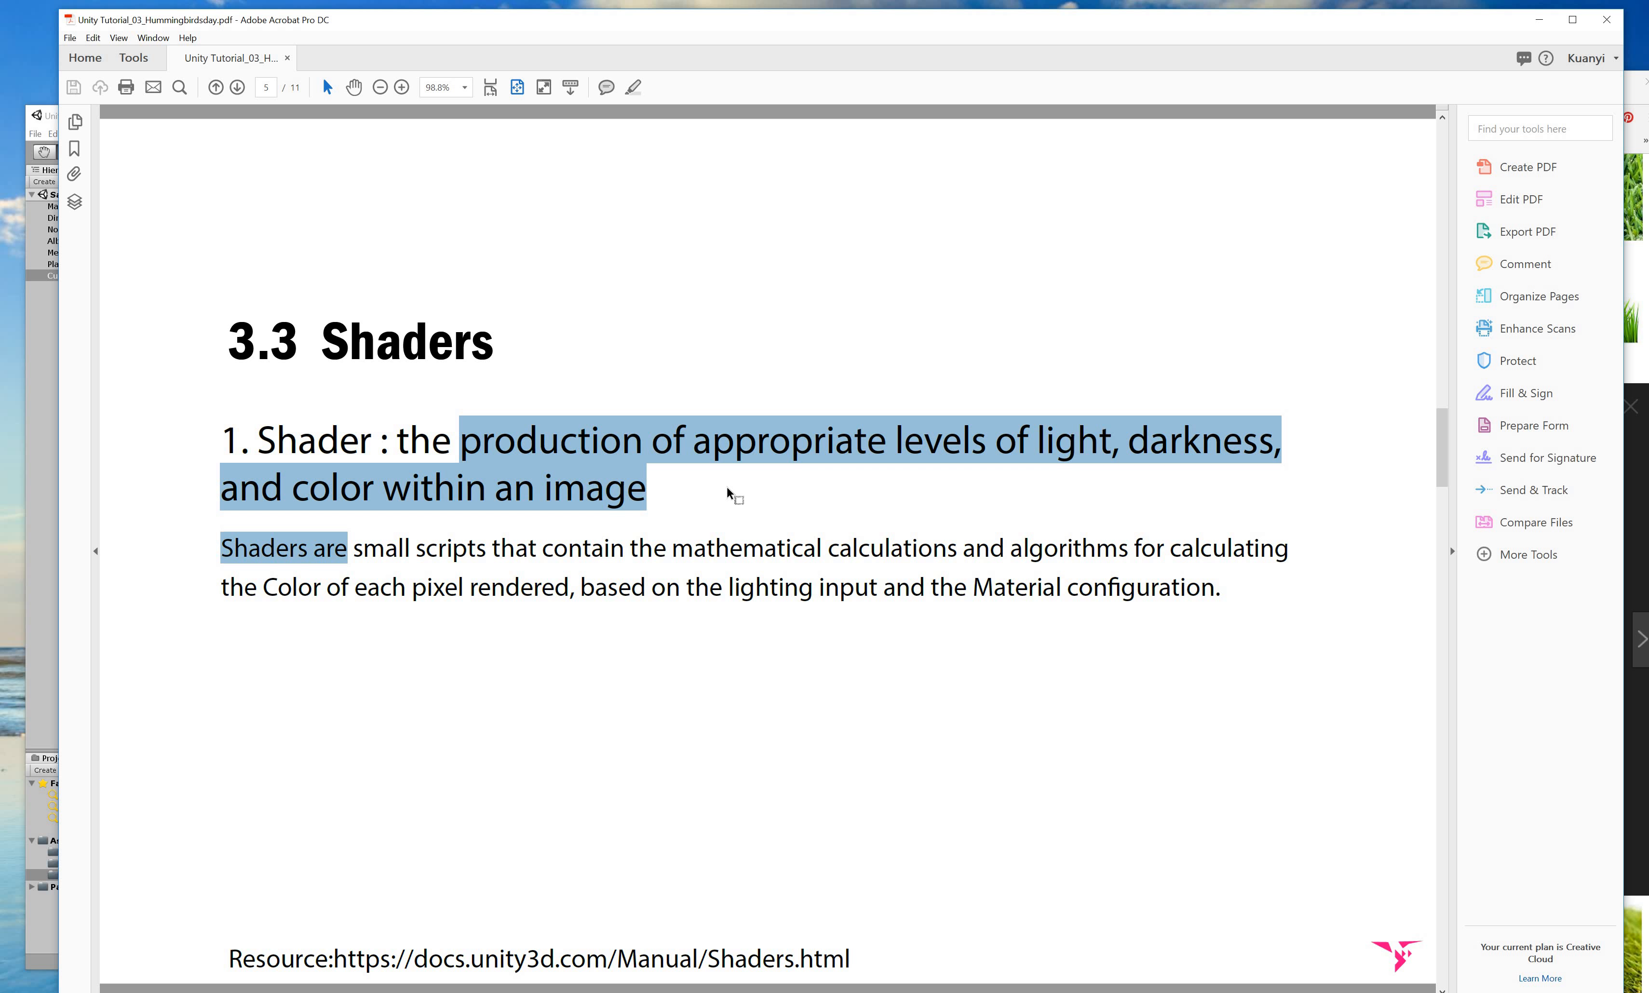
pyautogui.moveTo(229, 550); pyautogui.dragTo(434, 561)
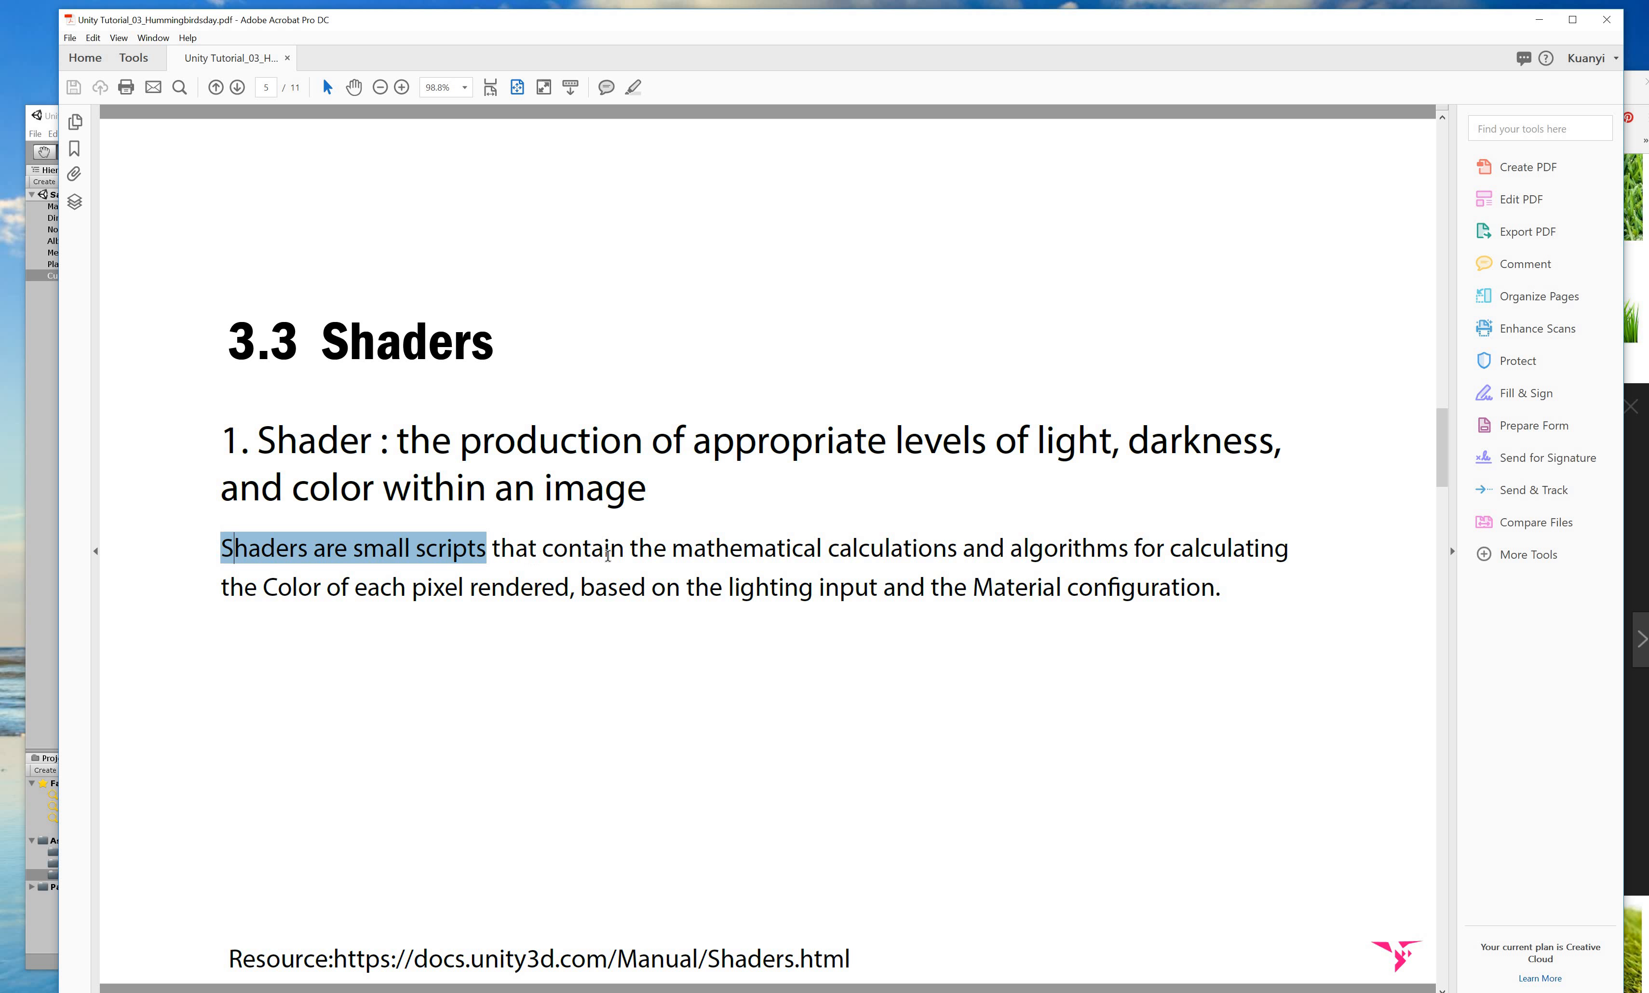
pyautogui.moveTo(607, 556); pyautogui.dragTo(1251, 587)
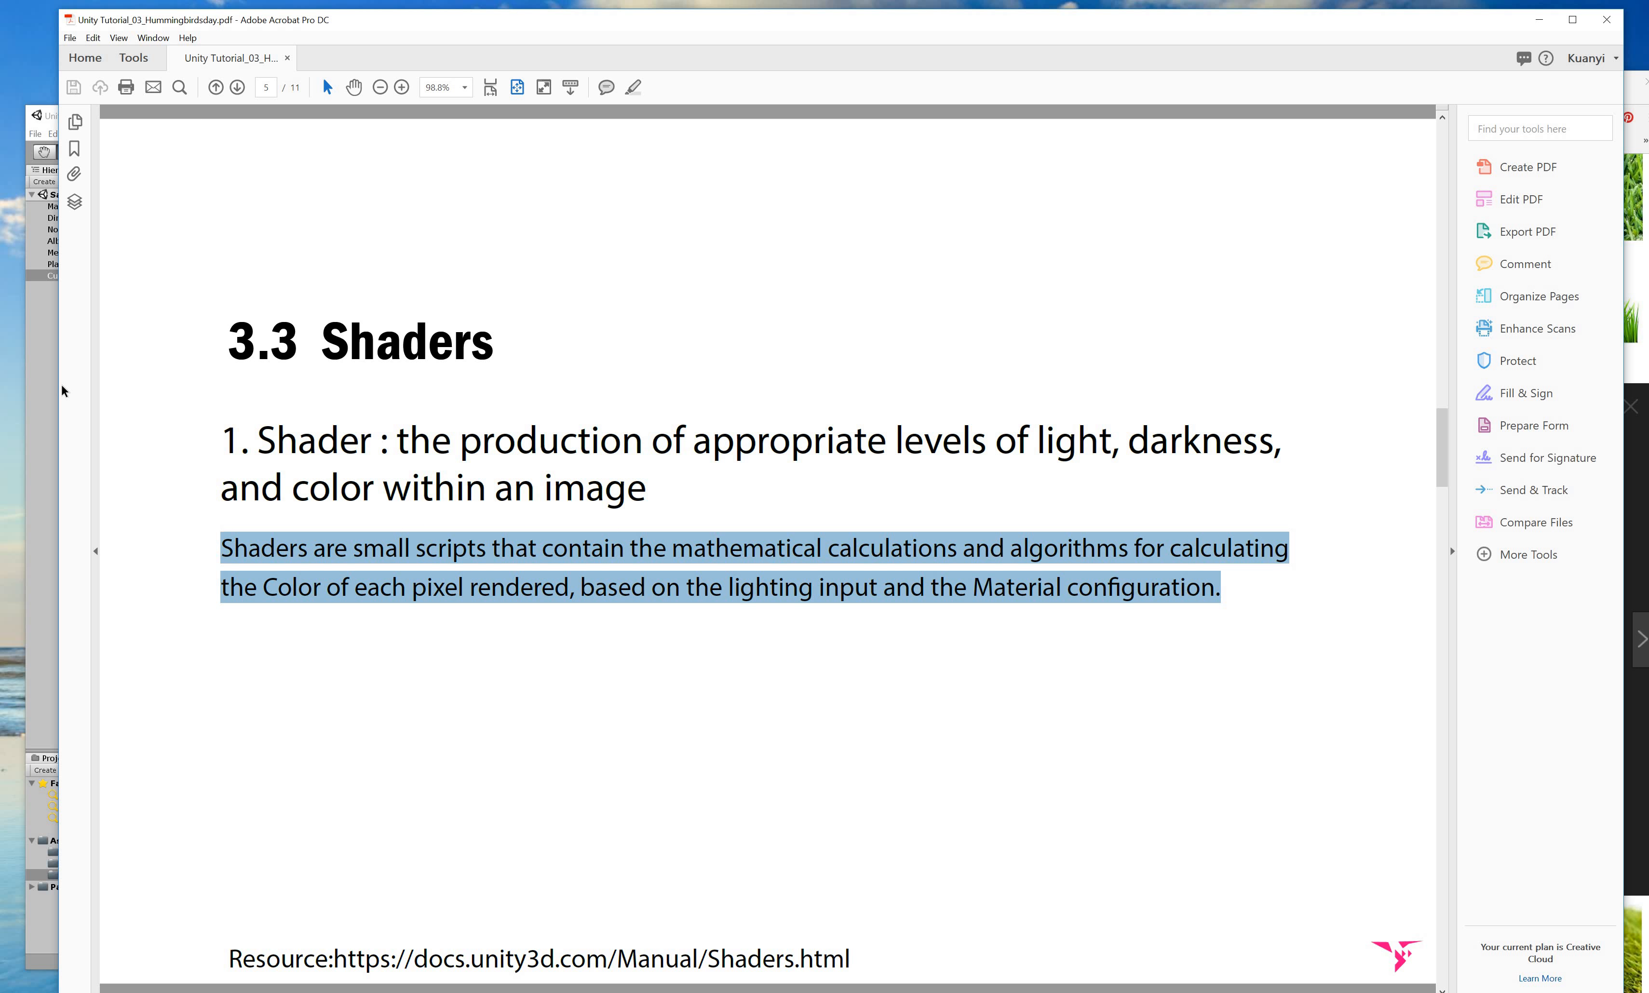
# Try the Standard (Roughness), Standard (Specular) and FX/Flare shaders on the grass cube's material.
pyautogui.click(39, 425)
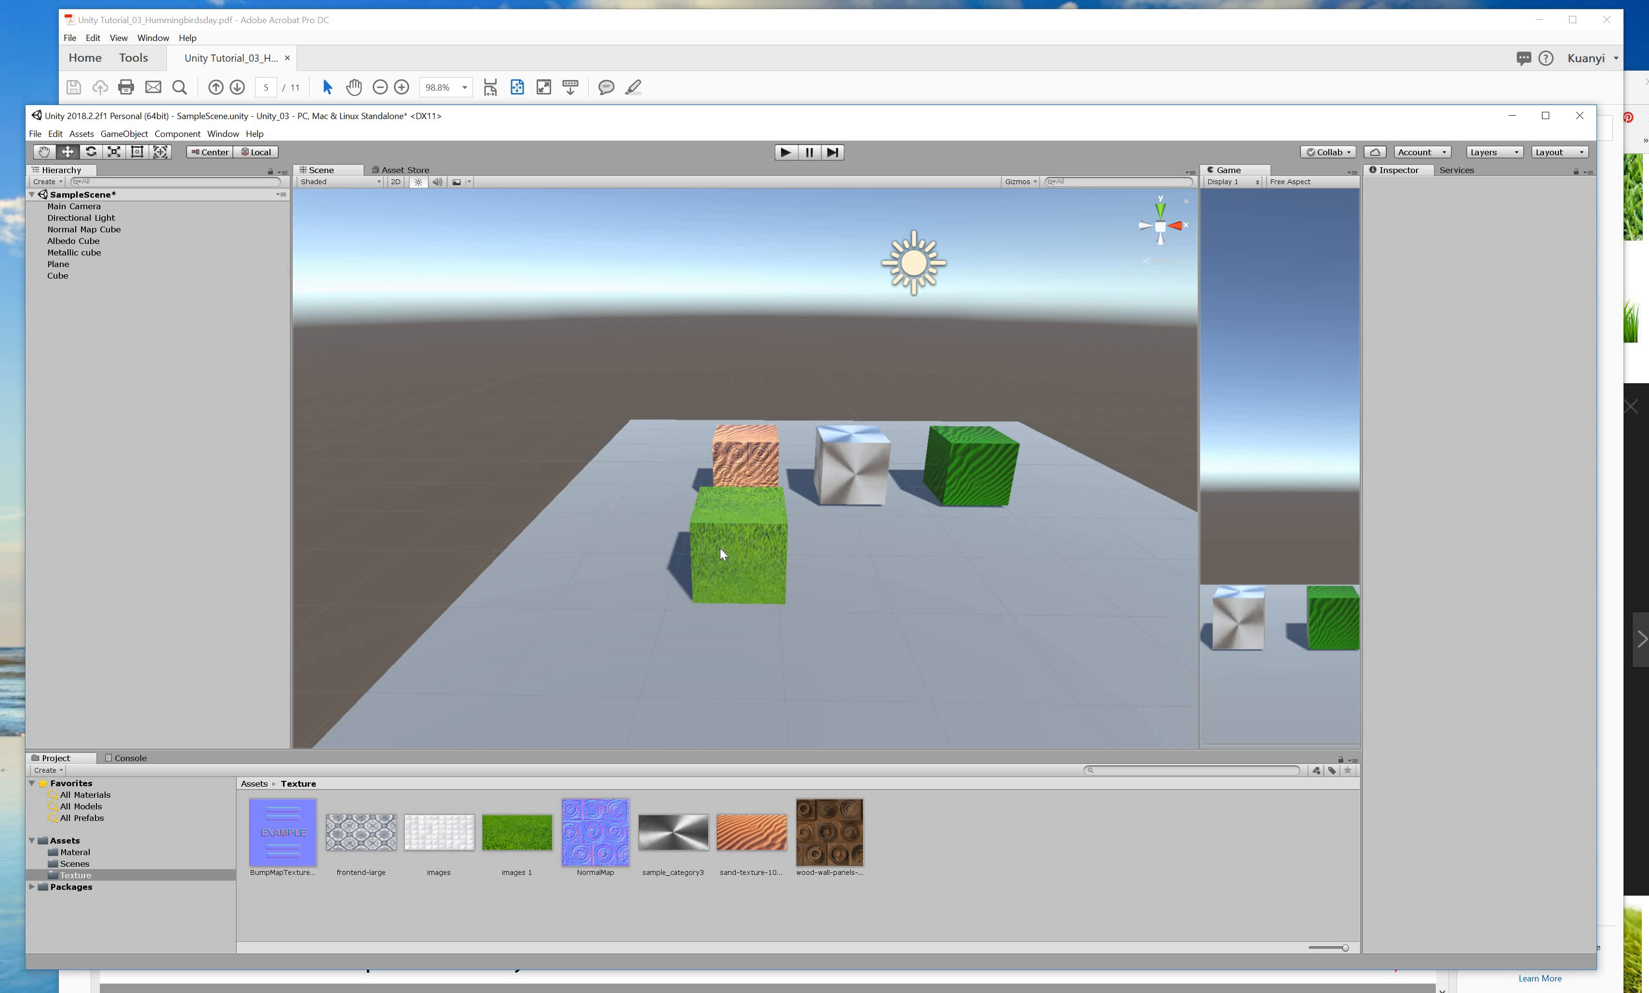
pyautogui.click(715, 566)
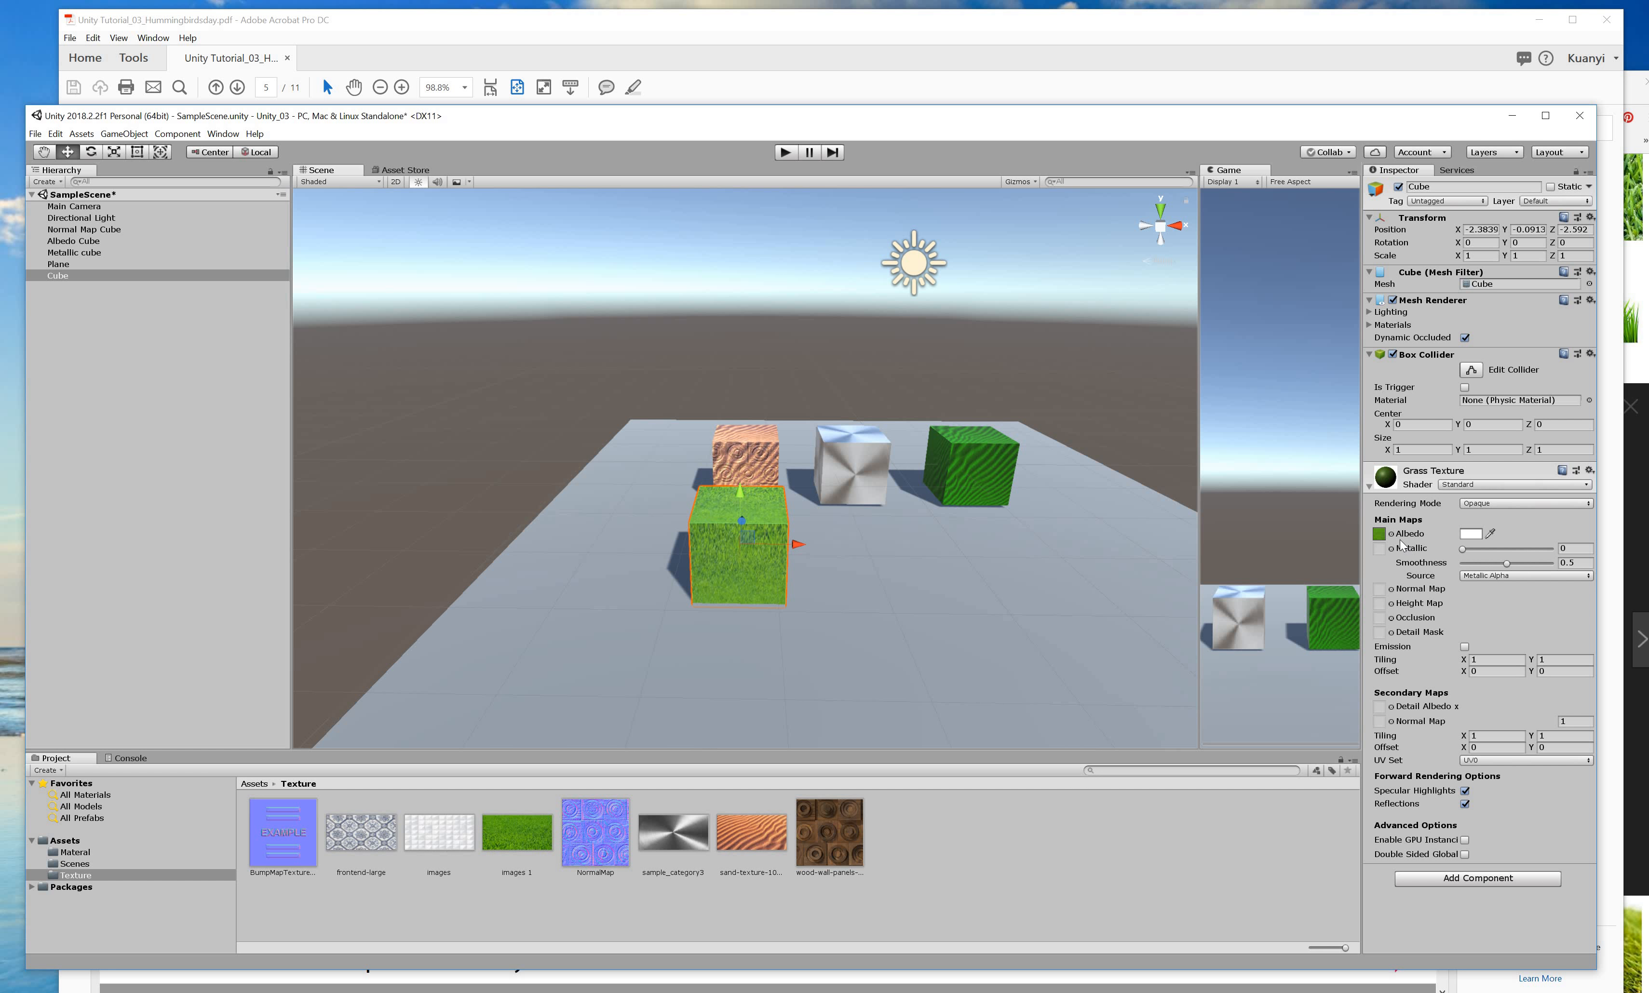
pyautogui.click(1473, 483)
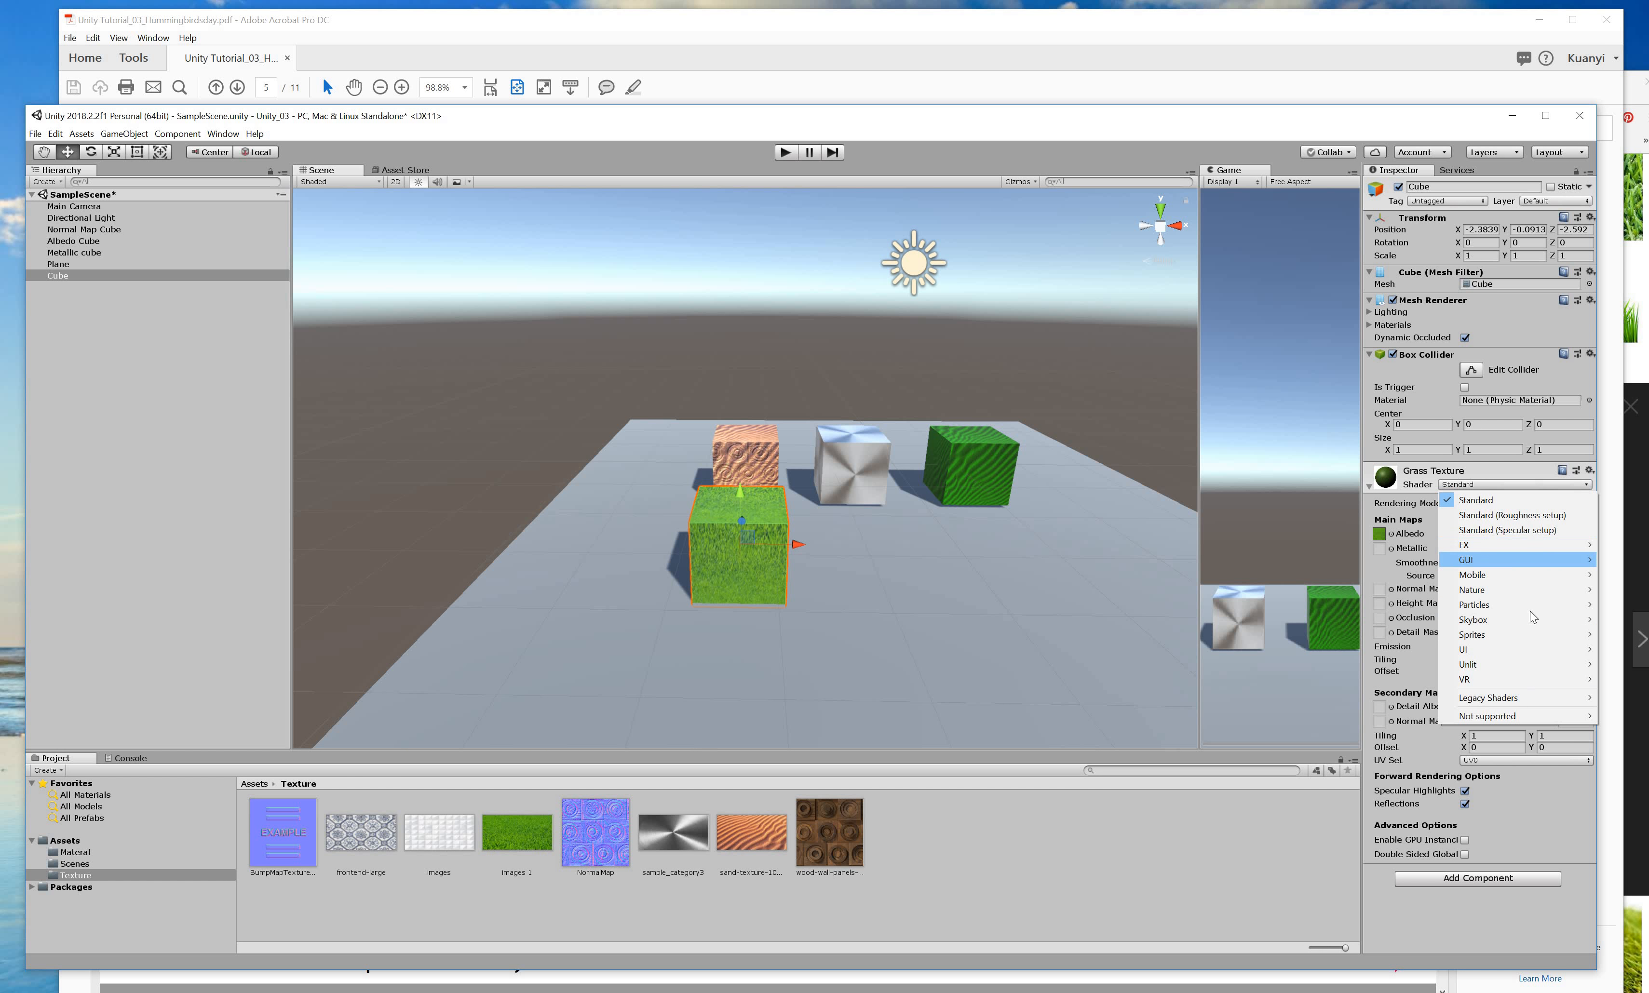
pyautogui.click(1532, 516)
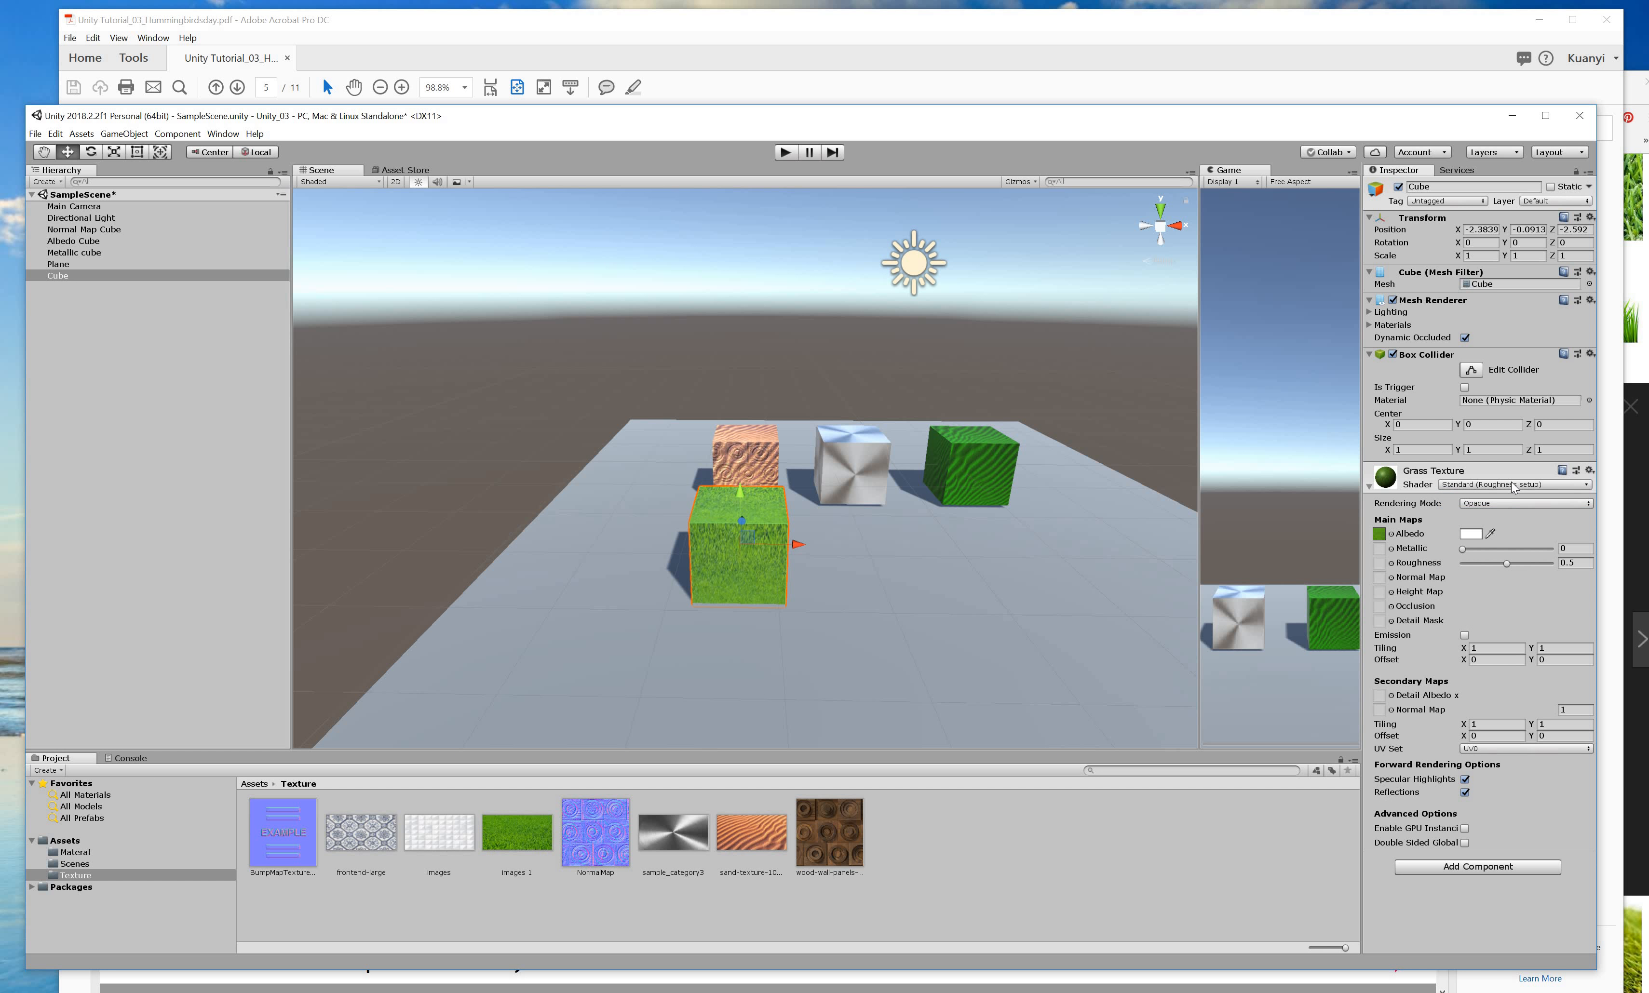
pyautogui.click(1515, 484)
pyautogui.click(1515, 530)
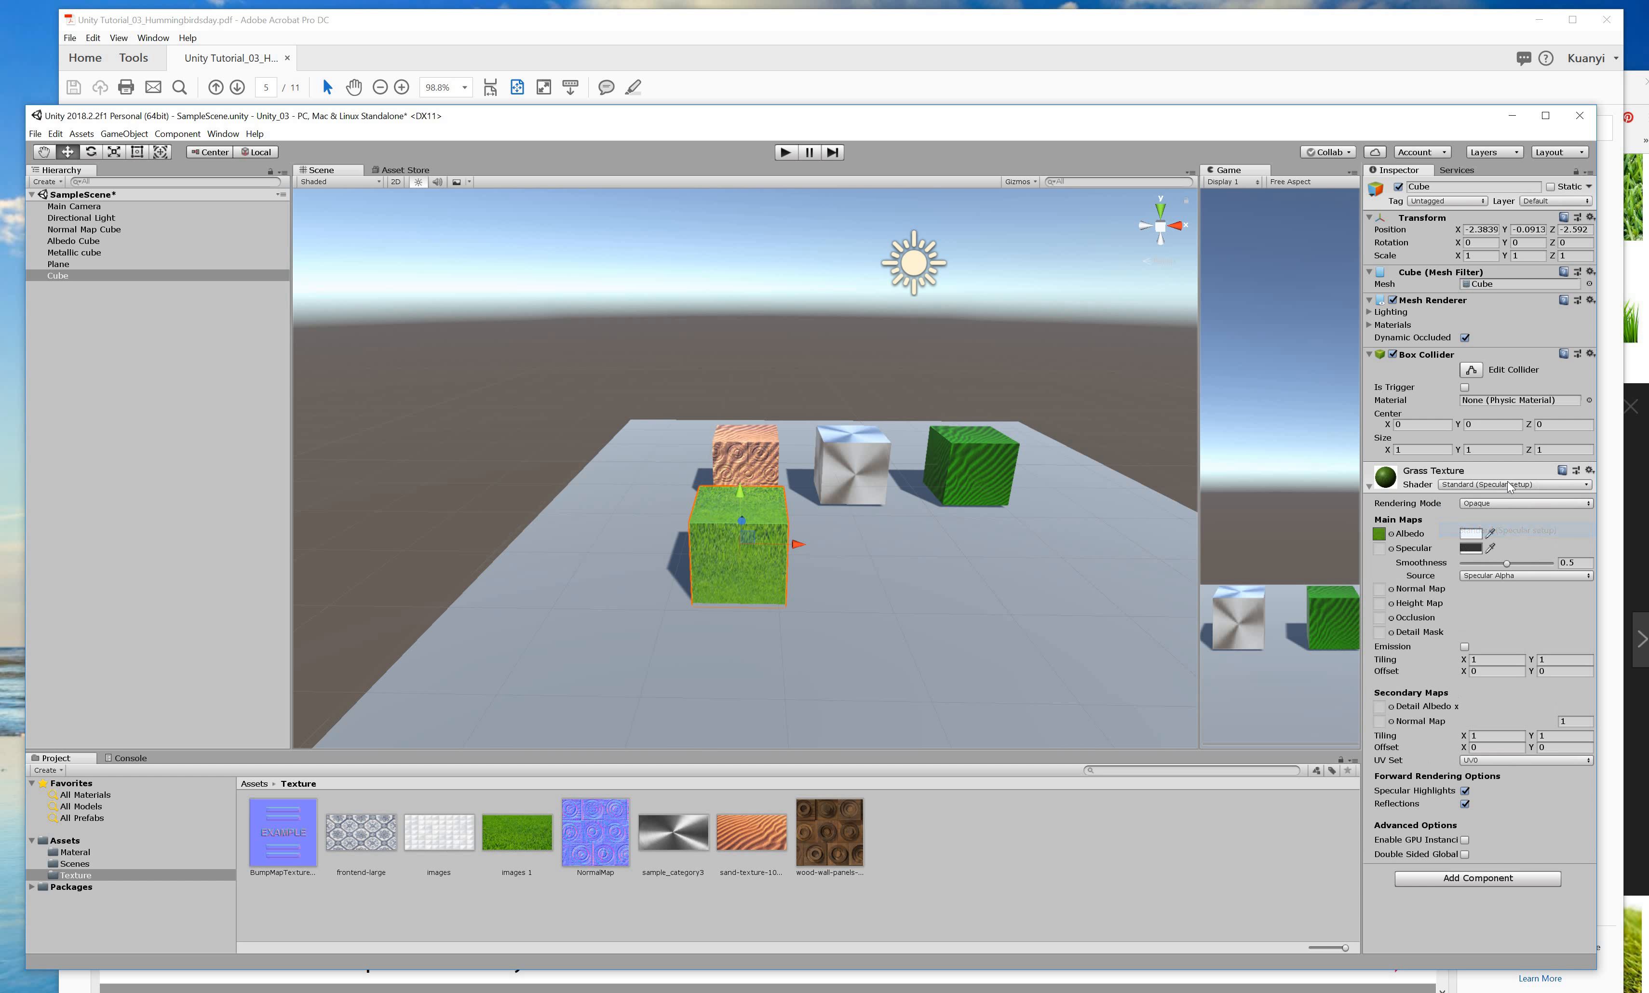
pyautogui.click(1513, 484)
pyautogui.moveTo(1513, 545)
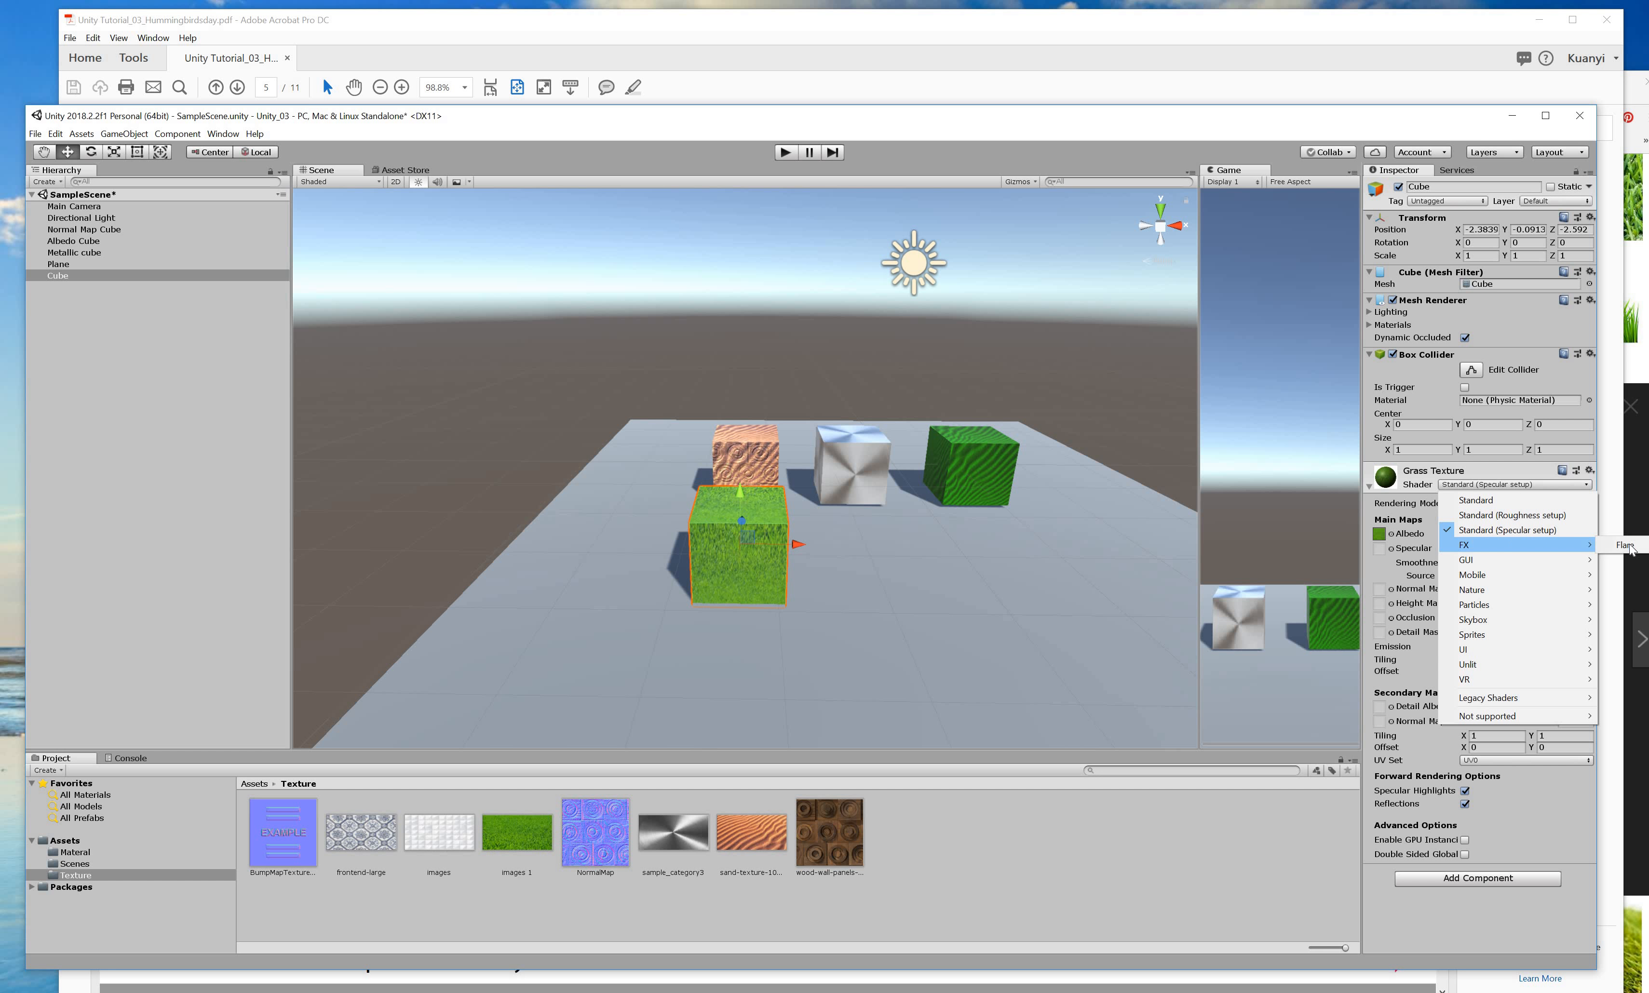
pyautogui.click(1626, 545)
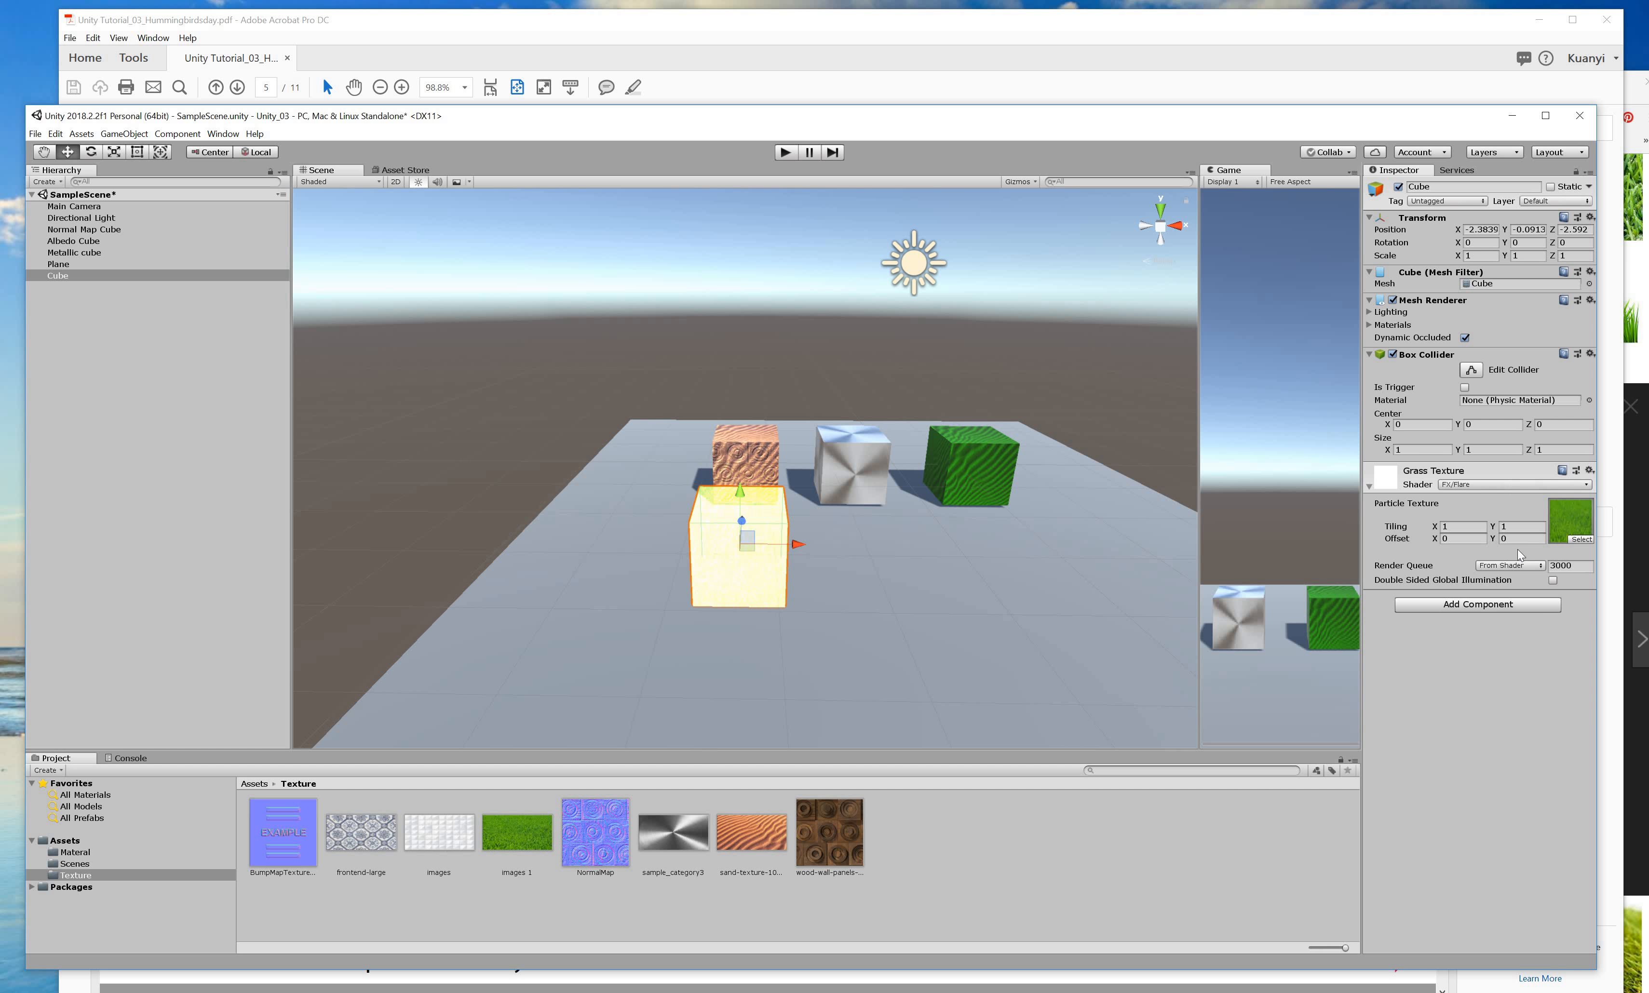
# Switch the Grass Texture material to the SpeedTree shader, then back to Standard.
pyautogui.click(1515, 484)
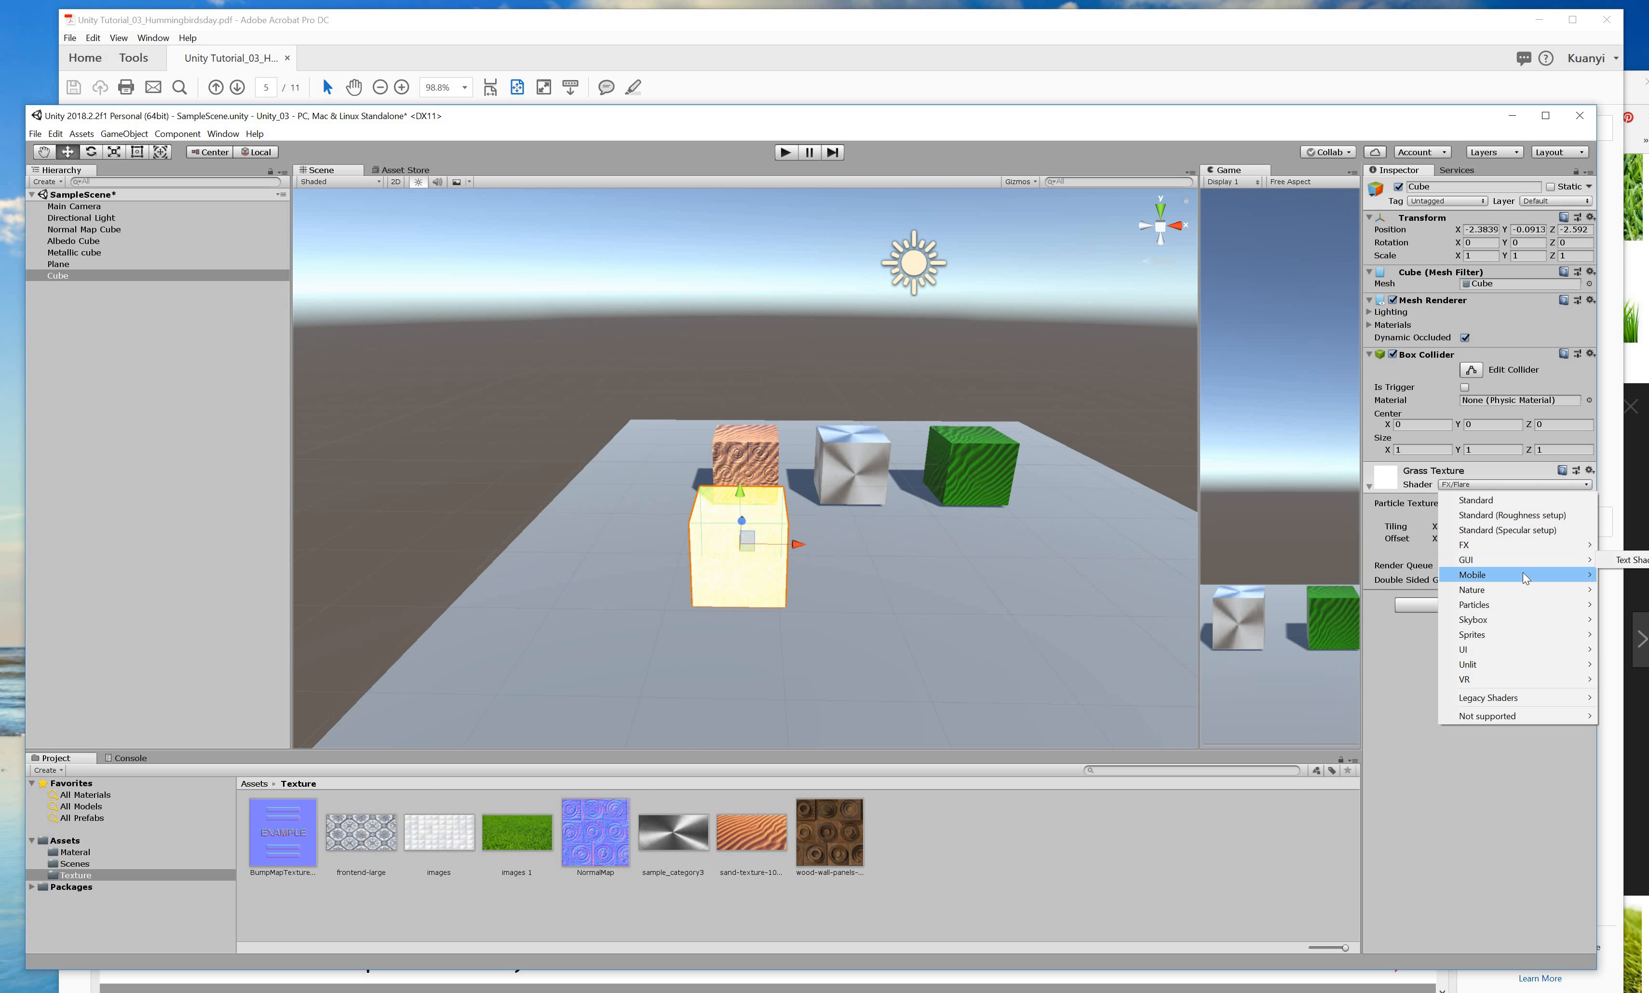
pyautogui.moveTo(1523, 574)
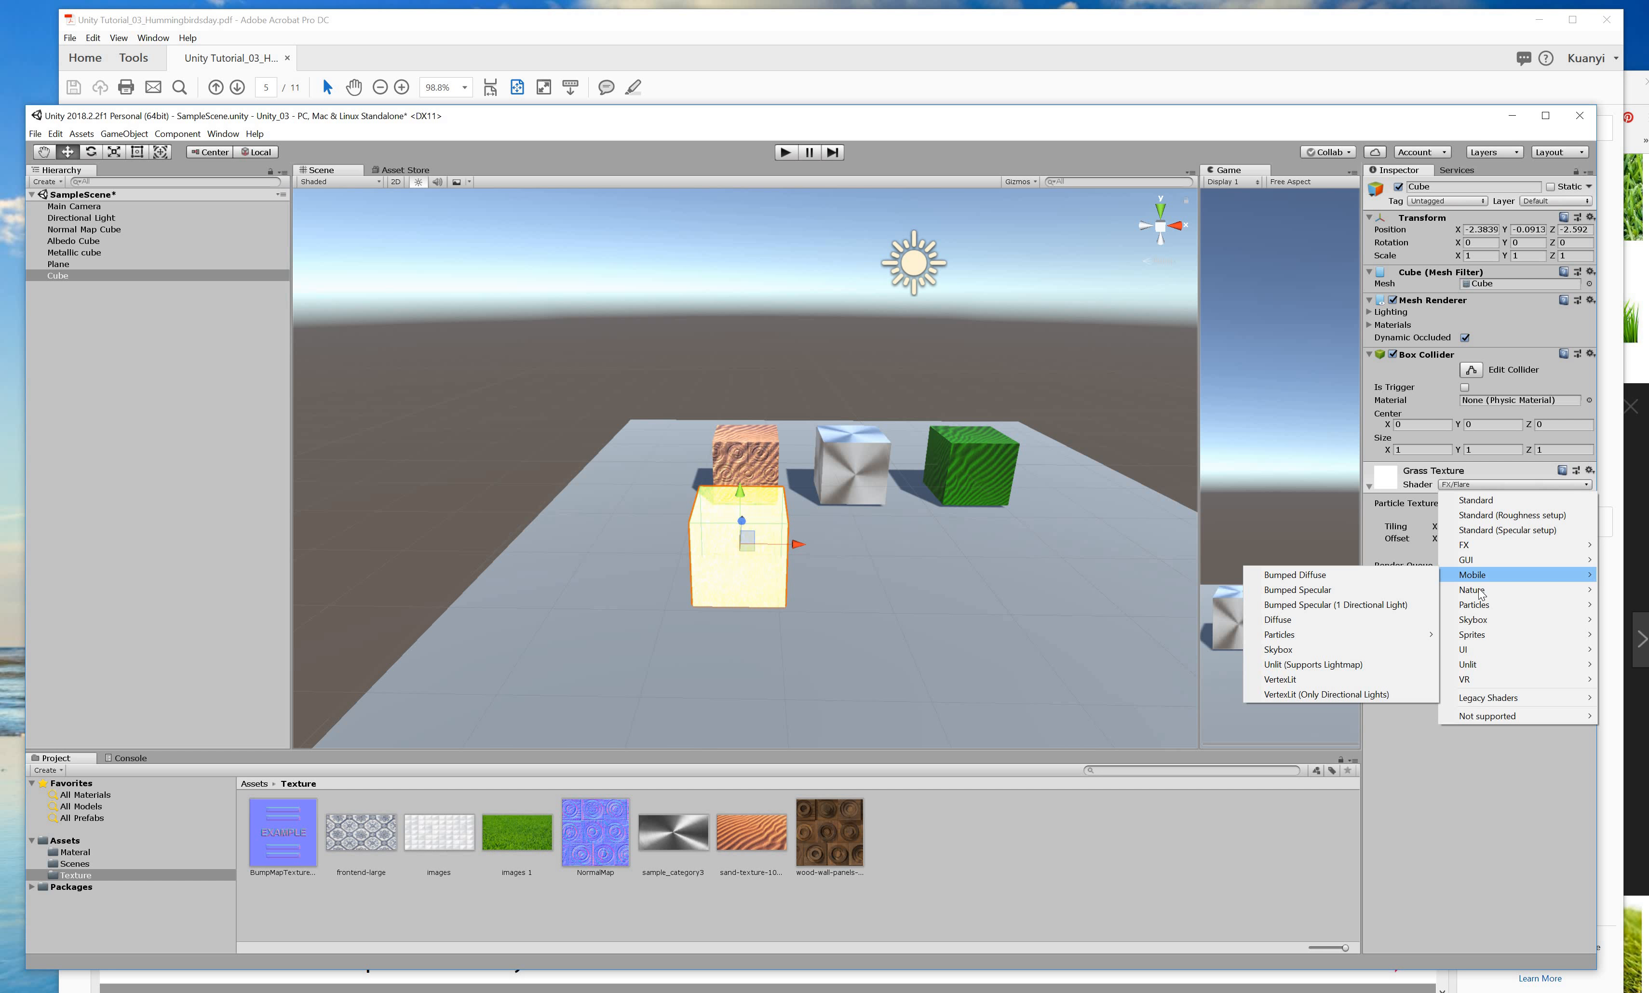
pyautogui.moveTo(1485, 595)
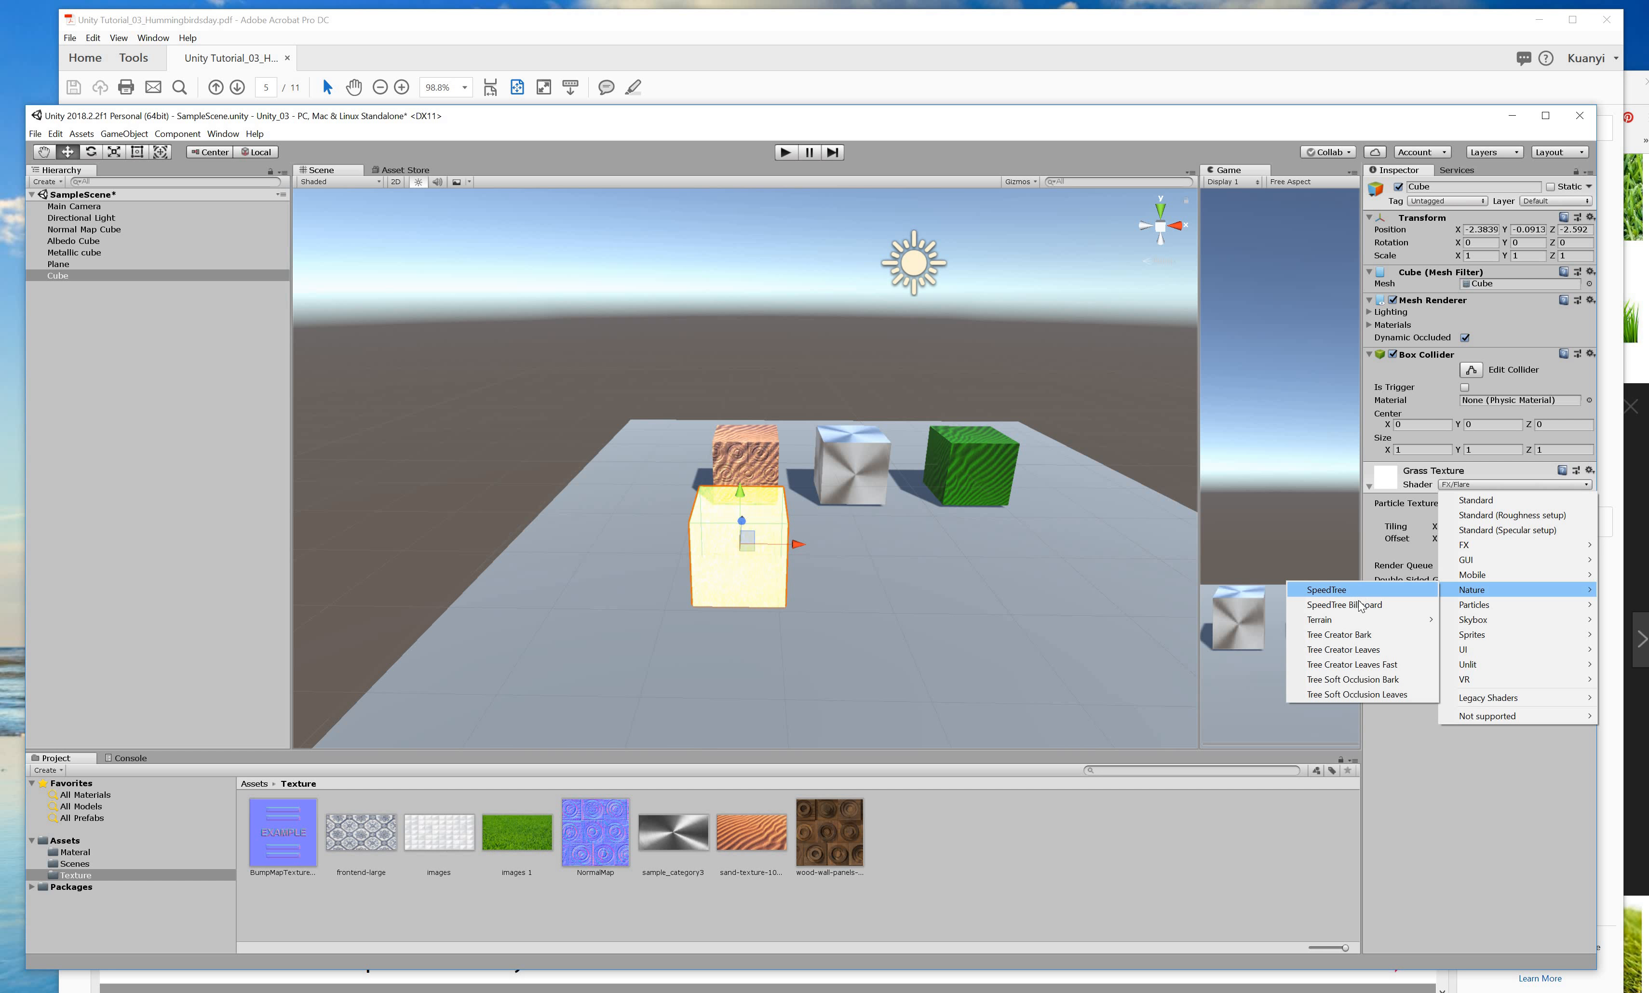
pyautogui.click(1360, 593)
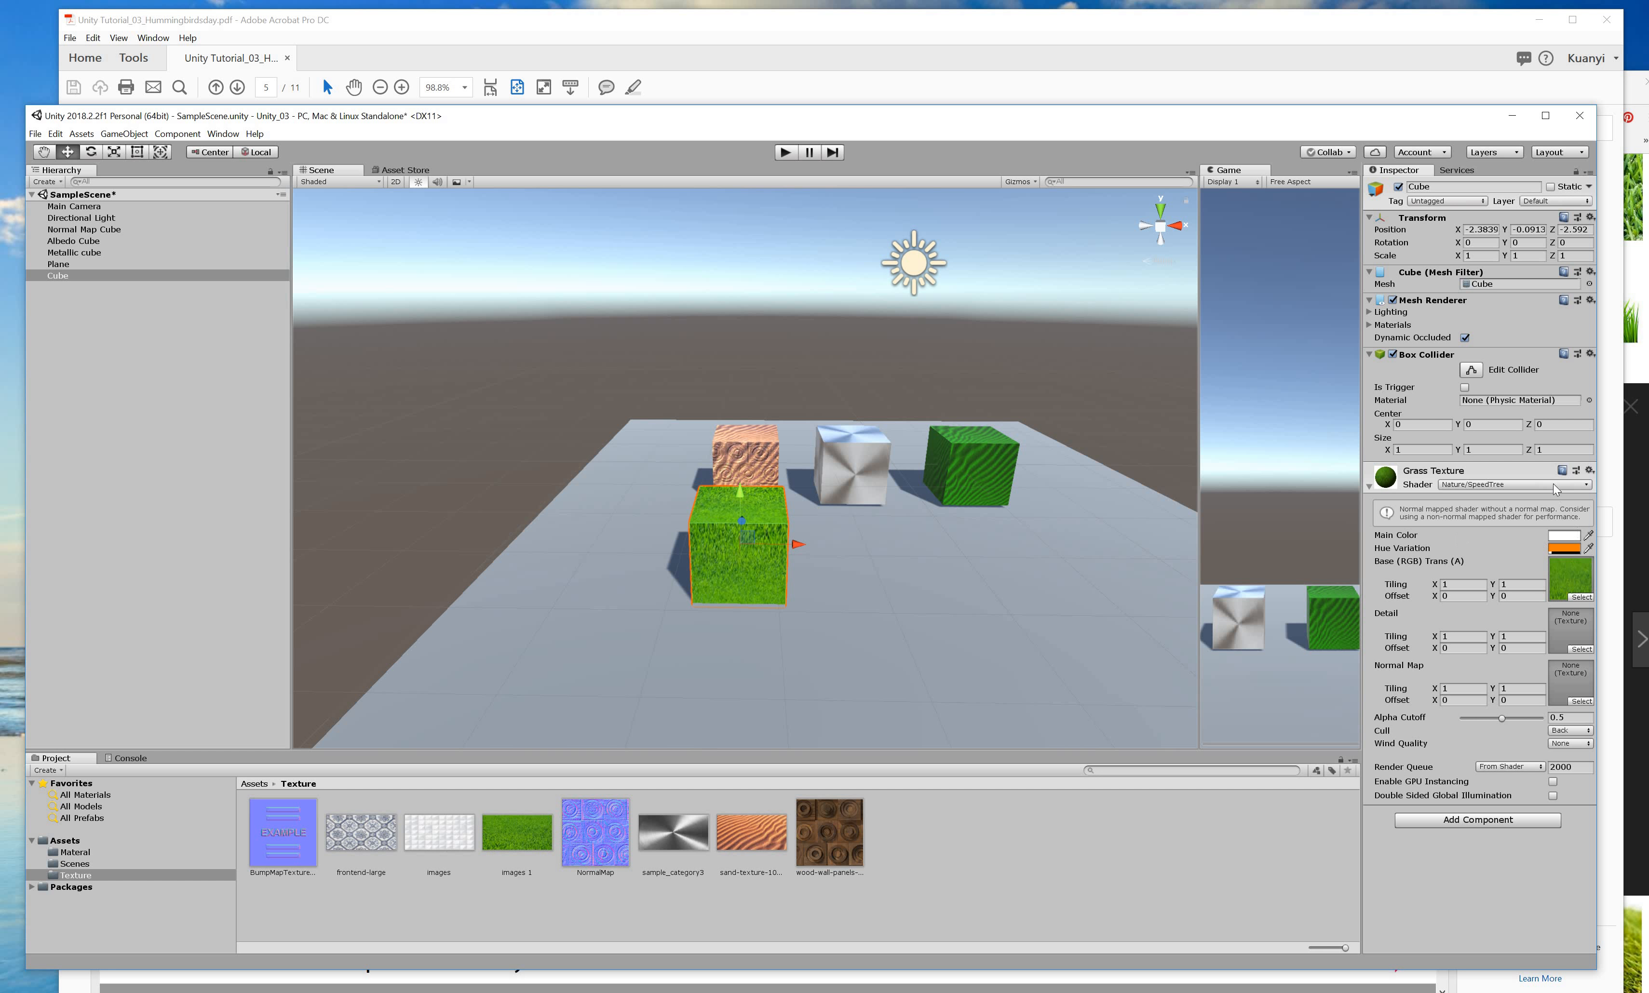
pyautogui.click(1518, 485)
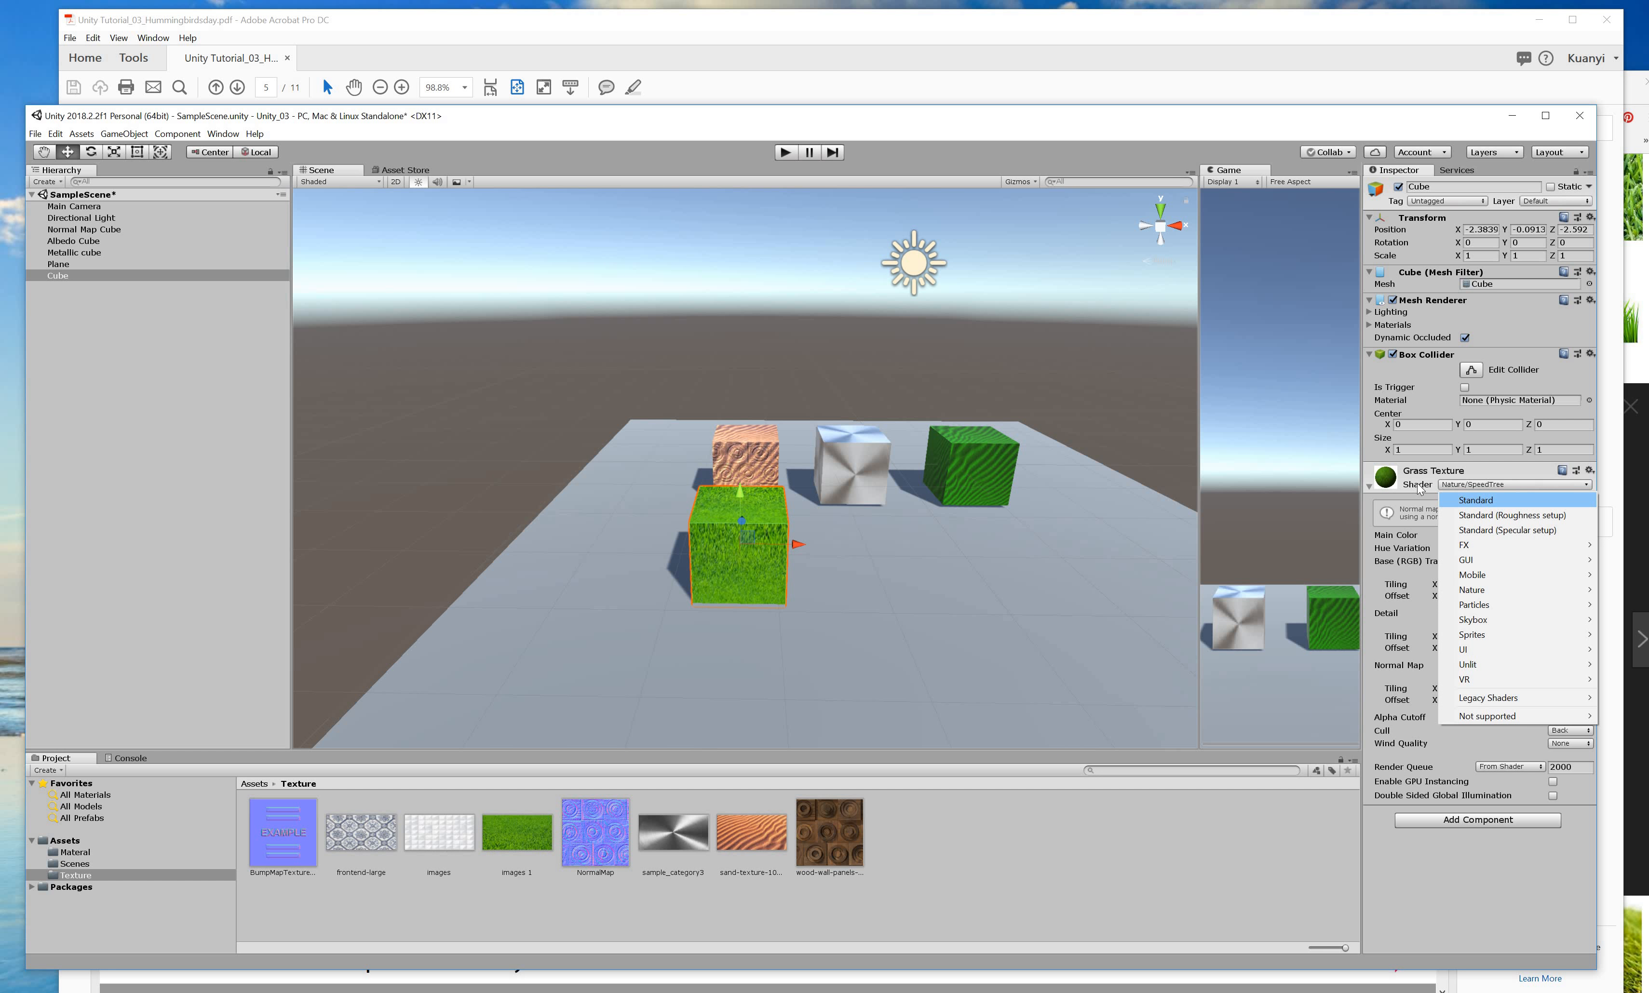
pyautogui.click(1504, 496)
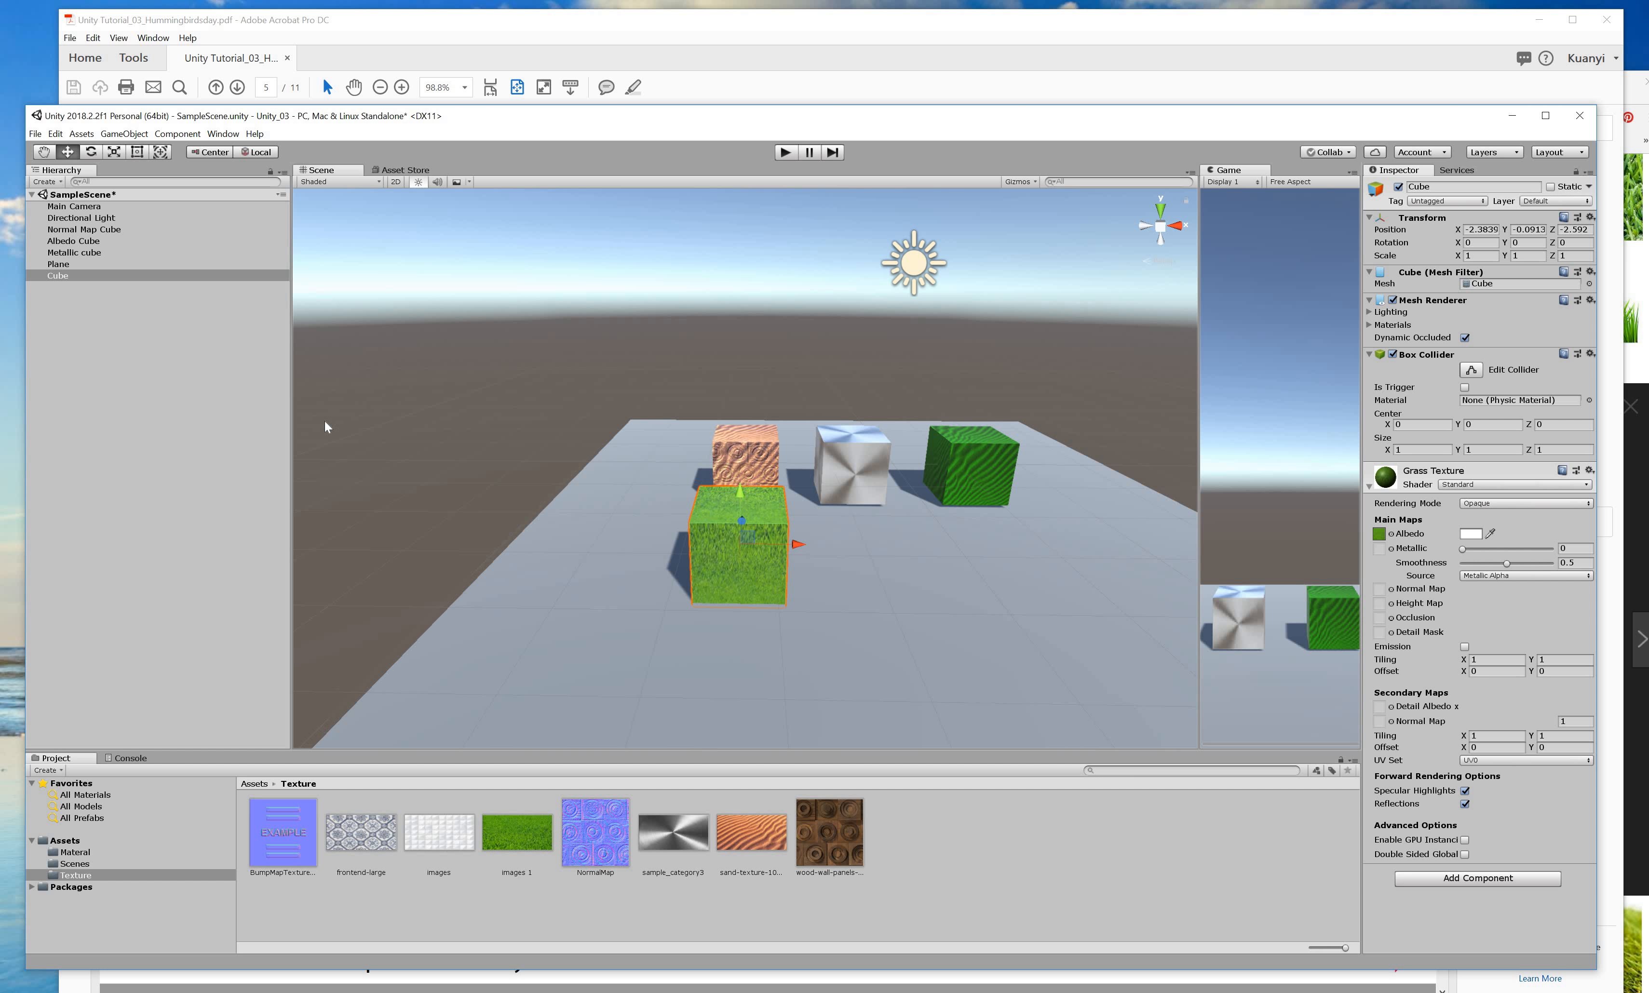
# Read the tutorial's page 6 on Shaders – Albedo, selecting the word Albedo, then return to Unity.
pyautogui.hotkey('alt', 'Tab')
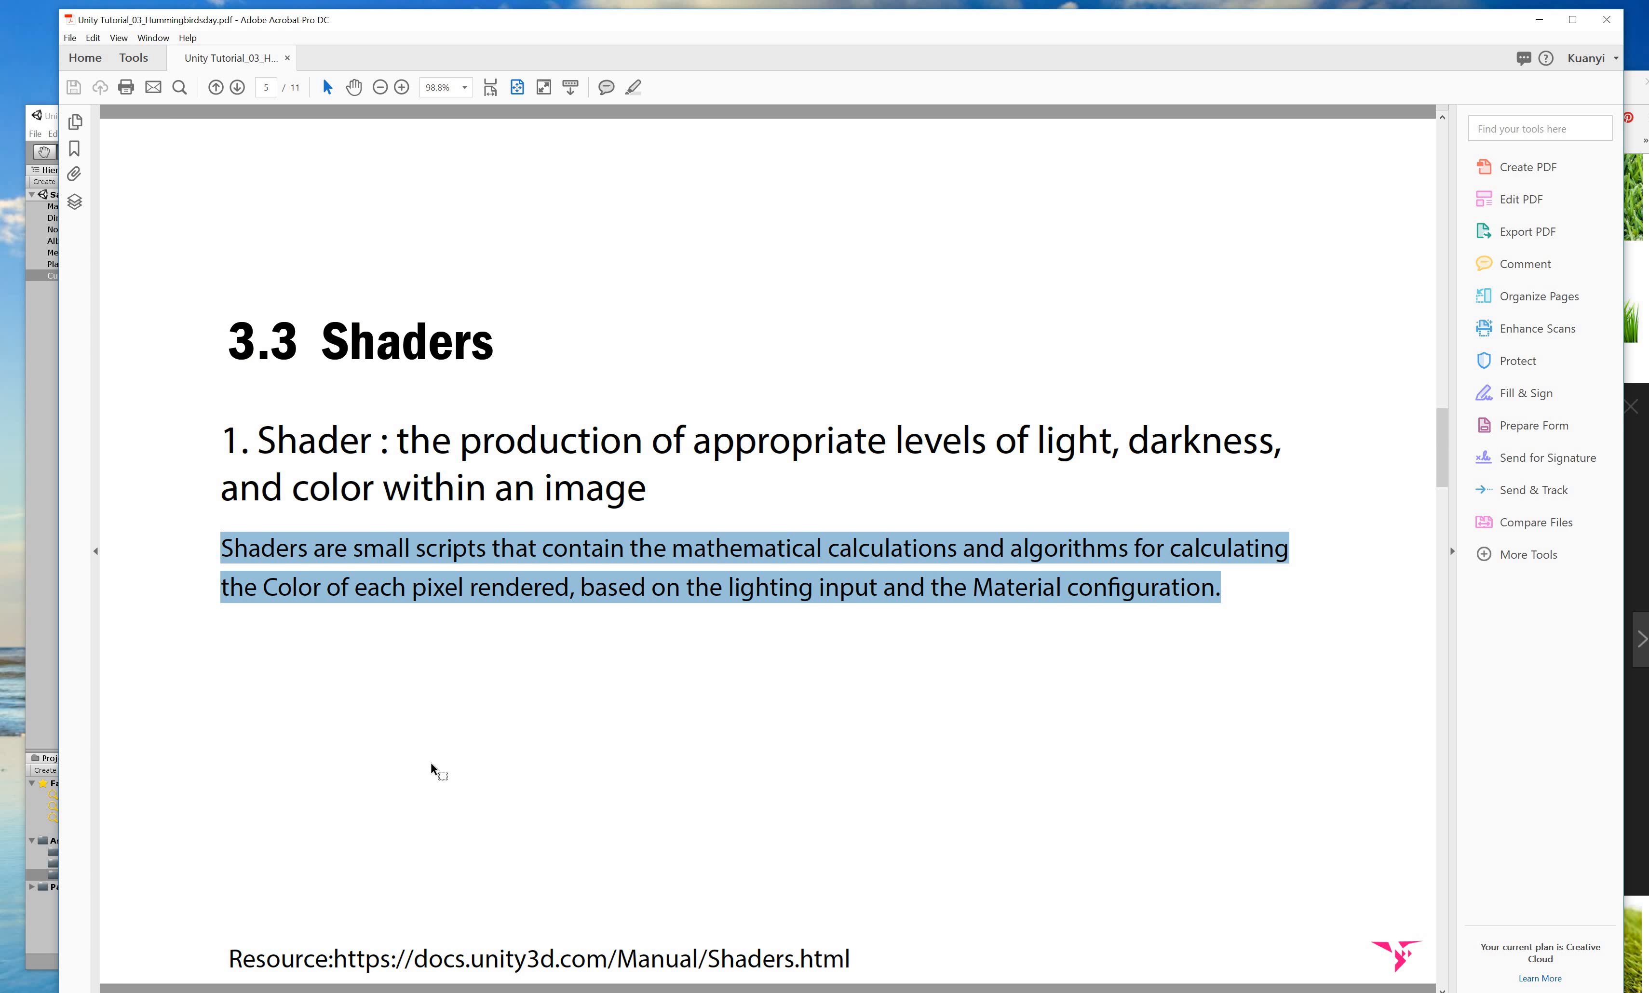
pyautogui.scroll(-1, 536, 484)
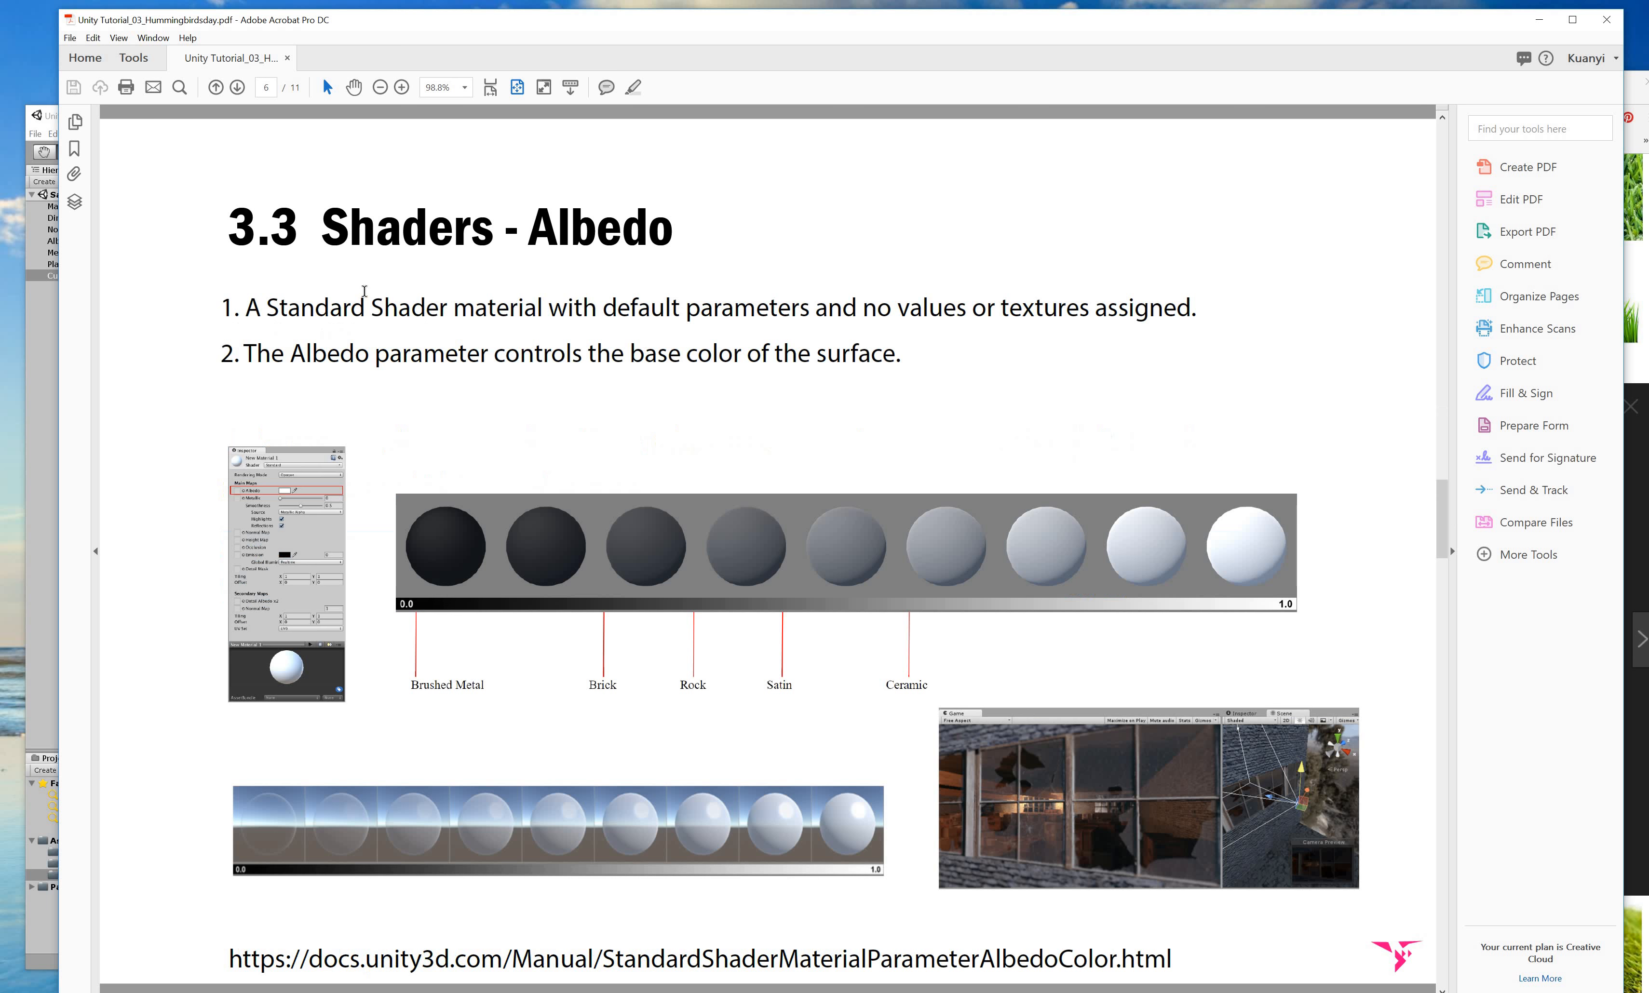
pyautogui.doubleClick(673, 237)
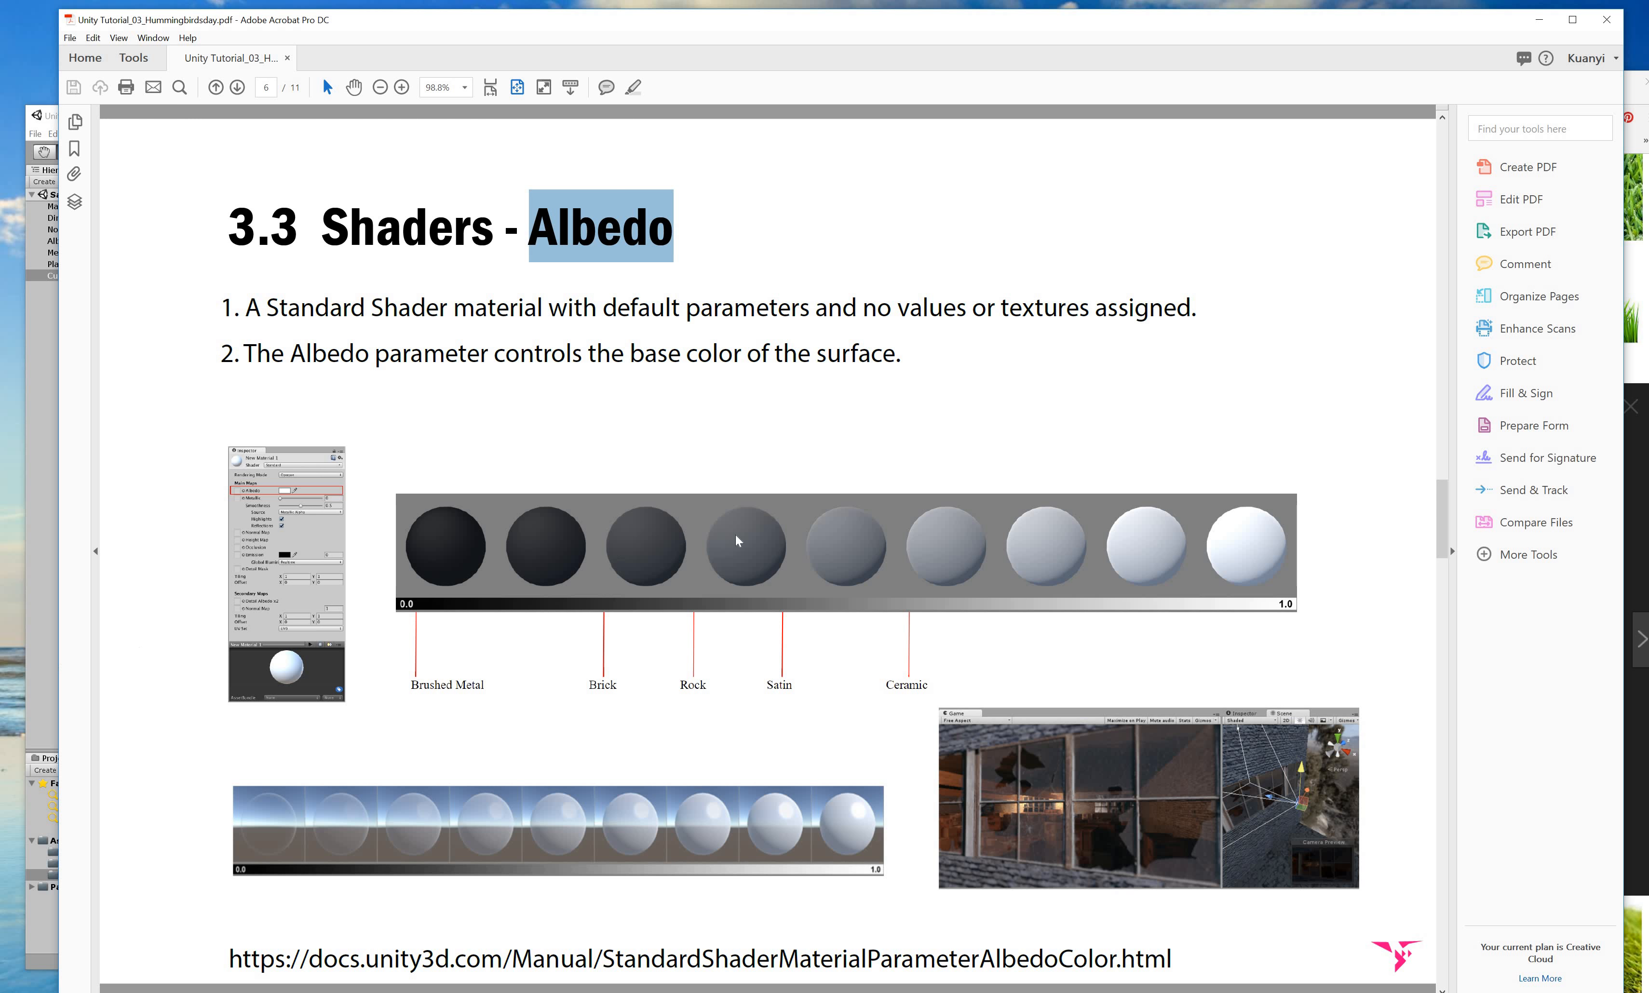
pyautogui.hotkey('alt', 'Tab')
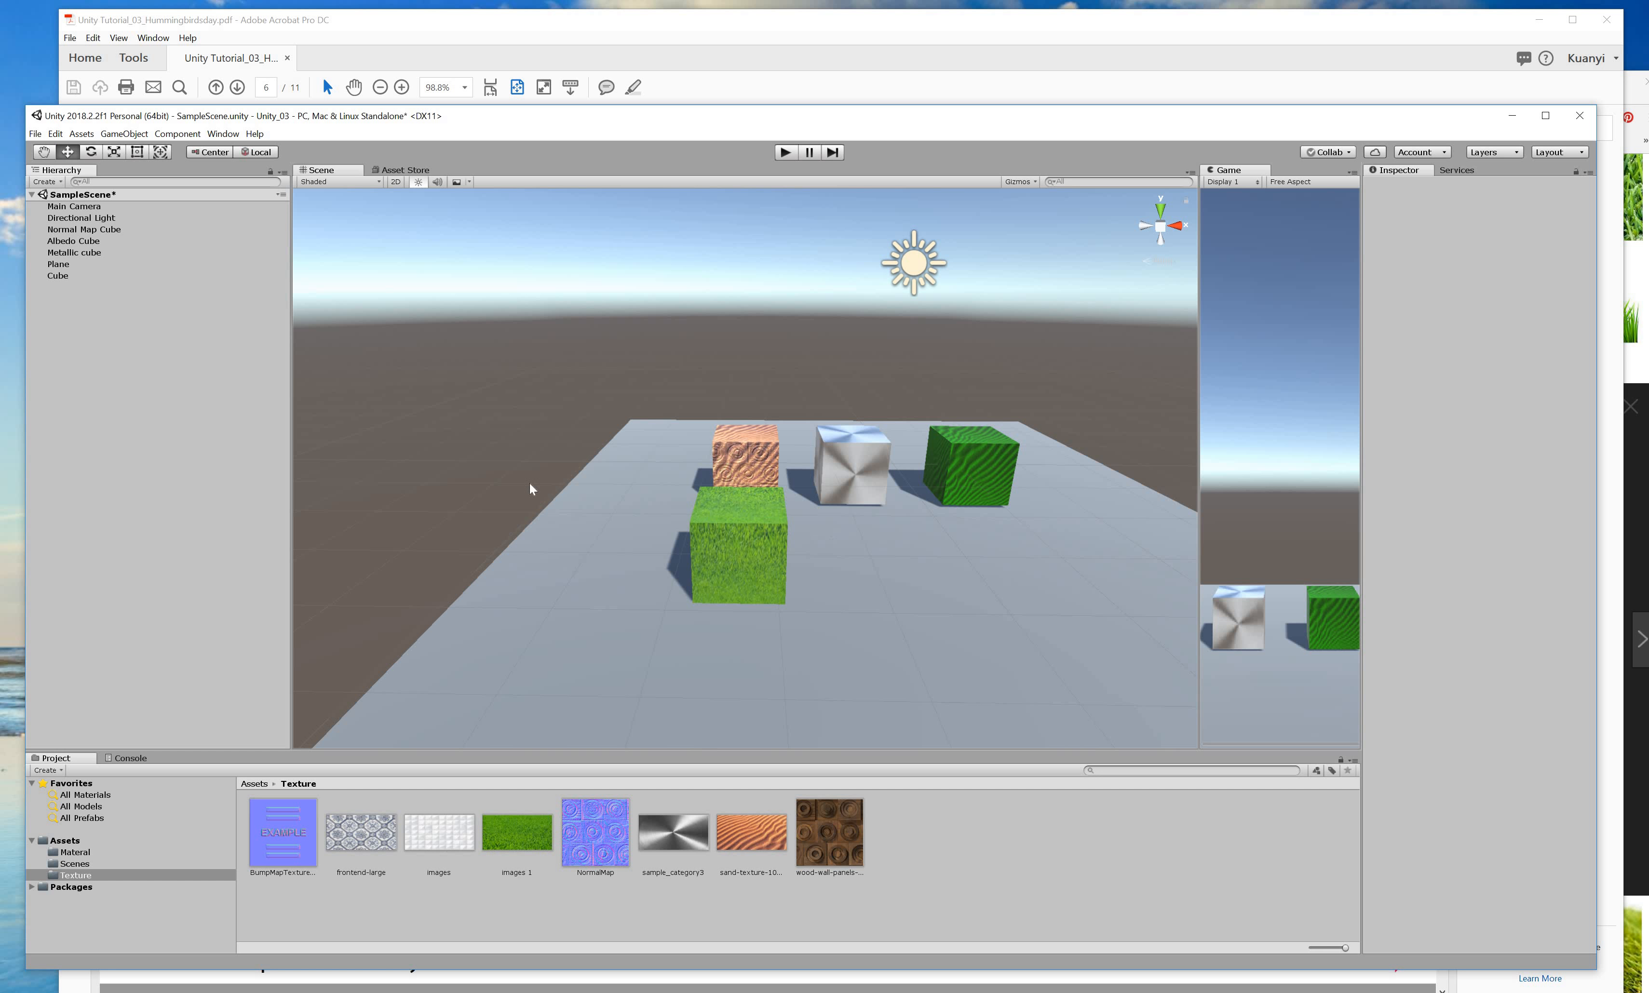
# Add a new cube, Cube (1), and position it in front of the silver cube.
pyautogui.rightClick(221, 493)
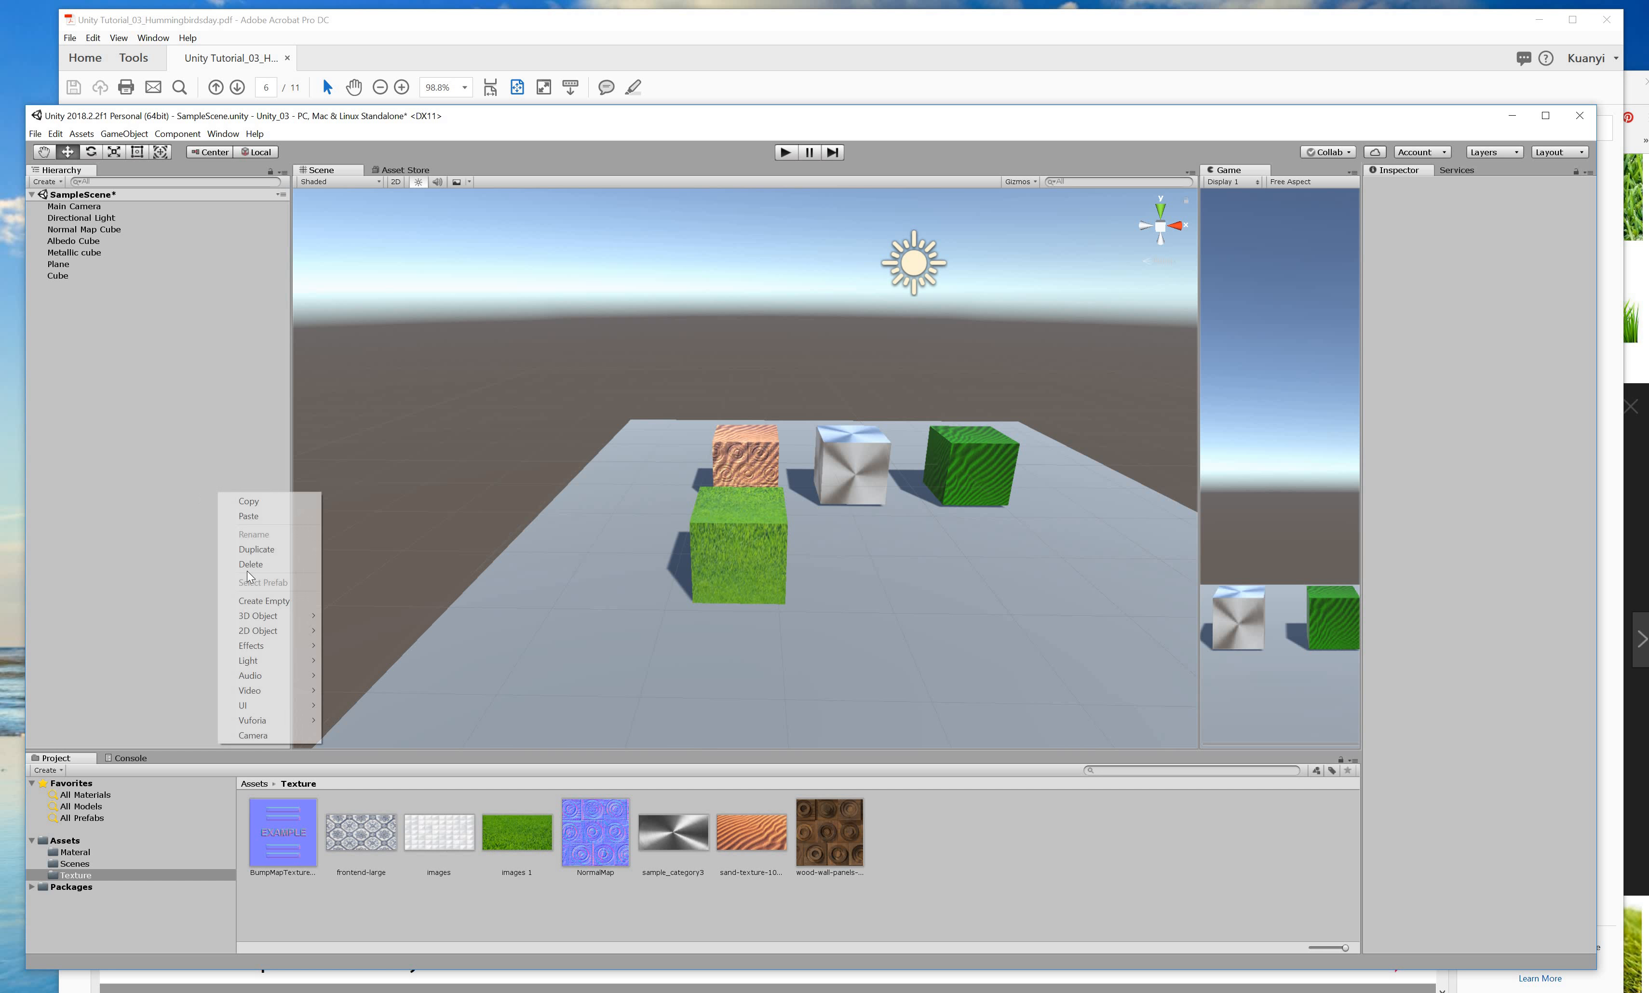
pyautogui.click(350, 616)
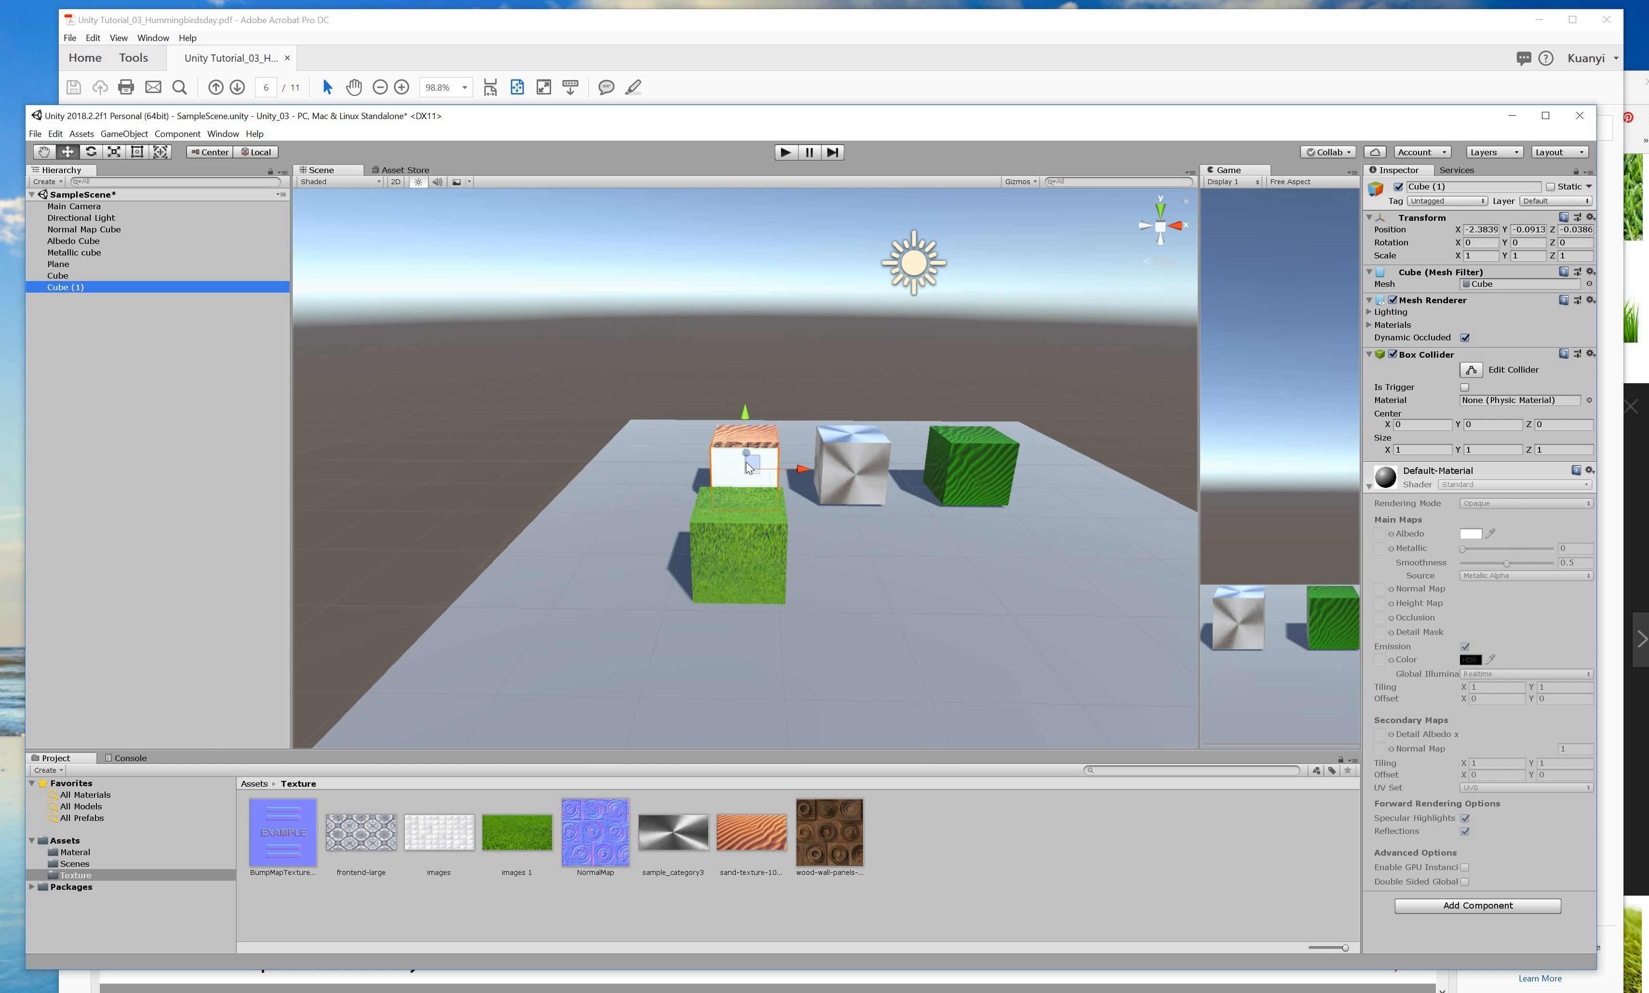
pyautogui.moveTo(749, 576); pyautogui.dragTo(964, 634)
pyautogui.moveTo(872, 541); pyautogui.dragTo(861, 507)
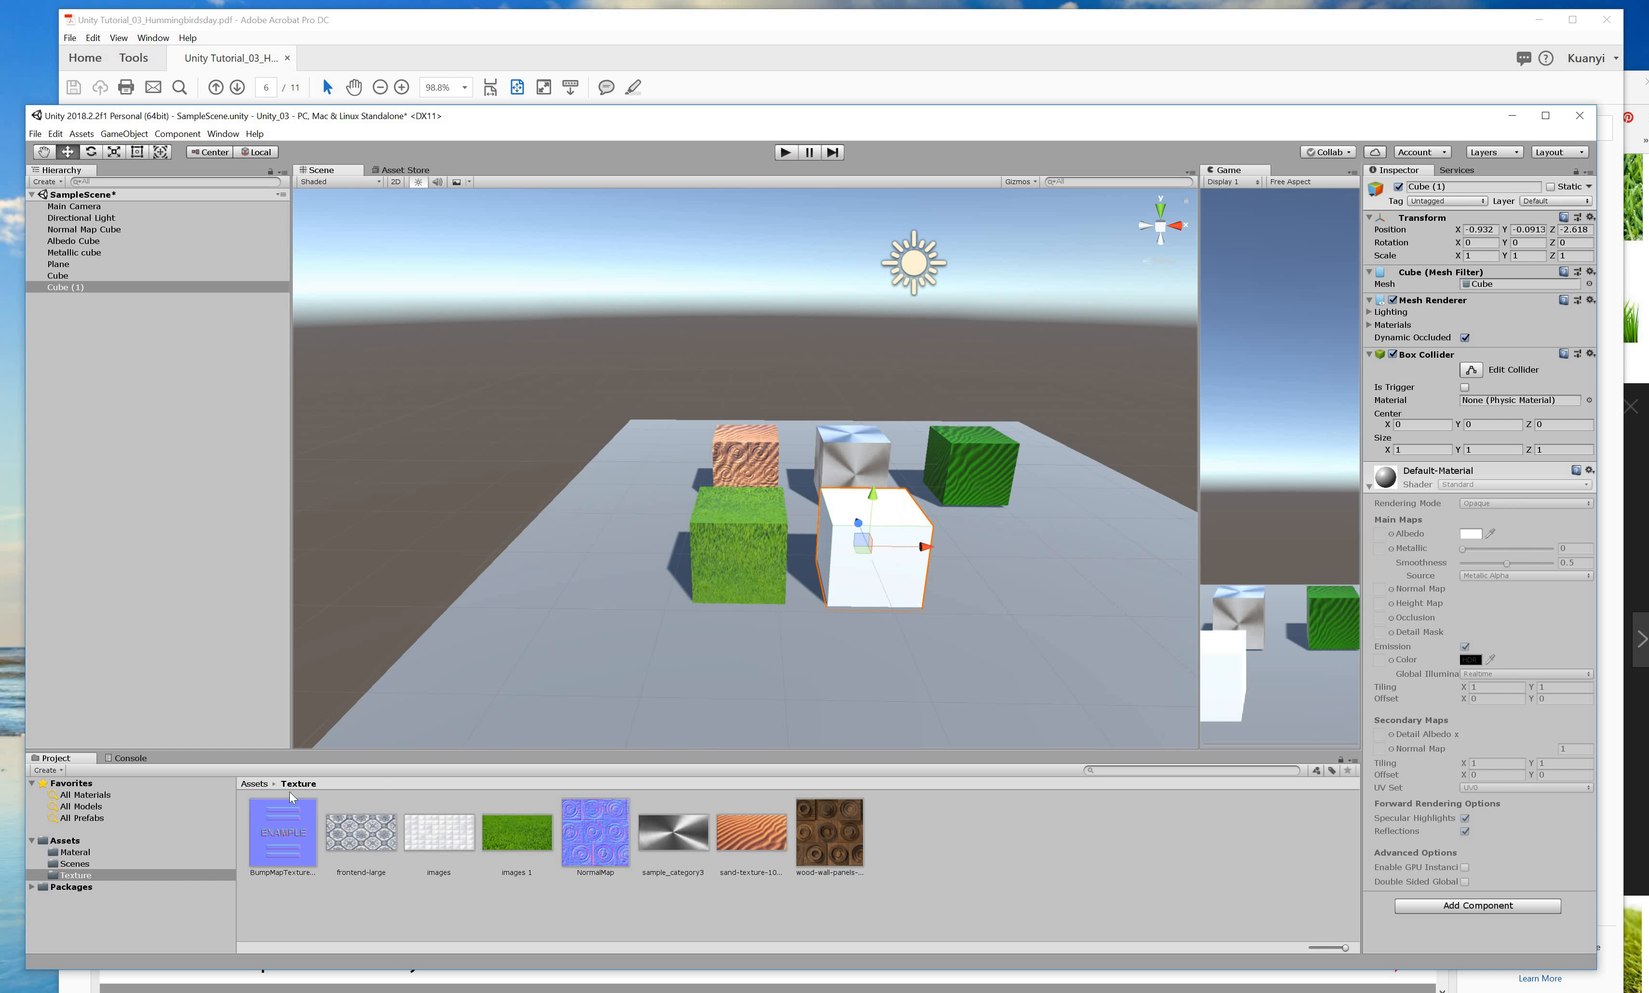
# Create a new material in the Material folder and clear its default name.
pyautogui.click(75, 852)
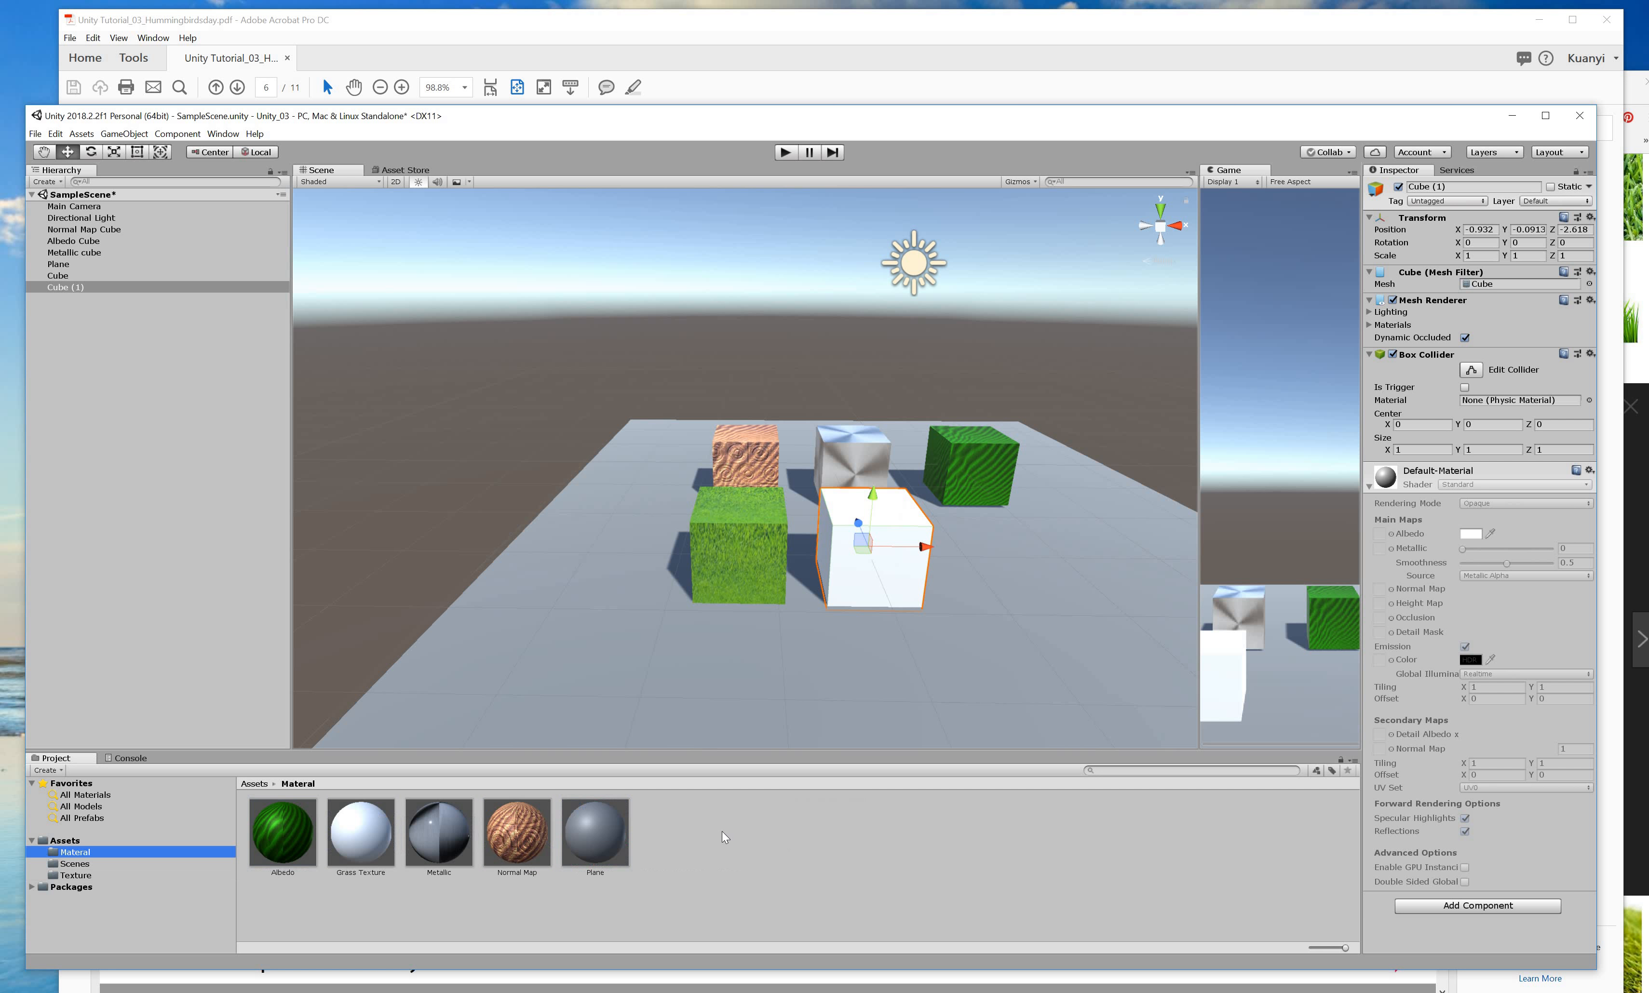
pyautogui.rightClick(764, 521)
pyautogui.moveTo(774, 529)
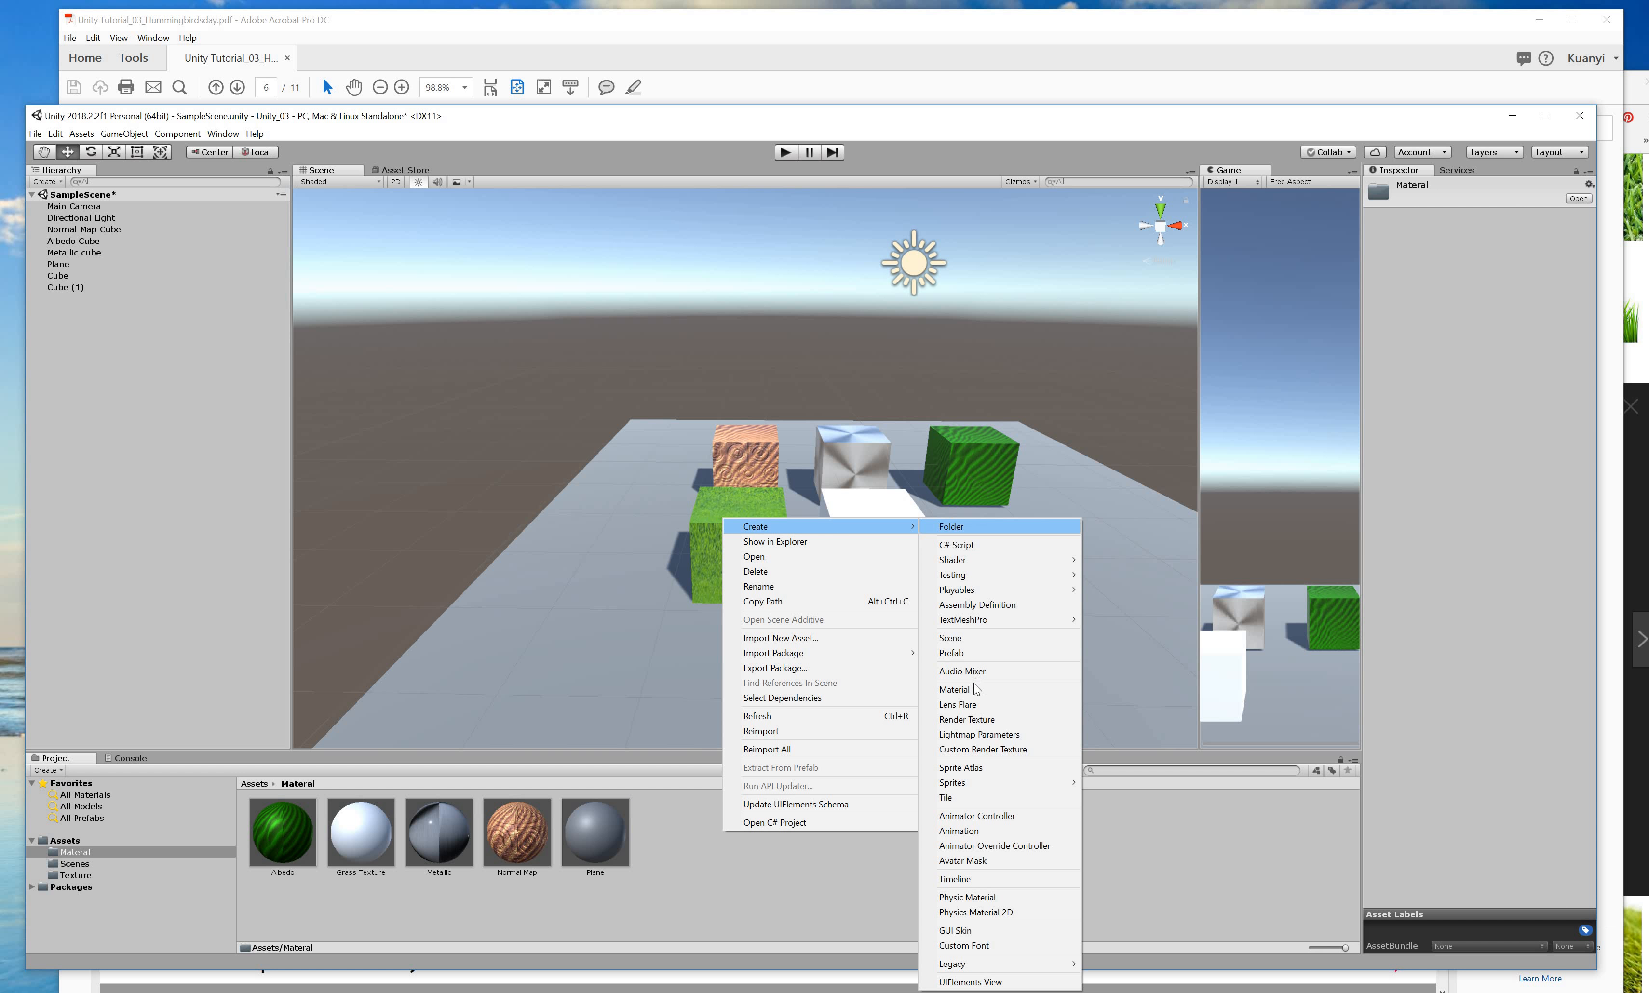
pyautogui.click(1074, 688)
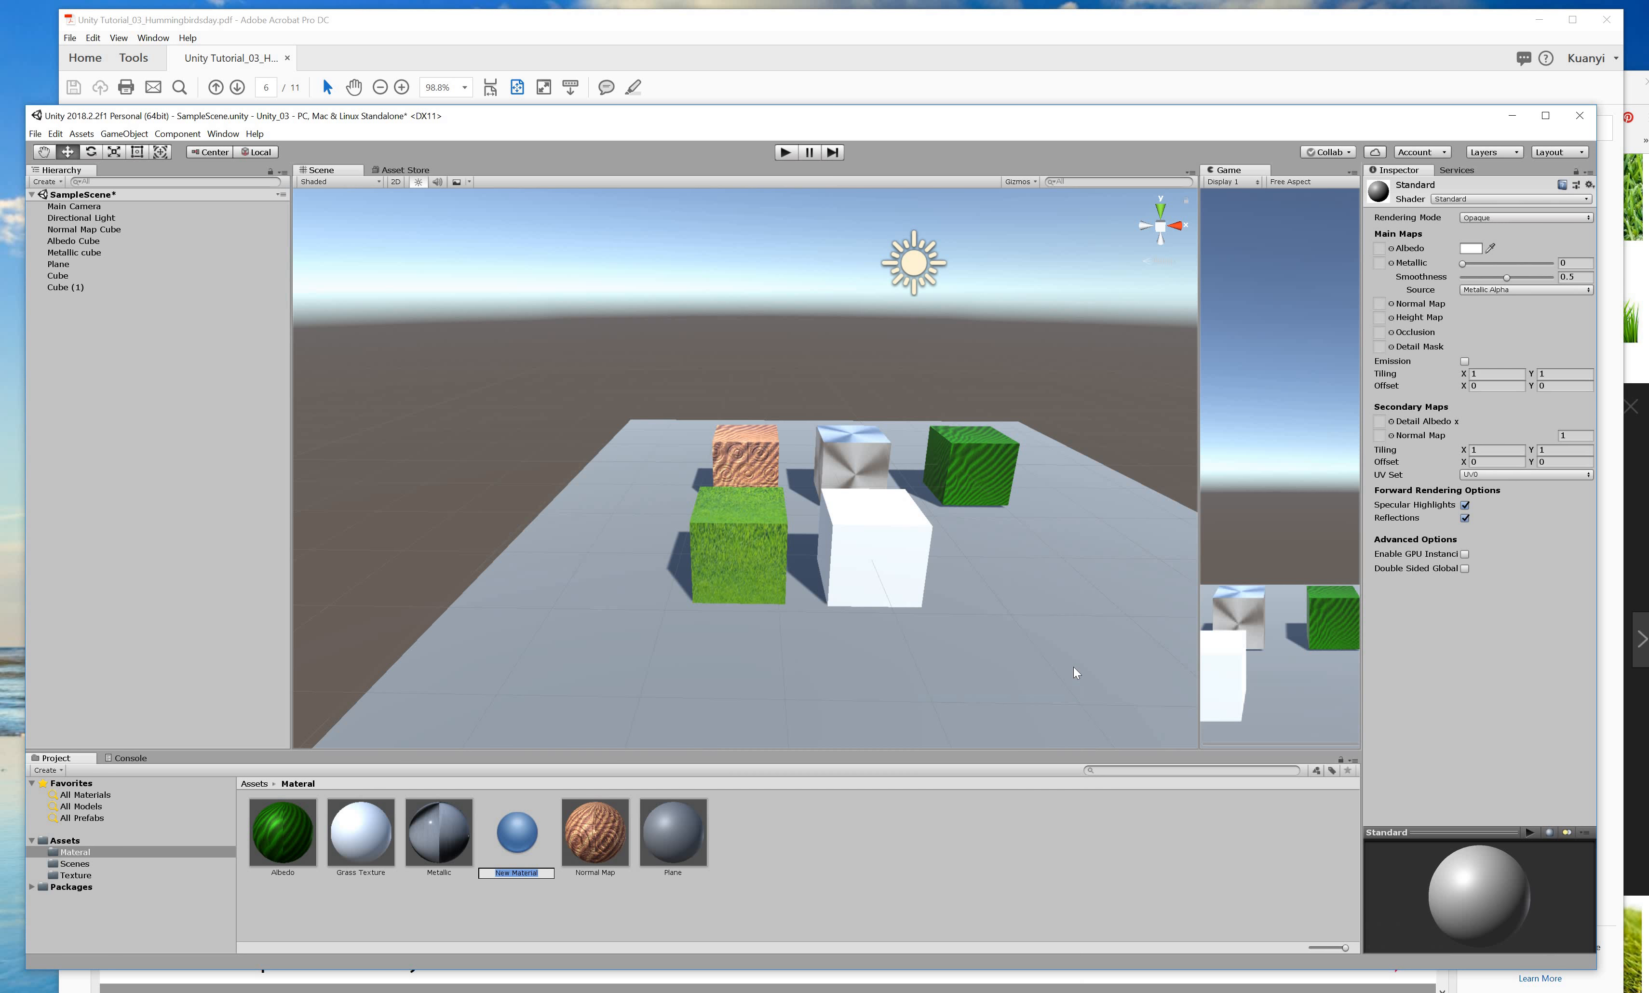
pyautogui.press('BackSpace')
# Search Google Images for sand texture.
pyautogui.press('Return')
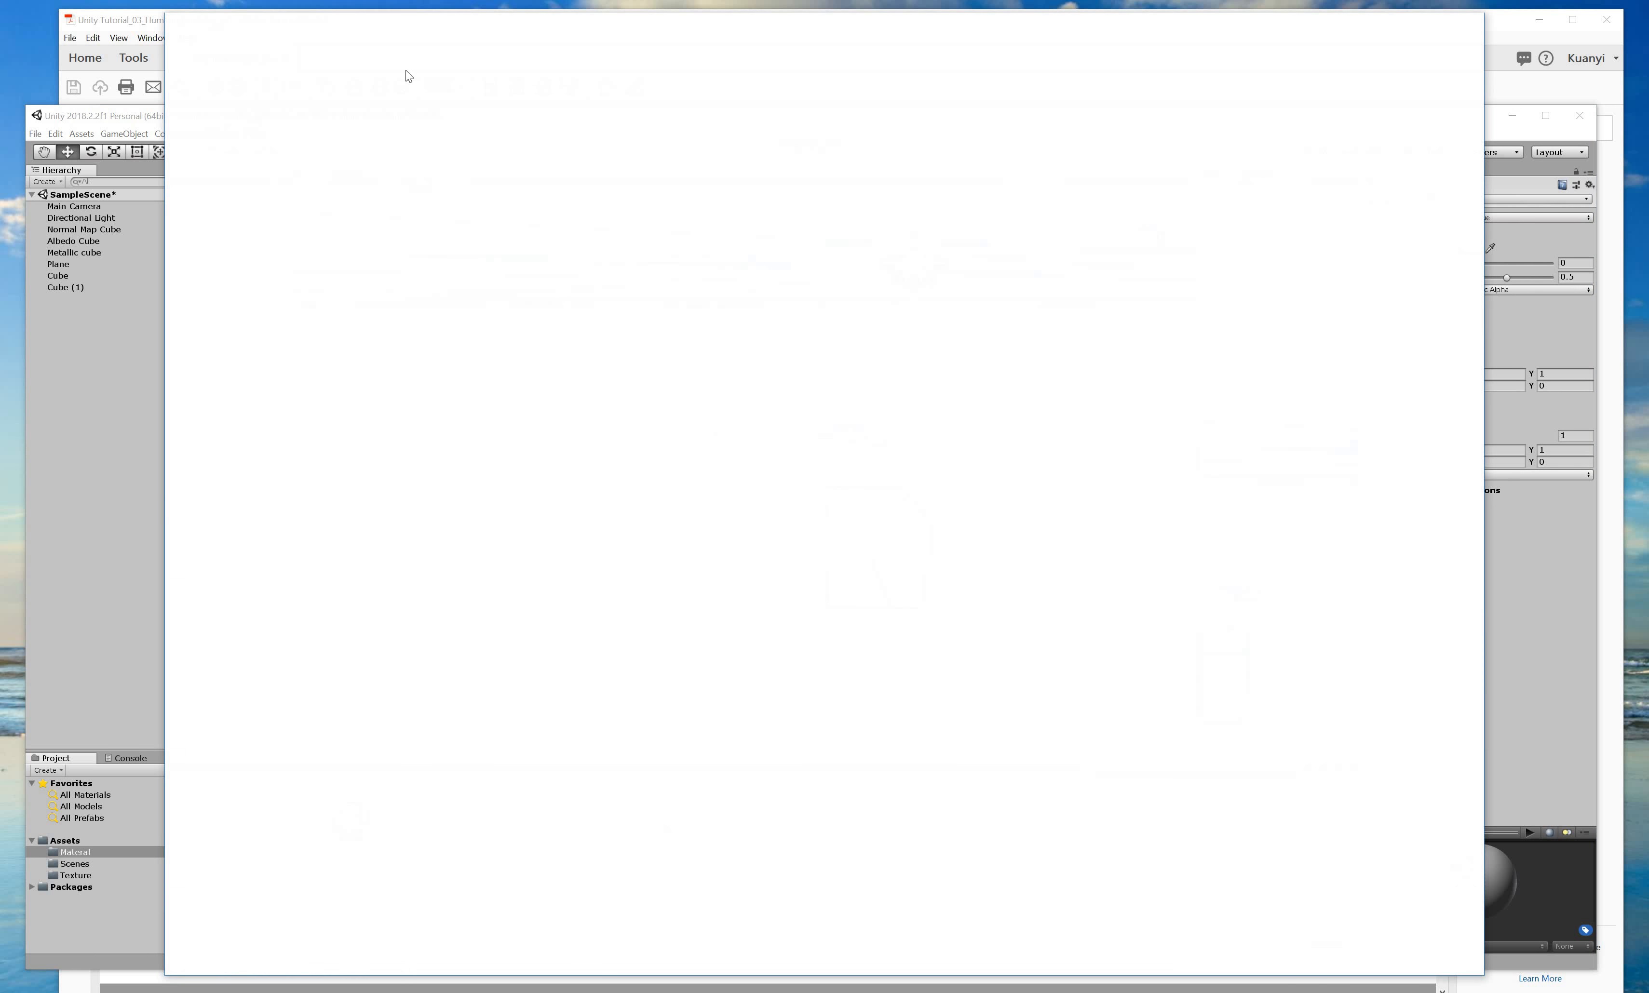
pyautogui.write('s')
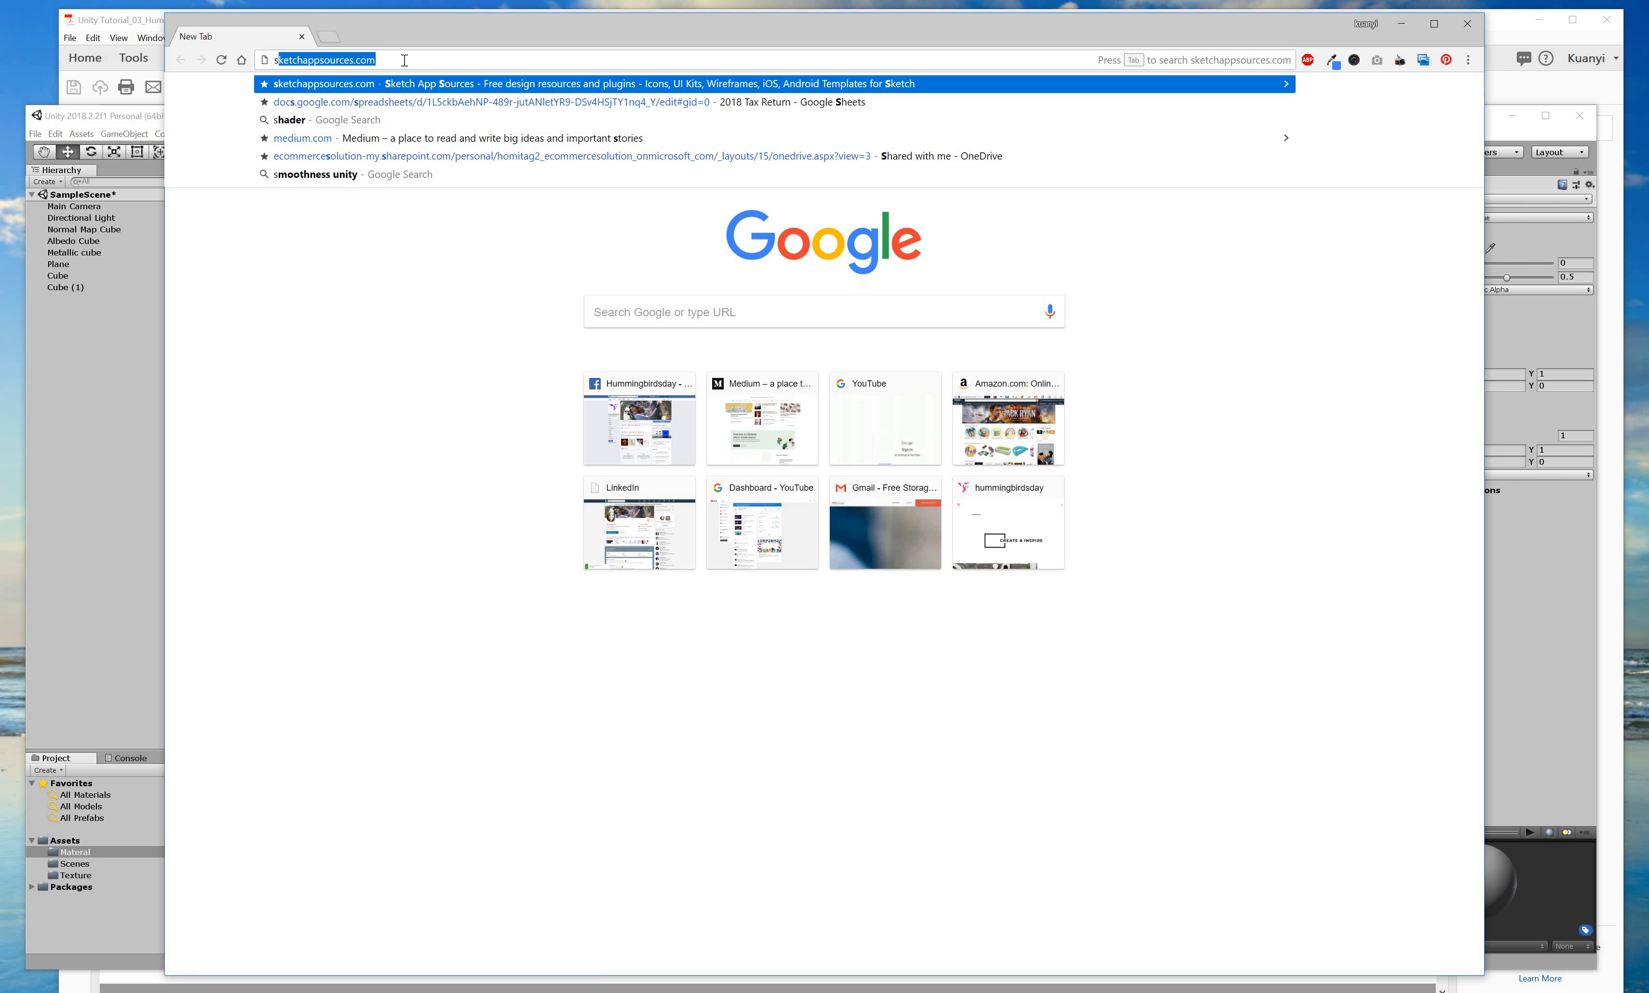
pyautogui.write('and texu')
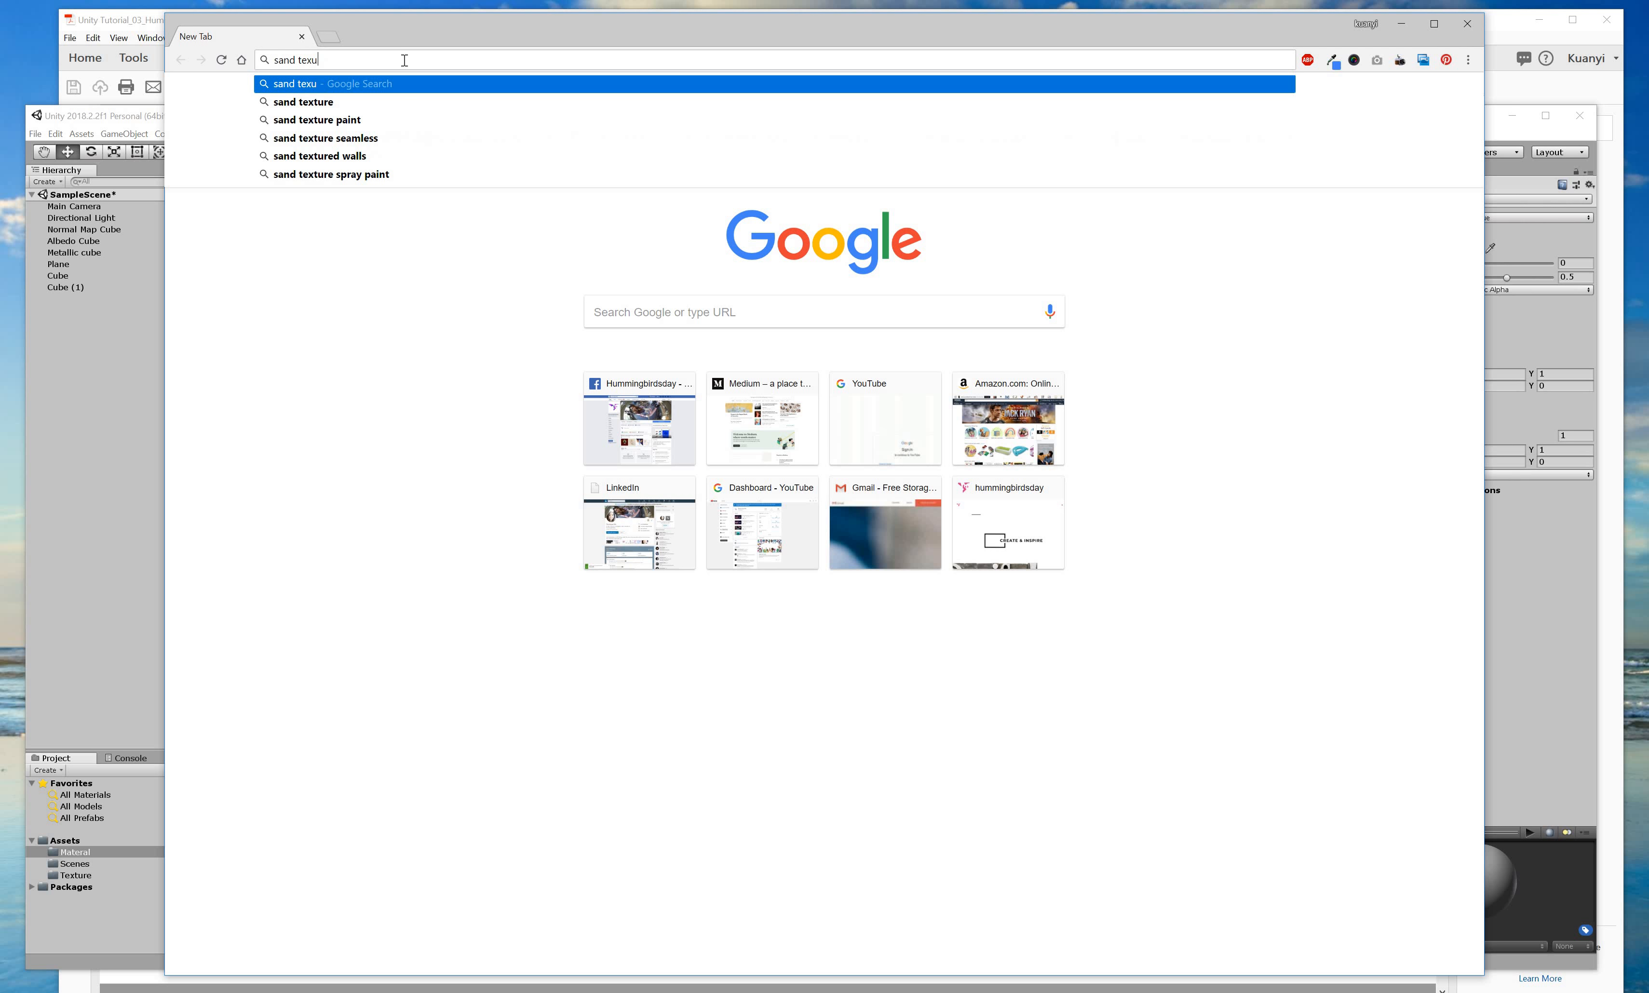
pyautogui.press('BackSpace')
pyautogui.write('ture')
pyautogui.press('Return')
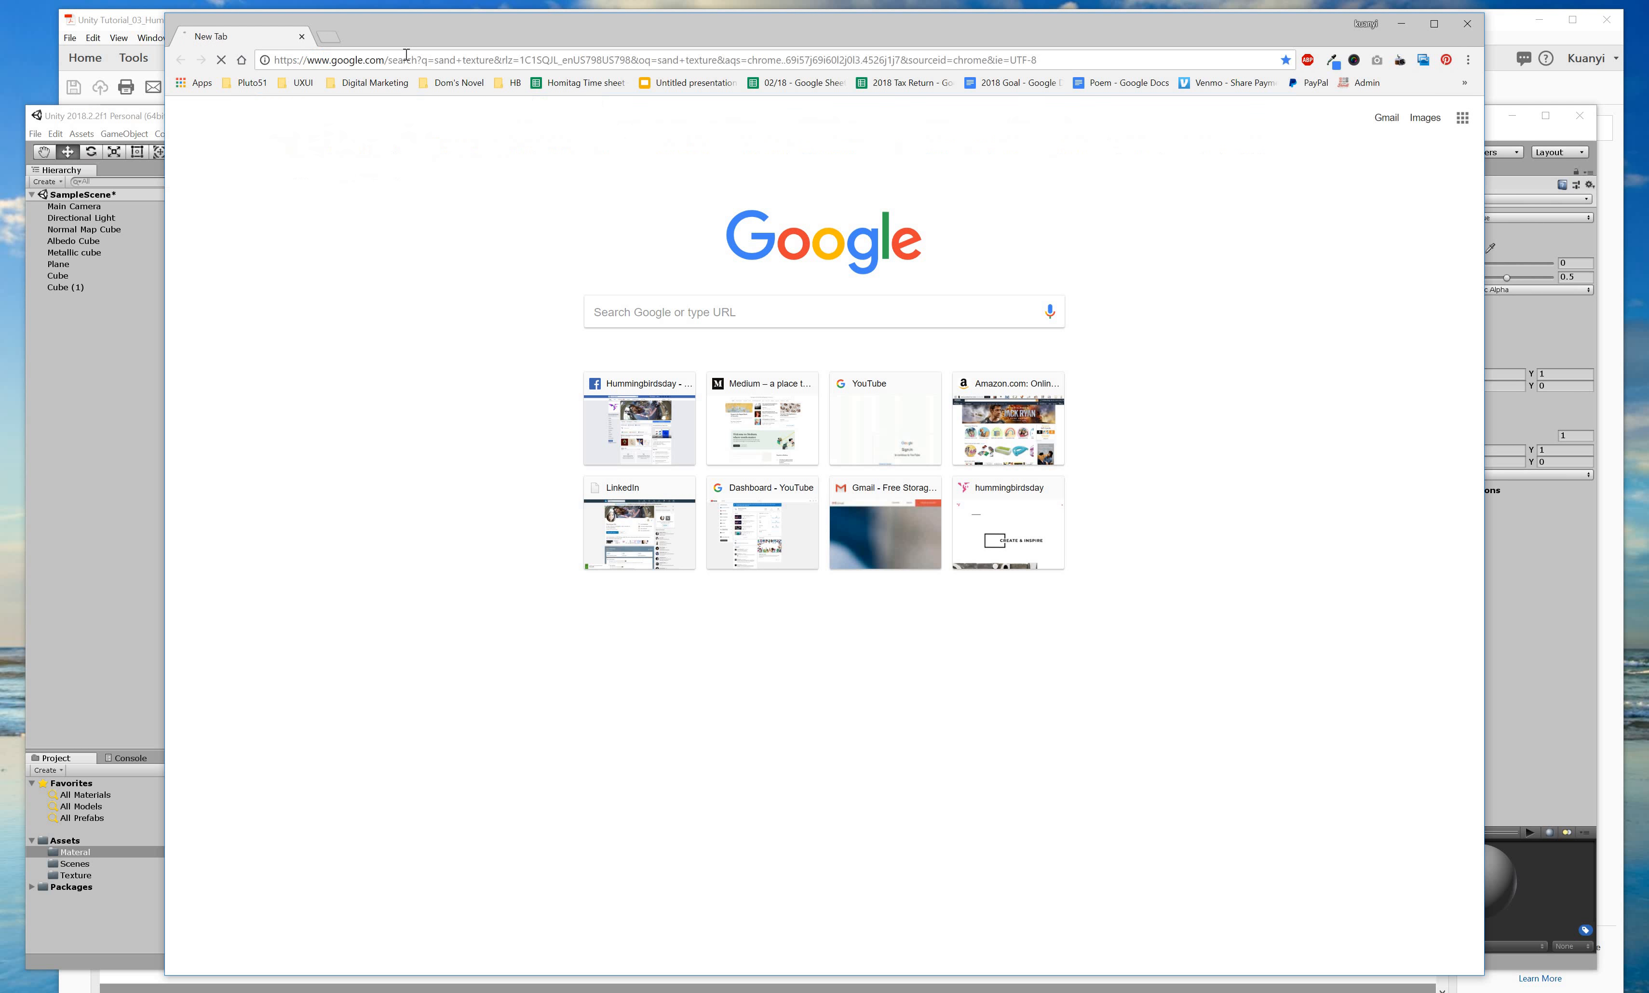
pyautogui.click(338, 169)
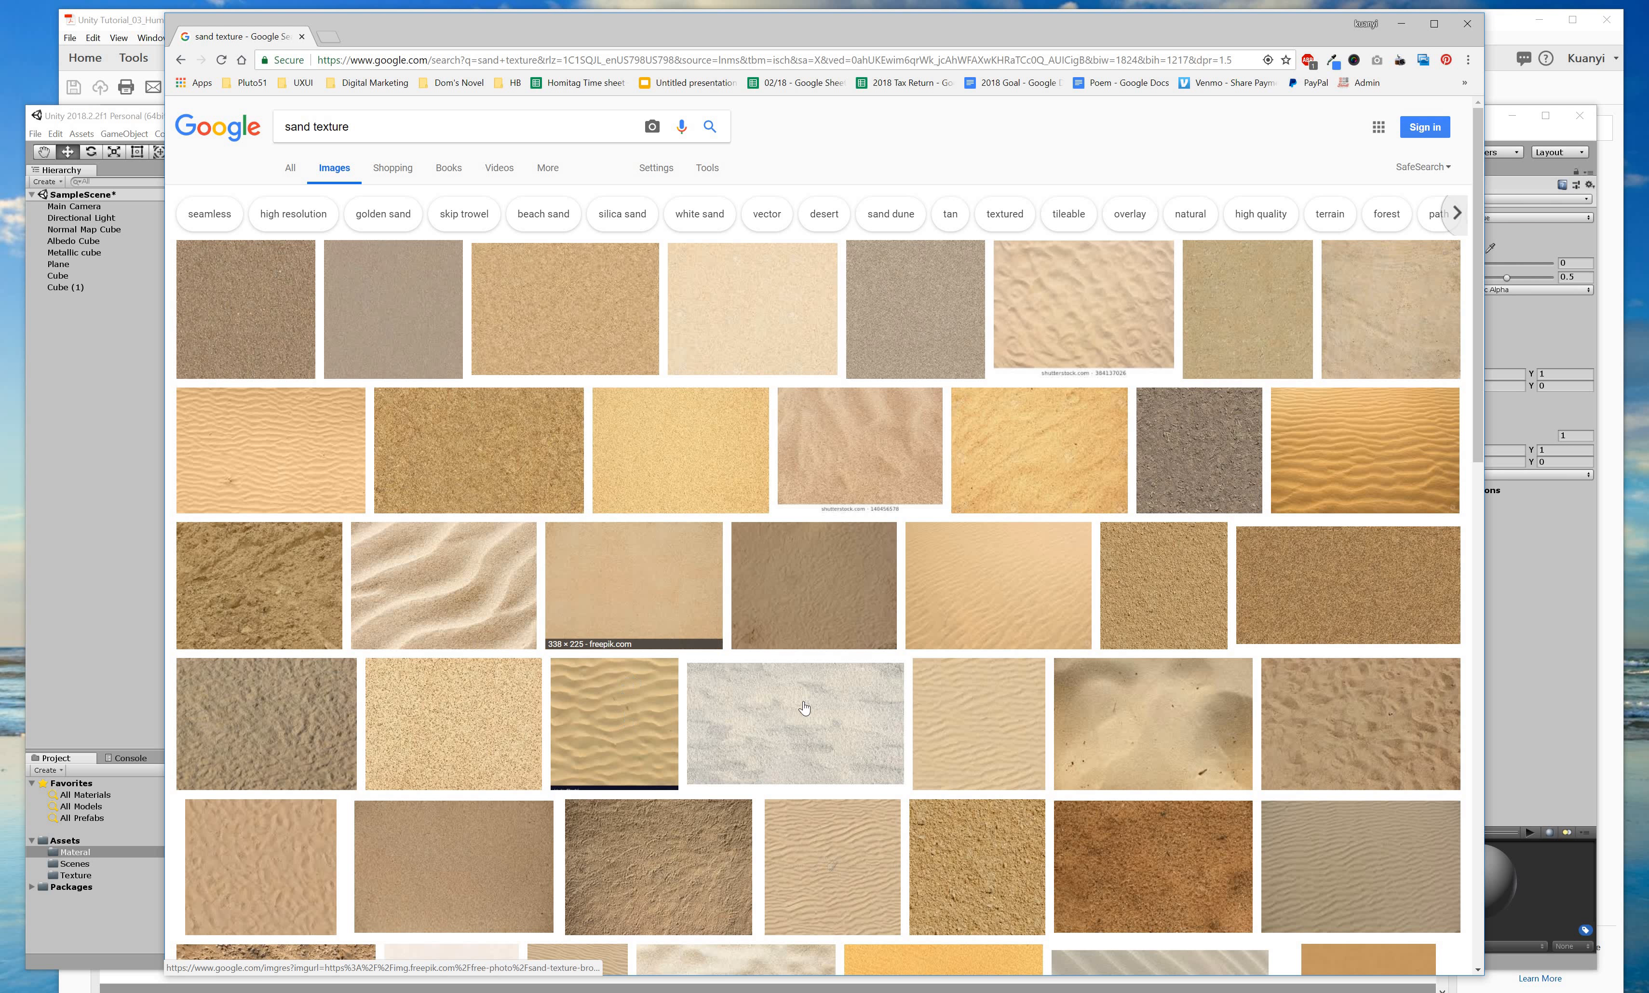
# Pick a wavy sand texture photo and drag it into Unity's Project panel.
pyautogui.scroll(-5, 768, 696)
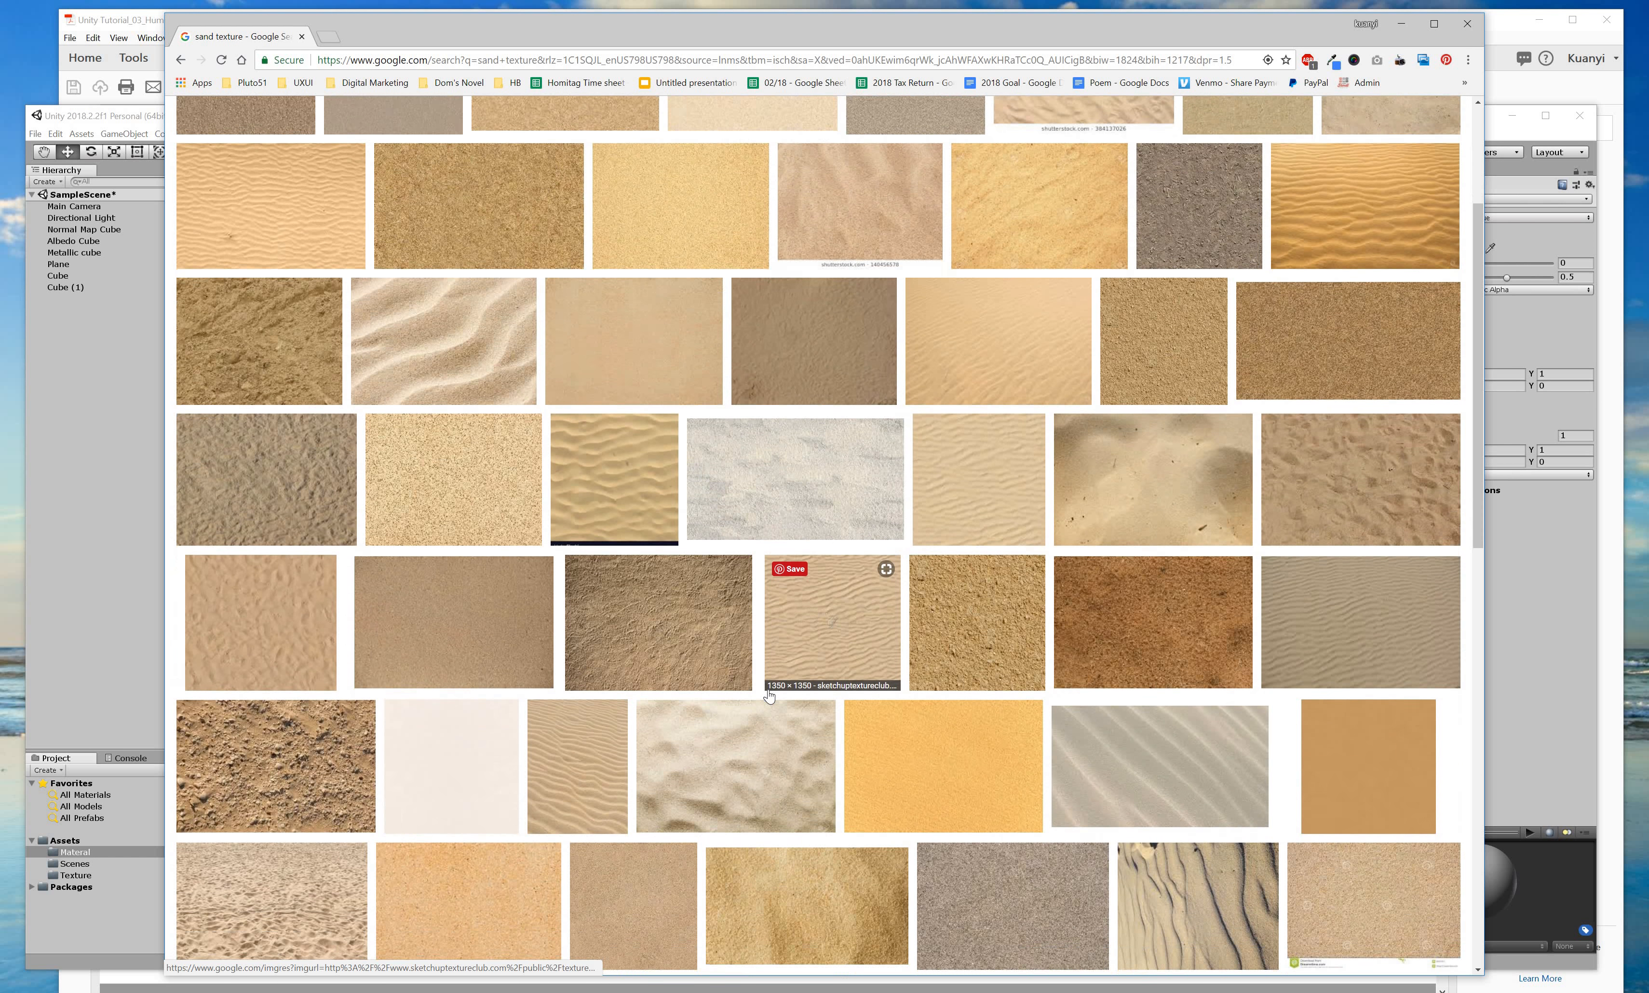
pyautogui.scroll(-5, 1048, 704)
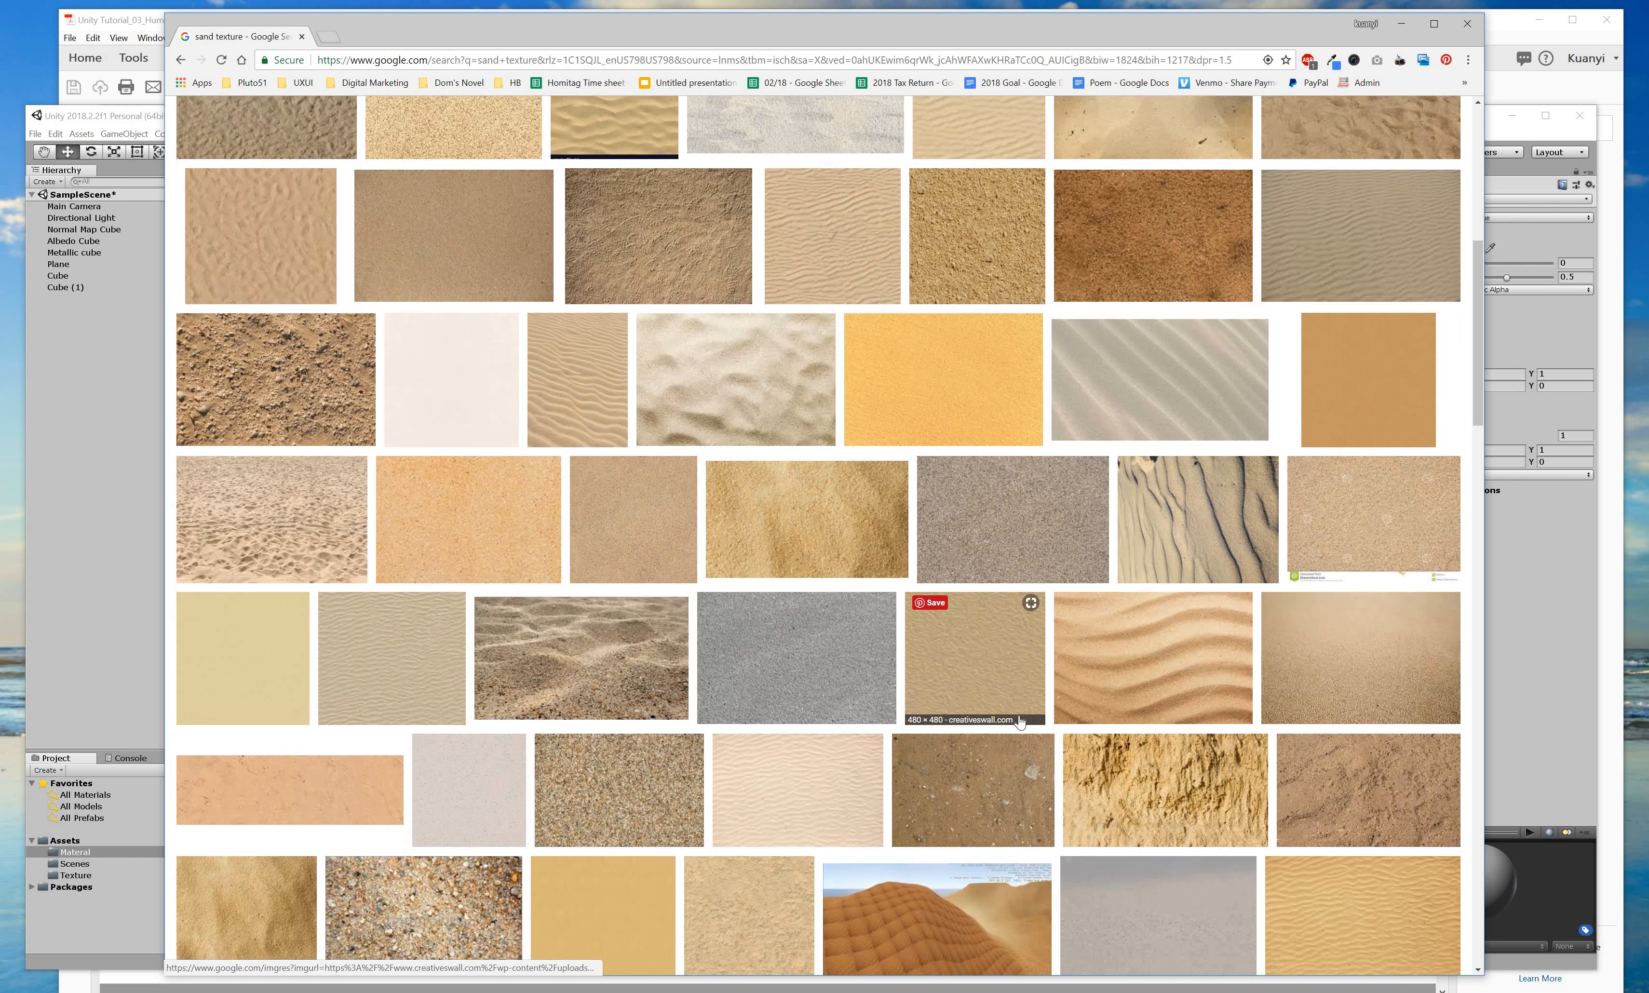
pyautogui.scroll(-5, 936, 722)
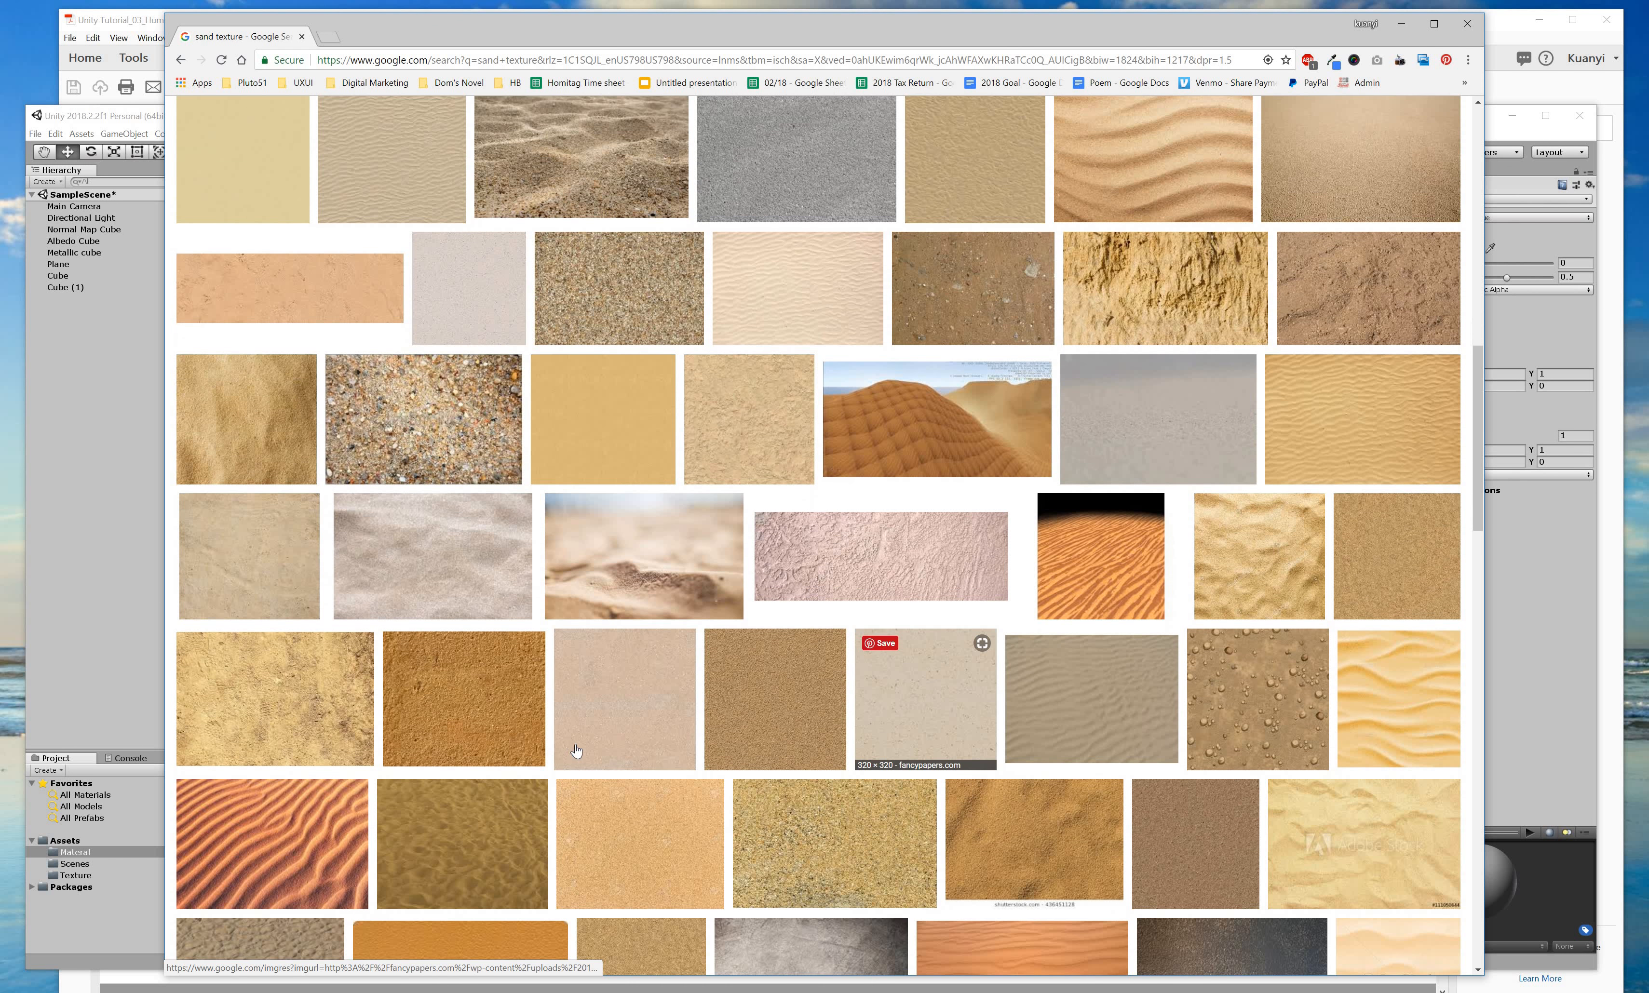
pyautogui.scroll(-2, 1245, 754)
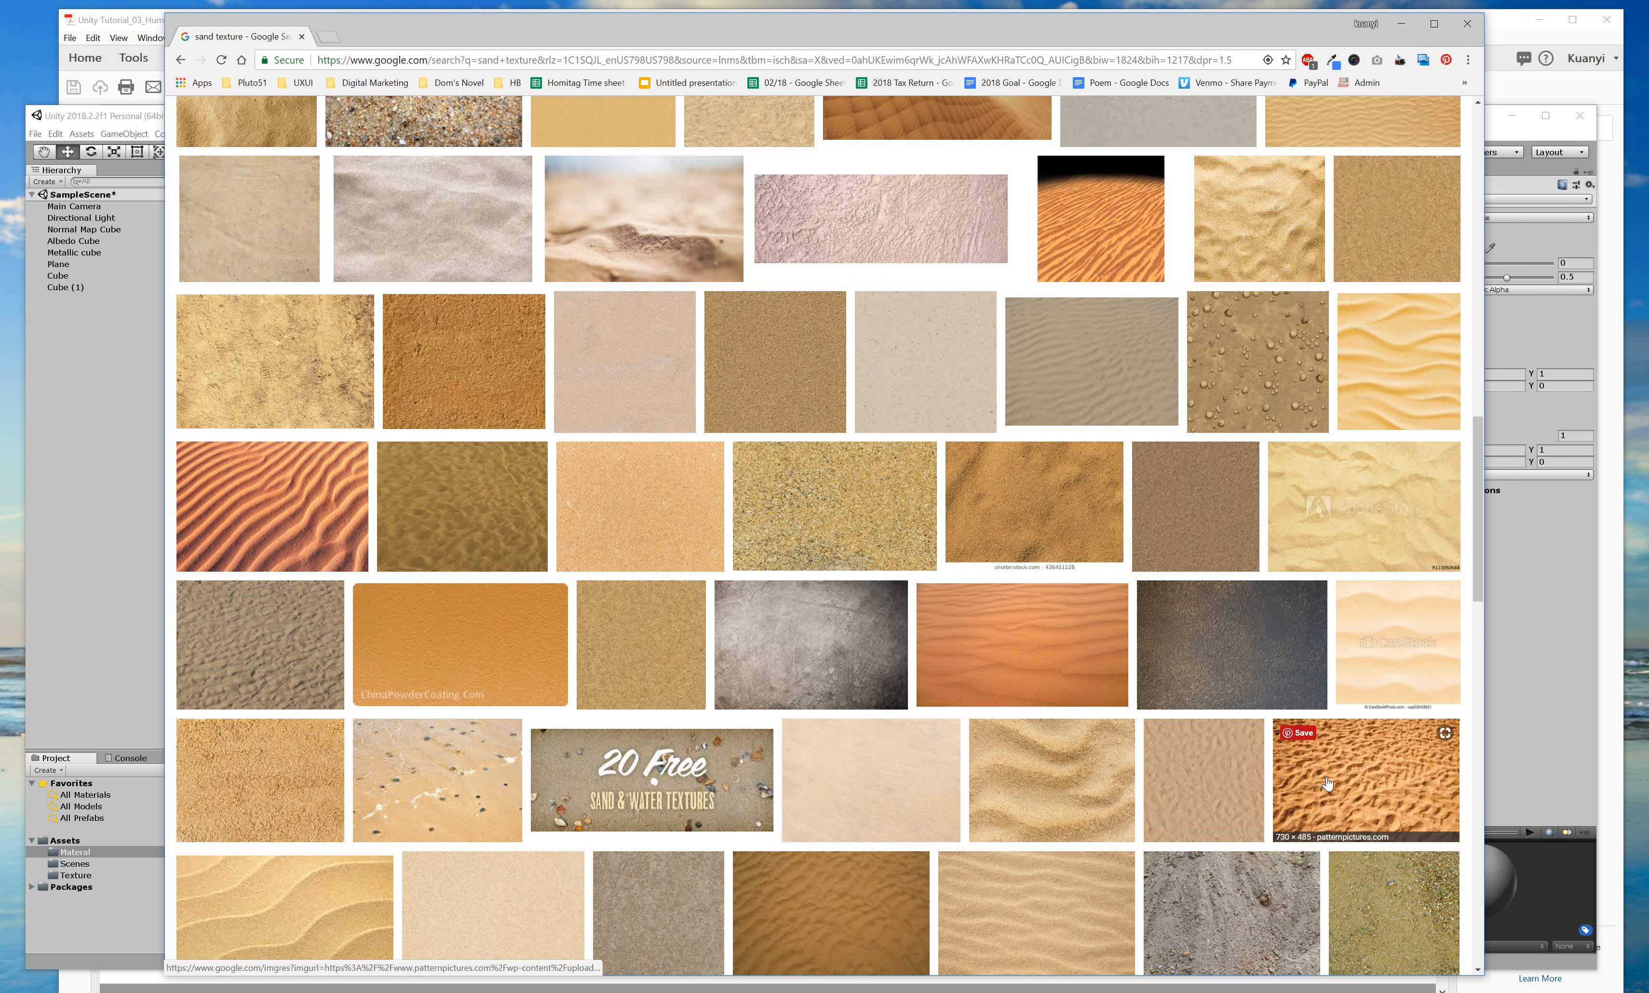
pyautogui.moveTo(266, 876); pyautogui.dragTo(377, 825)
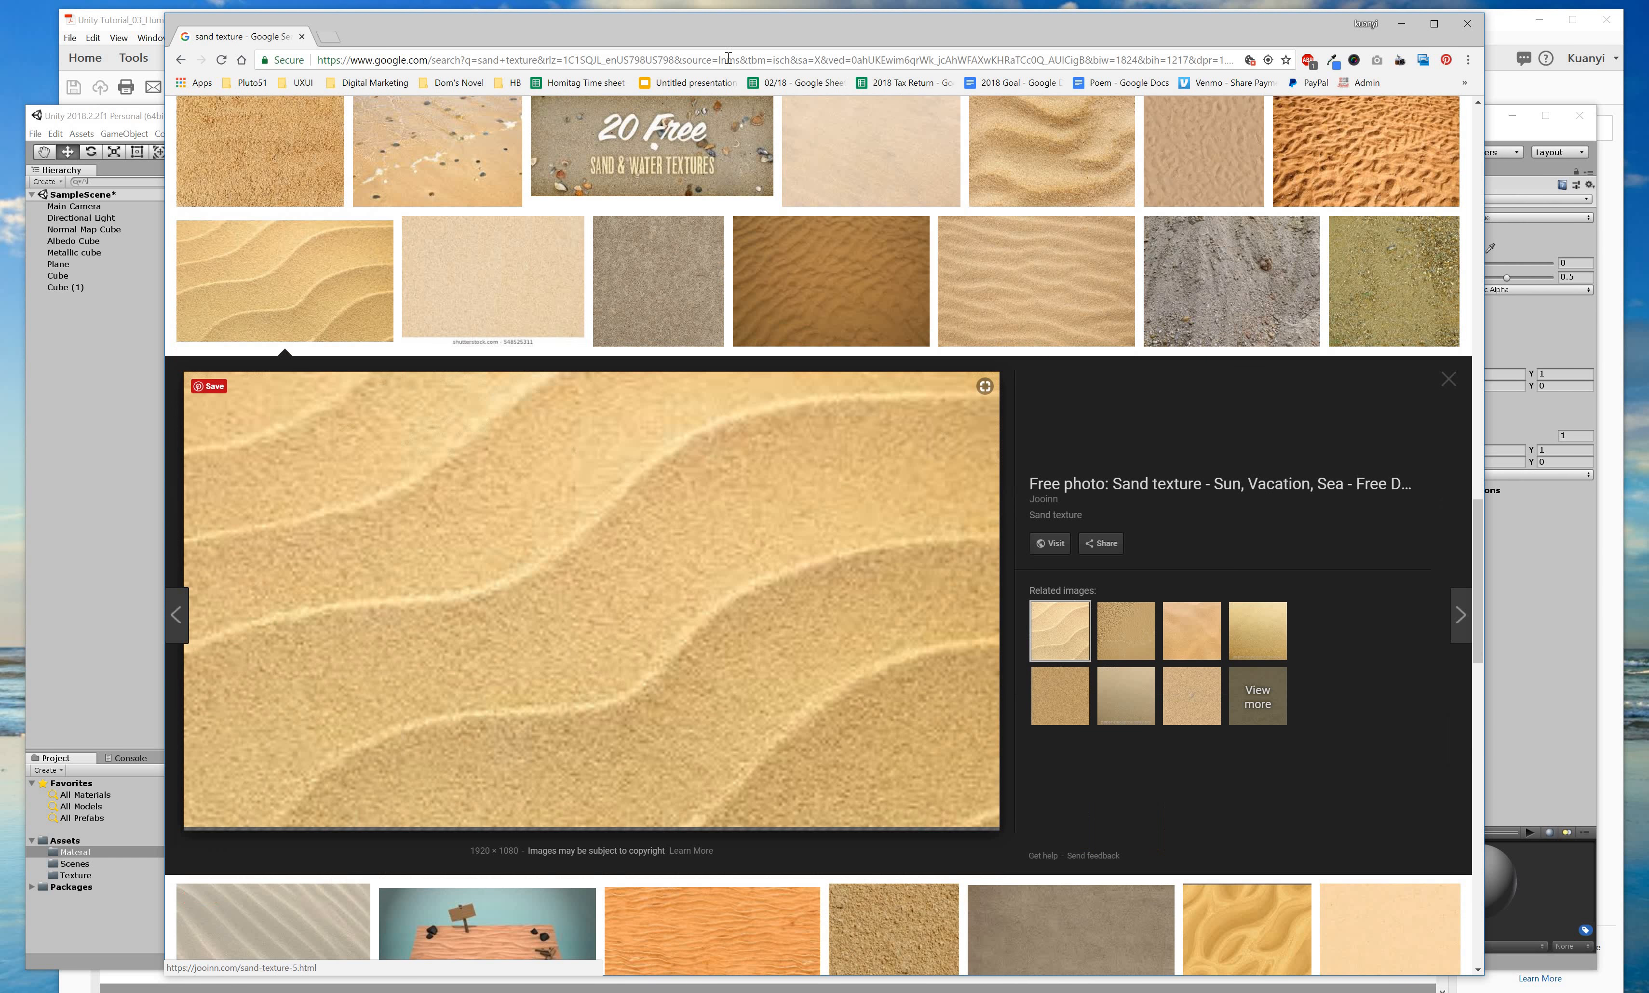
pyautogui.moveTo(401, 659); pyautogui.dragTo(55, 874)
pyautogui.moveTo(664, 38); pyautogui.dragTo(1396, 599)
# Browse the Texture and Materials folders and select the white cube, Cube (1).
pyautogui.click(74, 876)
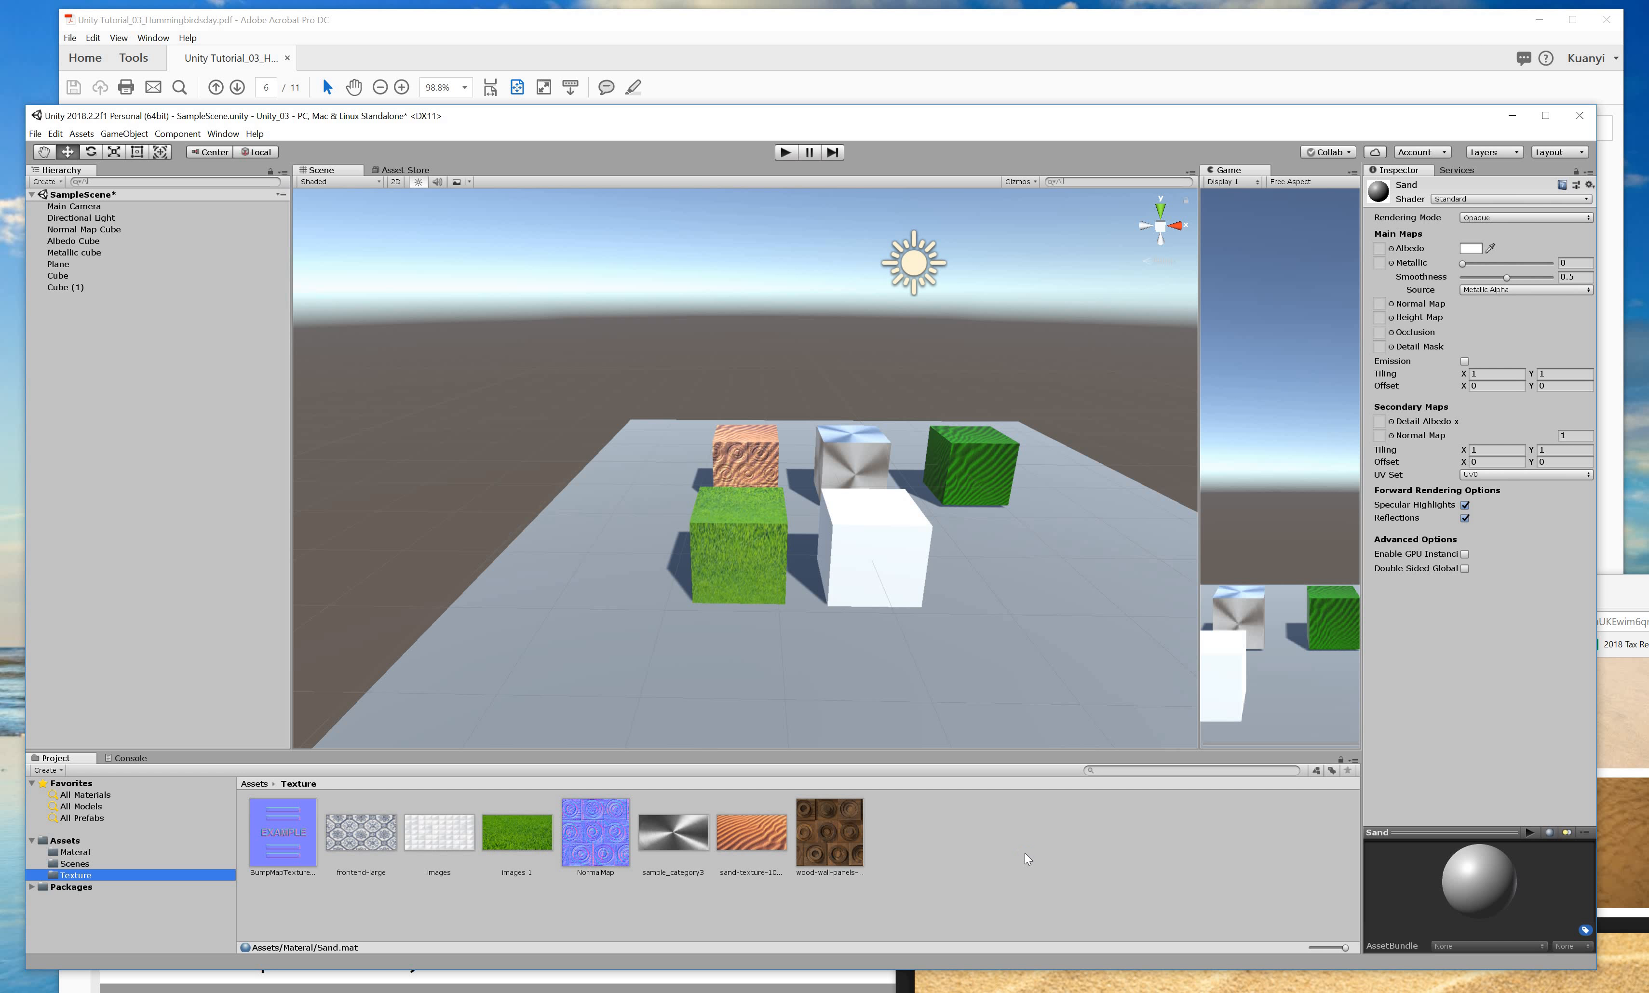
pyautogui.click(97, 850)
pyautogui.moveTo(849, 604); pyautogui.dragTo(861, 540)
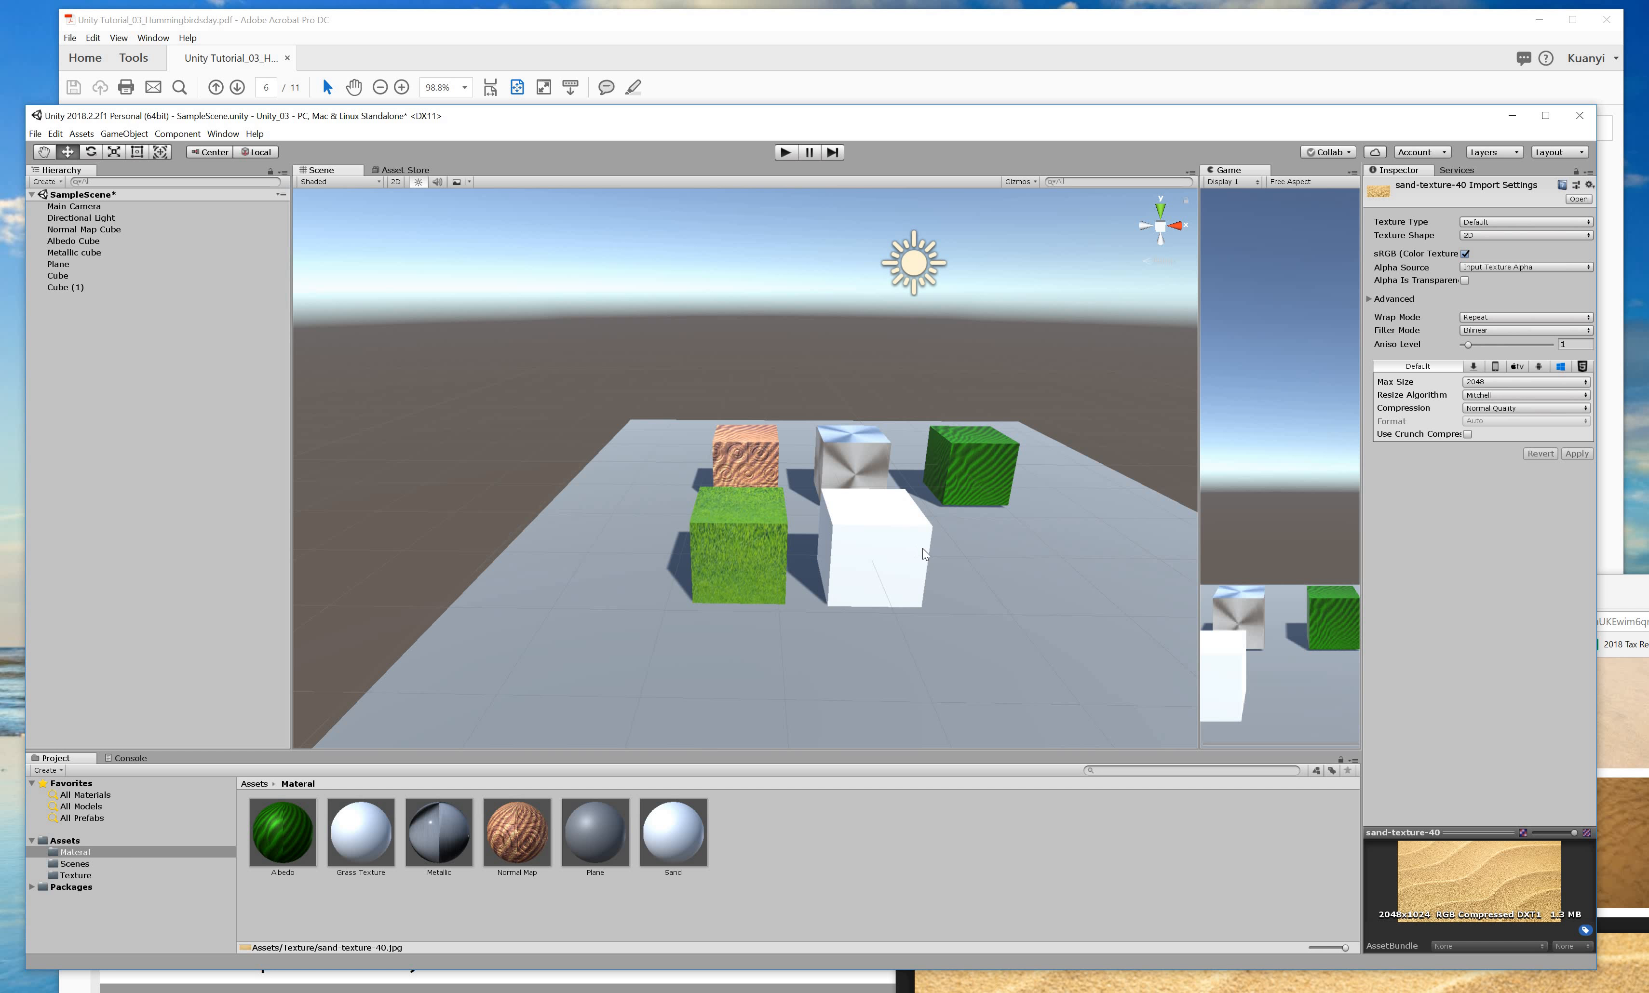
pyautogui.click(879, 594)
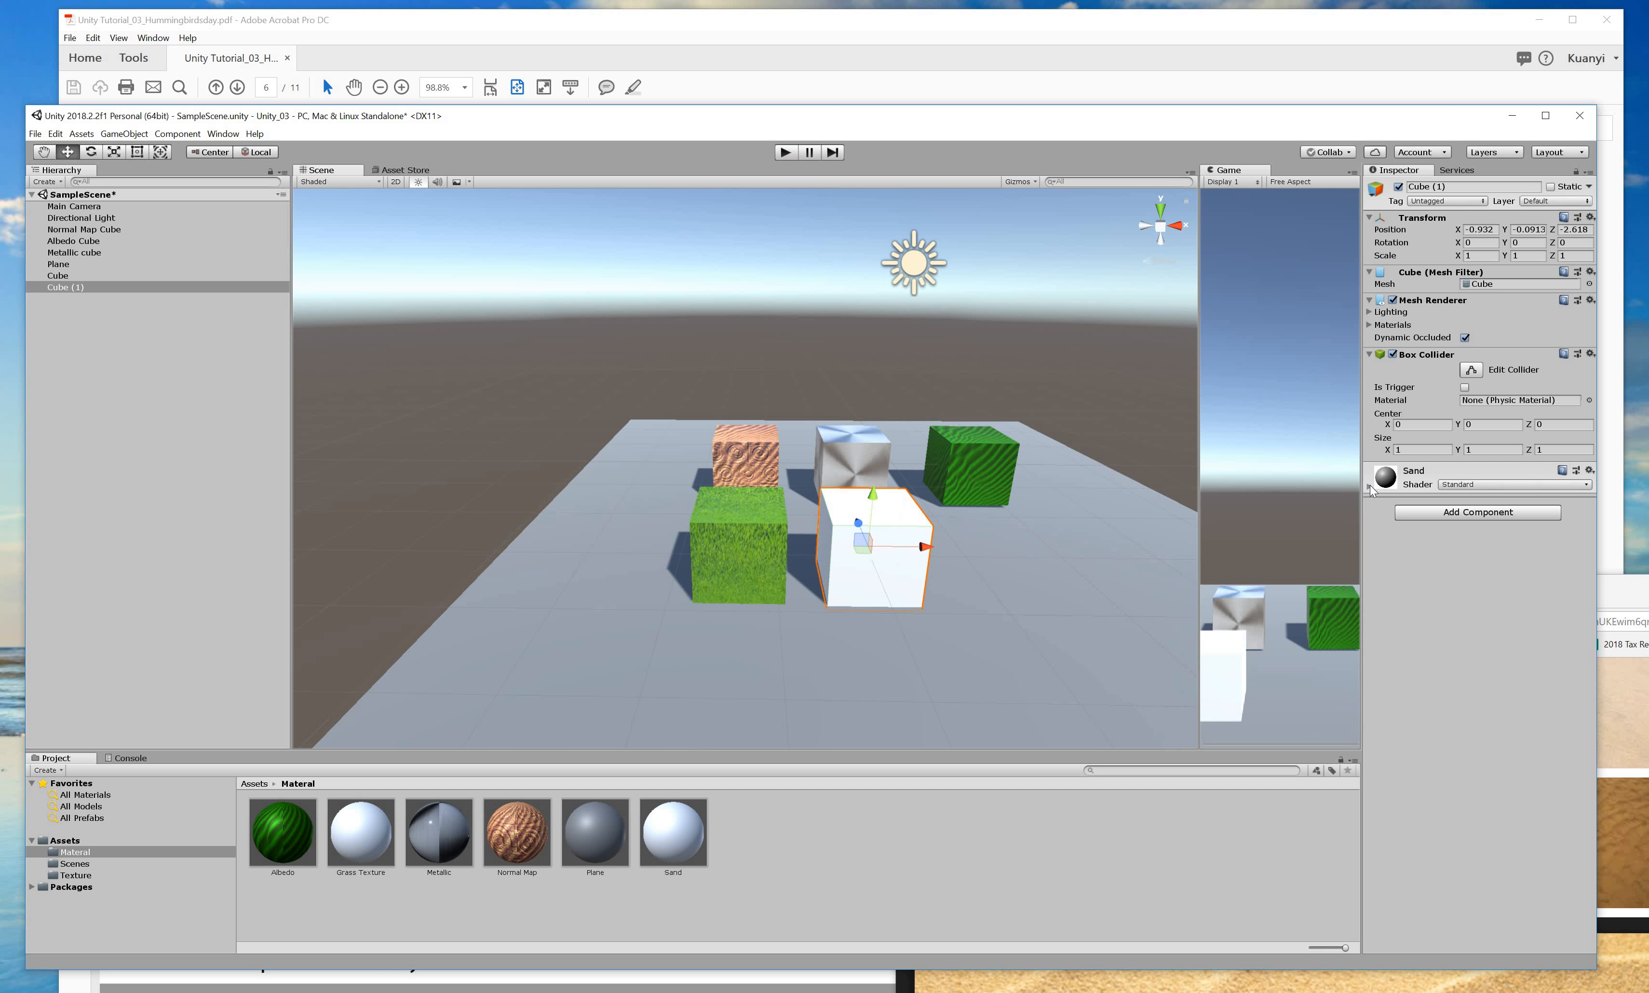
# Apply sand-texture-40 directly to Cube (1), creating a sand-texture-40 material.
pyautogui.click(75, 876)
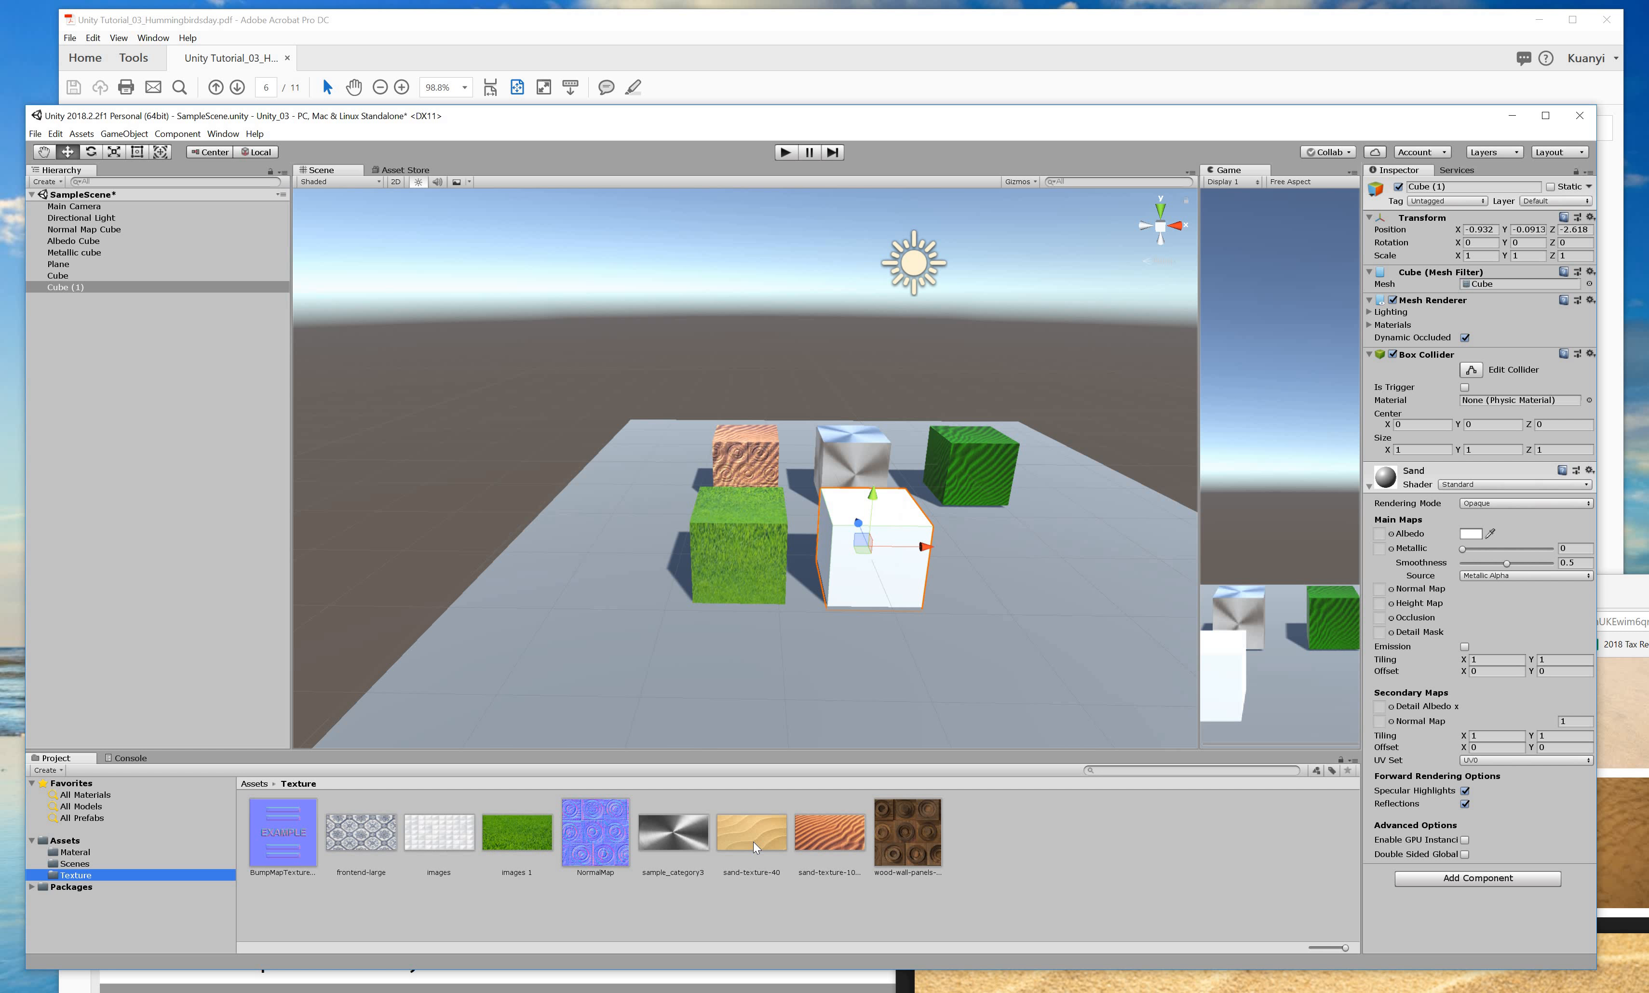
pyautogui.moveTo(754, 842); pyautogui.dragTo(1375, 530)
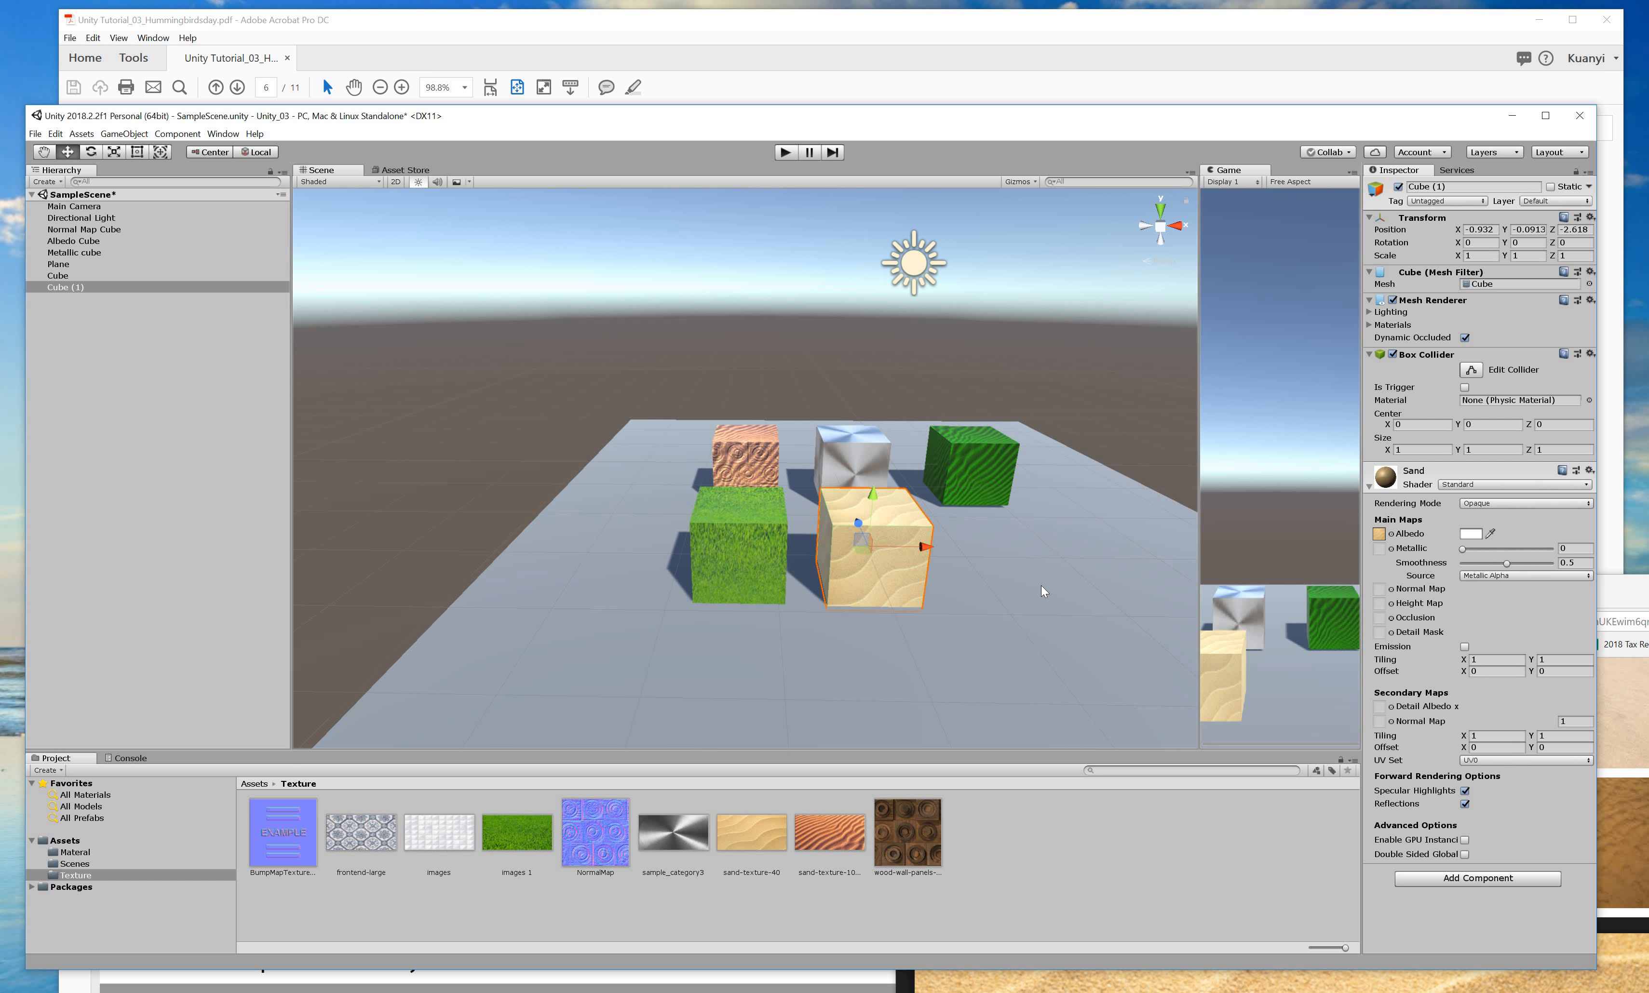
pyautogui.hotkey('ctrl', 'z')
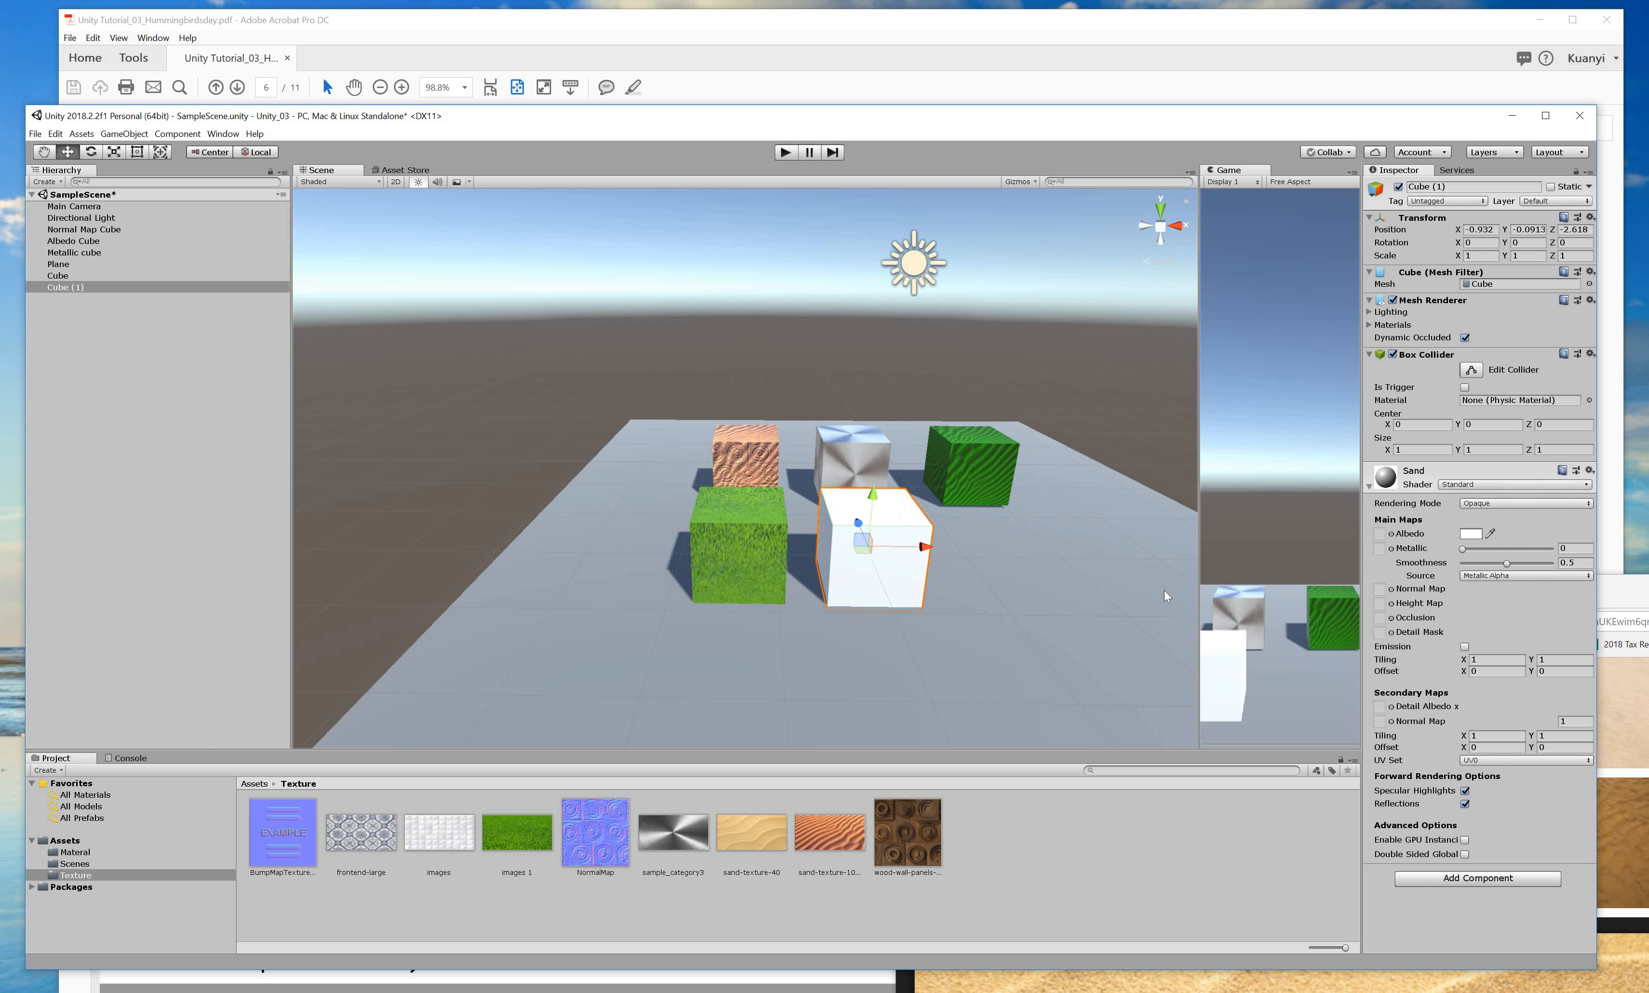
pyautogui.moveTo(751, 833); pyautogui.dragTo(927, 553)
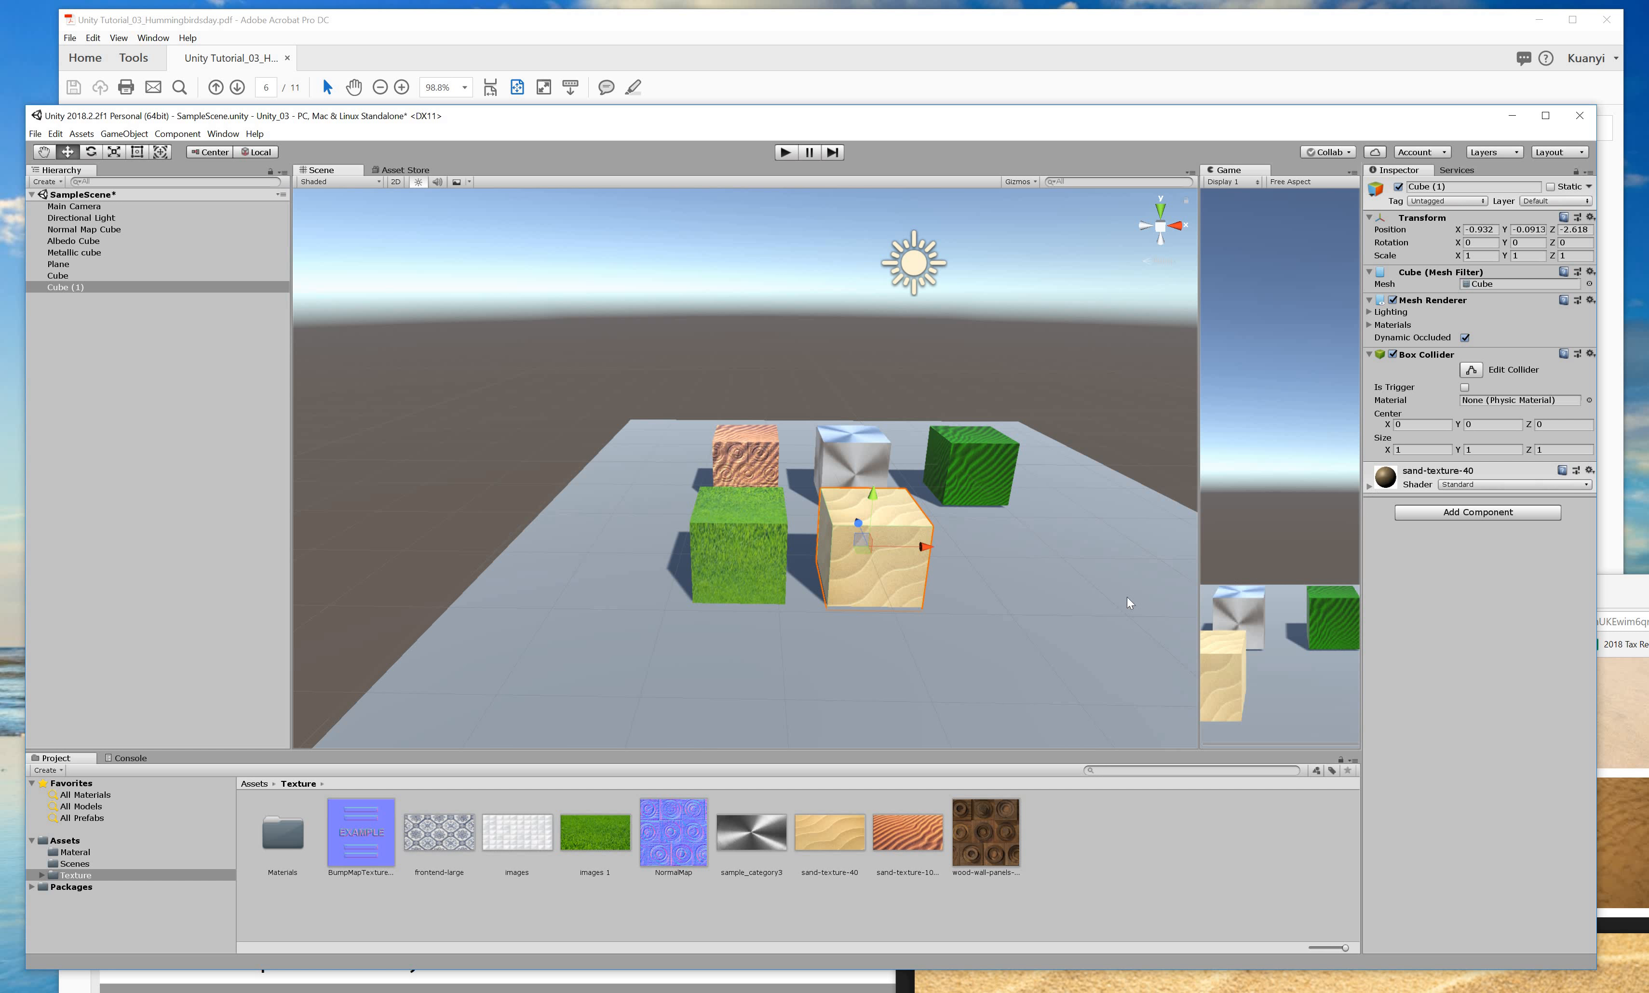
pyautogui.click(897, 81)
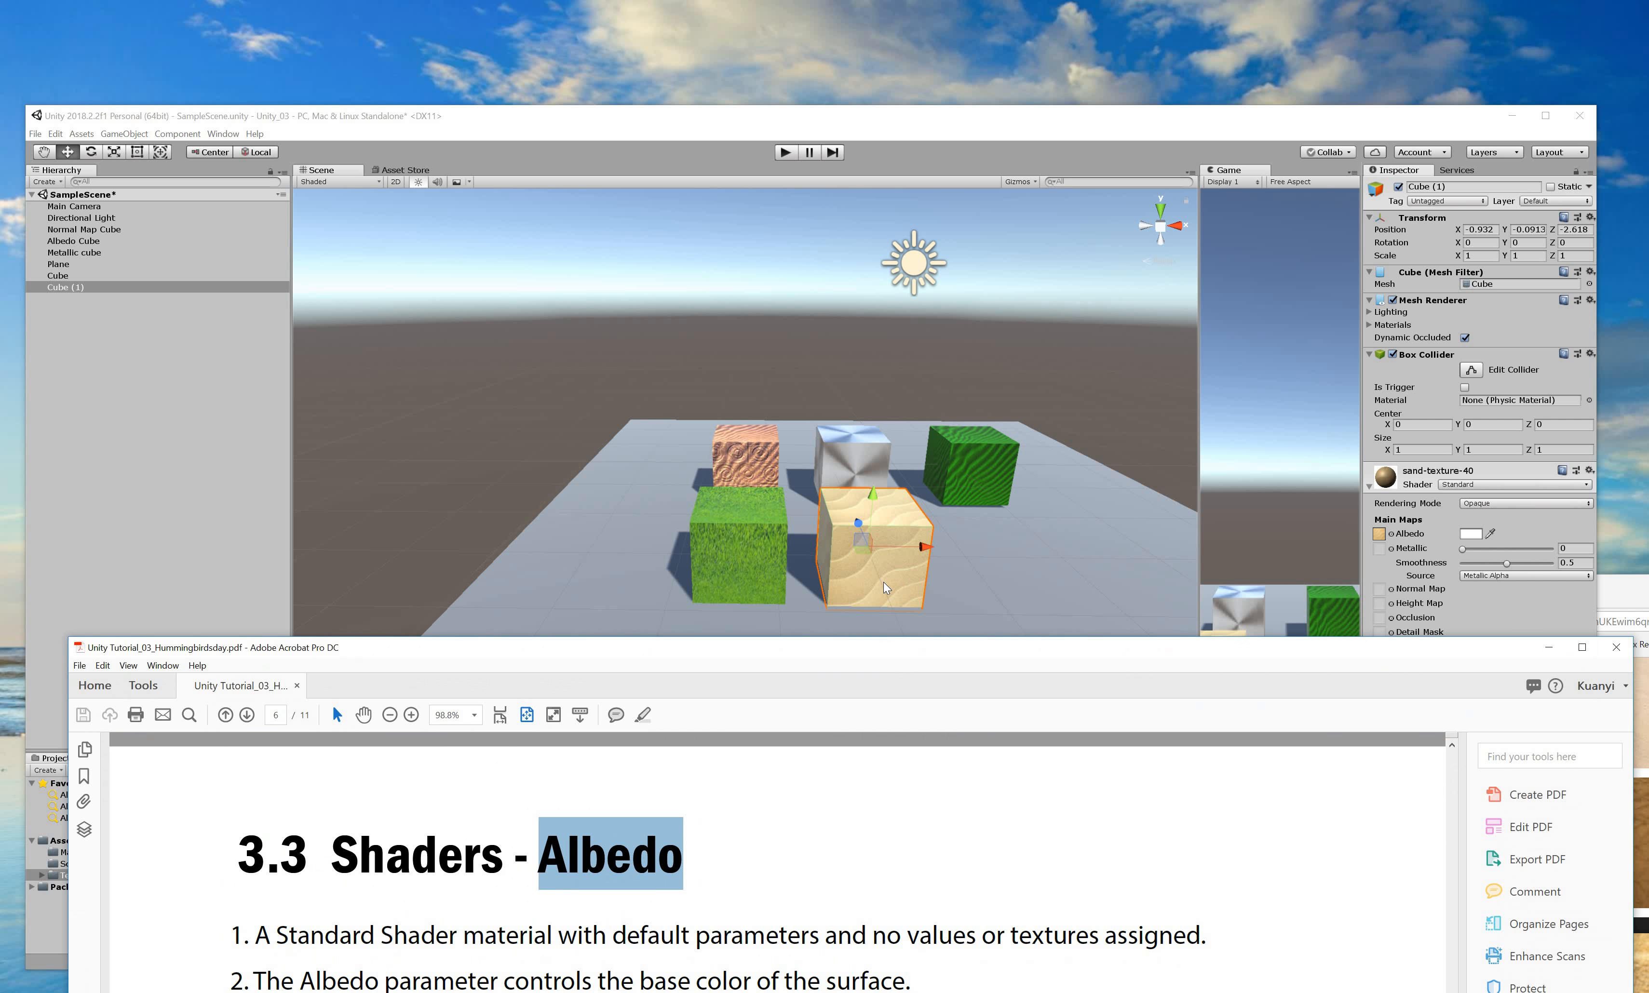
# Undo the texture drop so Cube (1) returns to the plain white Sand material.
pyautogui.click(898, 583)
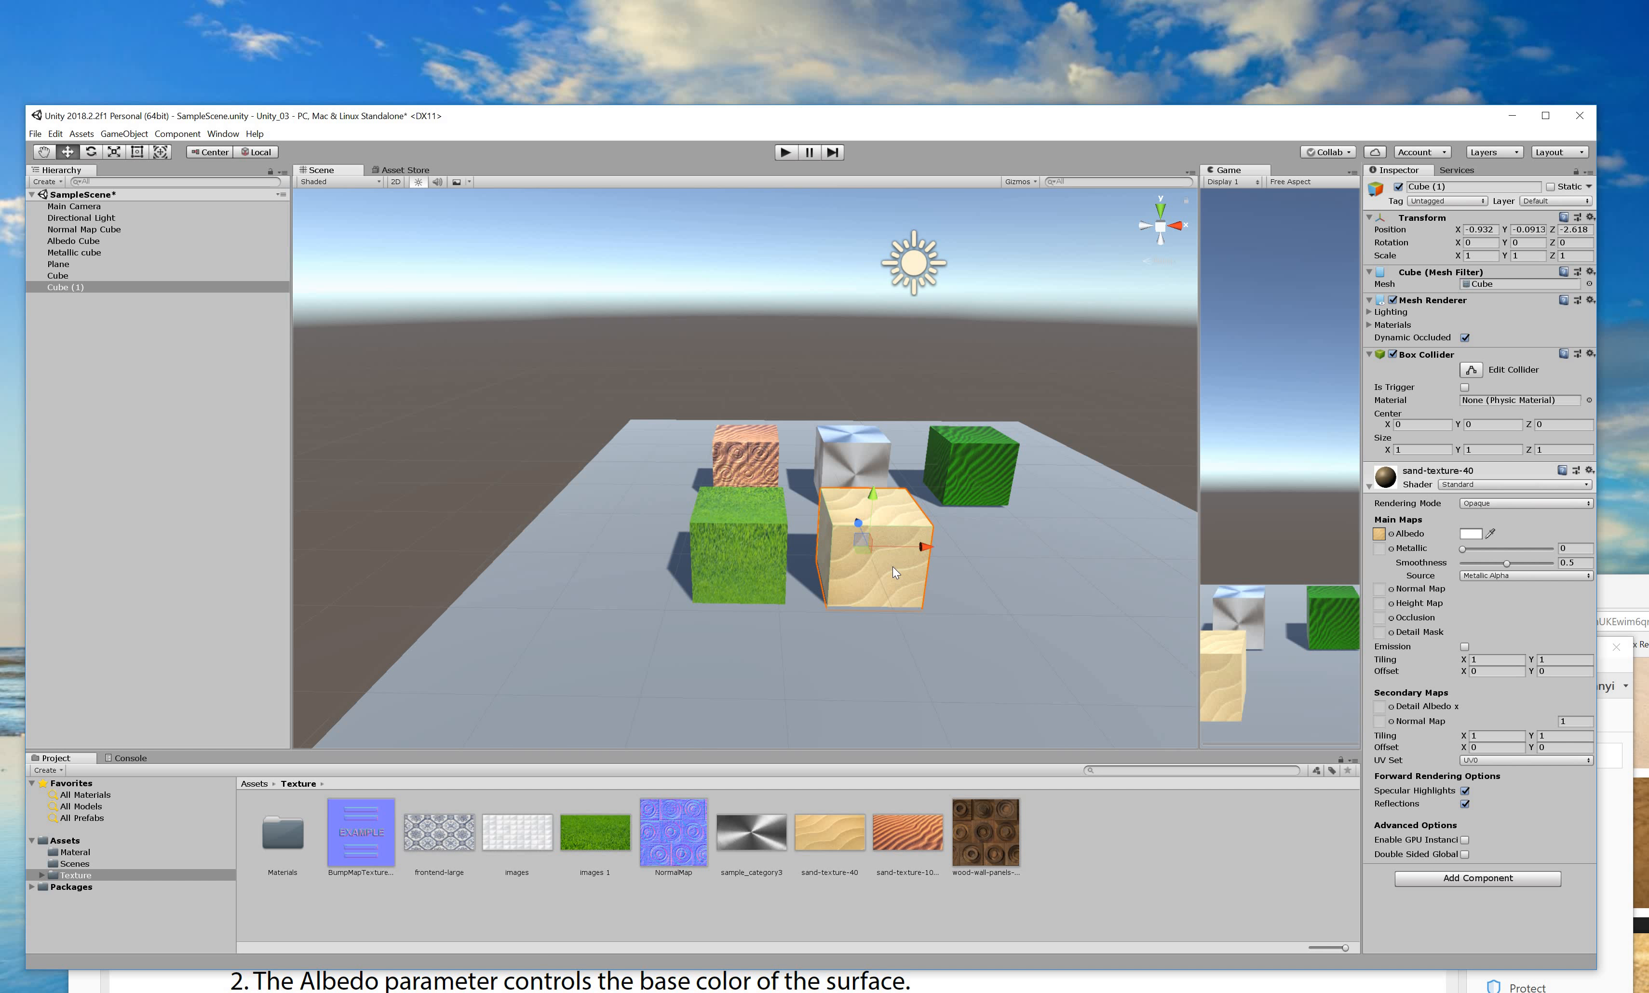
pyautogui.click(892, 566)
pyautogui.click(892, 565)
pyautogui.click(892, 566)
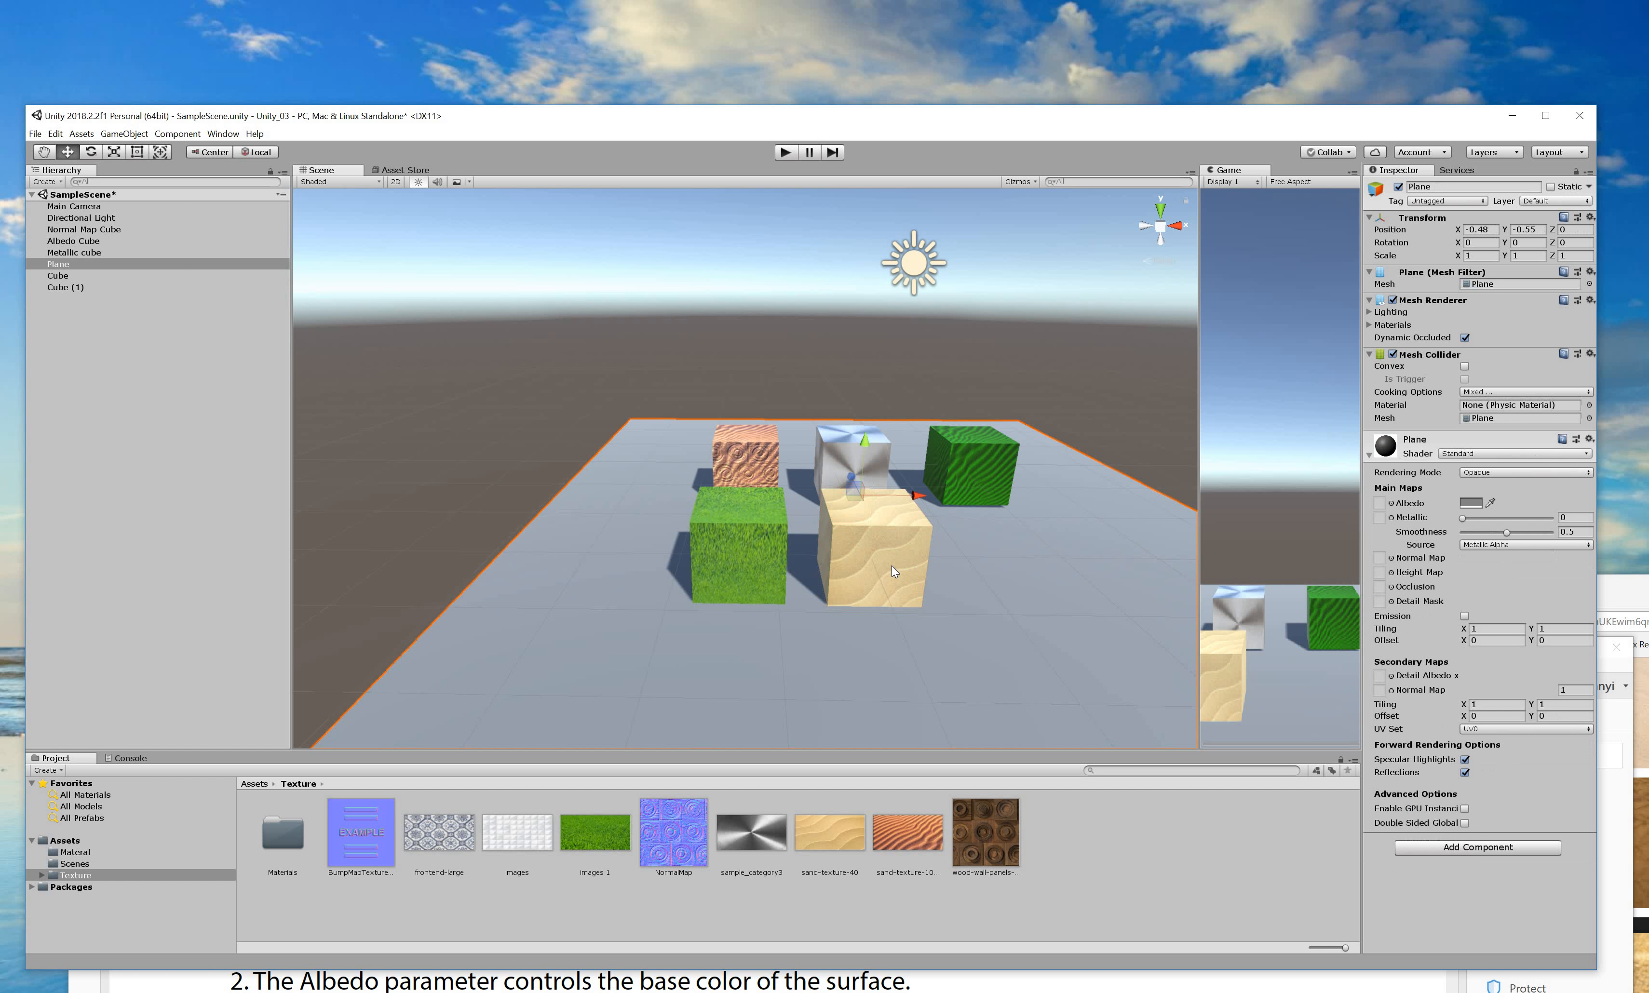
pyautogui.hotkey('ctrl', 'z')
pyautogui.hotkey('ctrl', 'z')
pyautogui.hotkey('ctrl', 'z')
pyautogui.hotkey('ctrl', 'z')
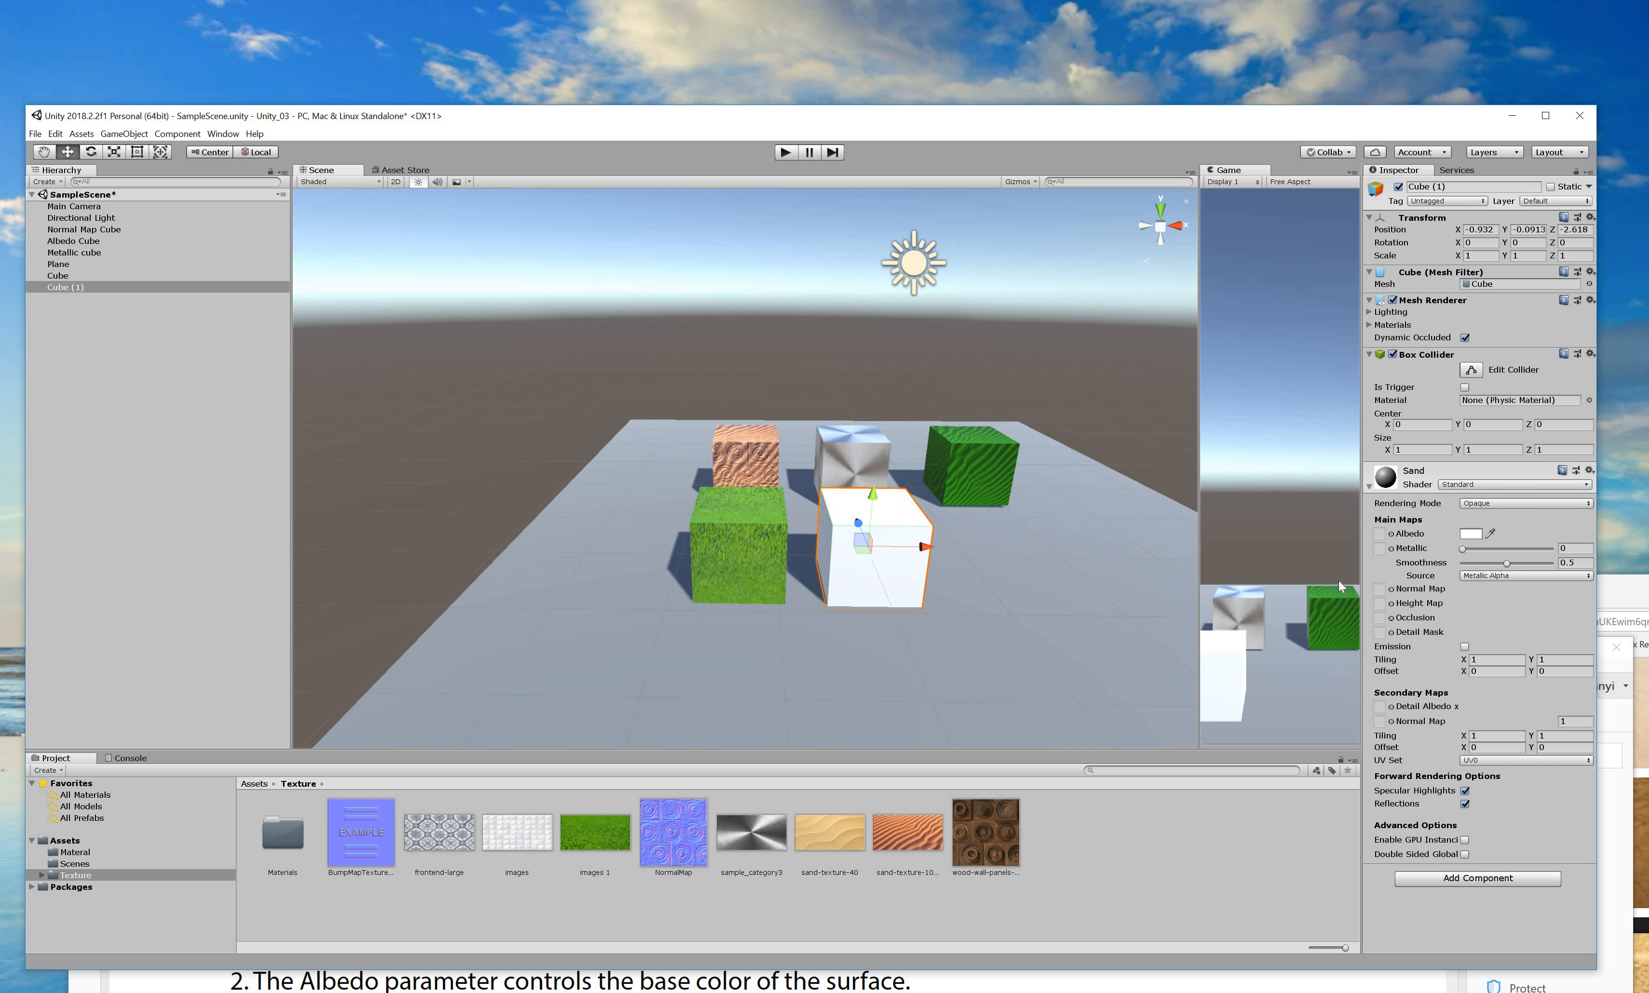
# Set the Sand material's Albedo colour to a bright yellow in the colour picker.
pyautogui.click(1472, 533)
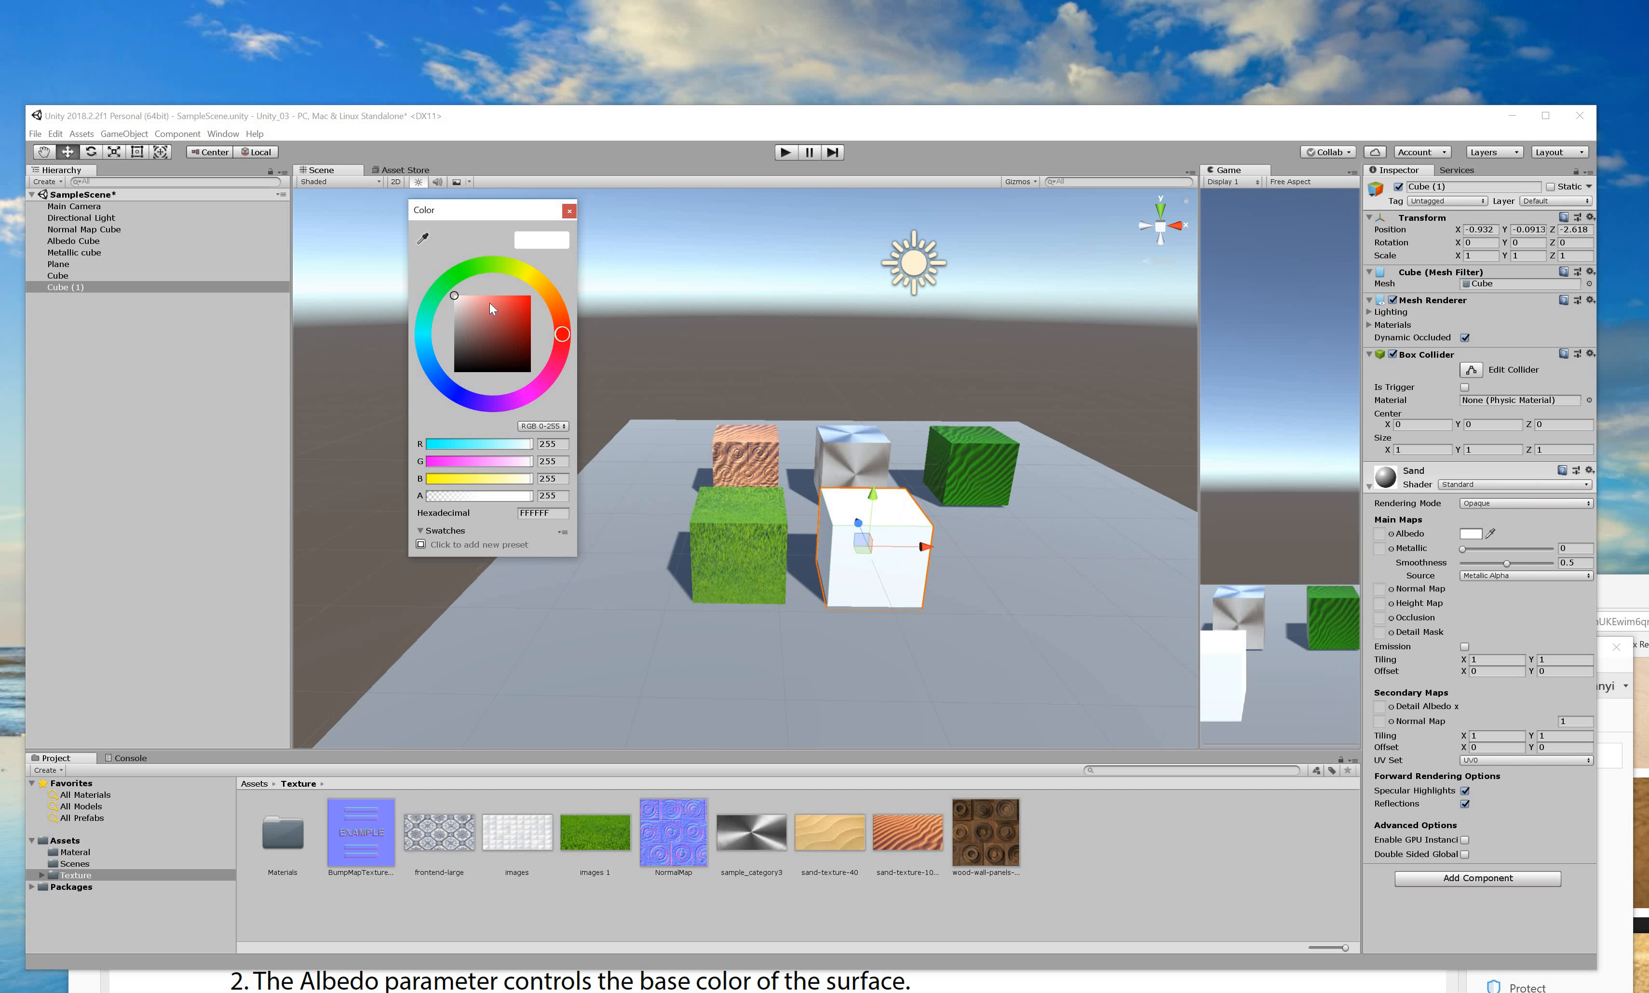
pyautogui.click(496, 299)
pyautogui.moveTo(559, 297)
pyautogui.mouseDown()
pyautogui.moveTo(553, 365)
pyautogui.moveTo(579, 392)
pyautogui.moveTo(595, 341)
pyautogui.mouseUp()
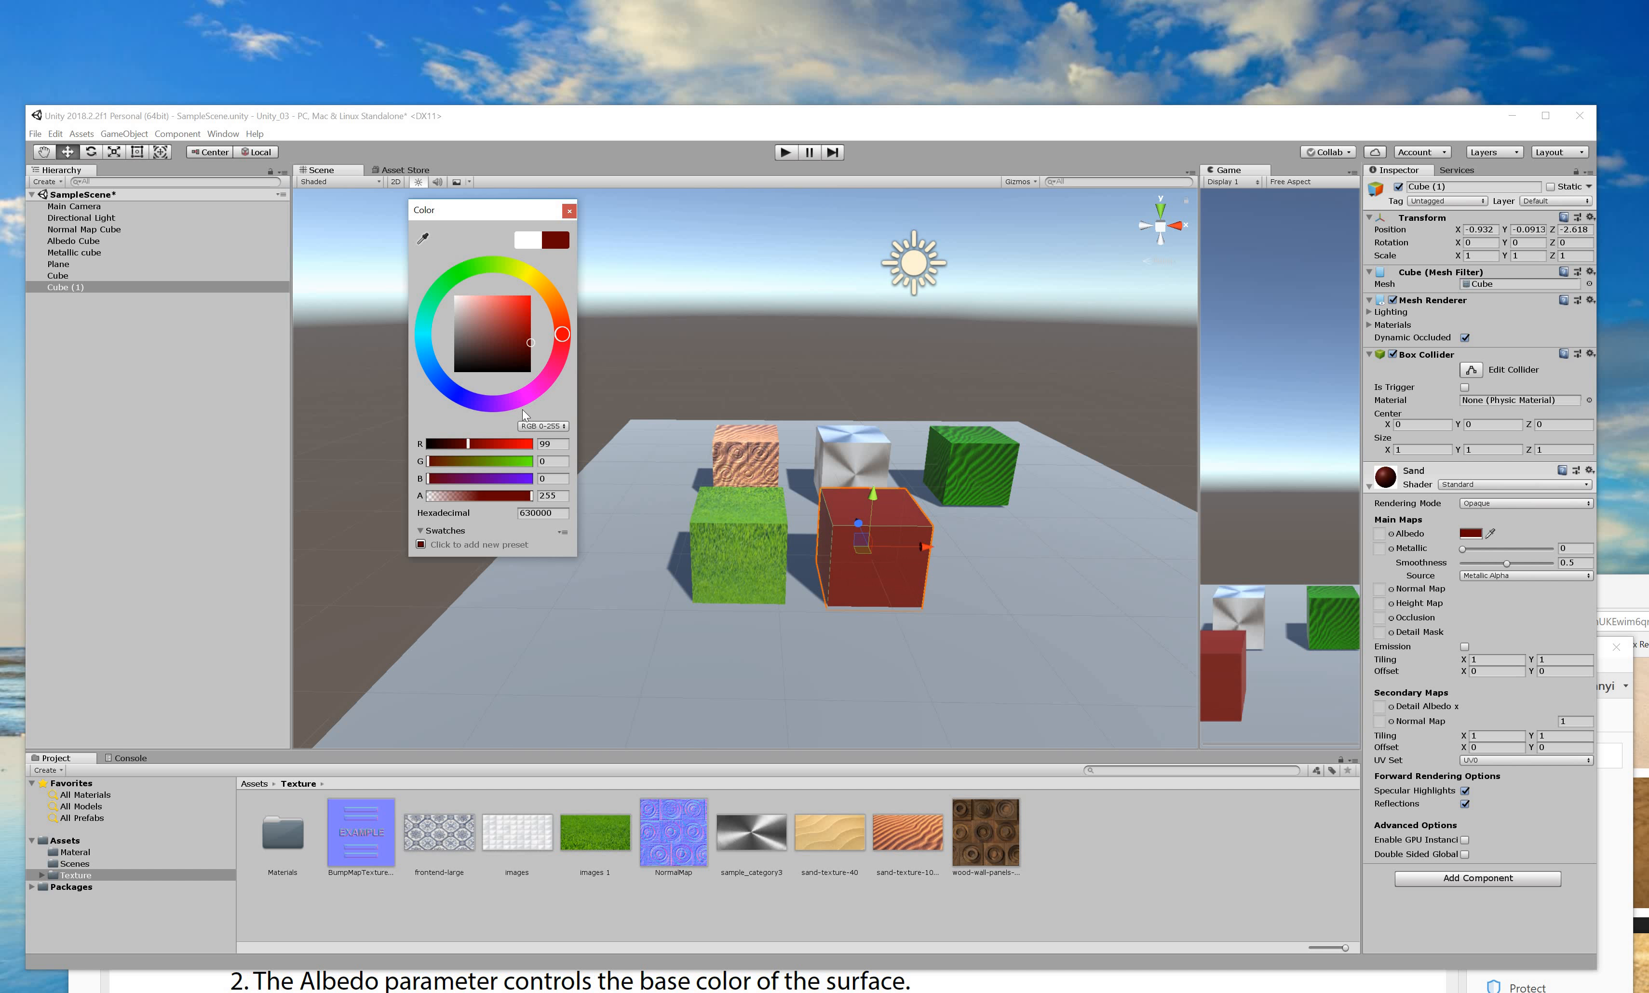
pyautogui.click(538, 389)
pyautogui.moveTo(504, 424); pyautogui.dragTo(522, 407)
pyautogui.moveTo(524, 305)
pyautogui.mouseDown()
pyautogui.moveTo(559, 288)
pyautogui.moveTo(504, 360)
pyautogui.moveTo(559, 367)
pyautogui.moveTo(548, 264)
pyautogui.moveTo(577, 306)
pyautogui.moveTo(573, 273)
pyautogui.mouseUp()
pyautogui.click(1104, 543)
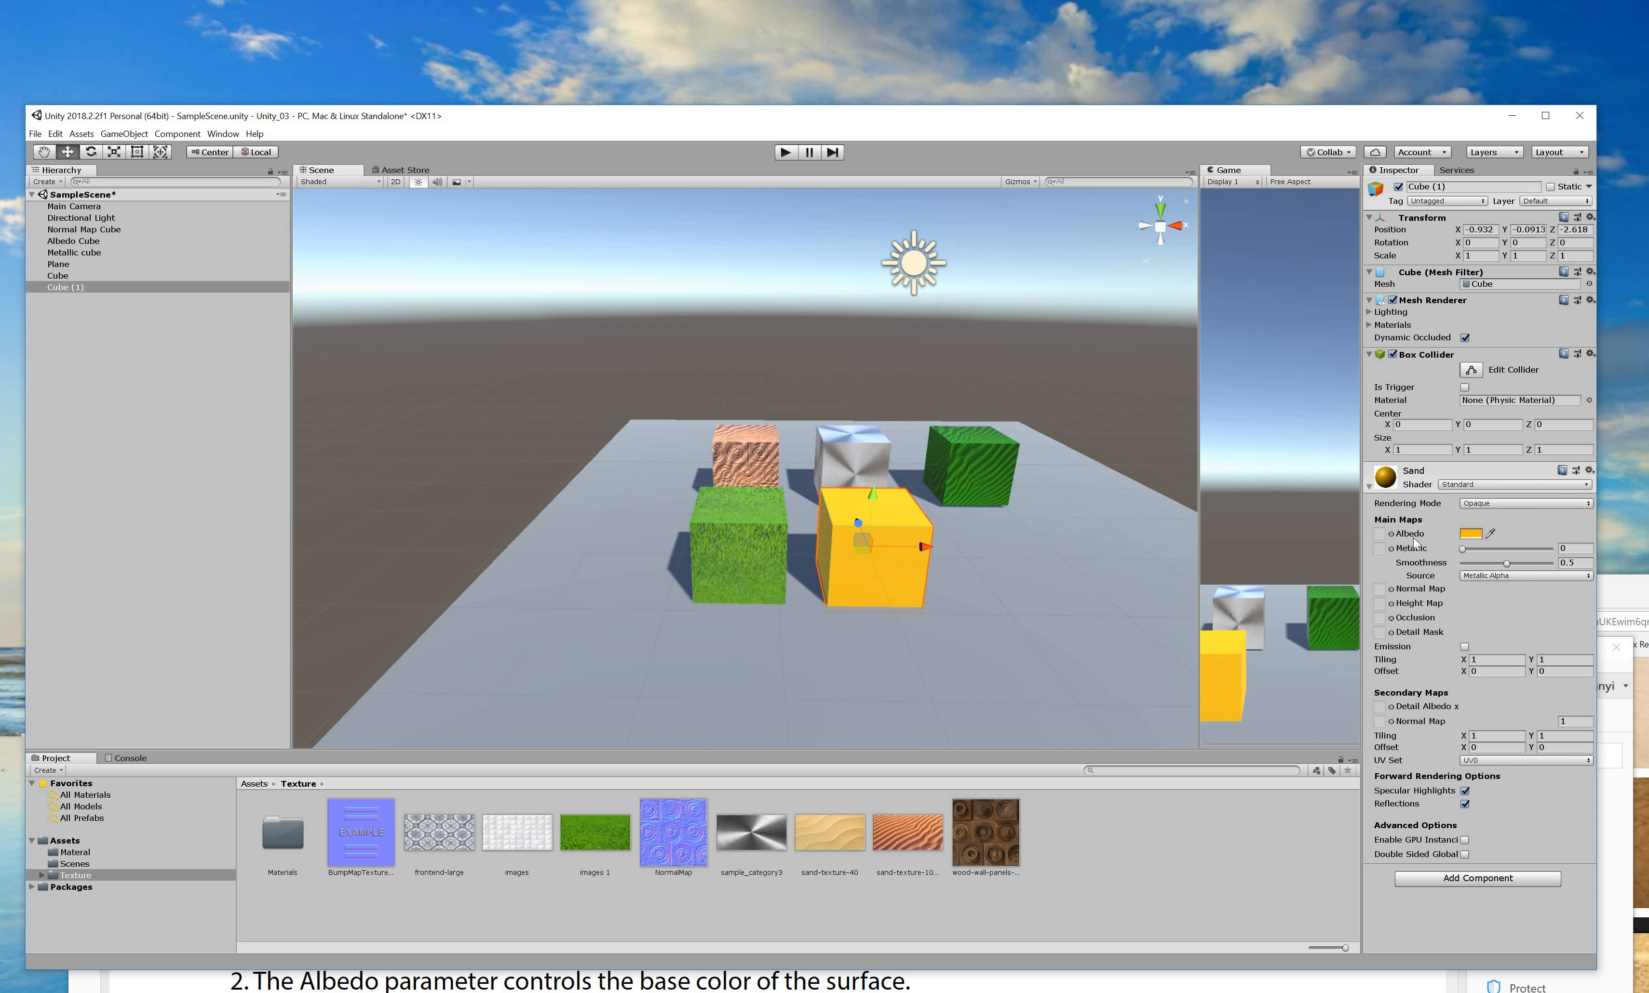
# Move the Unity window up and place the Acrobat tutorial window over it.
pyautogui.moveTo(932, 120); pyautogui.dragTo(936, 36)
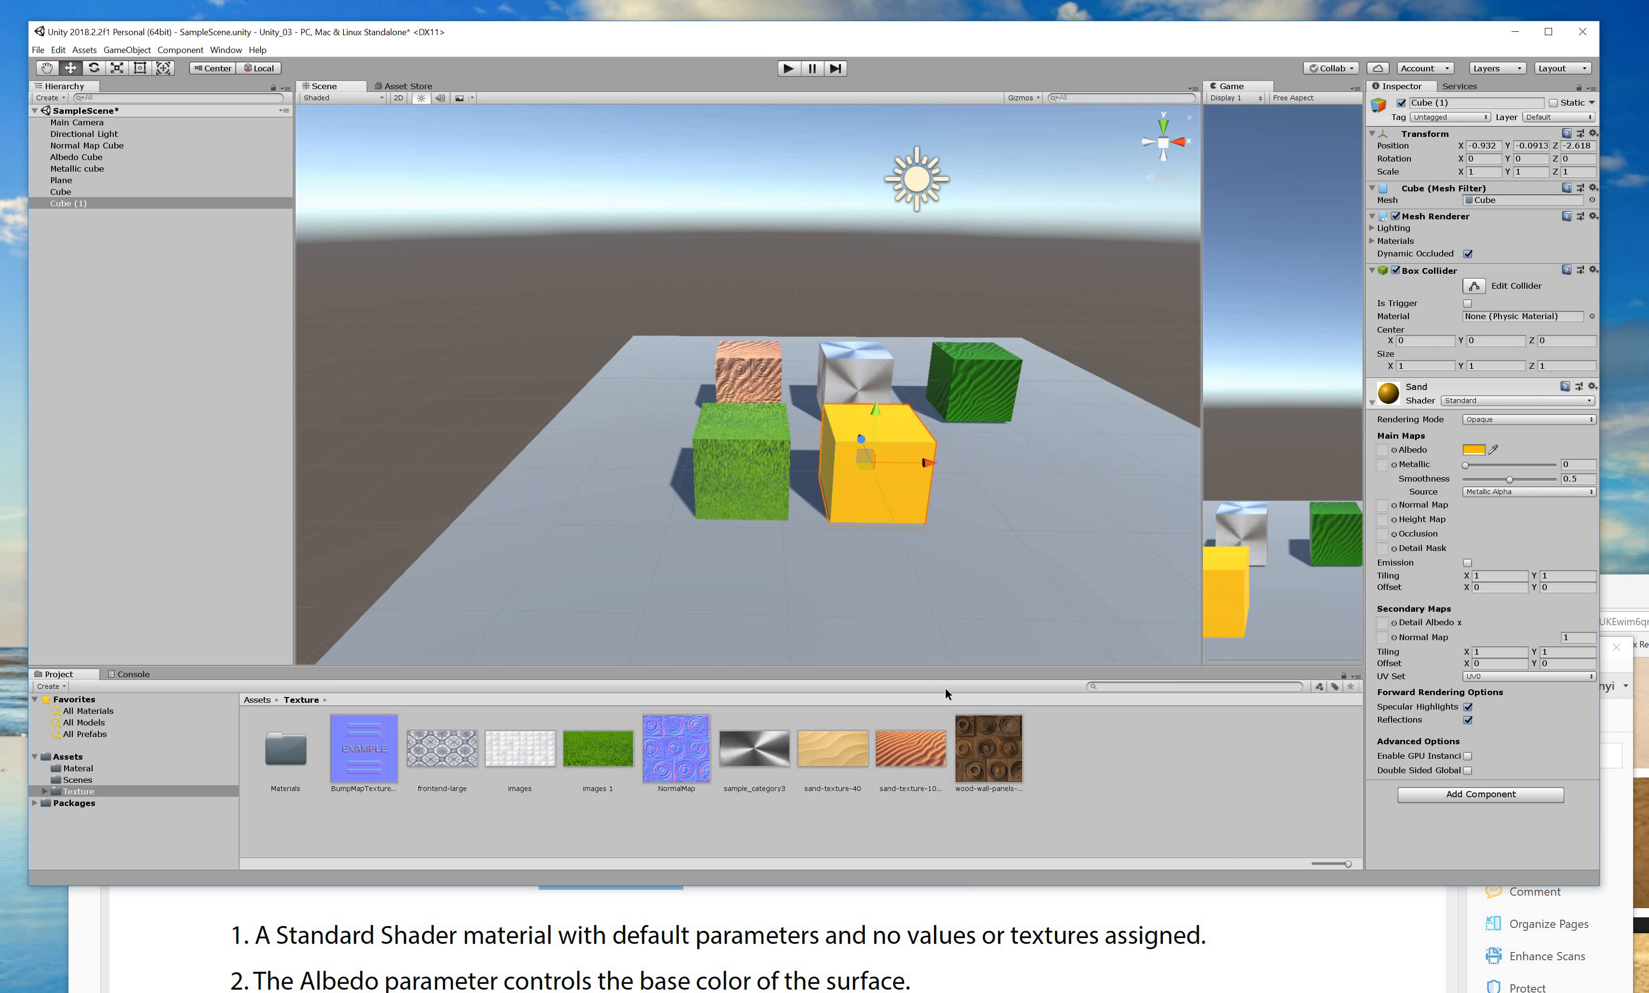
pyautogui.hotkey('alt', 'Tab')
pyautogui.moveTo(868, 215); pyautogui.dragTo(925, 48)
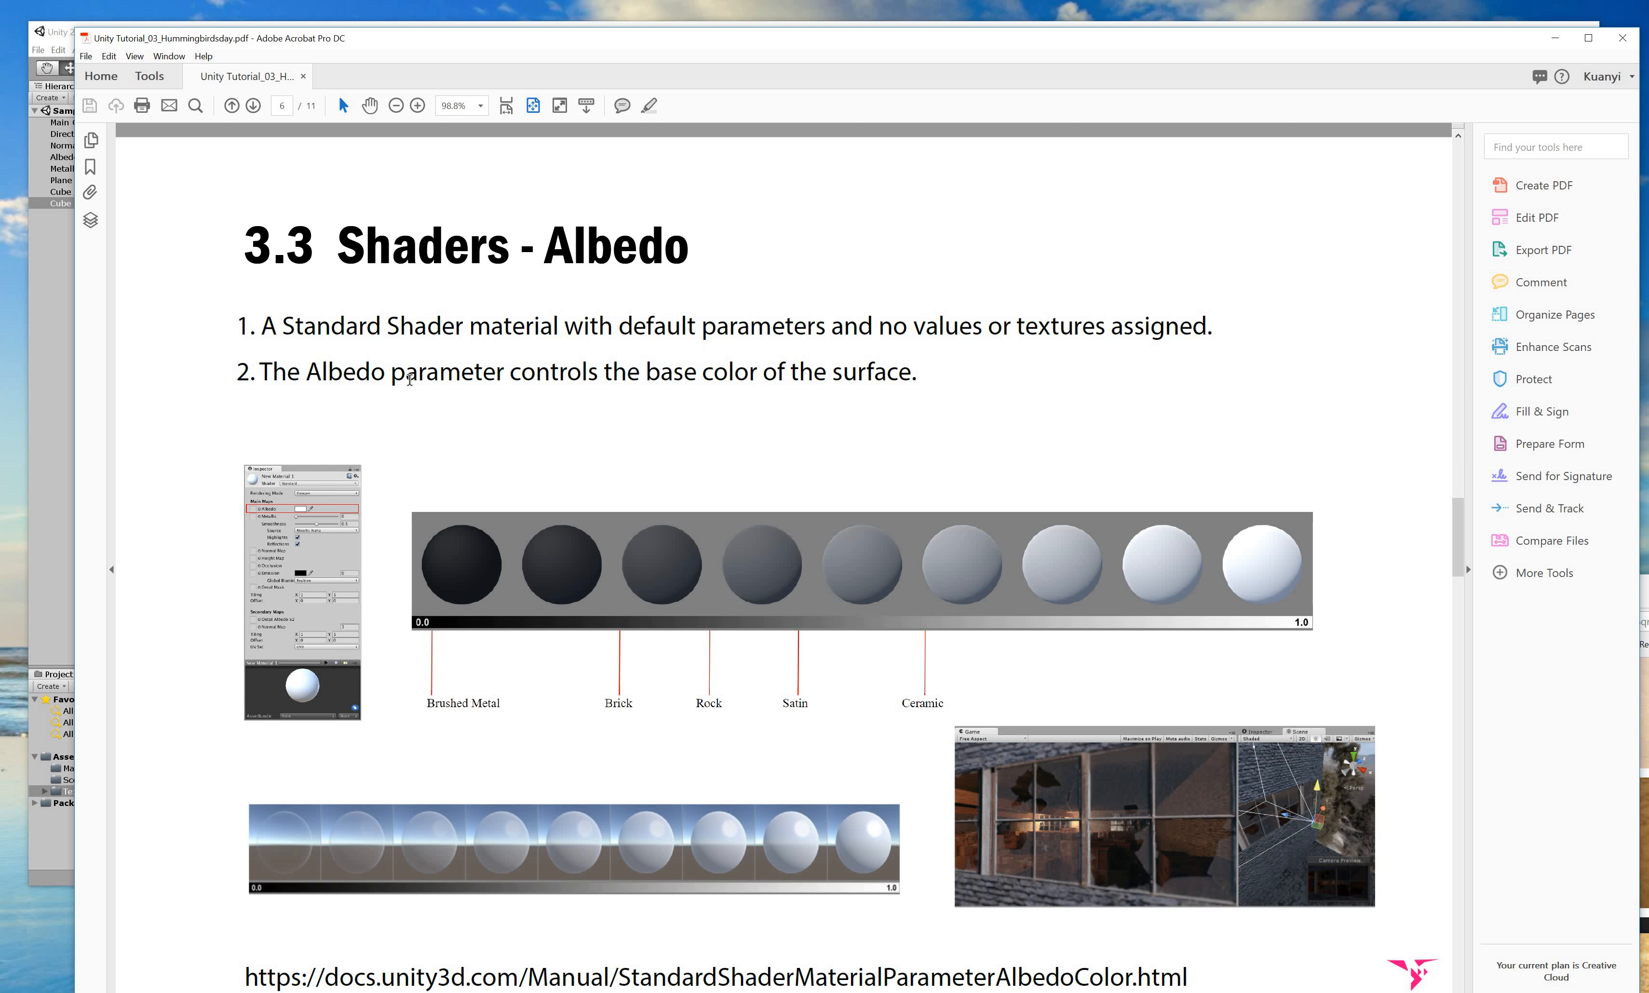
# Highlight the Albedo base-colour sentence, then move the Acrobat window down to reveal Unity.
pyautogui.moveTo(390, 371); pyautogui.dragTo(858, 420)
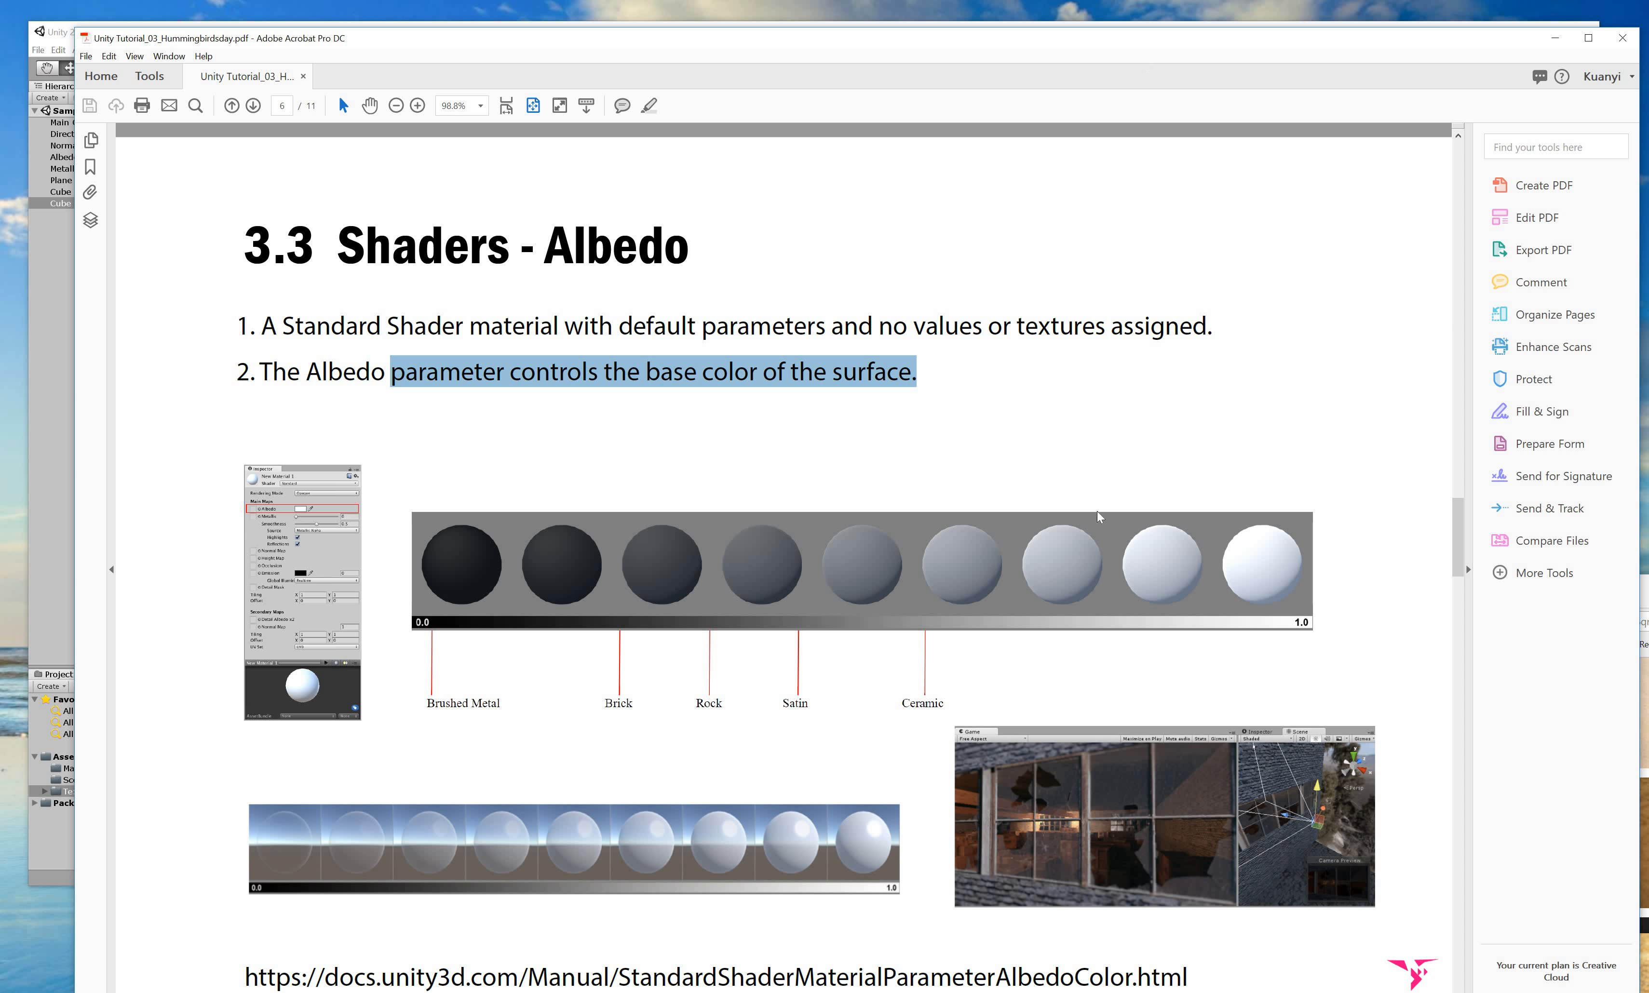
pyautogui.moveTo(1071, 39); pyautogui.dragTo(1009, 823)
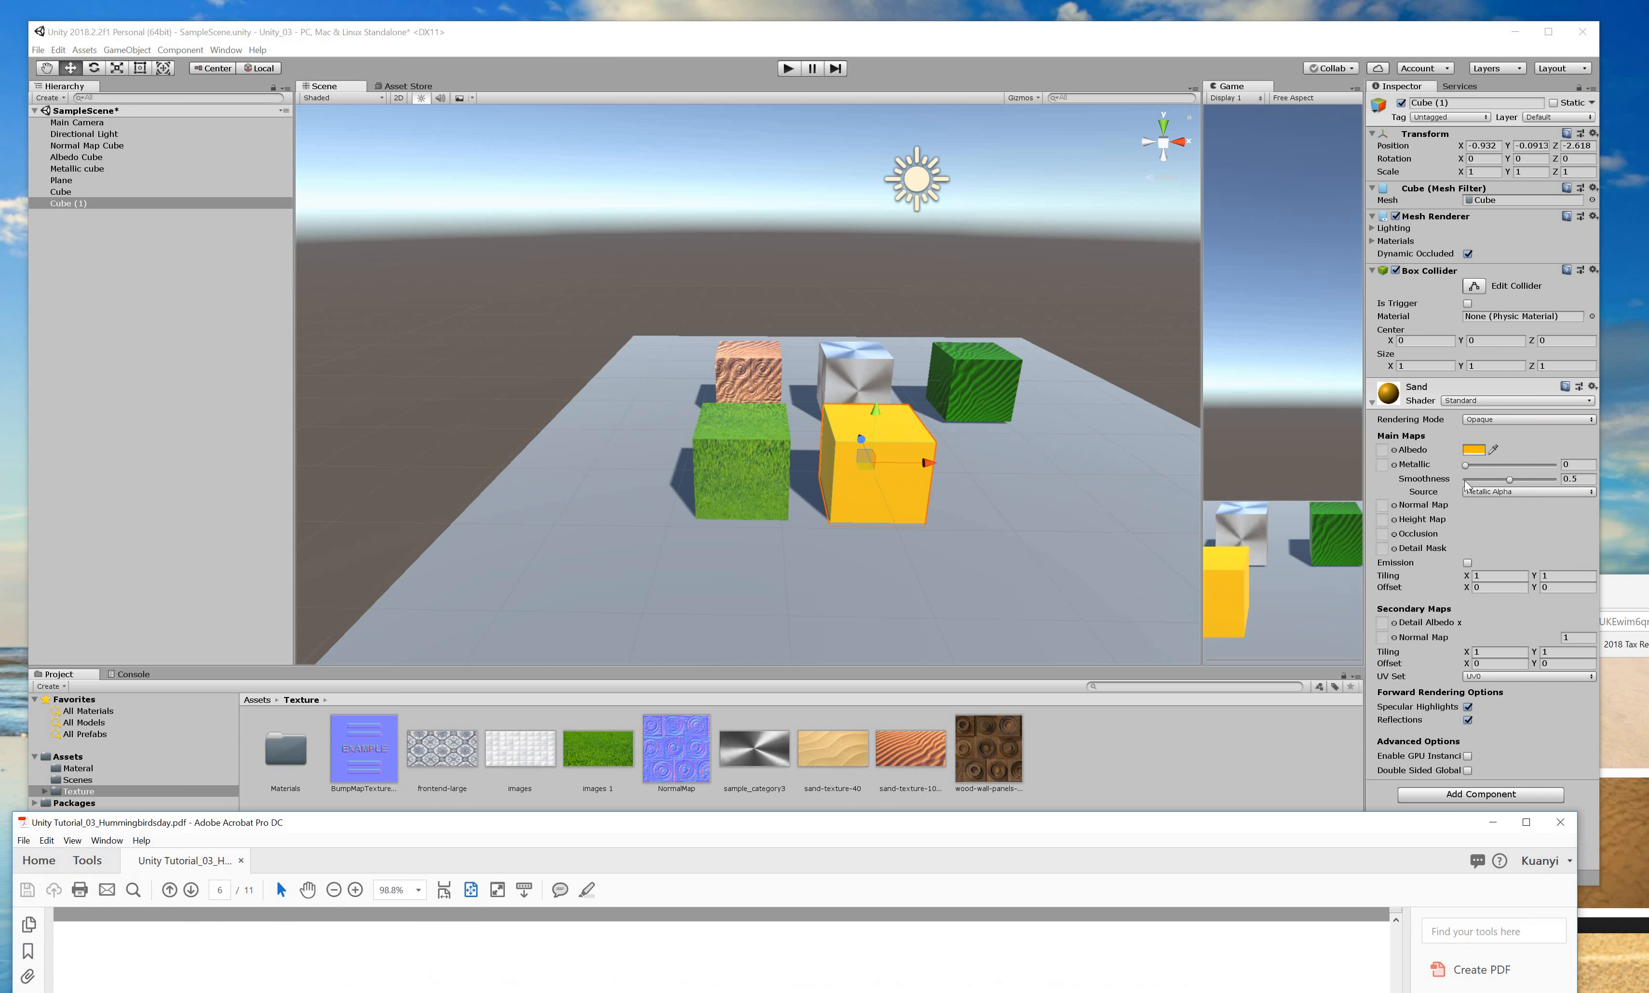
# Keep the yellow Albedo fully opaque at alpha 255 and raise Smoothness from 0.5 to 0.569.
pyautogui.click(1474, 450)
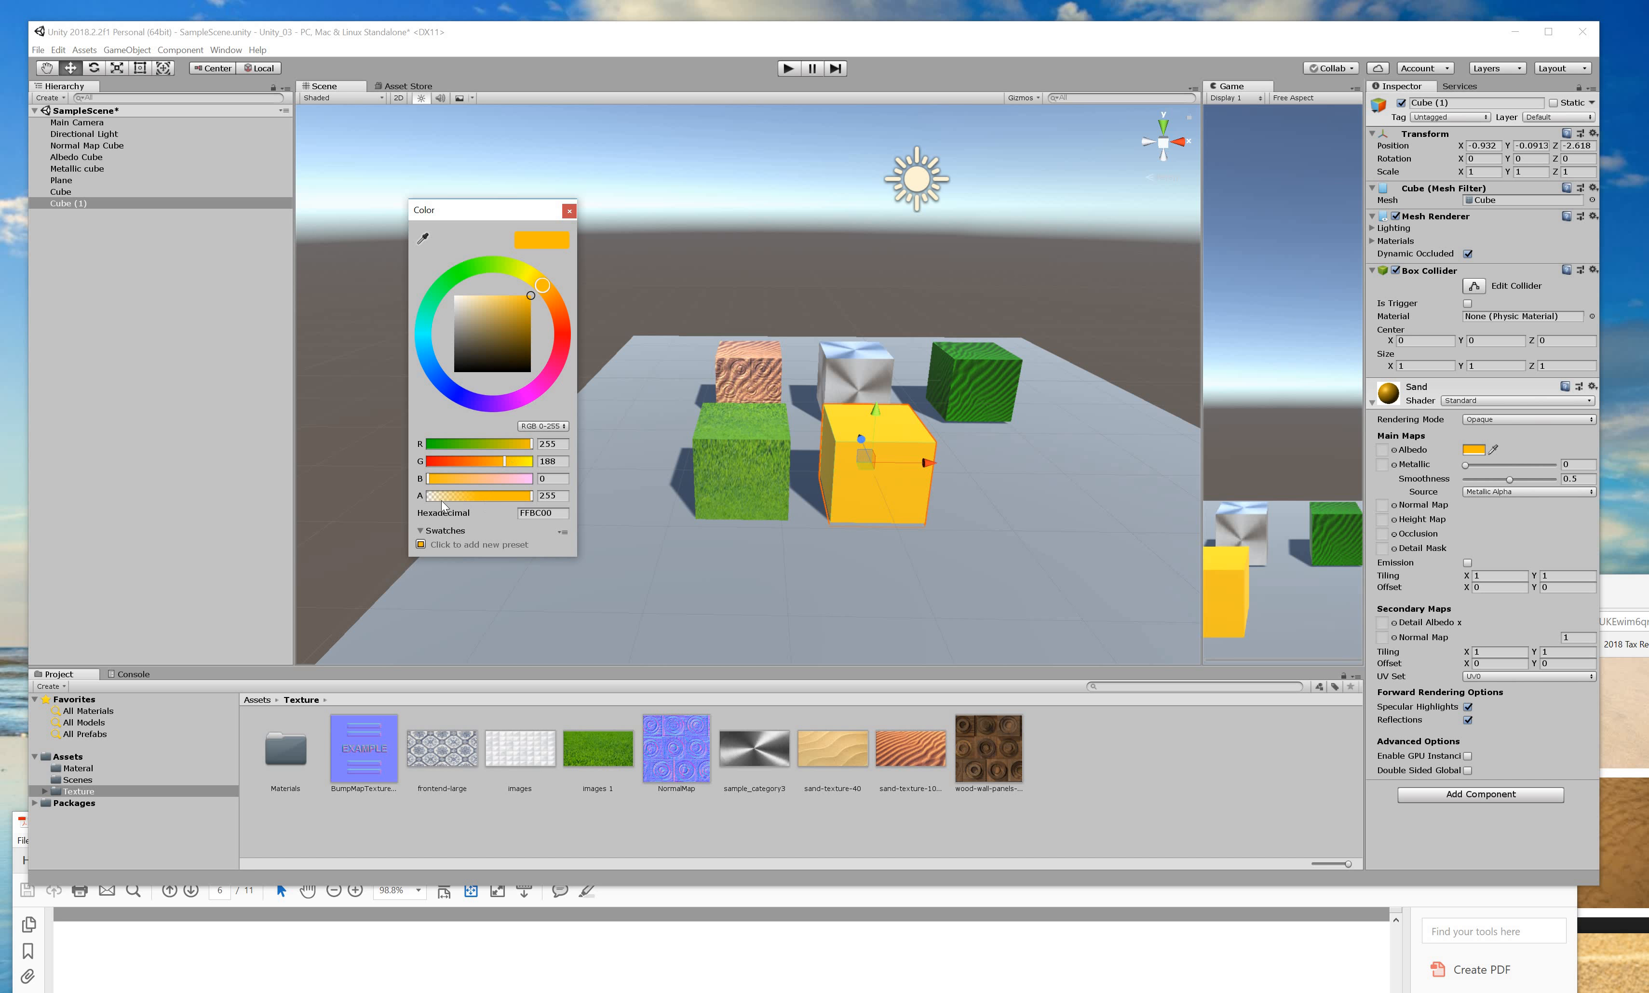
pyautogui.moveTo(534, 500); pyautogui.dragTo(434, 504)
pyautogui.click(531, 500)
pyautogui.click(1422, 463)
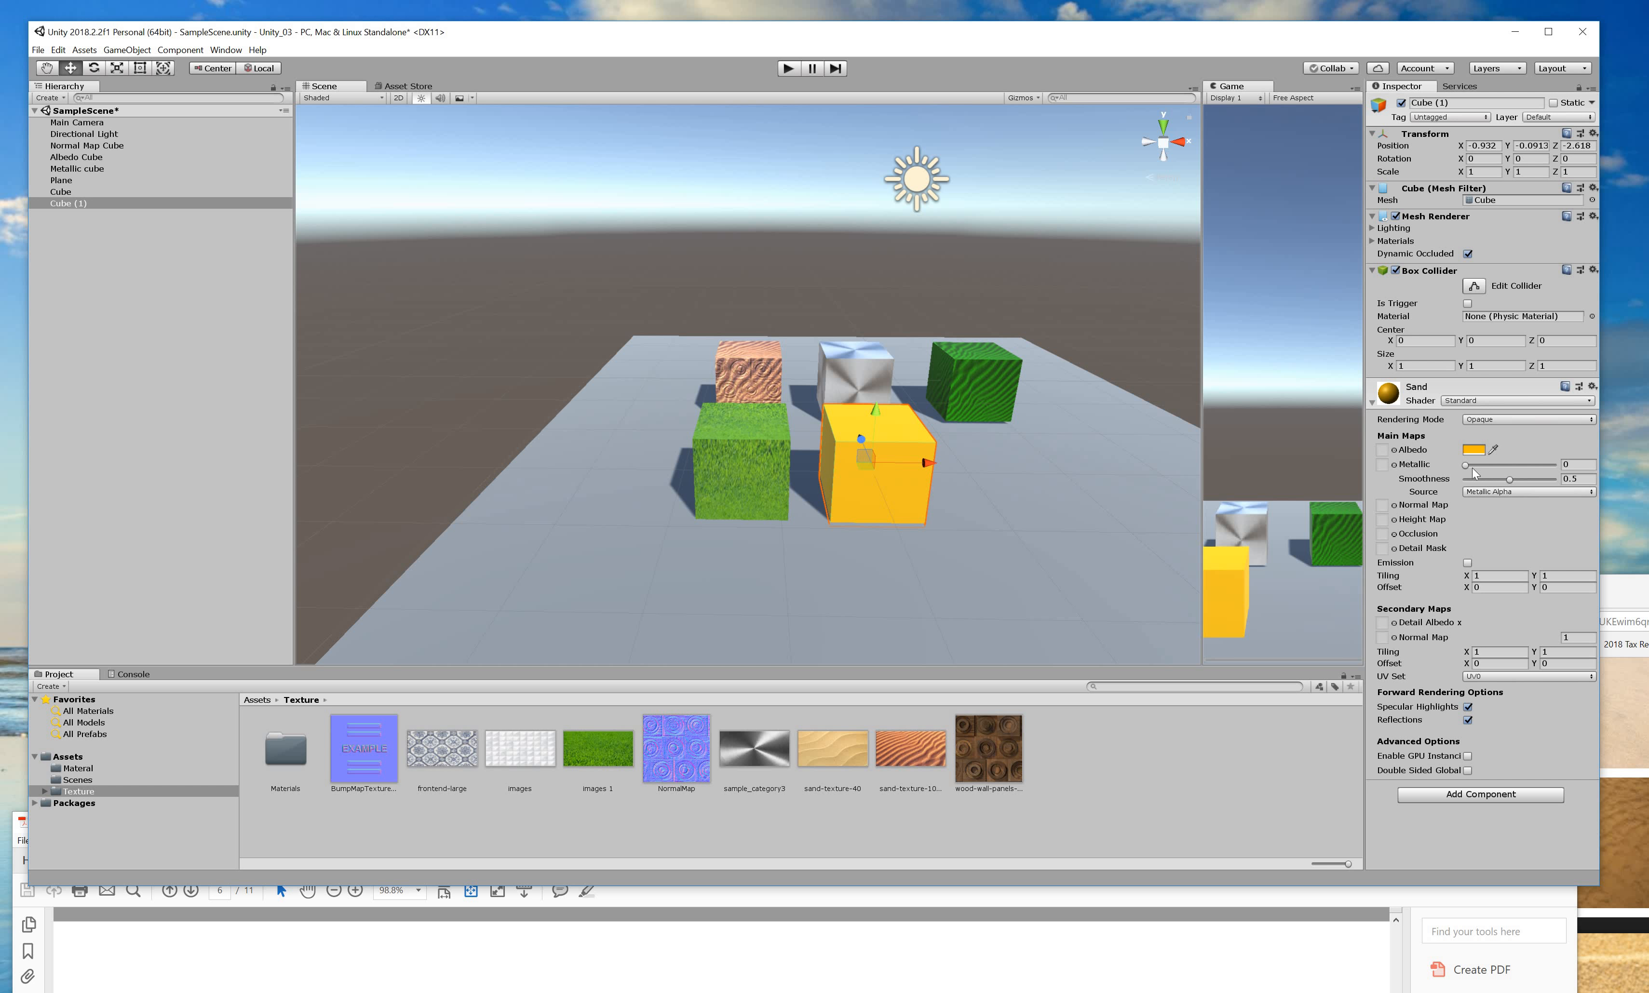
pyautogui.moveTo(1509, 480)
pyautogui.mouseDown()
pyautogui.moveTo(1547, 481)
pyautogui.moveTo(1443, 466)
pyautogui.moveTo(1554, 464)
pyautogui.moveTo(1442, 461)
pyautogui.moveTo(1540, 480)
pyautogui.moveTo(1556, 479)
pyautogui.moveTo(1500, 466)
pyautogui.moveTo(1556, 466)
pyautogui.moveTo(1451, 470)
pyautogui.mouseUp()
pyautogui.click(916, 893)
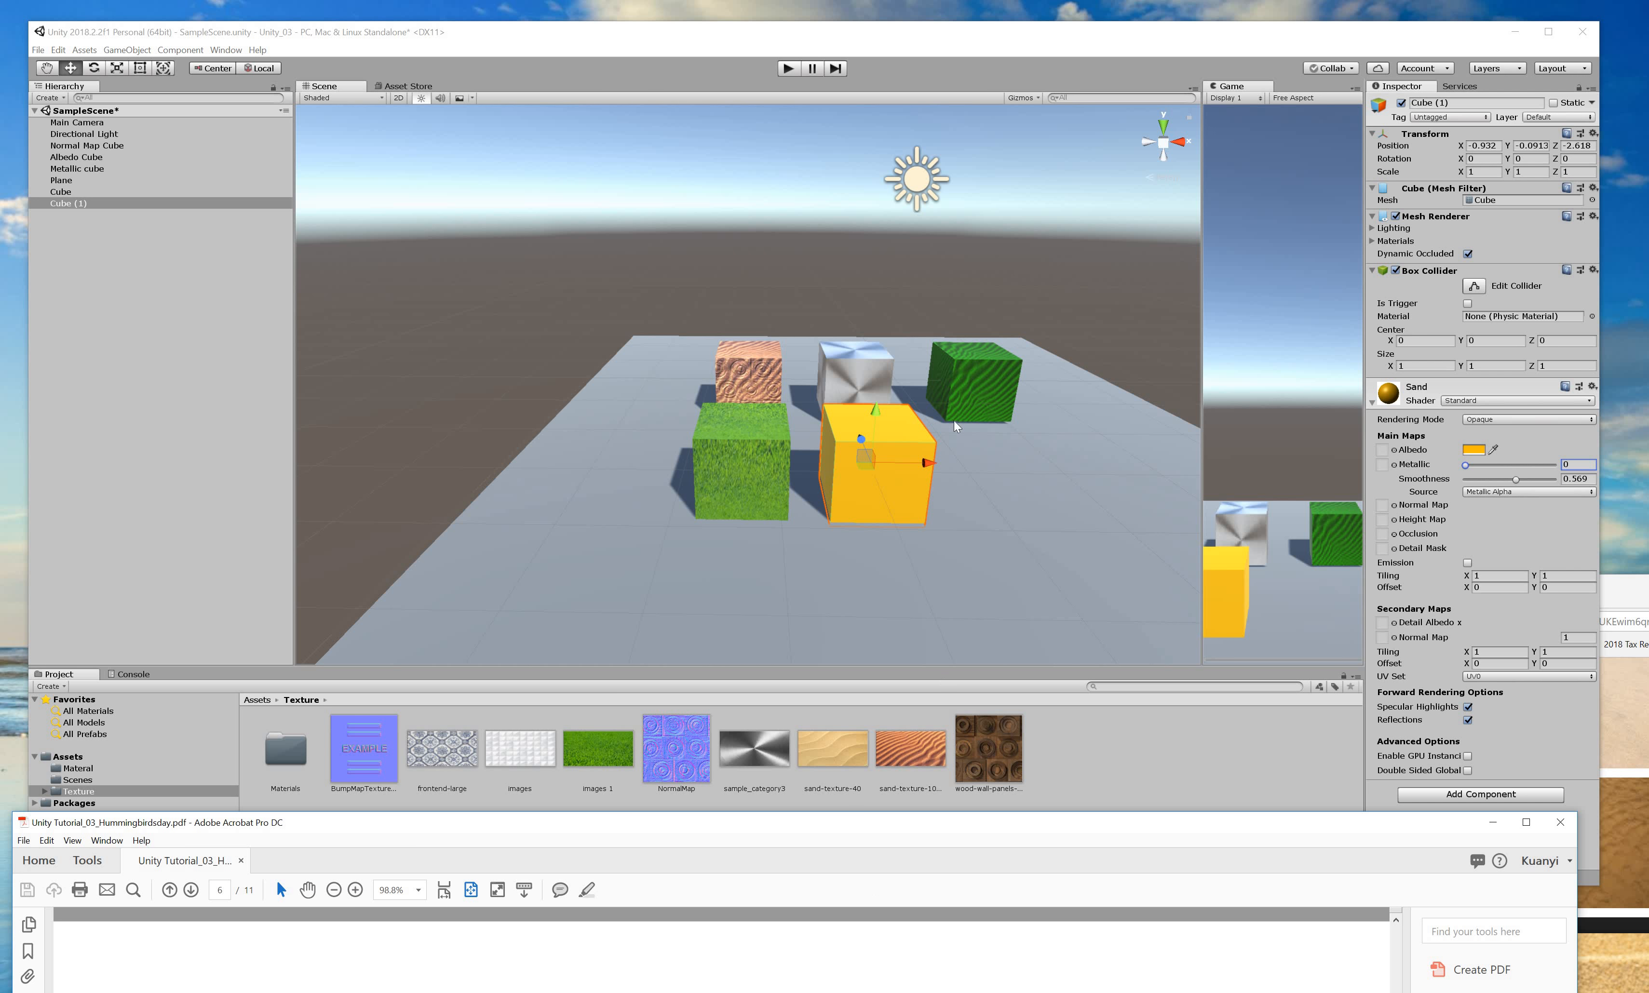
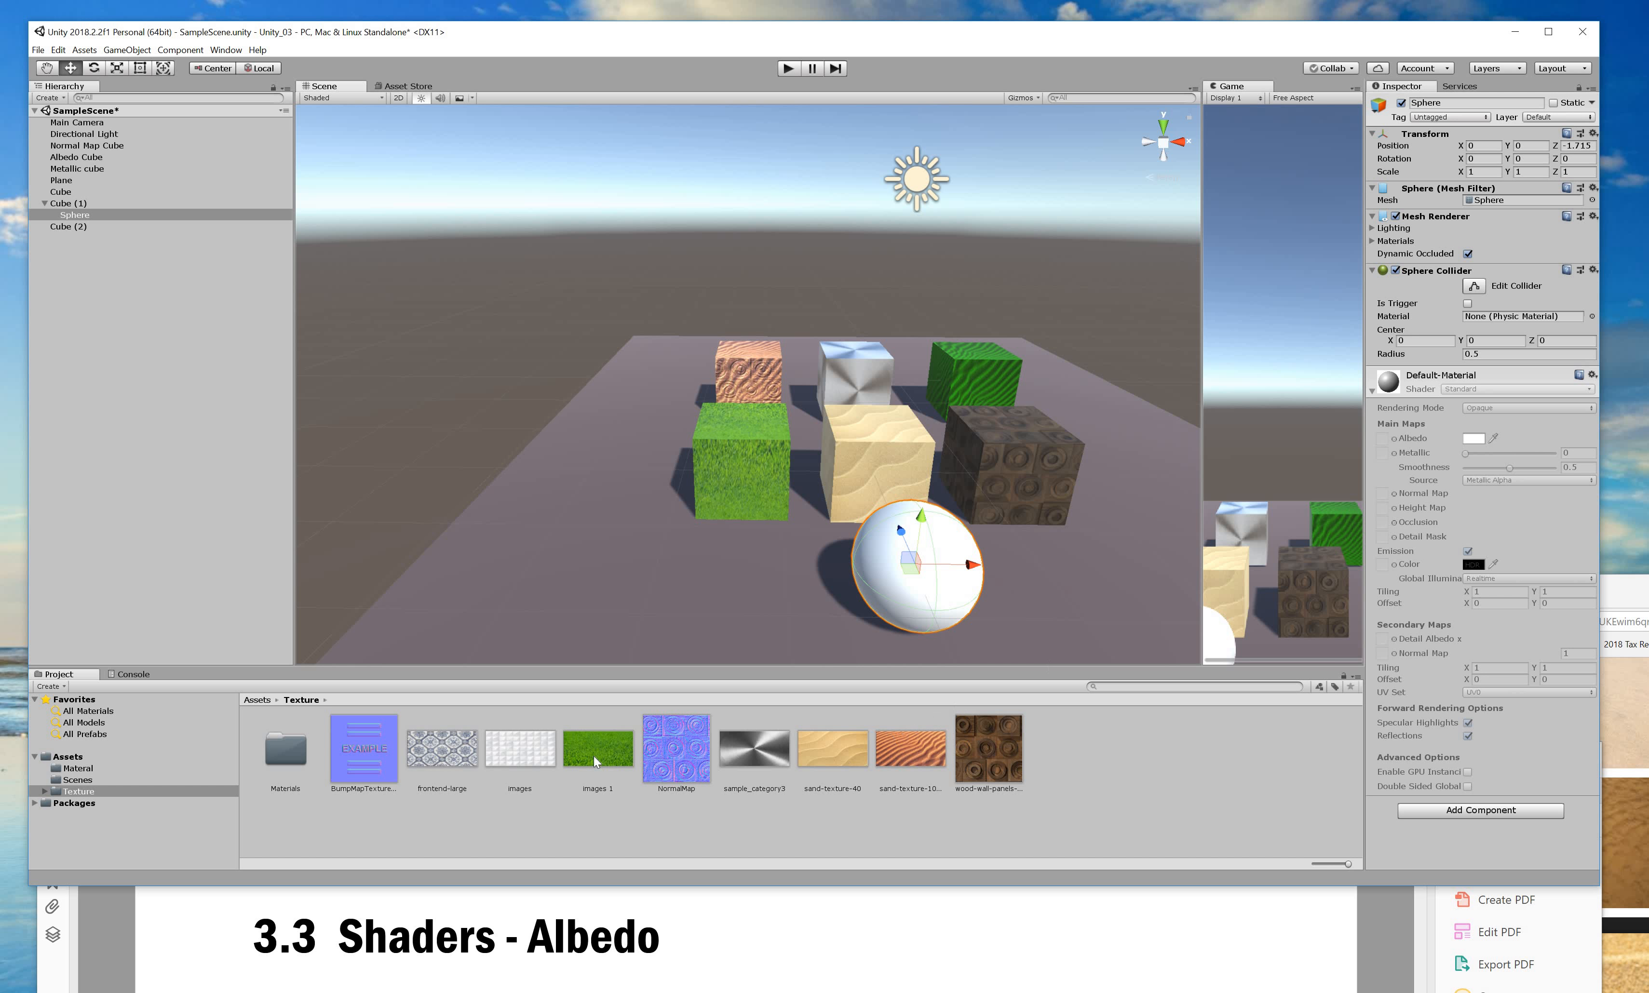
# Open the project's Material folder, which holds six materials.
pyautogui.click(103, 771)
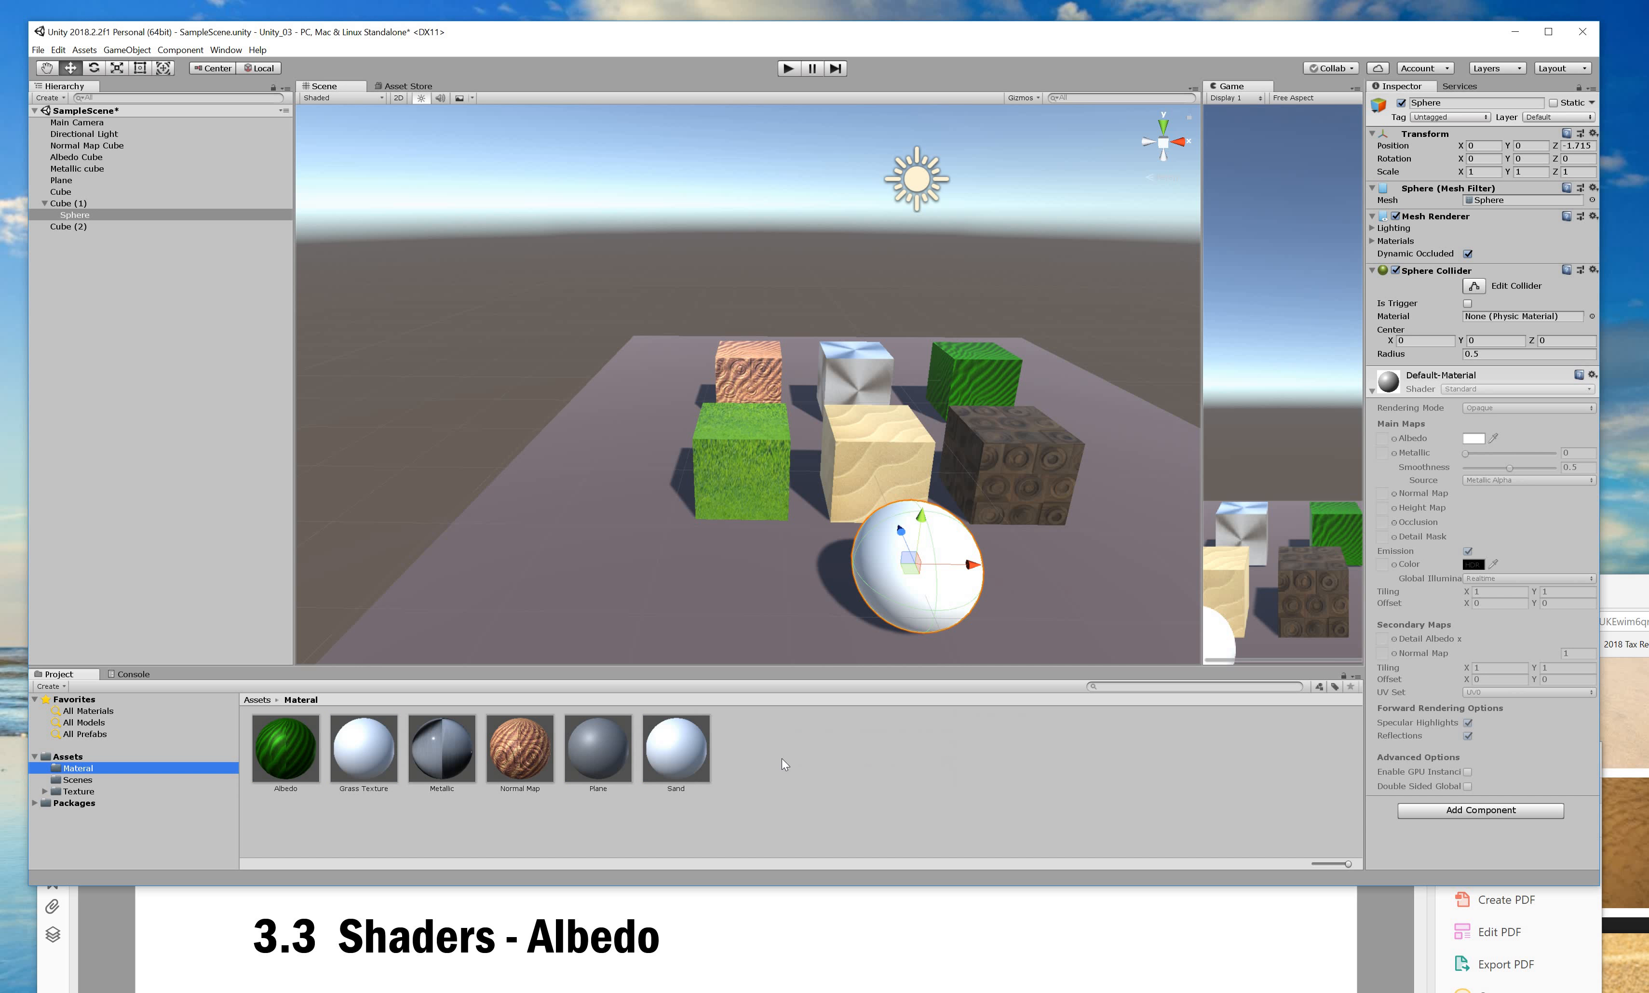
# Create a new material named 'bubble' in the Material folder and assign it to the white sphere.
pyautogui.rightClick(782, 759)
pyautogui.moveTo(869, 455)
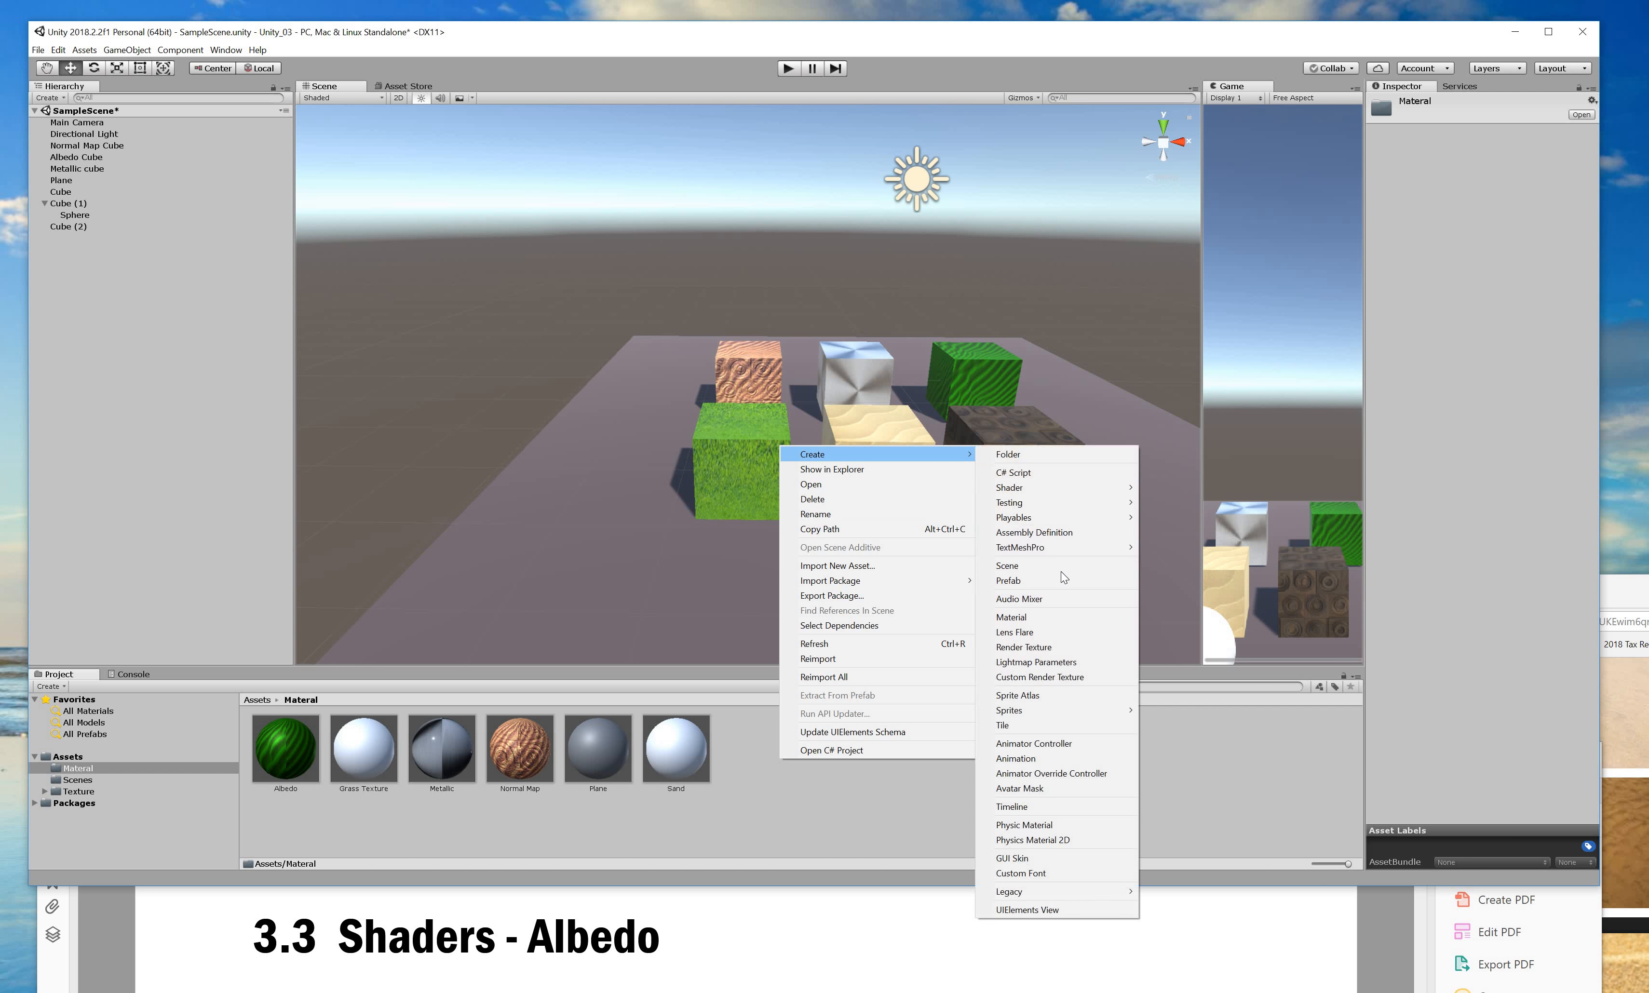
pyautogui.click(1069, 618)
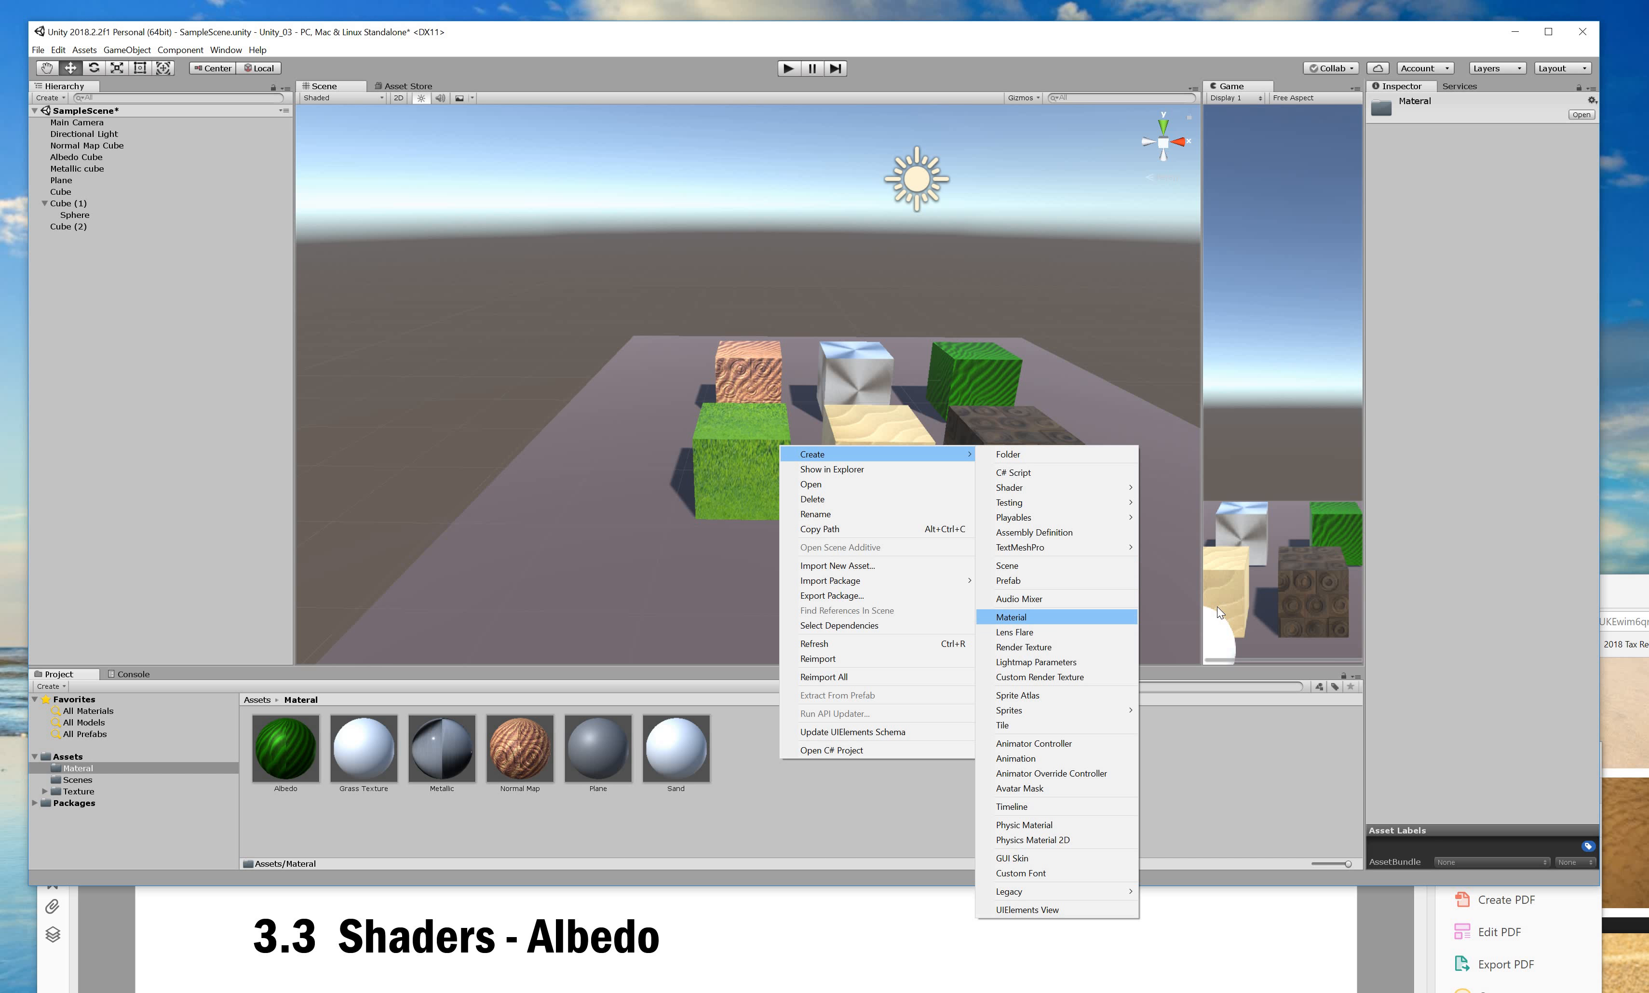
pyautogui.write('bubble')
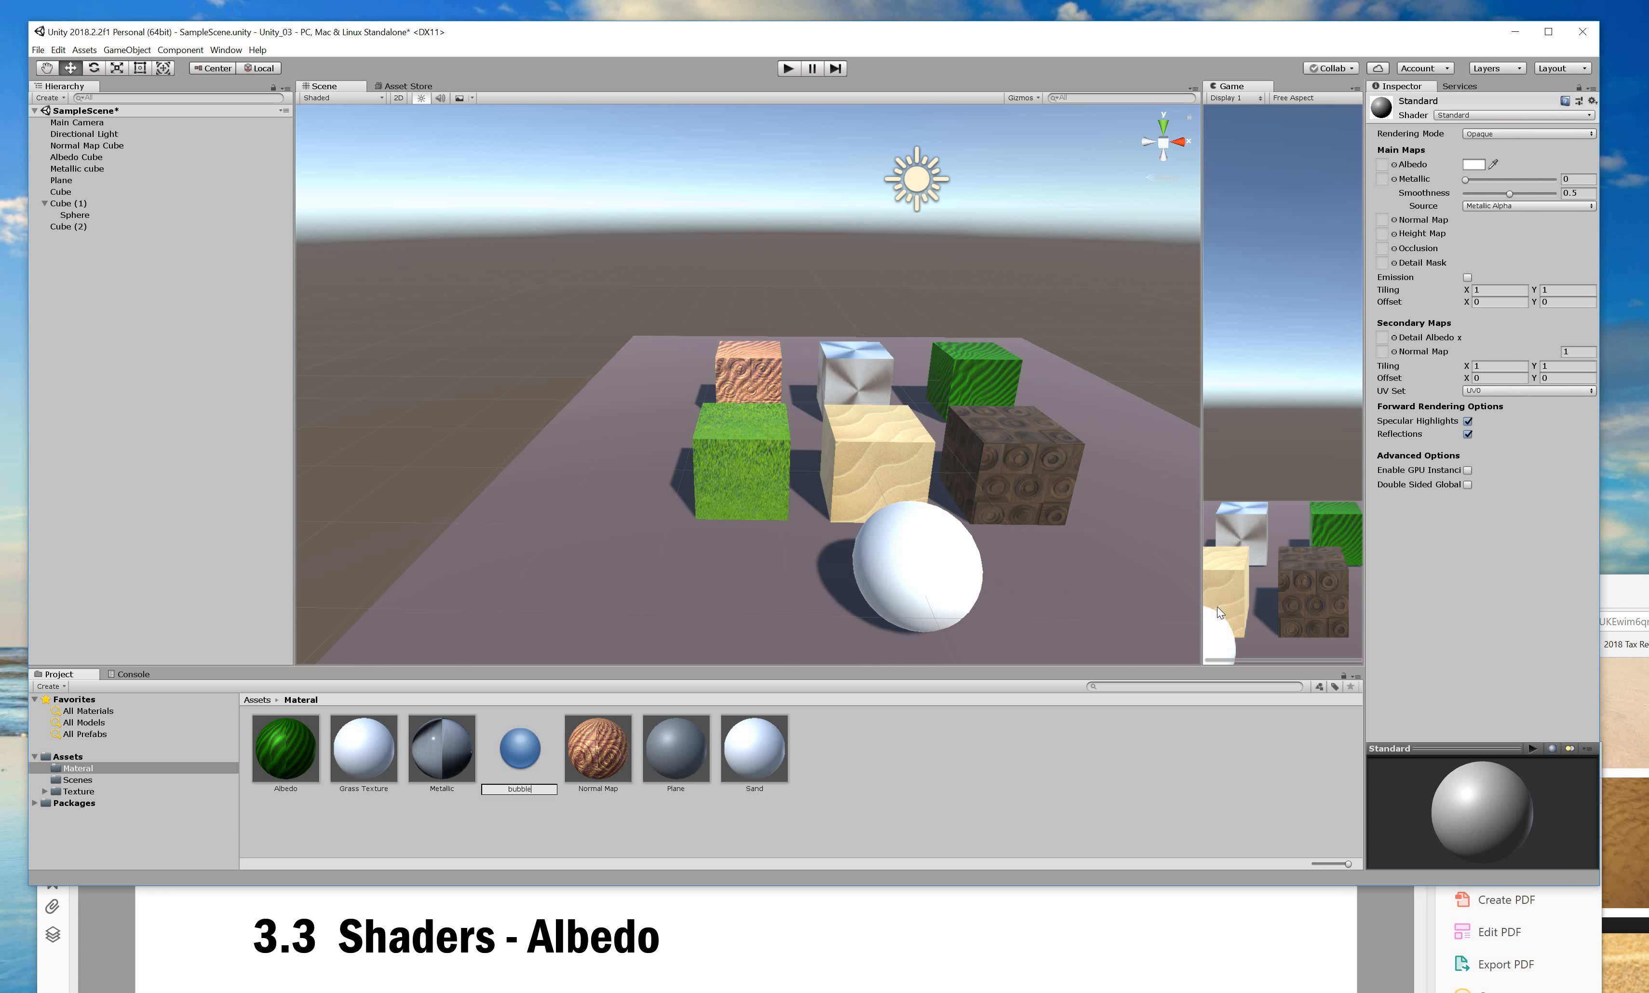
pyautogui.press('Return')
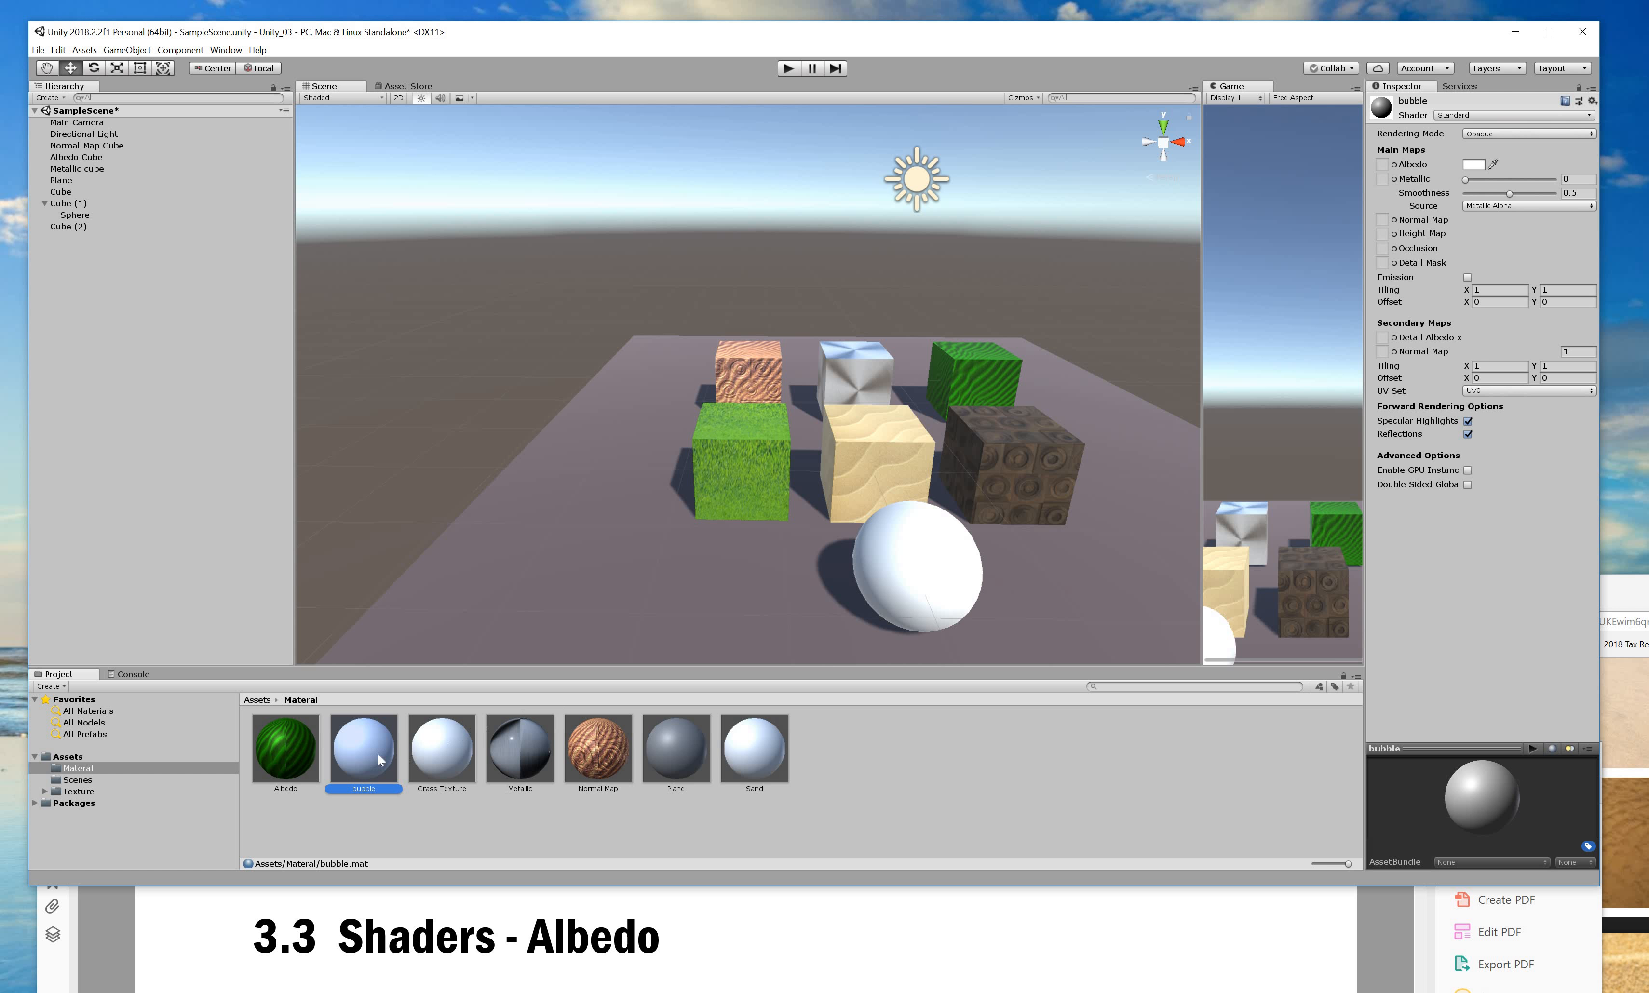
pyautogui.click(931, 570)
pyautogui.click(932, 574)
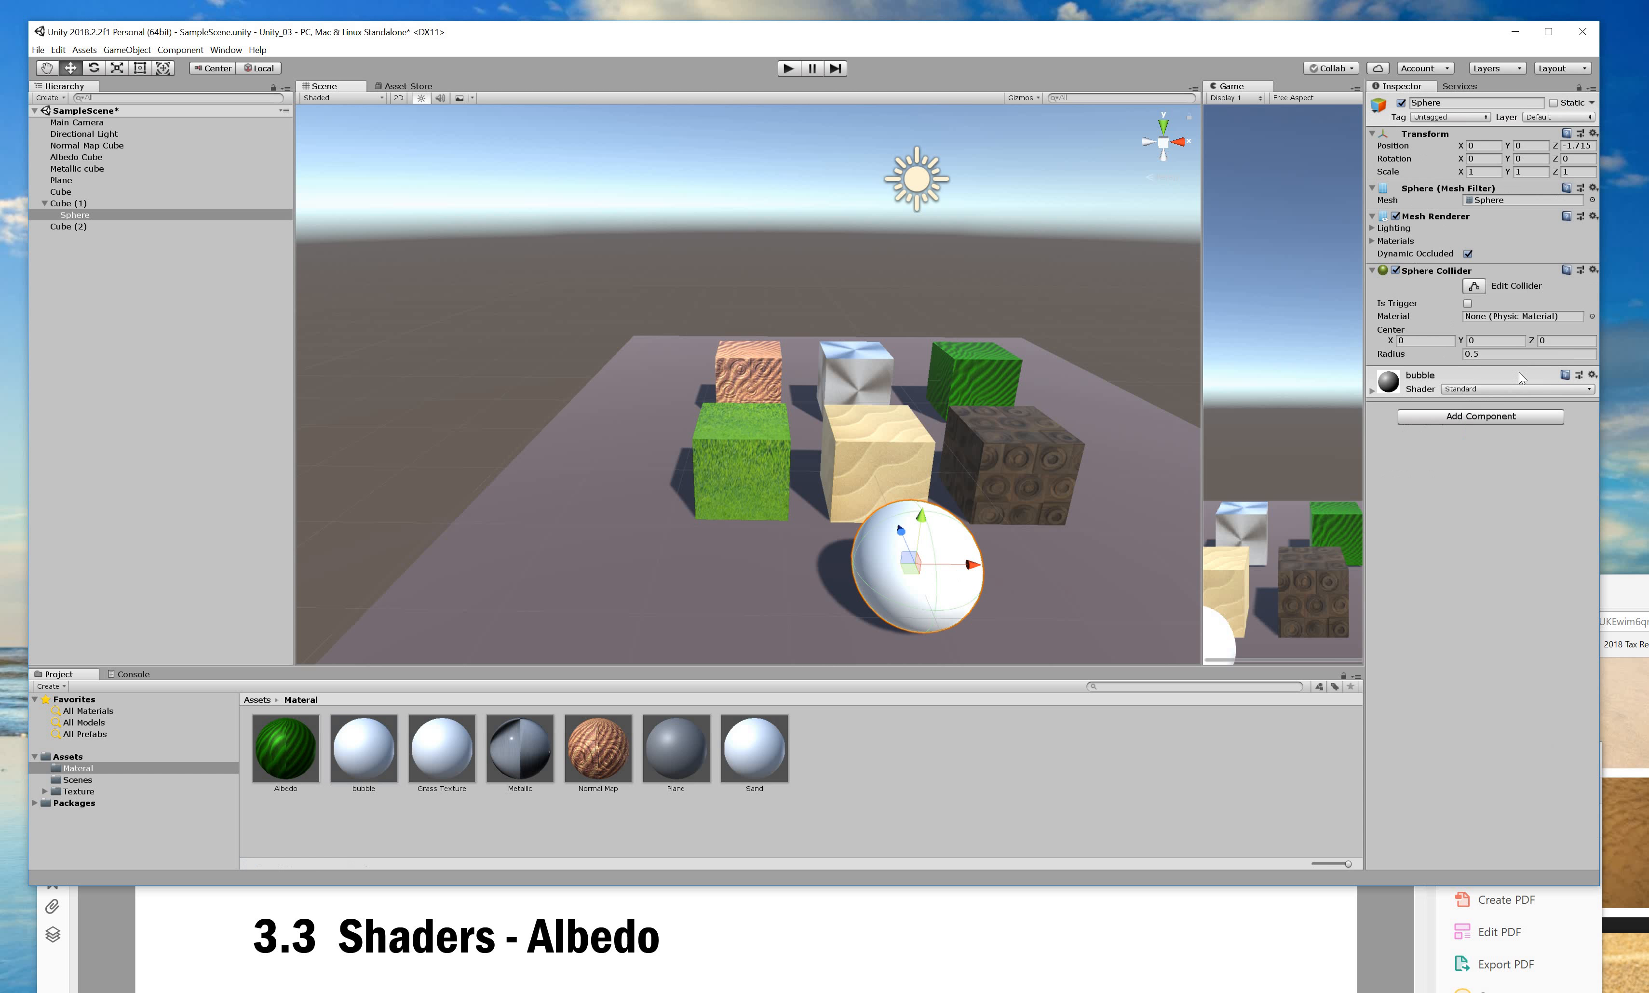
# Set the bubble material's smoothness source to Albedo Alpha and its Smoothness to 1.
pyautogui.click(1373, 391)
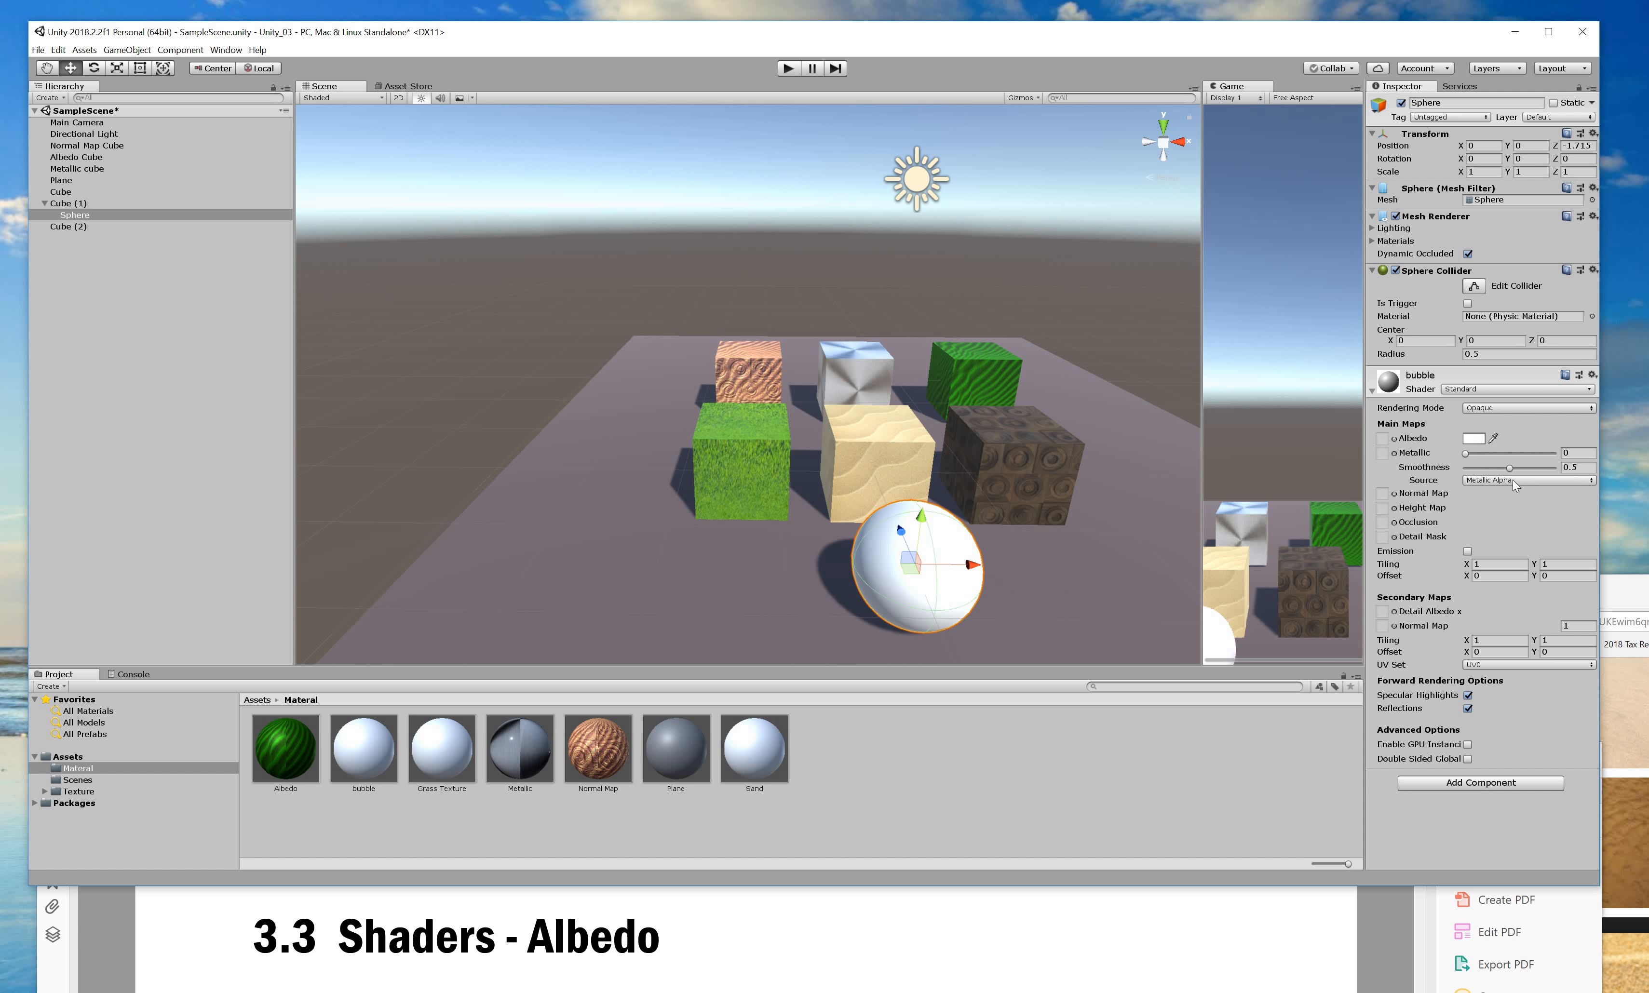
pyautogui.click(1476, 440)
pyautogui.click(1497, 481)
pyautogui.click(1529, 480)
pyautogui.click(1499, 494)
pyautogui.moveTo(1509, 468); pyautogui.dragTo(1560, 469)
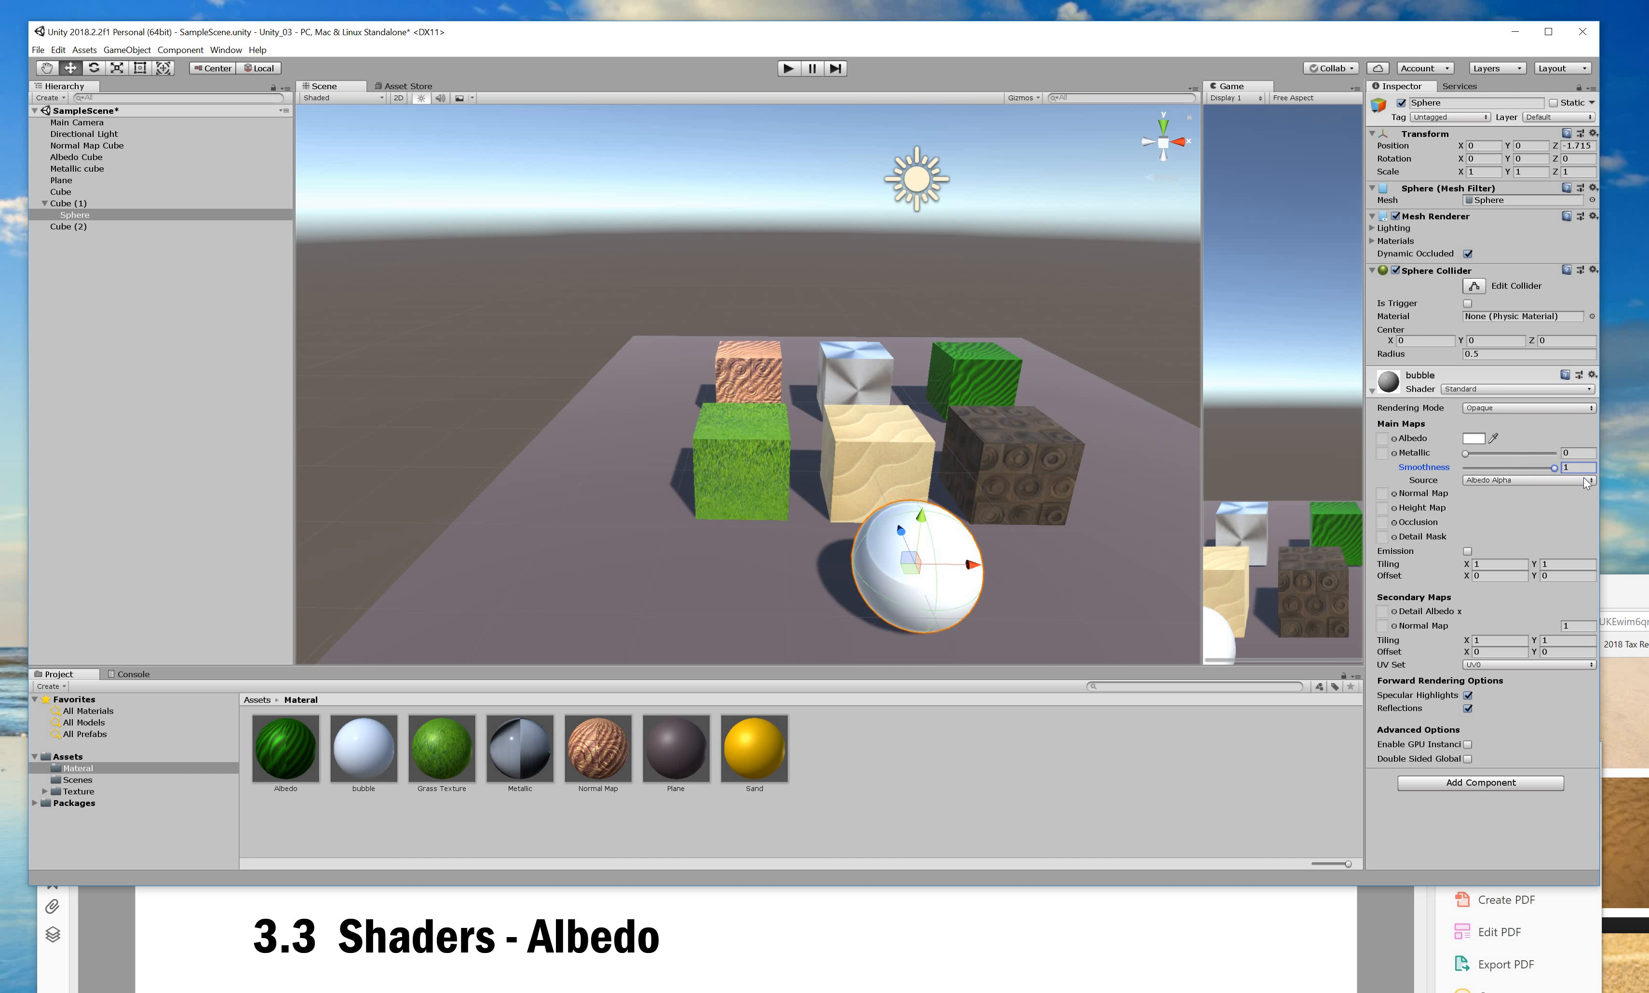
pyautogui.click(1586, 481)
pyautogui.click(1473, 454)
pyautogui.click(1473, 440)
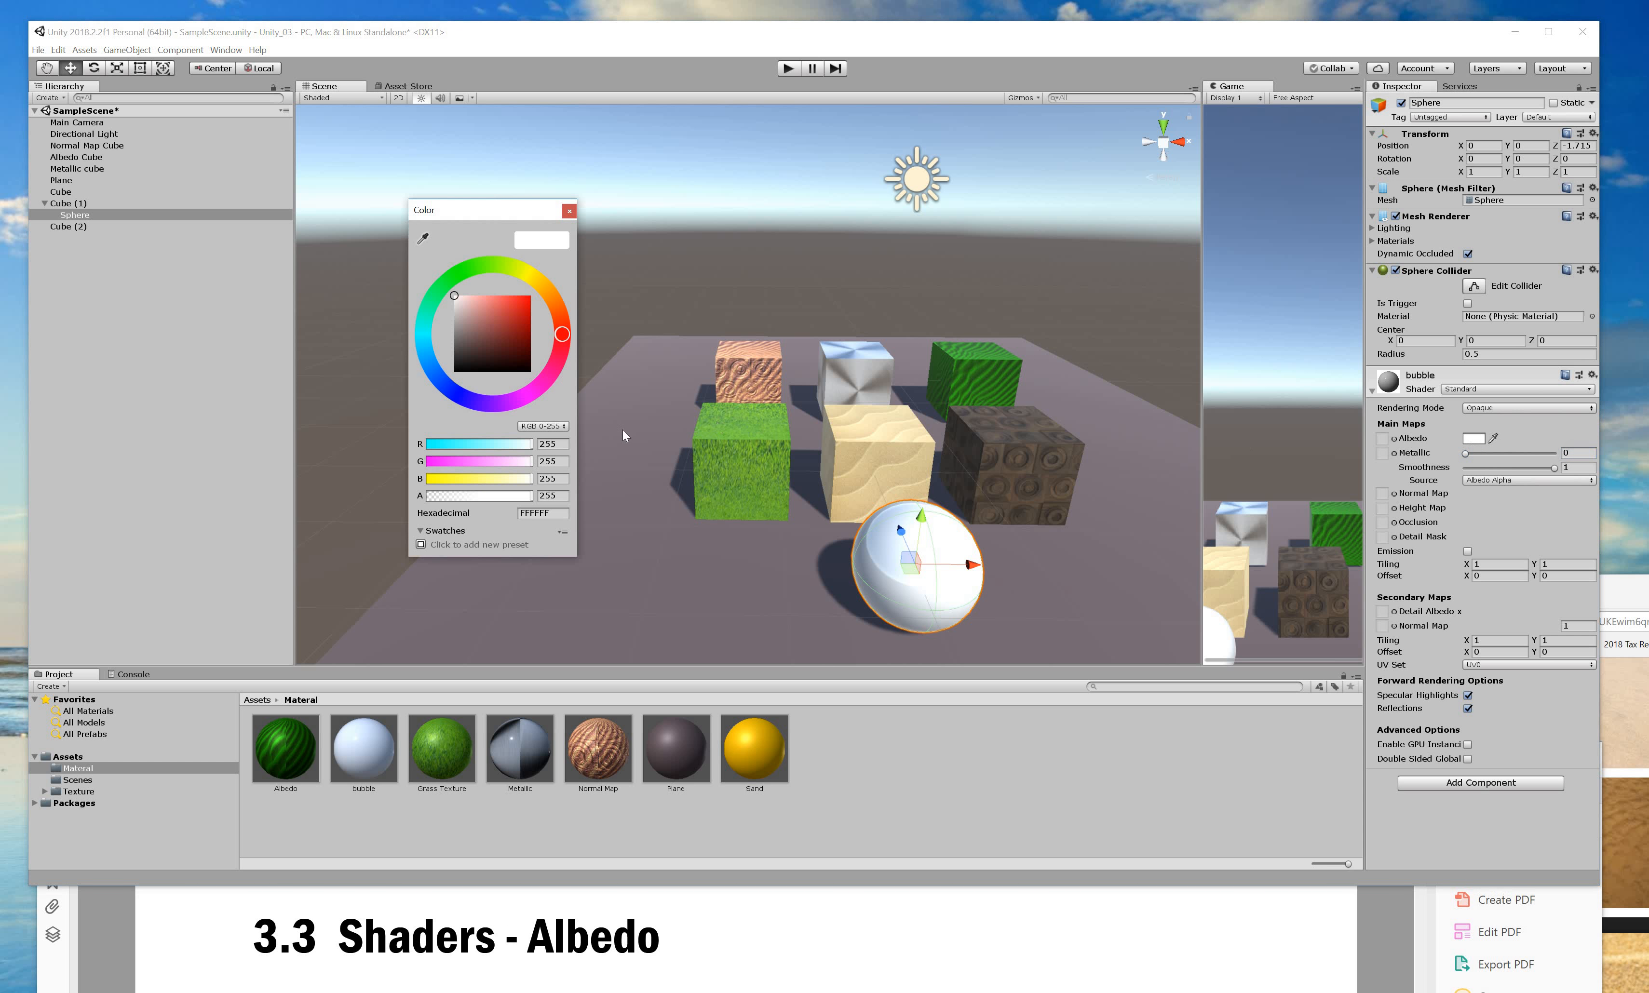
# Set the bubble albedo alpha to 0 and save that transparent colour as a swatch.
pyautogui.moveTo(448, 500); pyautogui.dragTo(421, 502)
pyautogui.click(449, 533)
pyautogui.click(449, 533)
pyautogui.click(888, 543)
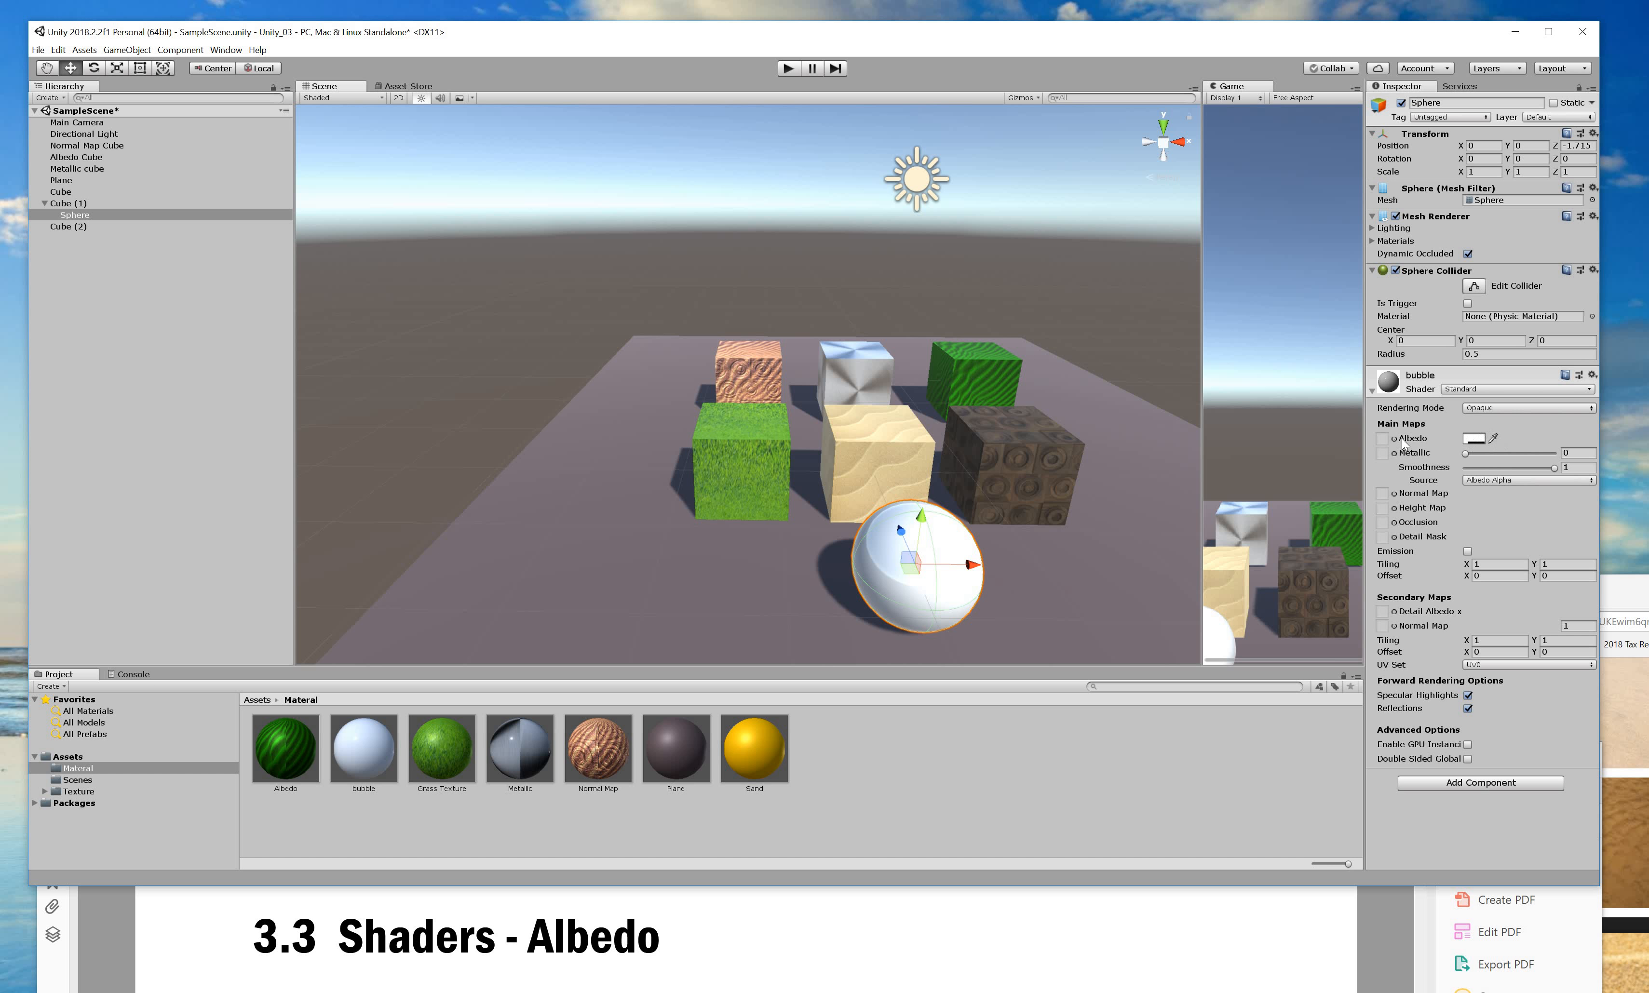
pyautogui.click(1473, 438)
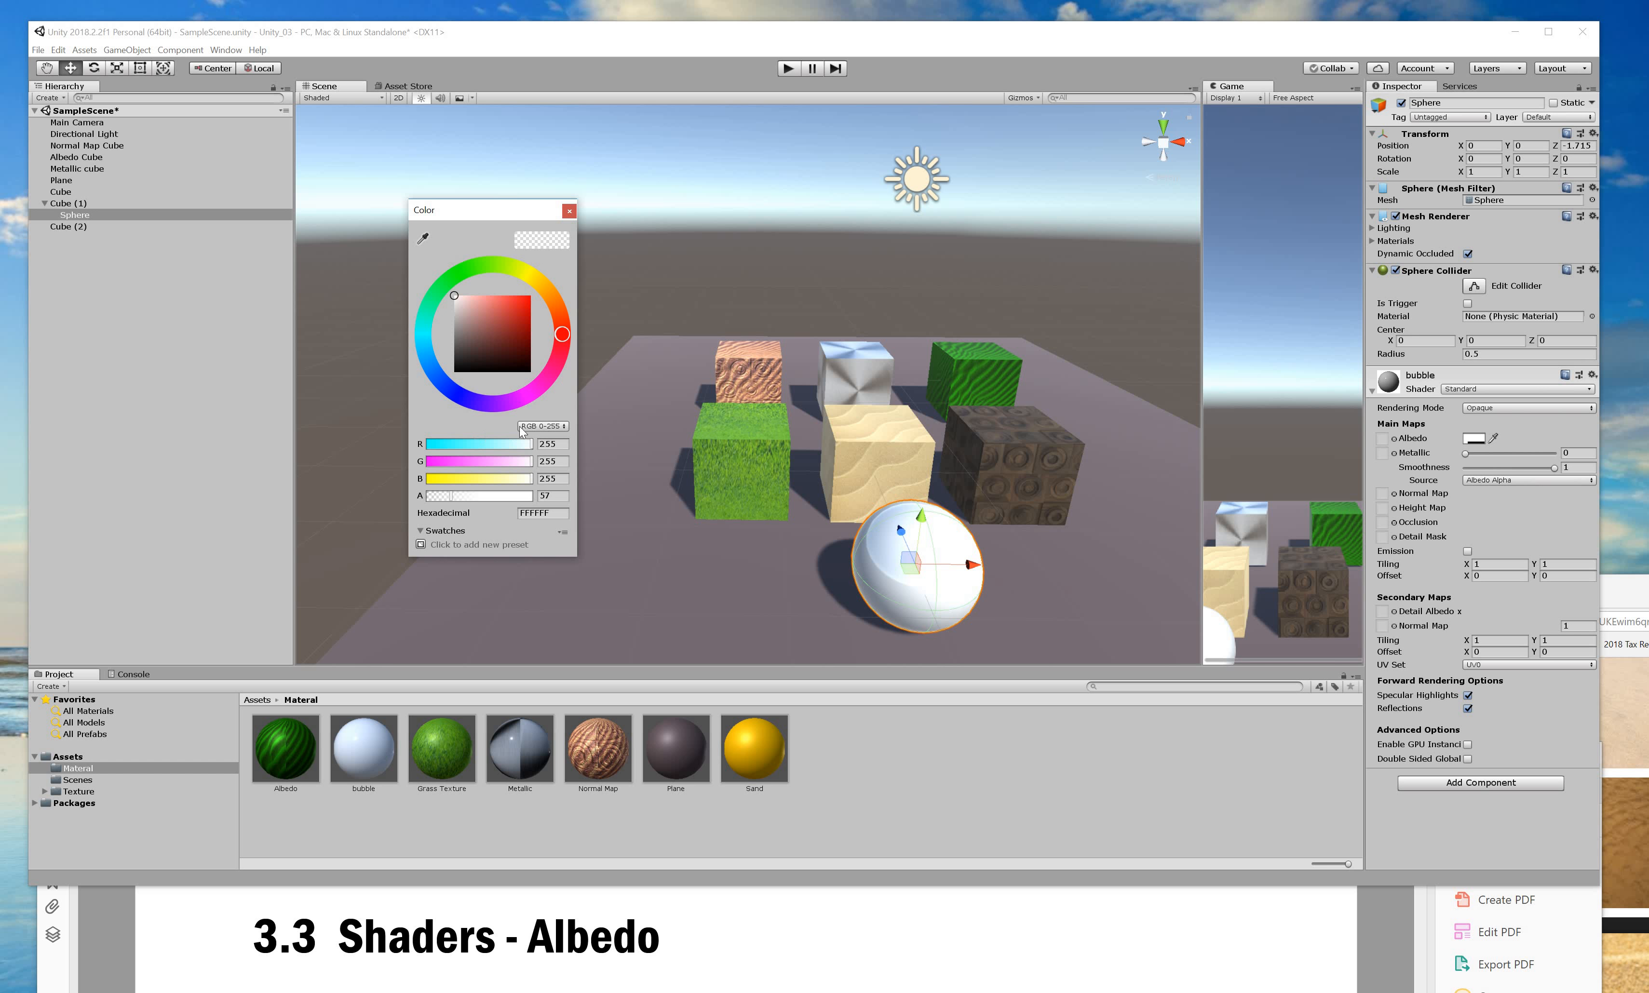
pyautogui.moveTo(451, 497)
pyautogui.mouseDown()
pyautogui.moveTo(478, 496)
pyautogui.moveTo(423, 497)
pyautogui.mouseUp()
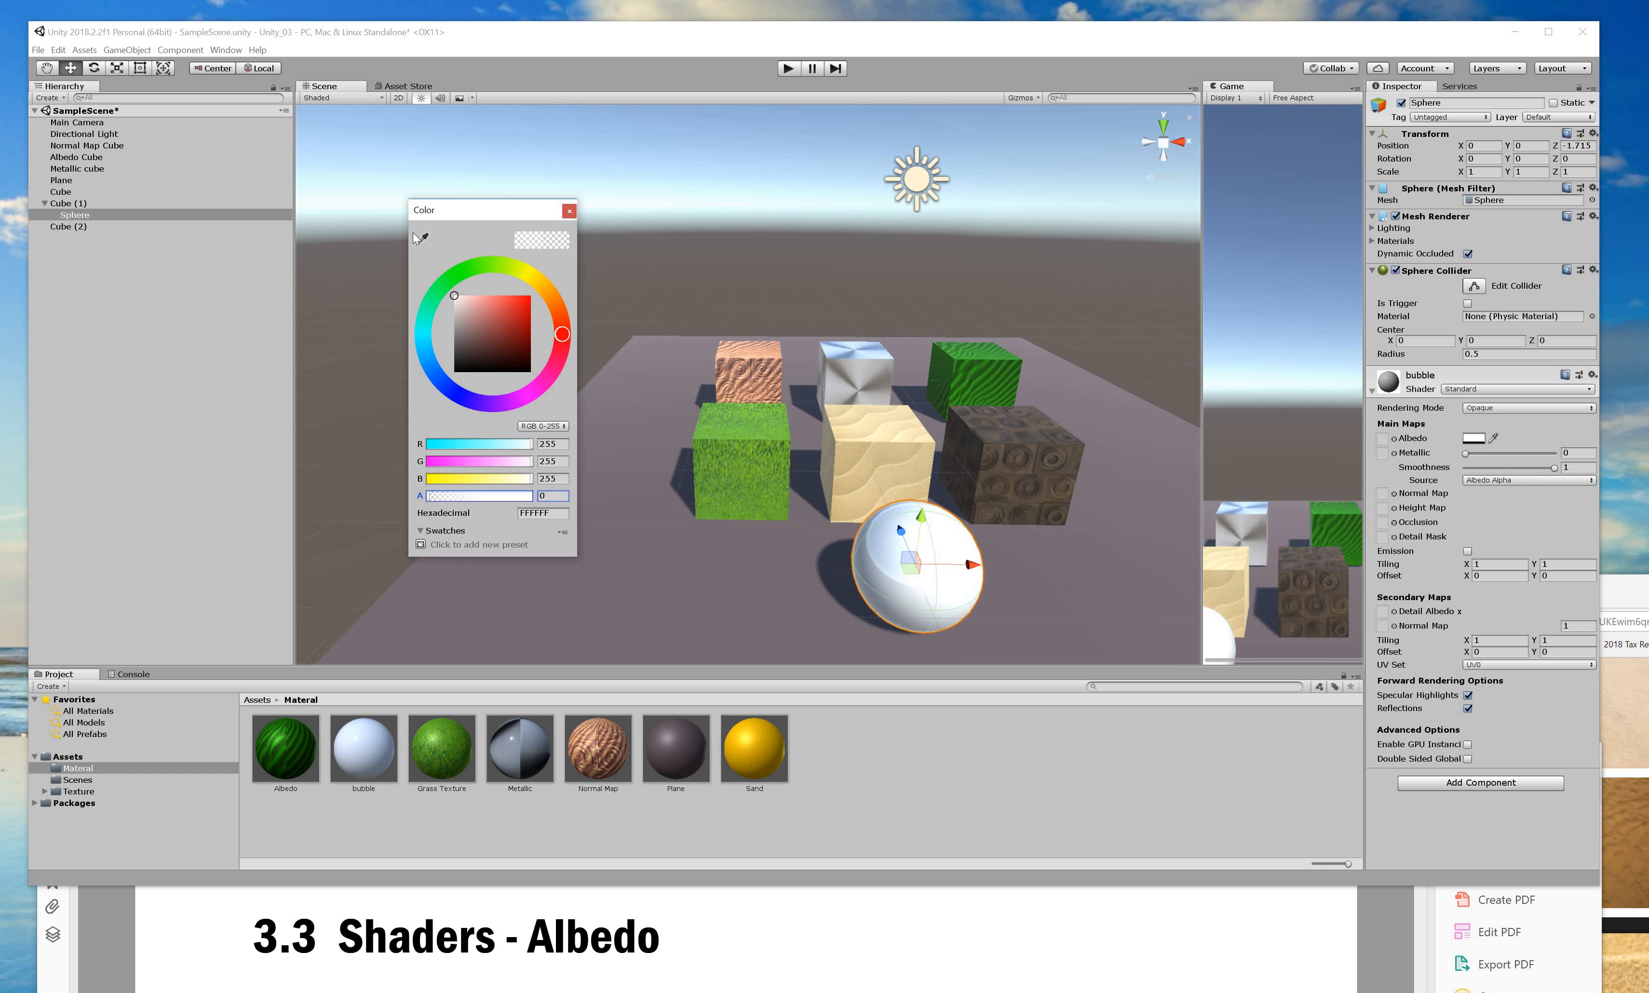
pyautogui.click(421, 544)
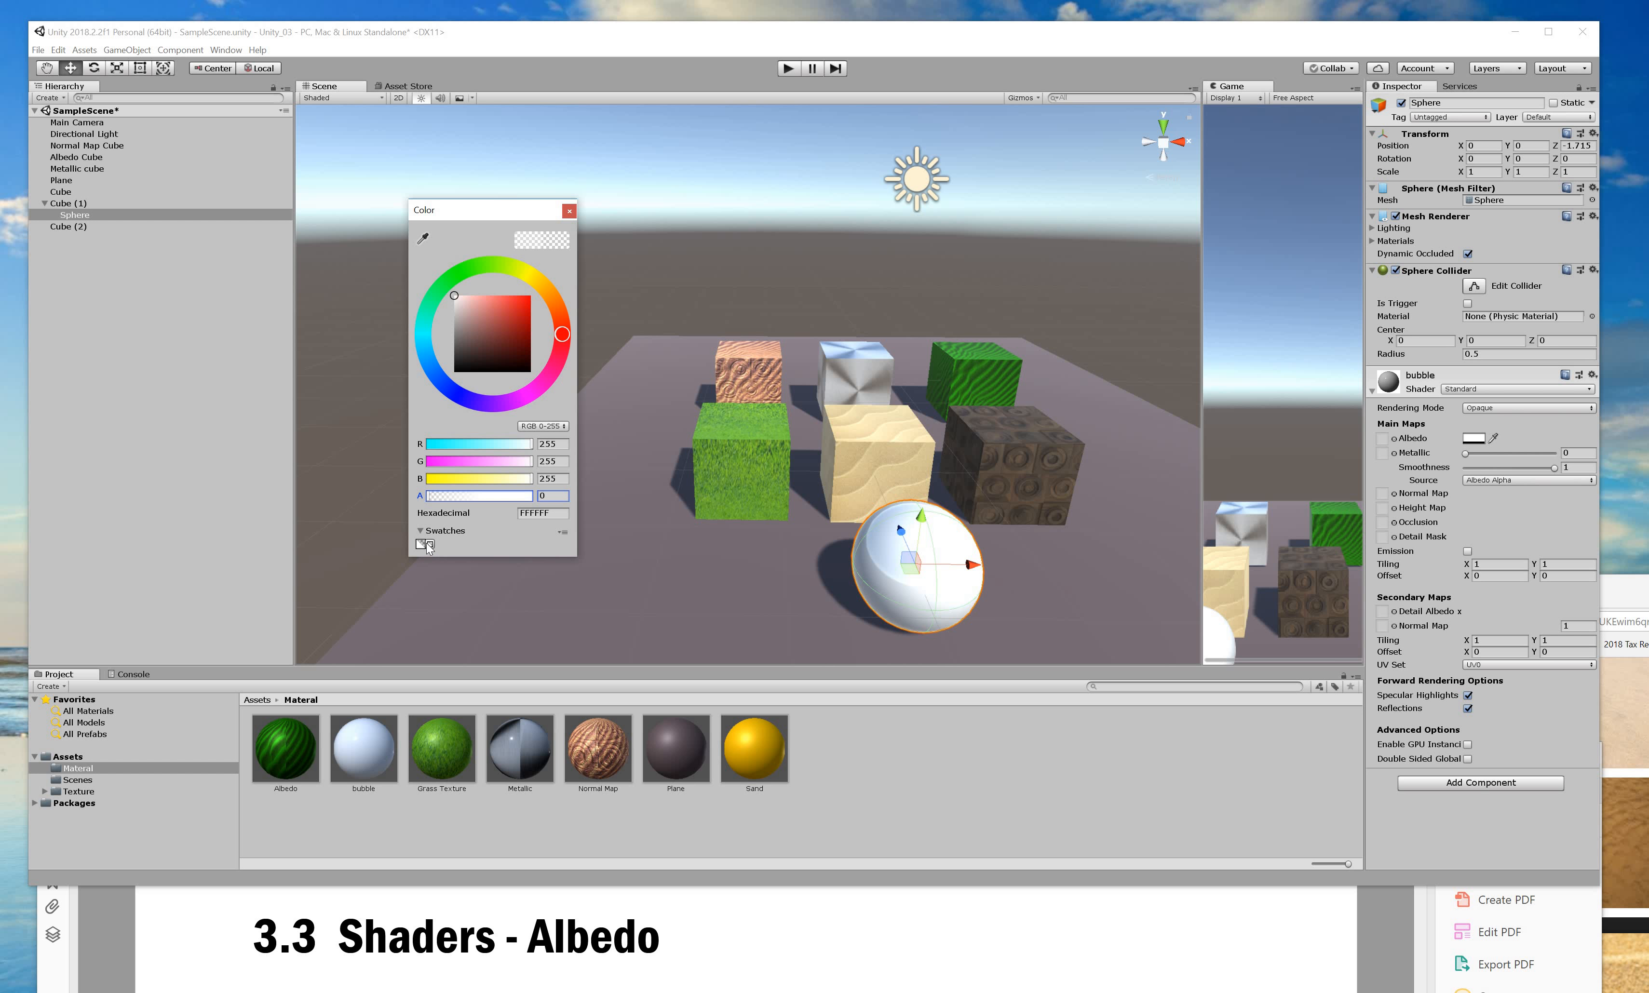
pyautogui.click(882, 579)
# Move the sphere to the plane's left edge at X position -4.75.
pyautogui.click(982, 576)
pyautogui.moveTo(982, 570); pyautogui.dragTo(388, 545)
pyautogui.moveTo(543, 545); pyautogui.dragTo(553, 546)
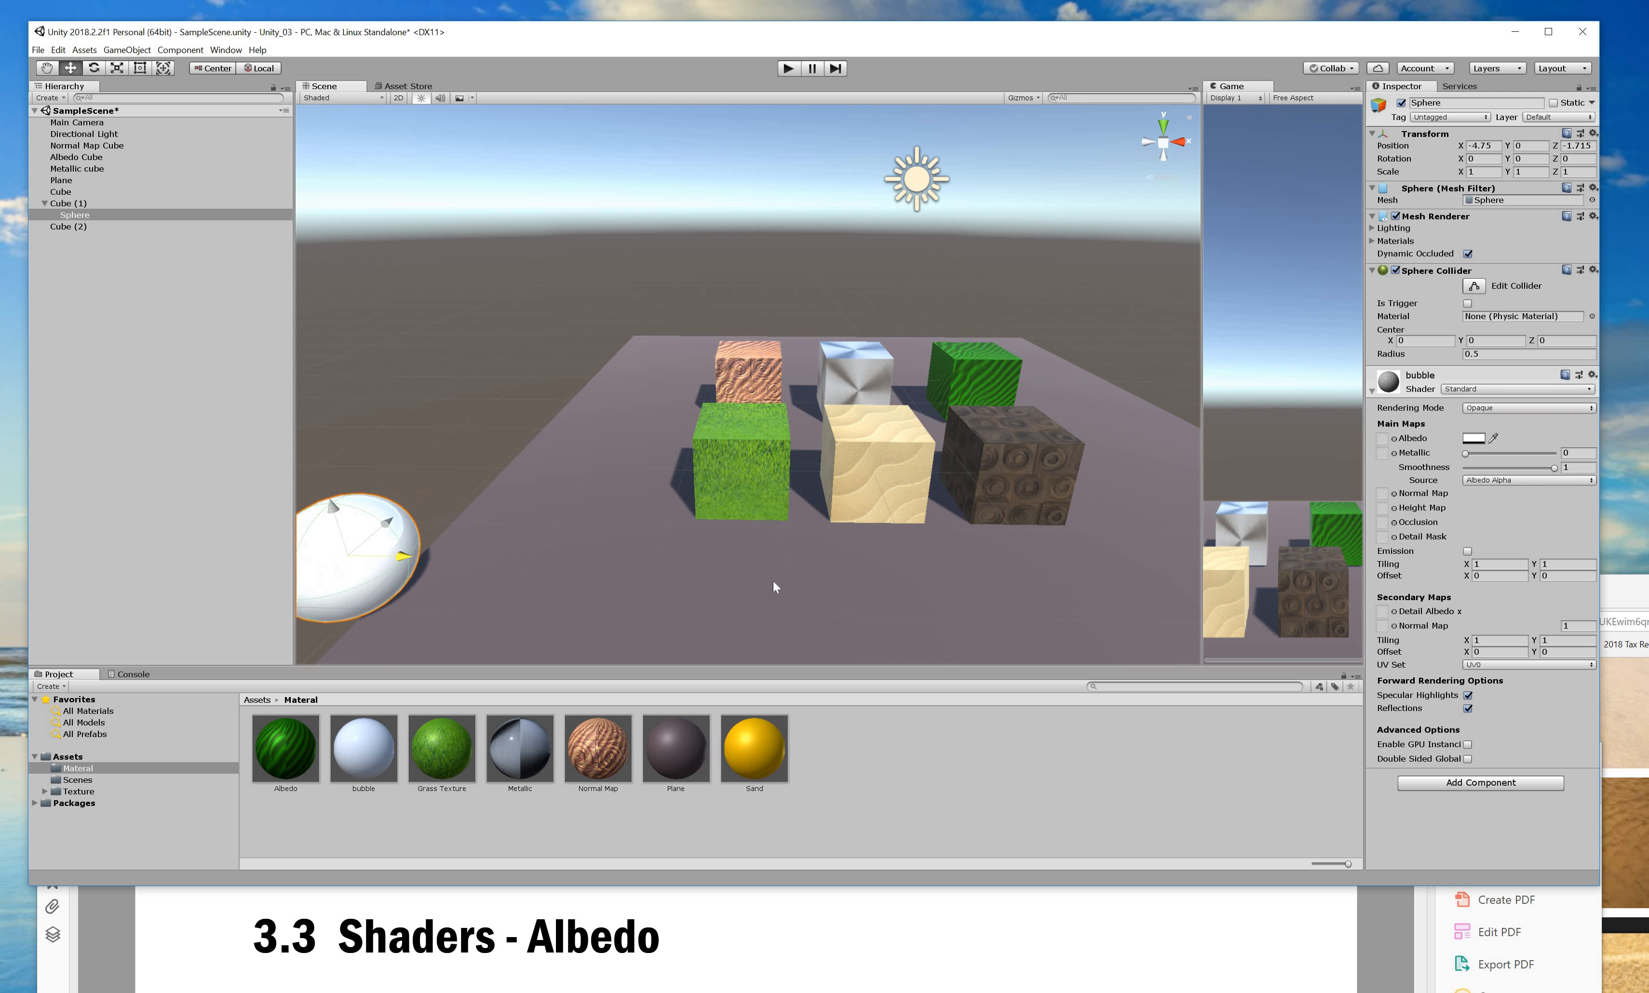
# Reselect the sphere and widen the Game view beside the Scene view.
pyautogui.moveTo(813, 590); pyautogui.dragTo(652, 575)
pyautogui.press('super')
pyautogui.click(507, 524)
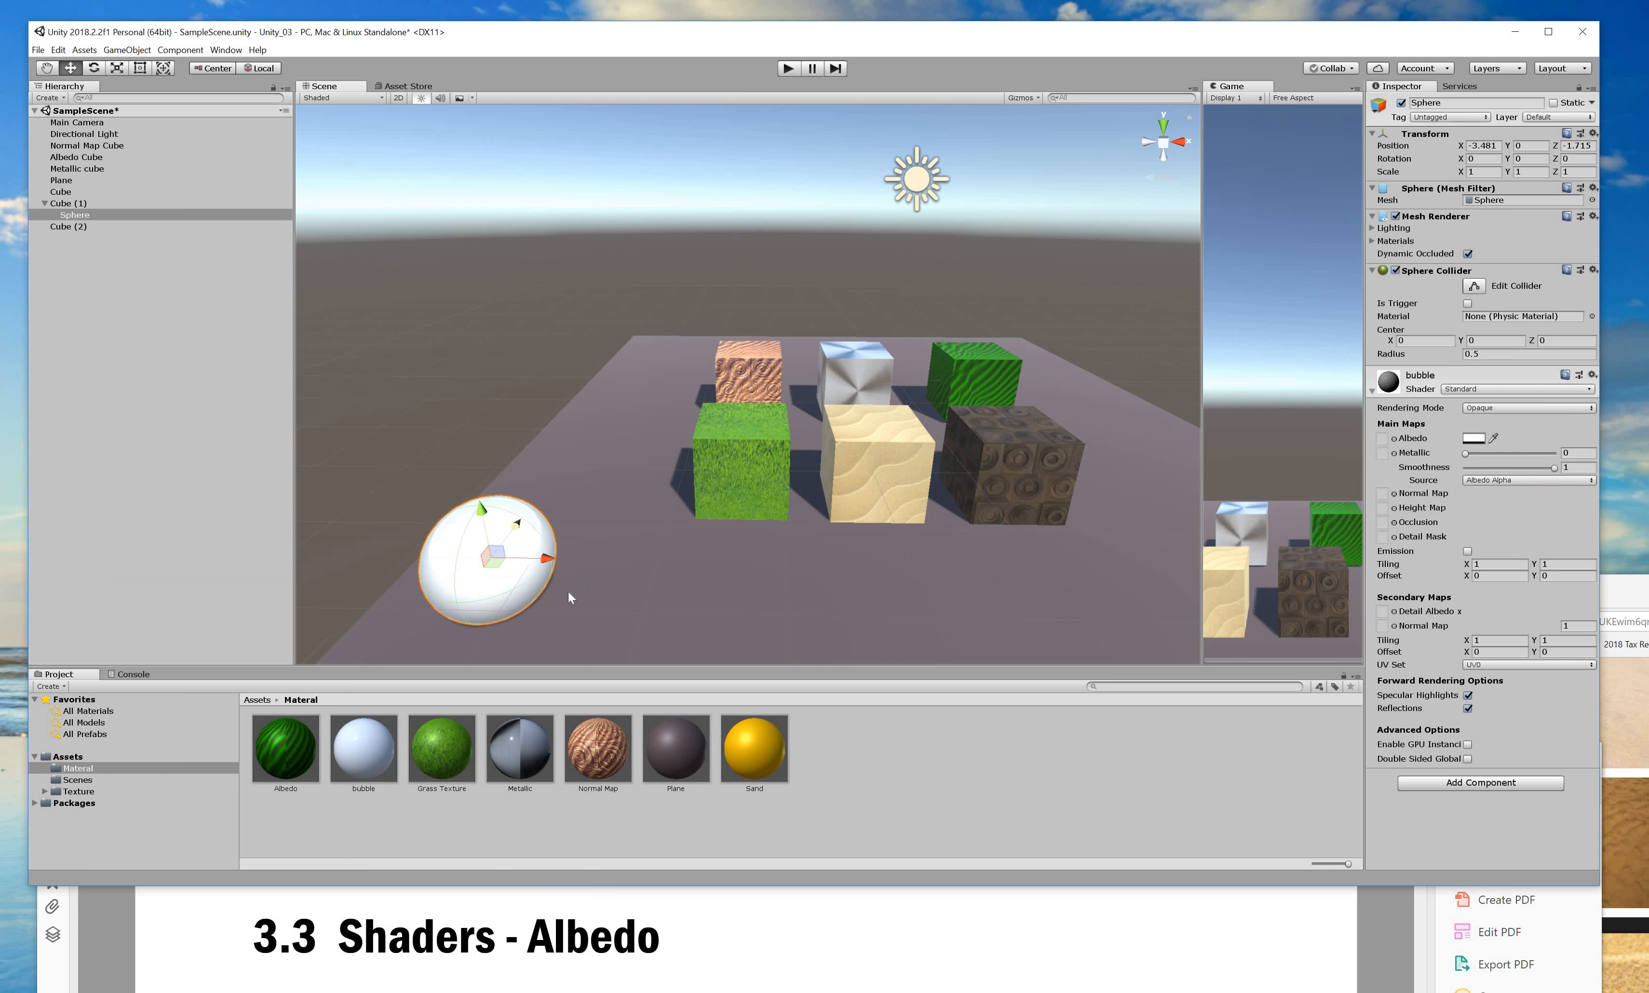
pyautogui.keyDown('alt'); pyautogui.moveTo(797, 560); pyautogui.dragTo(812, 114); pyautogui.keyUp('alt')
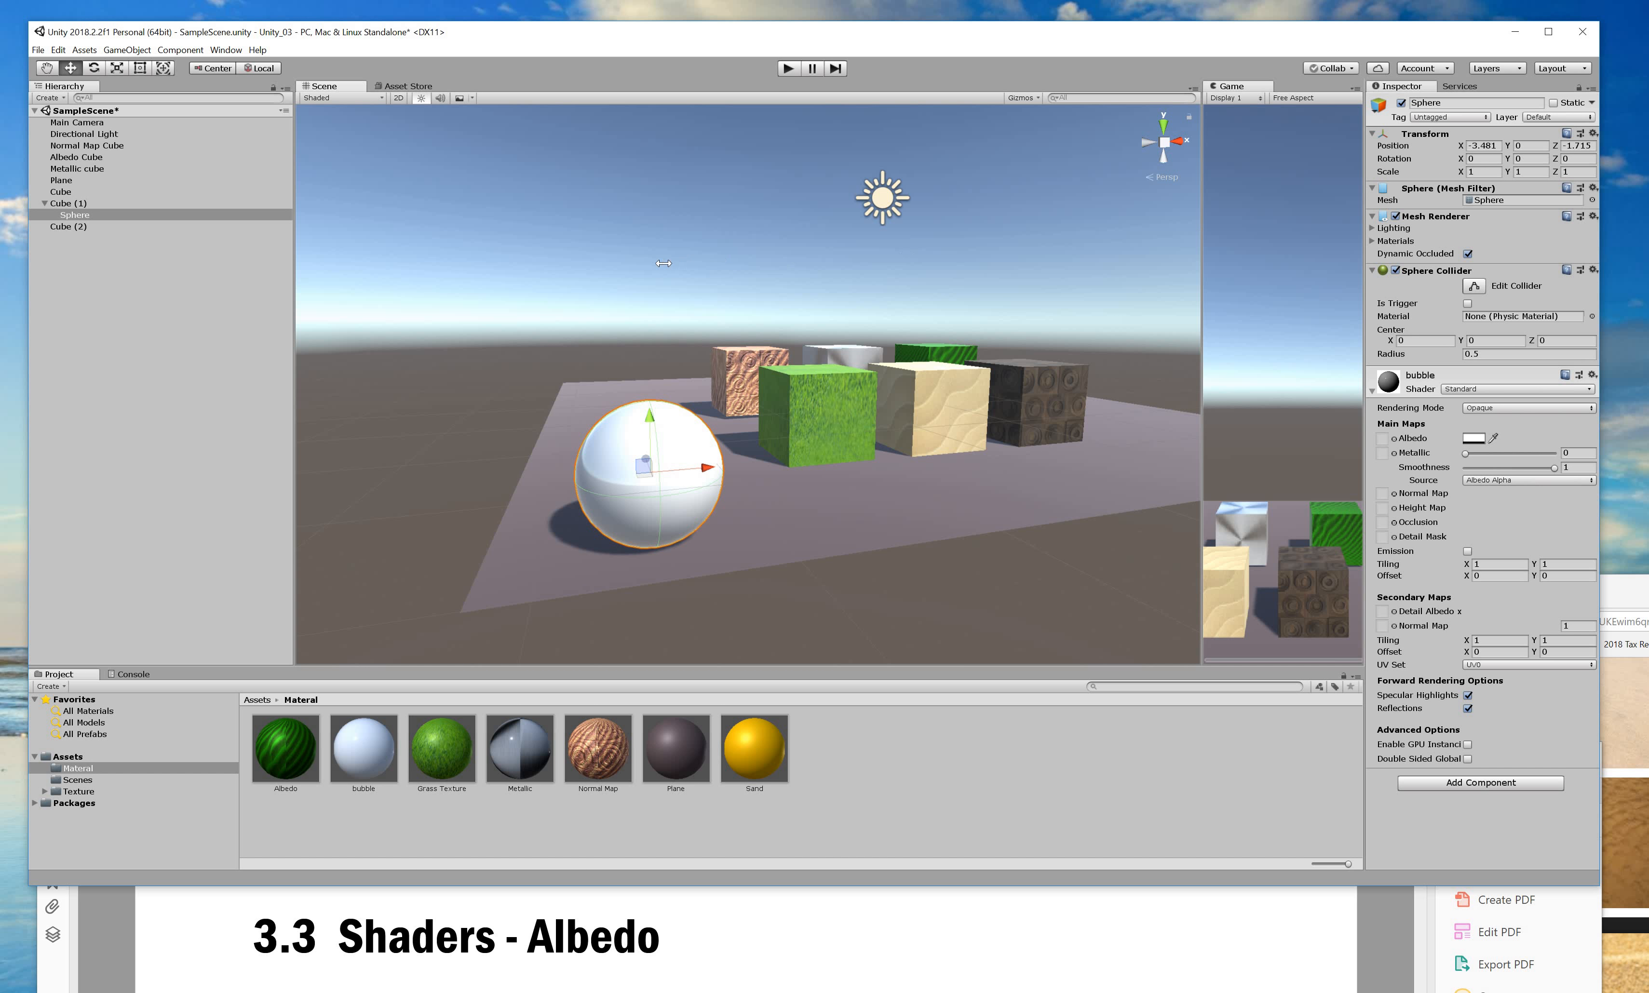
pyautogui.moveTo(663, 263); pyautogui.dragTo(661, 264)
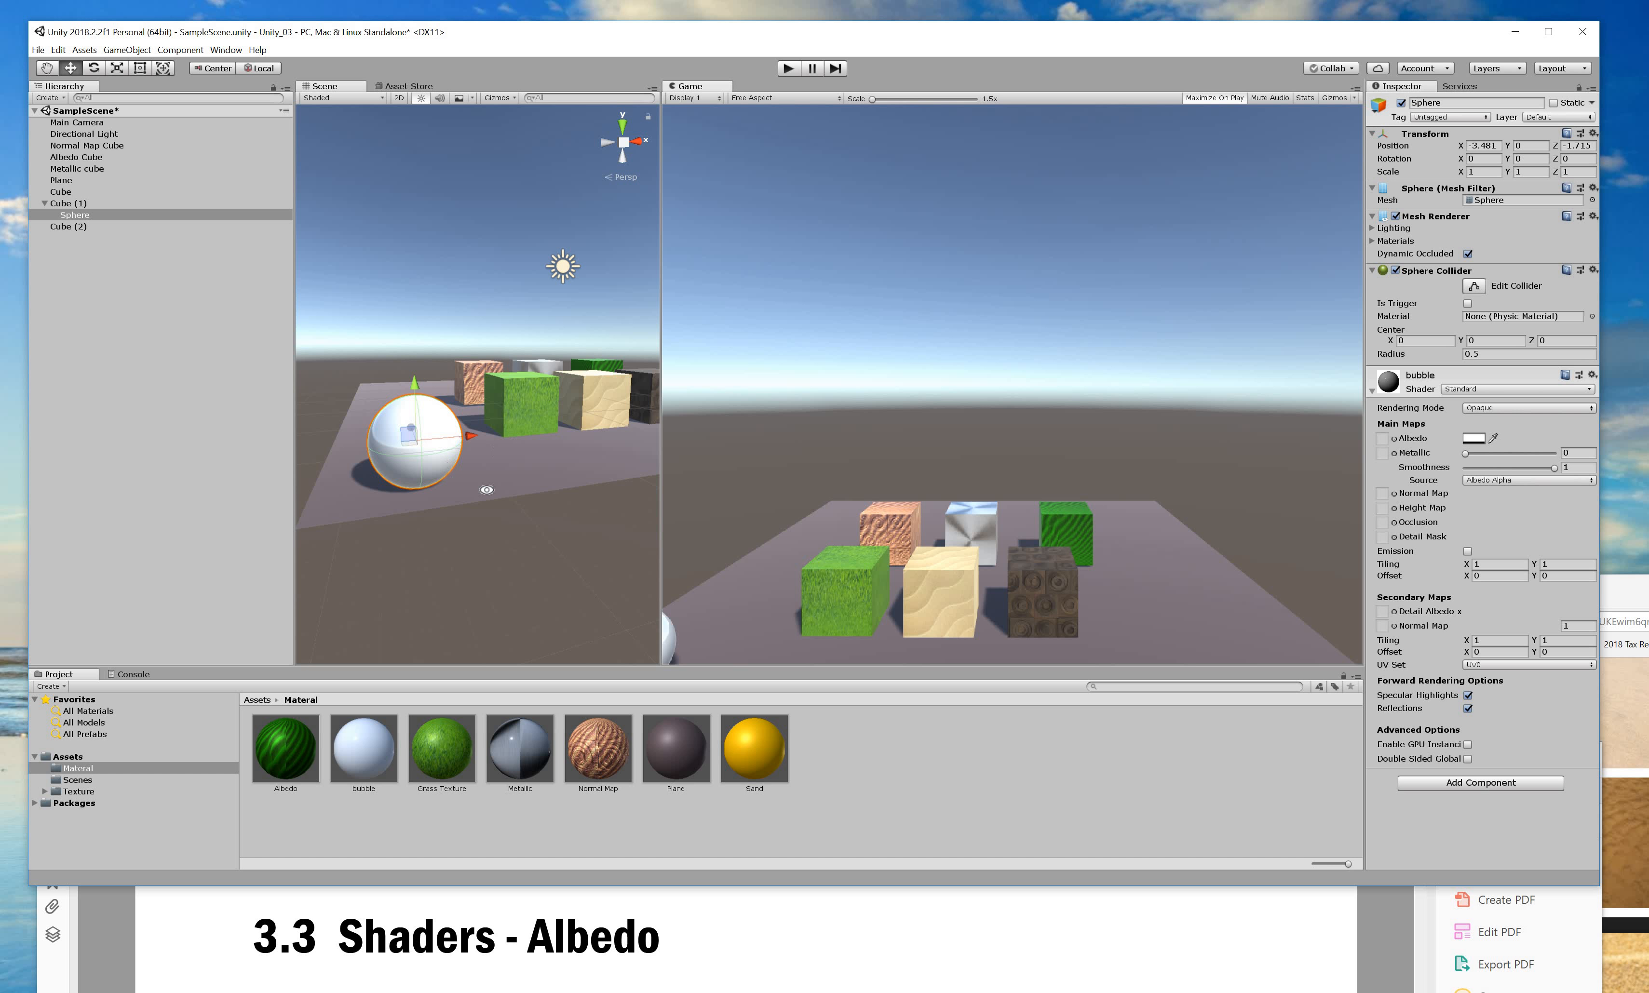
# Place the sphere beside the grass cube at X -2.89, Z 0.38 and test-run the scene.
pyautogui.keyDown('alt'); pyautogui.moveTo(323, 376); pyautogui.dragTo(496, 407); pyautogui.keyUp('alt')
pyautogui.moveTo(573, 464); pyautogui.dragTo(414, 413)
pyautogui.keyDown('alt'); pyautogui.moveTo(539, 407); pyautogui.dragTo(421, 465); pyautogui.keyUp('alt')
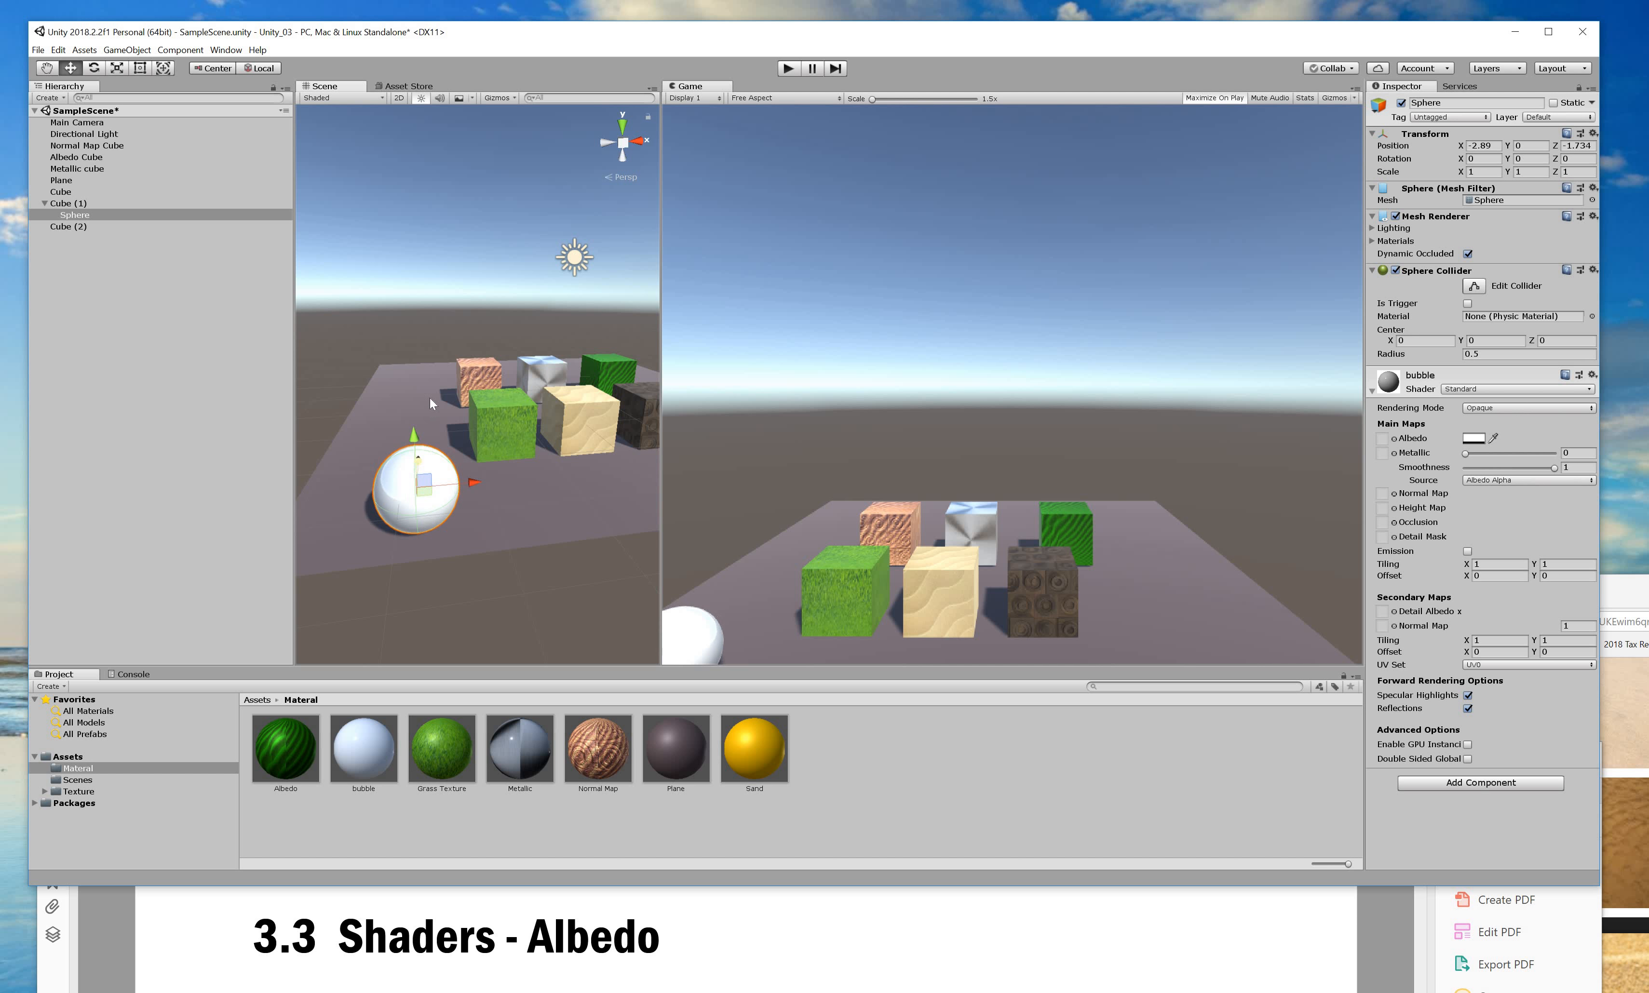
pyautogui.moveTo(429, 380); pyautogui.dragTo(789, 70)
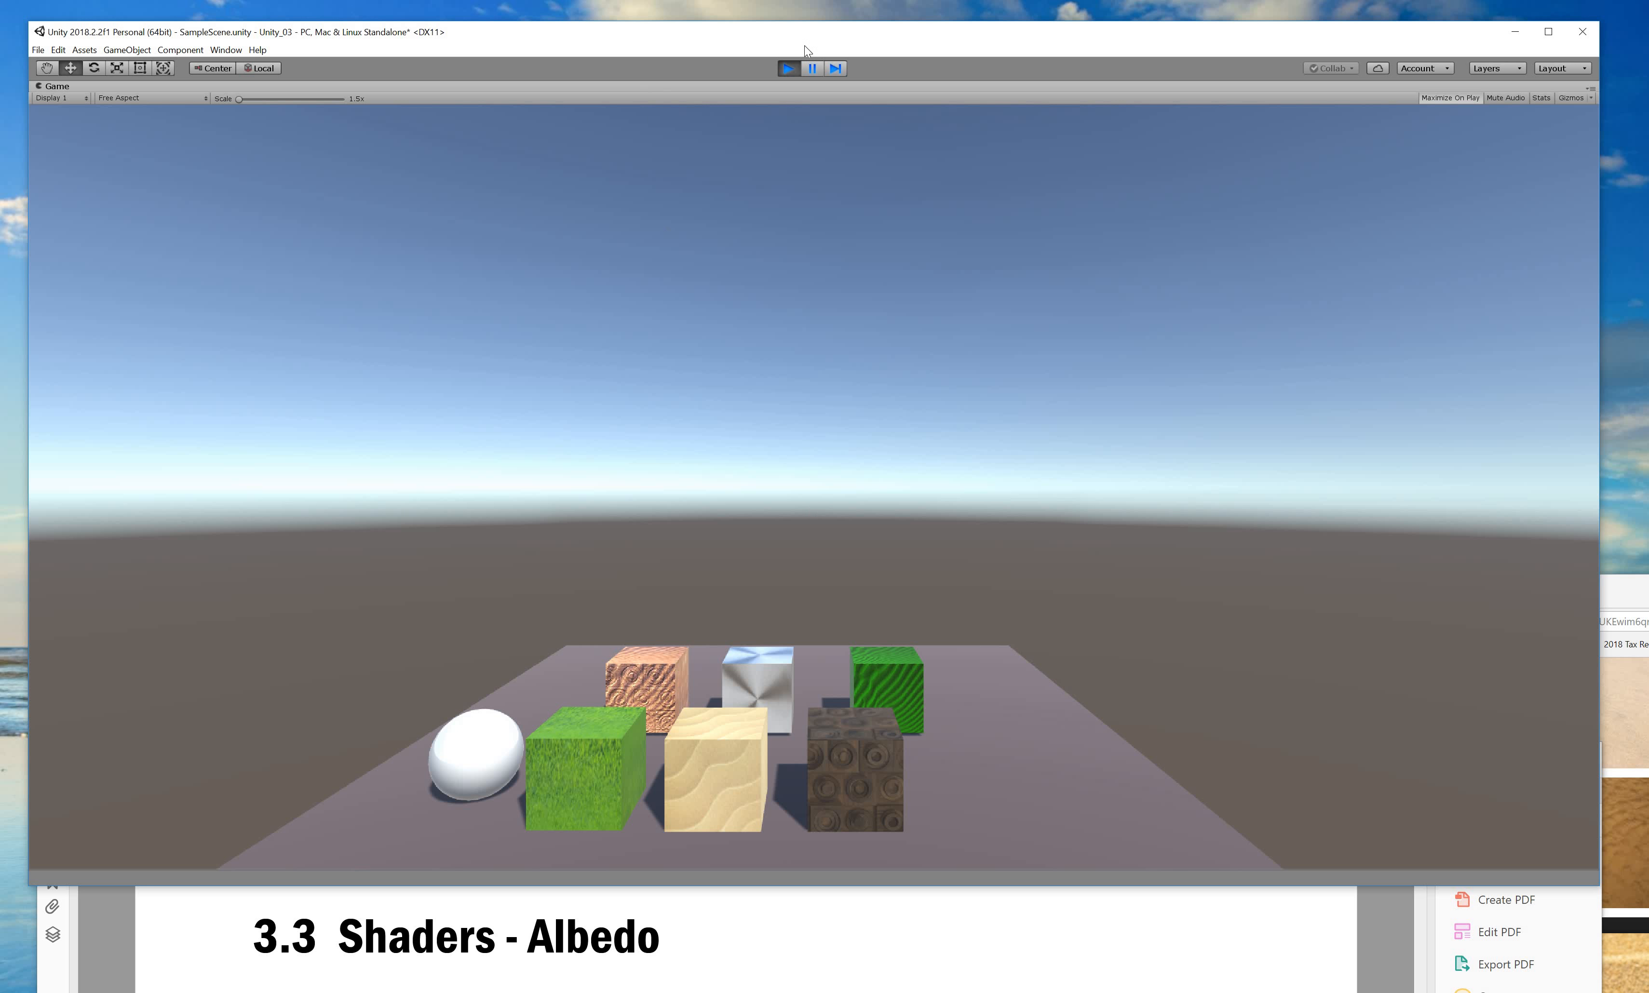
pyautogui.click(795, 71)
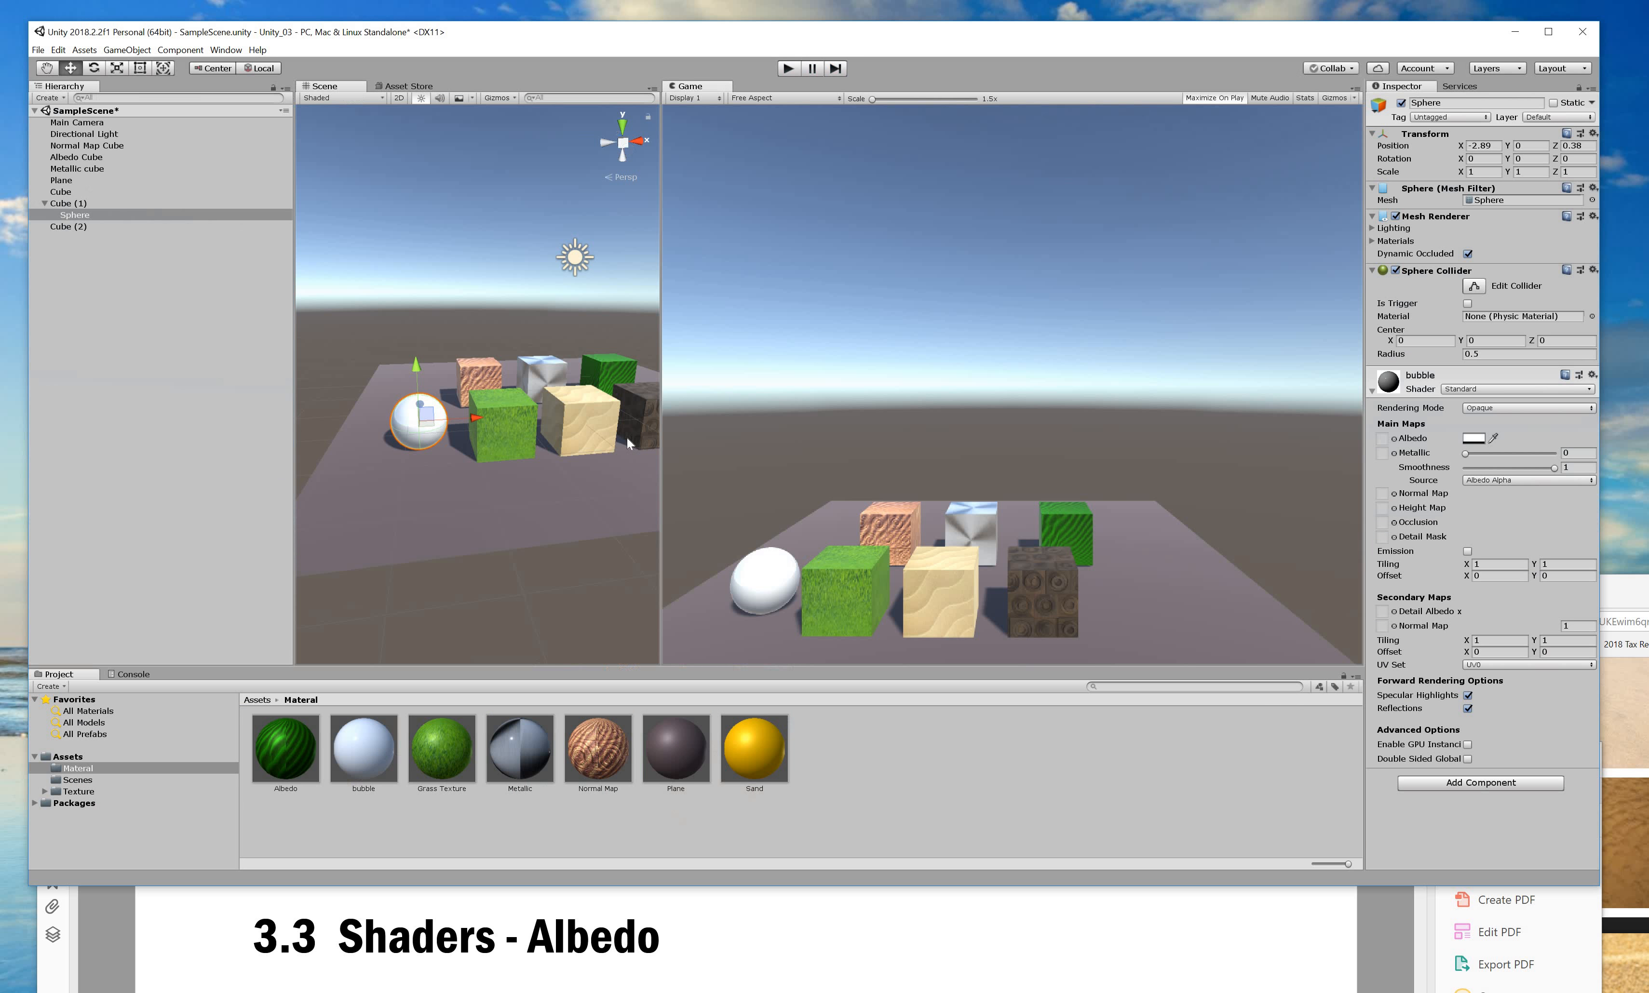
pyautogui.click(474, 928)
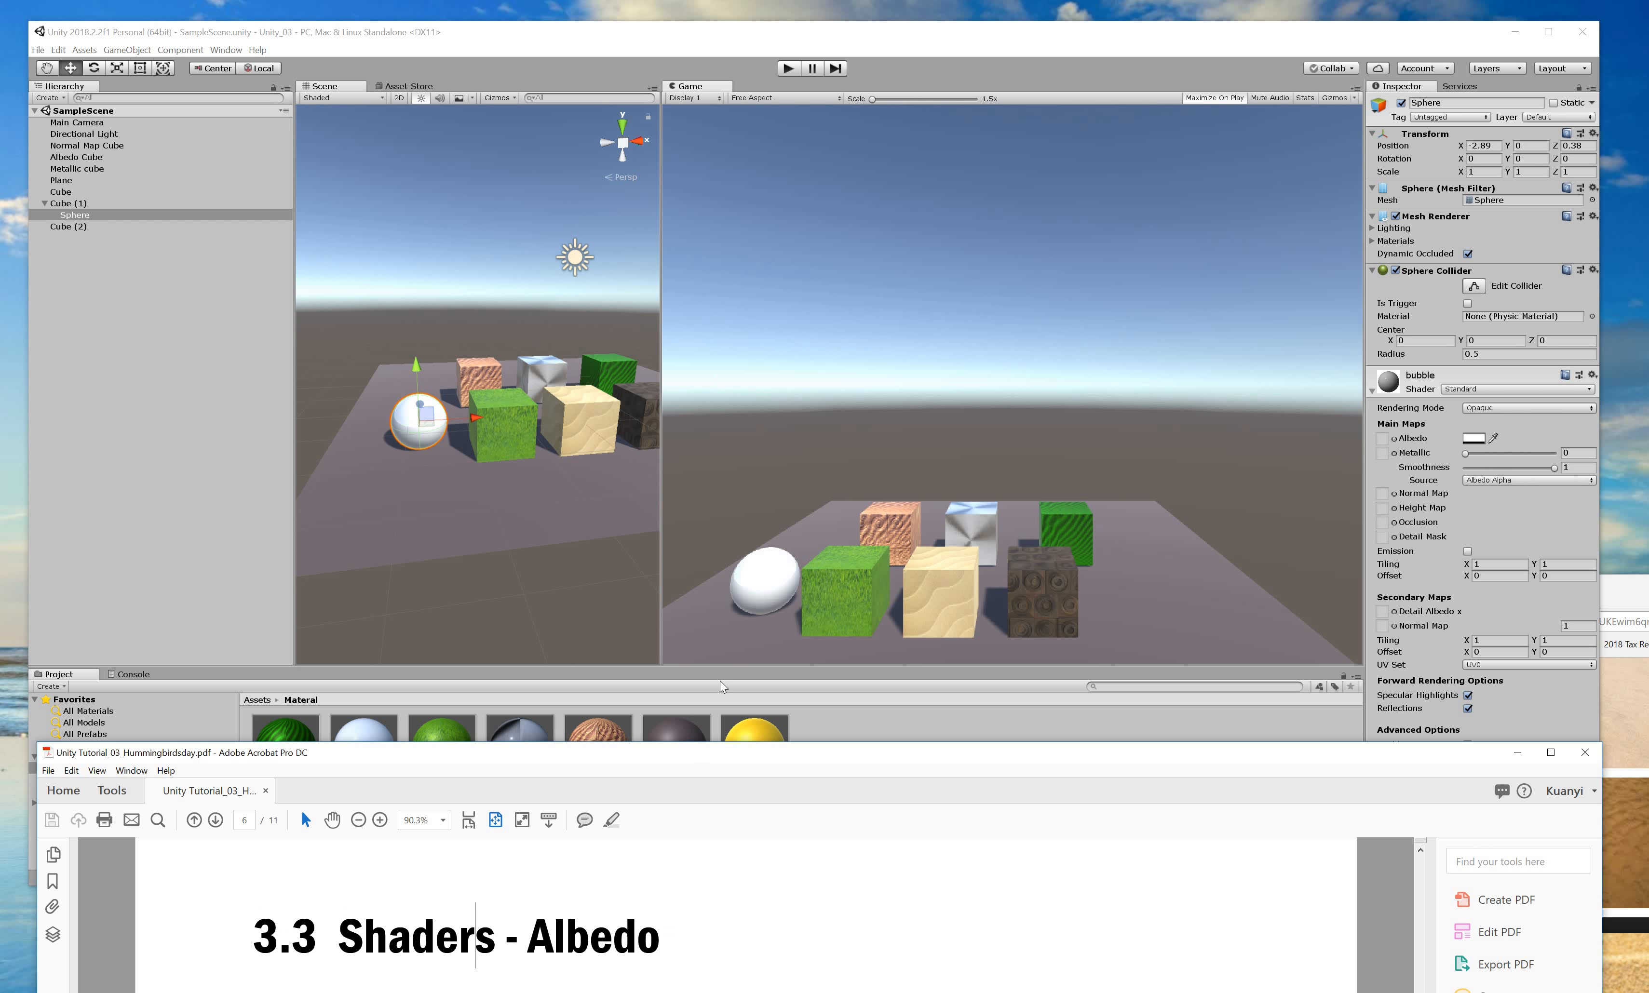
# Read tutorial page 6, '3.3 Shaders - Albedo', then bring Unity back in front.
pyautogui.moveTo(704, 753); pyautogui.dragTo(732, 37)
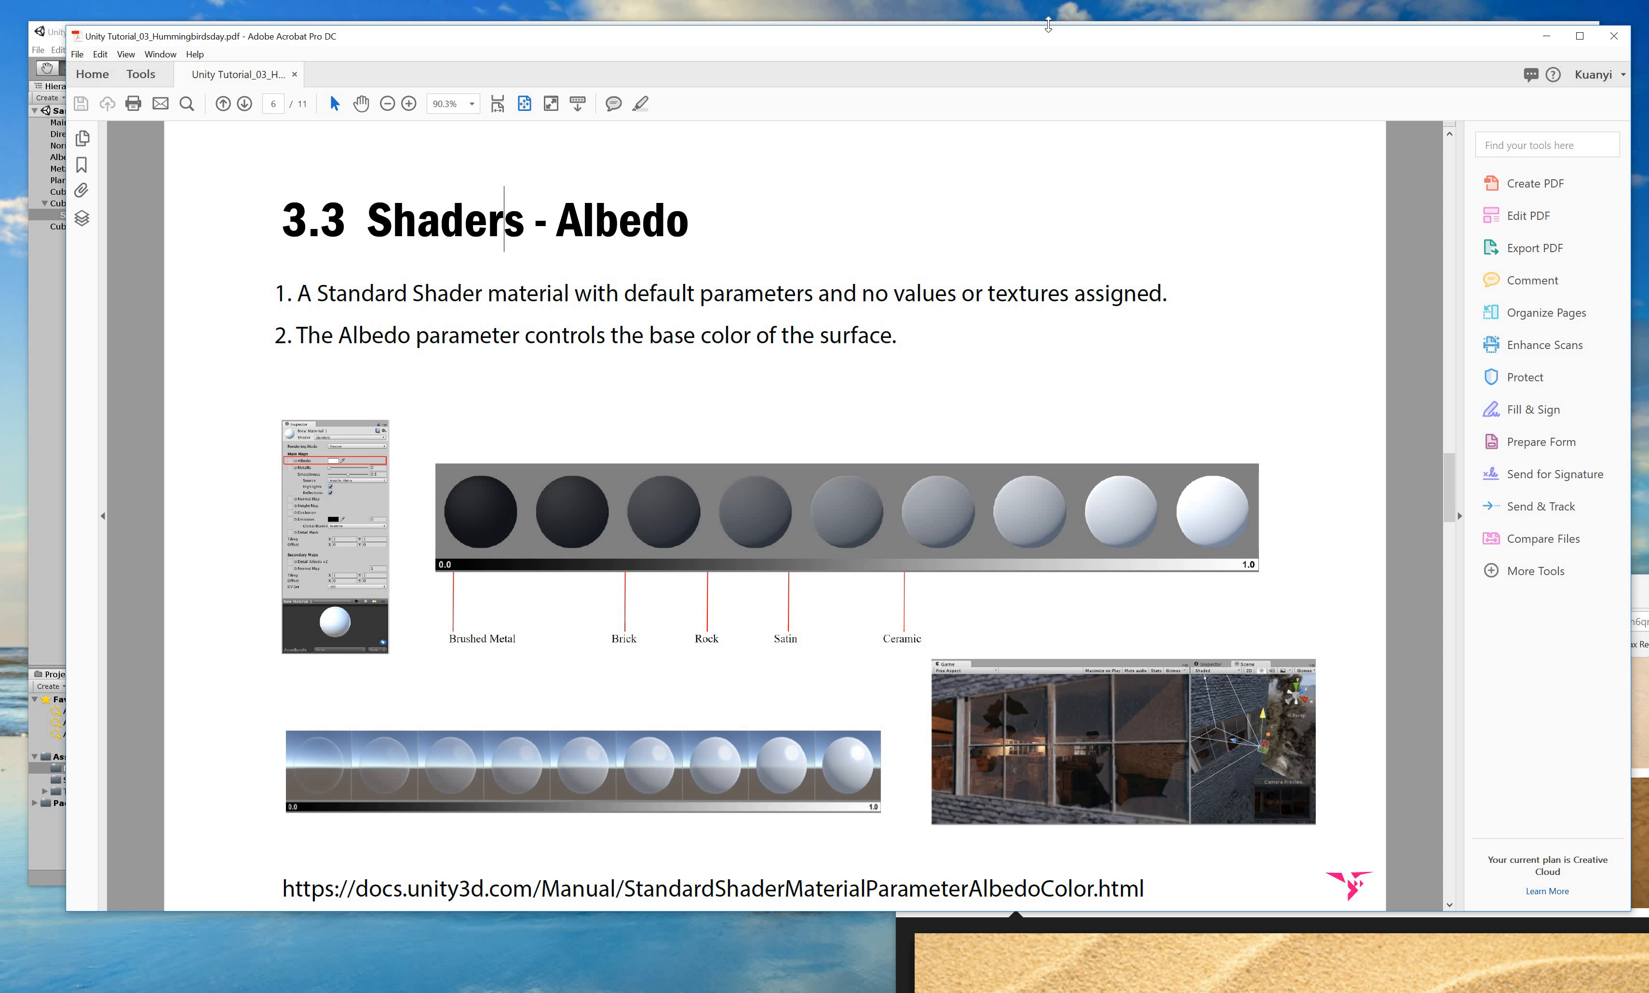
pyautogui.moveTo(975, 42); pyautogui.dragTo(943, 645)
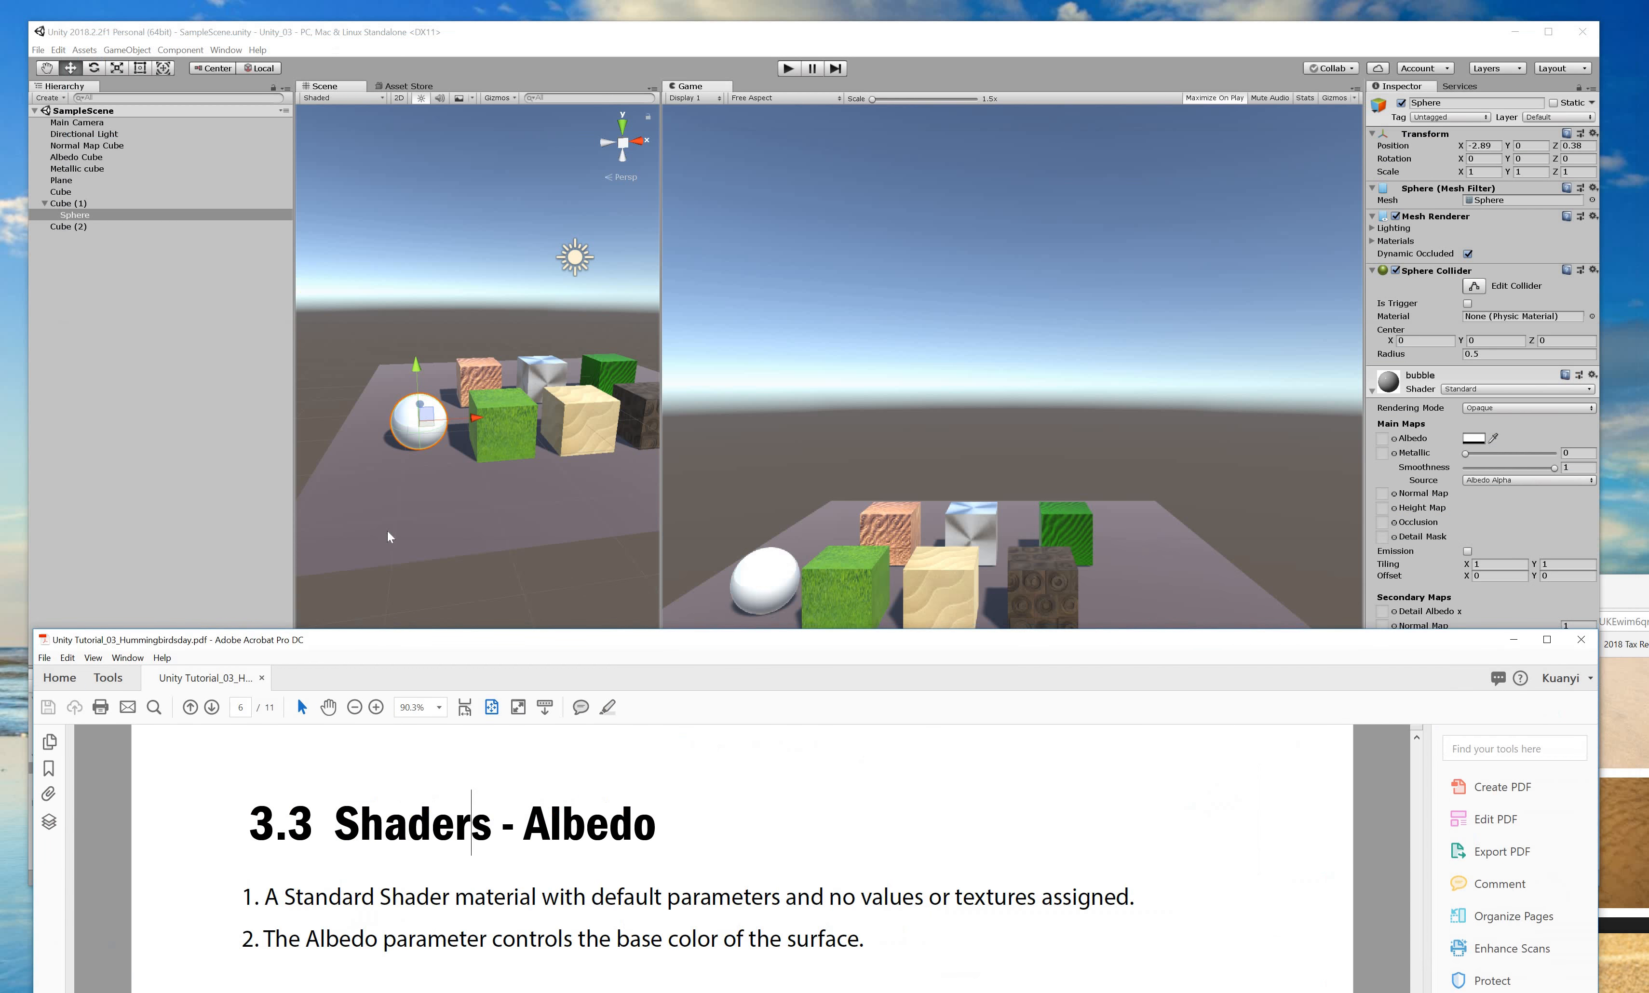
pyautogui.click(416, 419)
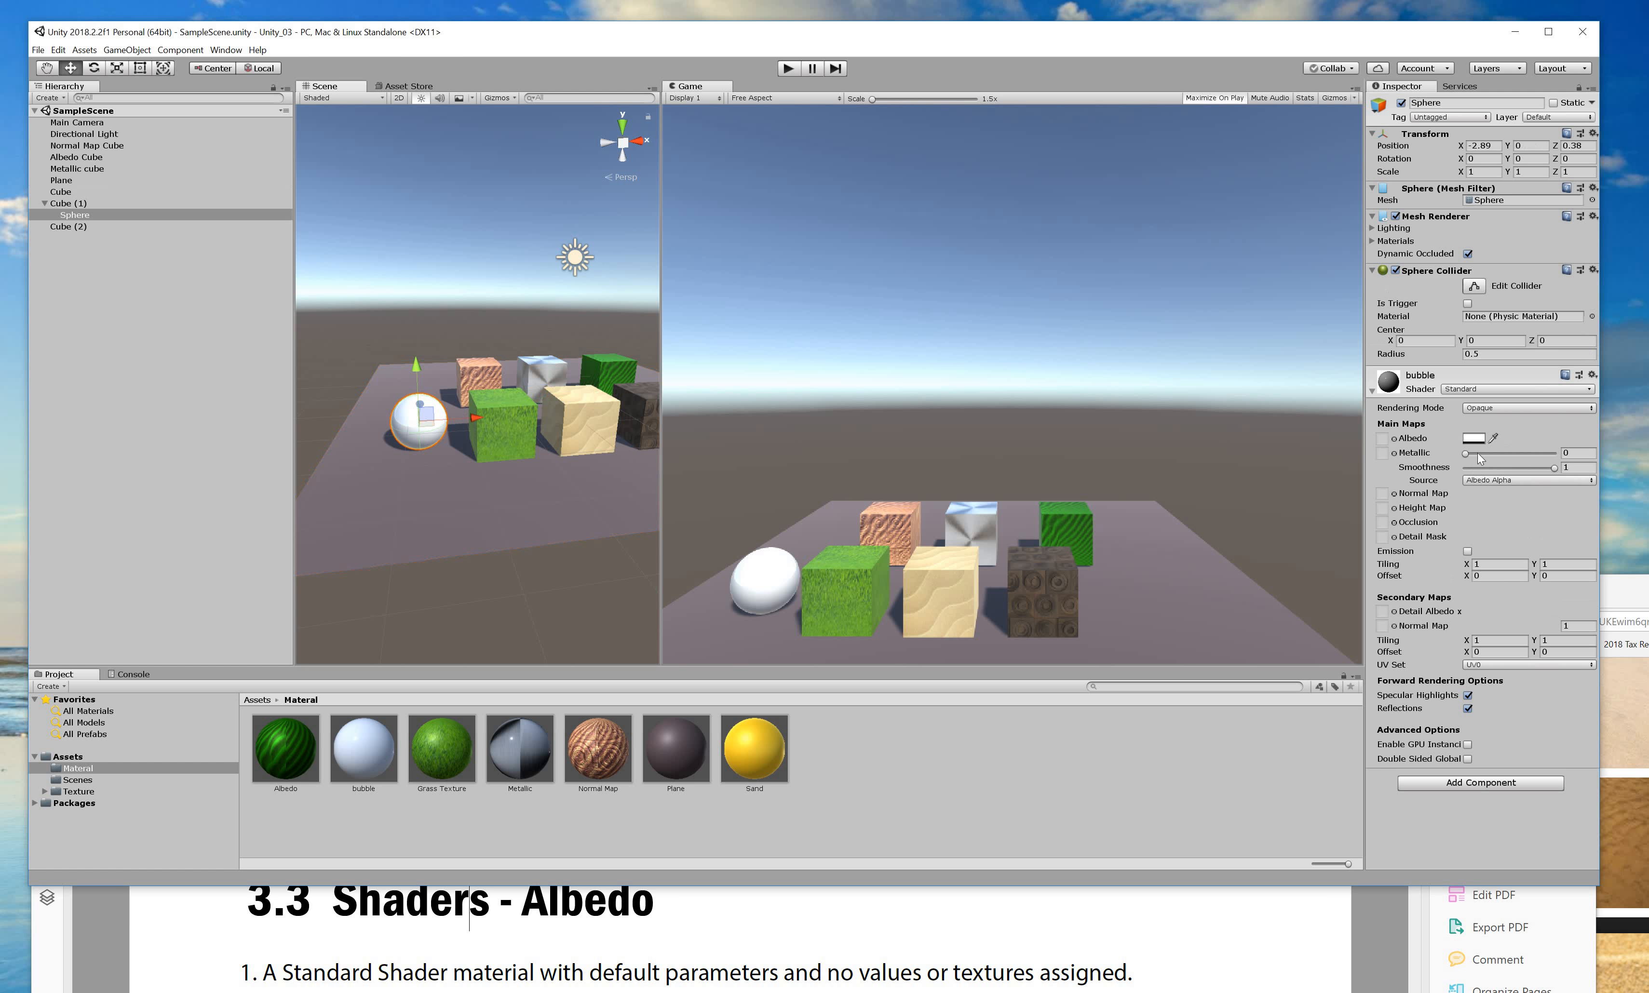
# Keep the bubble material Opaque and raise its albedo alpha to 52.
pyautogui.click(1505, 404)
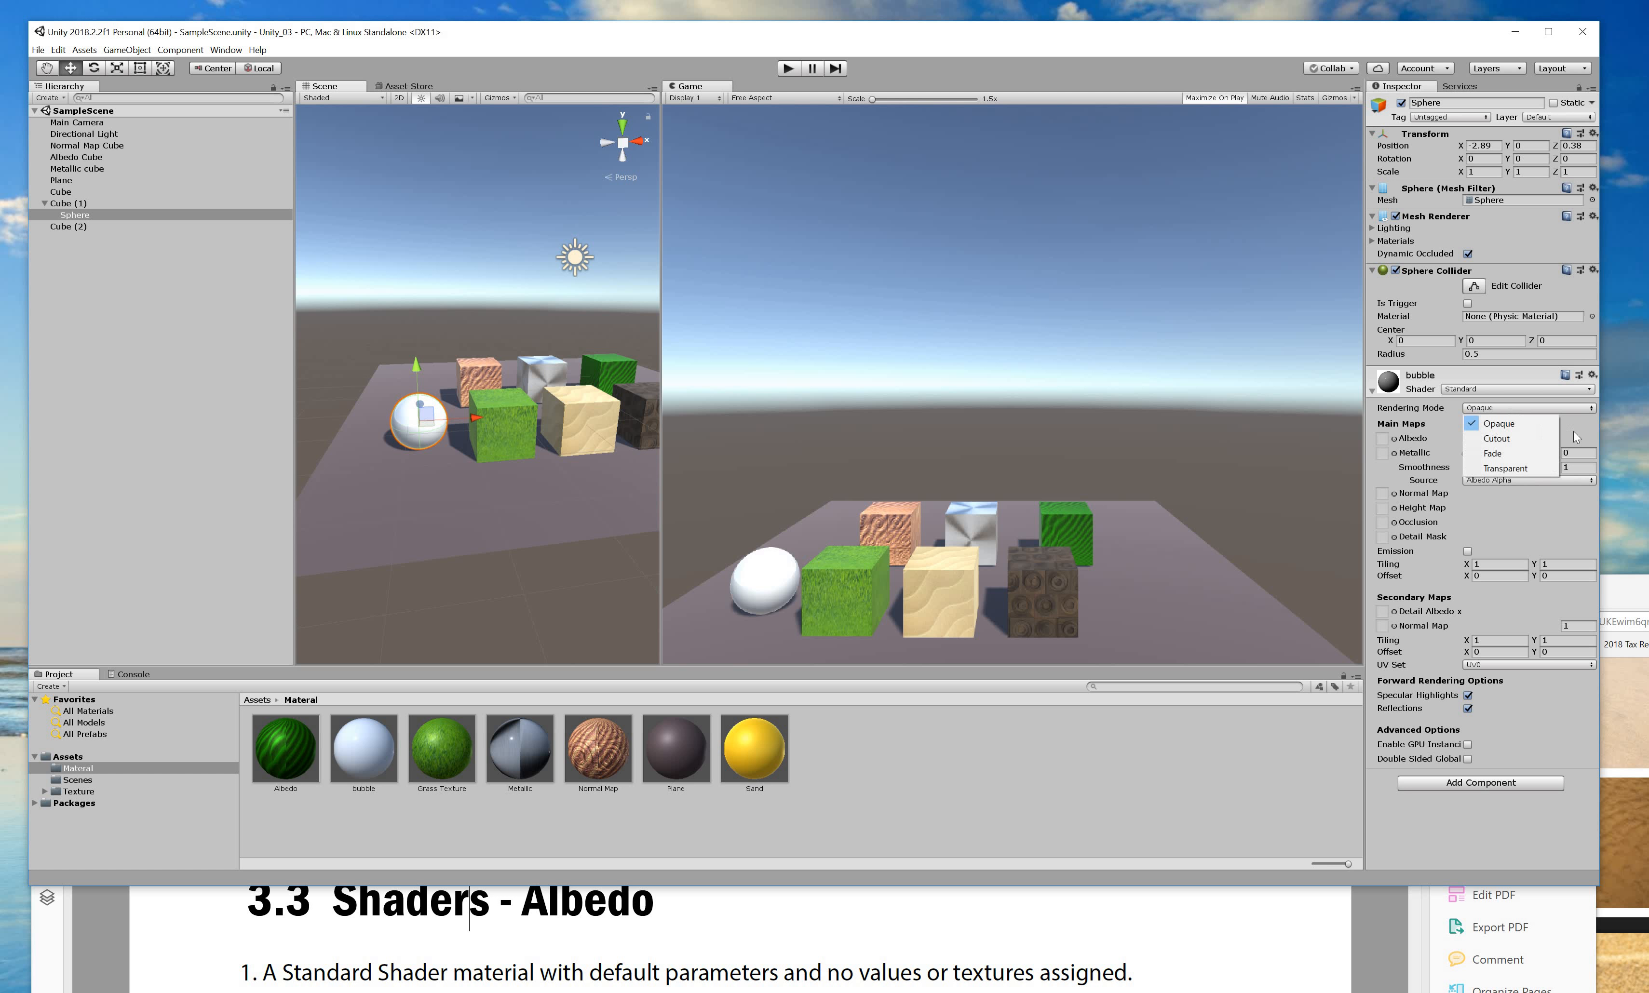
pyautogui.click(1484, 439)
pyautogui.click(1473, 438)
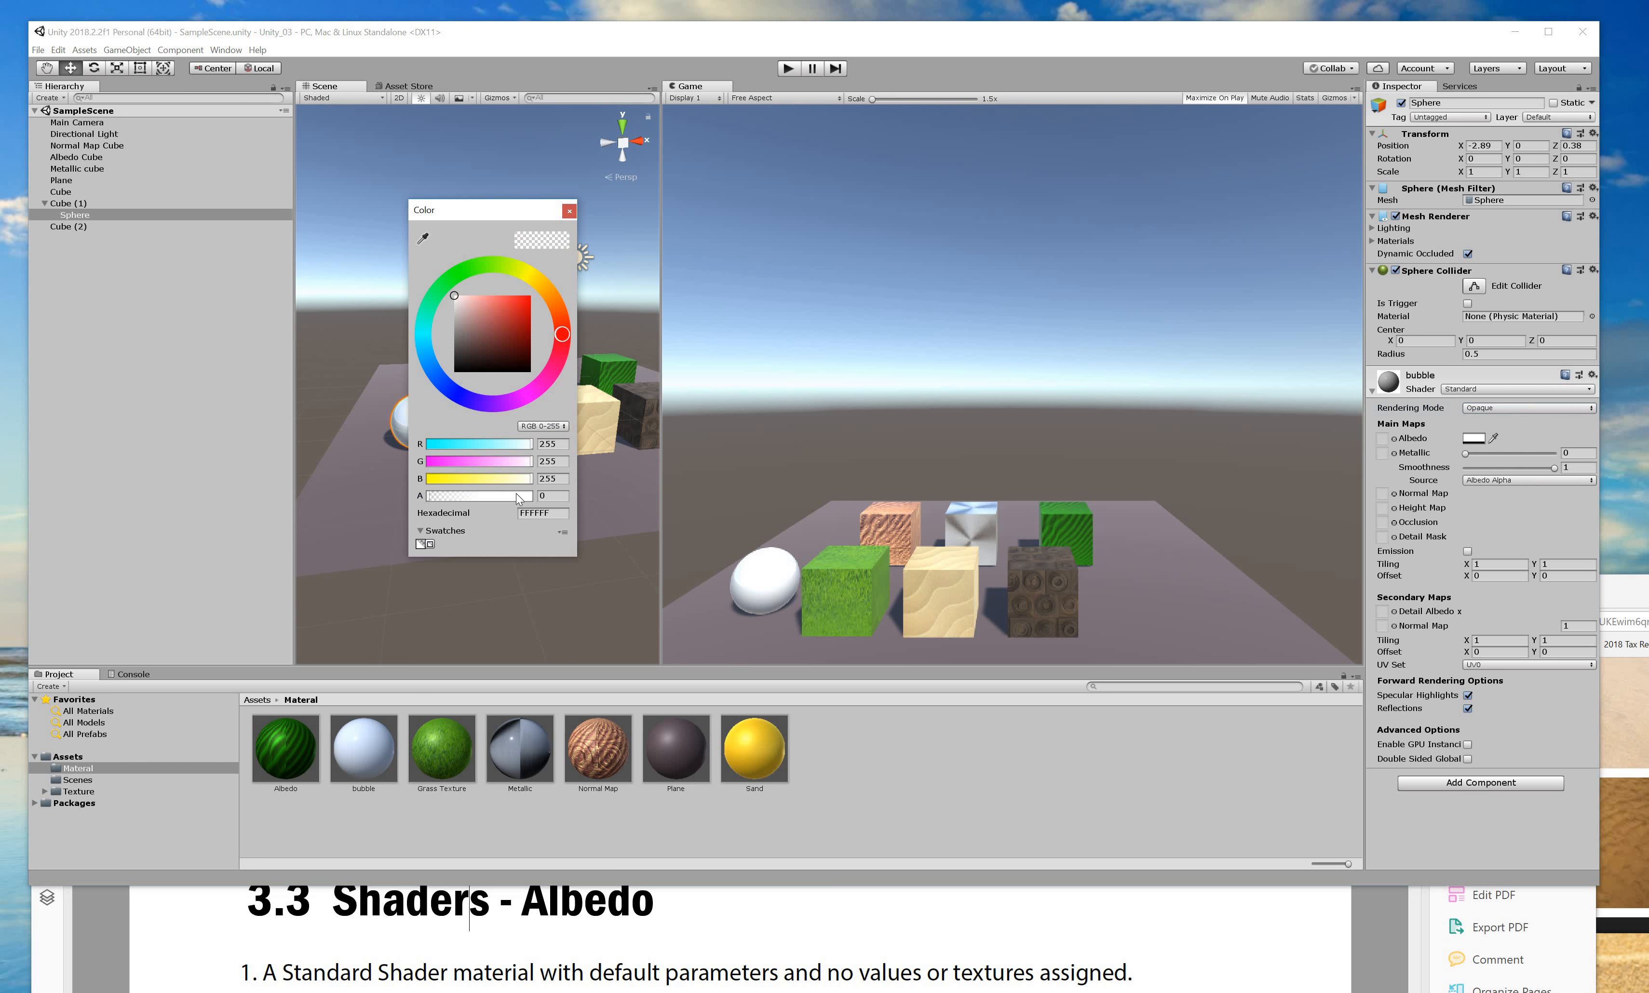
pyautogui.moveTo(415, 504); pyautogui.dragTo(524, 481)
pyautogui.click(547, 426)
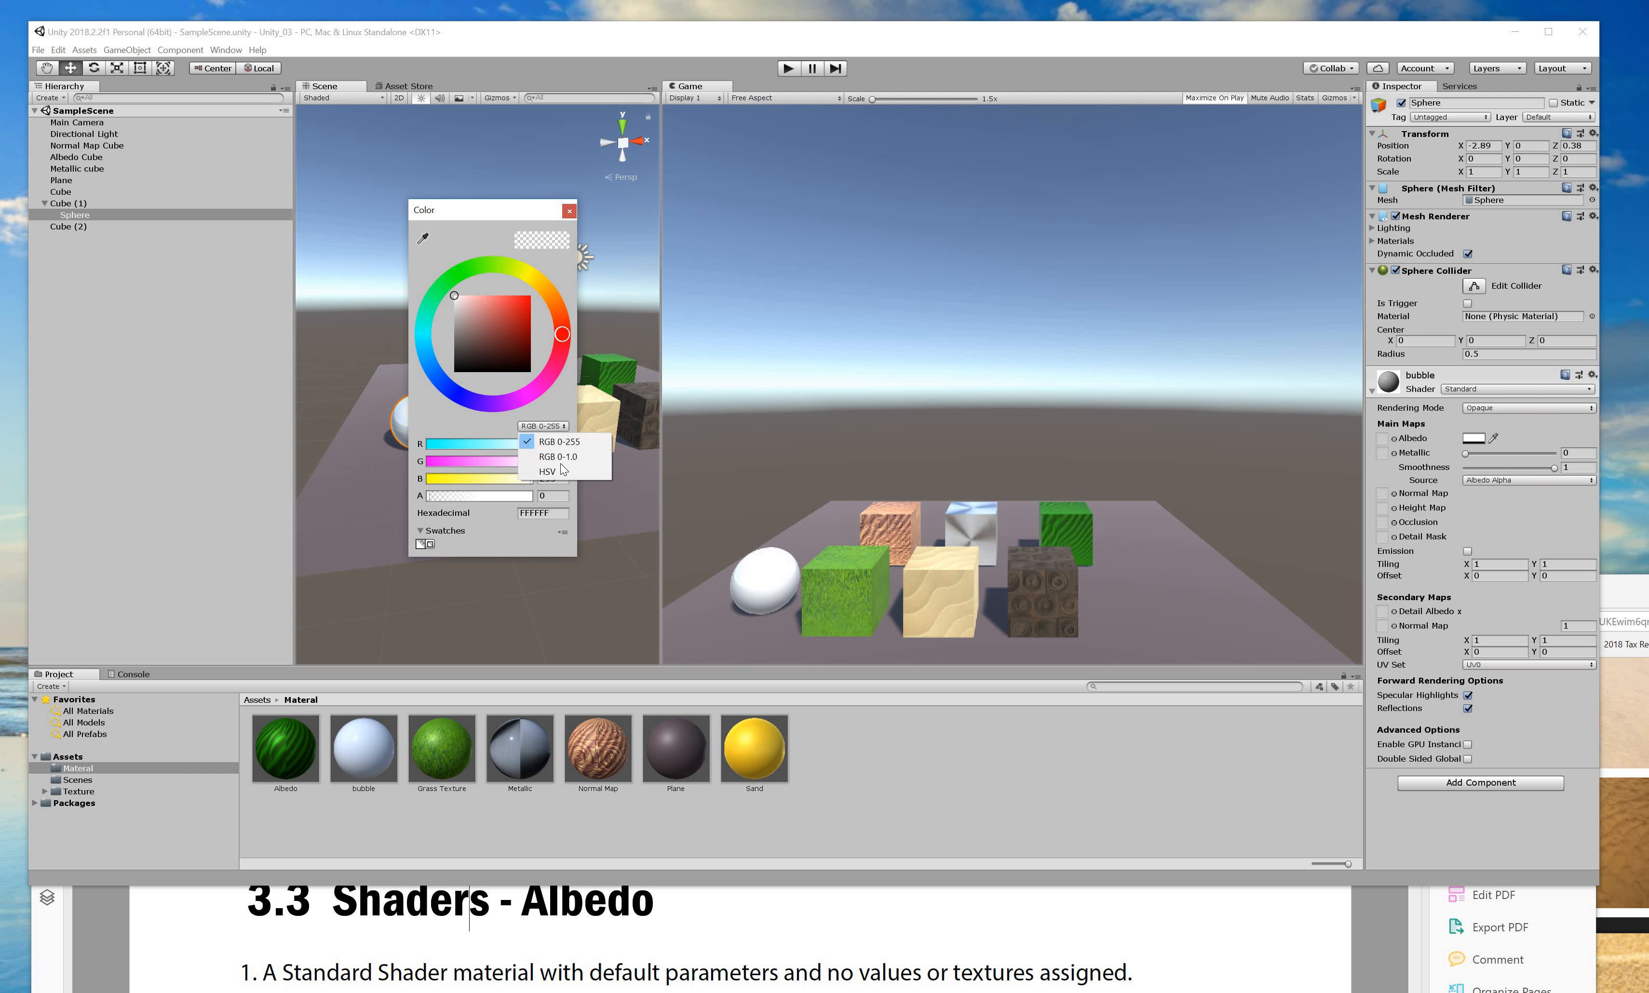
pyautogui.click(563, 244)
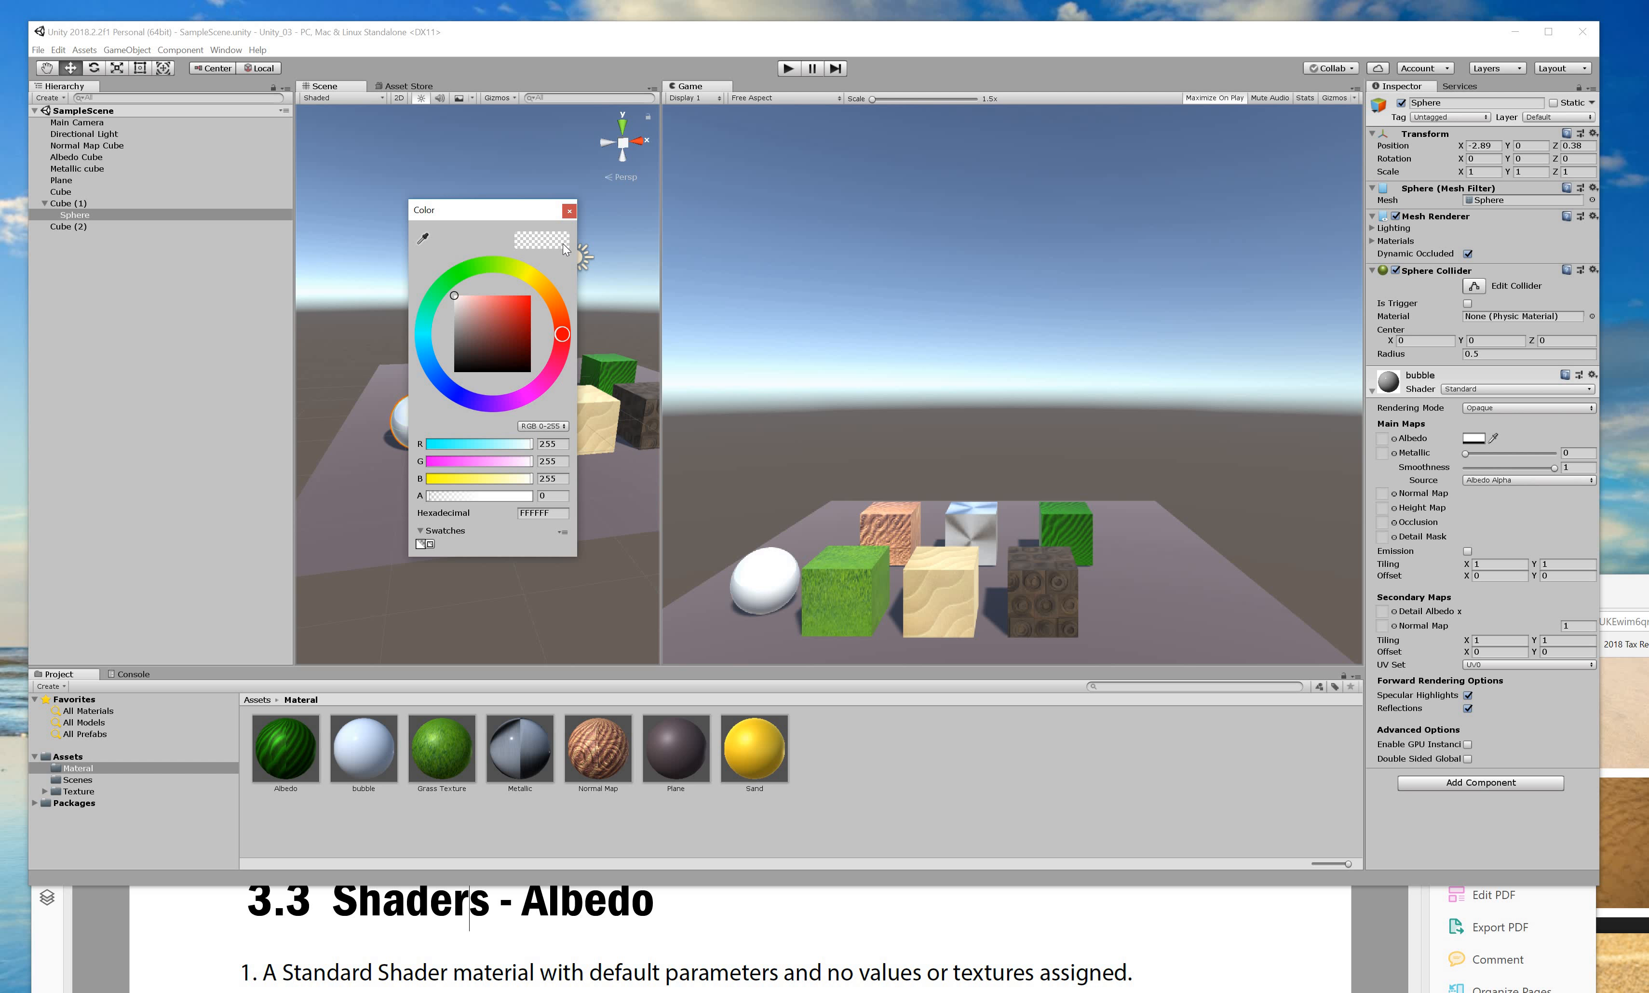
# Save the white albedo as a swatch, close the picker, and confirm Opaque rendering mode.
pyautogui.click(427, 545)
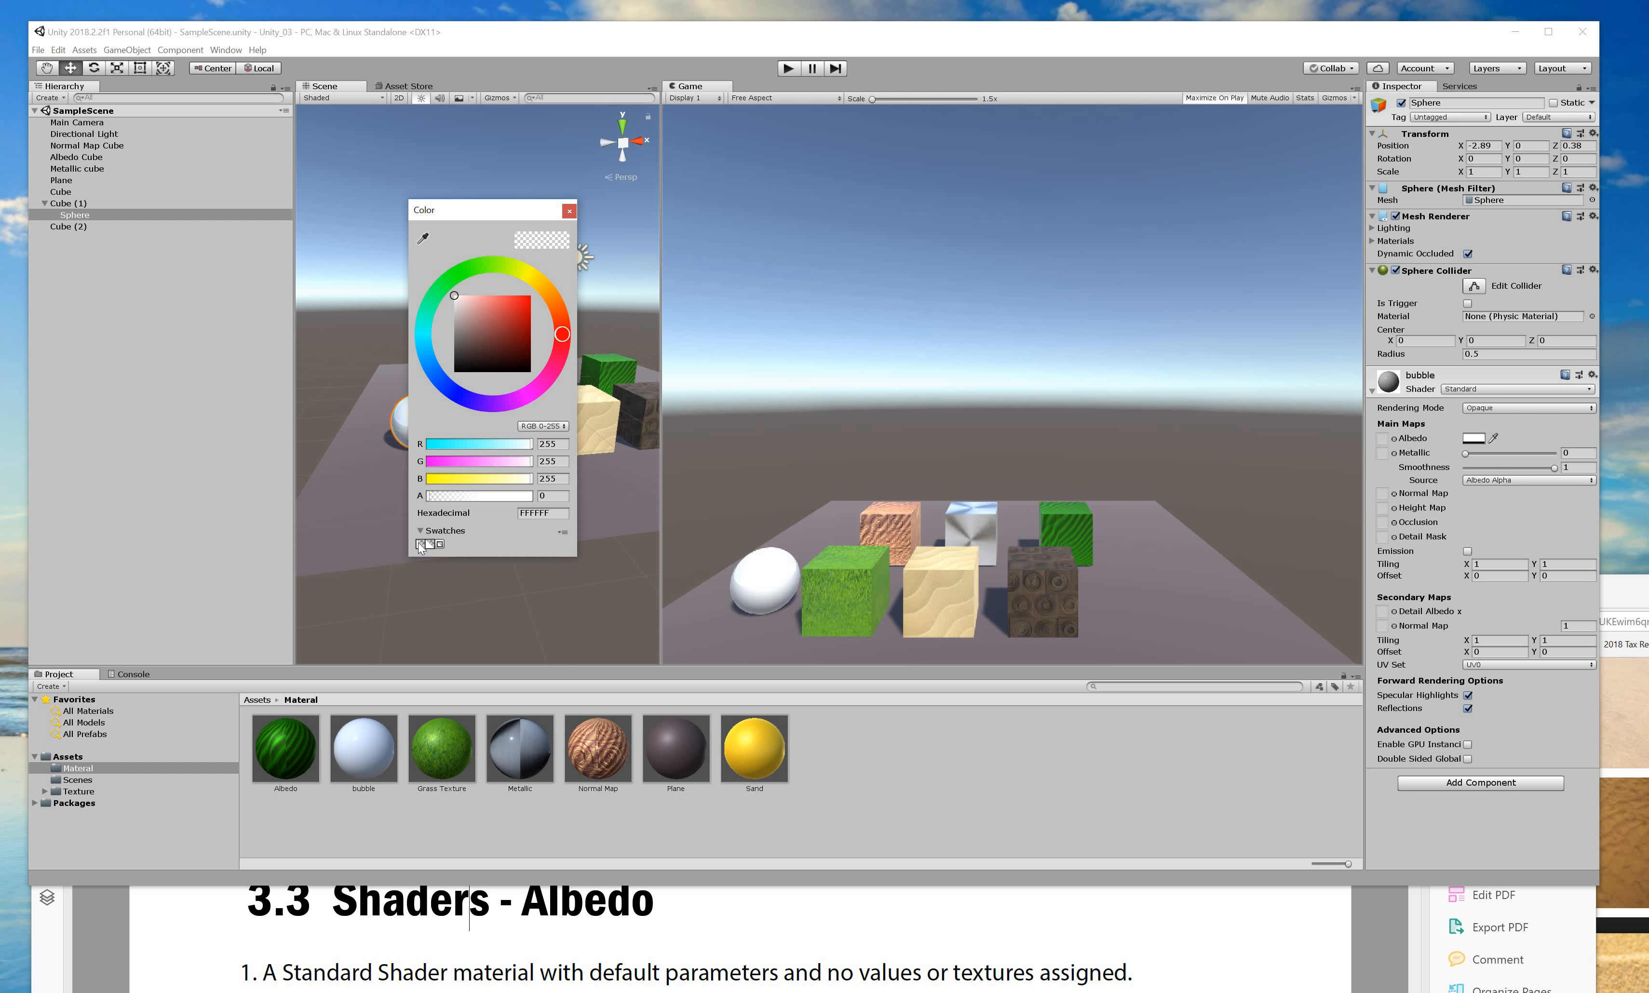
pyautogui.click(562, 533)
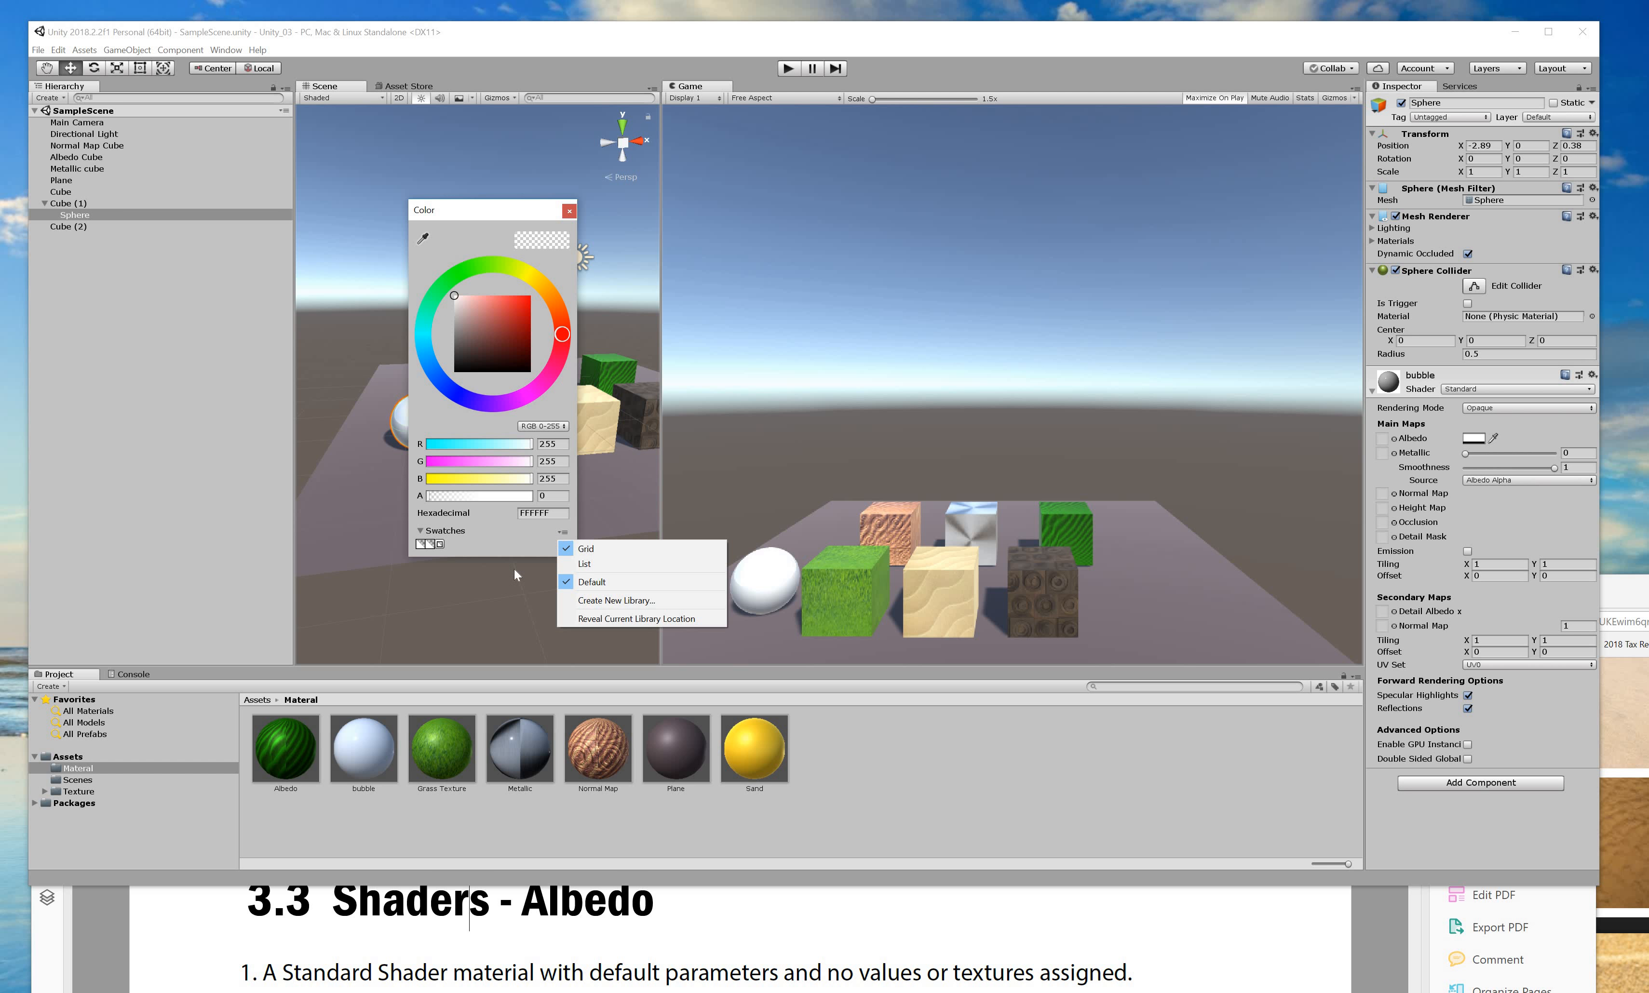
pyautogui.click(421, 410)
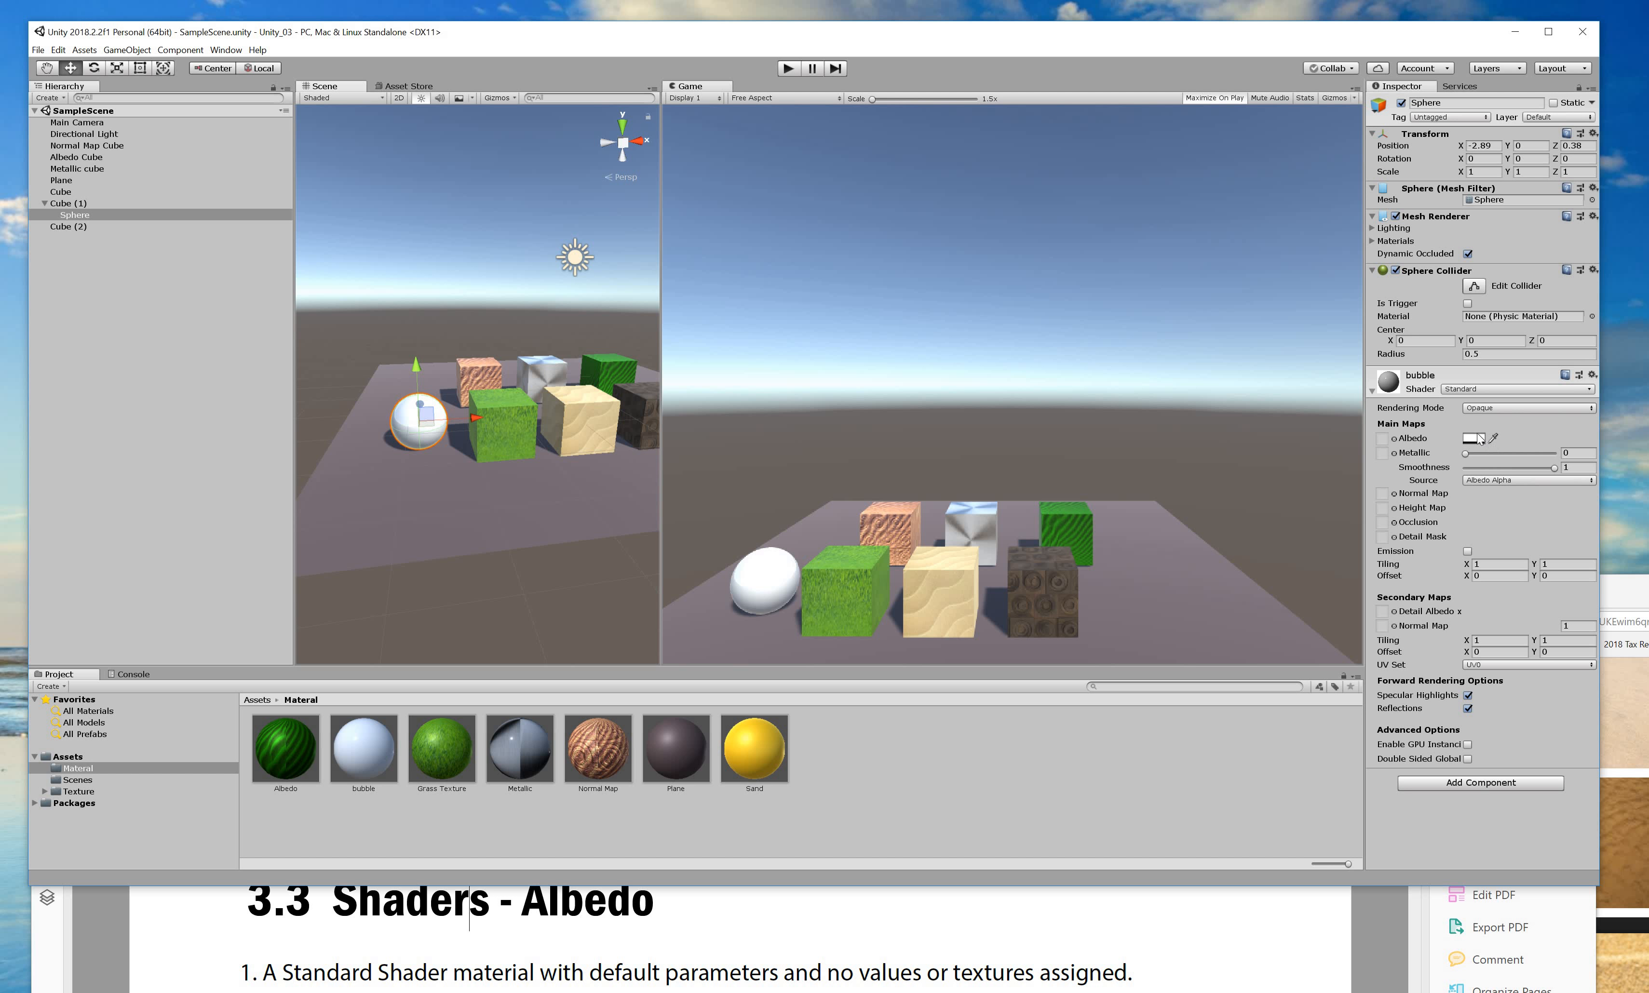
pyautogui.click(1489, 410)
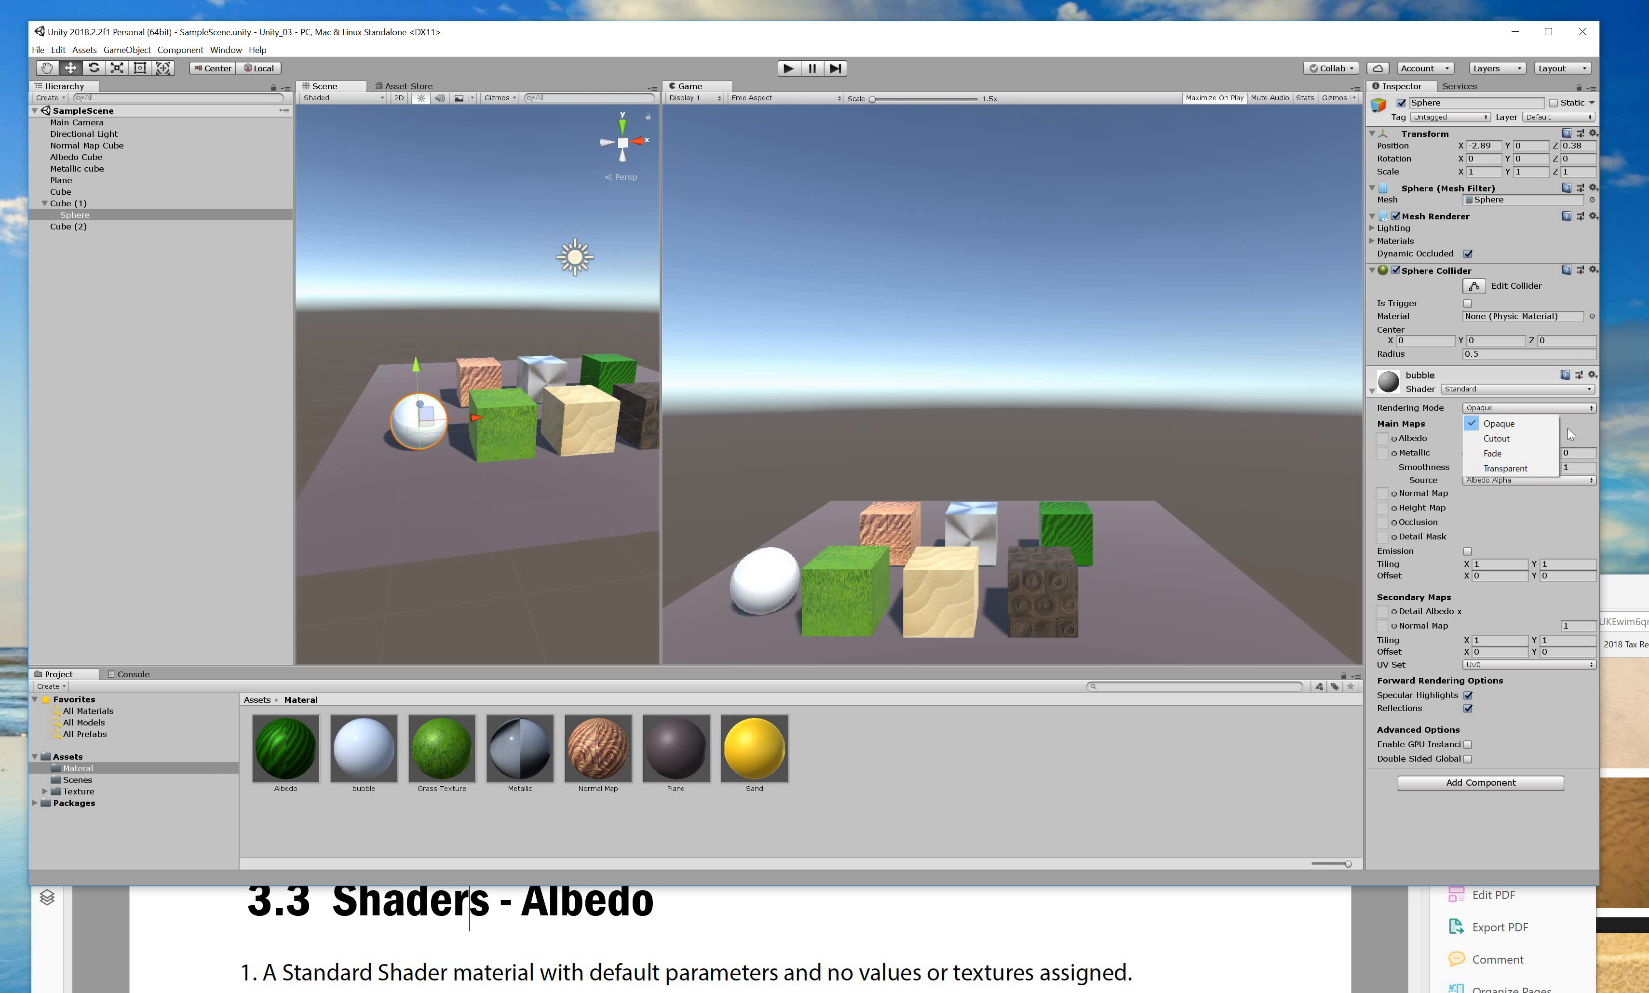
pyautogui.click(1418, 430)
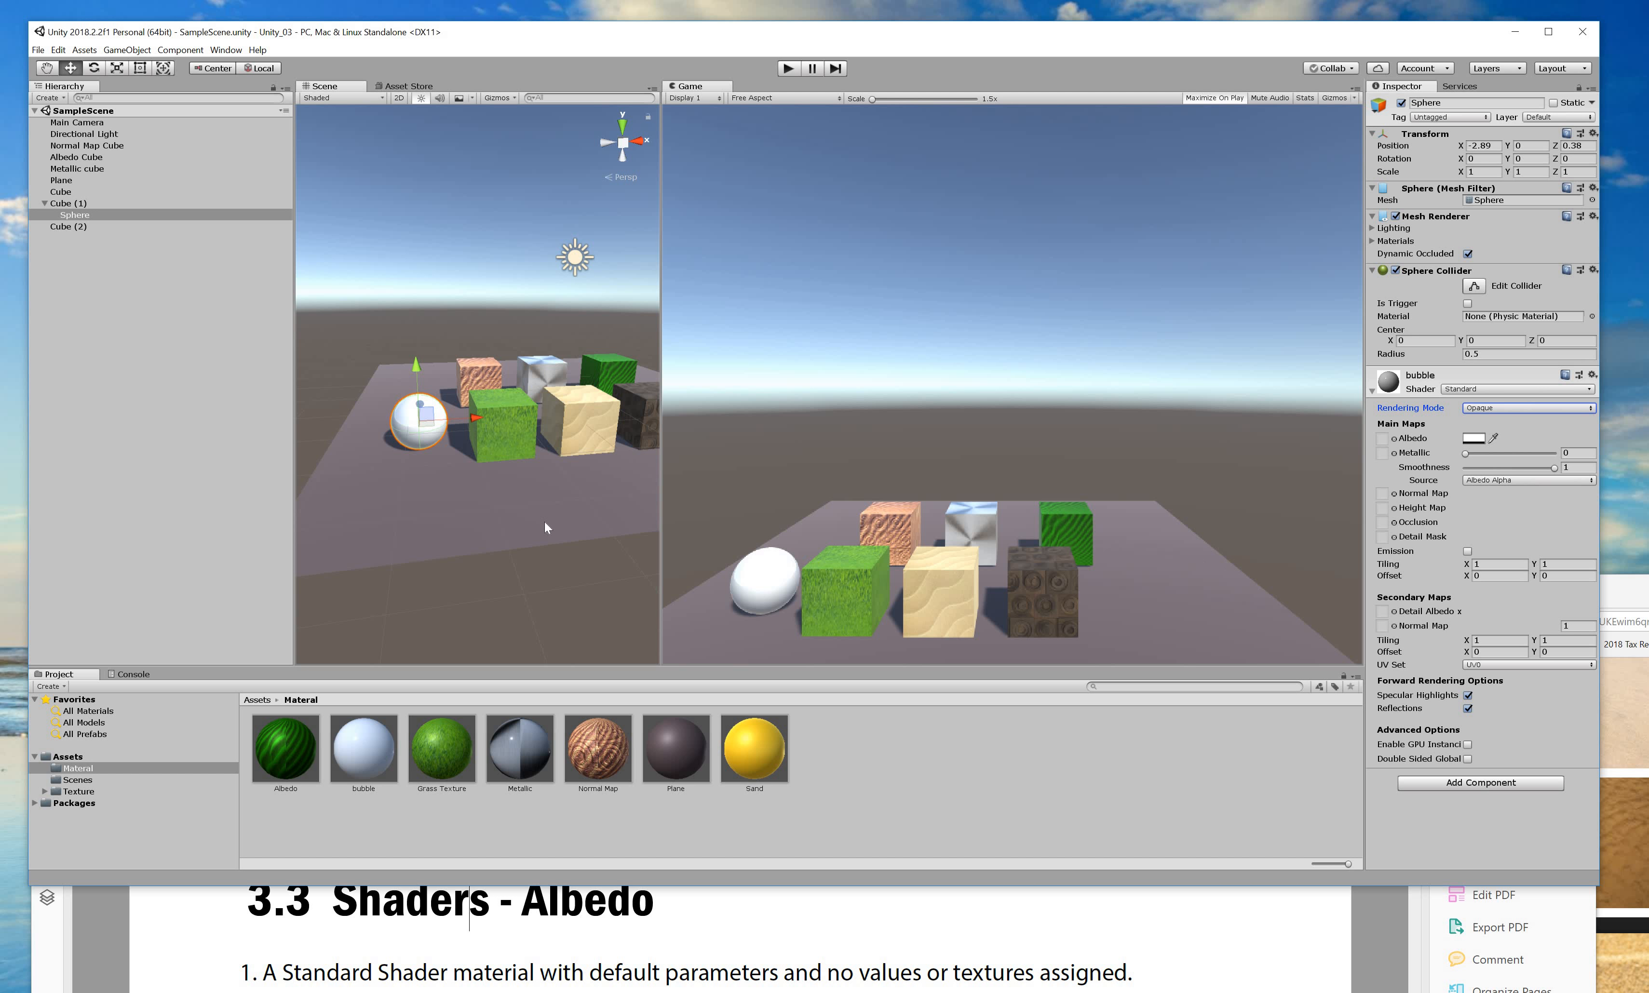
# Zoom and orbit the Scene view in close to the white sphere and cubes.
pyautogui.click(523, 520)
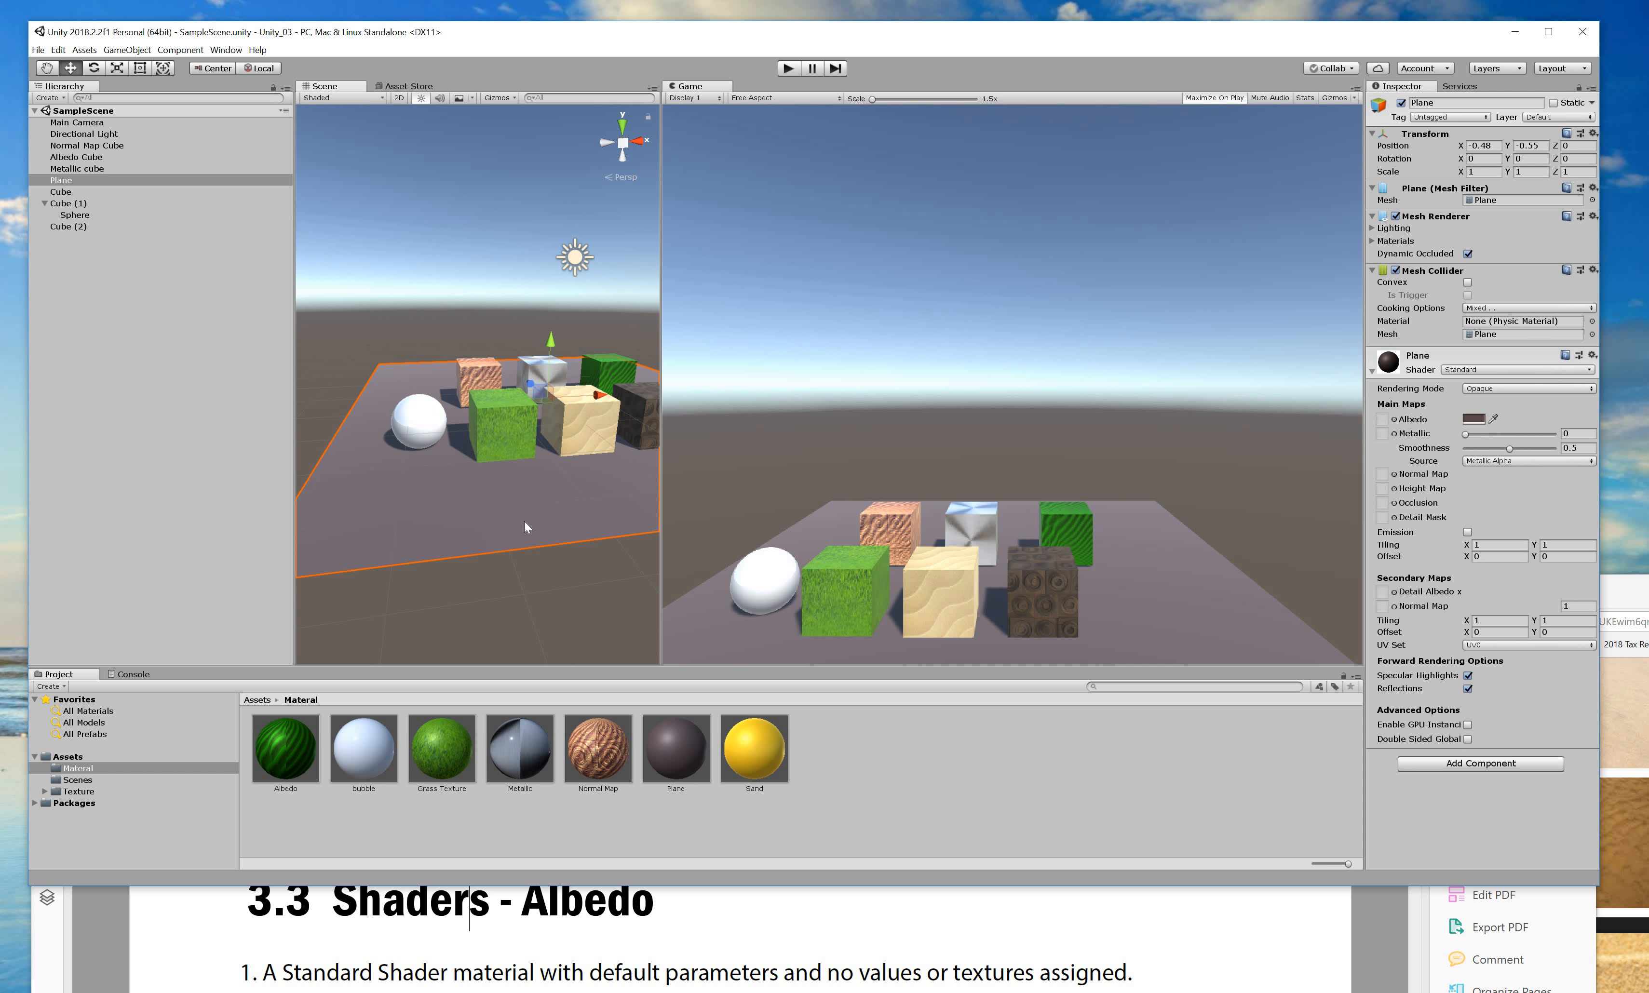
pyautogui.scroll(5, 523, 520)
pyautogui.moveTo(536, 525); pyautogui.dragTo(460, 539)
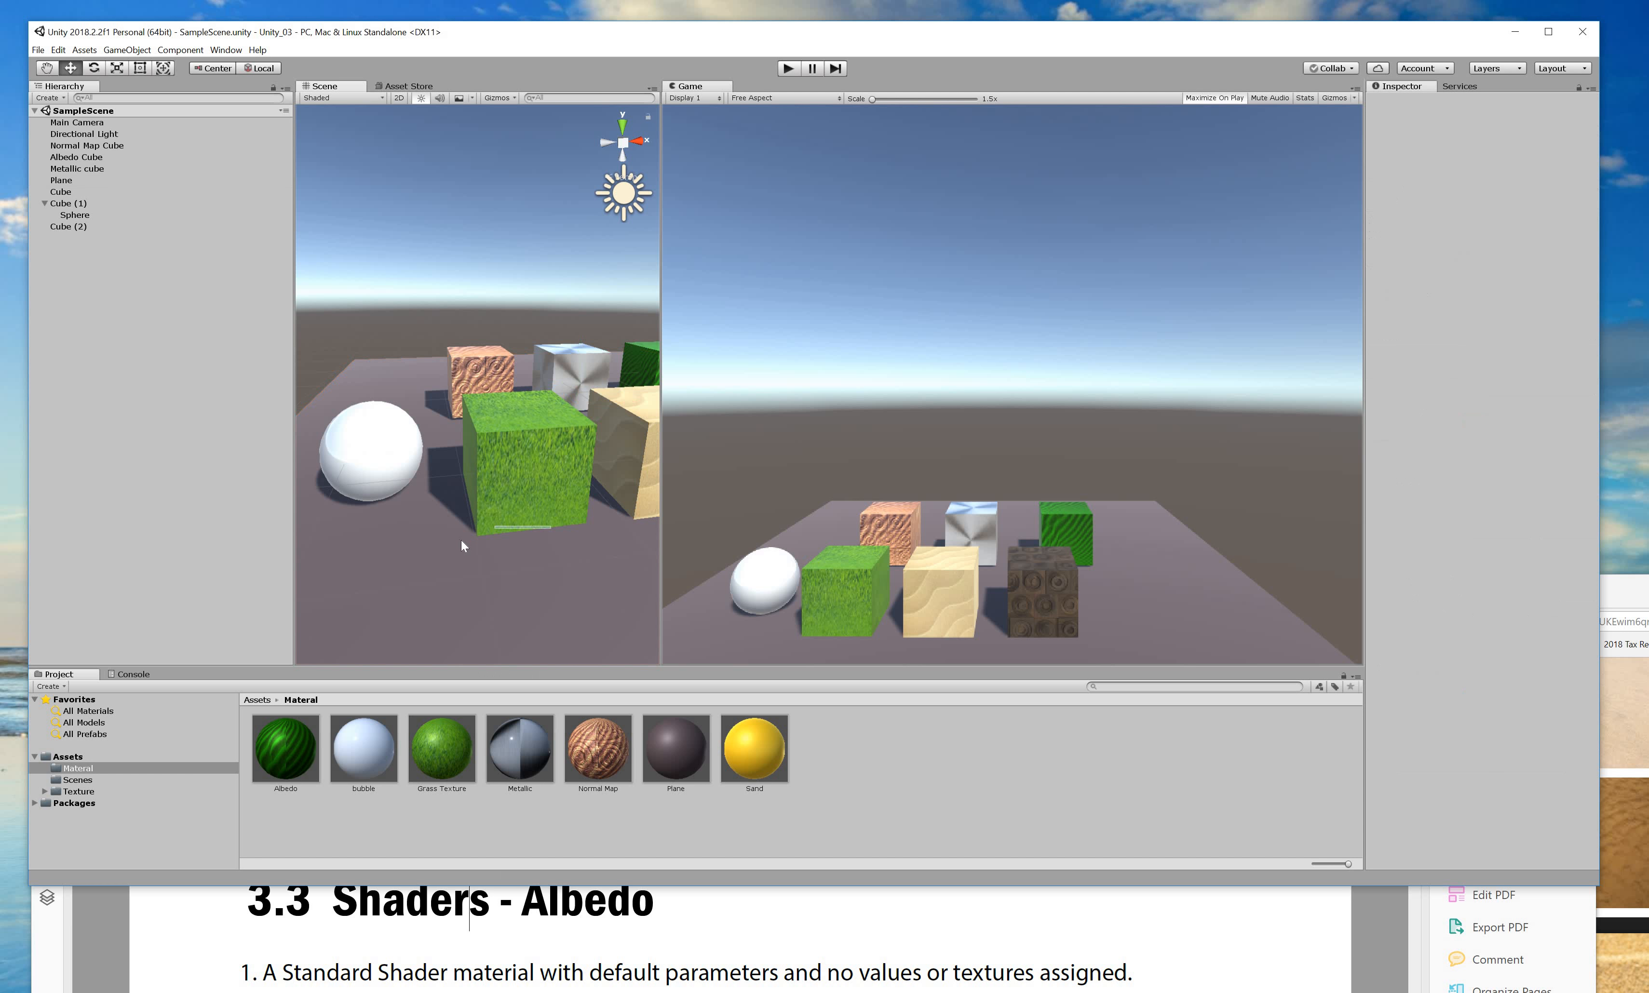
pyautogui.press('super')
pyautogui.press('super')
pyautogui.keyDown('alt'); pyautogui.moveTo(665, 505); pyautogui.dragTo(506, 409); pyautogui.keyUp('alt')
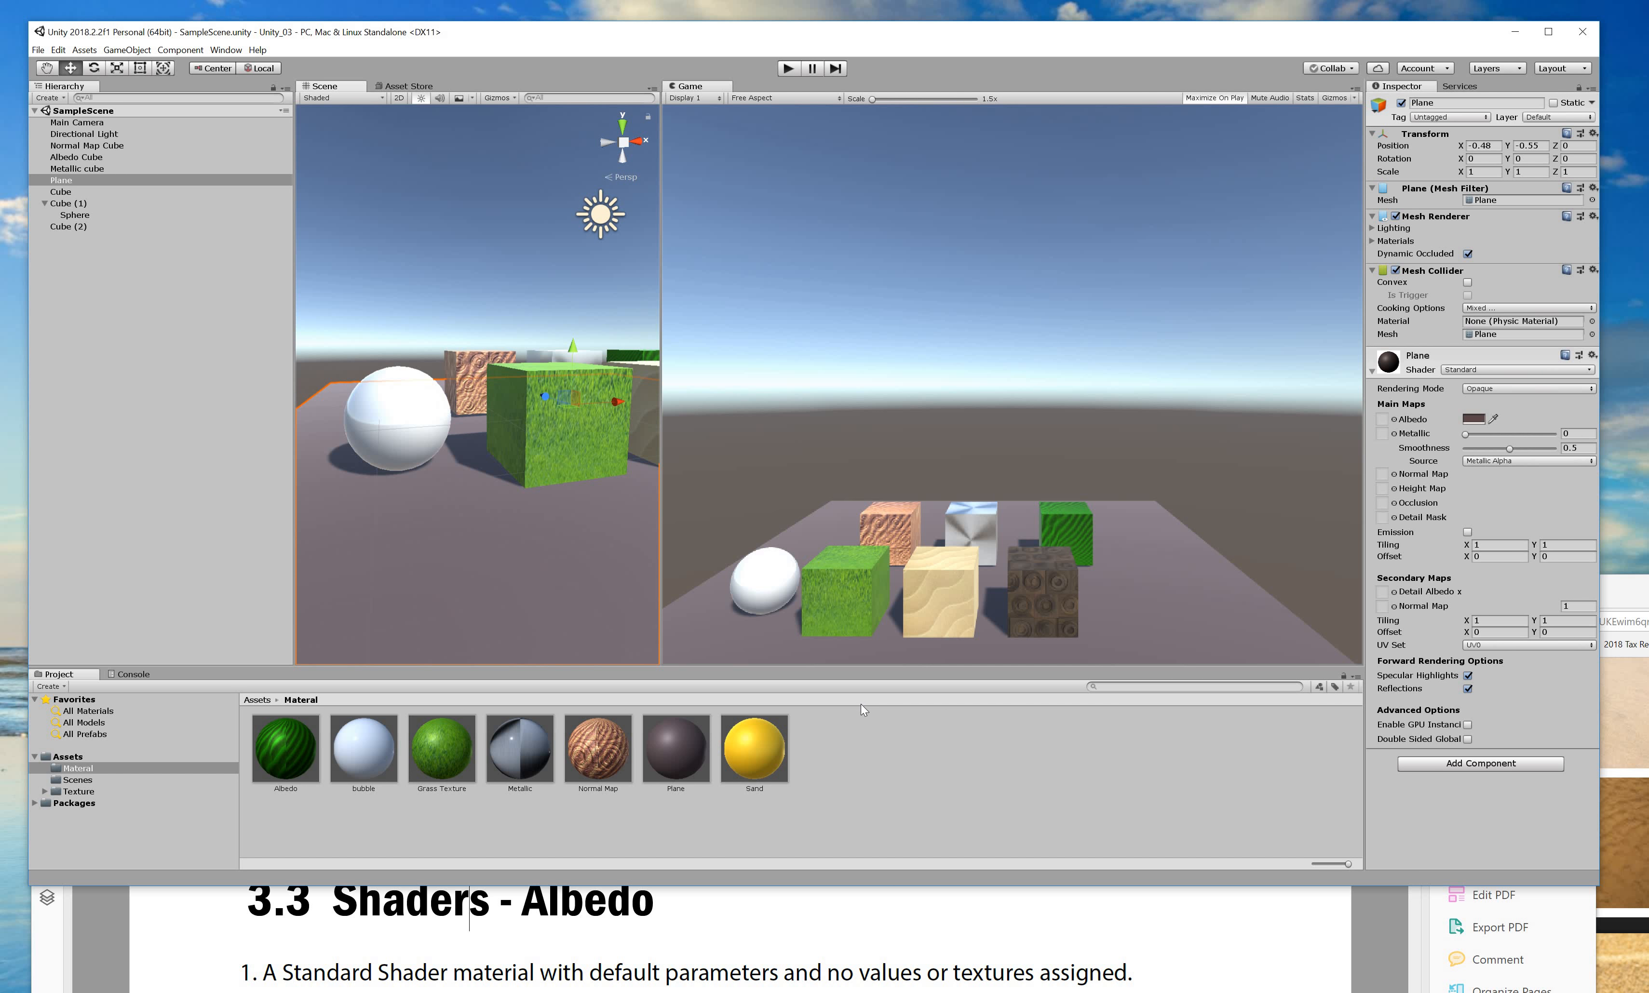
# Glance at the '3.3 Shaders - Albedo' page again, then orbit around the sphere.
pyautogui.hotkey('alt', 'Tab')
pyautogui.moveTo(801, 716); pyautogui.dragTo(790, 78)
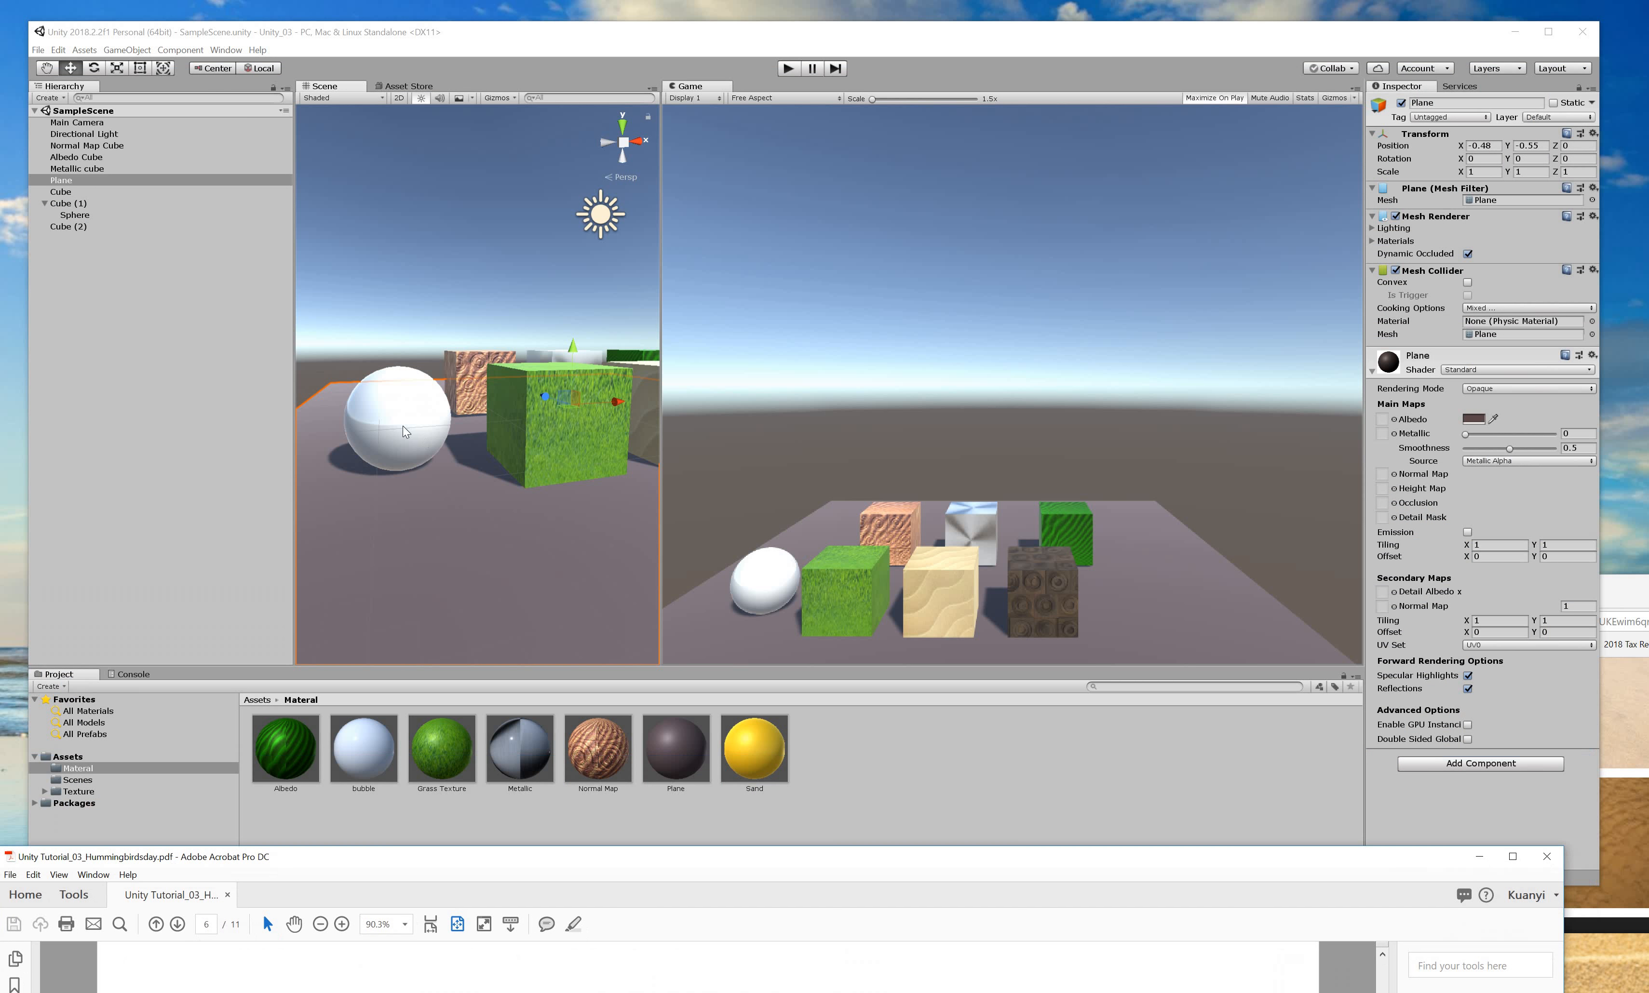
pyautogui.keyDown('alt'); pyautogui.moveTo(737, 587); pyautogui.dragTo(1404, 470); pyautogui.keyUp('alt')
pyautogui.press('alt')
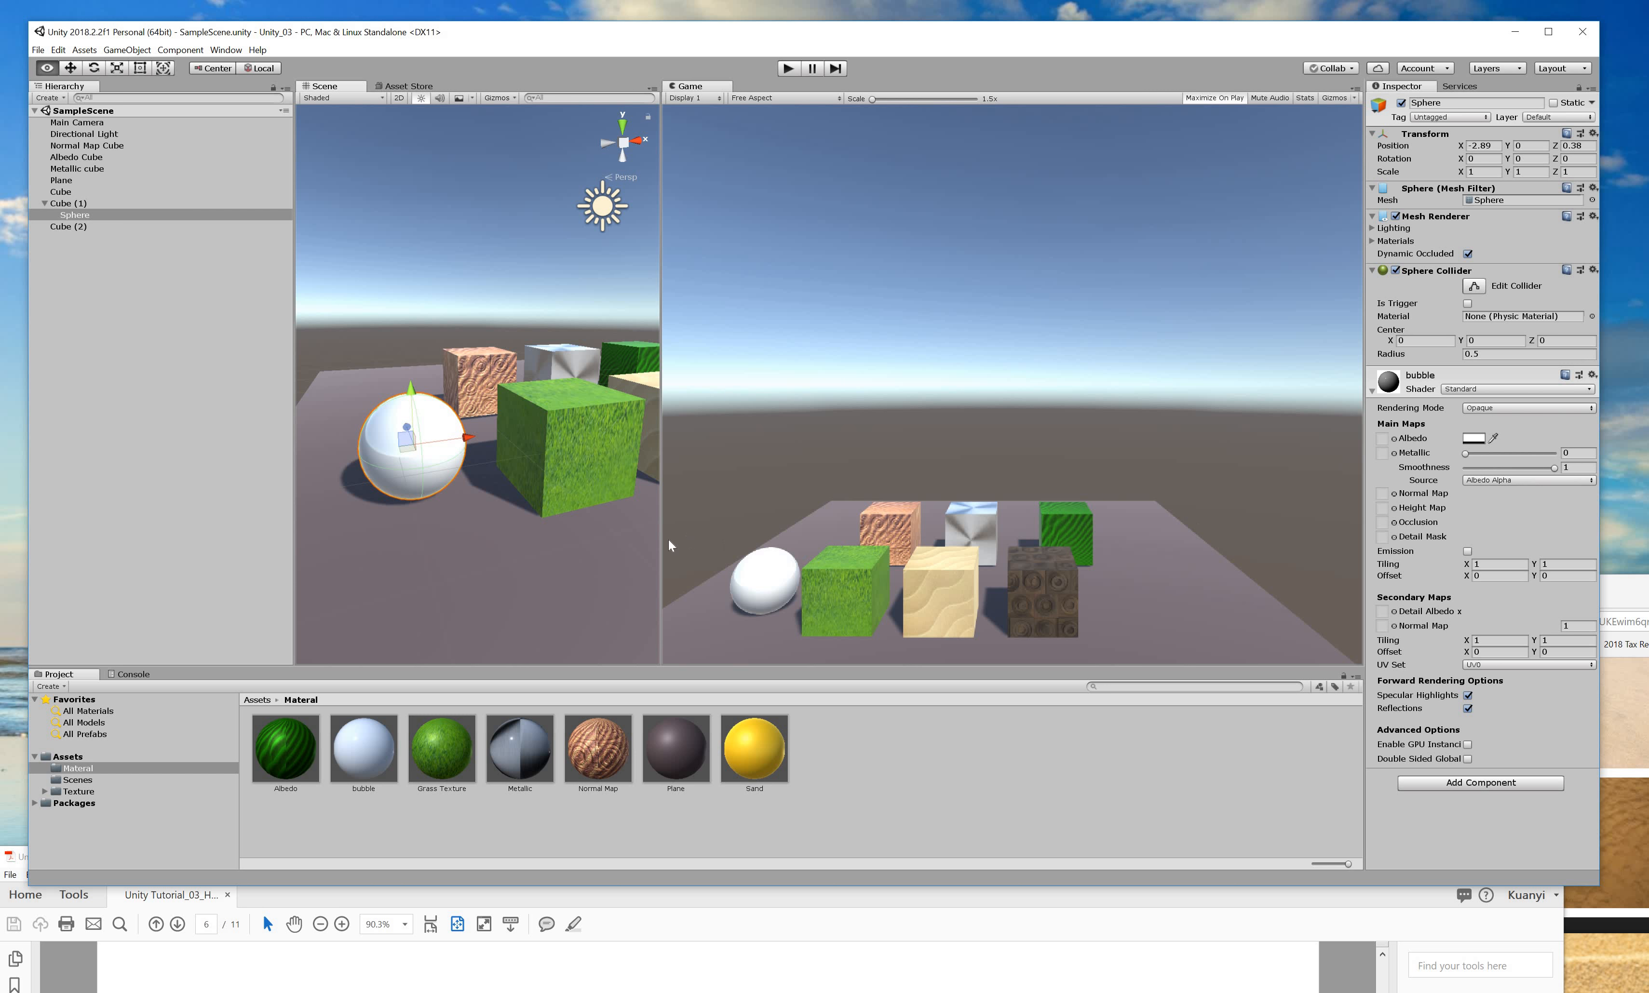
pyautogui.keyDown('alt'); pyautogui.moveTo(568, 540); pyautogui.dragTo(602, 533); pyautogui.keyUp('alt')
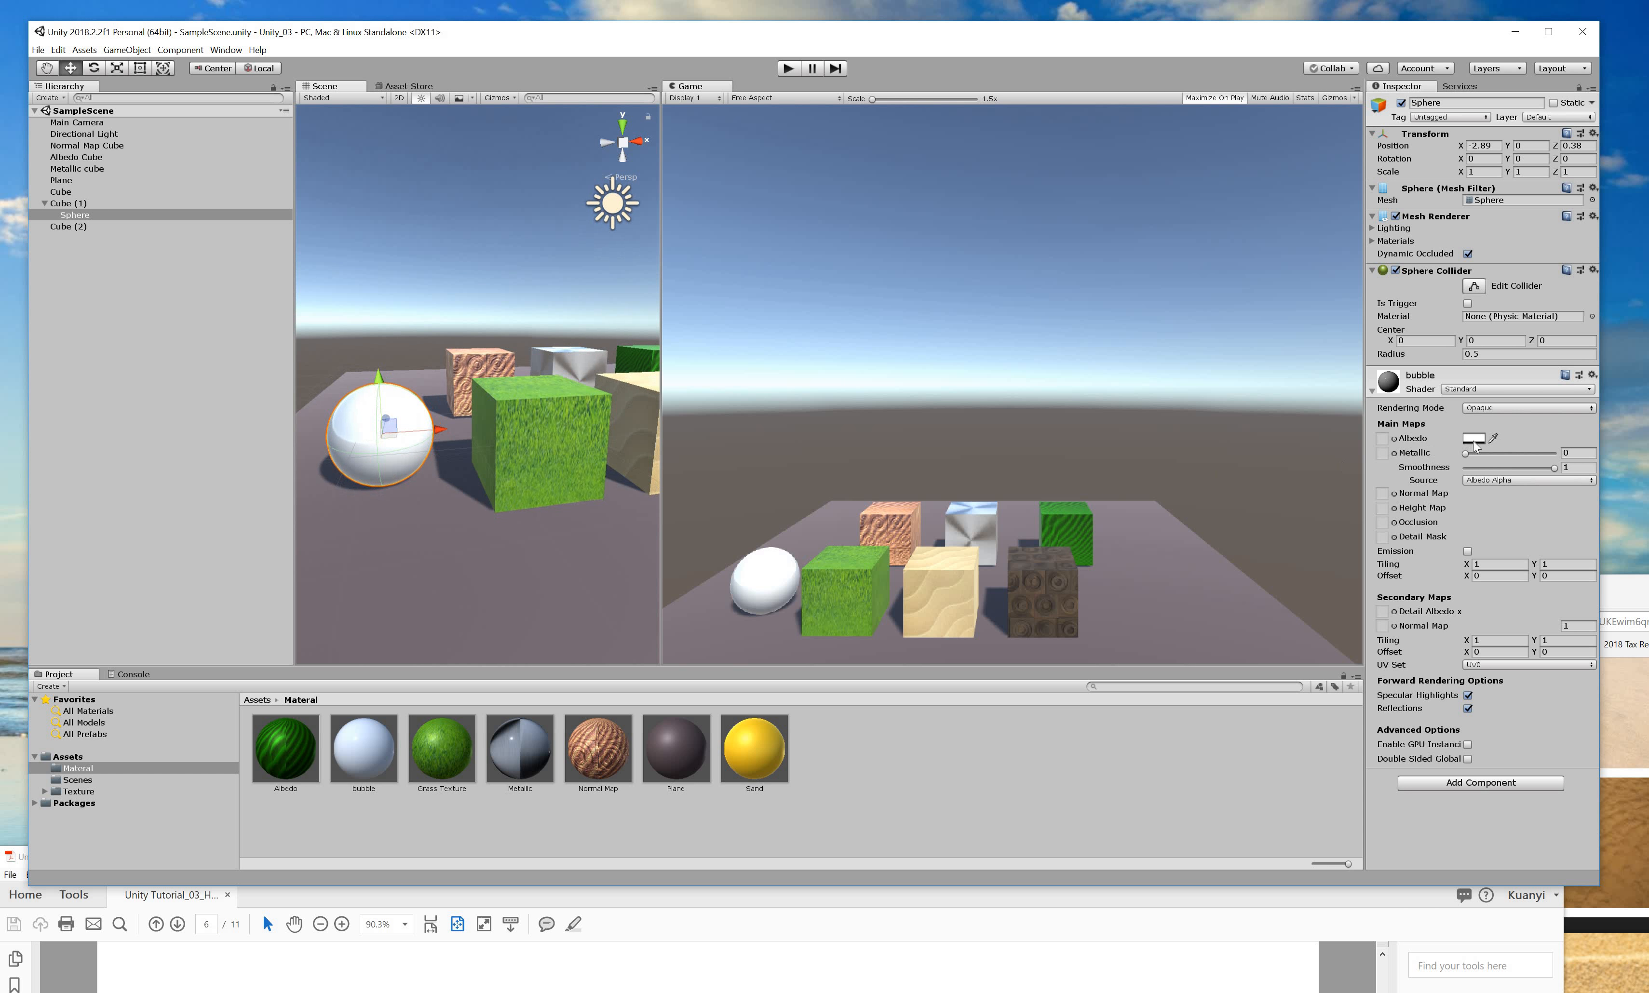
pyautogui.click(1475, 440)
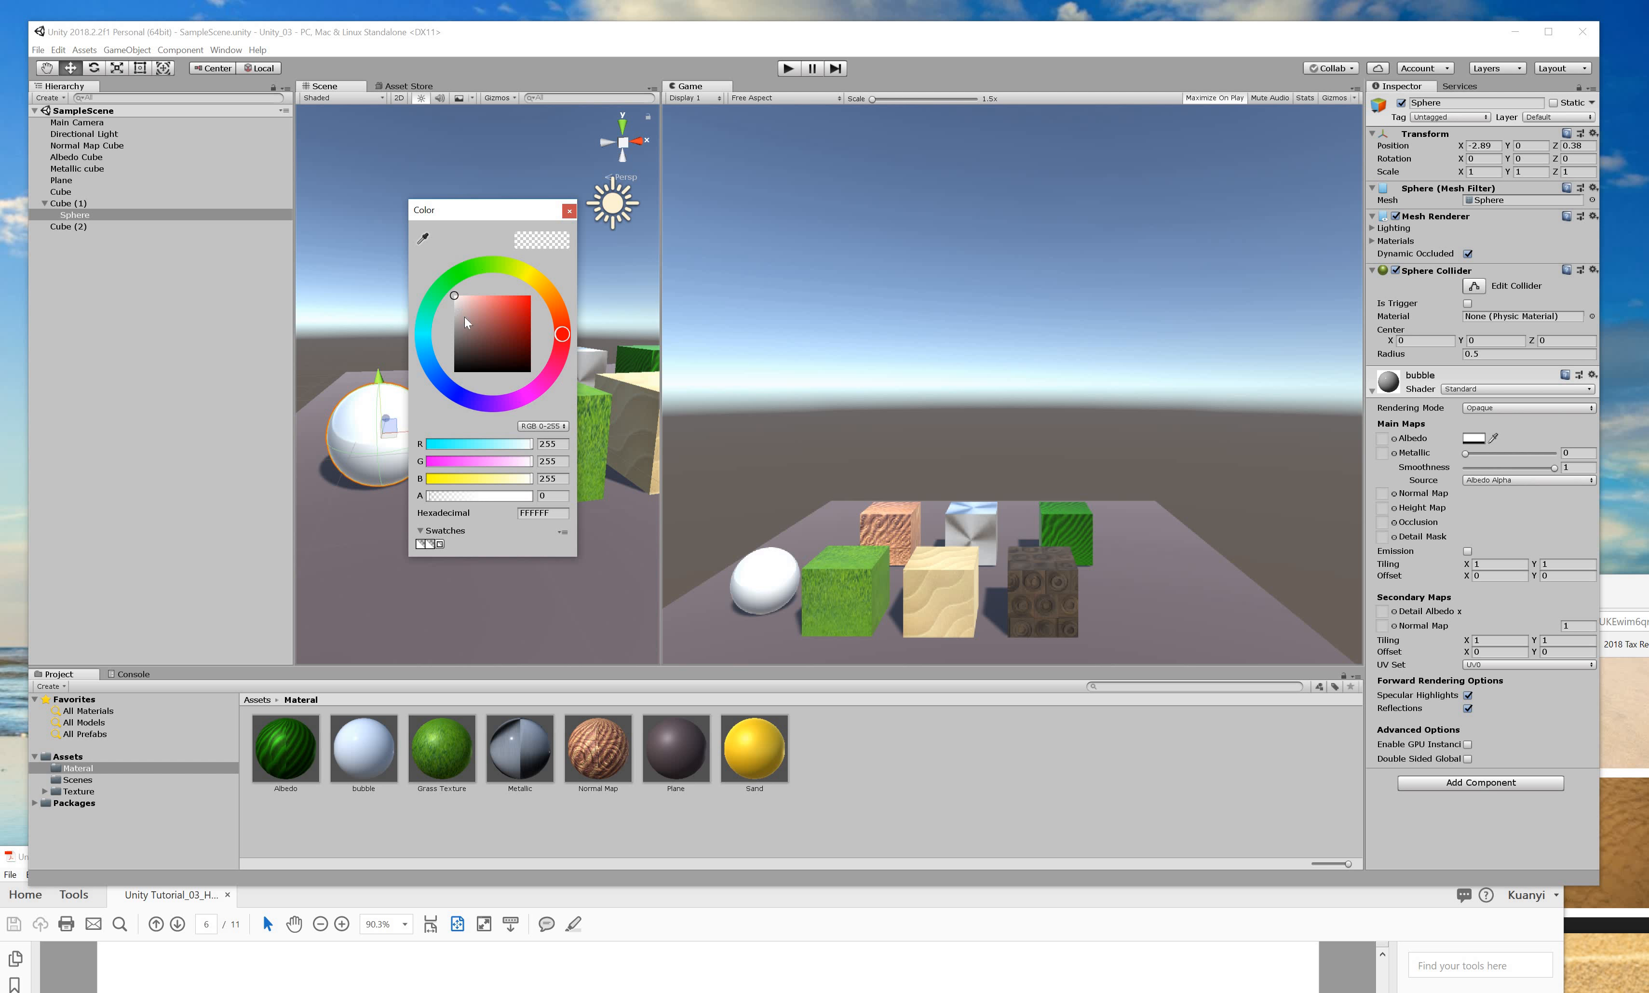
pyautogui.moveTo(467, 323)
pyautogui.mouseDown()
pyautogui.moveTo(447, 368)
pyautogui.moveTo(452, 345)
pyautogui.moveTo(450, 368)
pyautogui.moveTo(412, 297)
pyautogui.moveTo(402, 349)
pyautogui.mouseUp()
pyautogui.moveTo(433, 500); pyautogui.dragTo(457, 500)
pyautogui.click(518, 239)
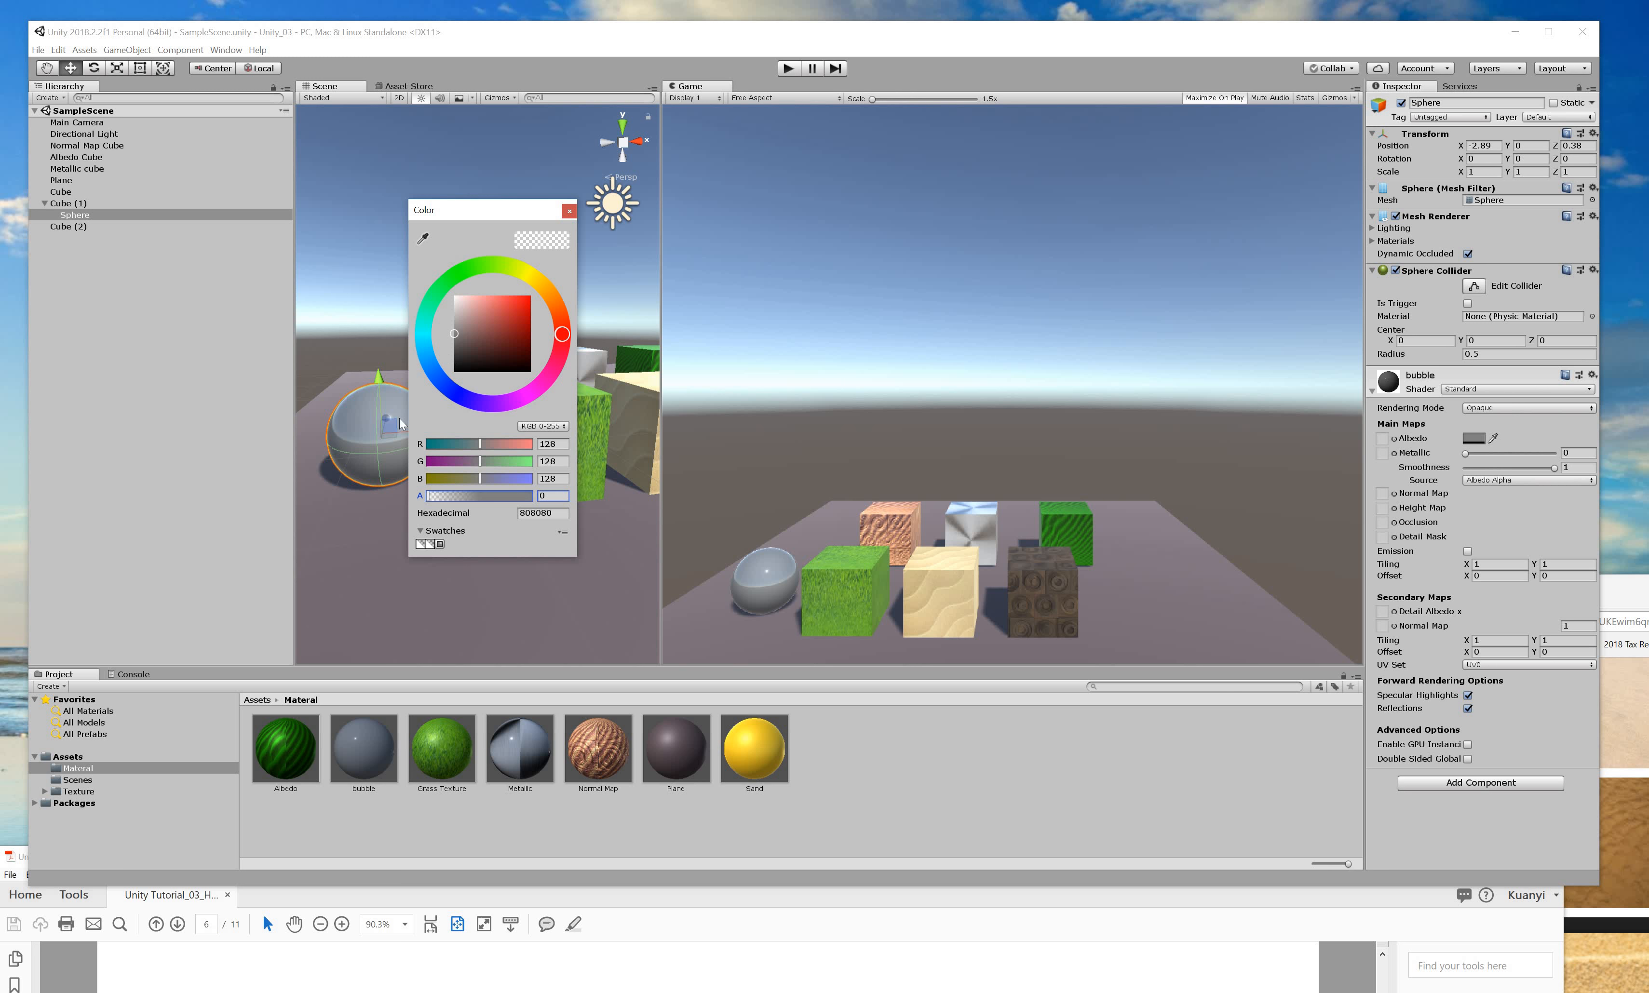
pyautogui.hotkey('ctrl', 'z')
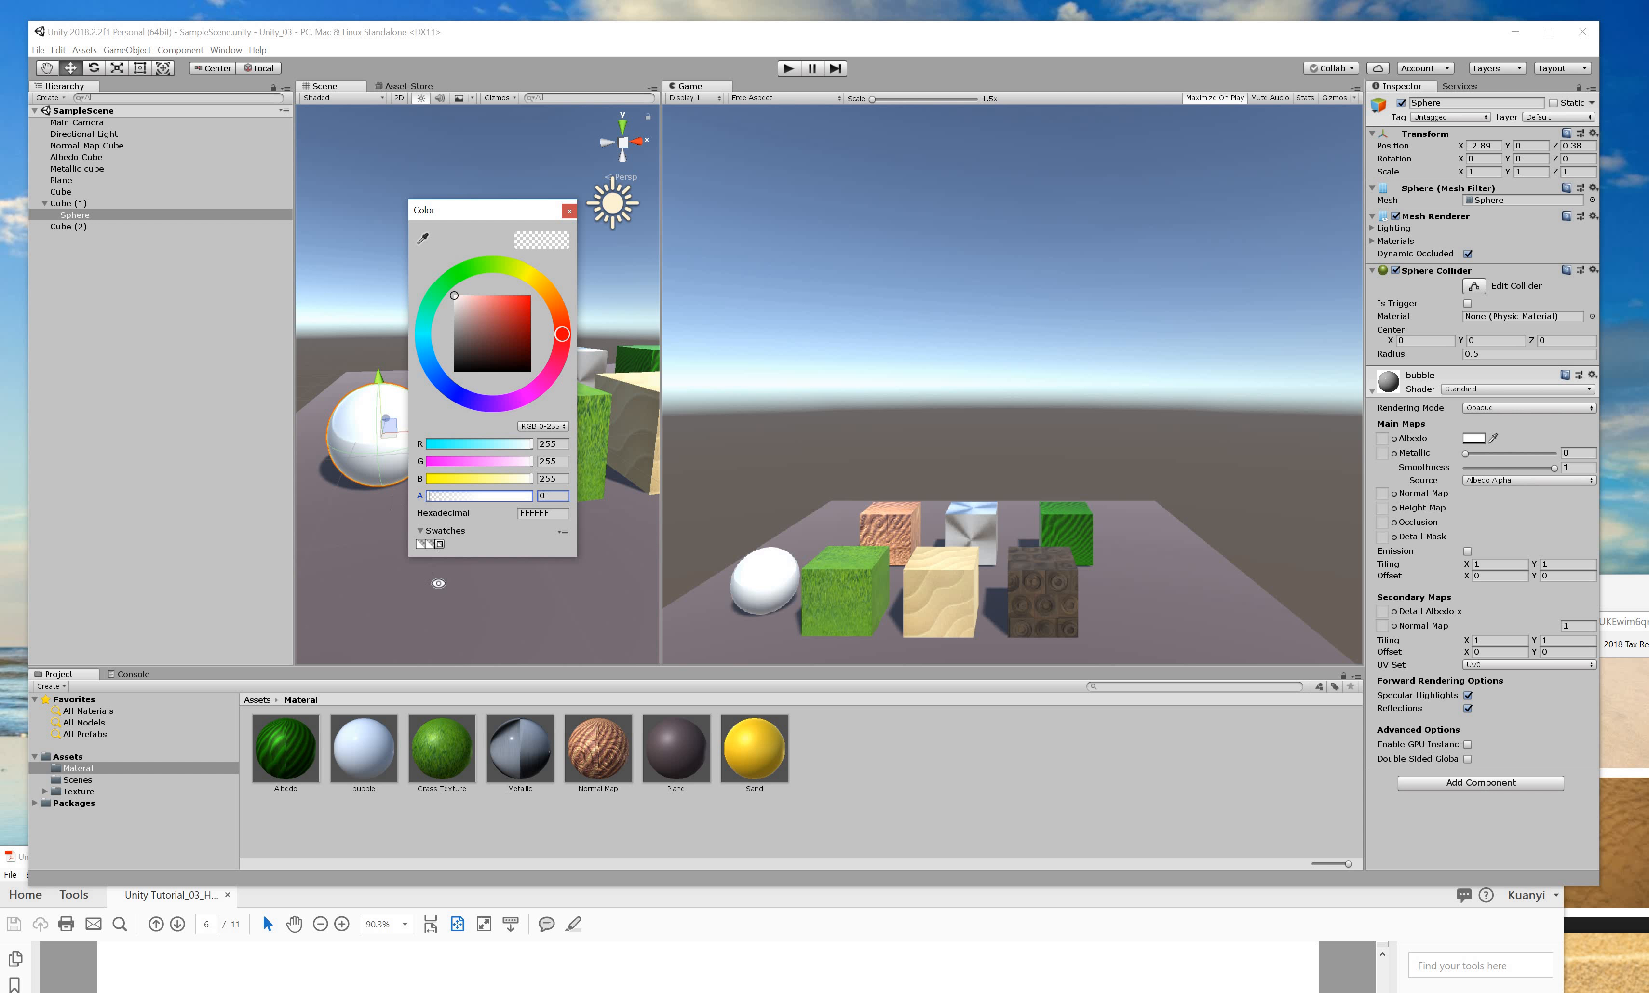
pyautogui.click(371, 416)
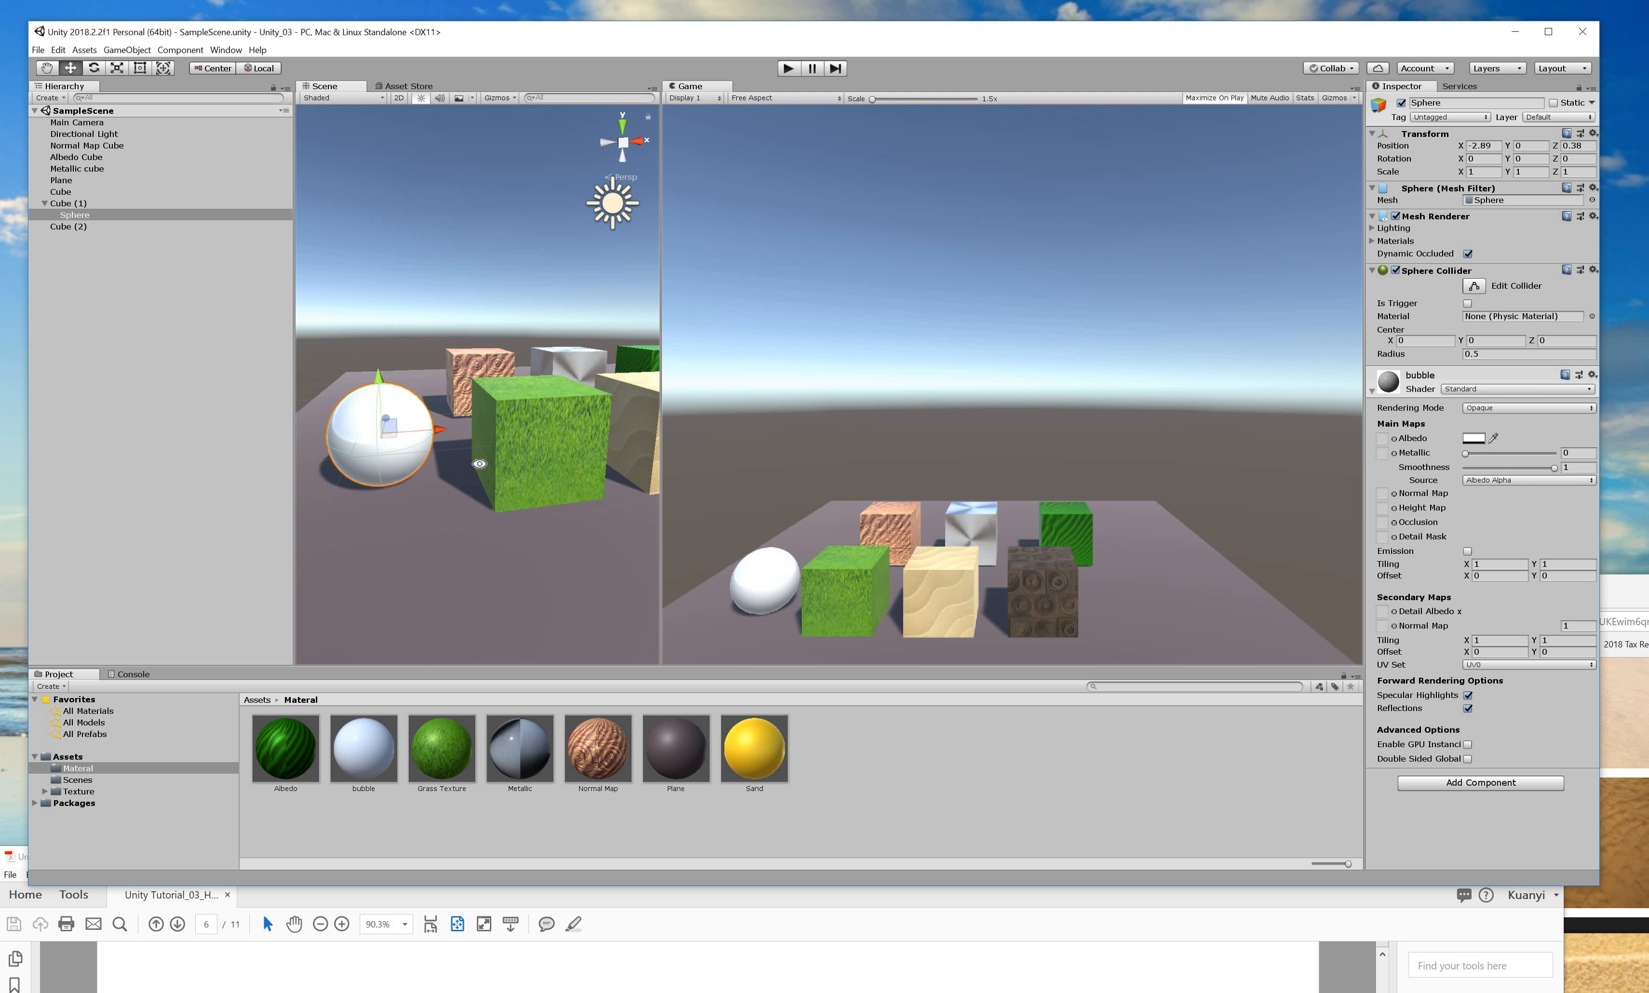
pyautogui.click(462, 471)
pyautogui.keyDown('alt'); pyautogui.moveTo(462, 471); pyautogui.dragTo(476, 594); pyautogui.keyUp('alt')
# Select the sphere and orbit to a low frontal view of it.
pyautogui.keyDown('alt'); pyautogui.moveTo(622, 368); pyautogui.dragTo(498, 516); pyautogui.keyUp('alt')
pyautogui.click(477, 464)
pyautogui.keyDown('alt'); pyautogui.moveTo(509, 431); pyautogui.dragTo(532, 142); pyautogui.keyUp('alt')
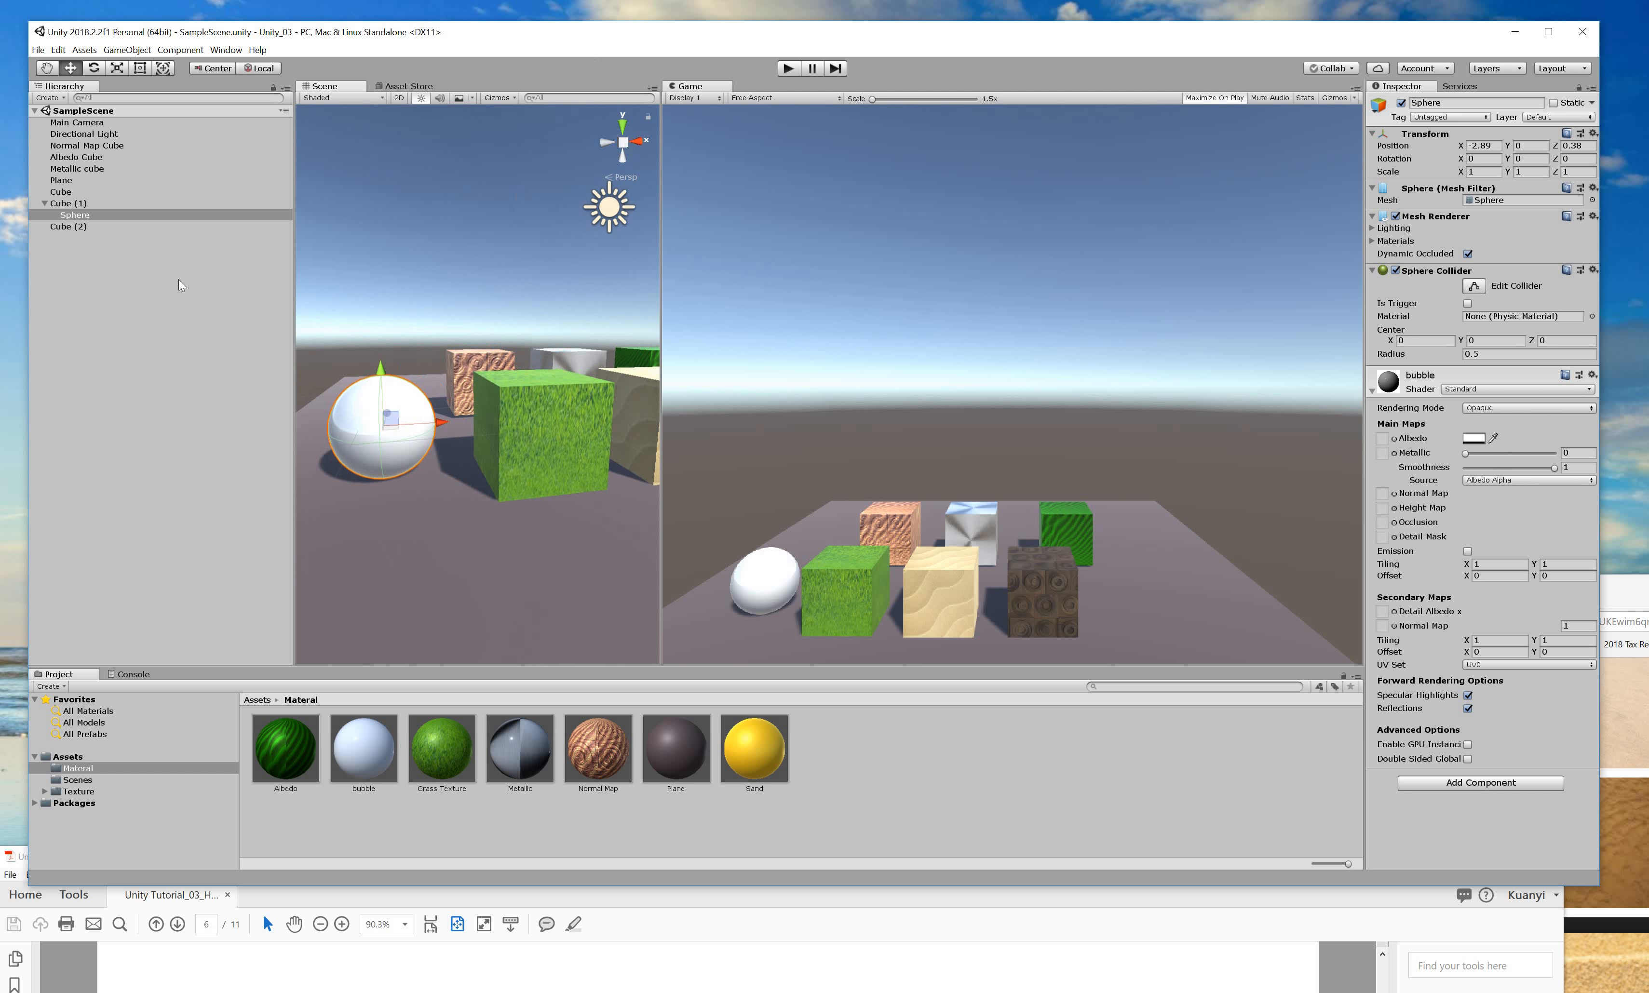
# Unparent Sphere from Cube (1) to the hierarchy root and save the scene.
pyautogui.click(76, 215)
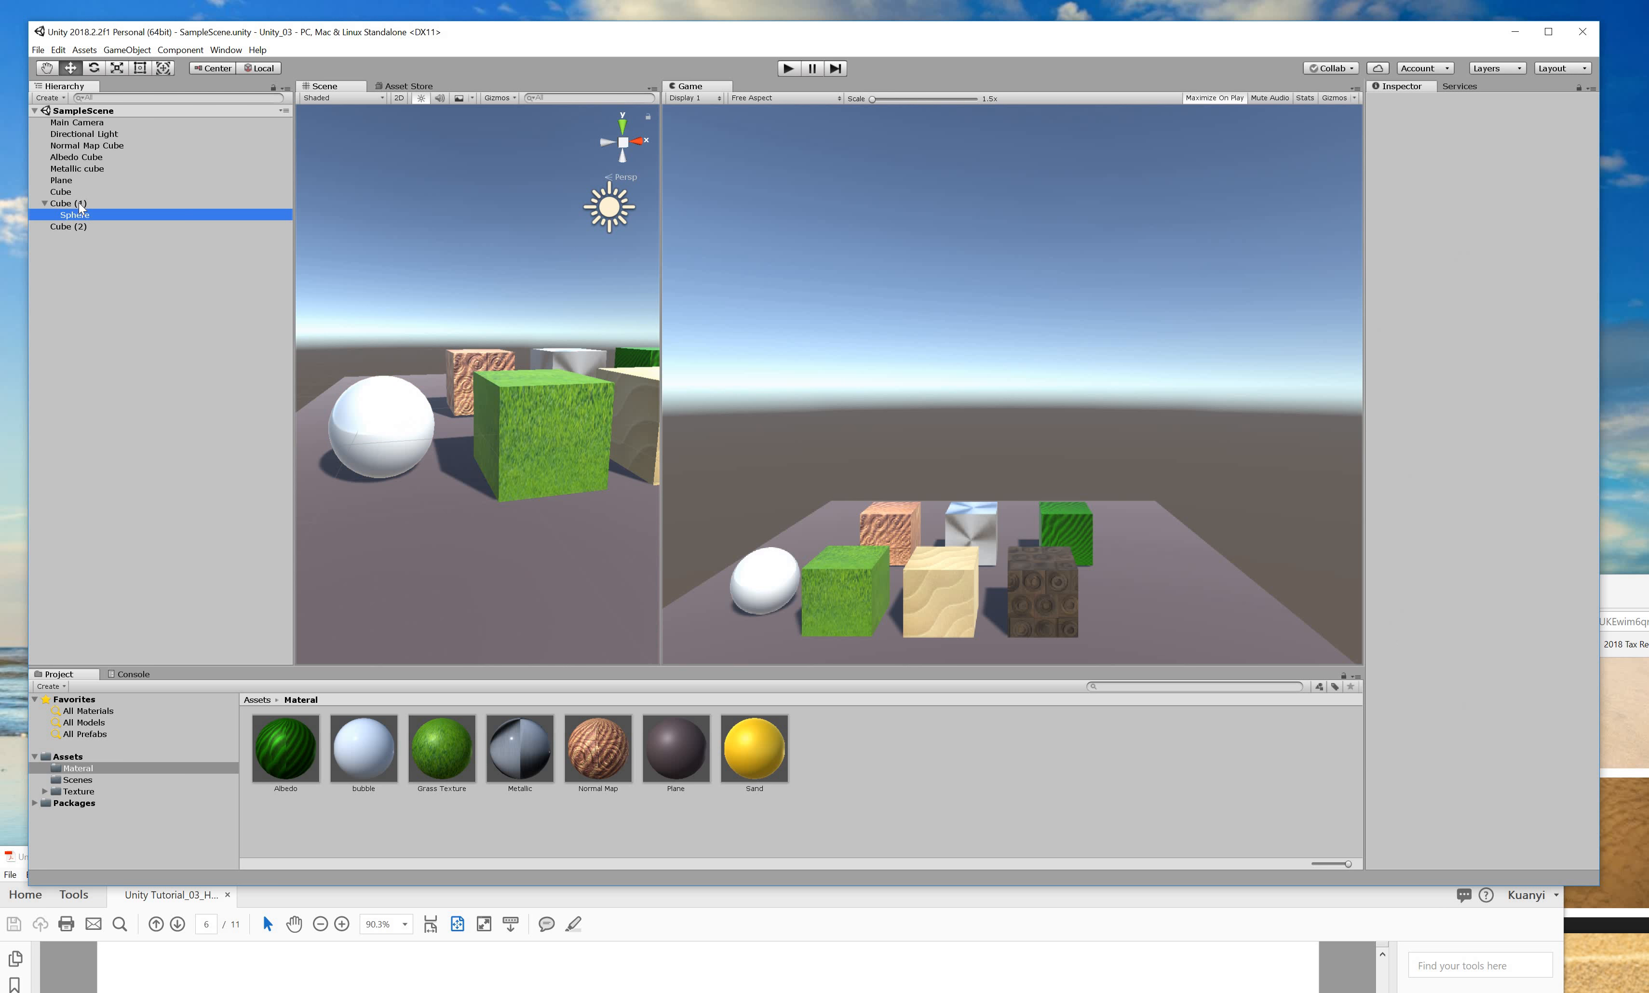
pyautogui.click(76, 204)
pyautogui.click(76, 214)
pyautogui.click(77, 204)
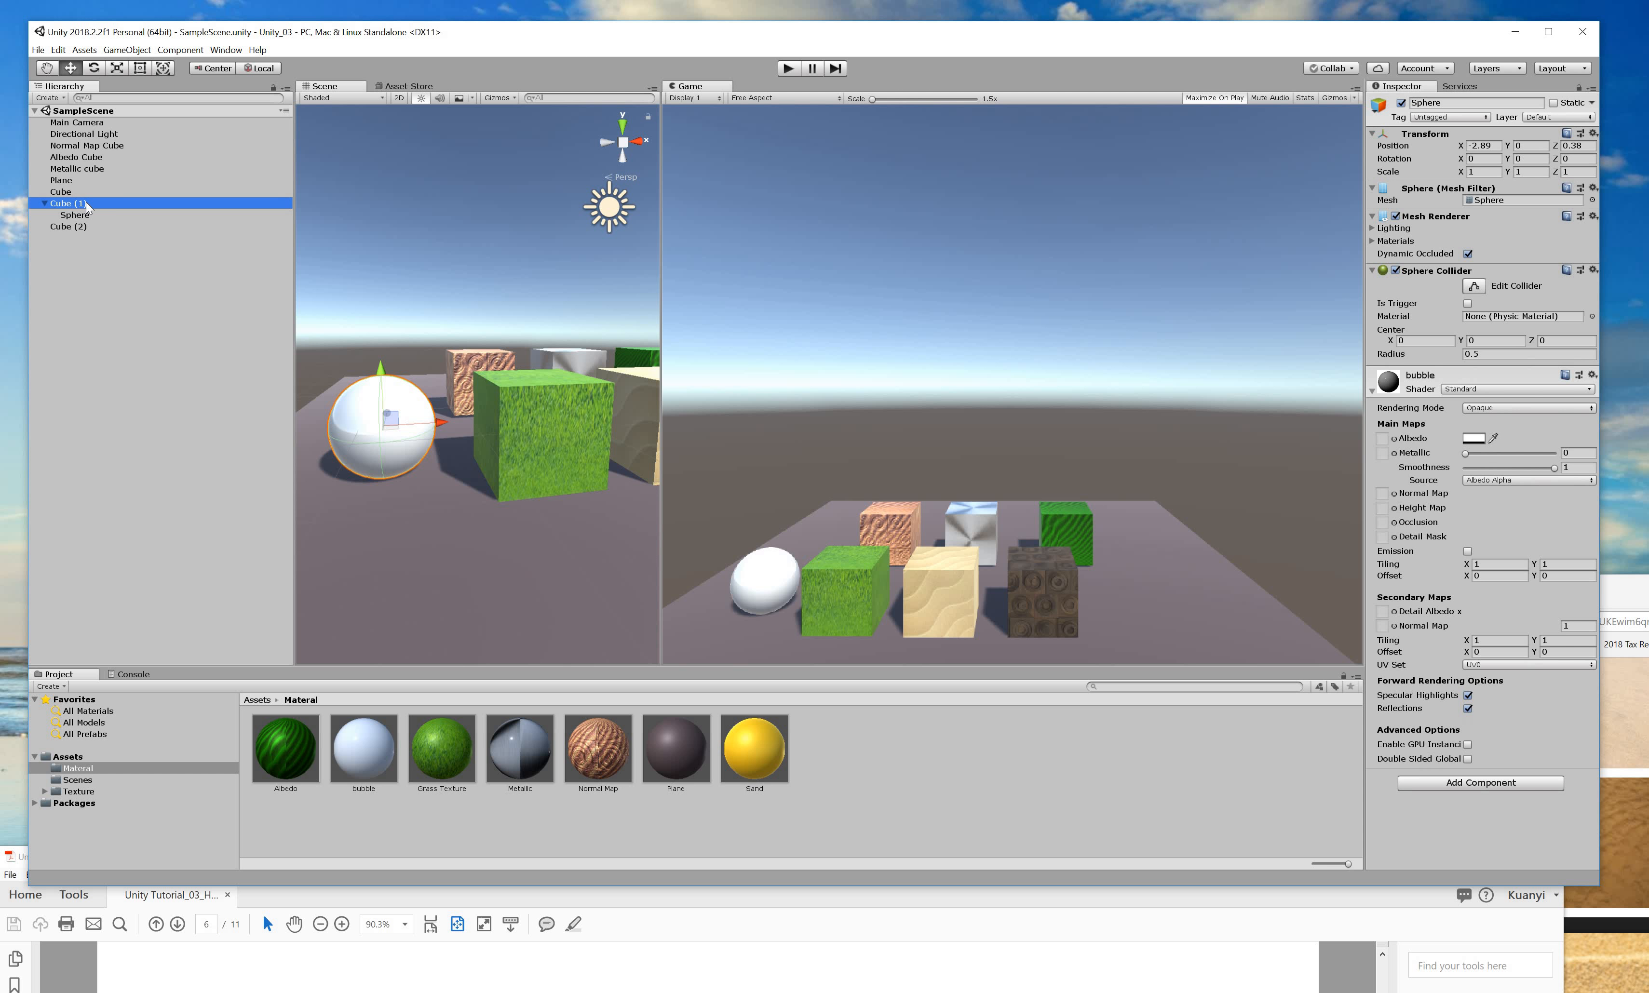
pyautogui.moveTo(85, 204); pyautogui.dragTo(85, 198)
pyautogui.keyDown('alt'); pyautogui.moveTo(504, 494); pyautogui.dragTo(562, 528); pyautogui.keyUp('alt')
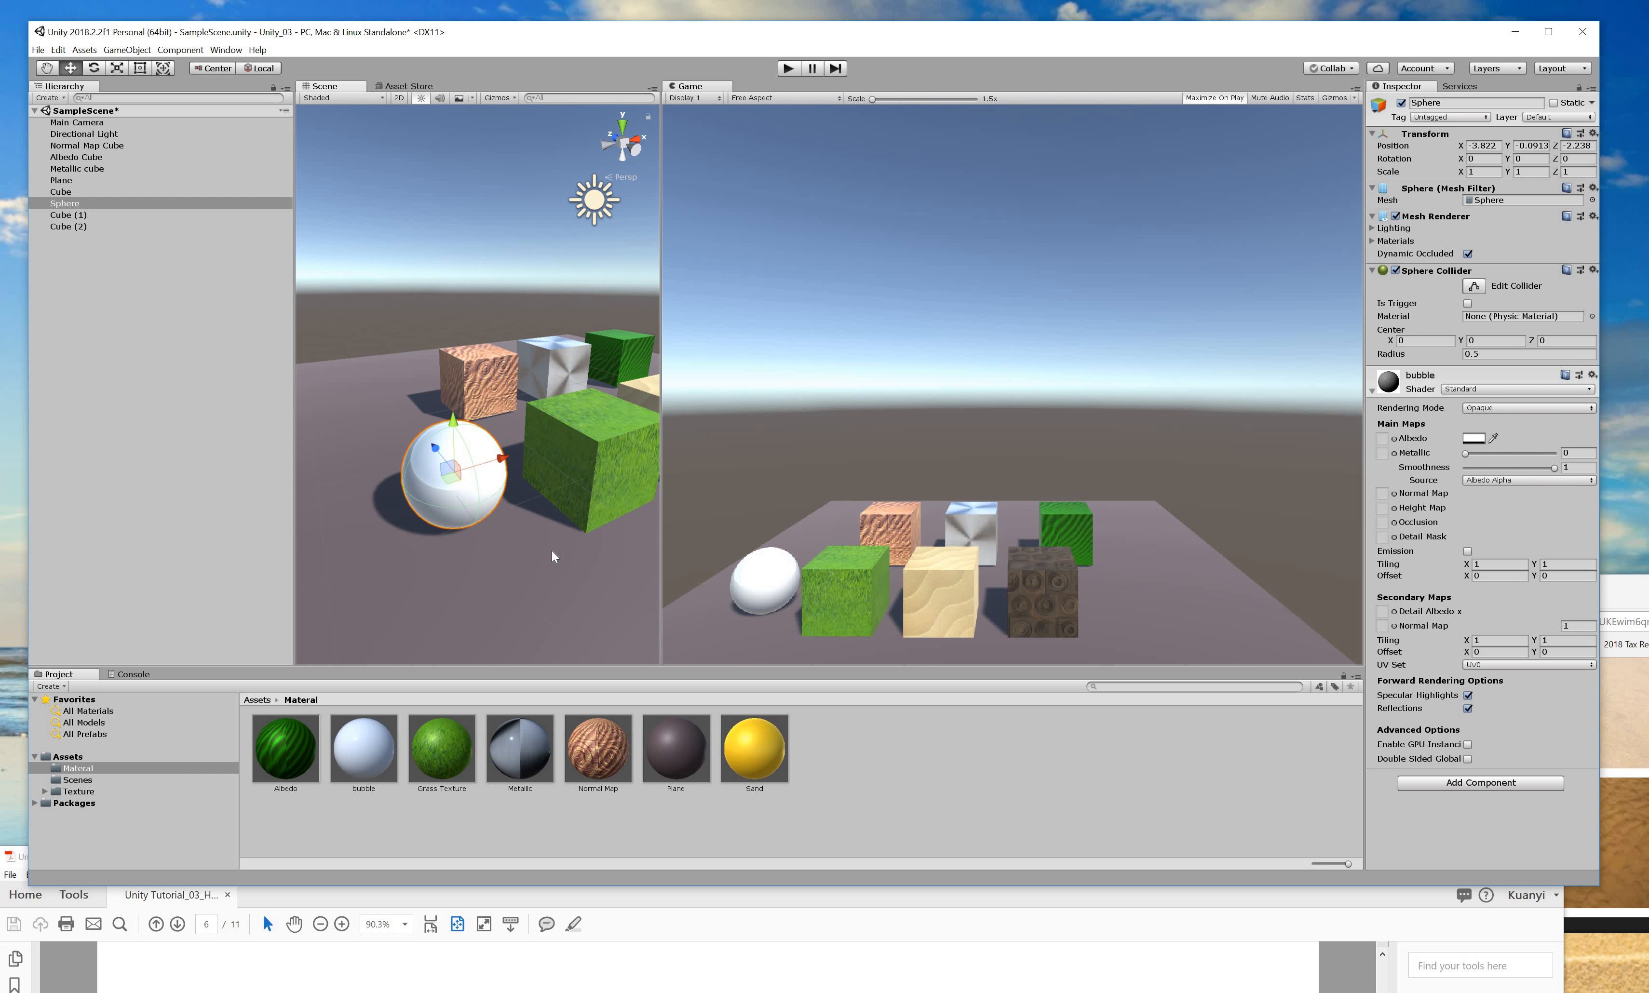
pyautogui.hotkey('ctrl', 's')
pyautogui.click(504, 925)
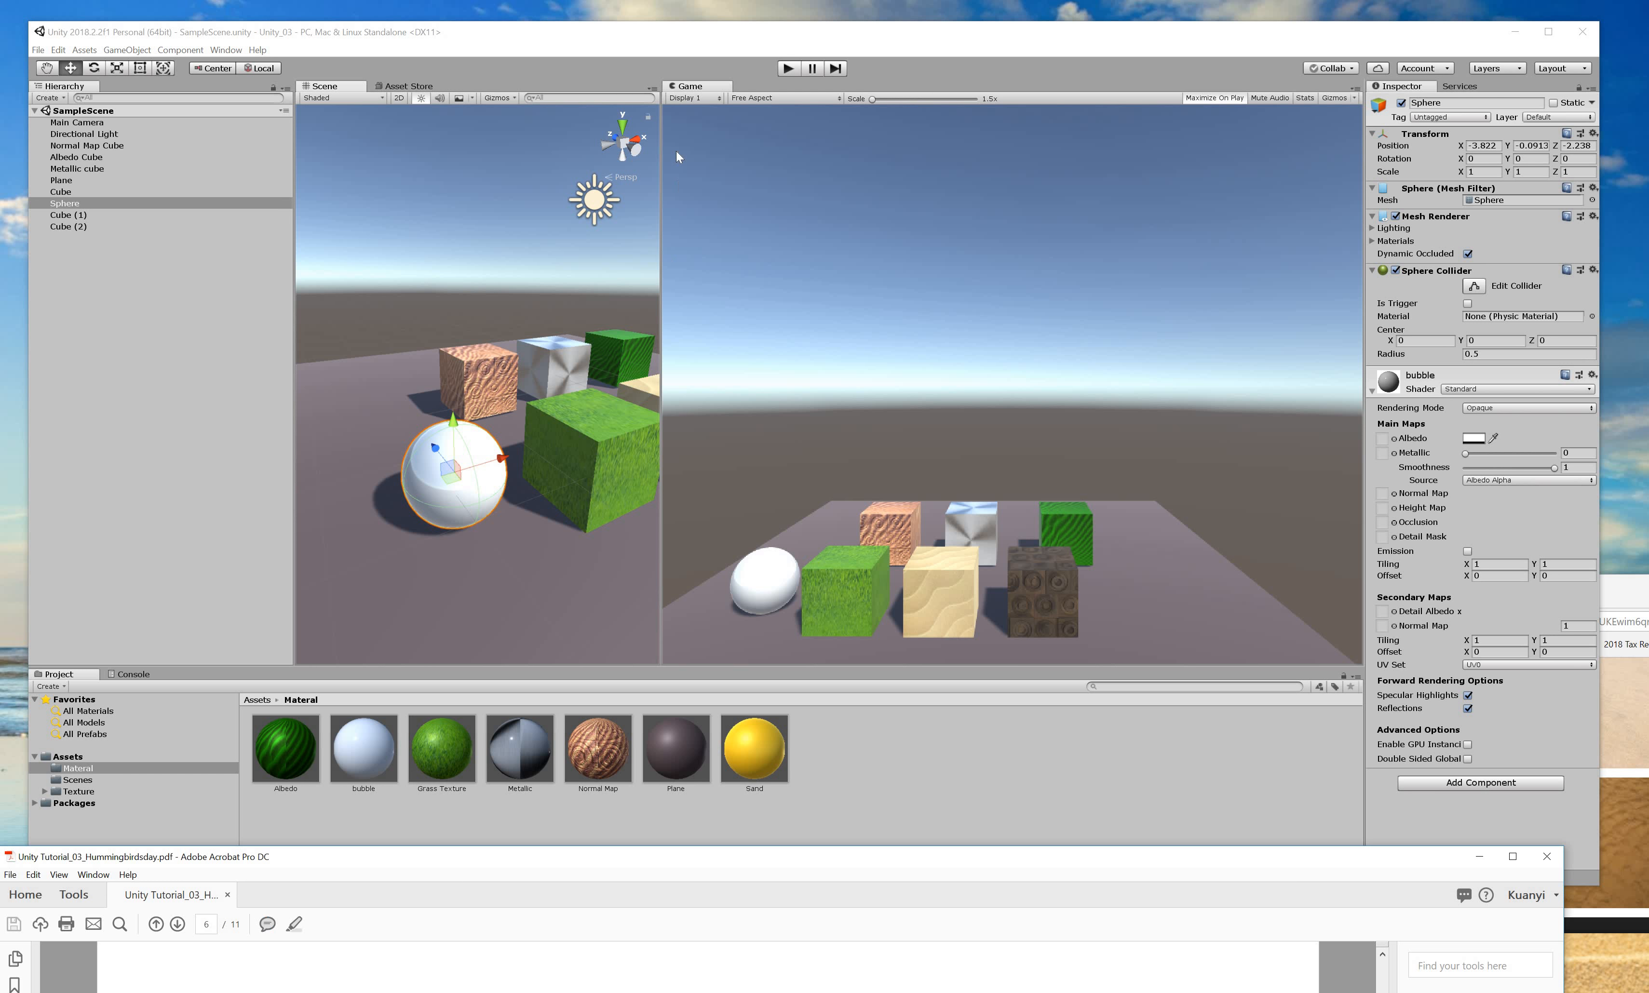
# Scroll the tutorial PDF to page 7, '3.3 Shaders - Metallic'.
pyautogui.moveTo(676, 152); pyautogui.dragTo(679, 90)
pyautogui.scroll(-4, 890, 718)
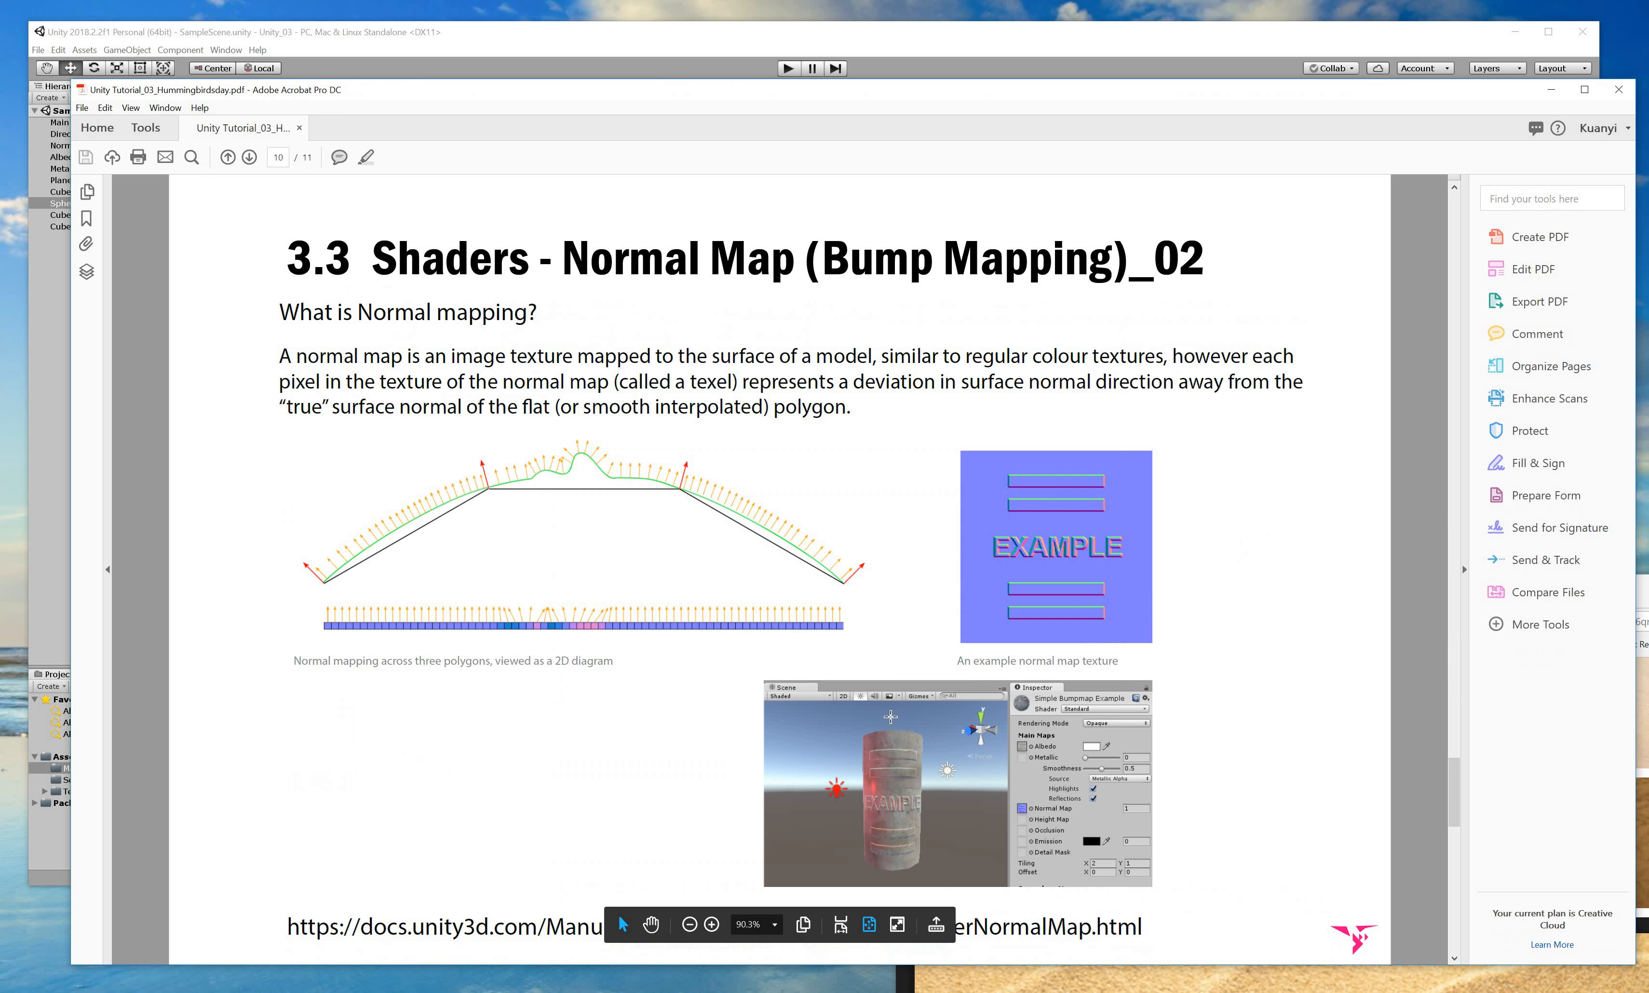
pyautogui.scroll(4, 891, 718)
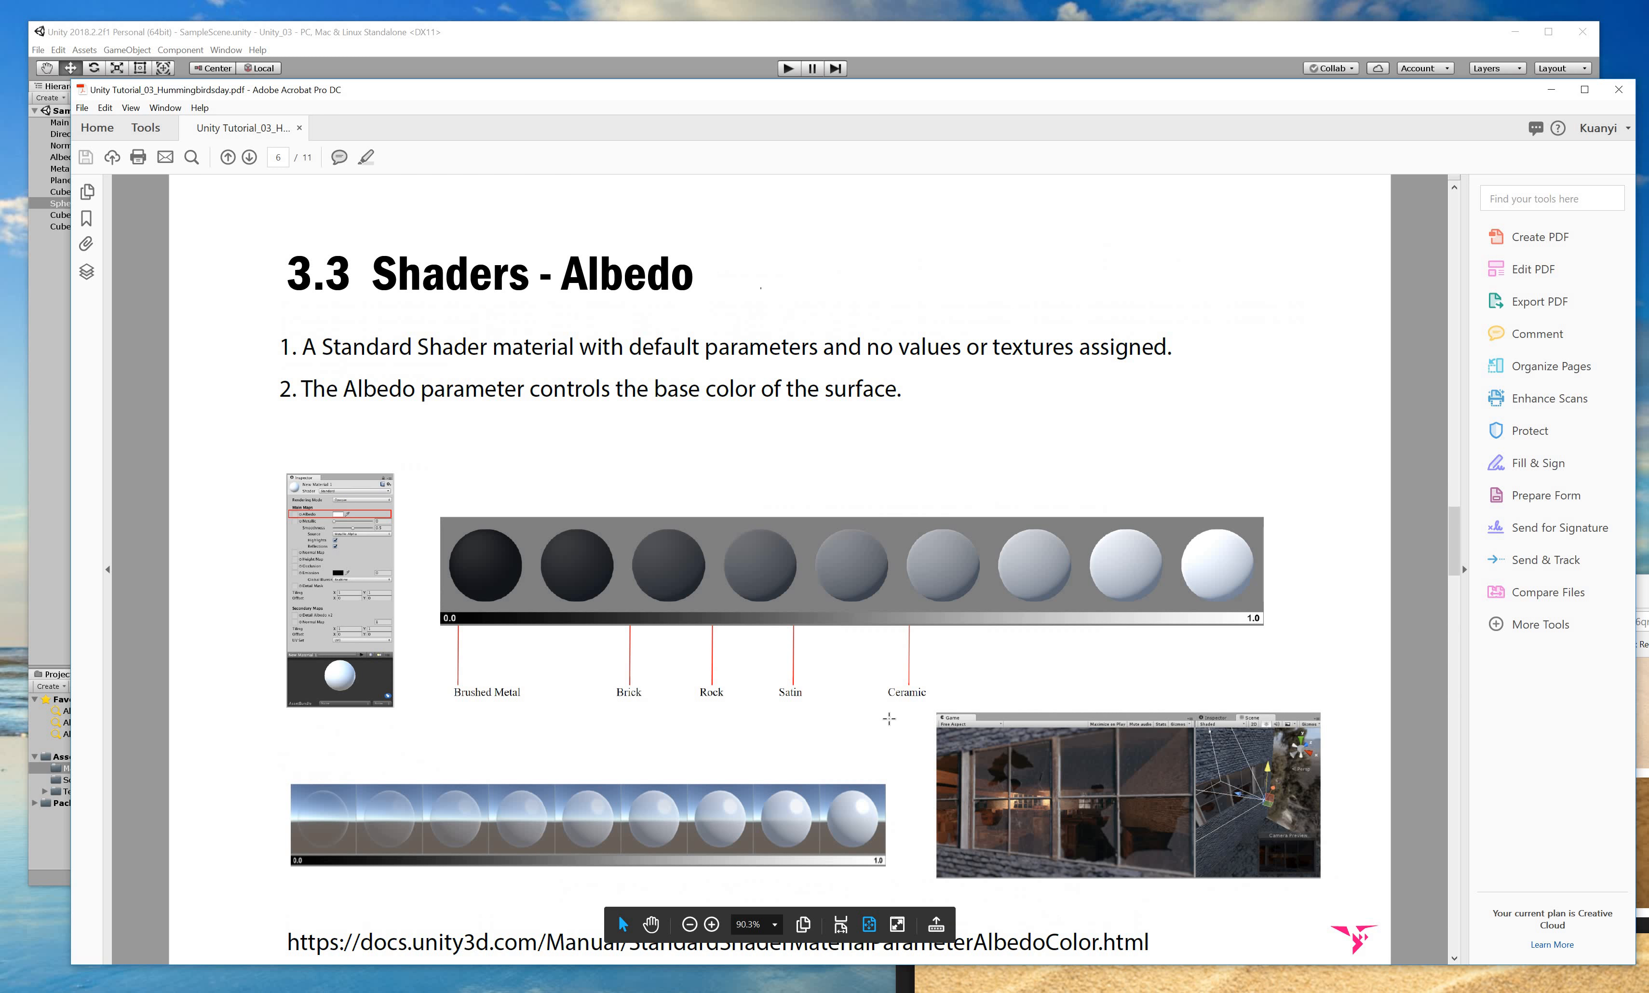
pyautogui.scroll(-1, 864, 708)
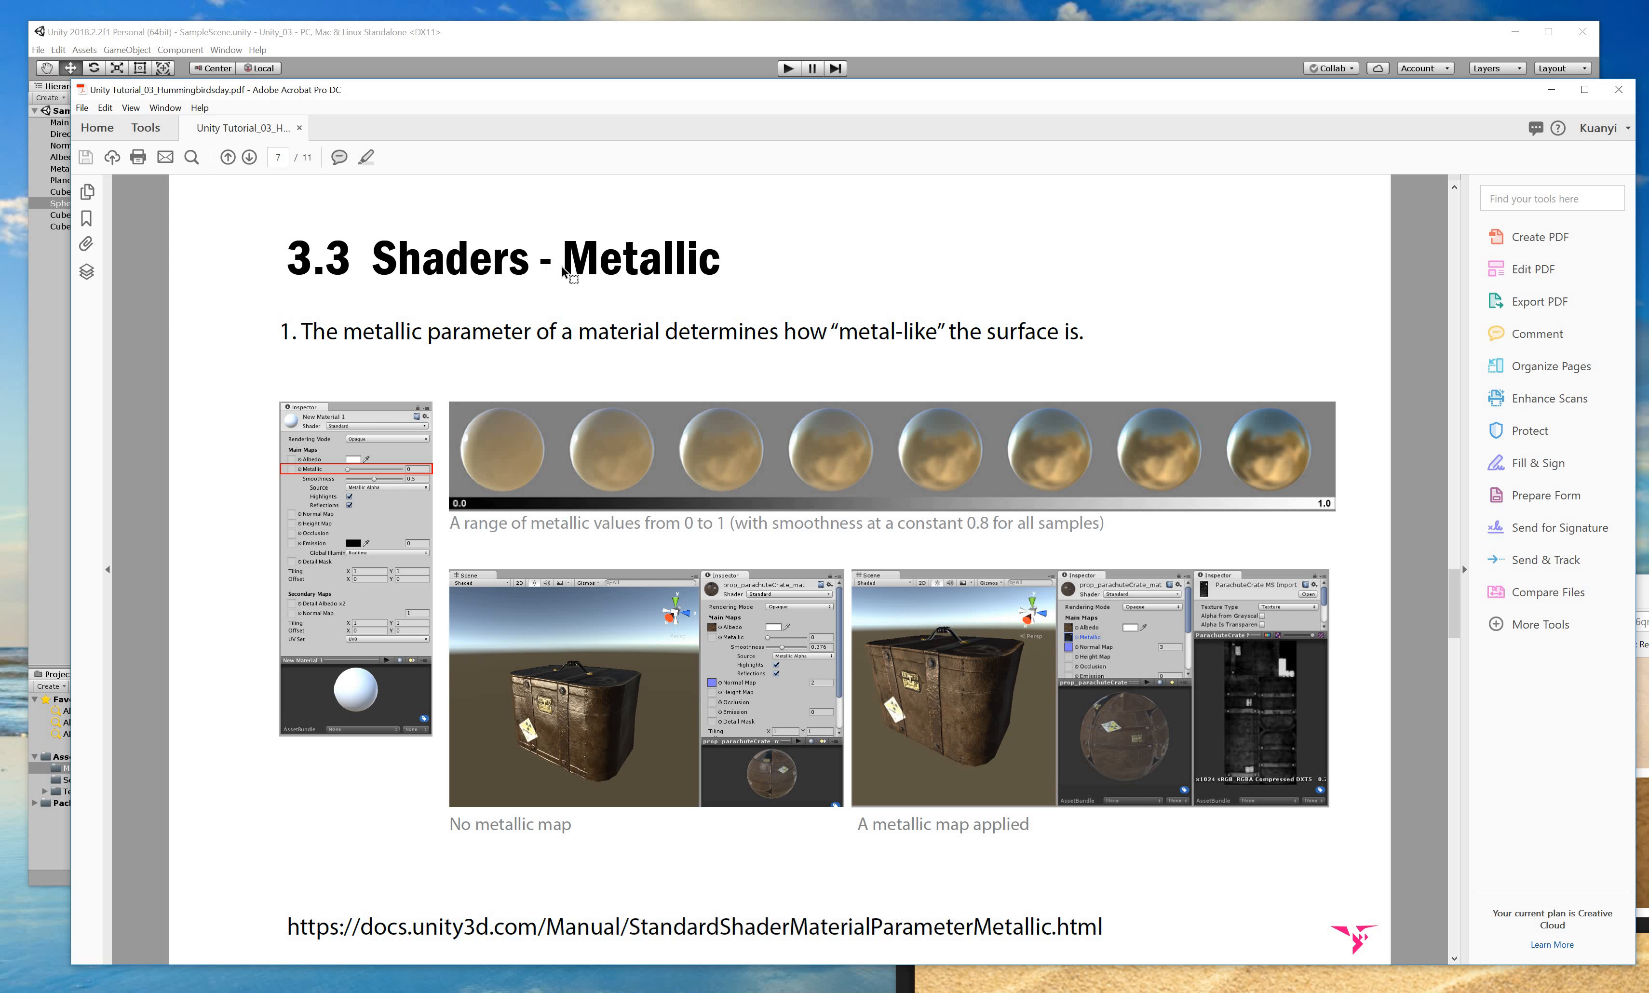
# Highlight the start of the metallic definition, then lower the PDF and return to Unity.
pyautogui.moveTo(562, 267); pyautogui.dragTo(700, 269)
pyautogui.click(717, 265)
pyautogui.moveTo(305, 333); pyautogui.dragTo(447, 335)
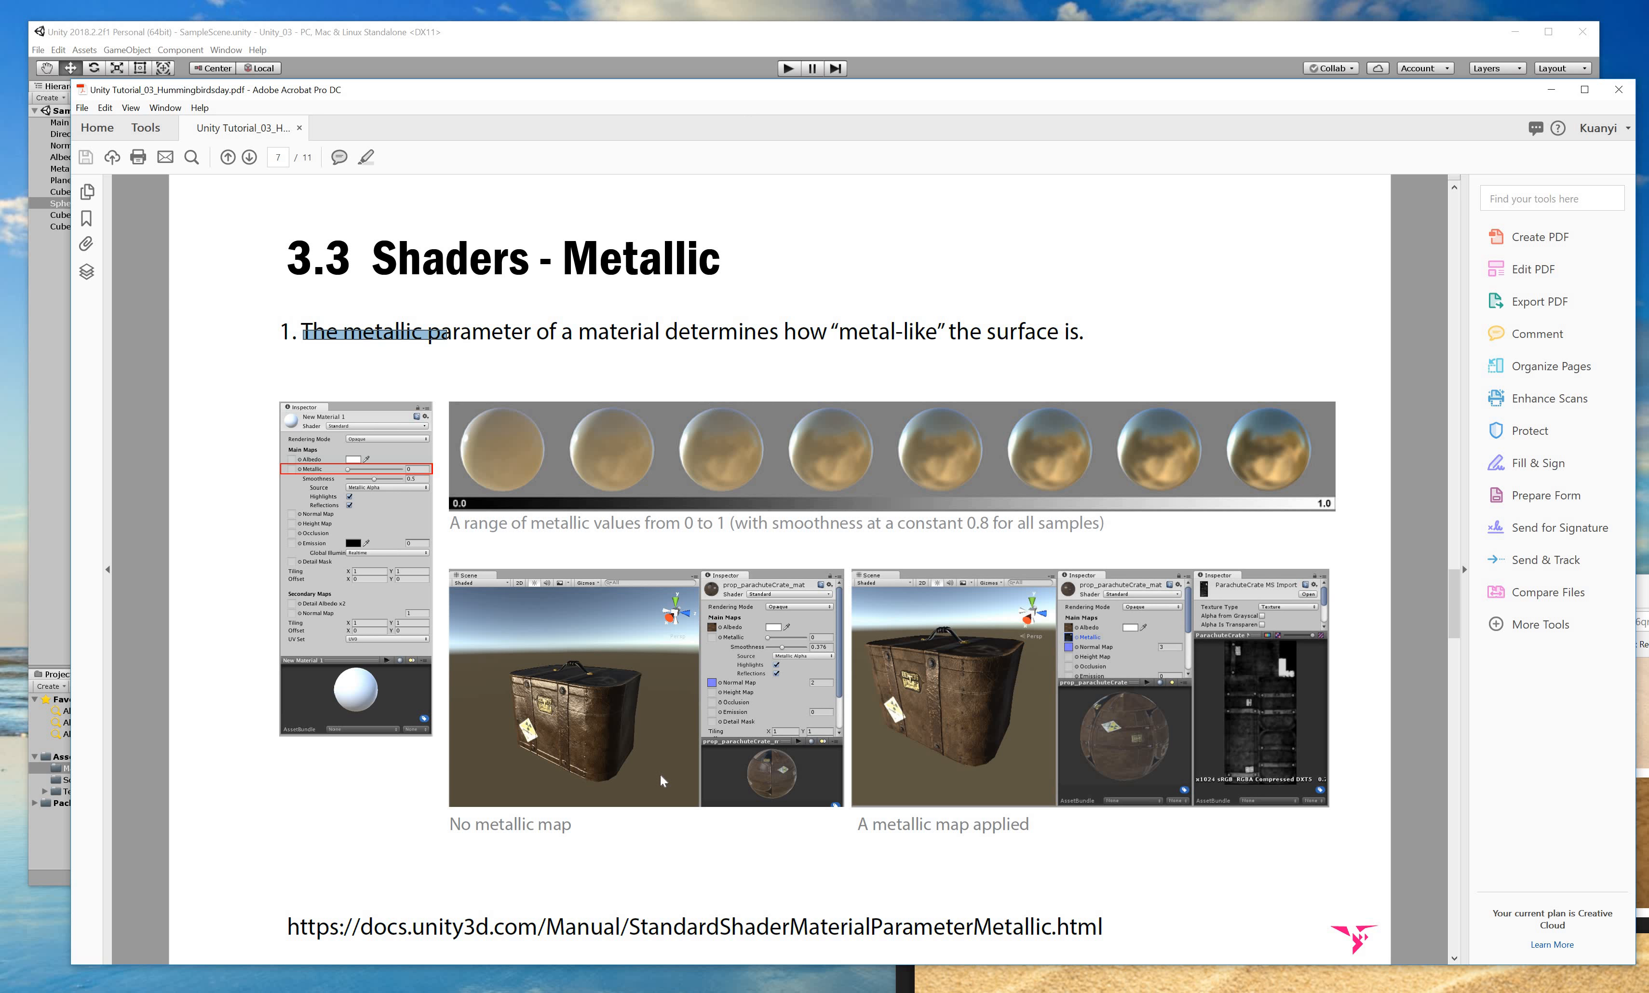
pyautogui.moveTo(1377, 90); pyautogui.dragTo(1290, 762)
pyautogui.click(1484, 417)
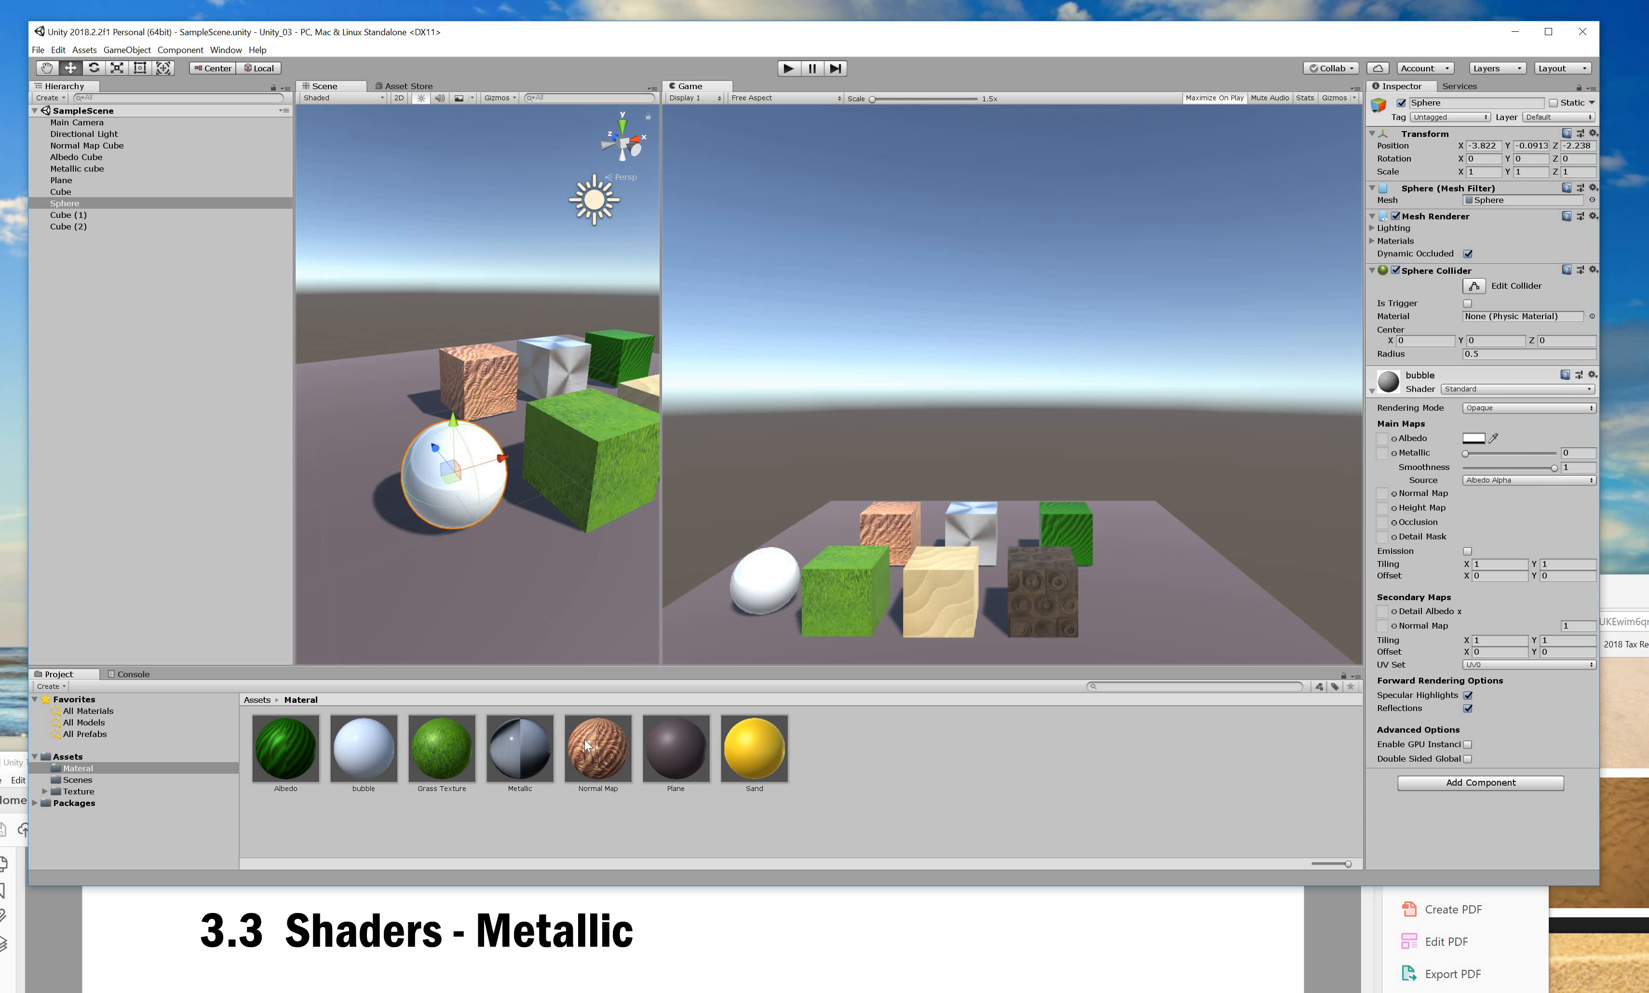
# Select the Metallic cube, reveal its material's metallic map, and drag its Smoothness slider to 0.
pyautogui.click(399, 748)
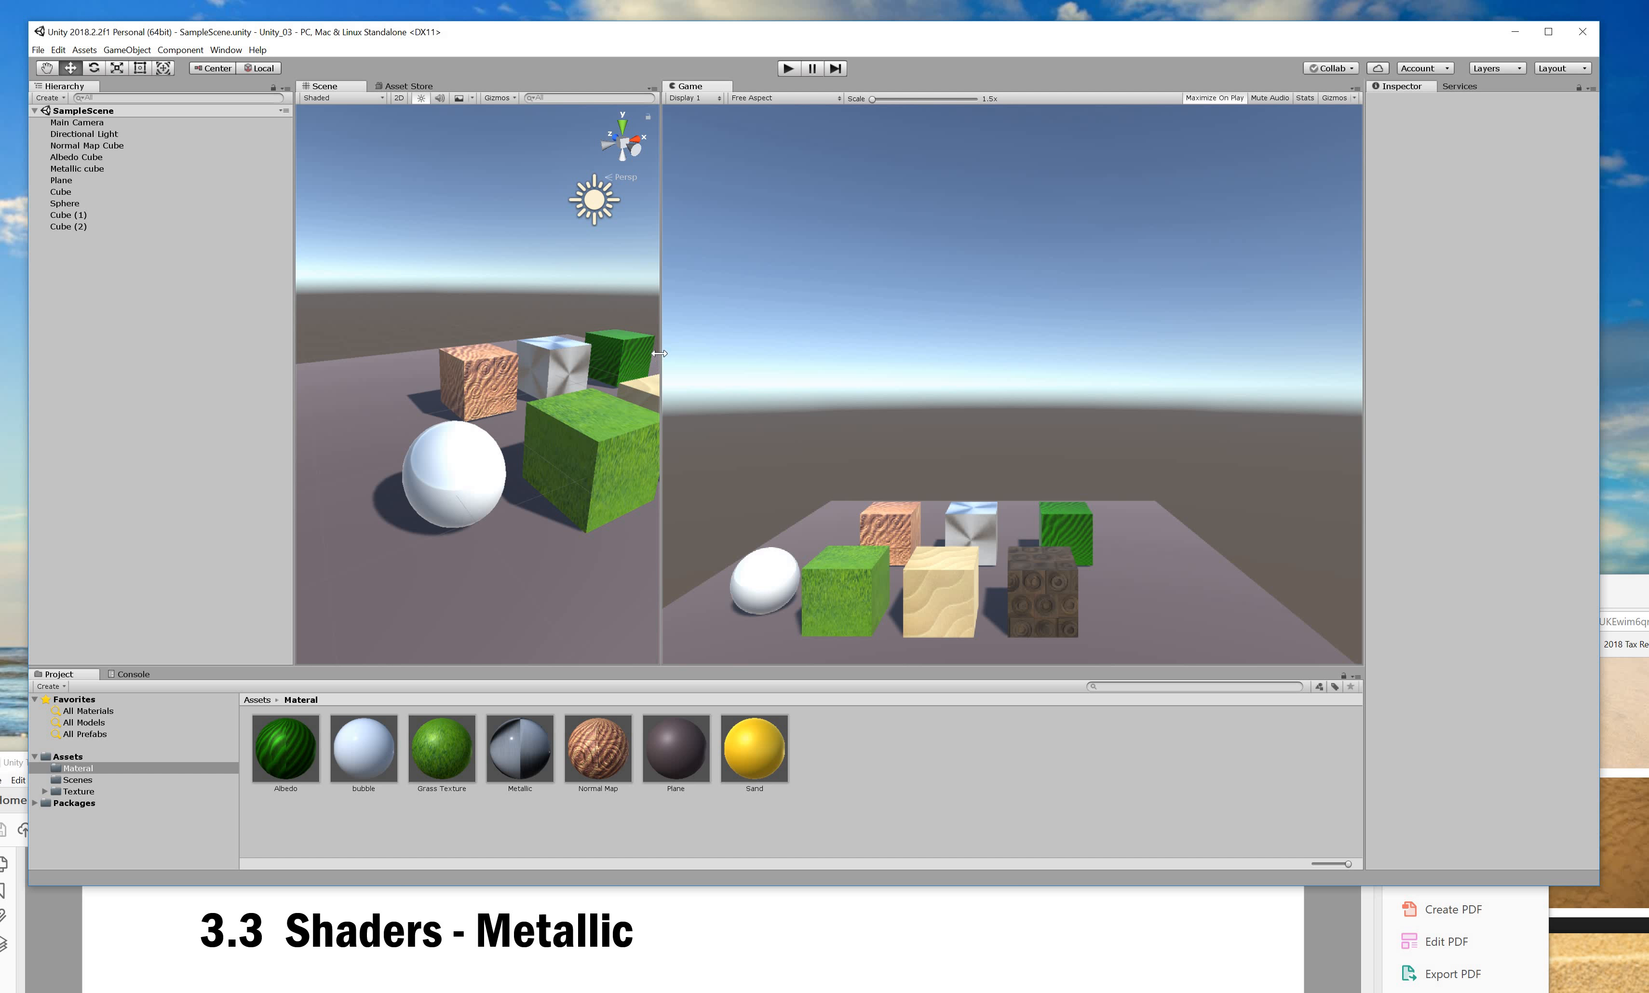
pyautogui.moveTo(1046, 391); pyautogui.dragTo(1197, 400)
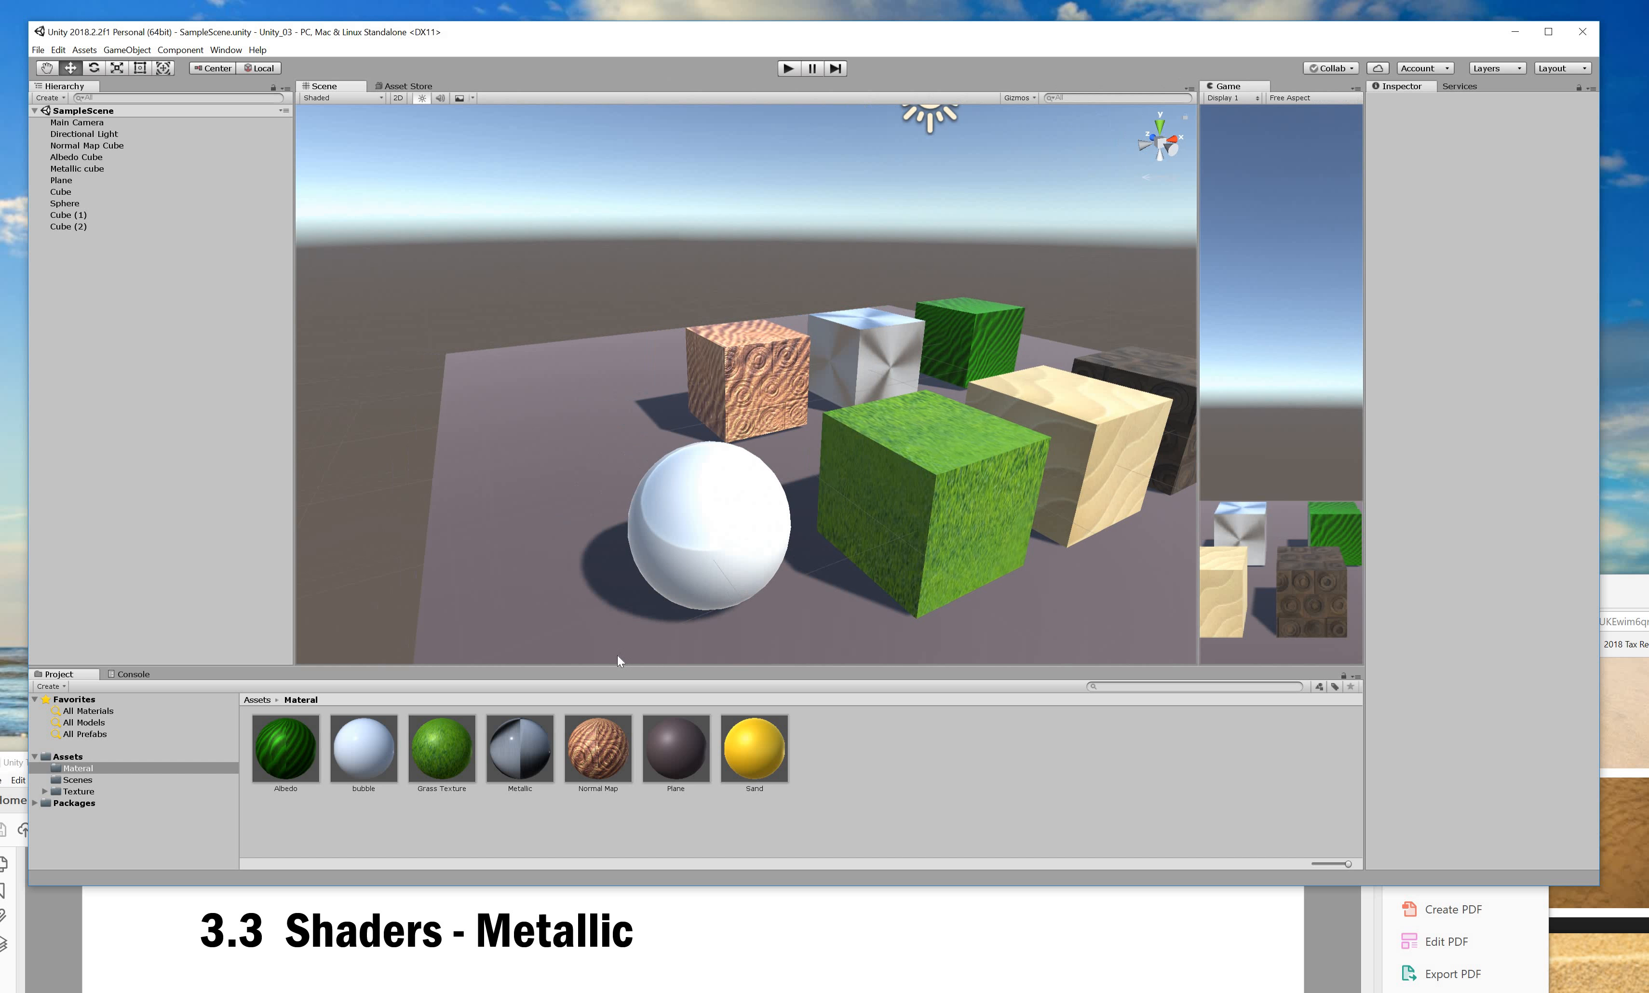
pyautogui.click(871, 353)
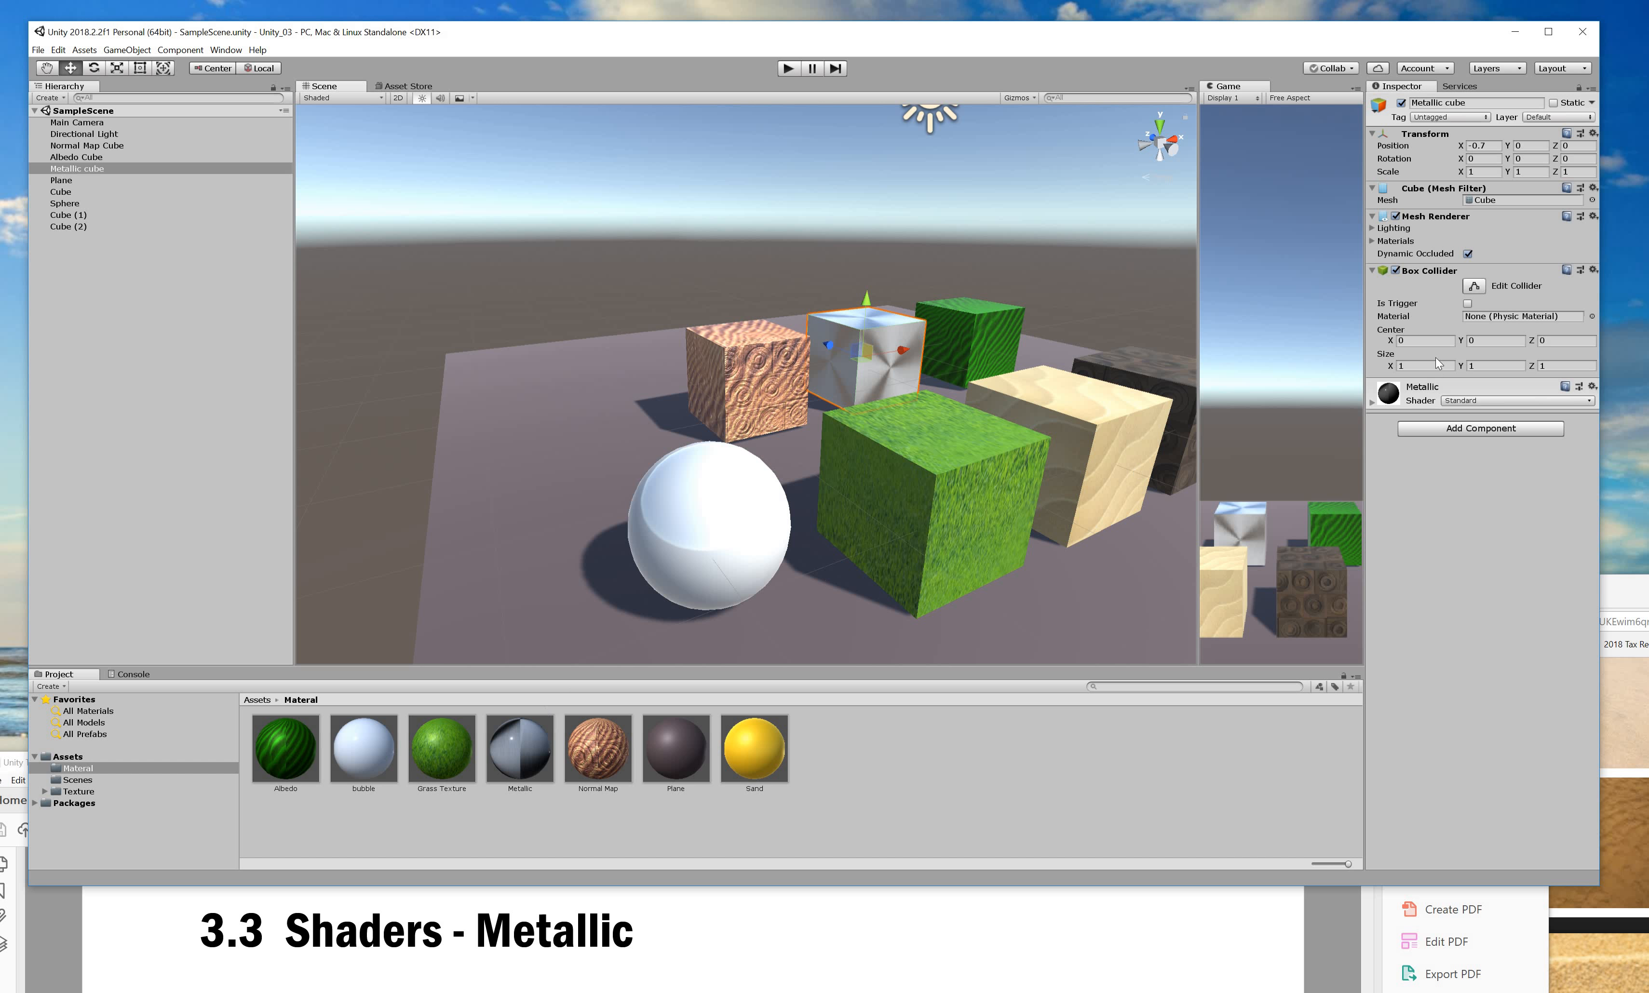
pyautogui.click(1371, 403)
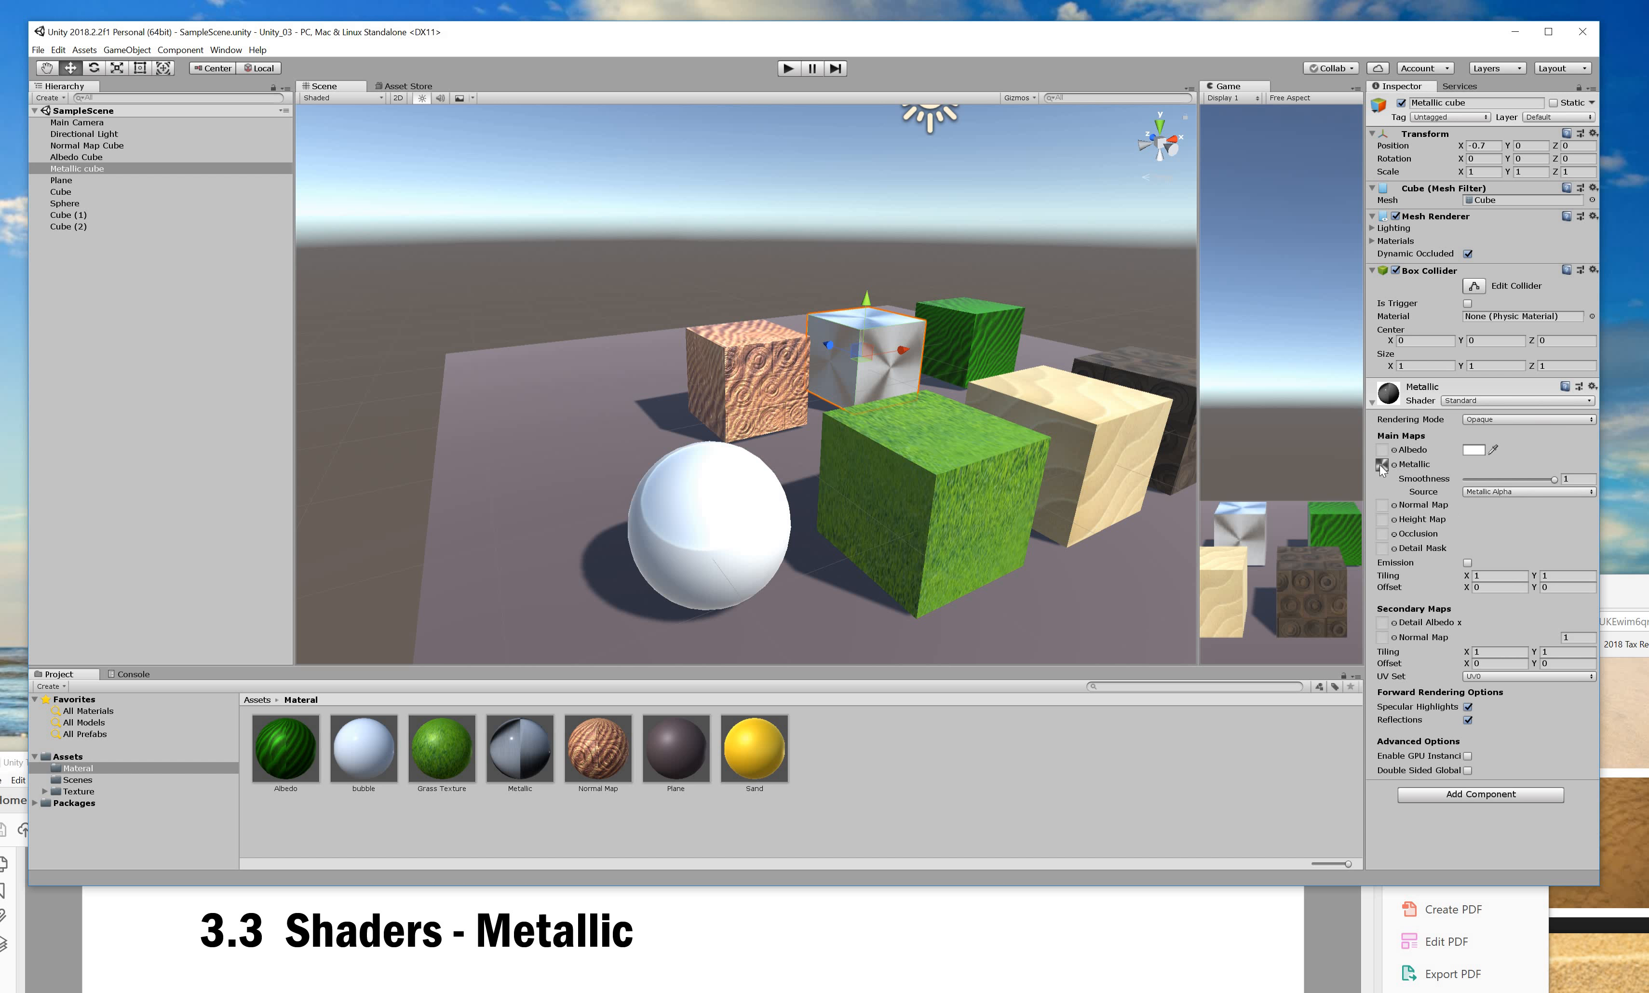
pyautogui.click(1380, 466)
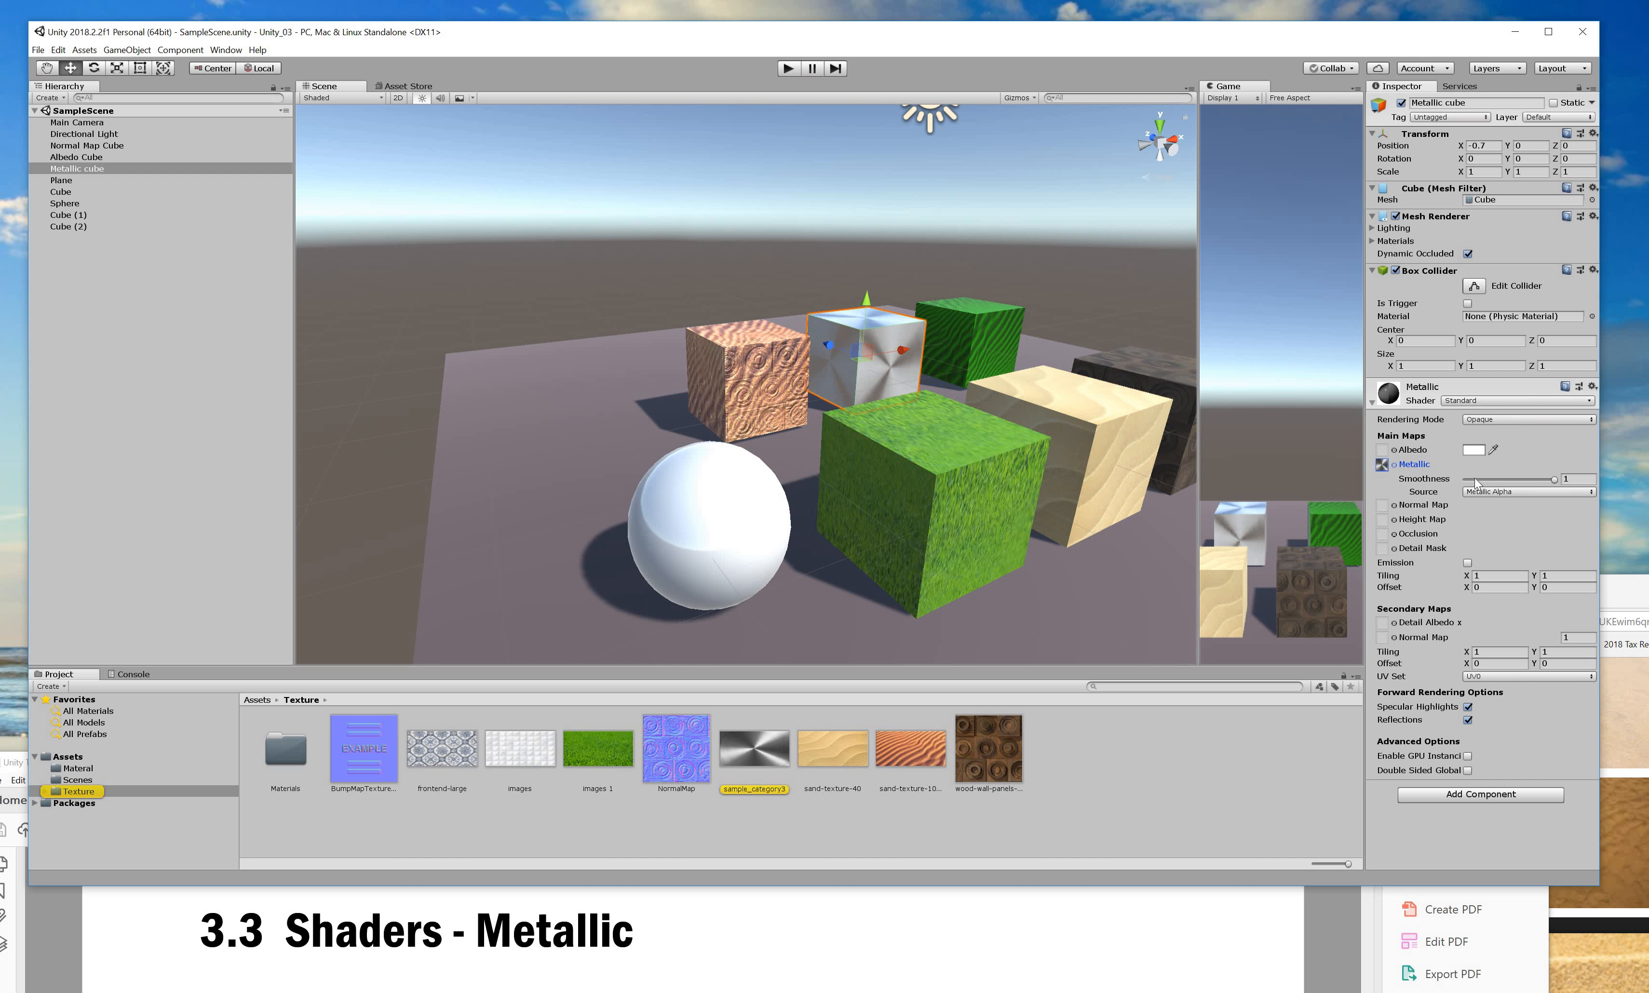
pyautogui.moveTo(1555, 480)
pyautogui.mouseDown()
pyautogui.moveTo(1506, 481)
pyautogui.moveTo(1525, 480)
pyautogui.mouseUp()
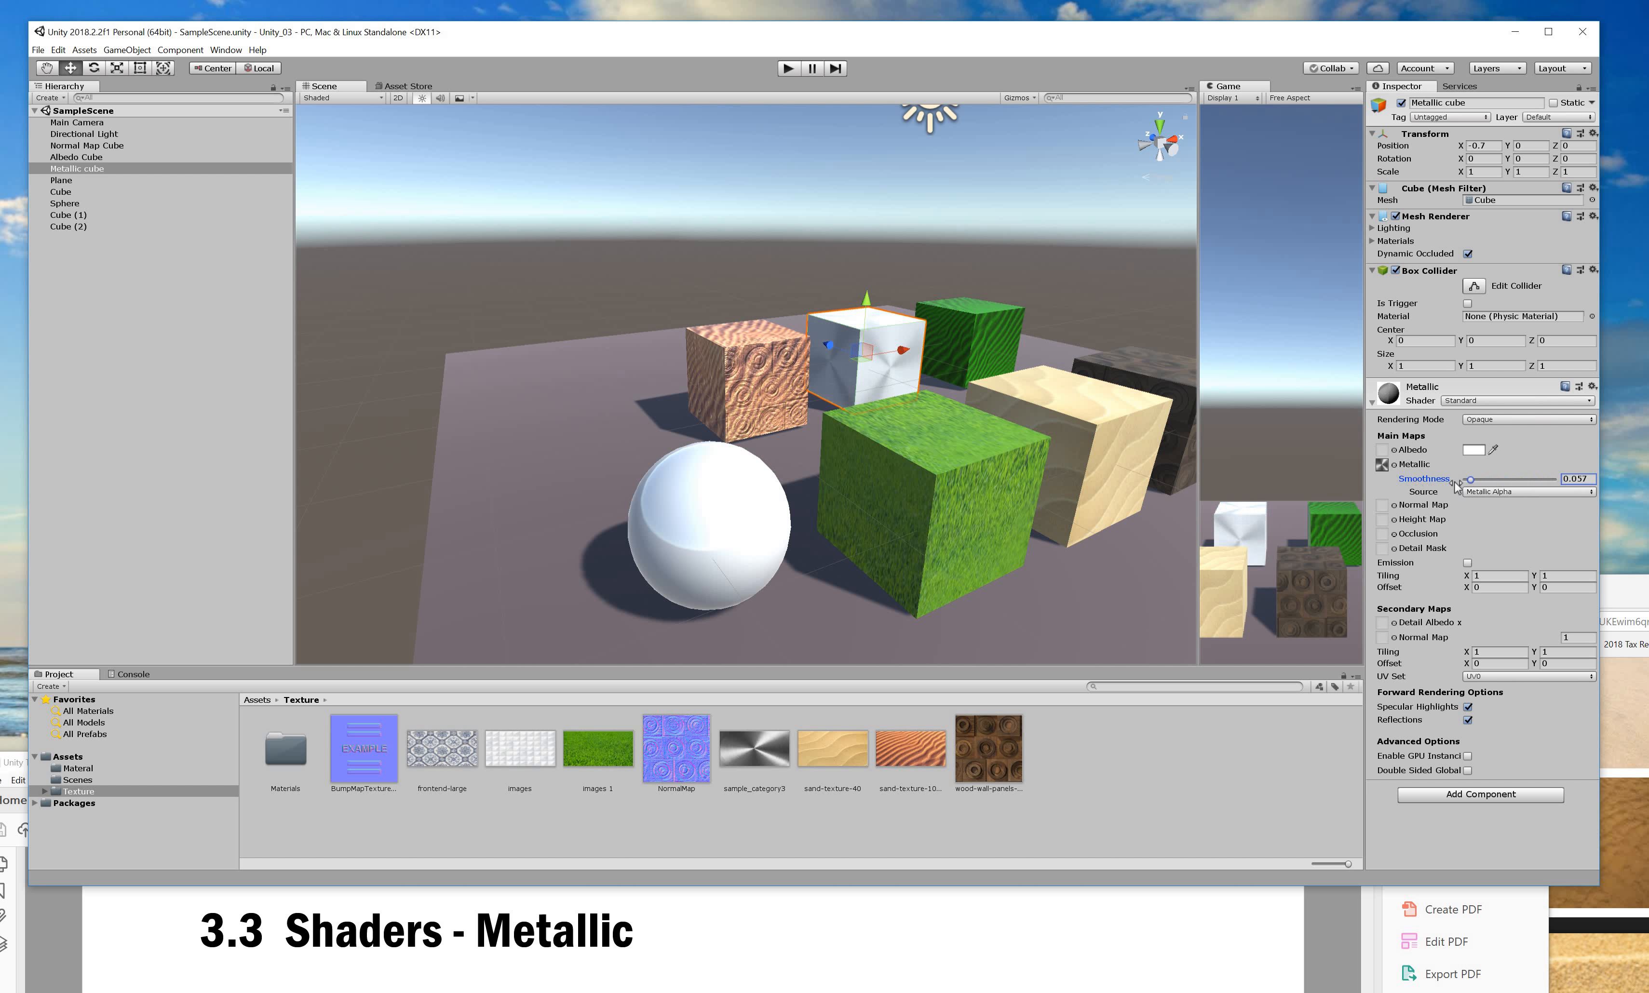
pyautogui.moveTo(1424, 485)
pyautogui.mouseDown()
pyautogui.moveTo(1556, 477)
pyautogui.moveTo(1399, 472)
pyautogui.mouseUp()
# Raise the tutorial PDF window and browse pages 6–10, ending on page 7 'Shaders - Metallic'.
pyautogui.click(1097, 921)
pyautogui.moveTo(843, 762); pyautogui.dragTo(881, 80)
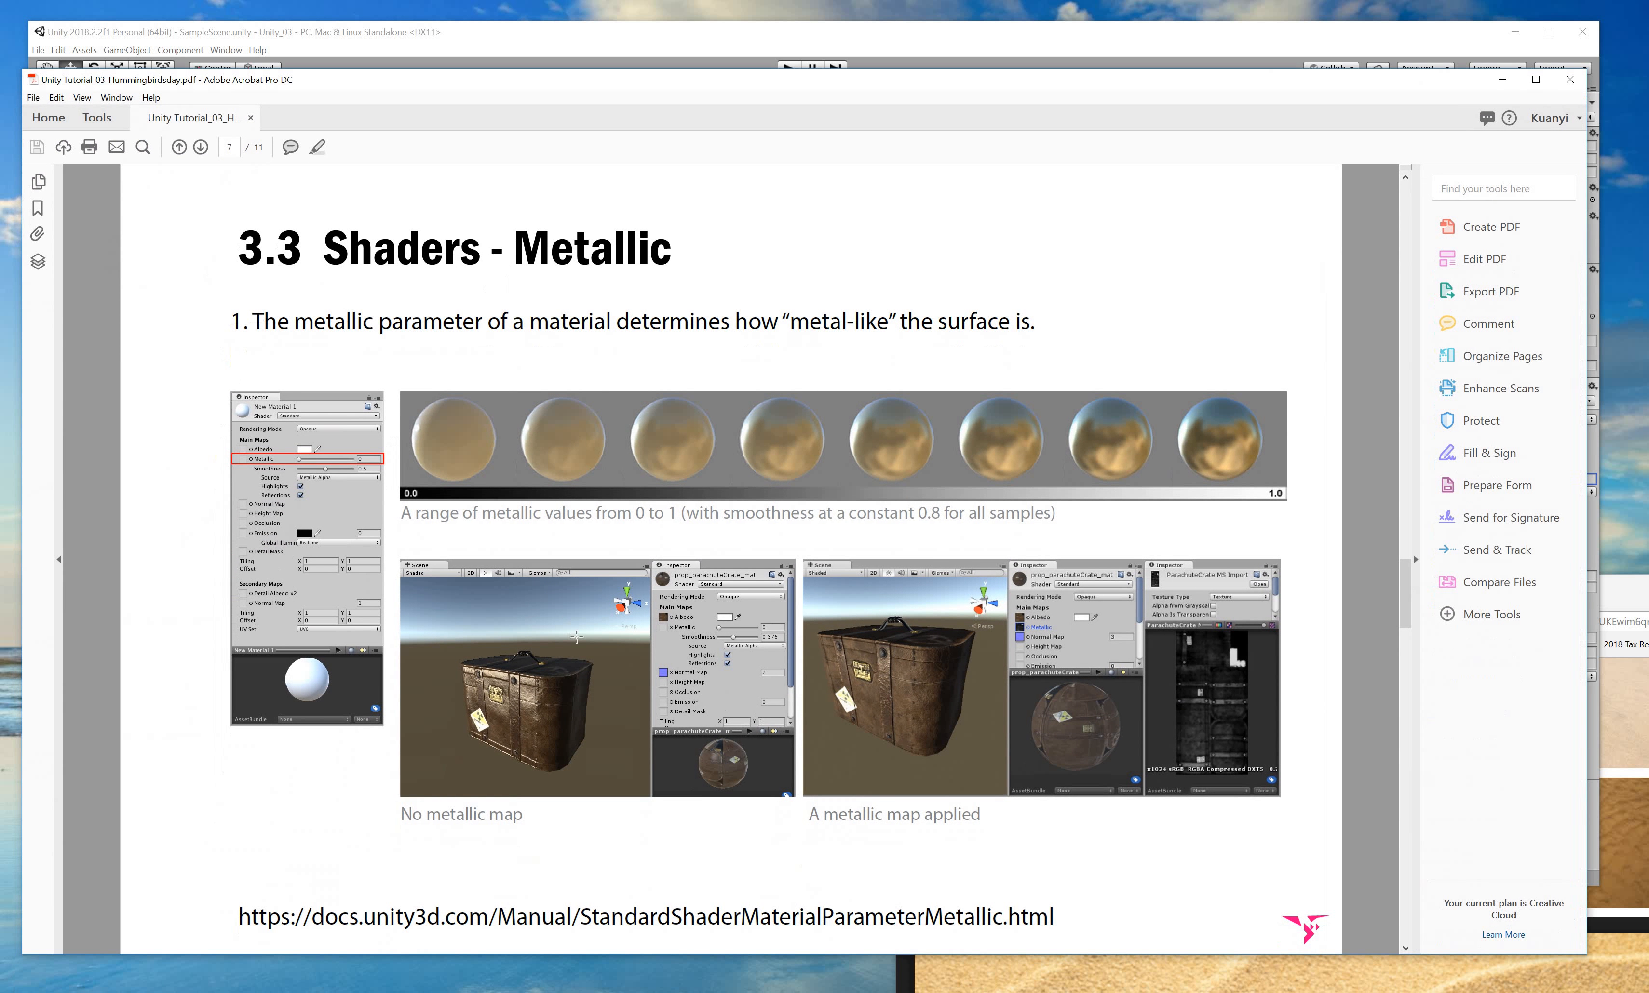
pyautogui.scroll(-1, 571, 767)
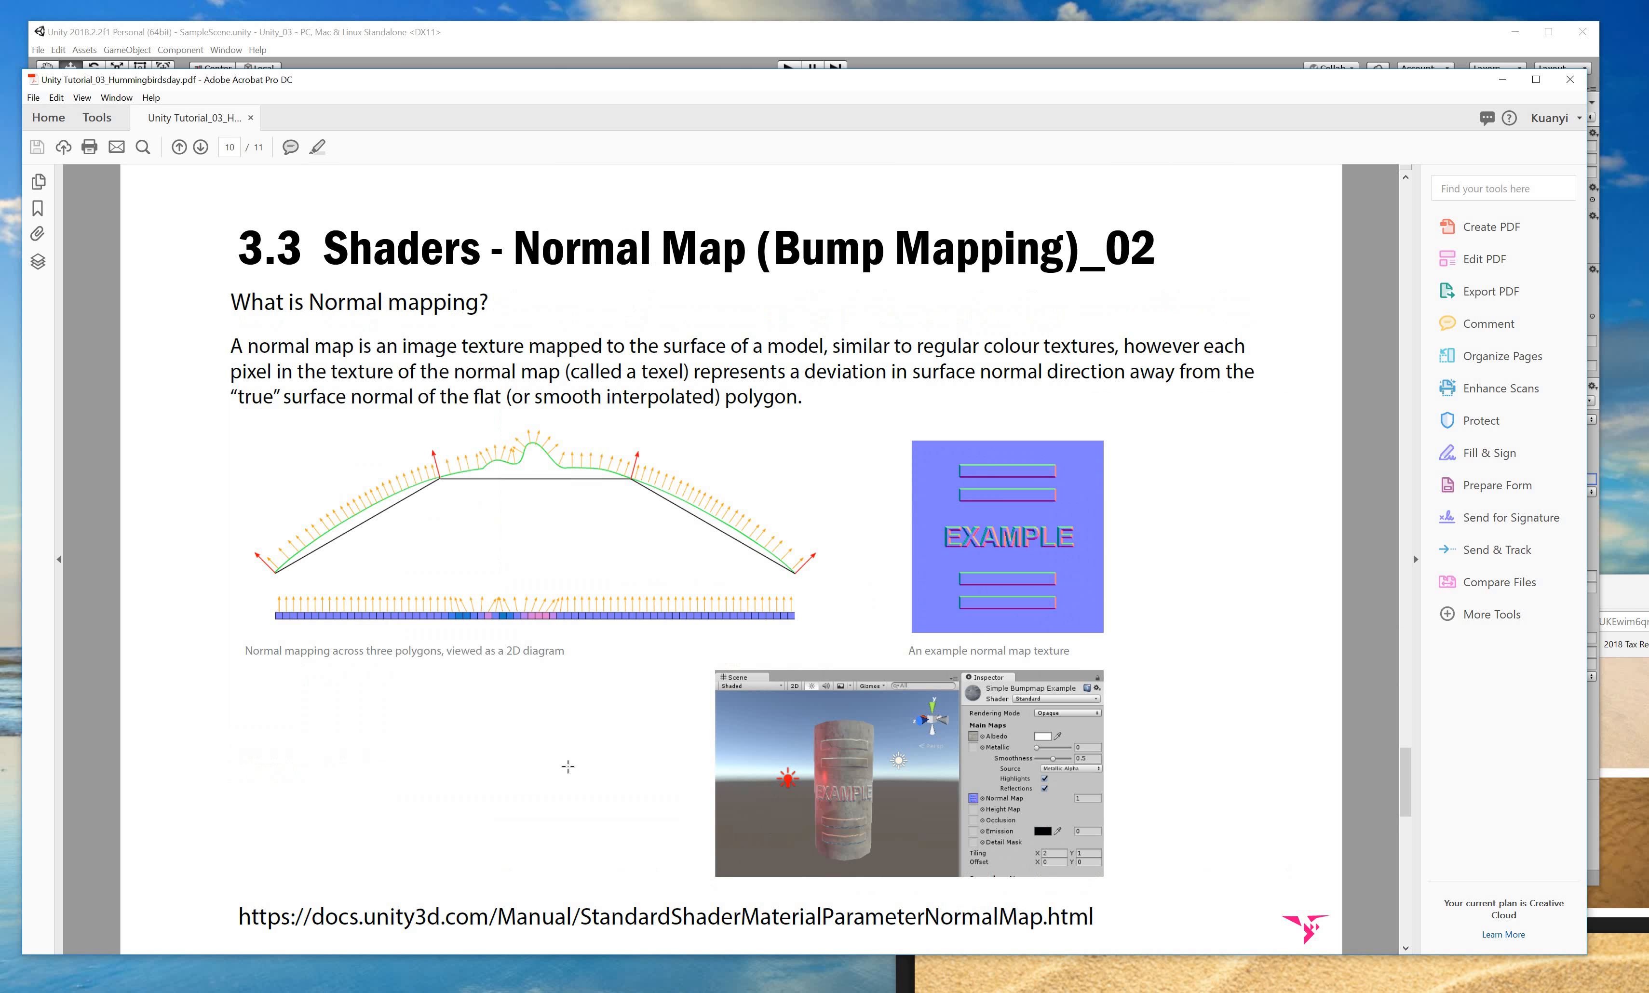
pyautogui.scroll(1, 568, 767)
pyautogui.scroll(-2, 568, 767)
pyautogui.scroll(3, 568, 770)
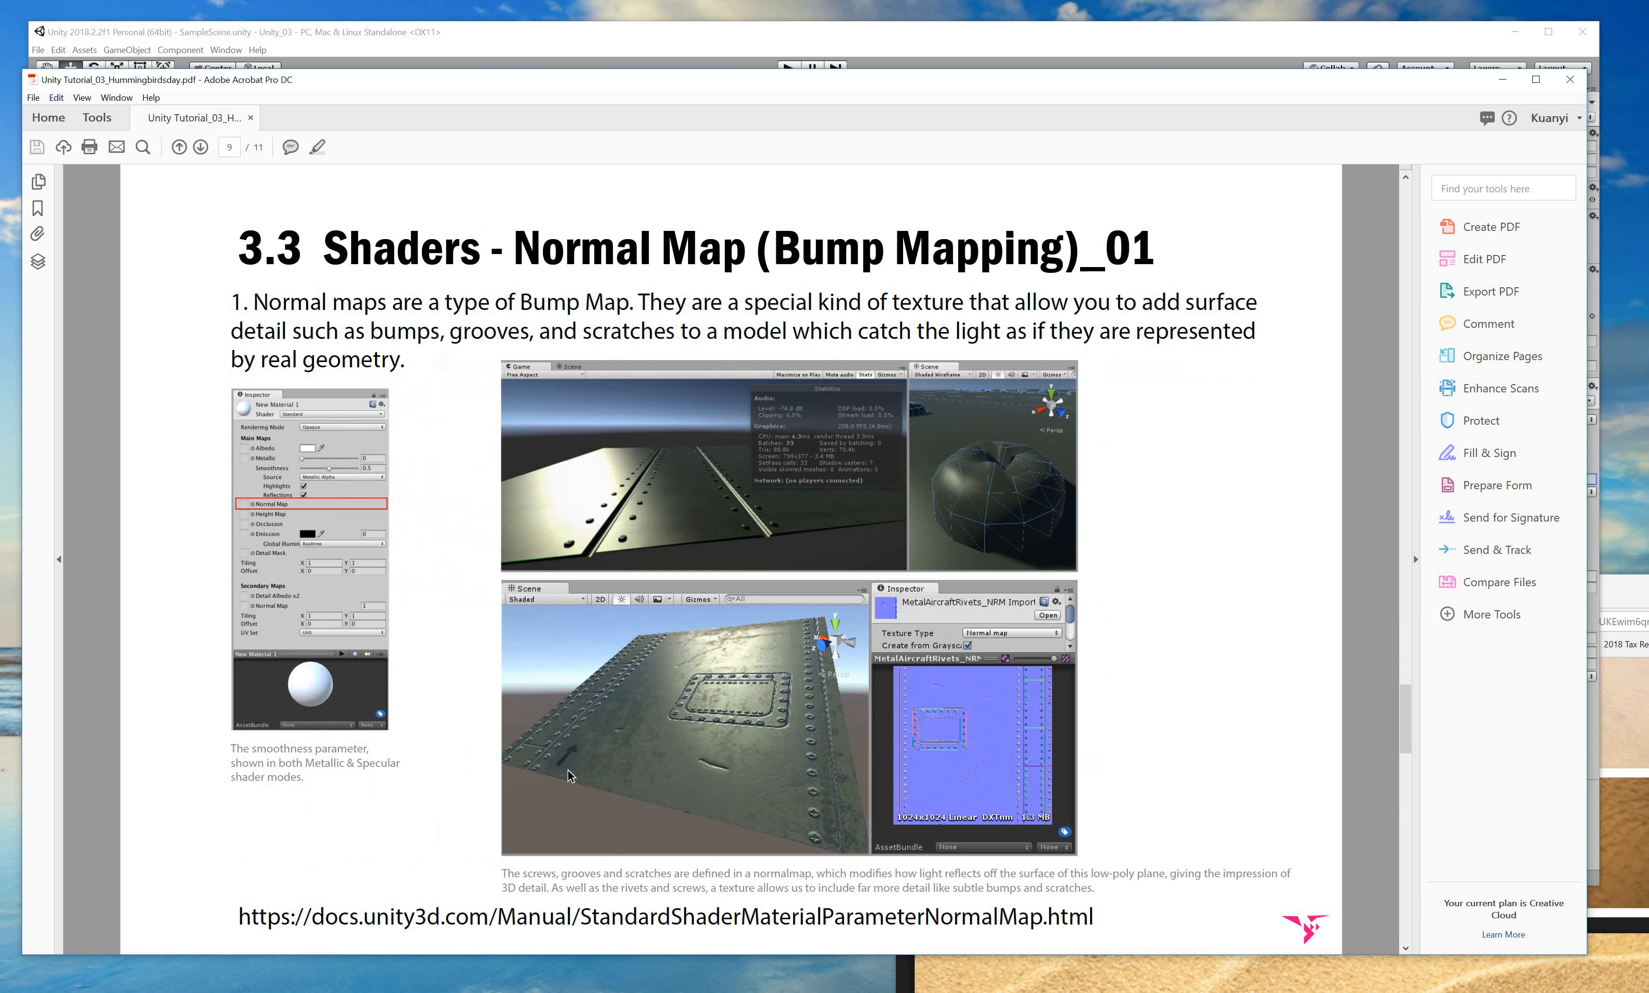
pyautogui.scroll(-3, 568, 771)
pyautogui.scroll(1, 634, 660)
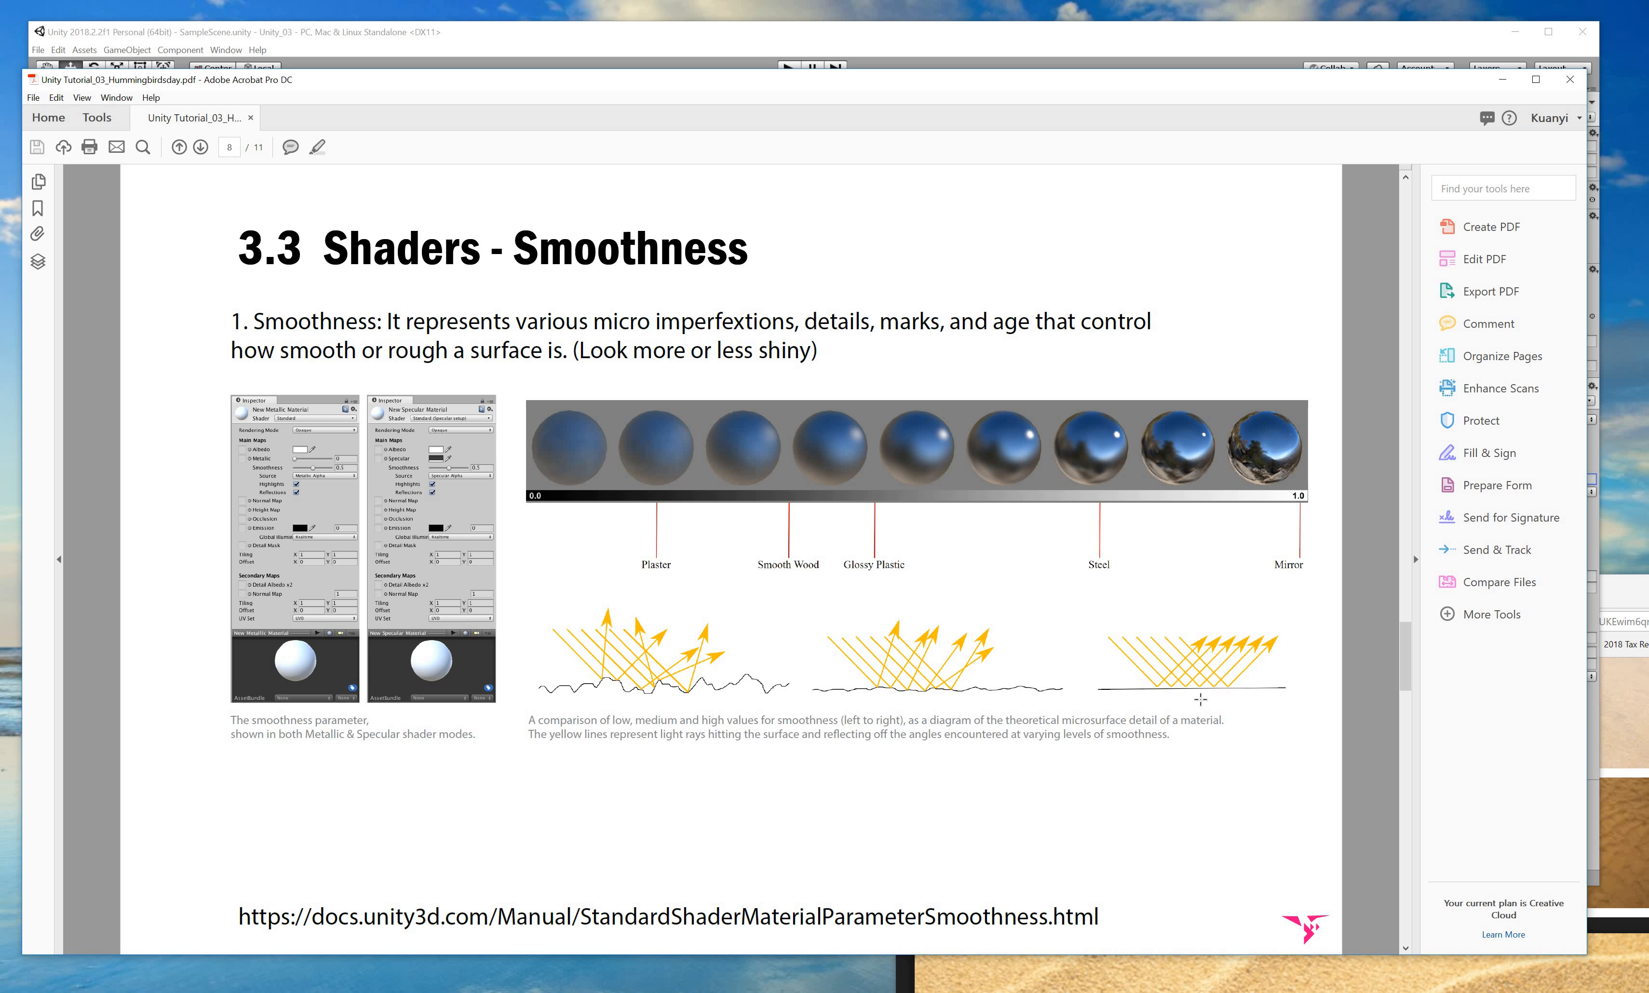
pyautogui.scroll(2, 1051, 546)
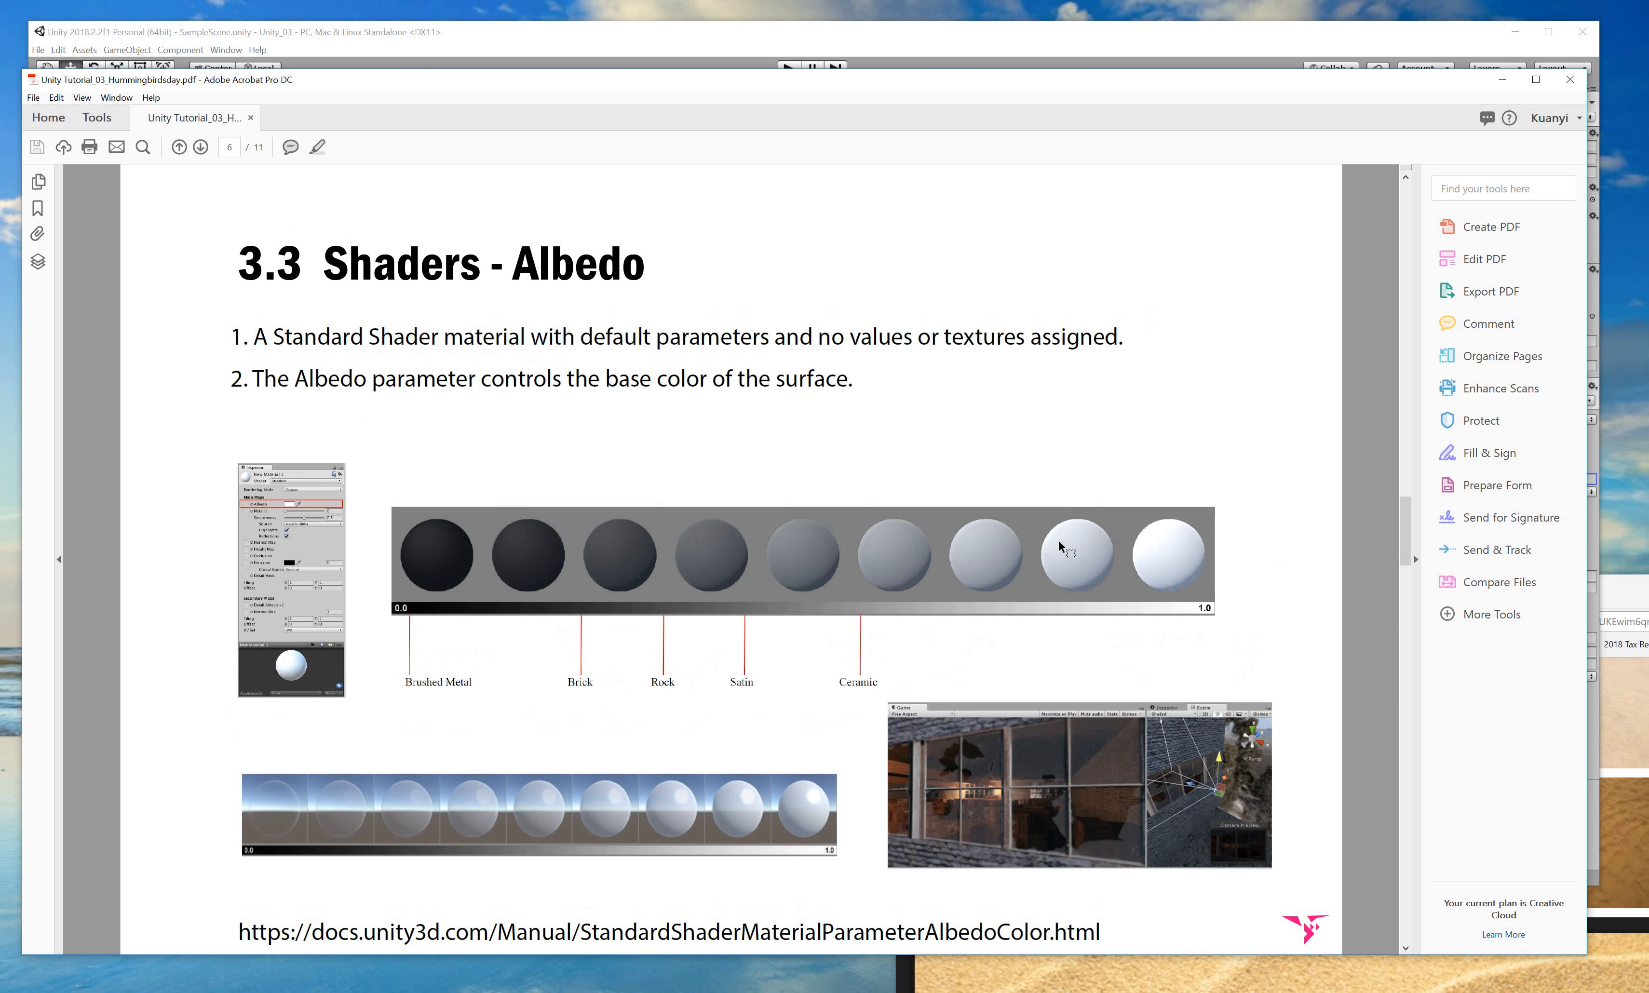
pyautogui.scroll(-1, 1071, 542)
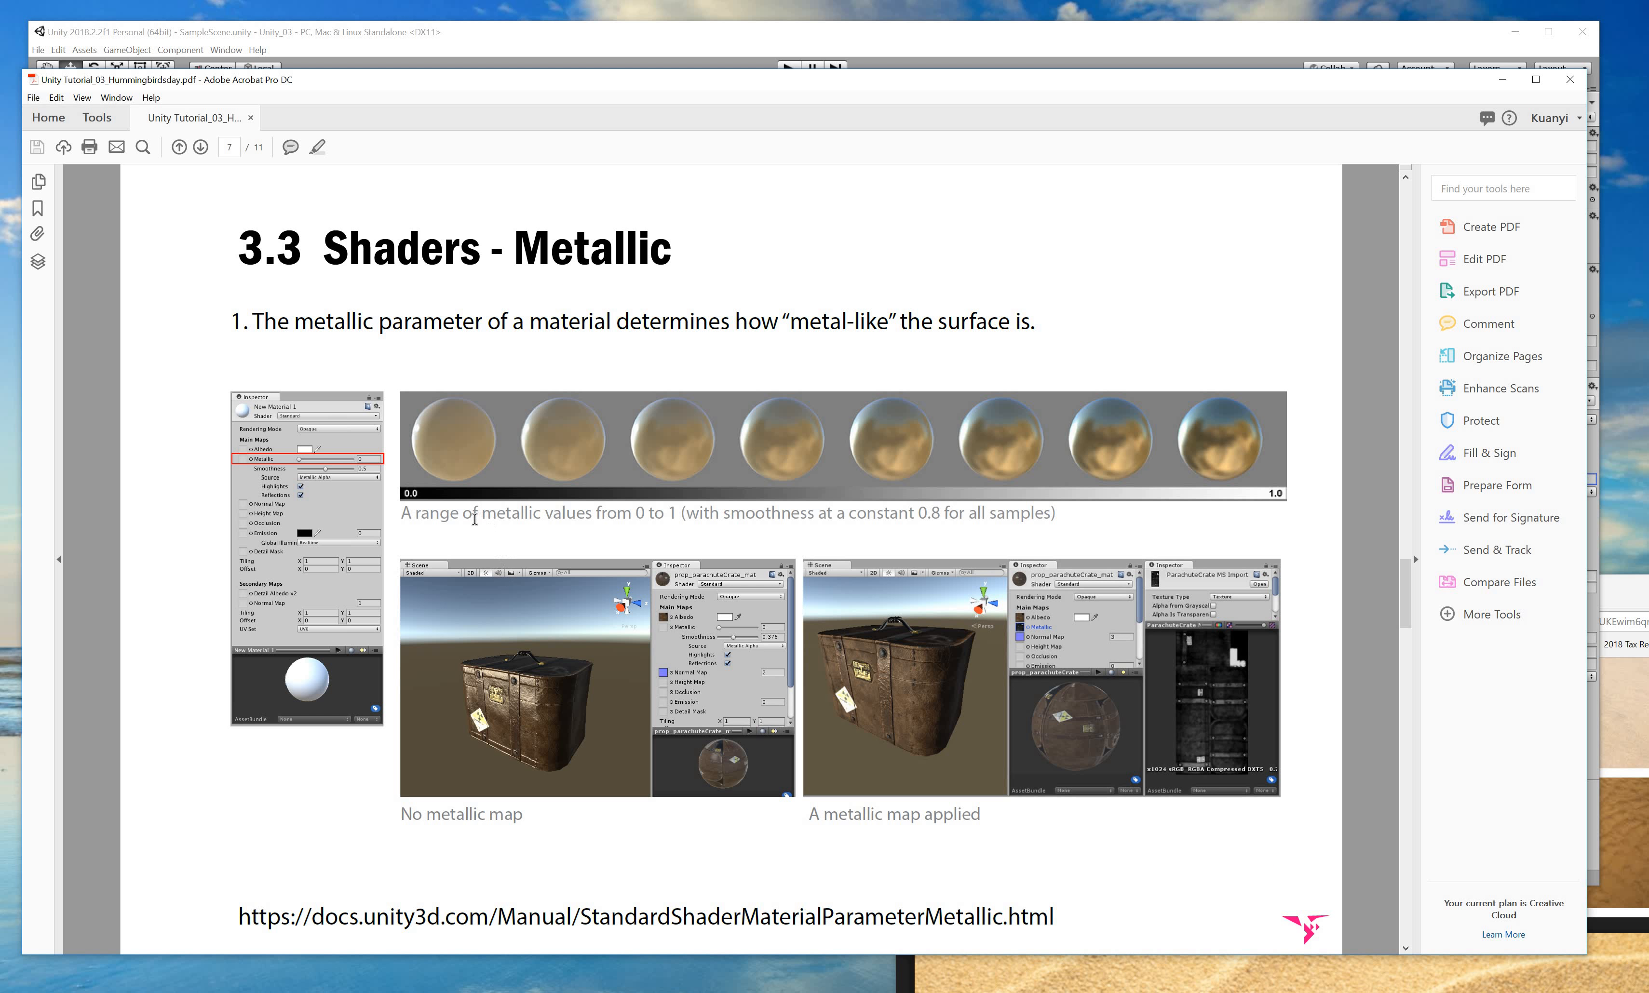
pyautogui.moveTo(482, 514); pyautogui.dragTo(1082, 514)
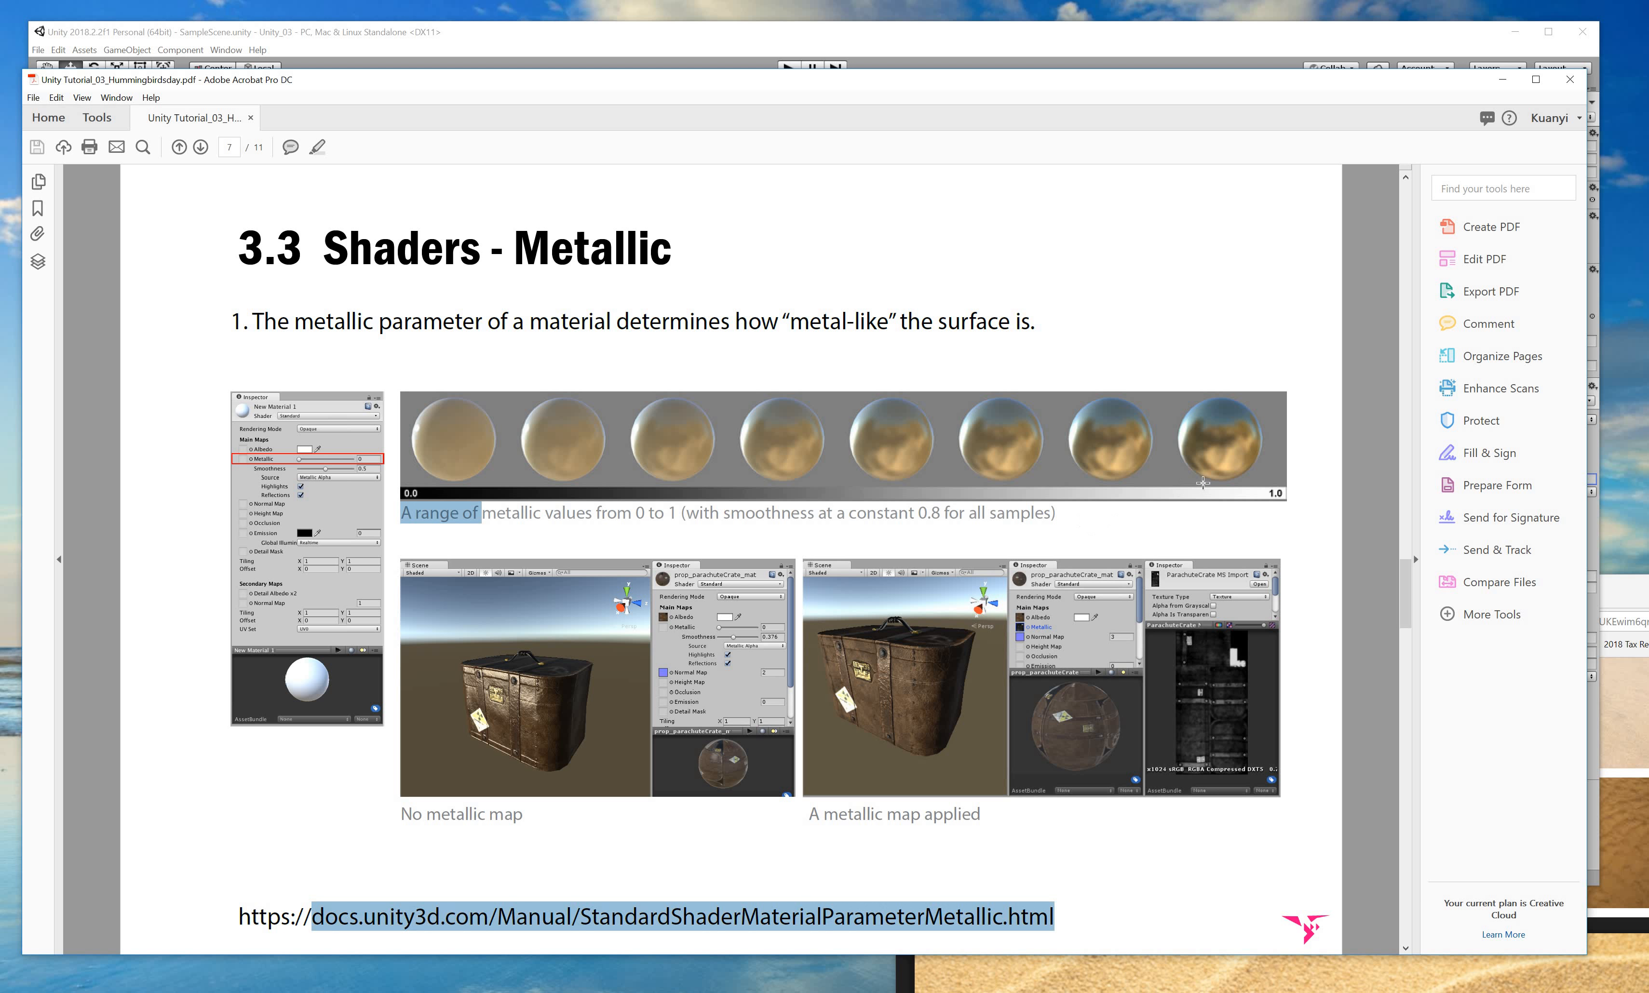
pyautogui.click(481, 511)
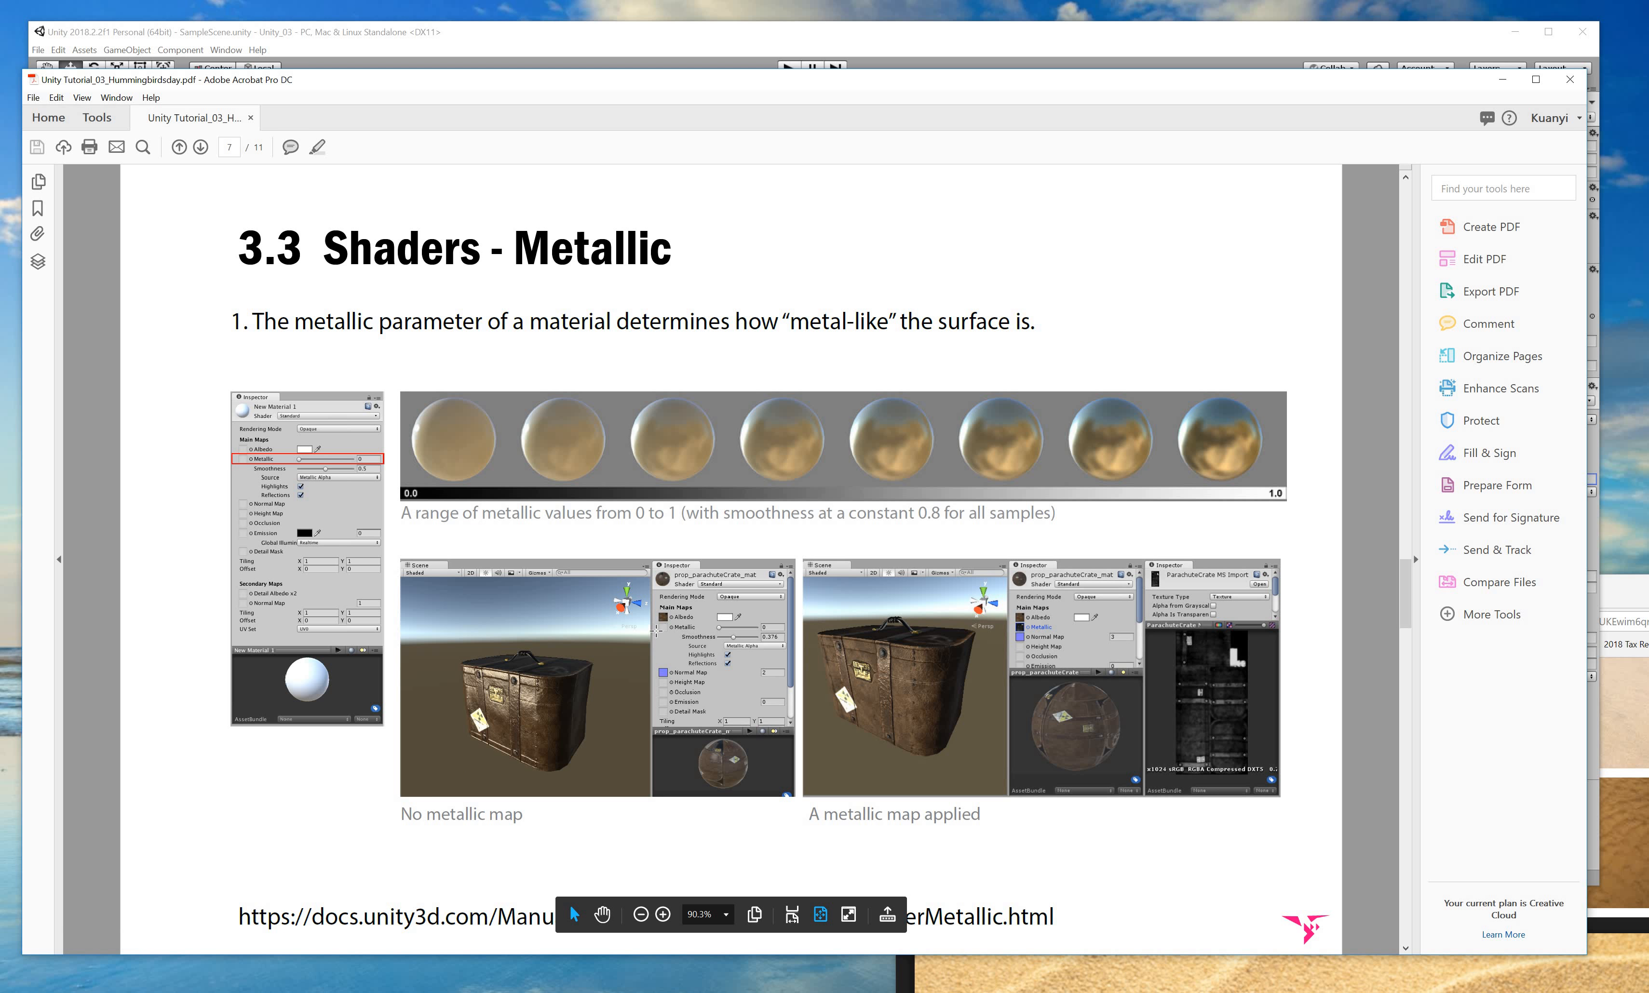
pyautogui.moveTo(426, 814); pyautogui.dragTo(685, 622)
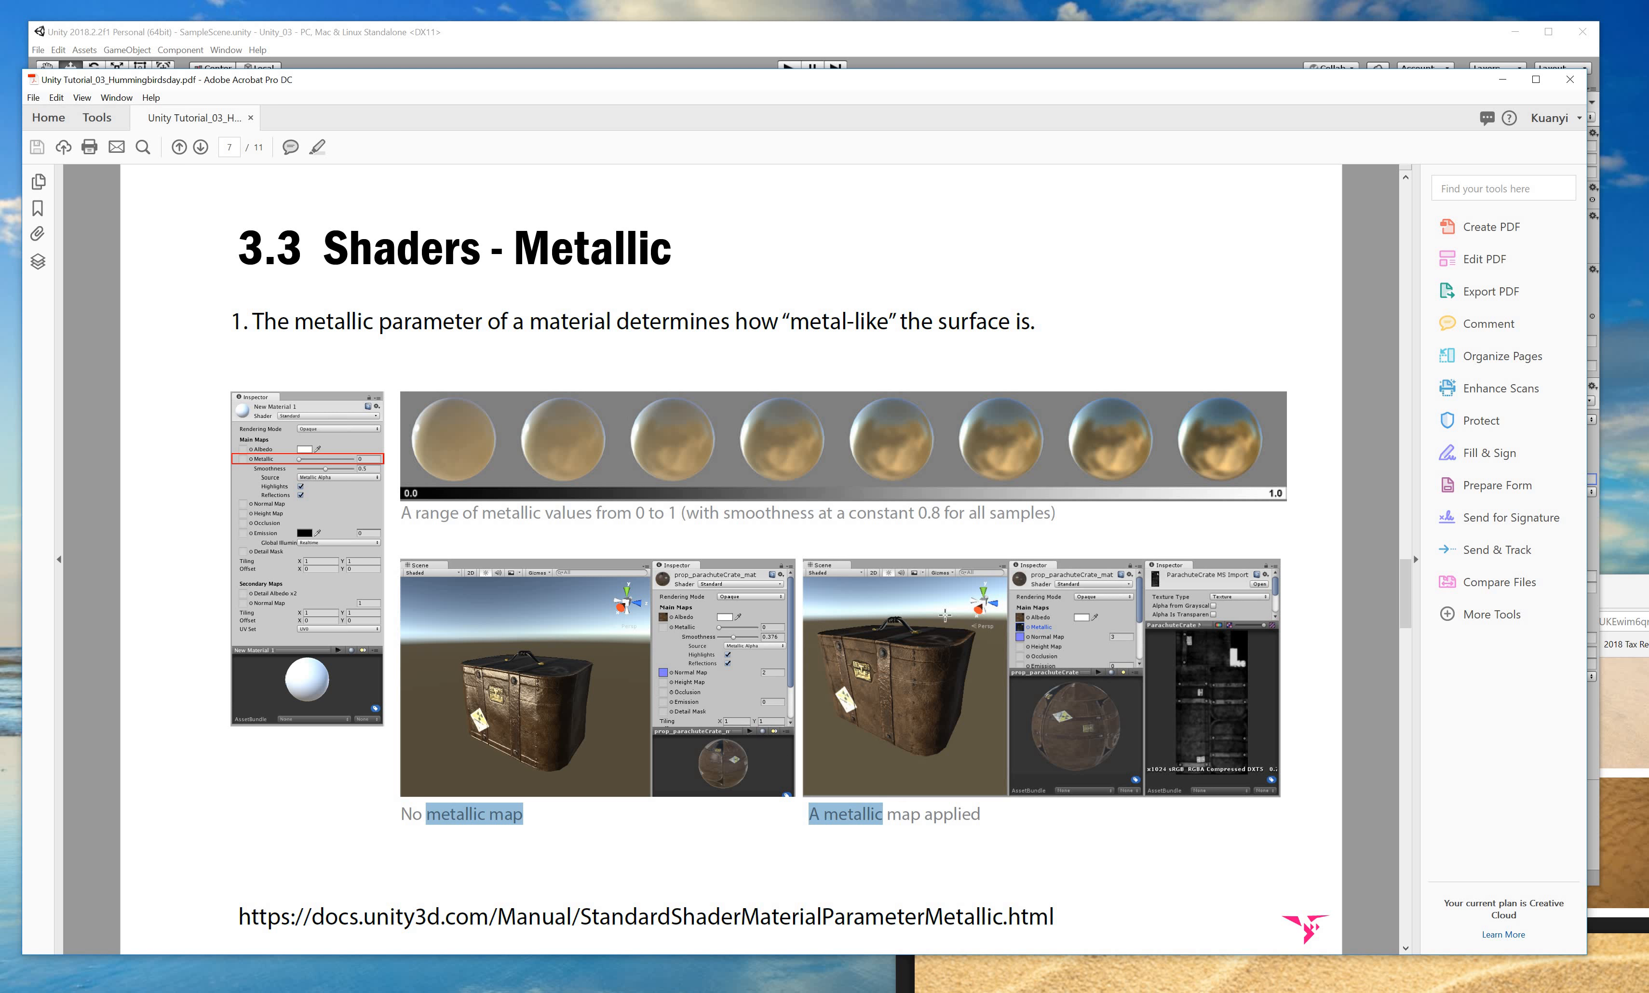
pyautogui.moveTo(823, 84); pyautogui.dragTo(840, 889)
# Reselect the Metallic cube and orbit the Scene view around it.
pyautogui.click(875, 348)
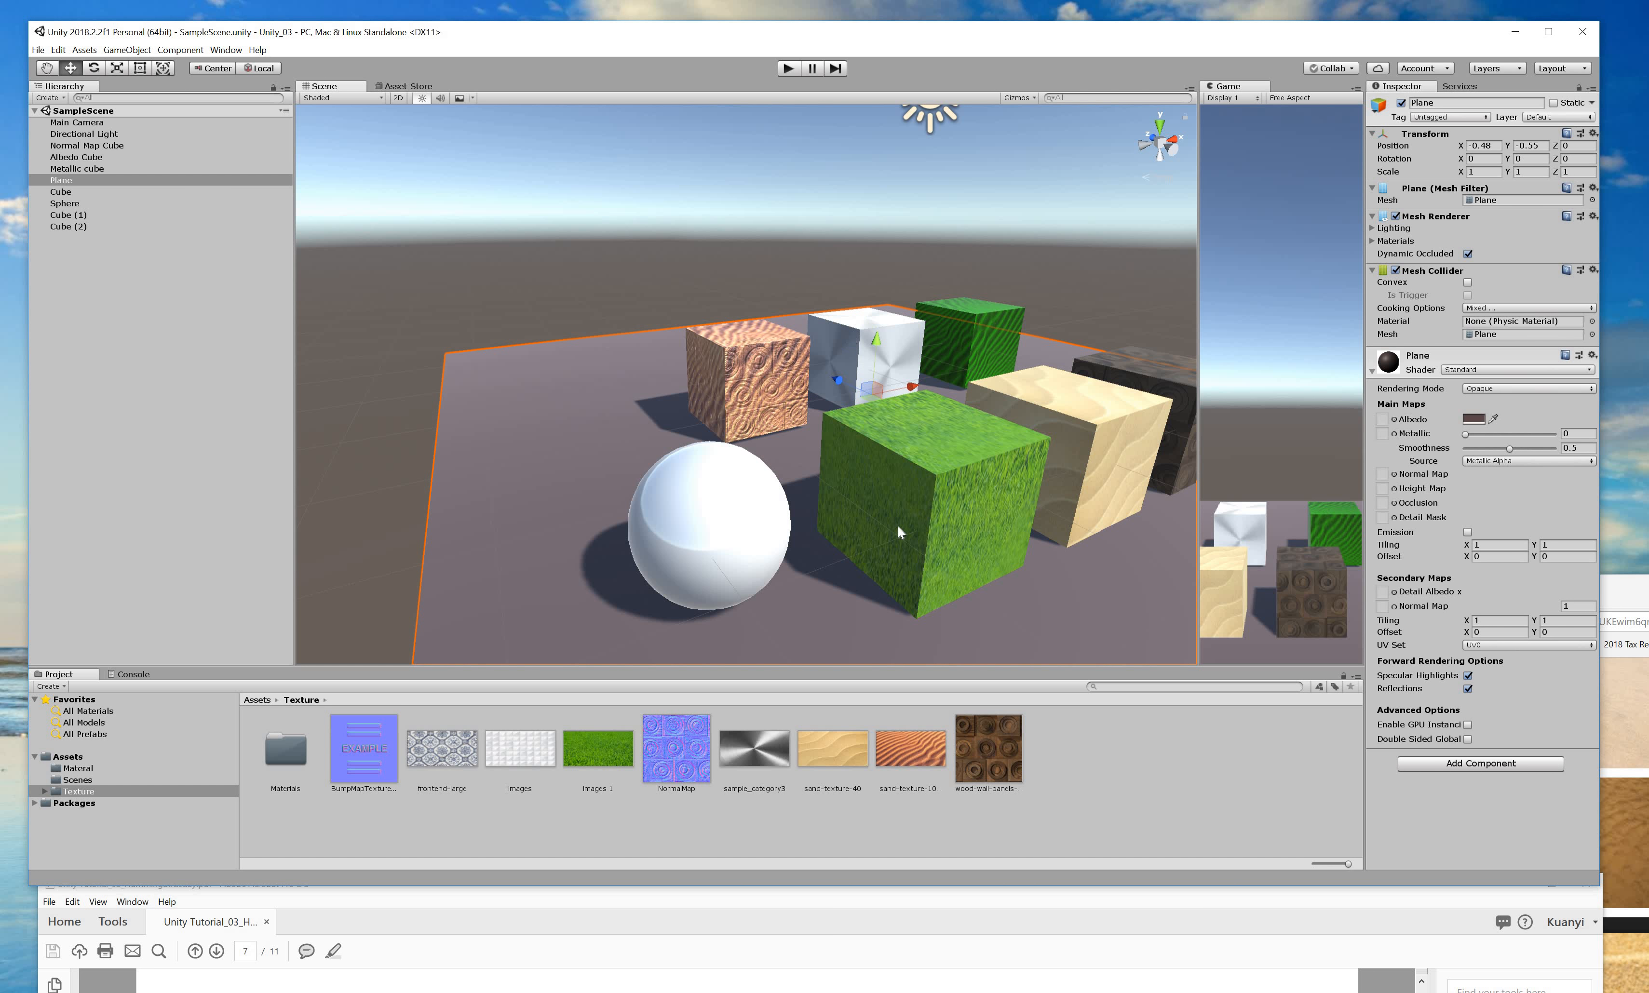
pyautogui.click(916, 320)
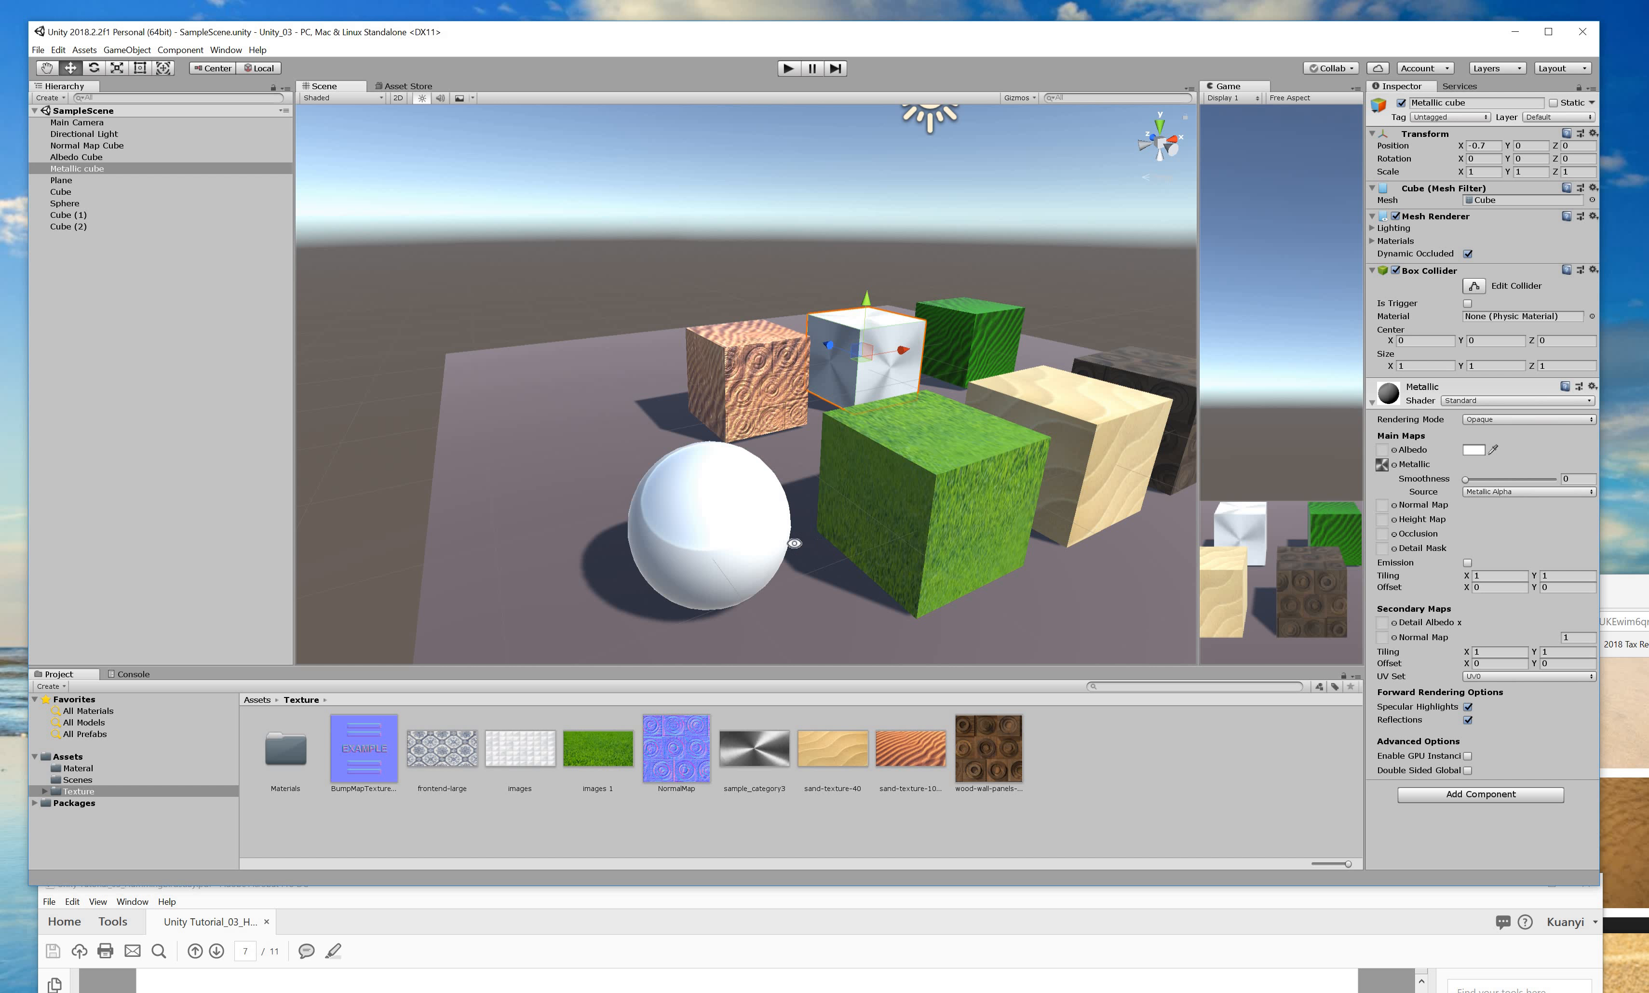
pyautogui.keyDown('alt'); pyautogui.moveTo(795, 544); pyautogui.dragTo(823, 425); pyautogui.keyUp('alt')
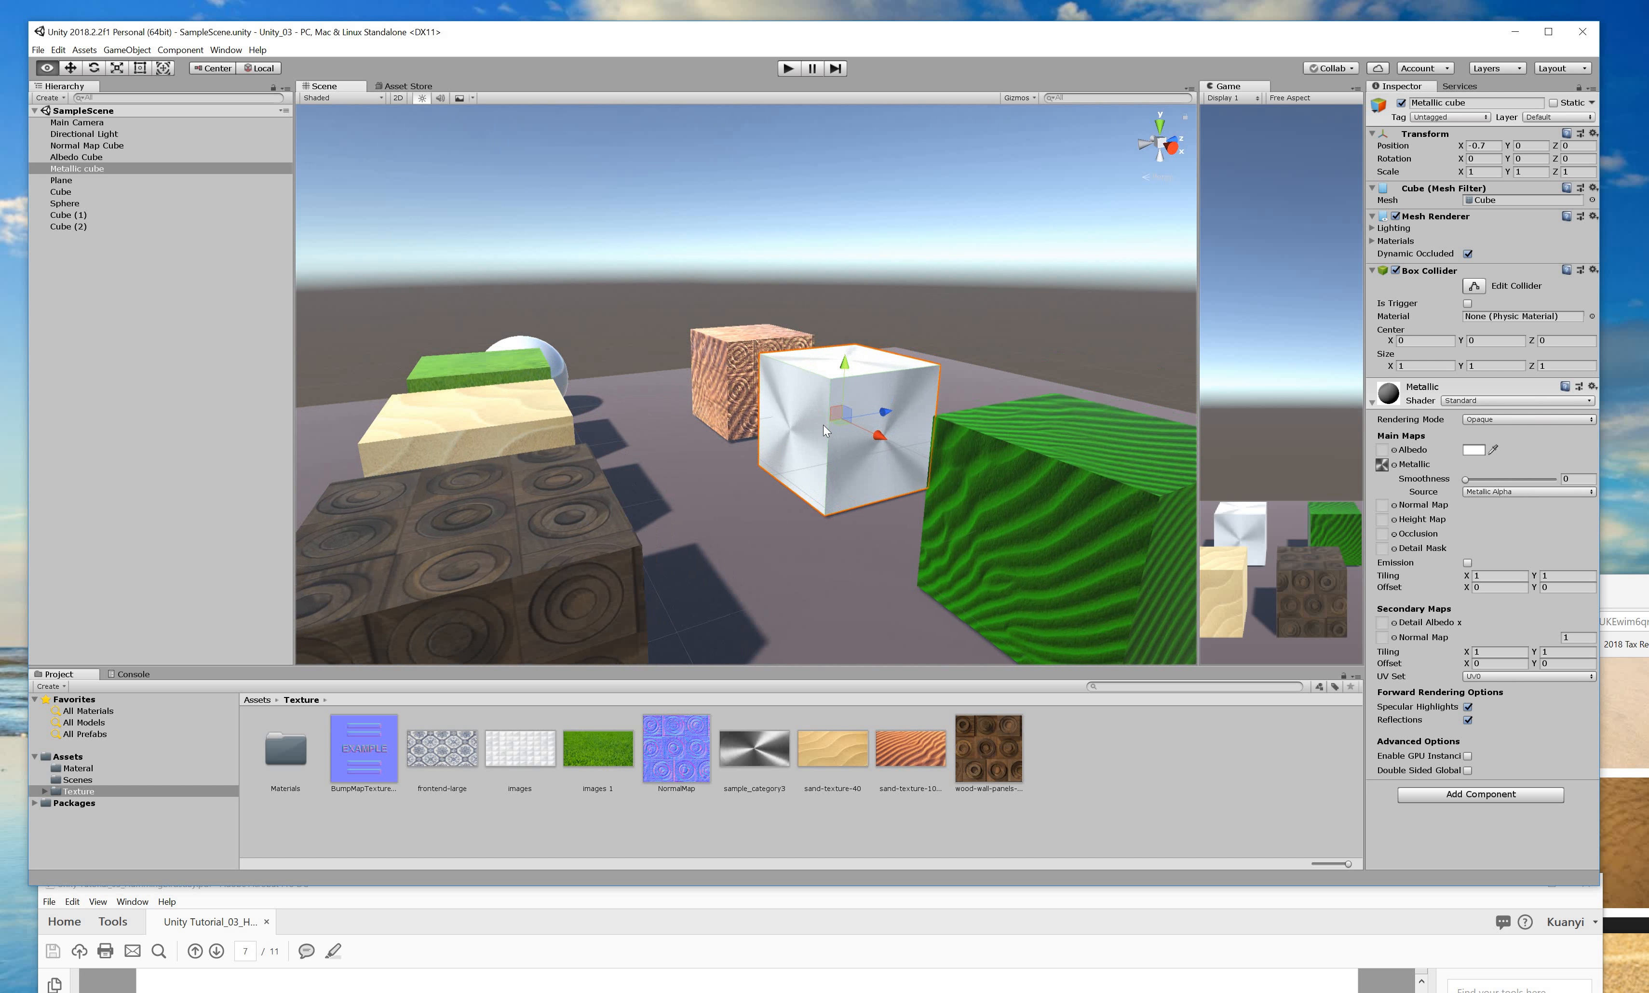
pyautogui.click(820, 399)
pyautogui.hotkey('ctrl', 'z')
pyautogui.click(1382, 466)
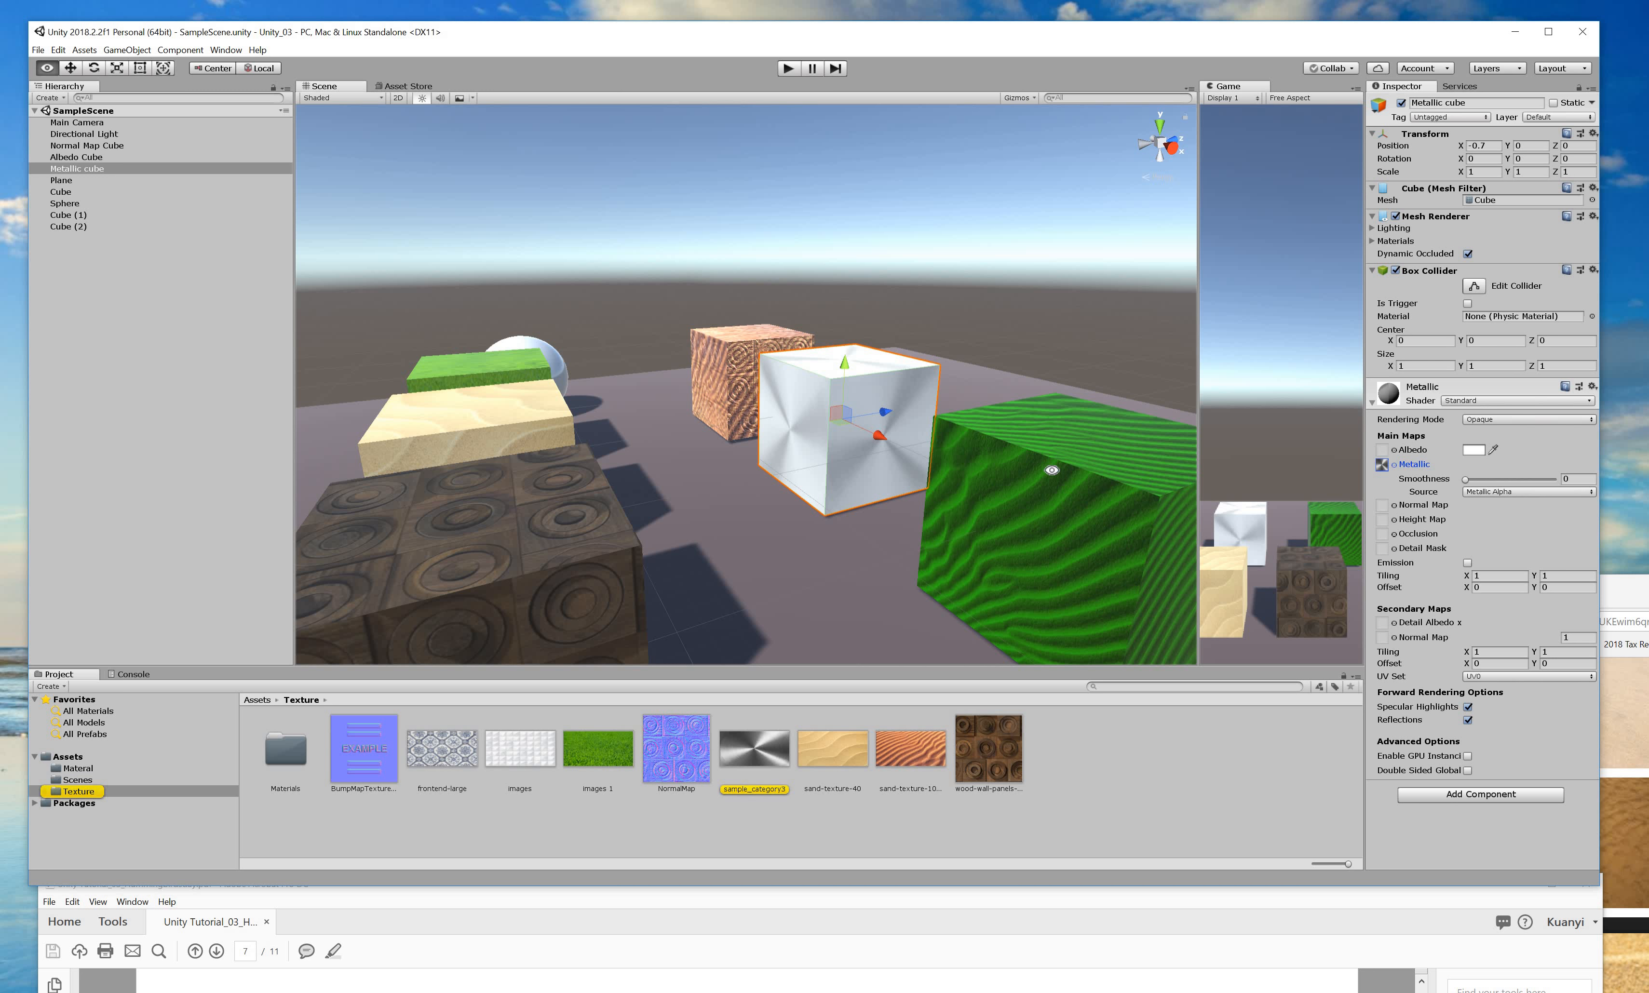
pyautogui.press('alt')
pyautogui.keyDown('alt'); pyautogui.moveTo(968, 485); pyautogui.dragTo(1572, 493); pyautogui.keyUp('alt')
# Lower the Metallic cube's Smoothness from 1 to 0, orbiting to compare shading, then raise the PDF.
pyautogui.click(1470, 479)
pyautogui.moveTo(1418, 476); pyautogui.dragTo(1566, 481)
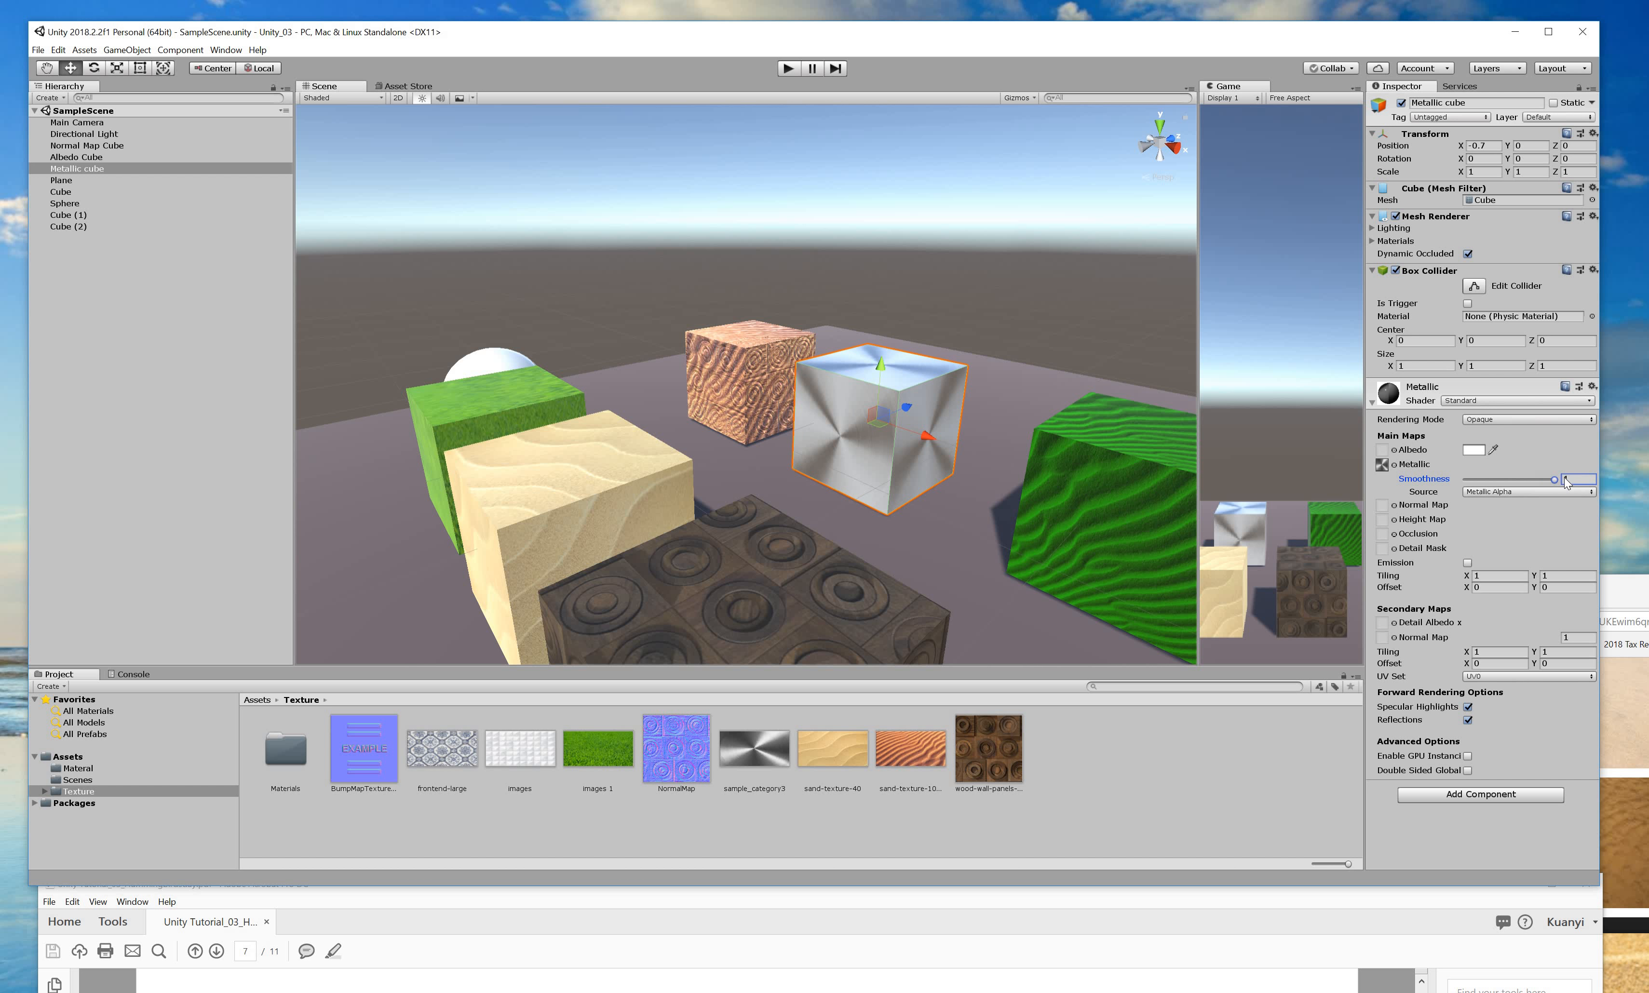
pyautogui.keyDown('alt'); pyautogui.moveTo(981, 606); pyautogui.dragTo(1171, 482); pyautogui.keyUp('alt')
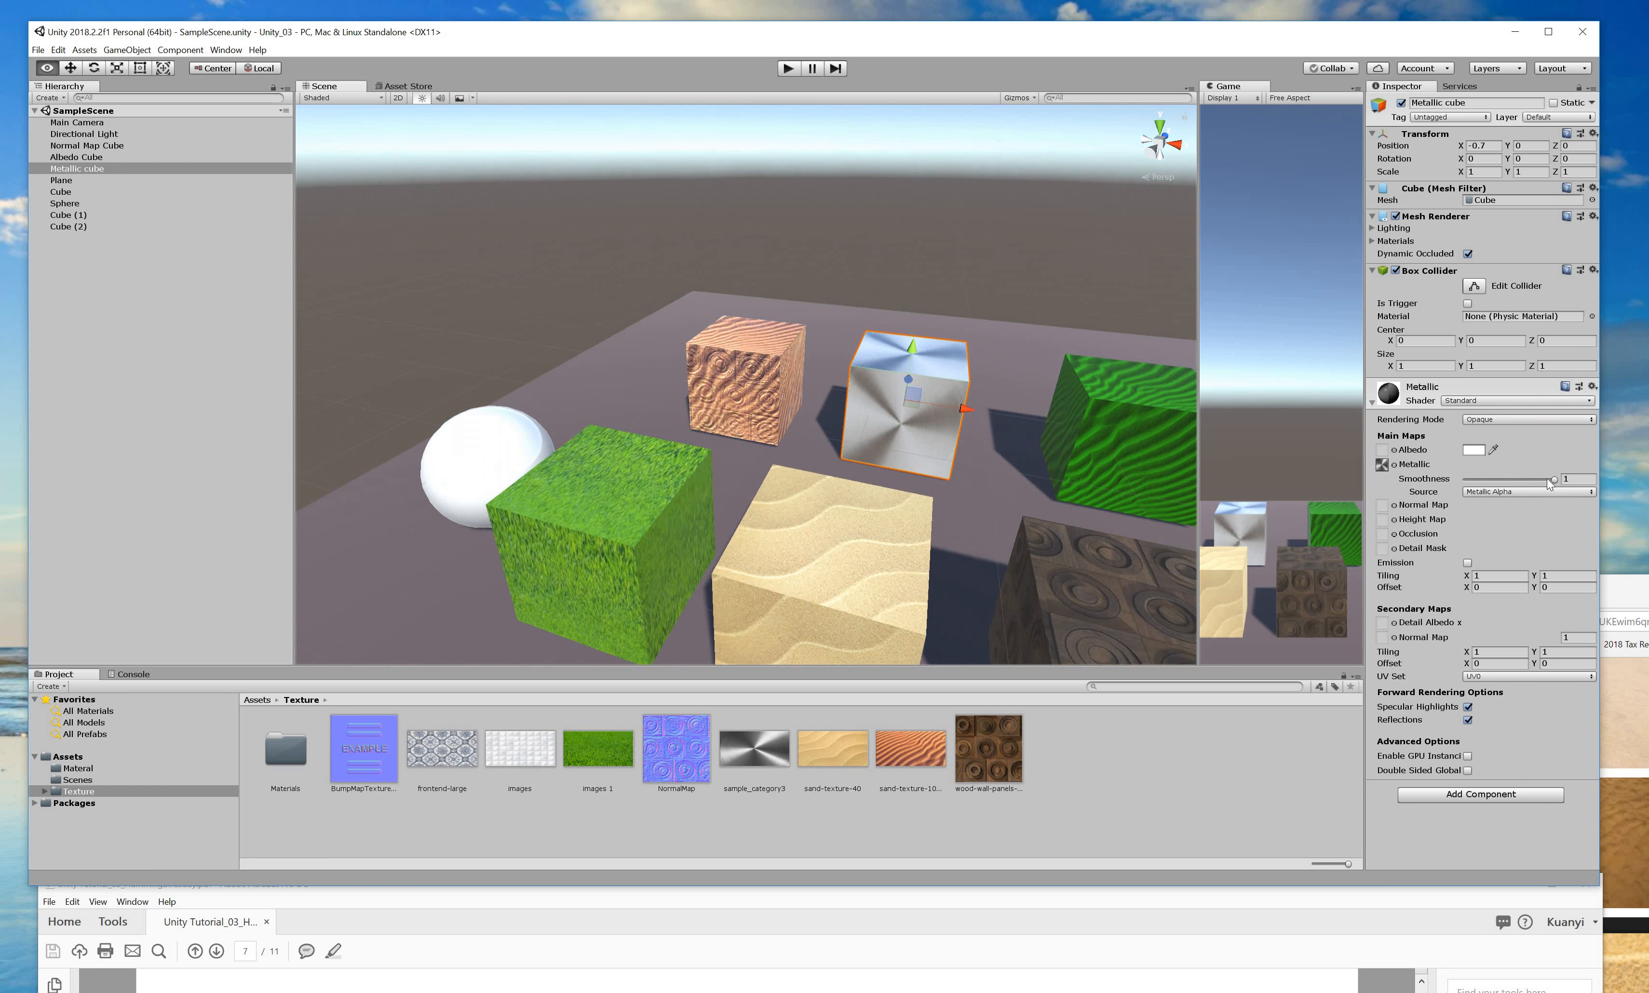
pyautogui.click(1457, 475)
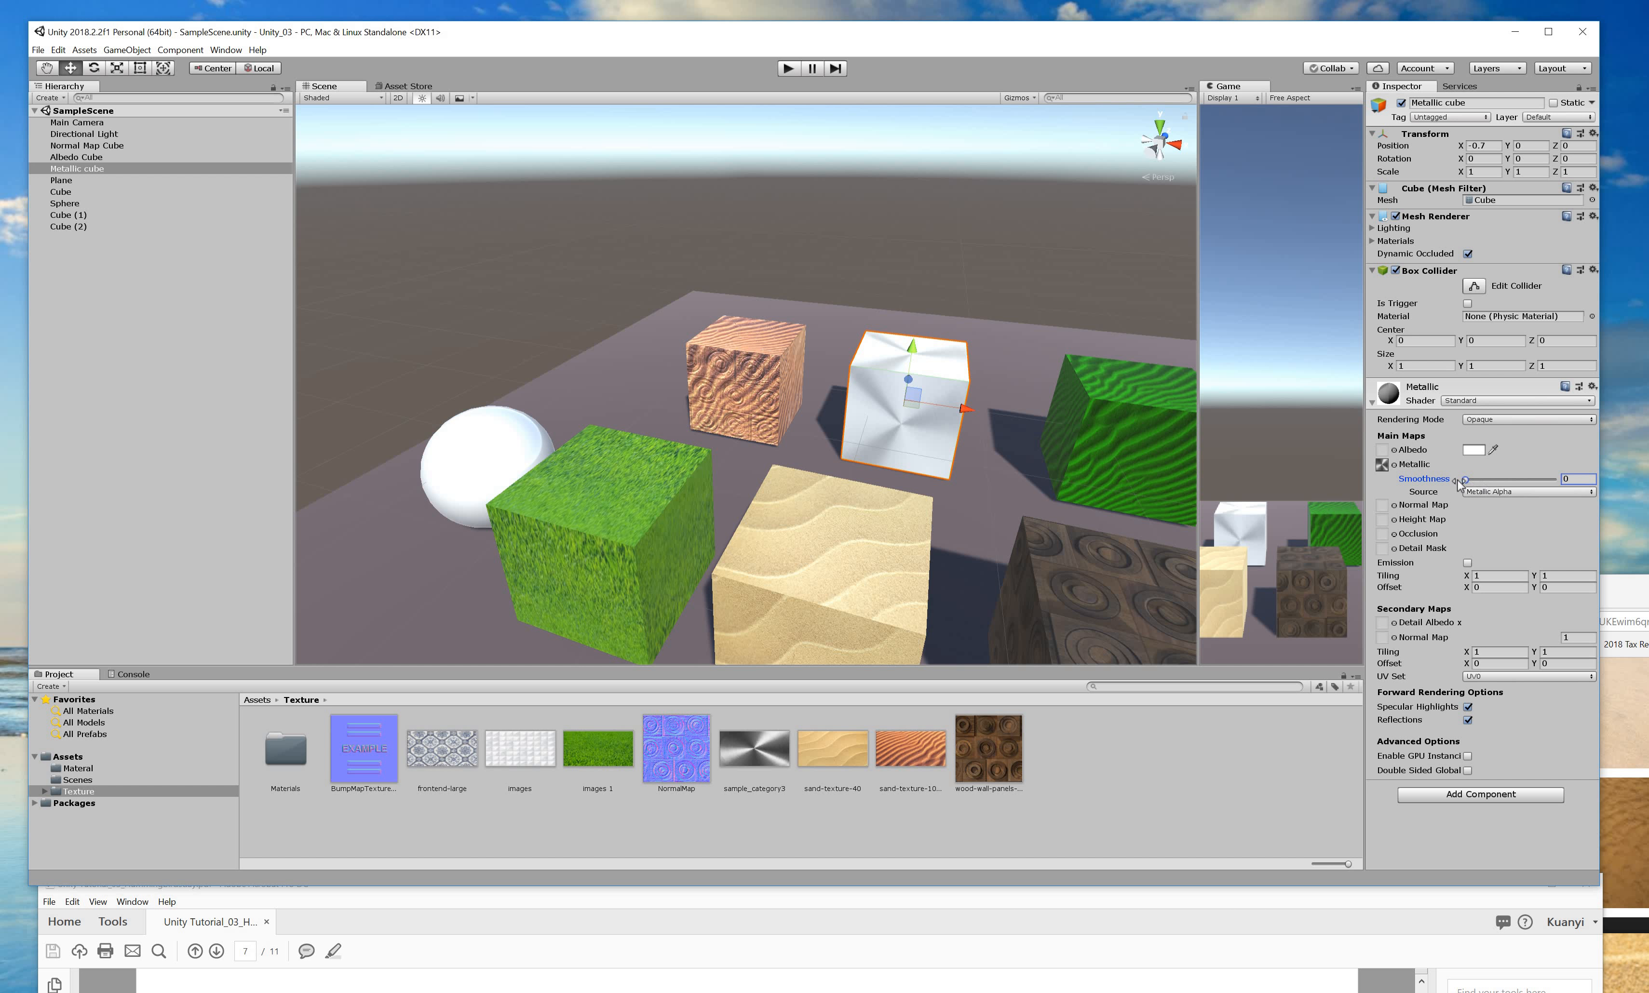
pyautogui.keyDown('alt'); pyautogui.moveTo(725, 523); pyautogui.dragTo(1439, 466); pyautogui.keyUp('alt')
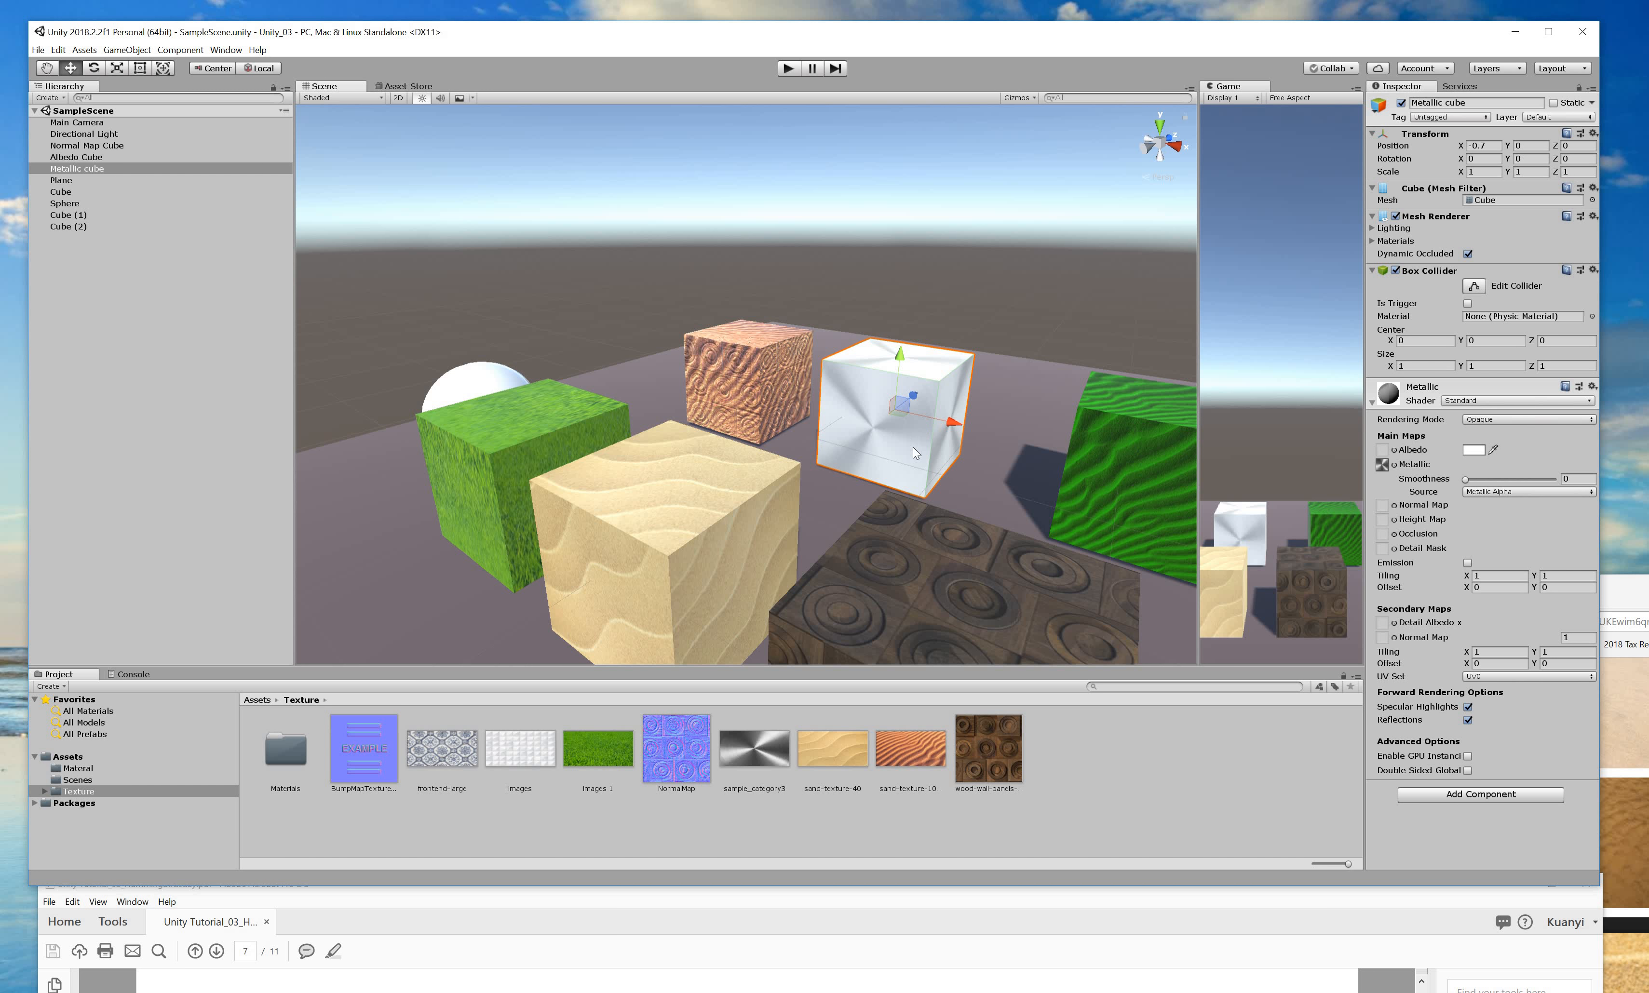
pyautogui.press('alt')
pyautogui.keyDown('alt'); pyautogui.moveTo(1072, 522); pyautogui.dragTo(1061, 592); pyautogui.keyUp('alt')
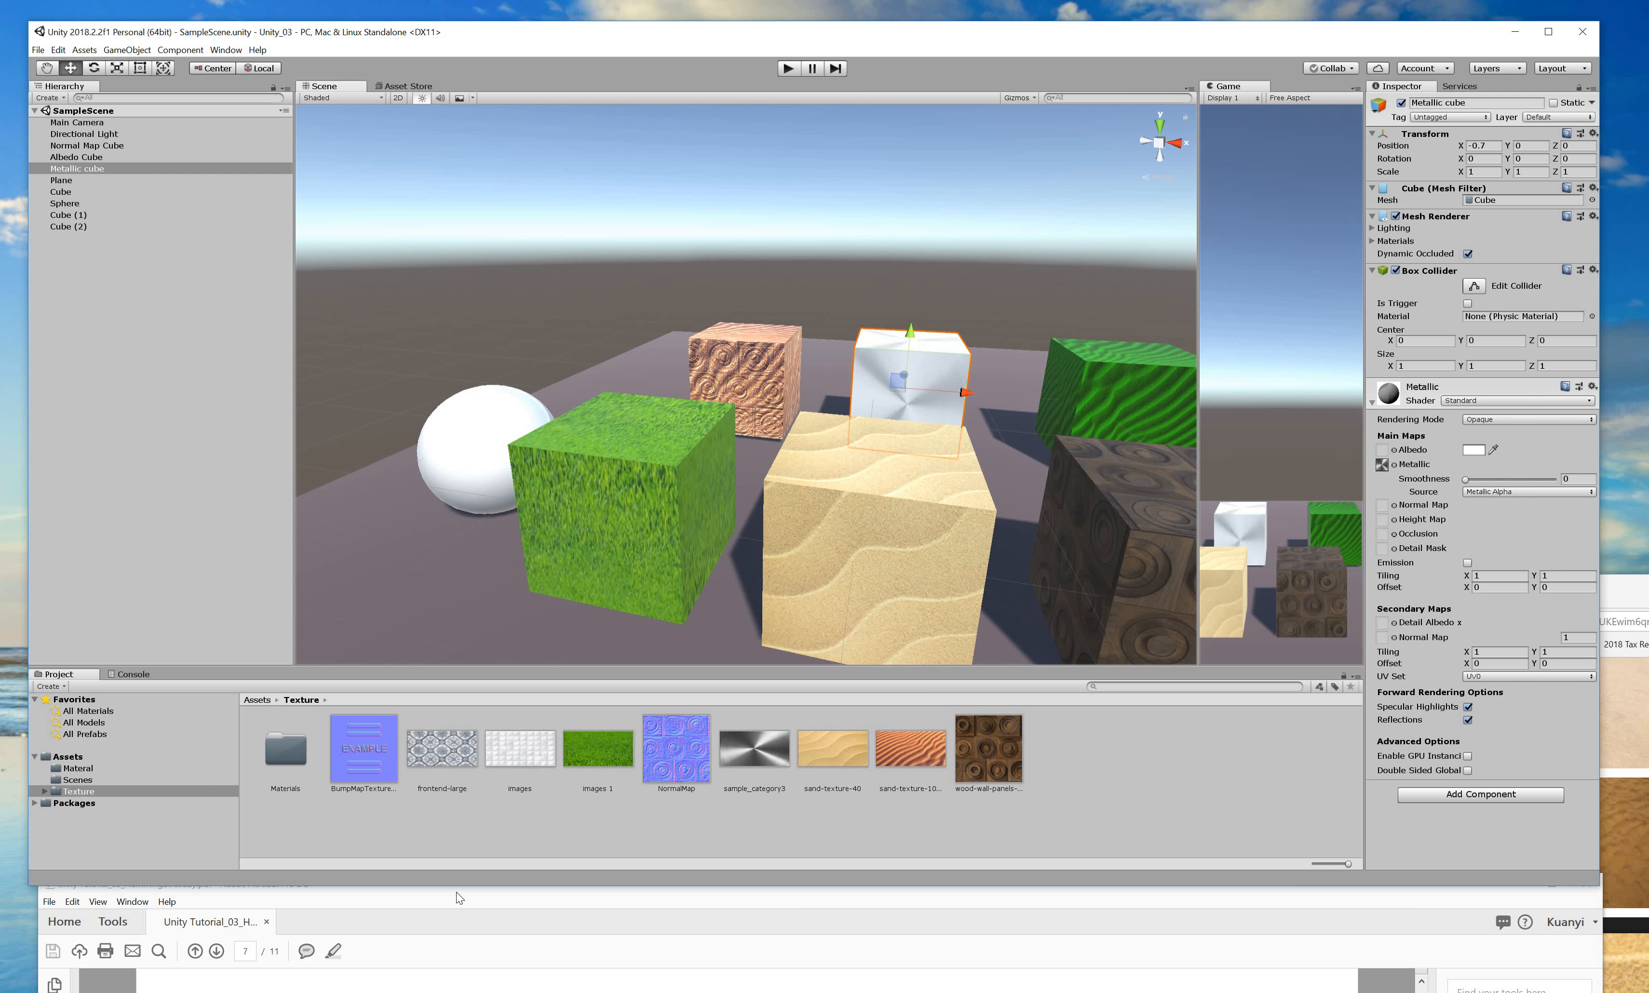
pyautogui.moveTo(557, 899); pyautogui.dragTo(529, 62)
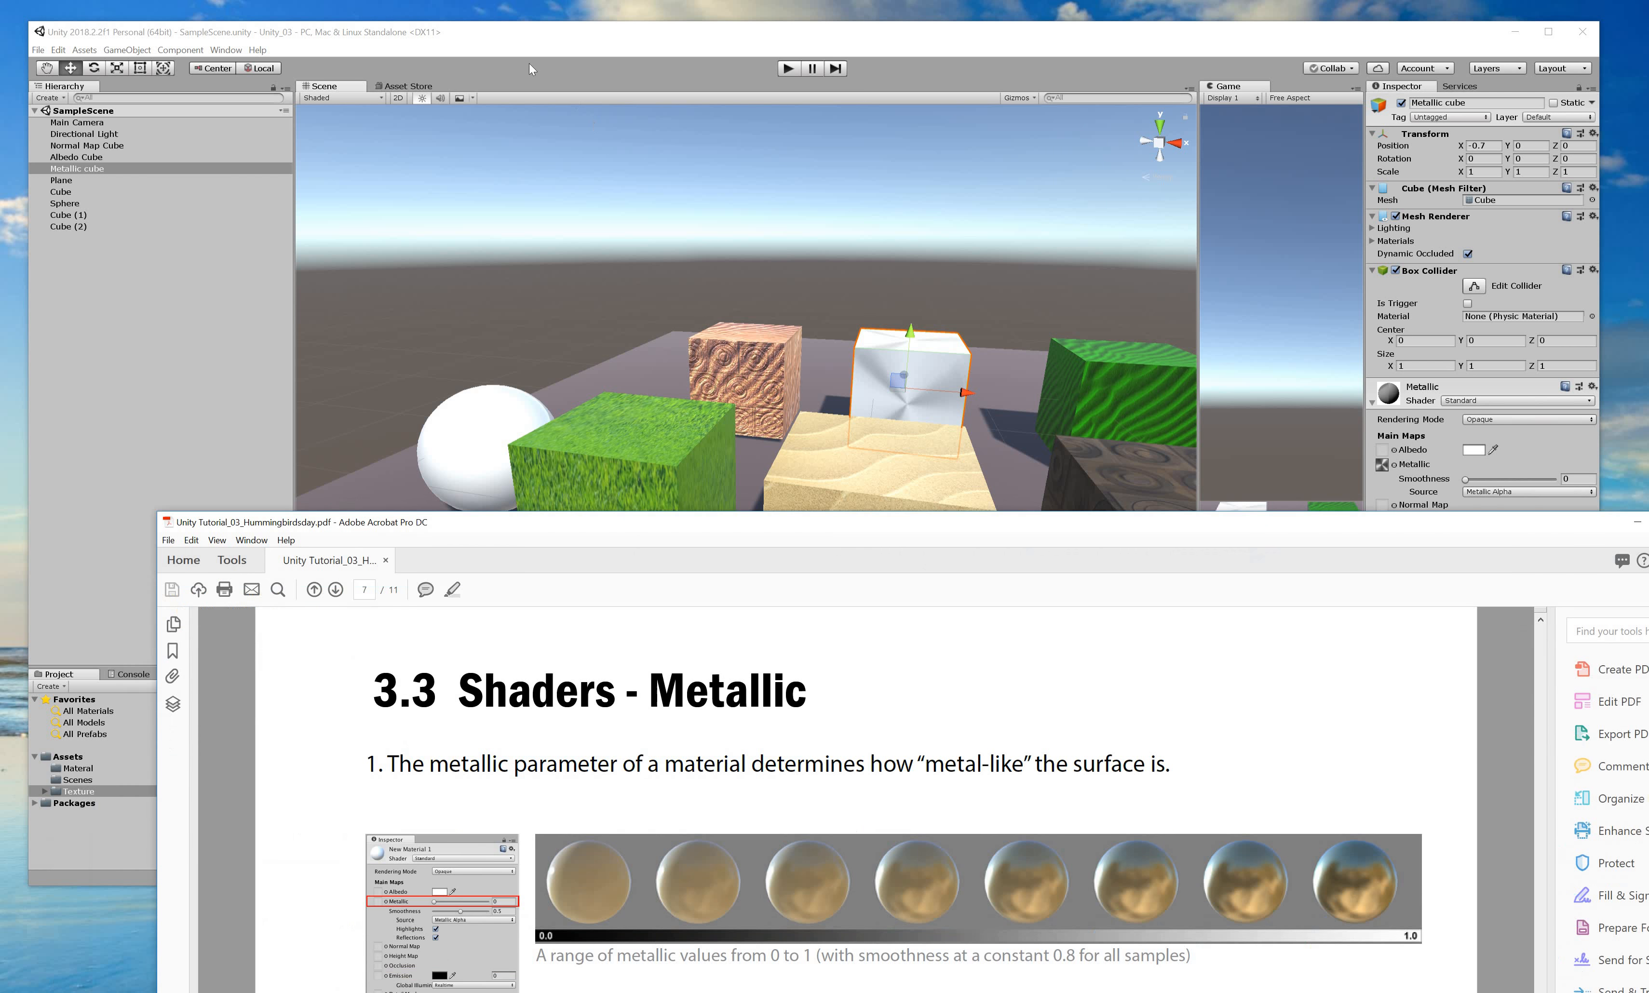
# Scroll the tutorial to page 8 'Shaders - Smoothness' and drag the Acrobat window down to reveal Unity.
pyautogui.scroll(-1, 601, 499)
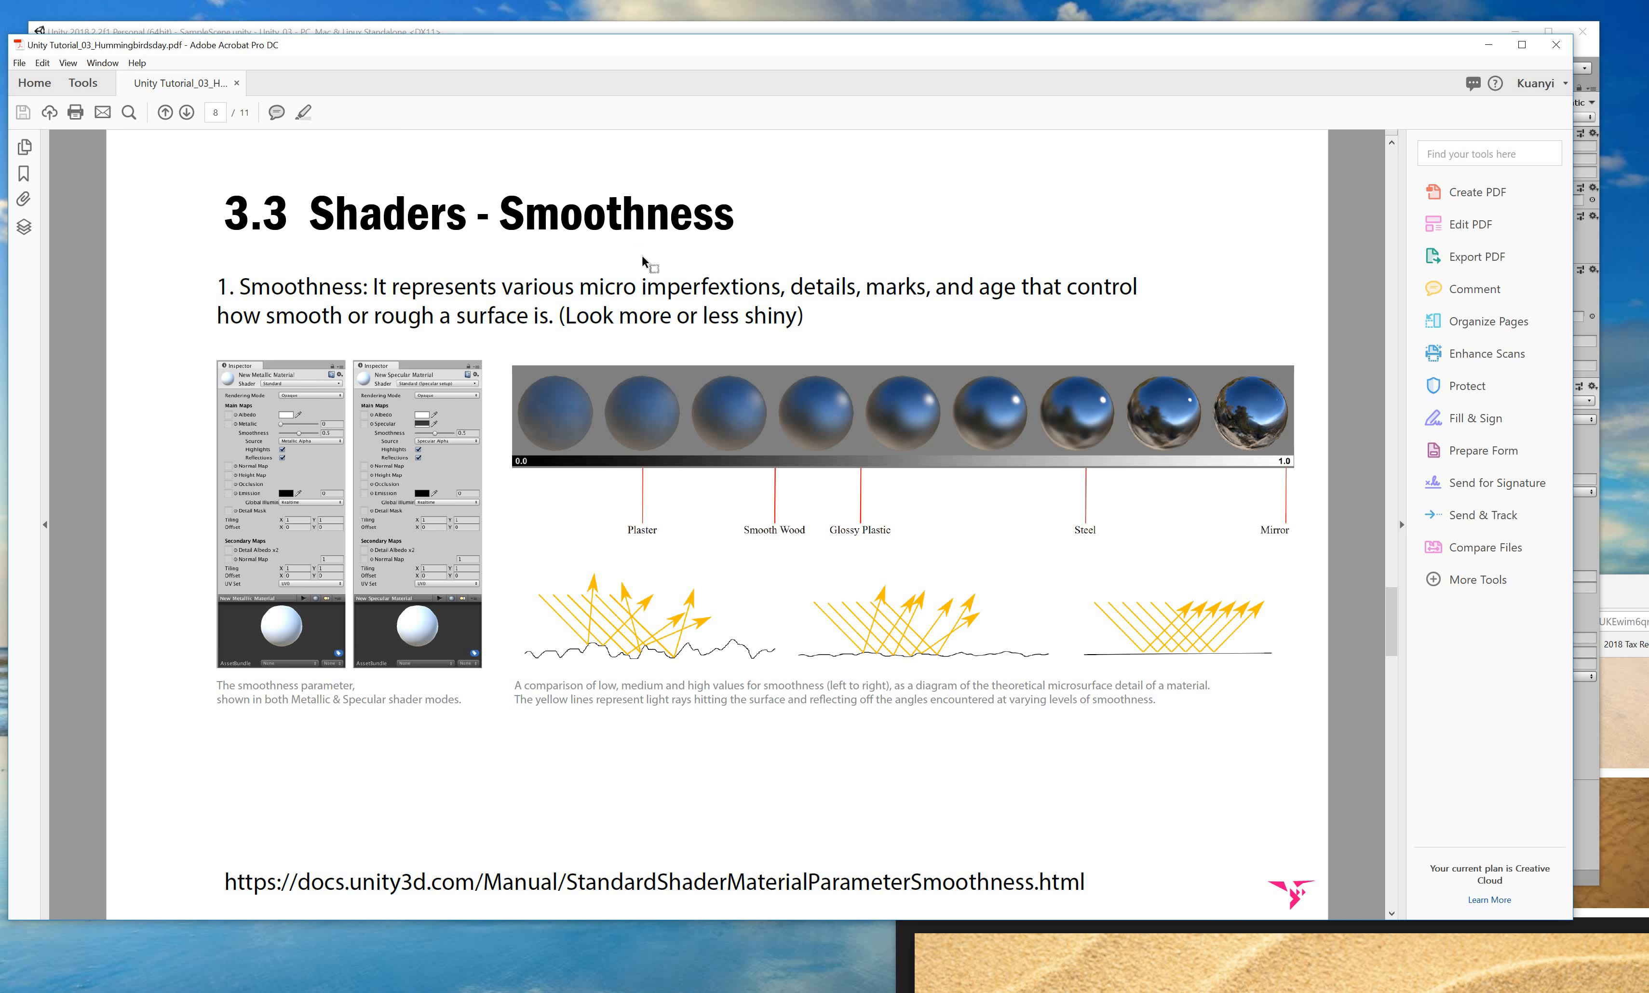
pyautogui.scroll(2, 642, 261)
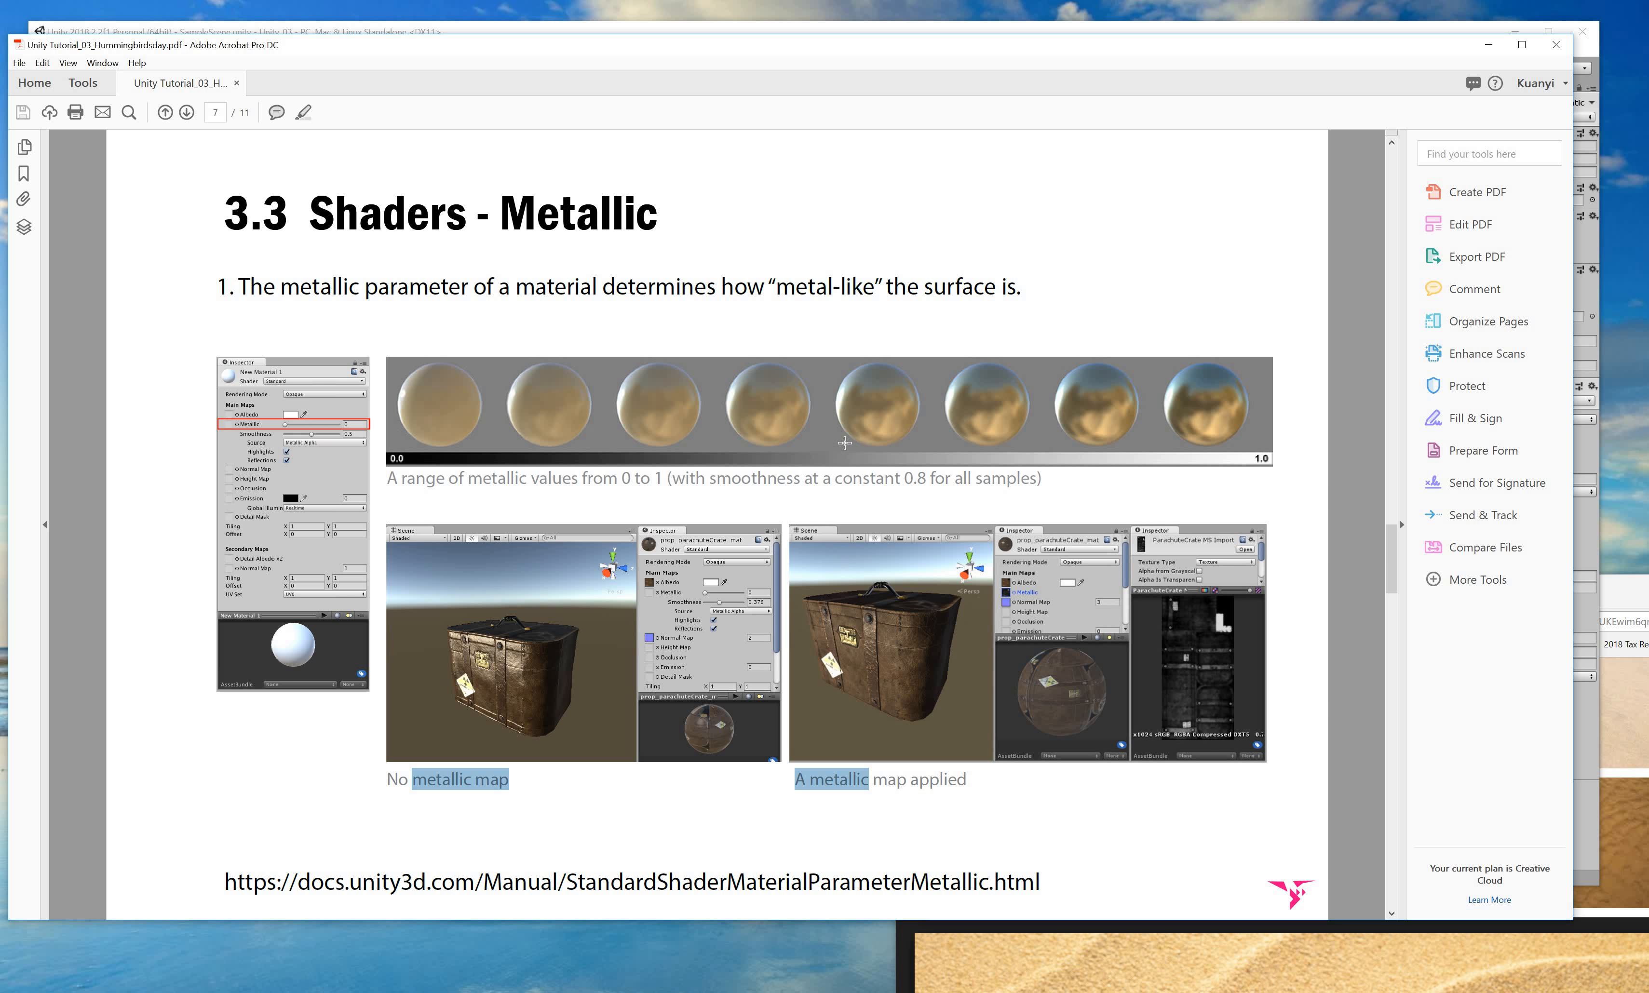
pyautogui.scroll(-2, 845, 443)
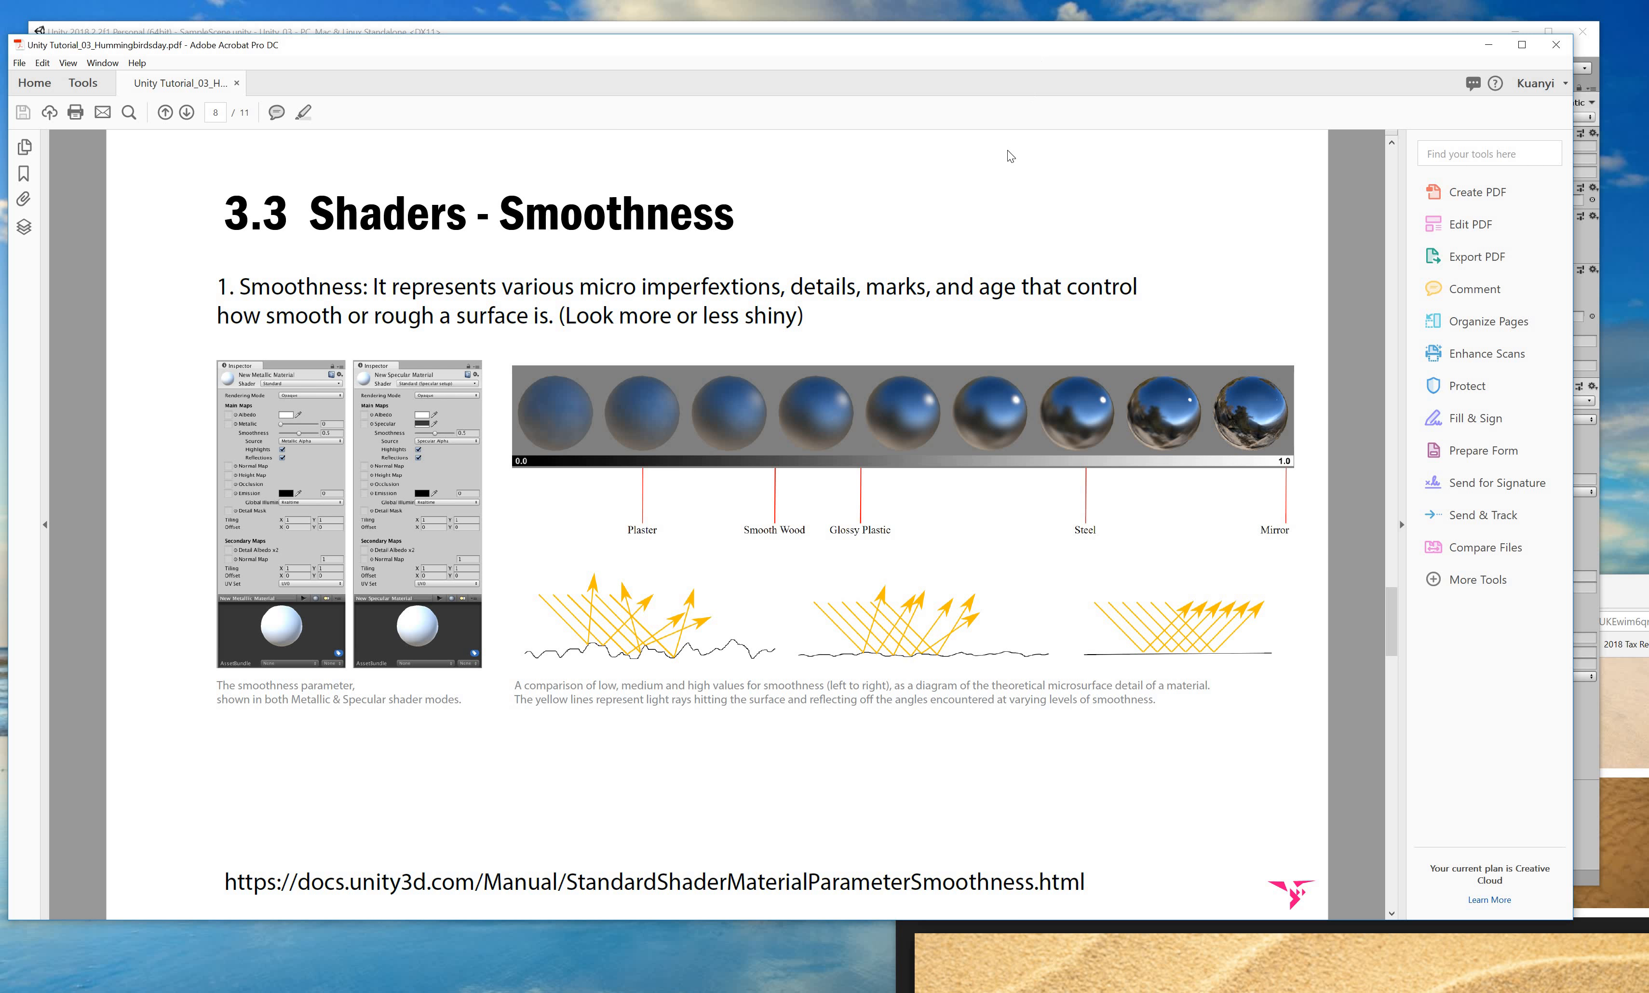
pyautogui.moveTo(929, 47); pyautogui.dragTo(863, 723)
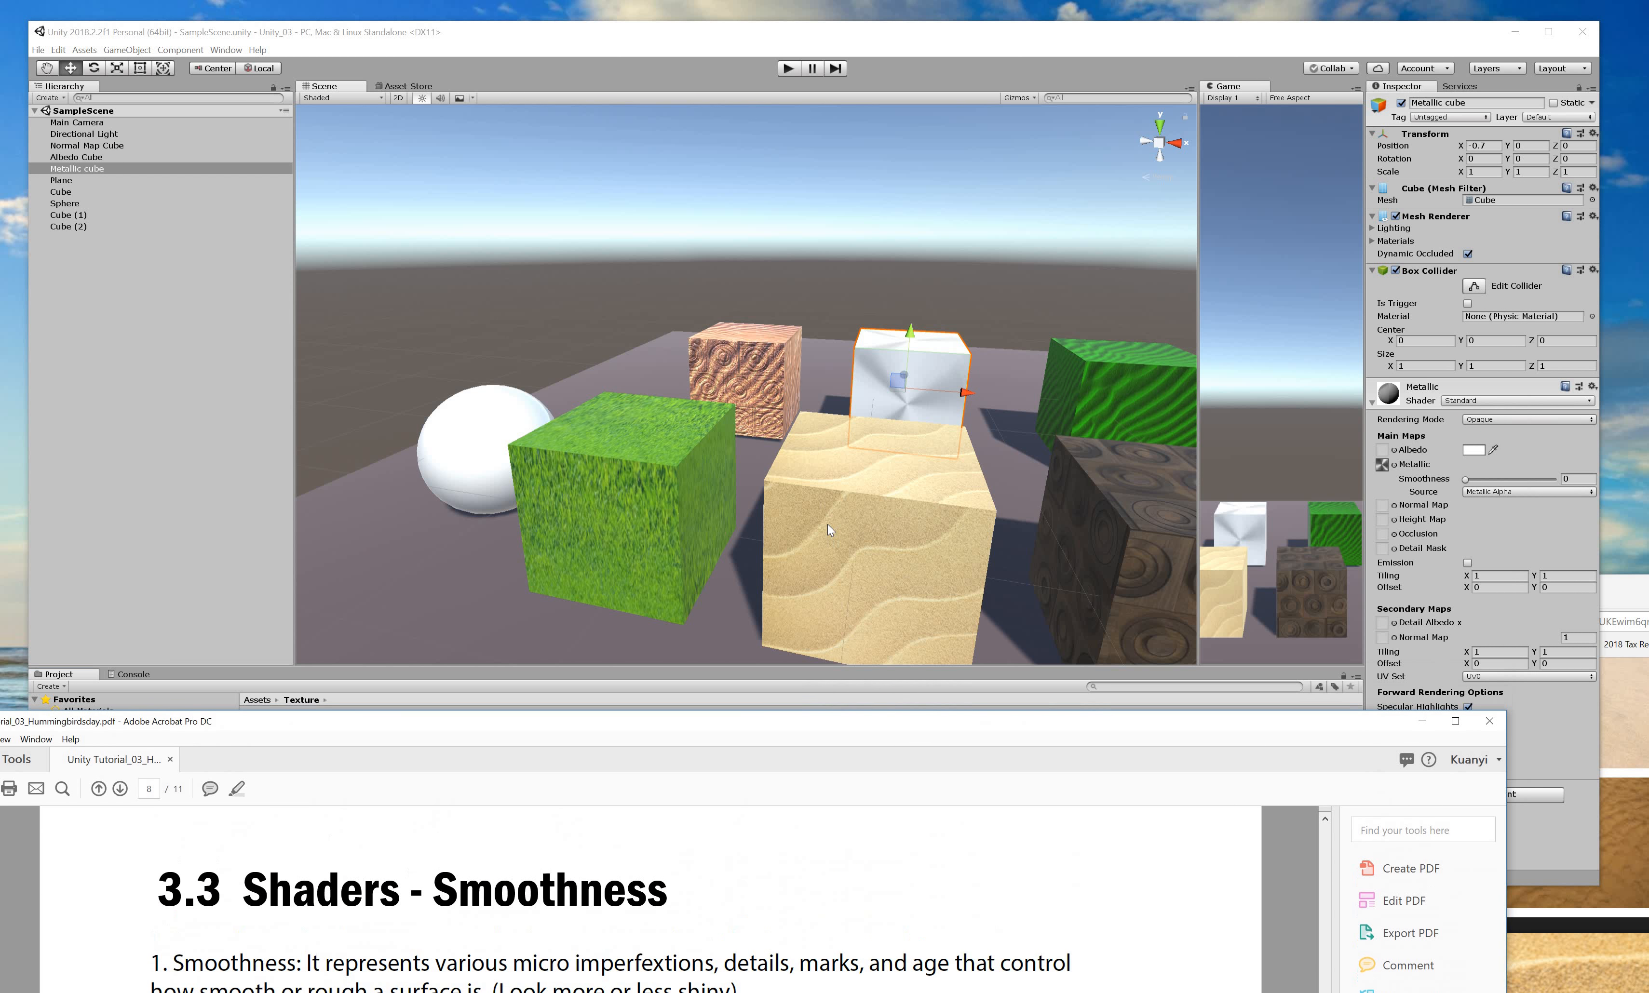
pyautogui.scroll(-3, 827, 524)
pyautogui.scroll(-2, 823, 543)
# Select the wood-panel cube and set its Albedo texture to Default-Checker after trying Default-Particle.
pyautogui.keyDown('alt'); pyautogui.moveTo(743, 530); pyautogui.dragTo(836, 501); pyautogui.keyUp('alt')
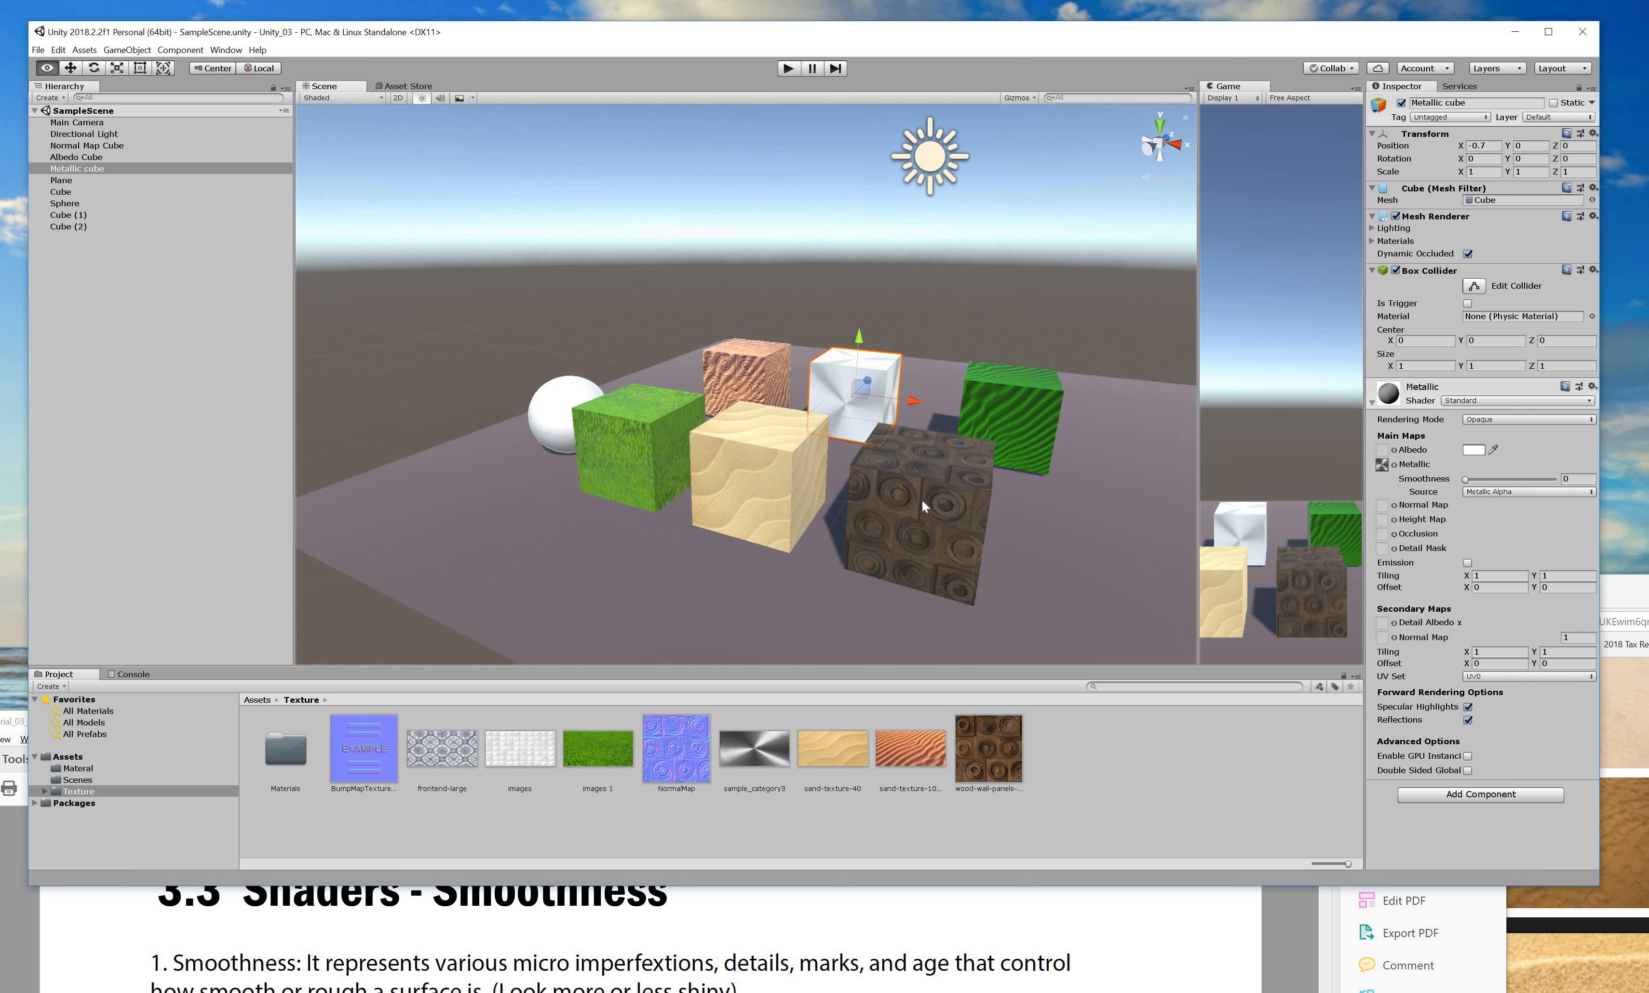
pyautogui.click(921, 499)
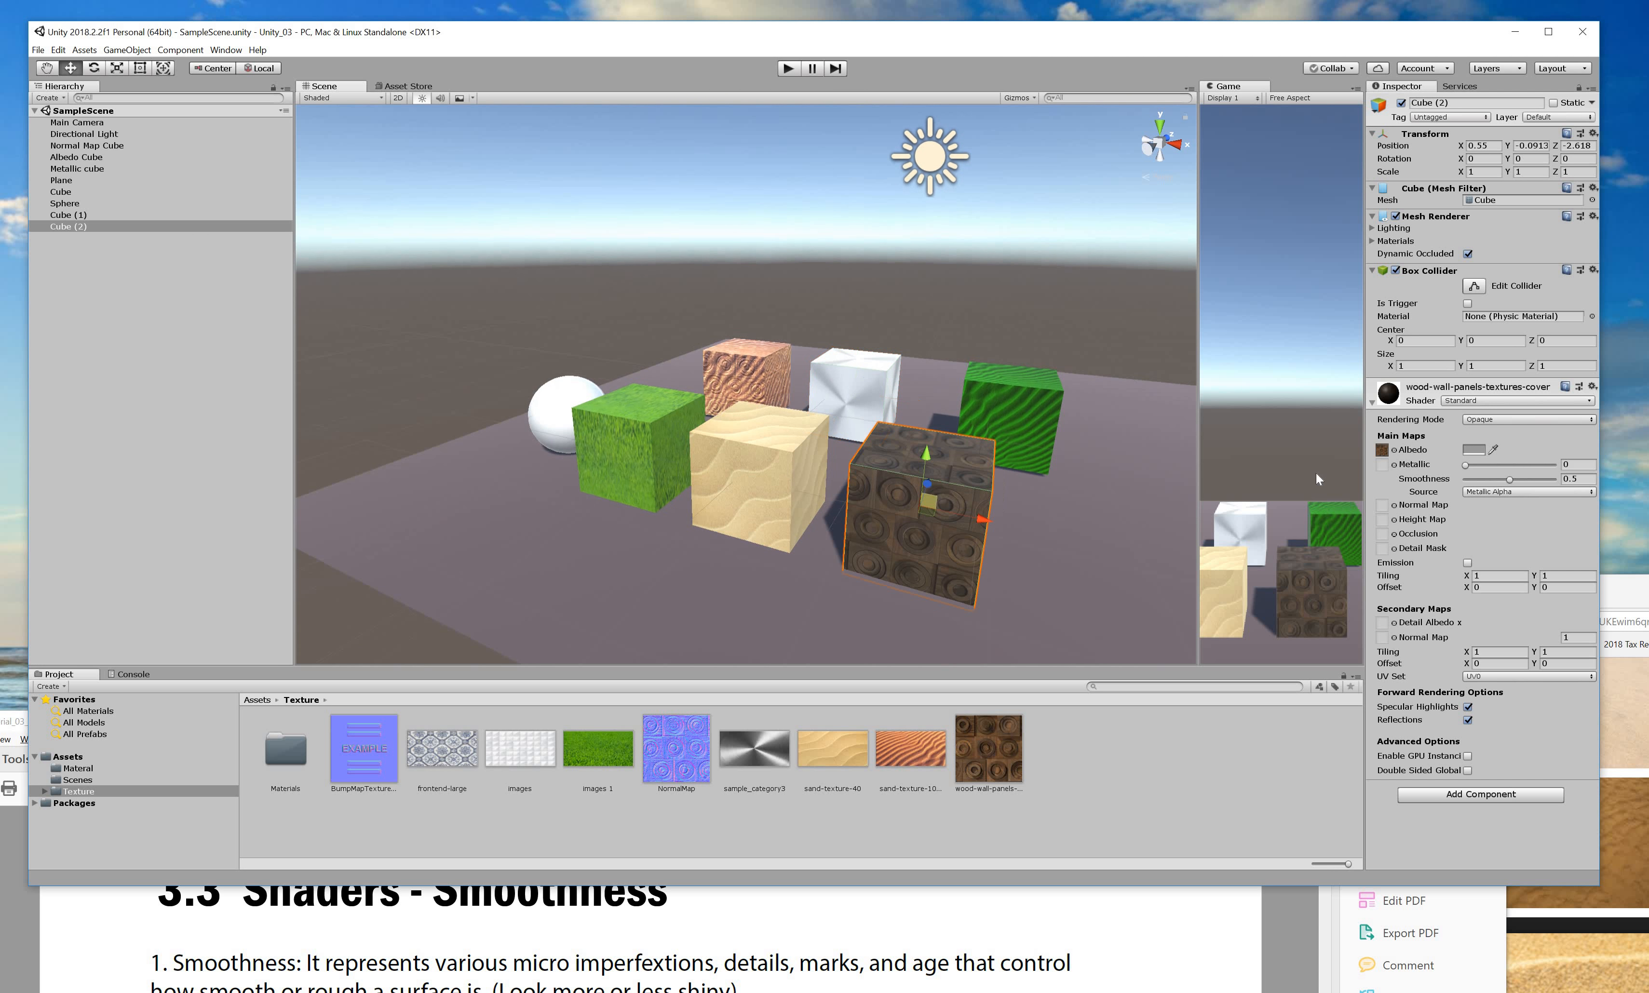
pyautogui.click(1383, 451)
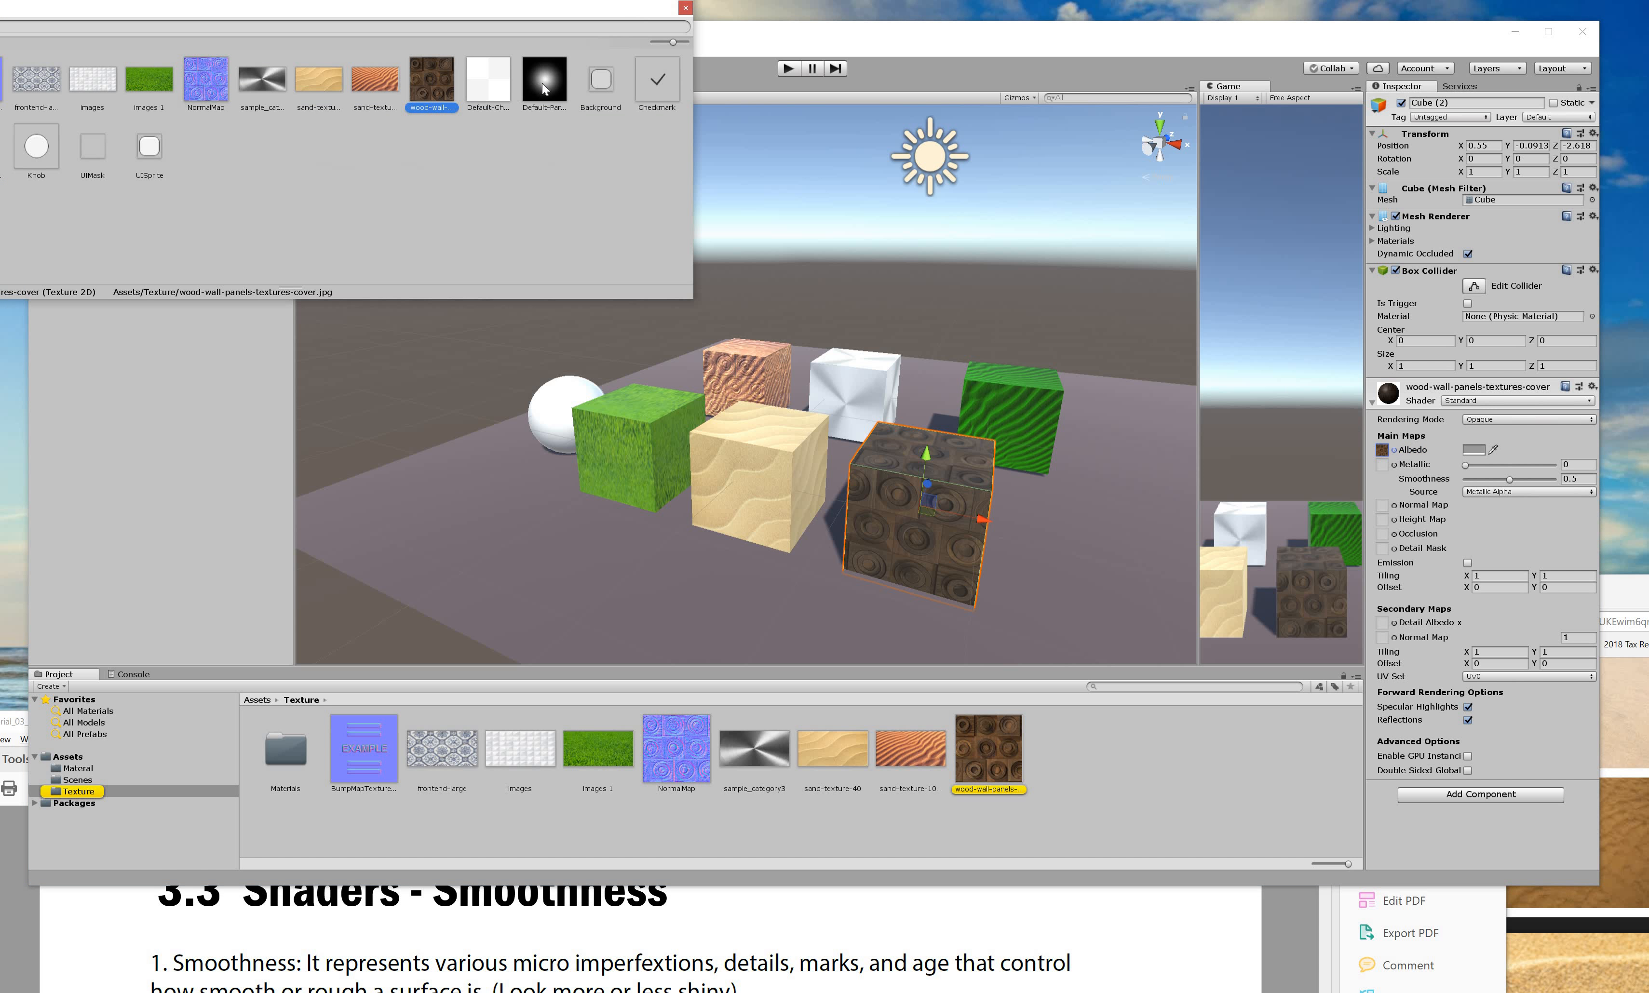
pyautogui.click(542, 83)
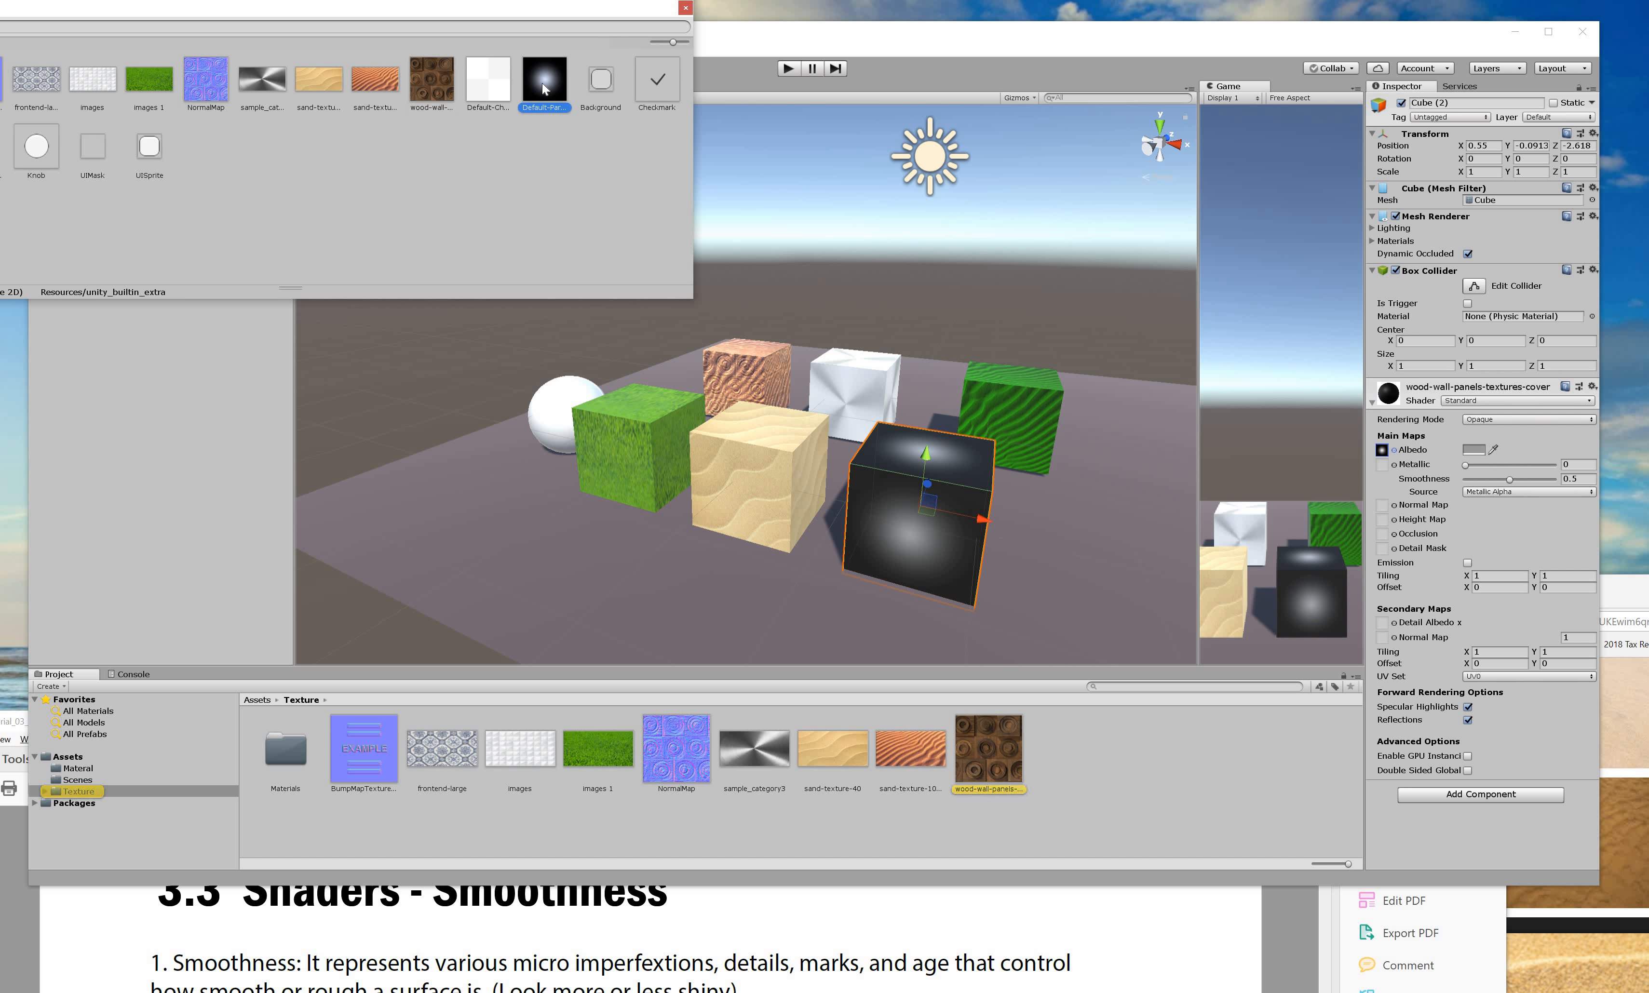
pyautogui.click(496, 87)
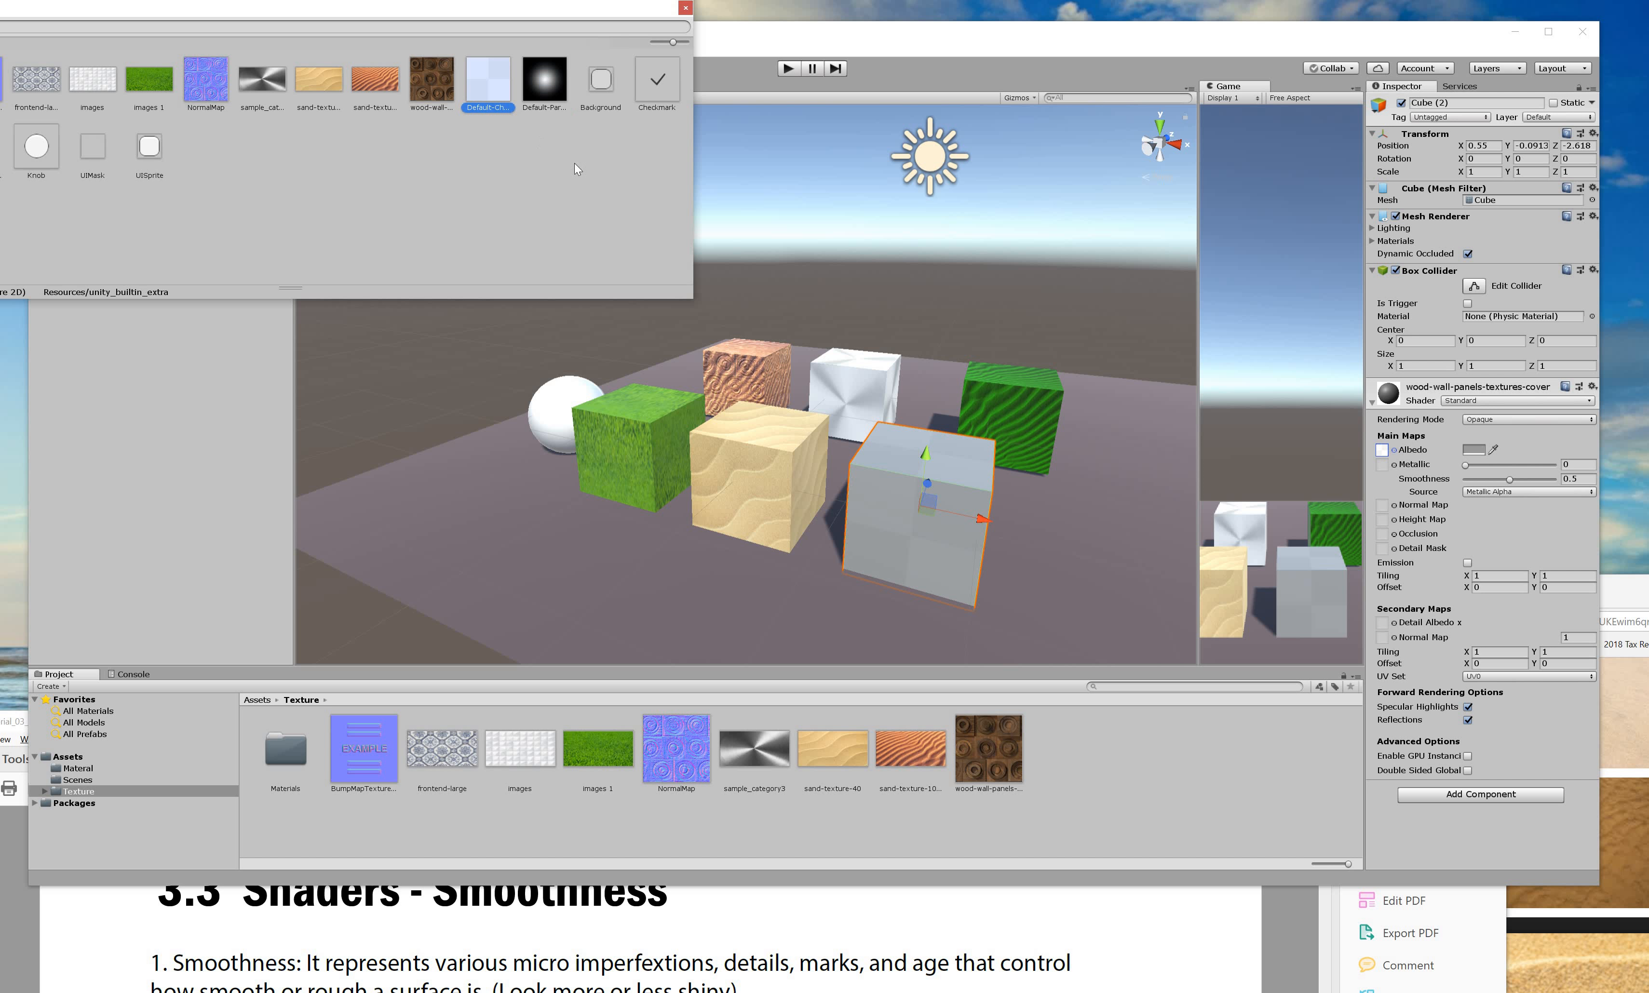
pyautogui.click(1384, 465)
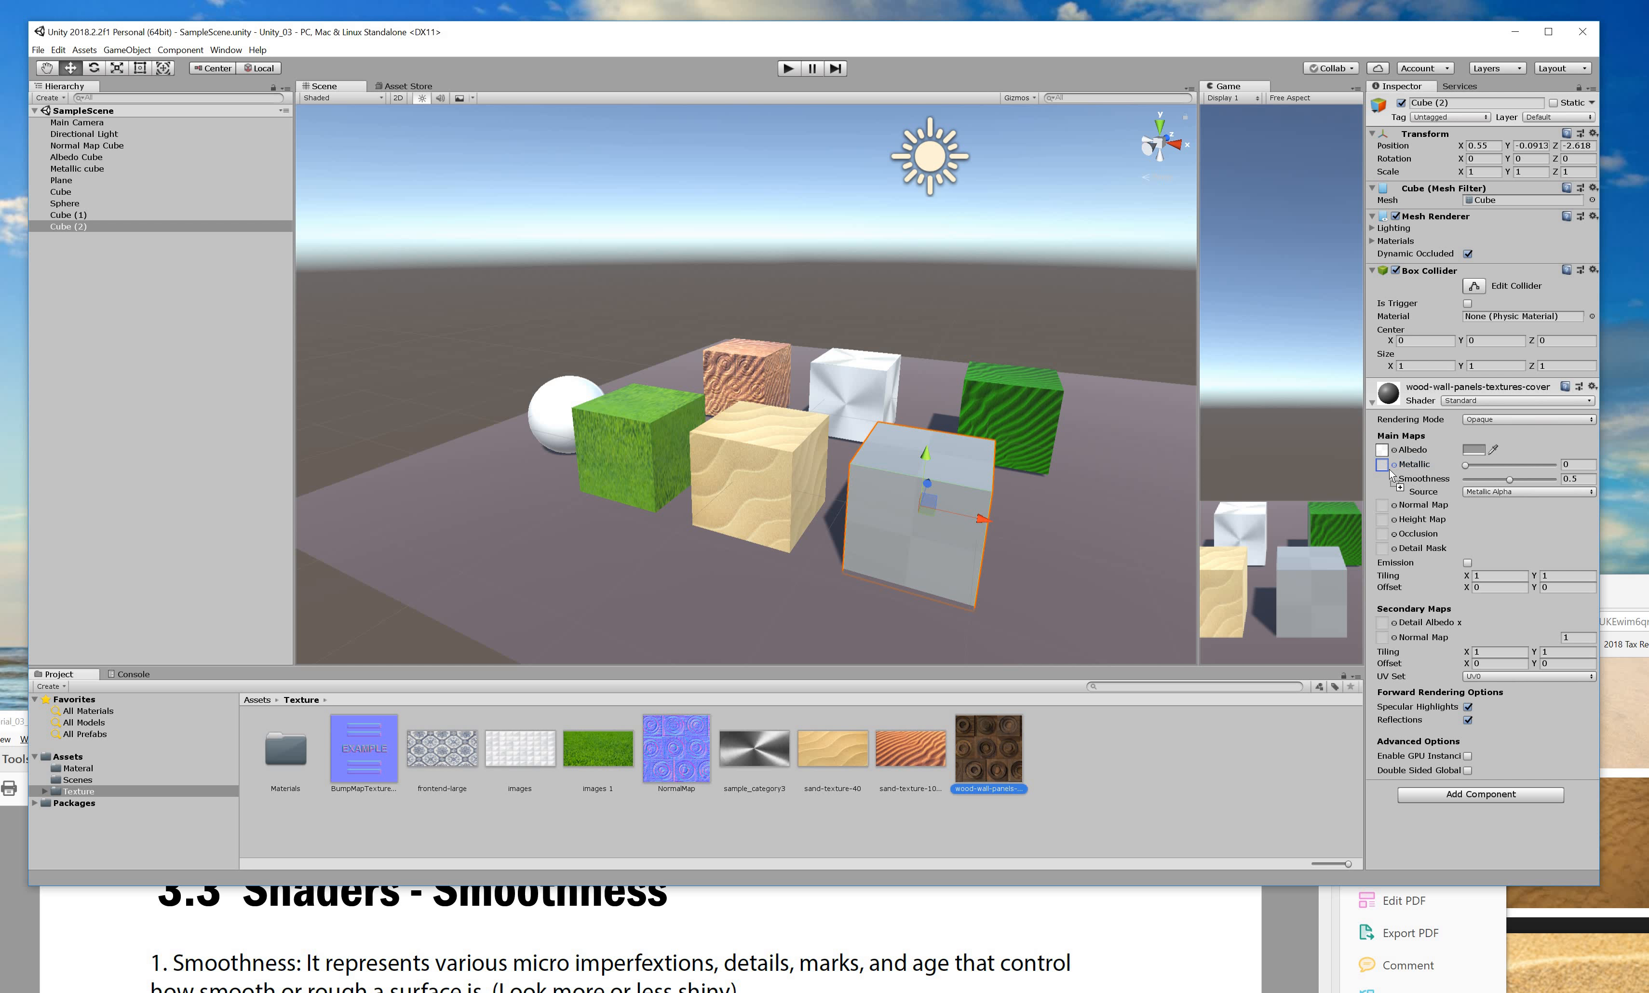
# Use wood-wall-panels as the Metallic map, tint the albedo grey, and compare Smoothness 0 against 1.
pyautogui.moveTo(1385, 469); pyautogui.dragTo(1383, 466)
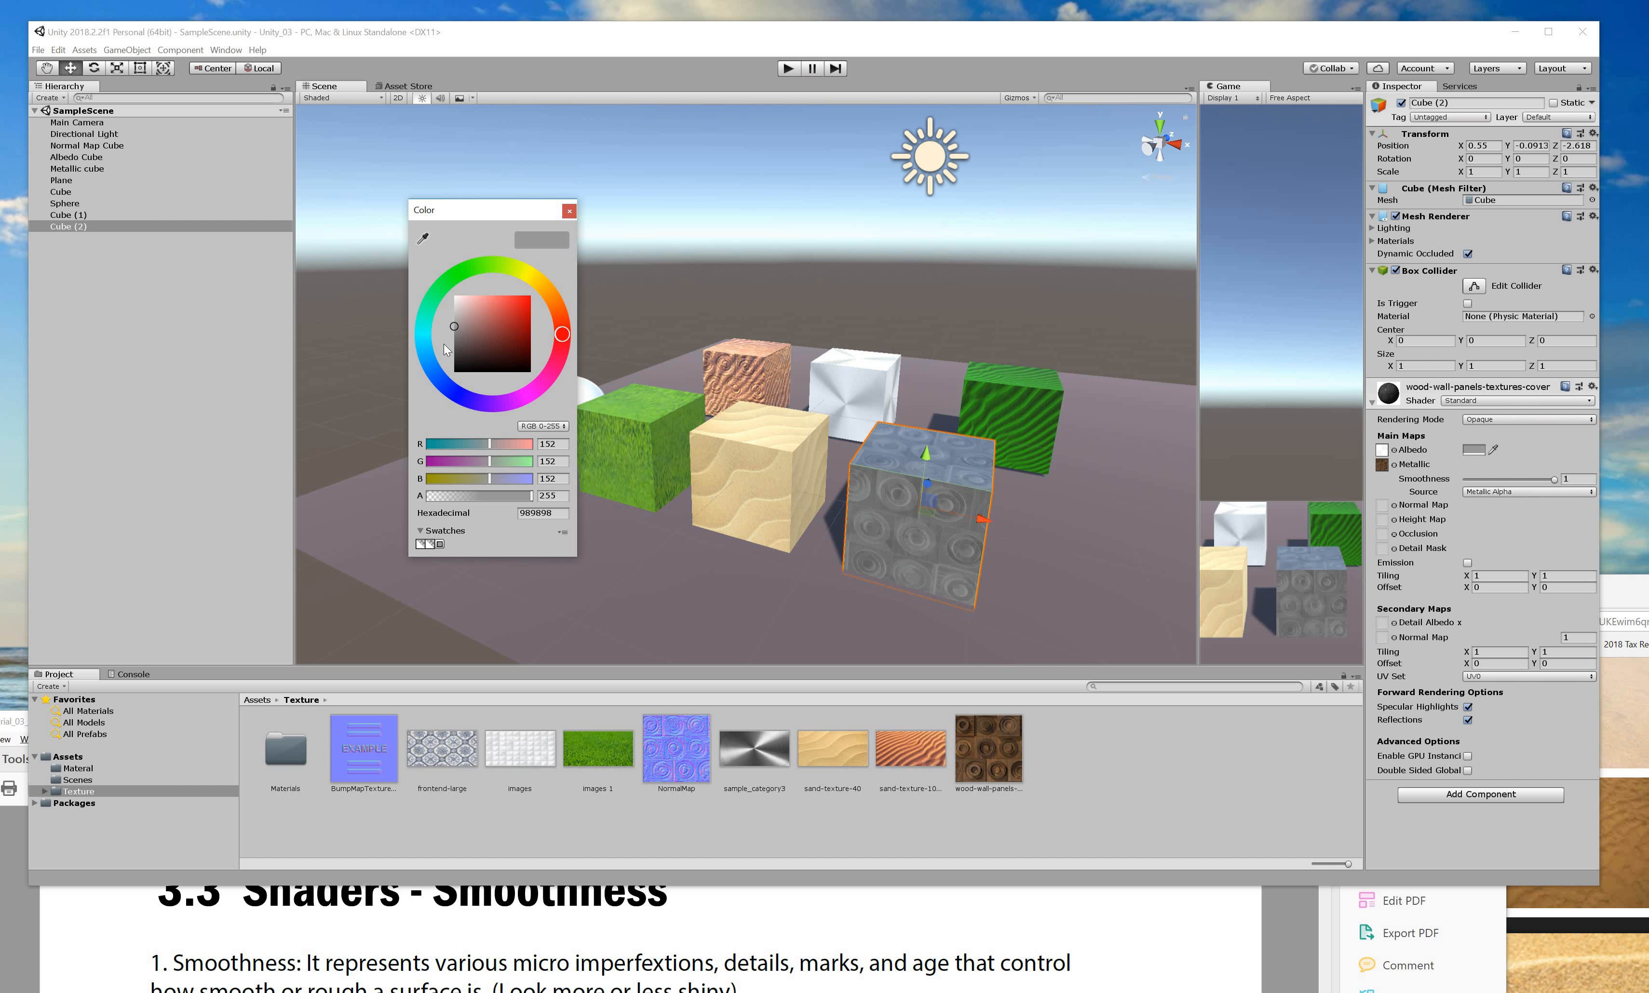
pyautogui.moveTo(444, 344); pyautogui.dragTo(420, 348)
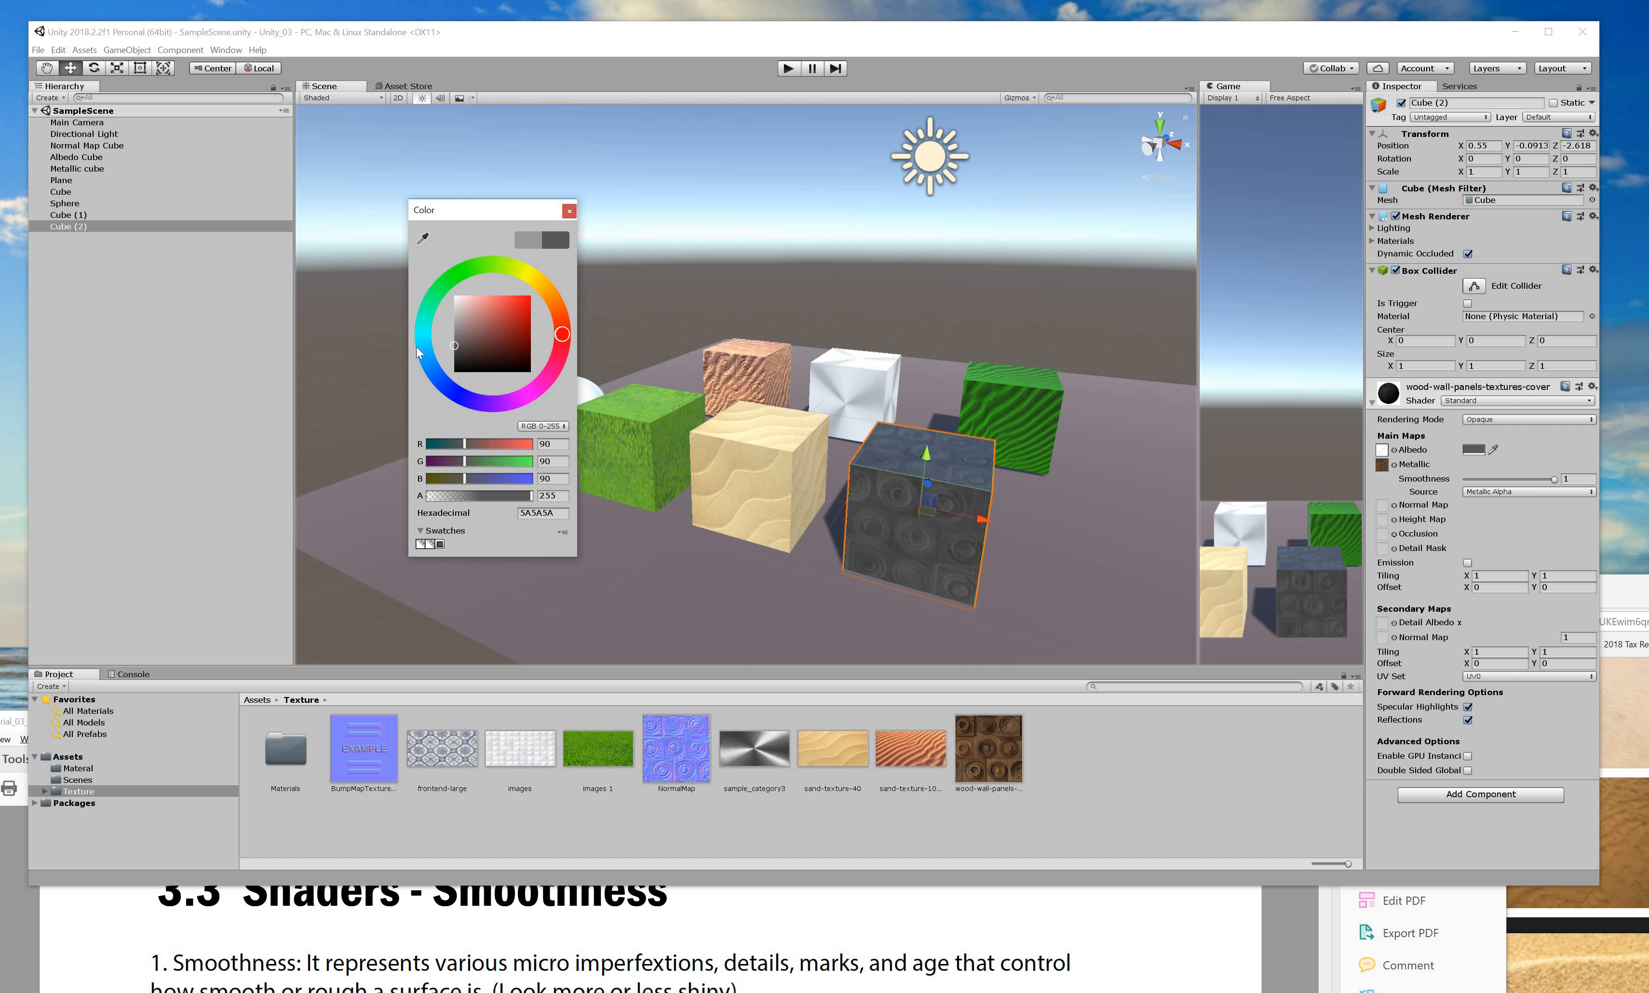
pyautogui.click(907, 739)
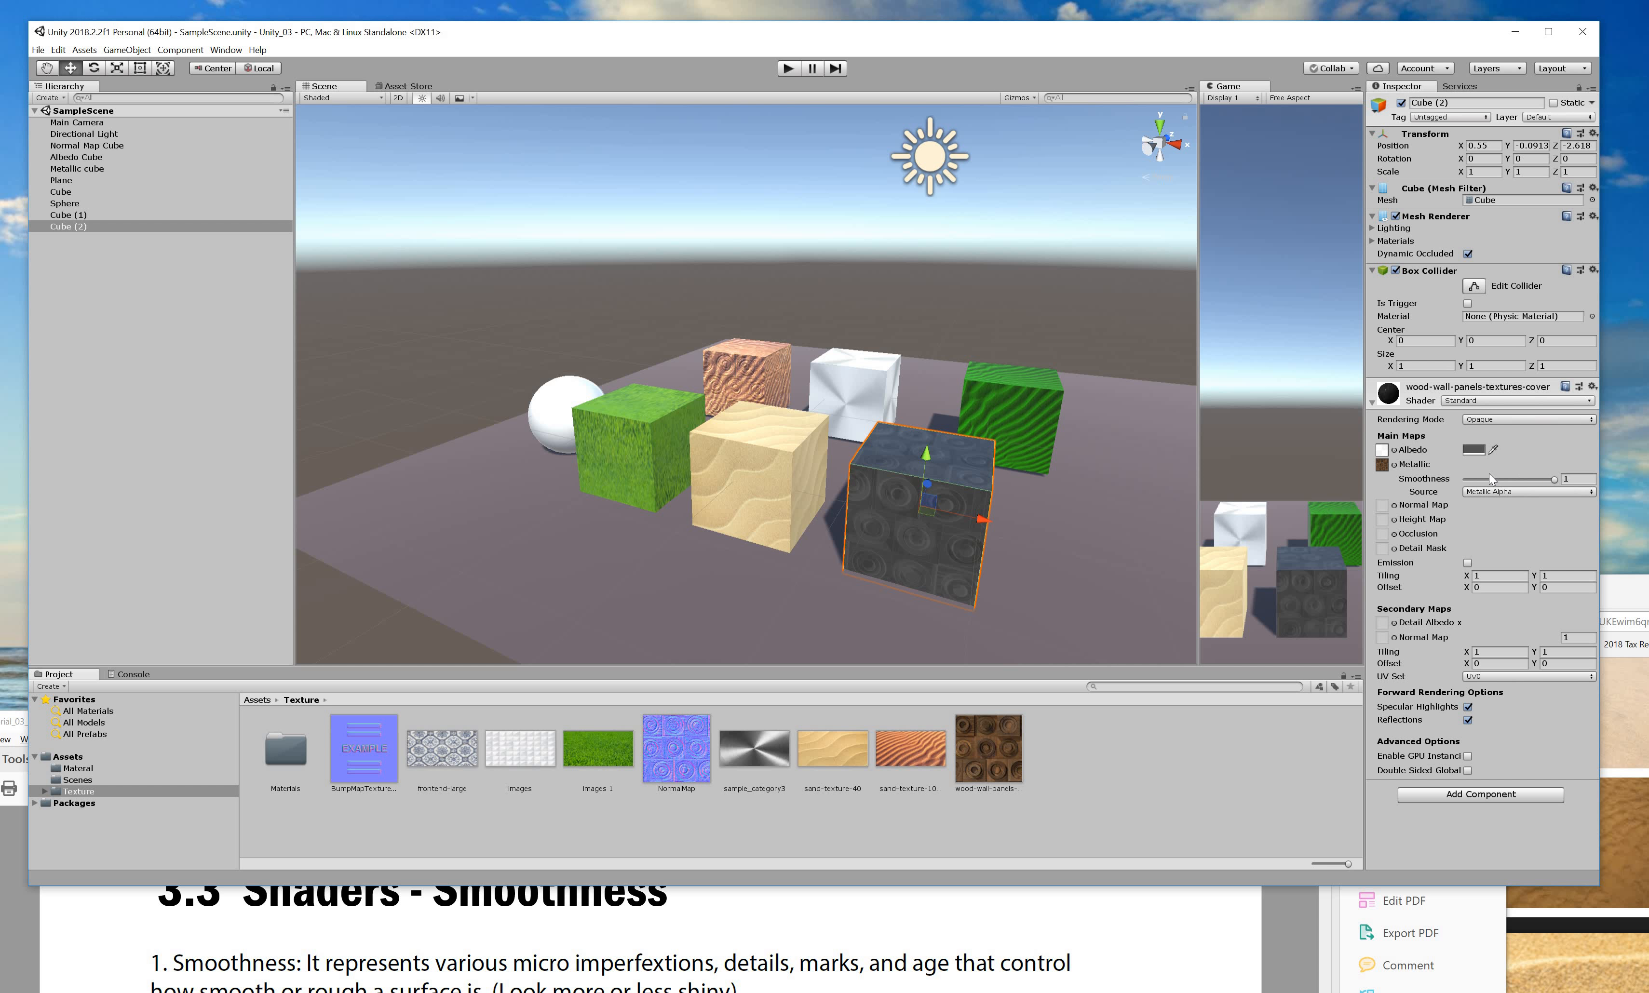
pyautogui.moveTo(1489, 477); pyautogui.dragTo(1447, 478)
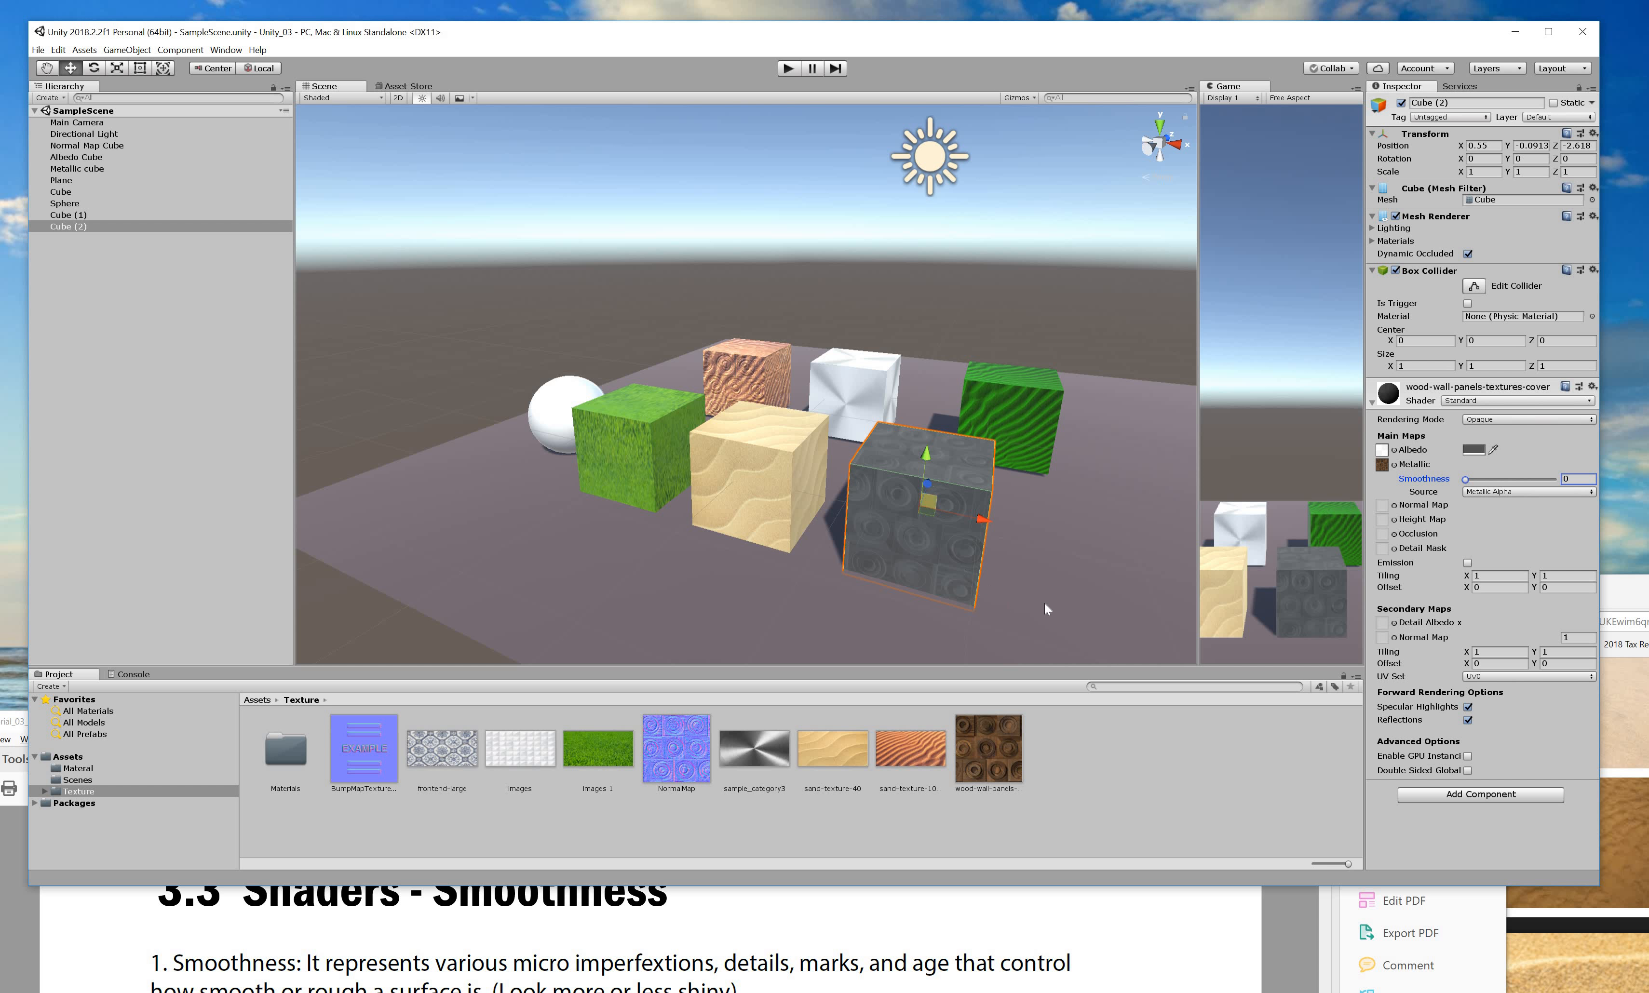
pyautogui.keyDown('alt'); pyautogui.moveTo(978, 573); pyautogui.dragTo(1026, 554); pyautogui.keyUp('alt')
pyautogui.moveTo(1467, 479); pyautogui.dragTo(1536, 482)
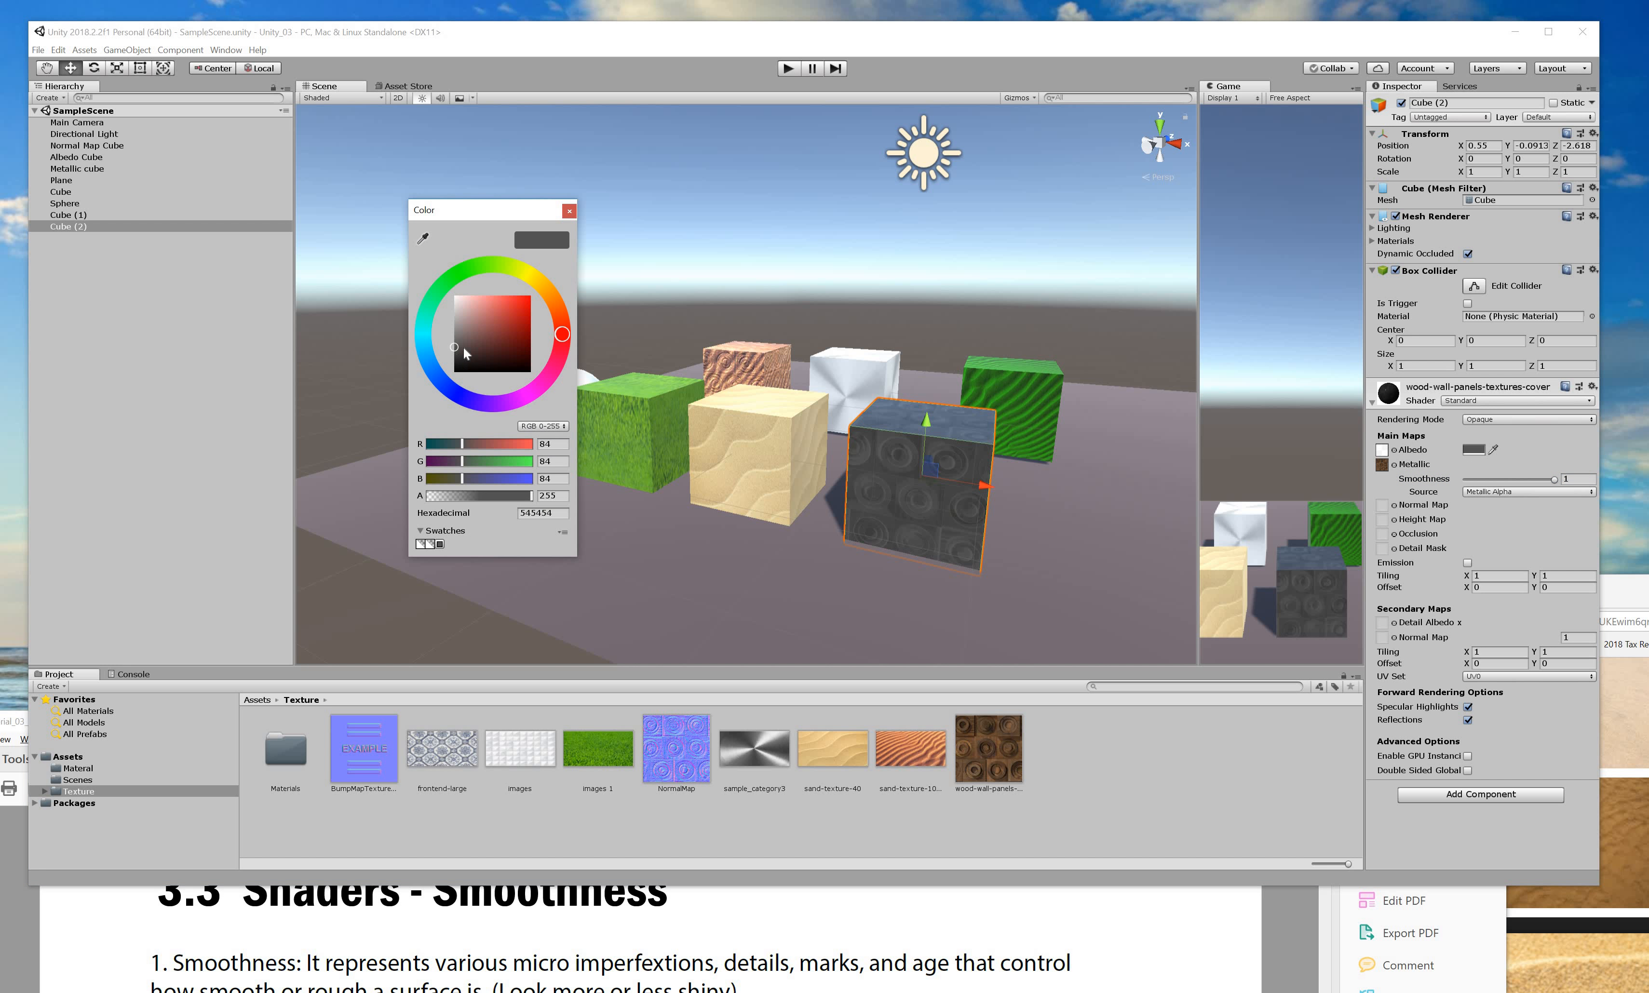
# Fine-tune the albedo tint in the colour picker to grey 7B7B7B.
pyautogui.moveTo(461, 347); pyautogui.dragTo(416, 355)
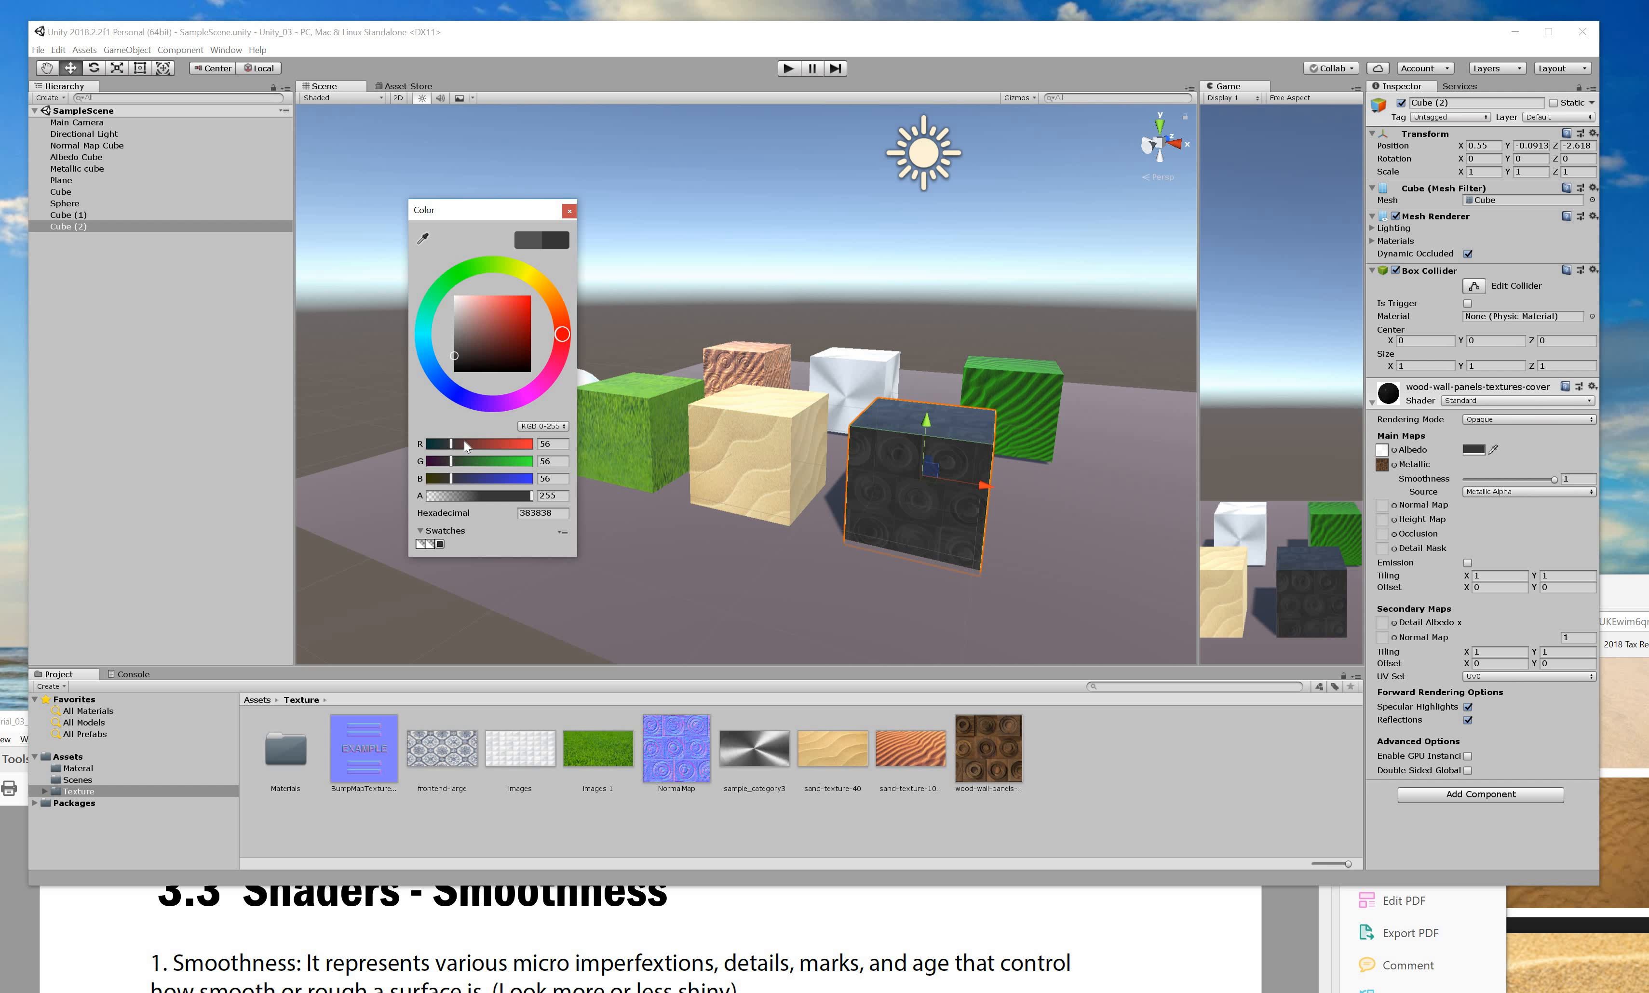
pyautogui.moveTo(487, 446); pyautogui.dragTo(474, 444)
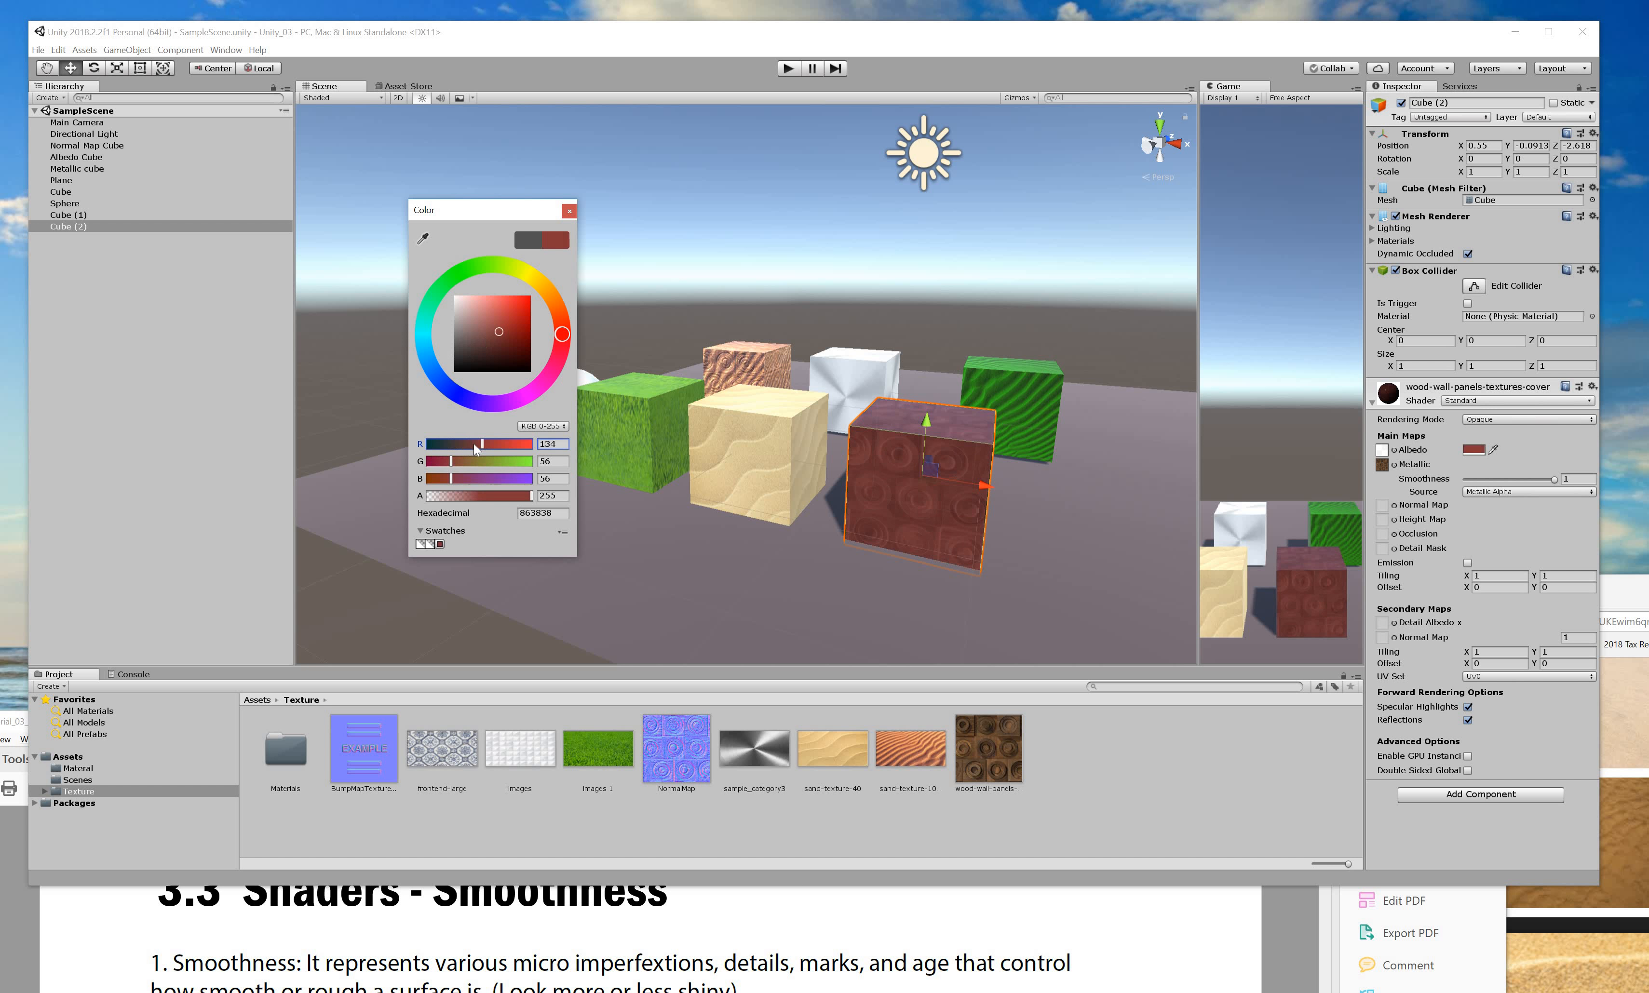
pyautogui.click(448, 461)
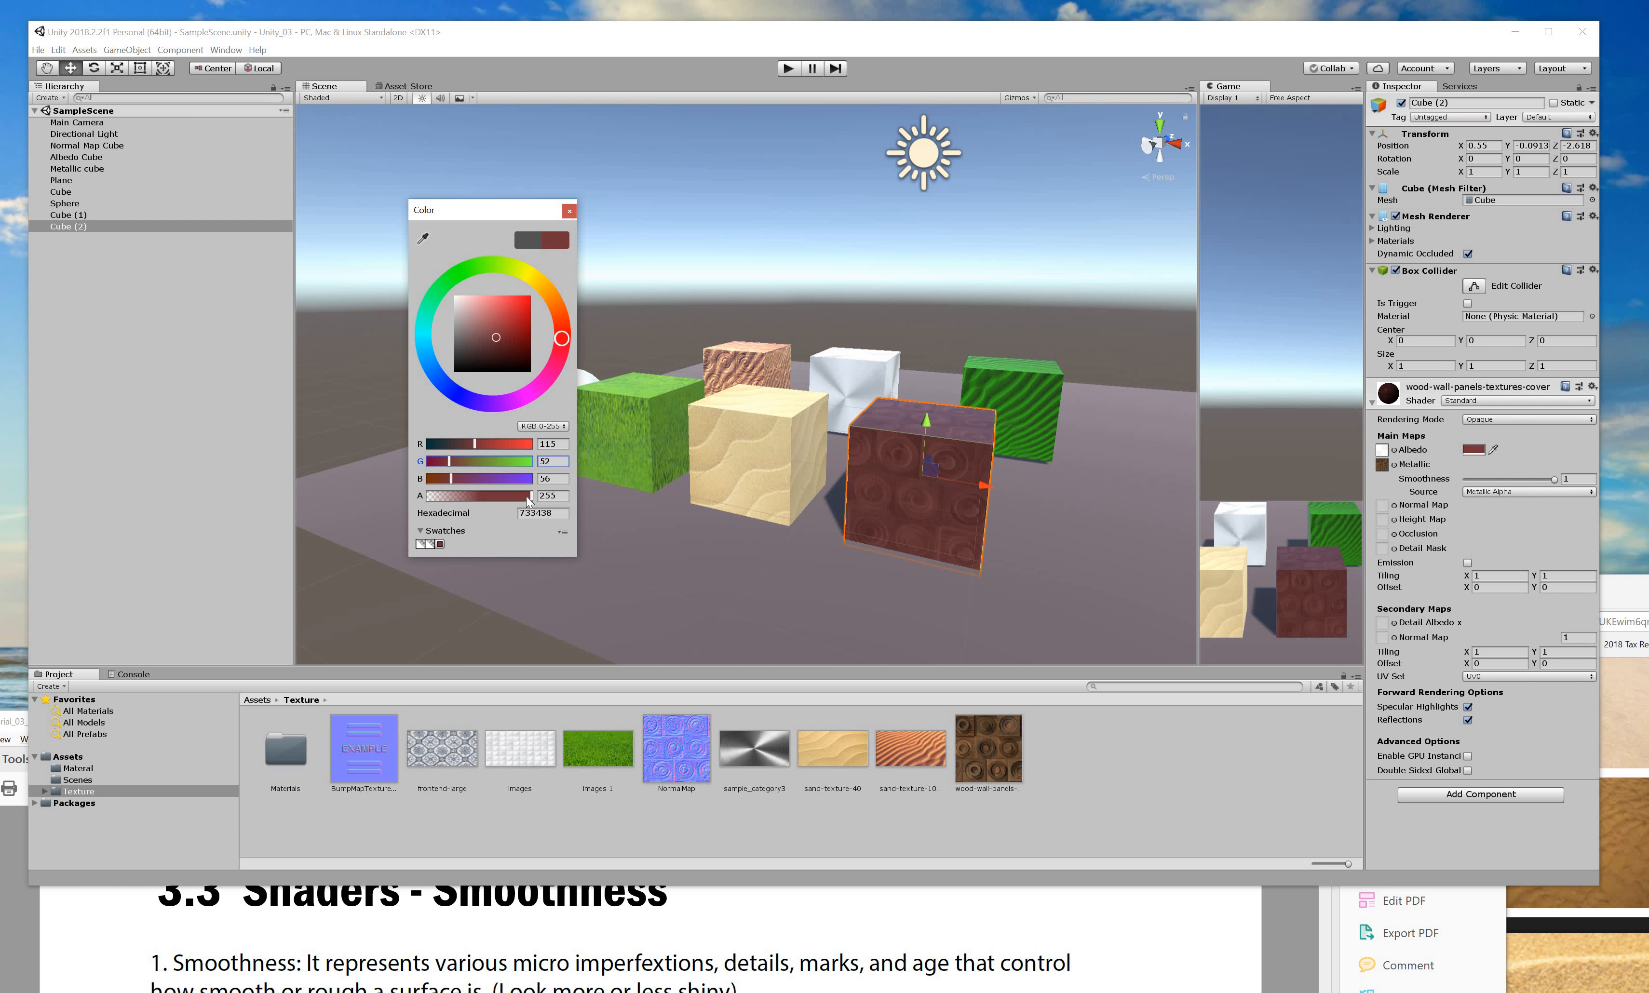
pyautogui.moveTo(530, 496)
pyautogui.mouseDown()
pyautogui.moveTo(432, 489)
pyautogui.moveTo(538, 485)
pyautogui.mouseUp()
pyautogui.click(459, 479)
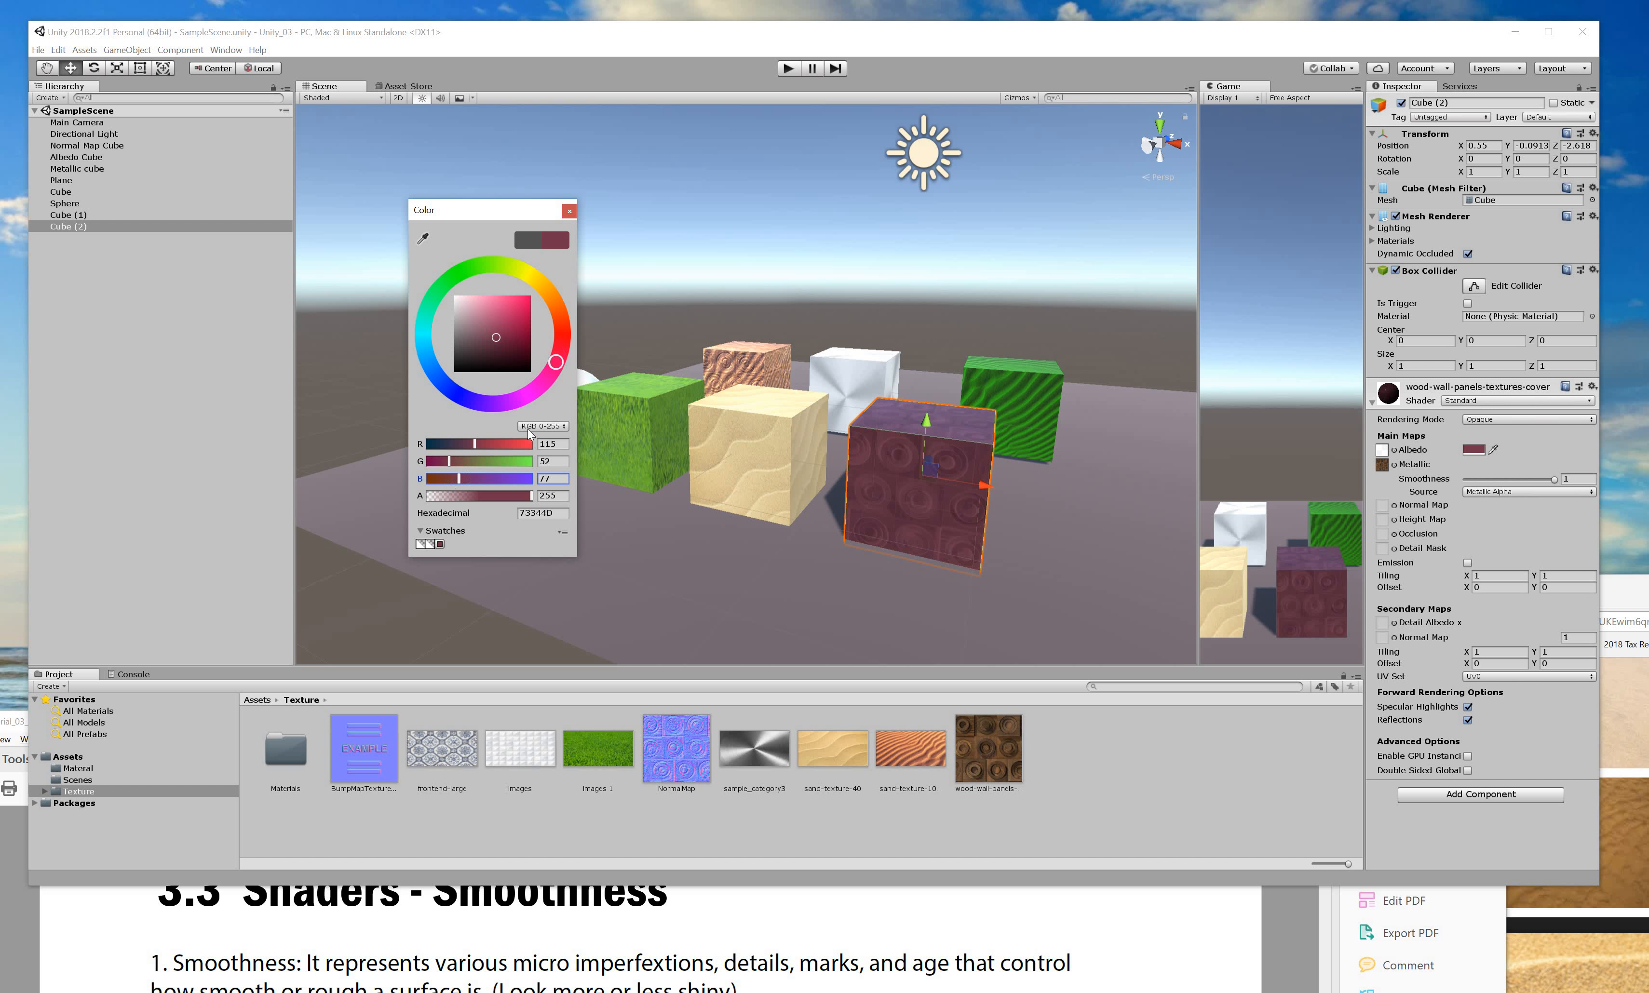
pyautogui.moveTo(491, 357)
pyautogui.mouseDown()
pyautogui.moveTo(482, 332)
pyautogui.moveTo(428, 342)
pyautogui.moveTo(454, 340)
pyautogui.mouseUp()
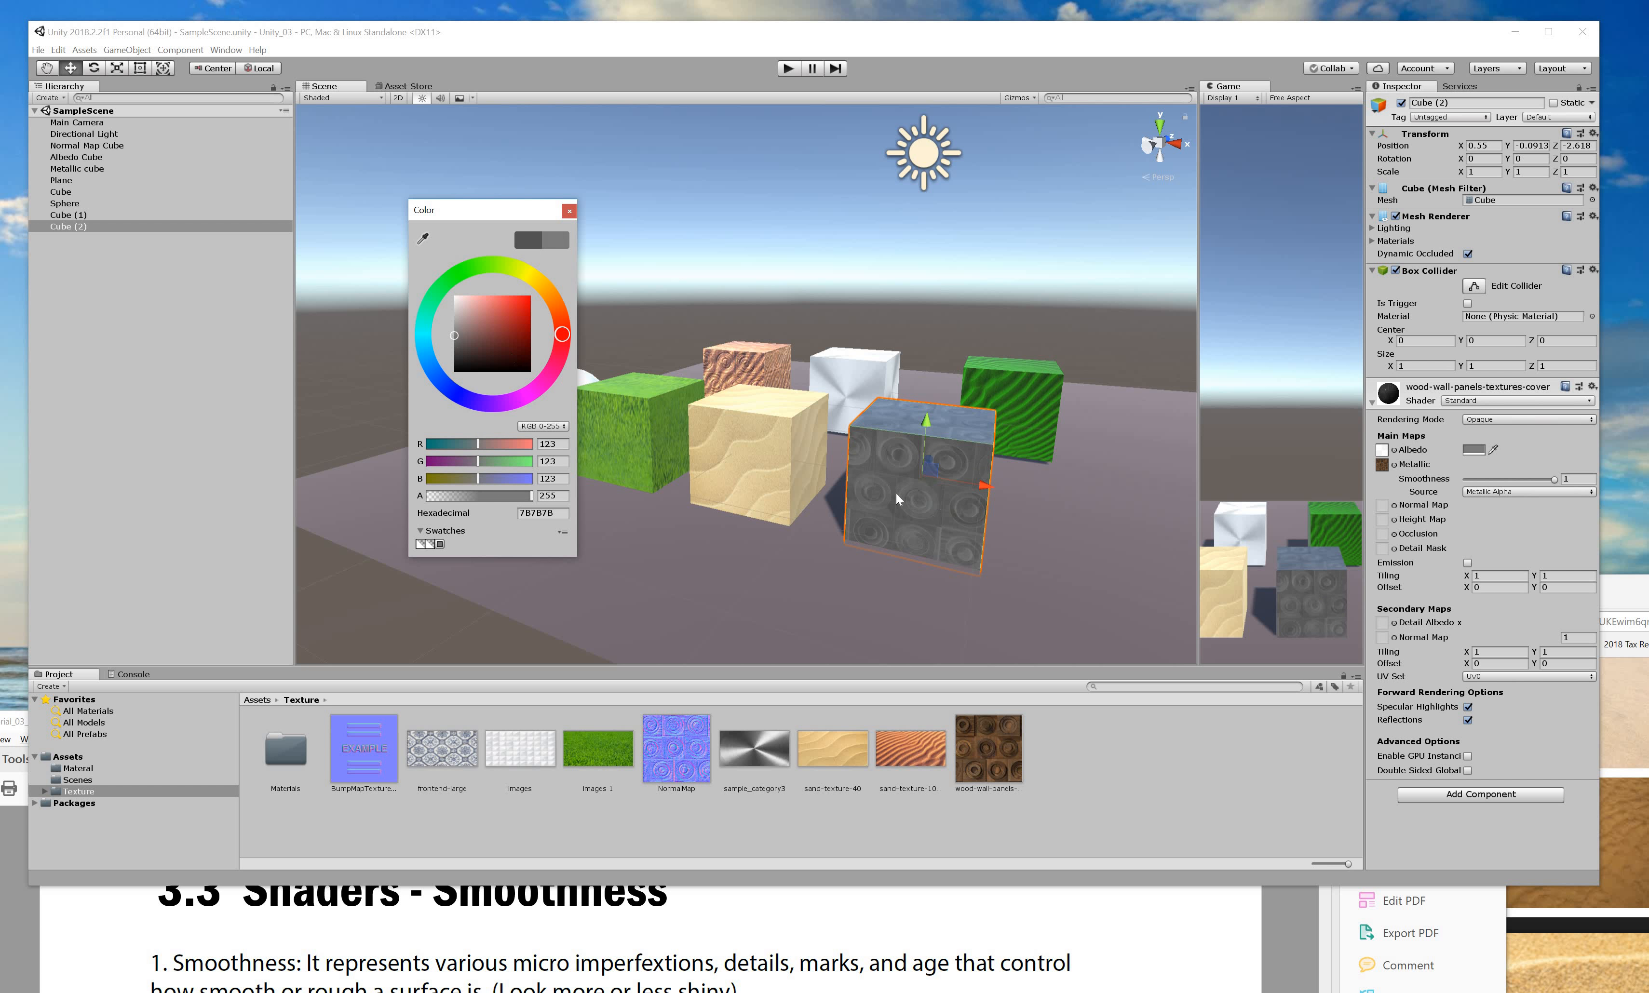
pyautogui.click(1076, 526)
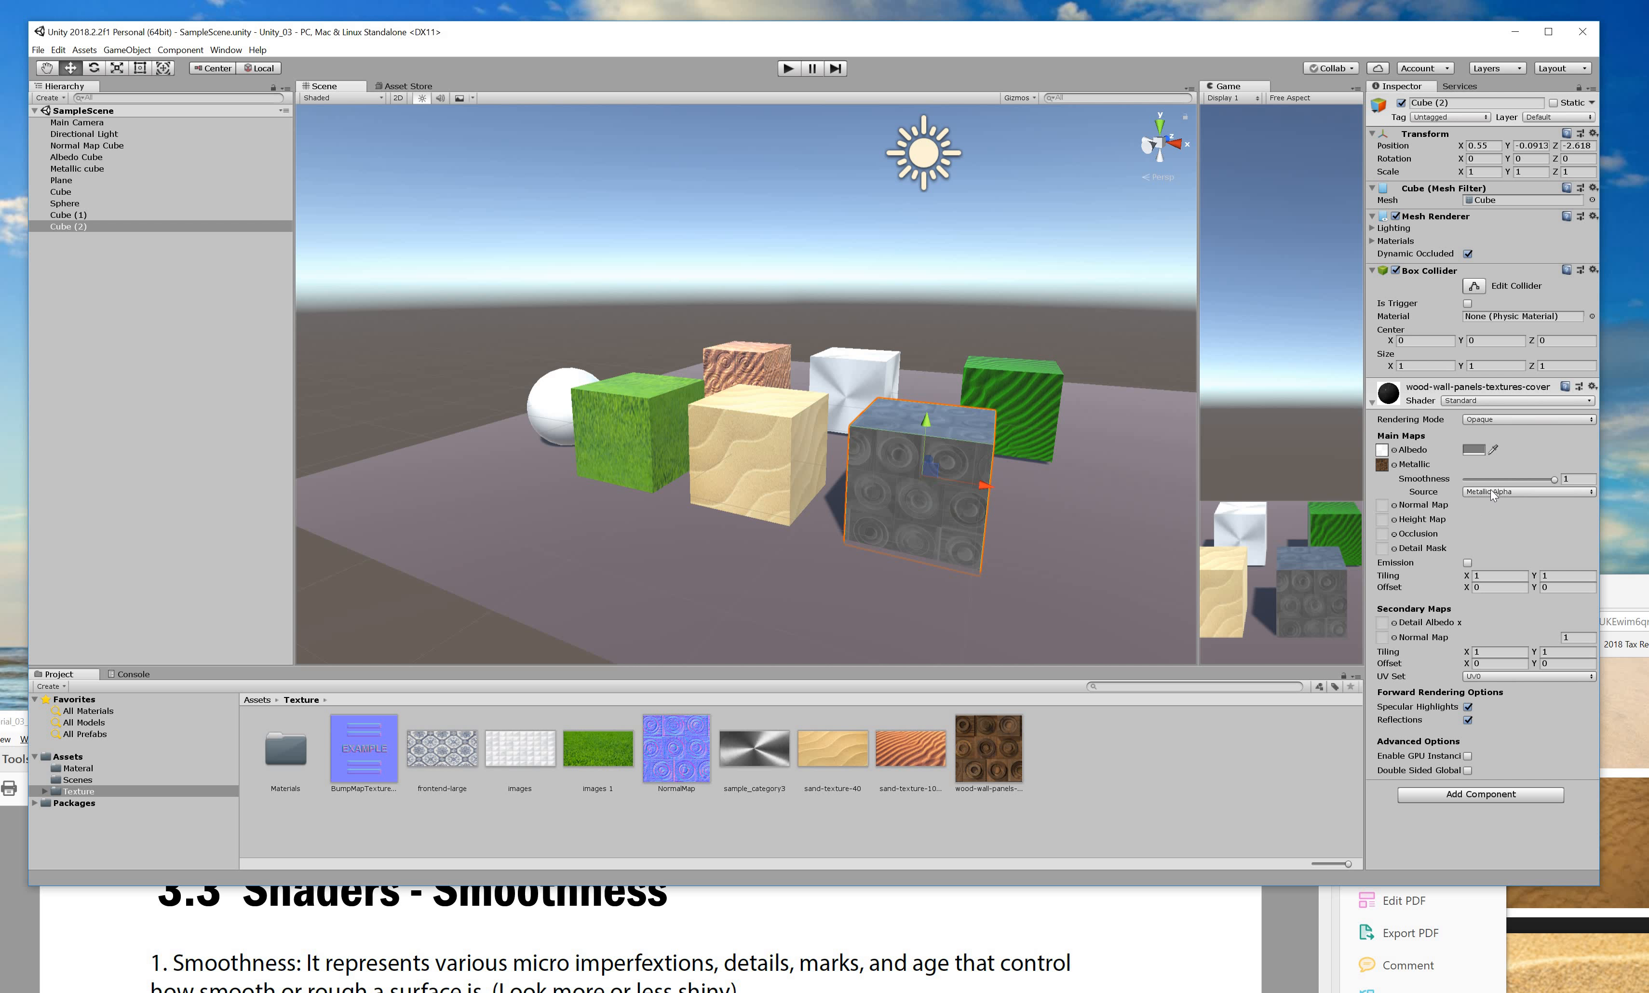
# Compare Smoothness Source options Albedo Alpha and Metallic Alpha, leaving it on Metallic Alpha.
pyautogui.click(1494, 492)
pyautogui.click(1503, 522)
pyautogui.click(1494, 494)
pyautogui.click(1506, 507)
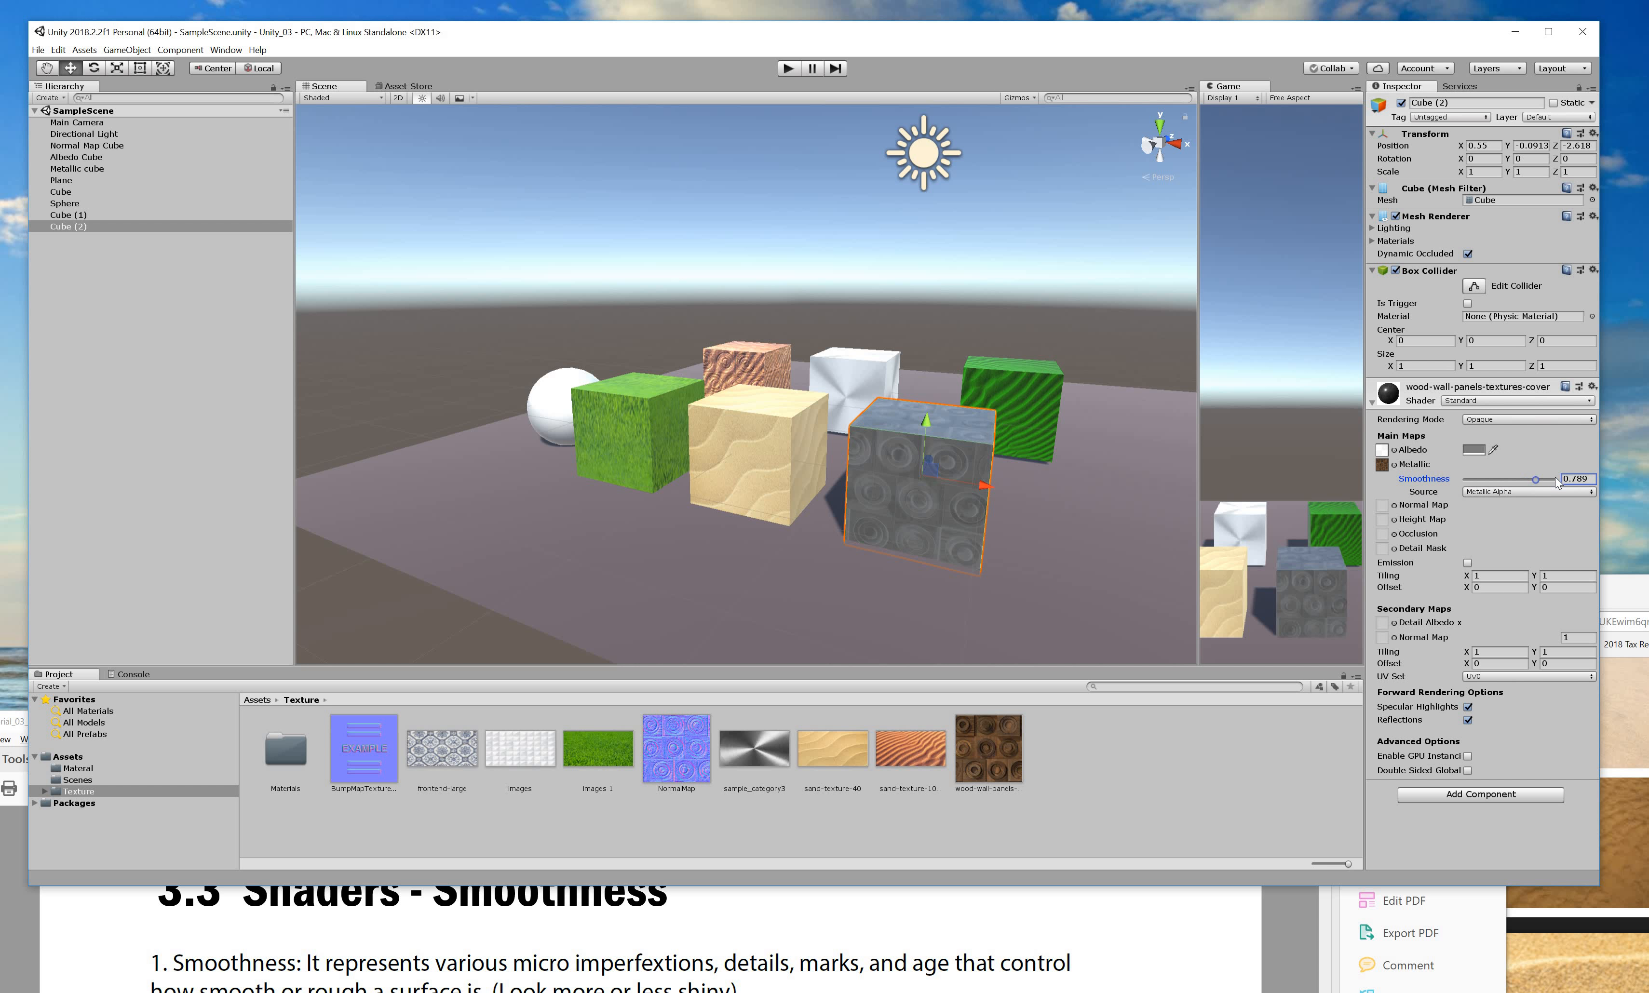
pyautogui.click(1581, 480)
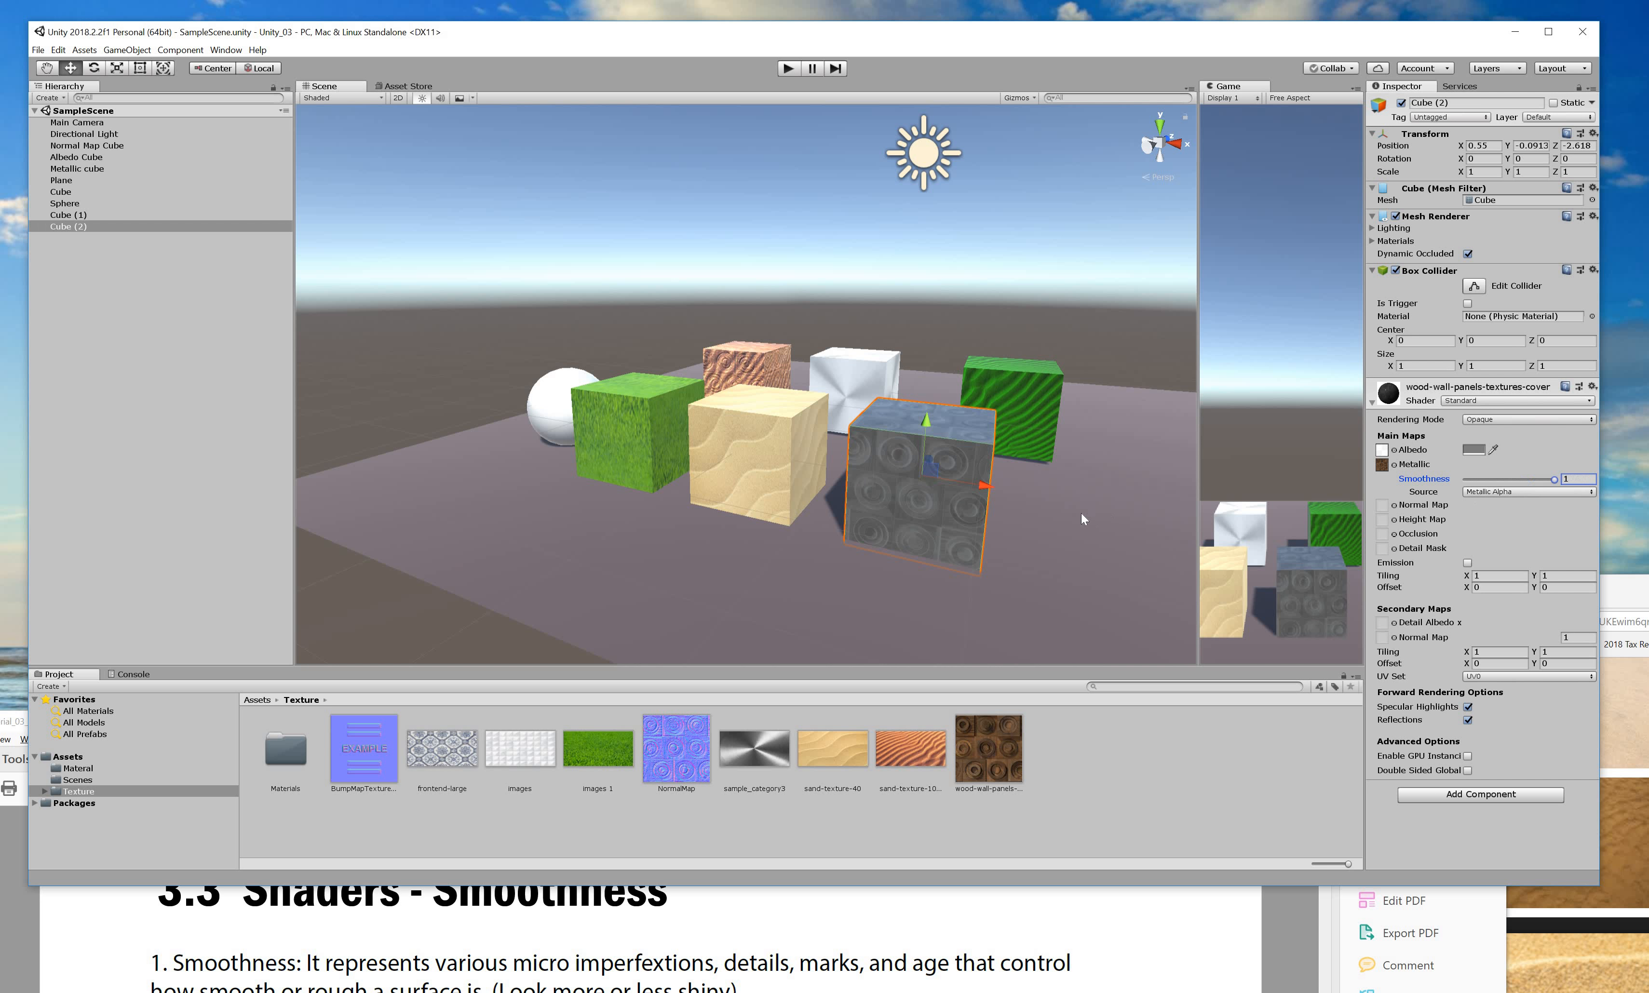
pyautogui.click(902, 502)
# Drop Smoothness to about half and back to 1, orbit the glossy cube, then bring the PDF forward.
pyautogui.moveTo(1554, 478); pyautogui.dragTo(1388, 467)
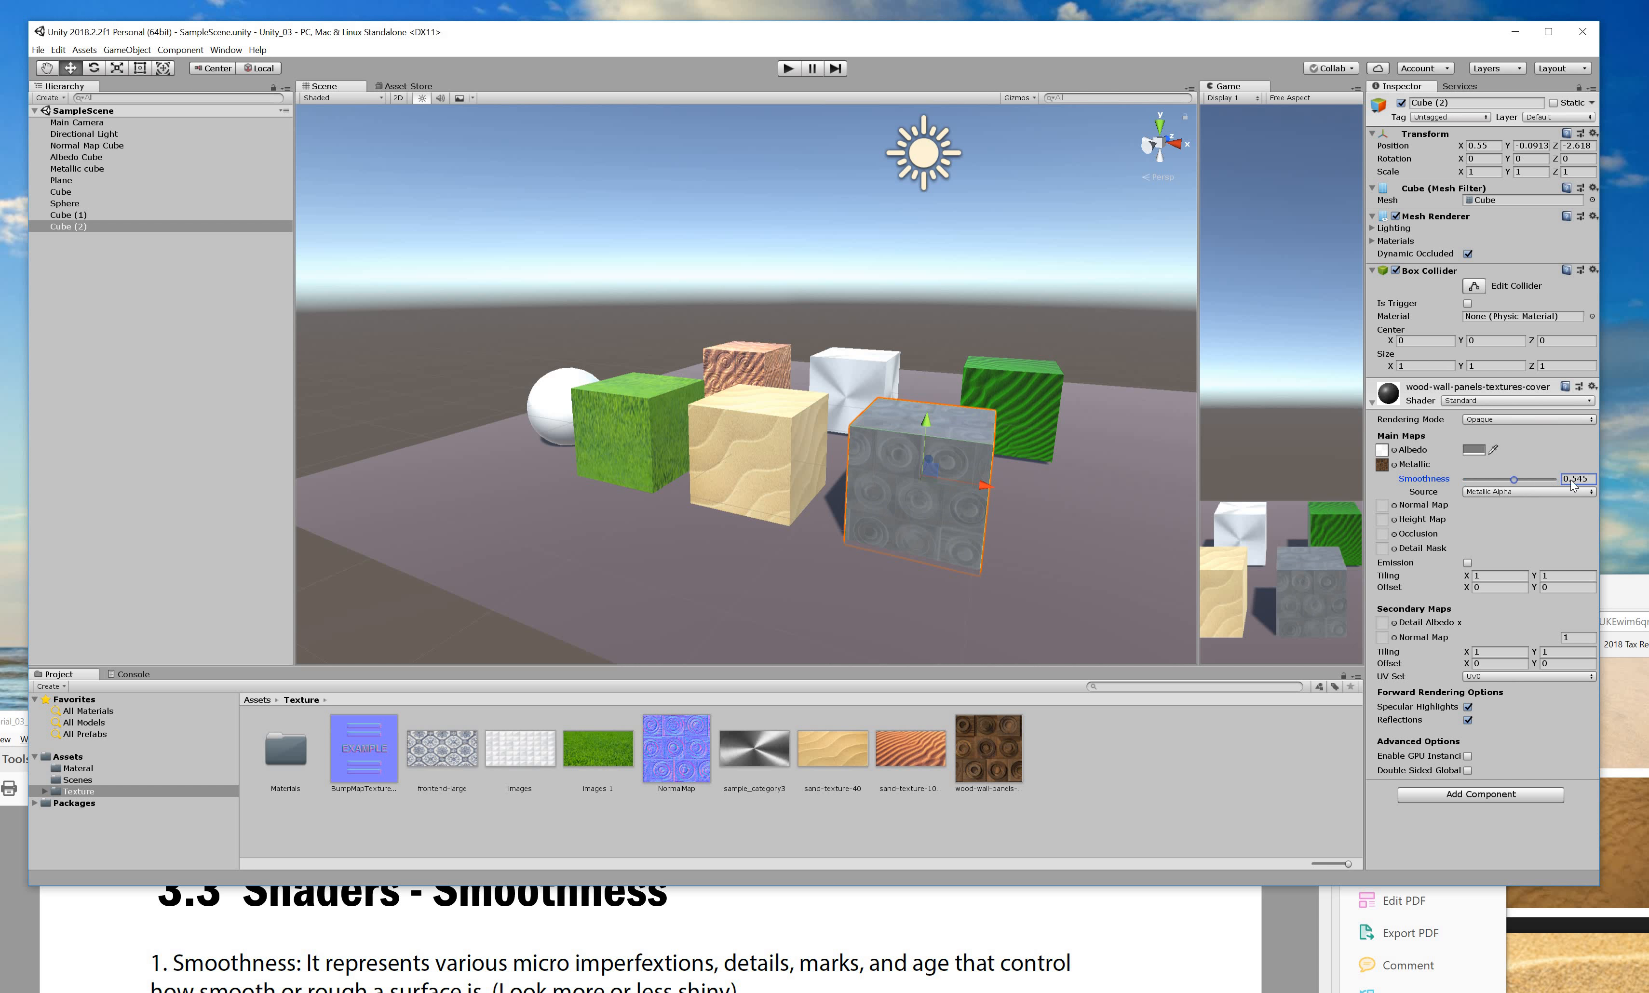
pyautogui.moveTo(1572, 480); pyautogui.dragTo(1598, 467)
pyautogui.keyDown('alt'); pyautogui.moveTo(955, 486); pyautogui.dragTo(1574, 482); pyautogui.keyUp('alt')
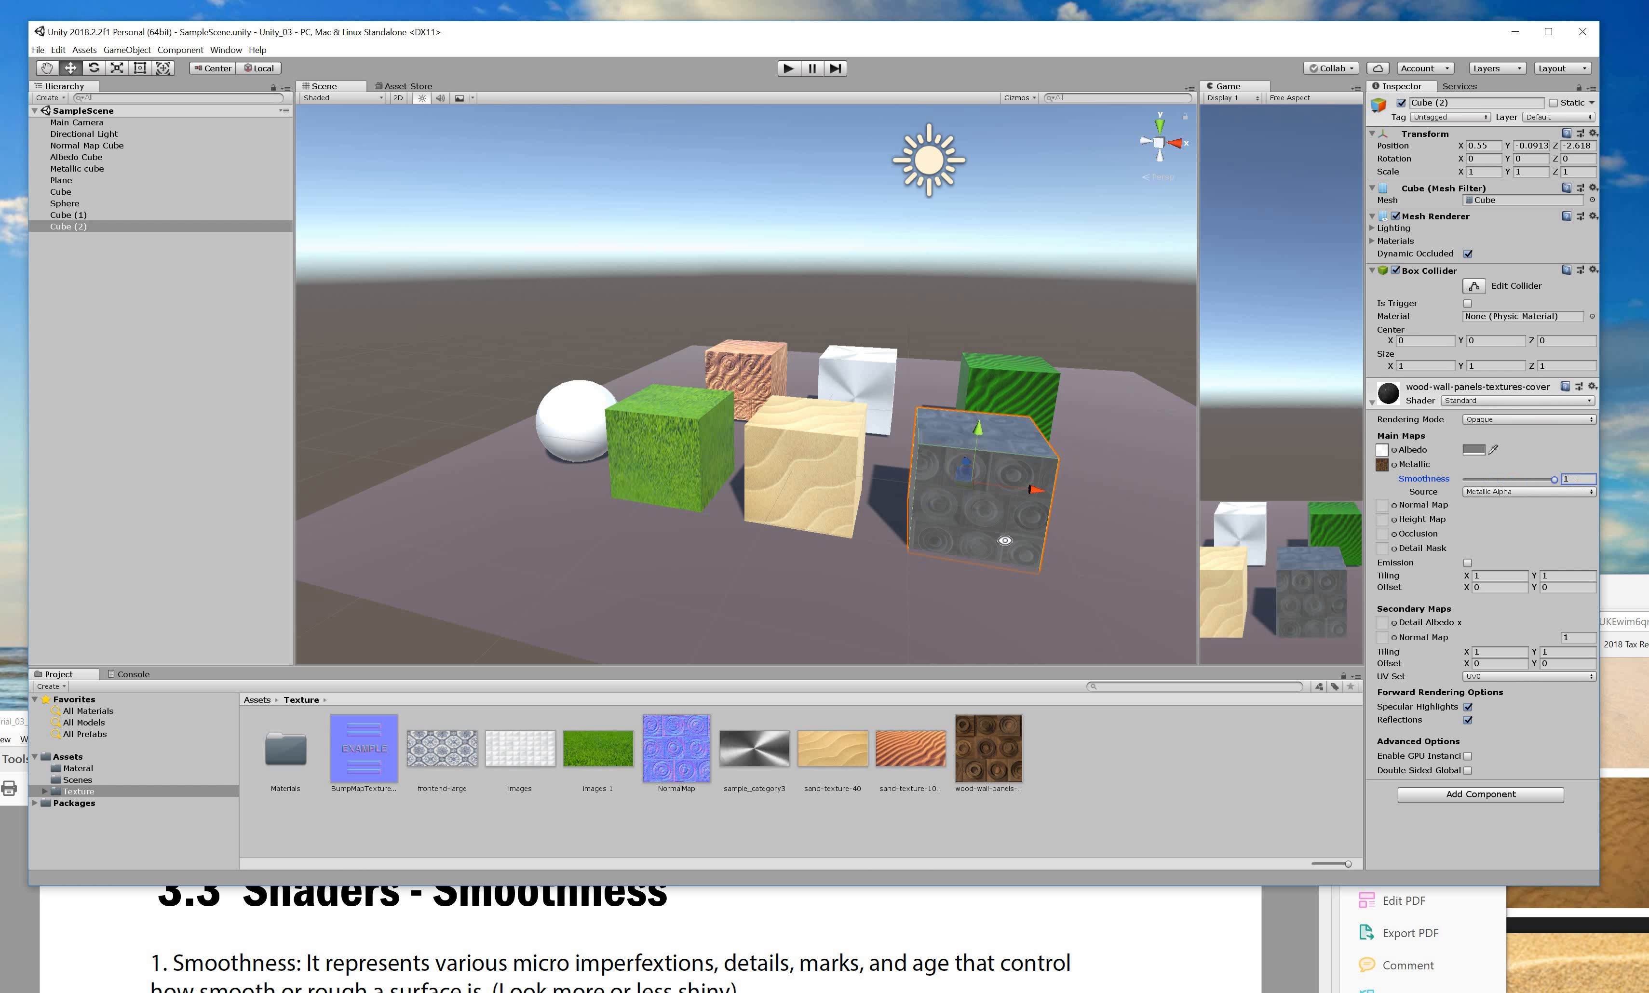
pyautogui.keyDown('alt'); pyautogui.moveTo(1063, 575); pyautogui.dragTo(1000, 914); pyautogui.keyUp('alt')
pyautogui.click(964, 927)
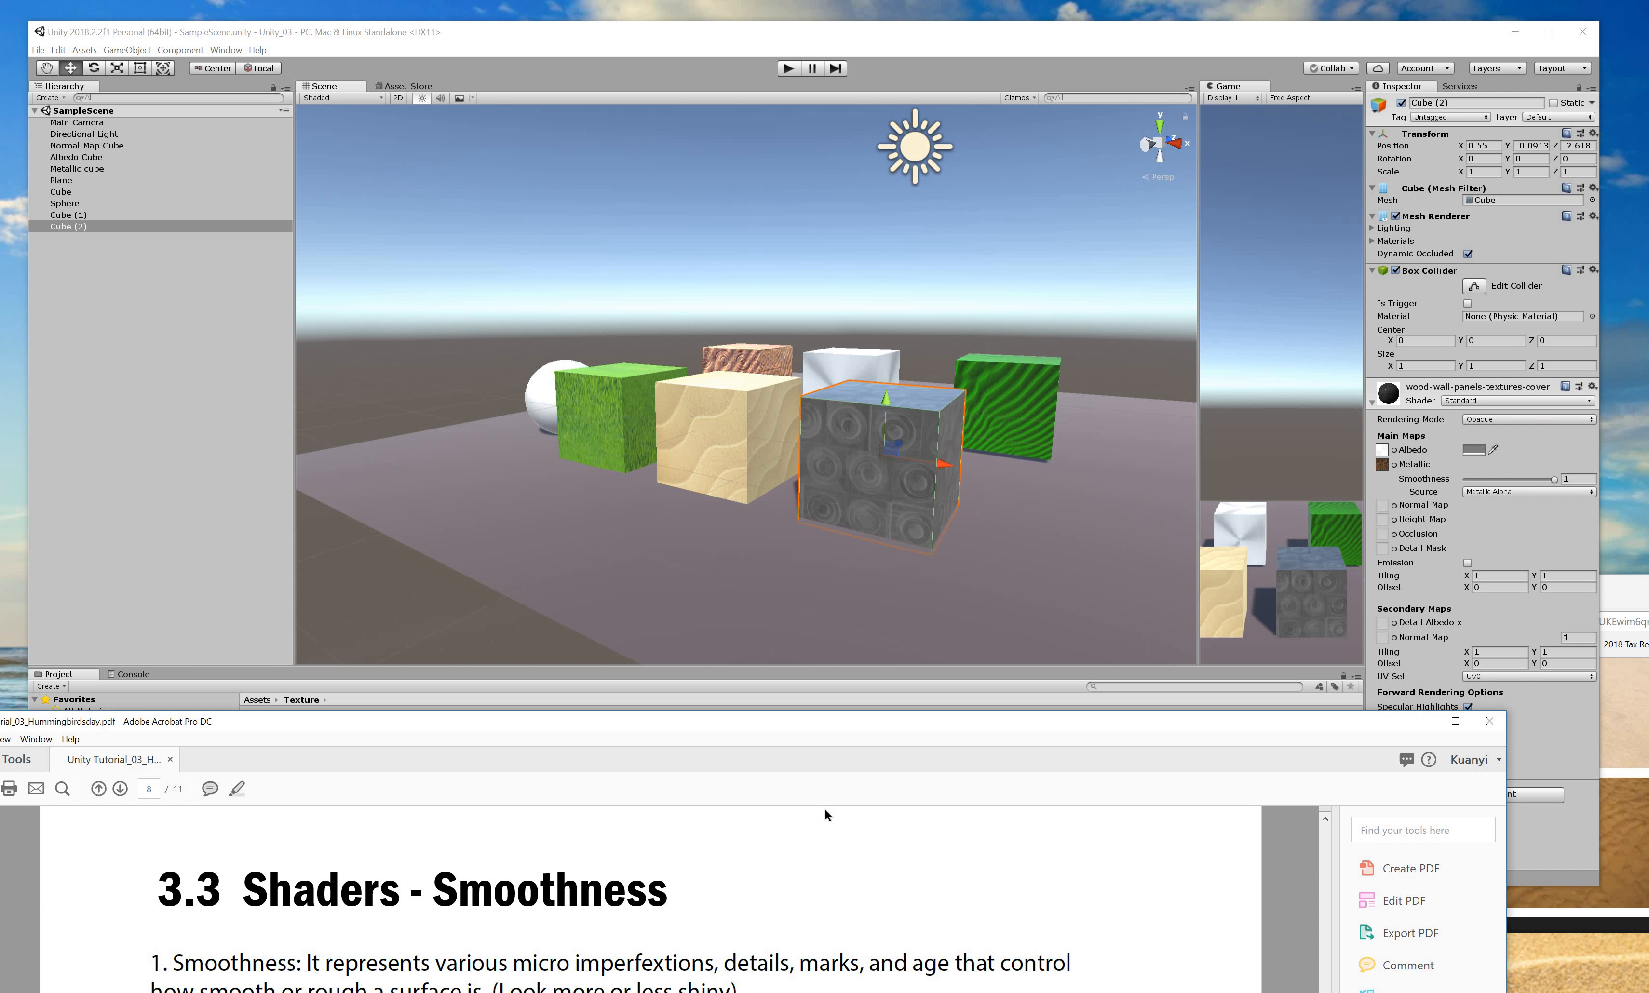
# Raise the PDF over Unity, try and undo a title strike-through, and scroll to page 9.
pyautogui.moveTo(1072, 721); pyautogui.dragTo(1143, 109)
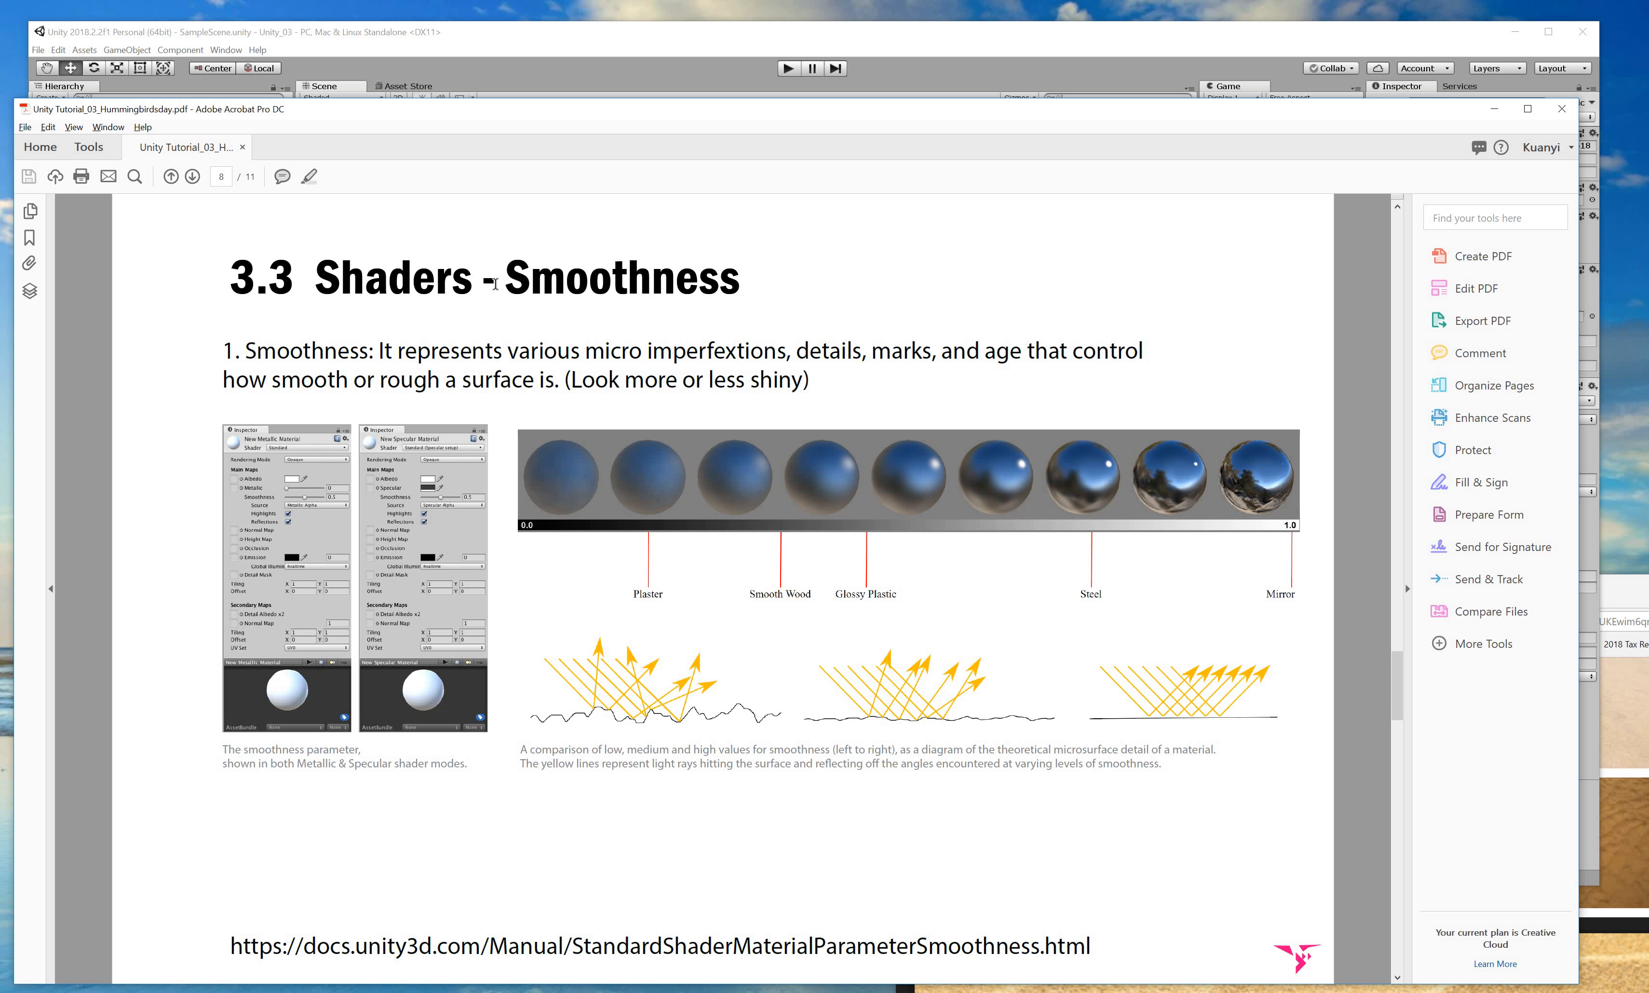
pyautogui.moveTo(507, 280); pyautogui.dragTo(758, 281)
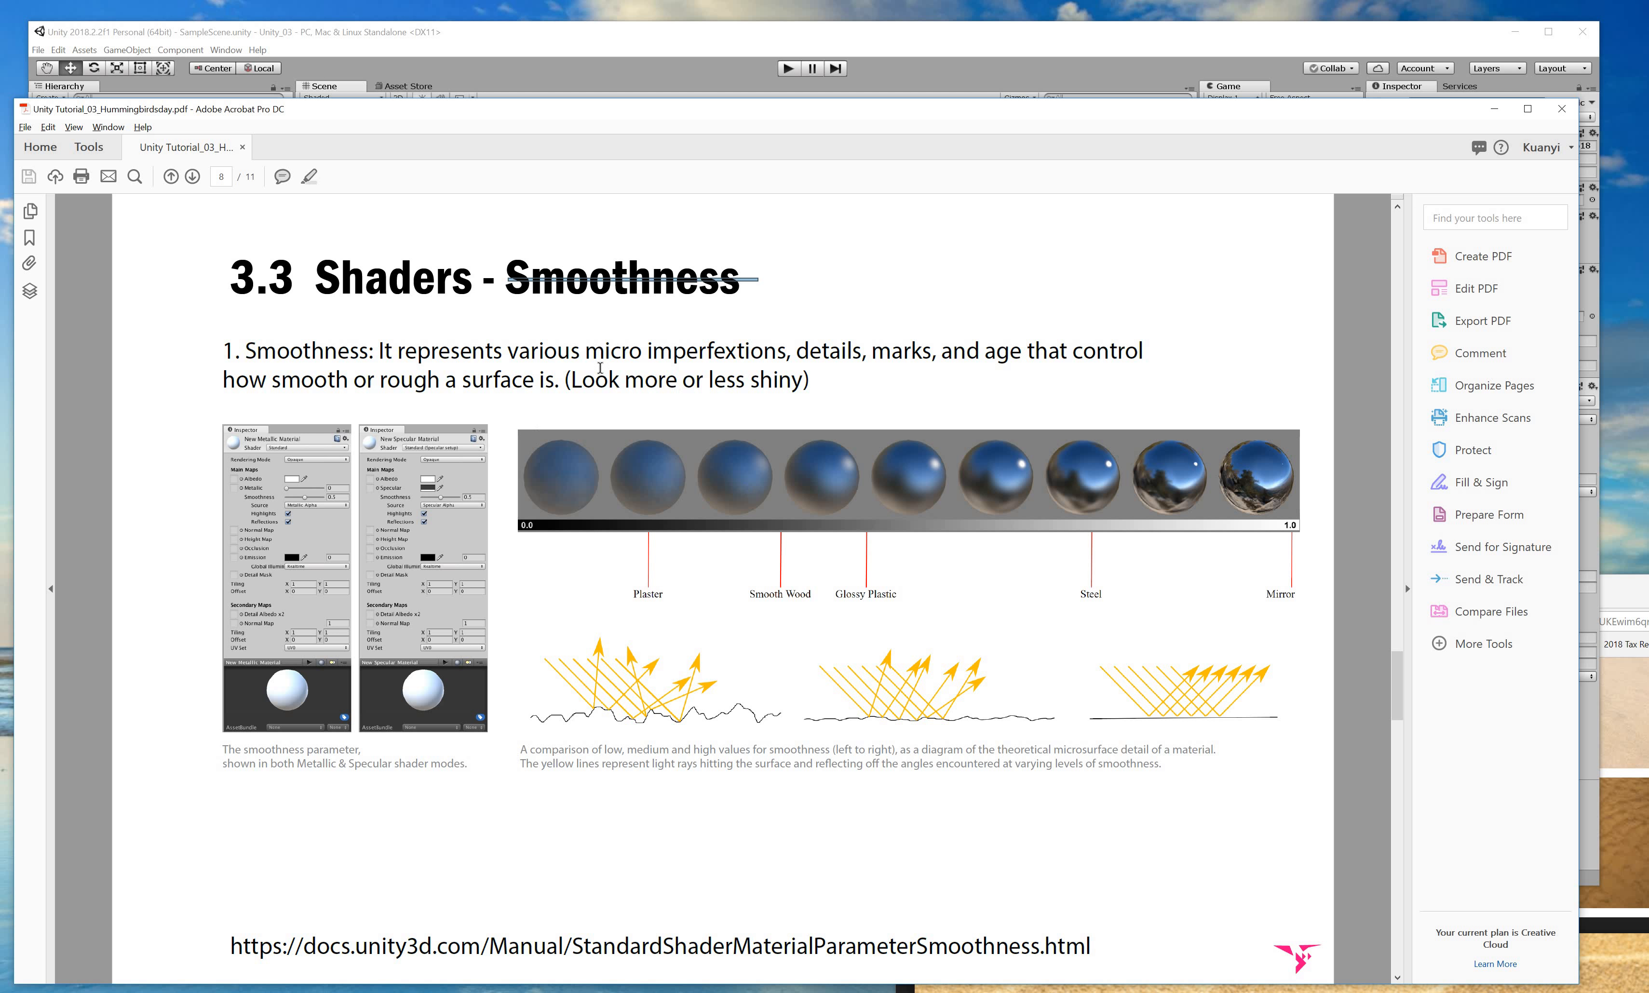
pyautogui.hotkey('ctrl', 'z')
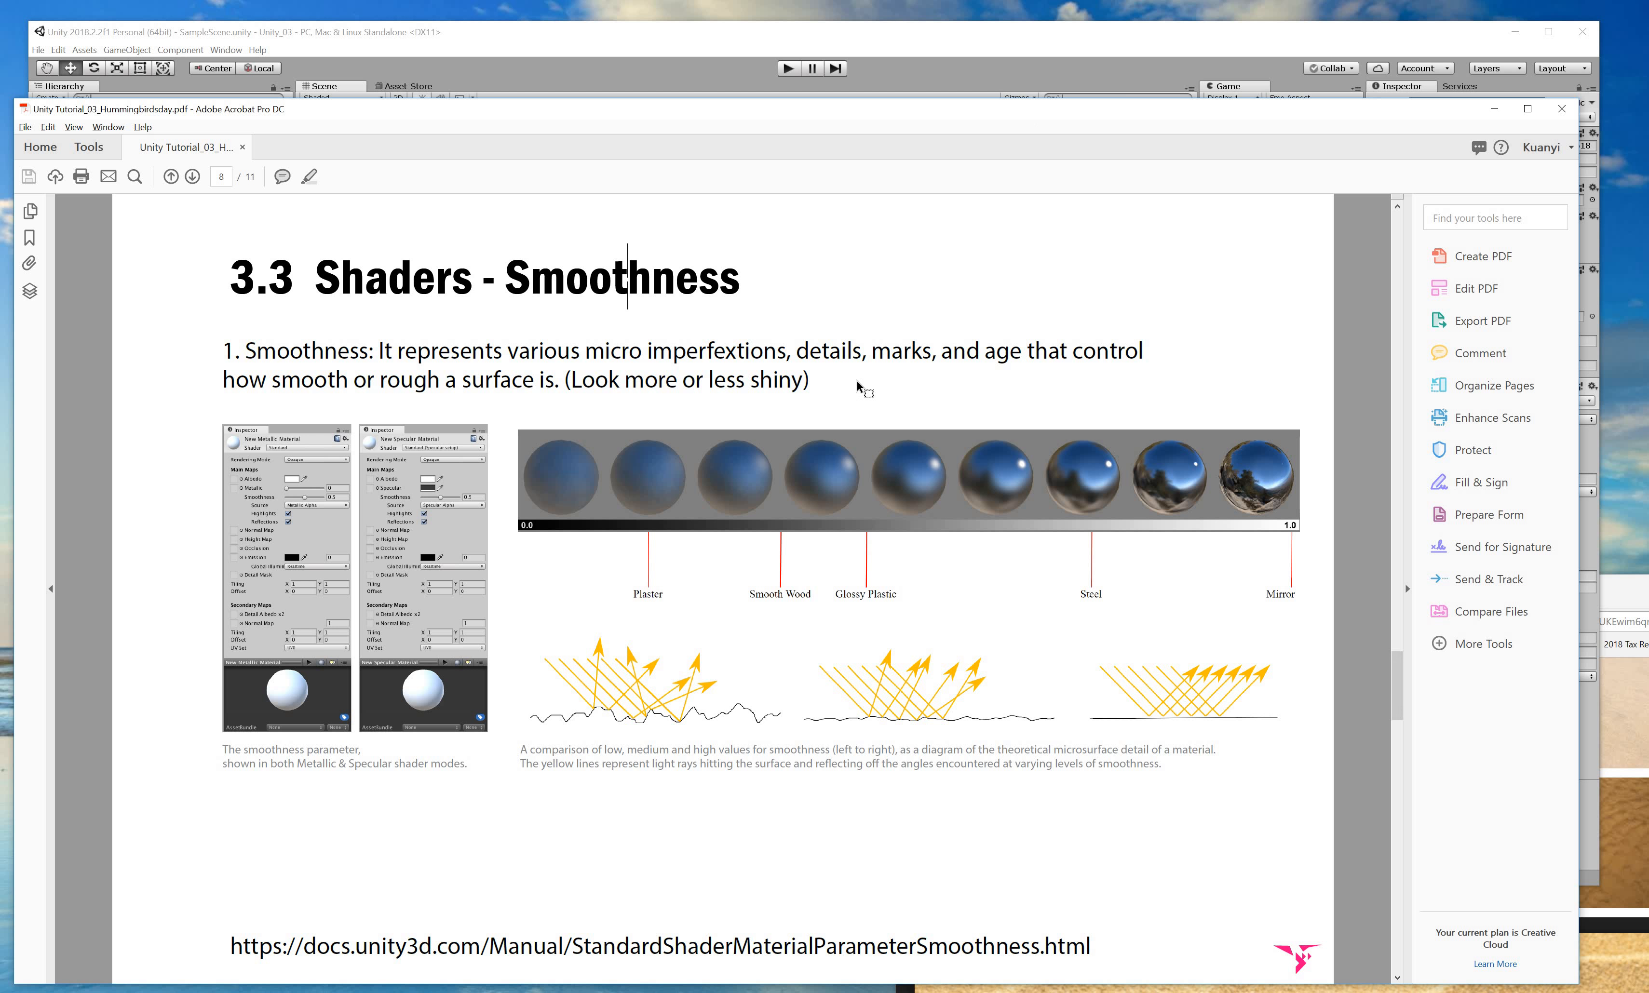
pyautogui.scroll(-3, 690, 571)
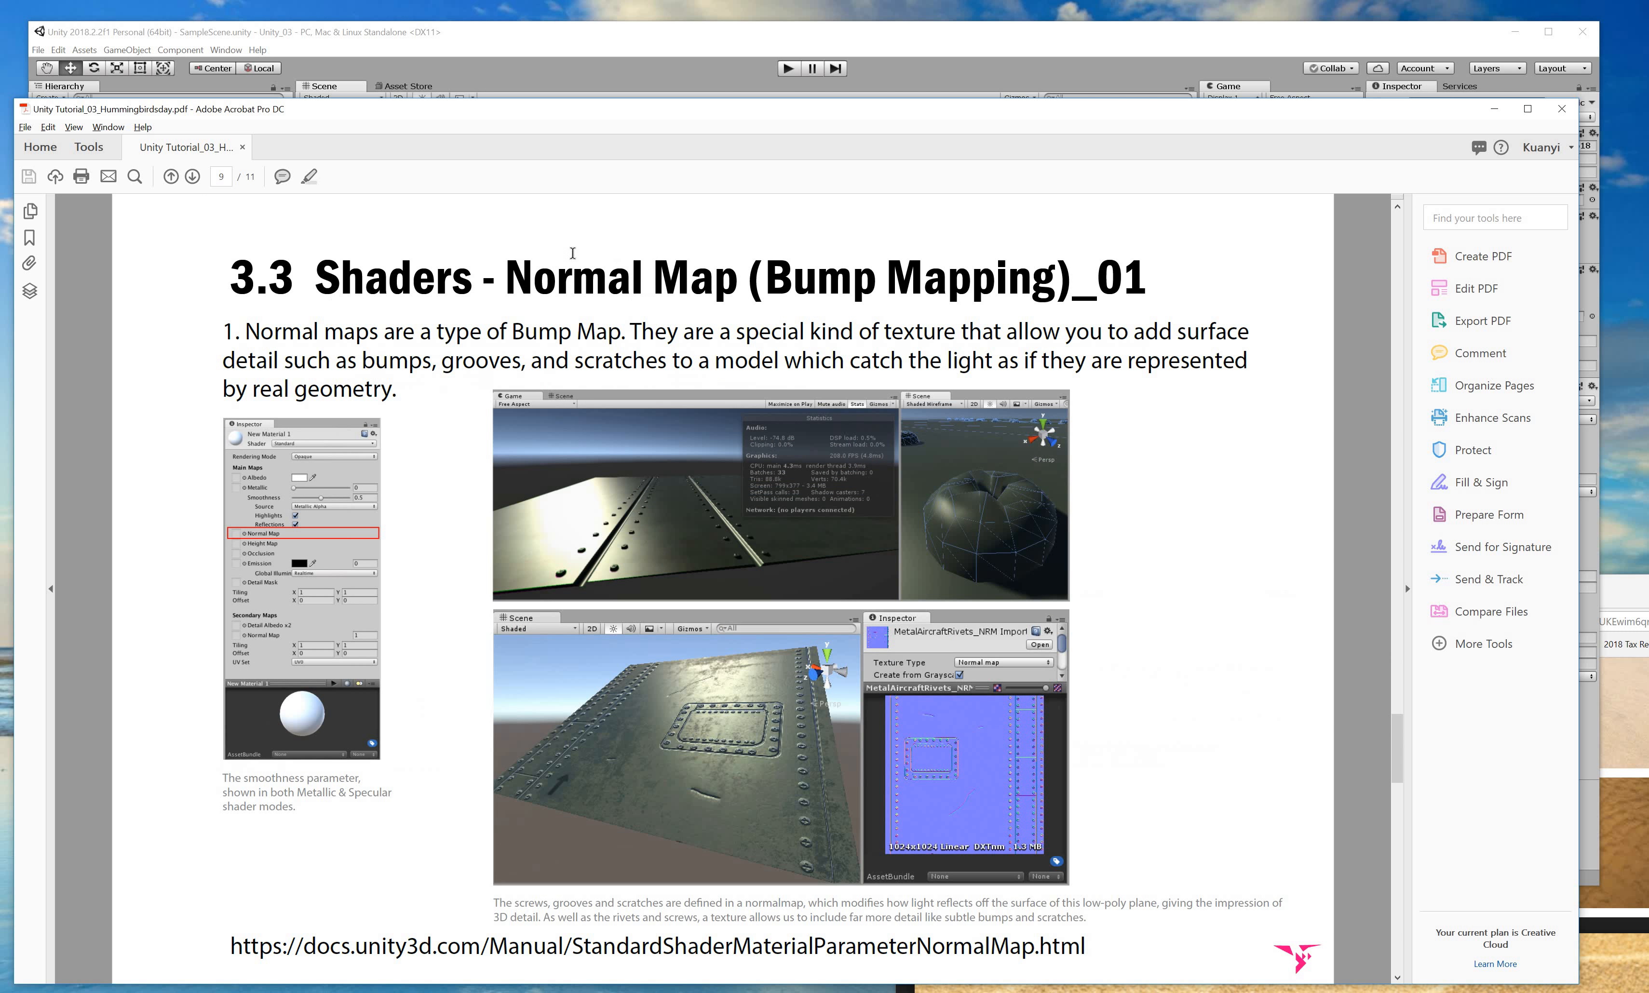
# Select 'Bump Mapping', 'Normal maps' and the bumps, grooves and scratches sentence on page 9.
pyautogui.moveTo(1125, 163); pyautogui.dragTo(1114, 211)
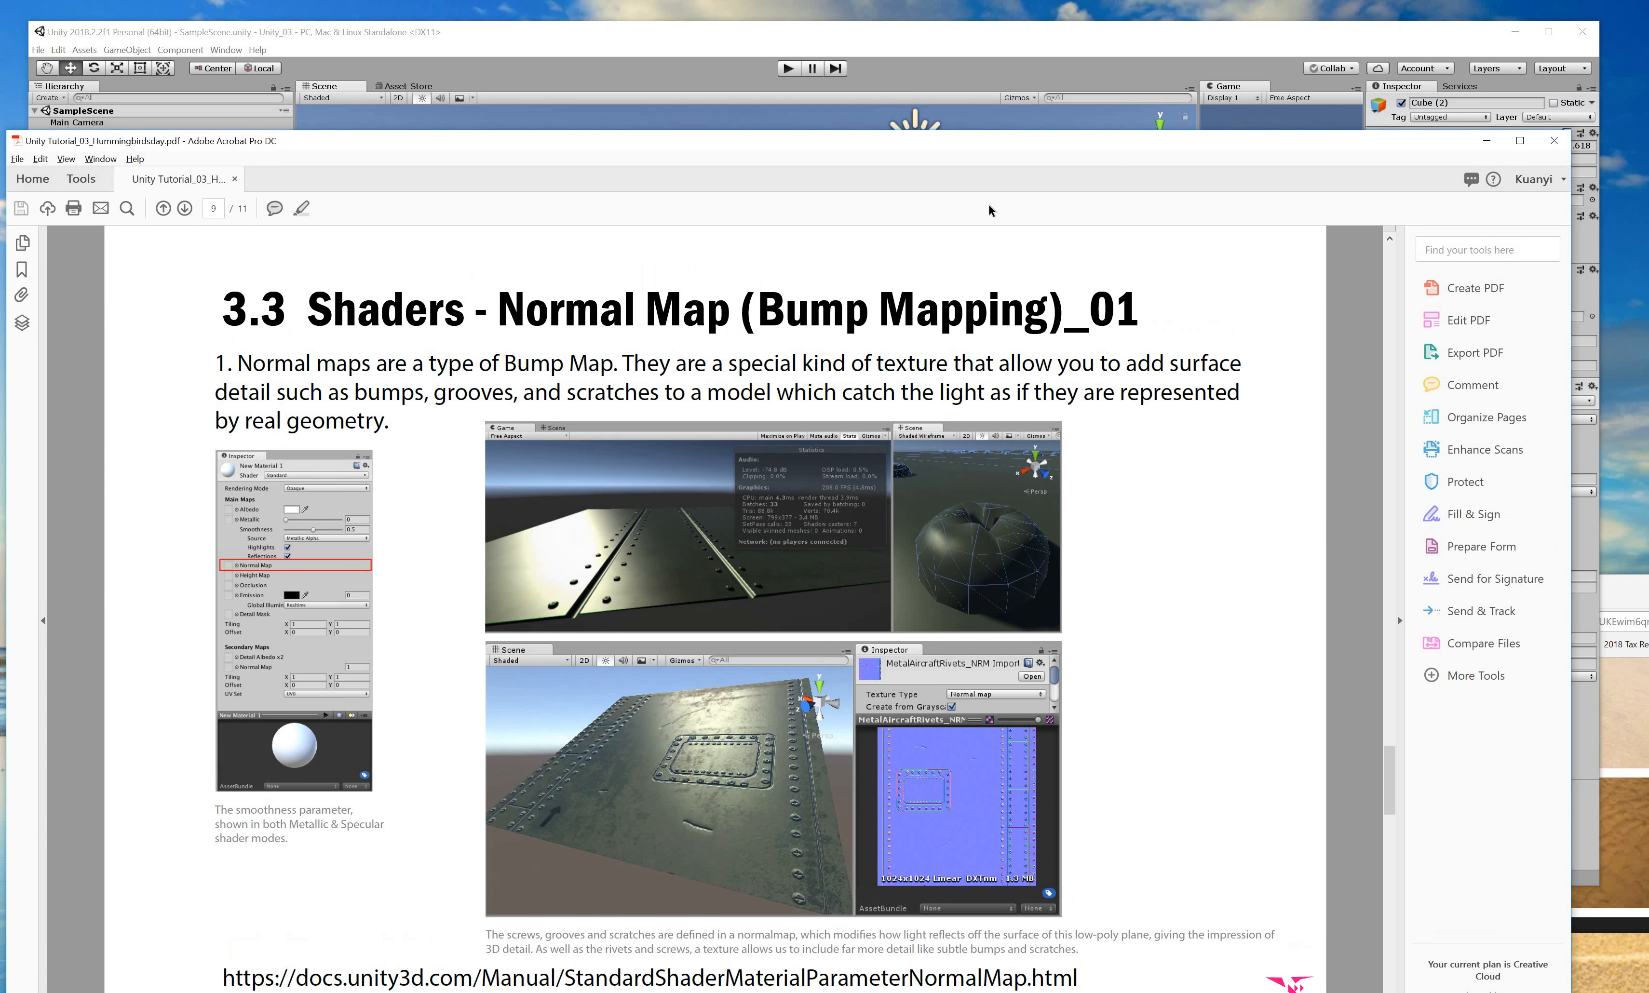
pyautogui.moveTo(495, 326); pyautogui.dragTo(1044, 329)
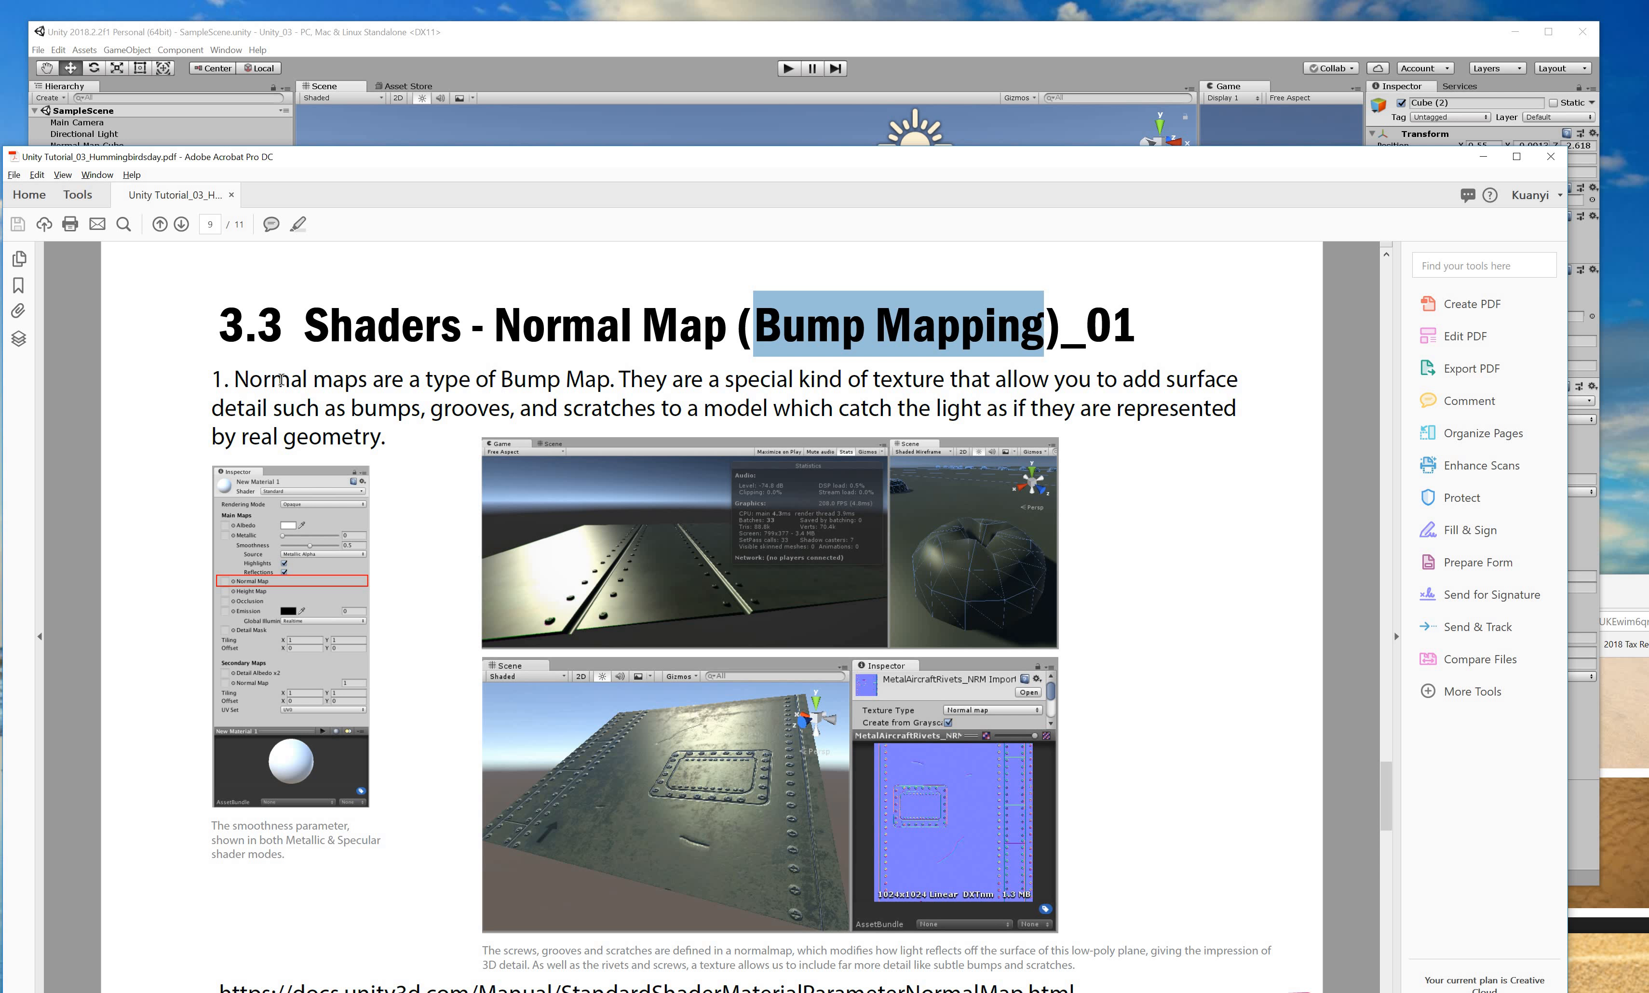
pyautogui.moveTo(233, 379); pyautogui.dragTo(367, 393)
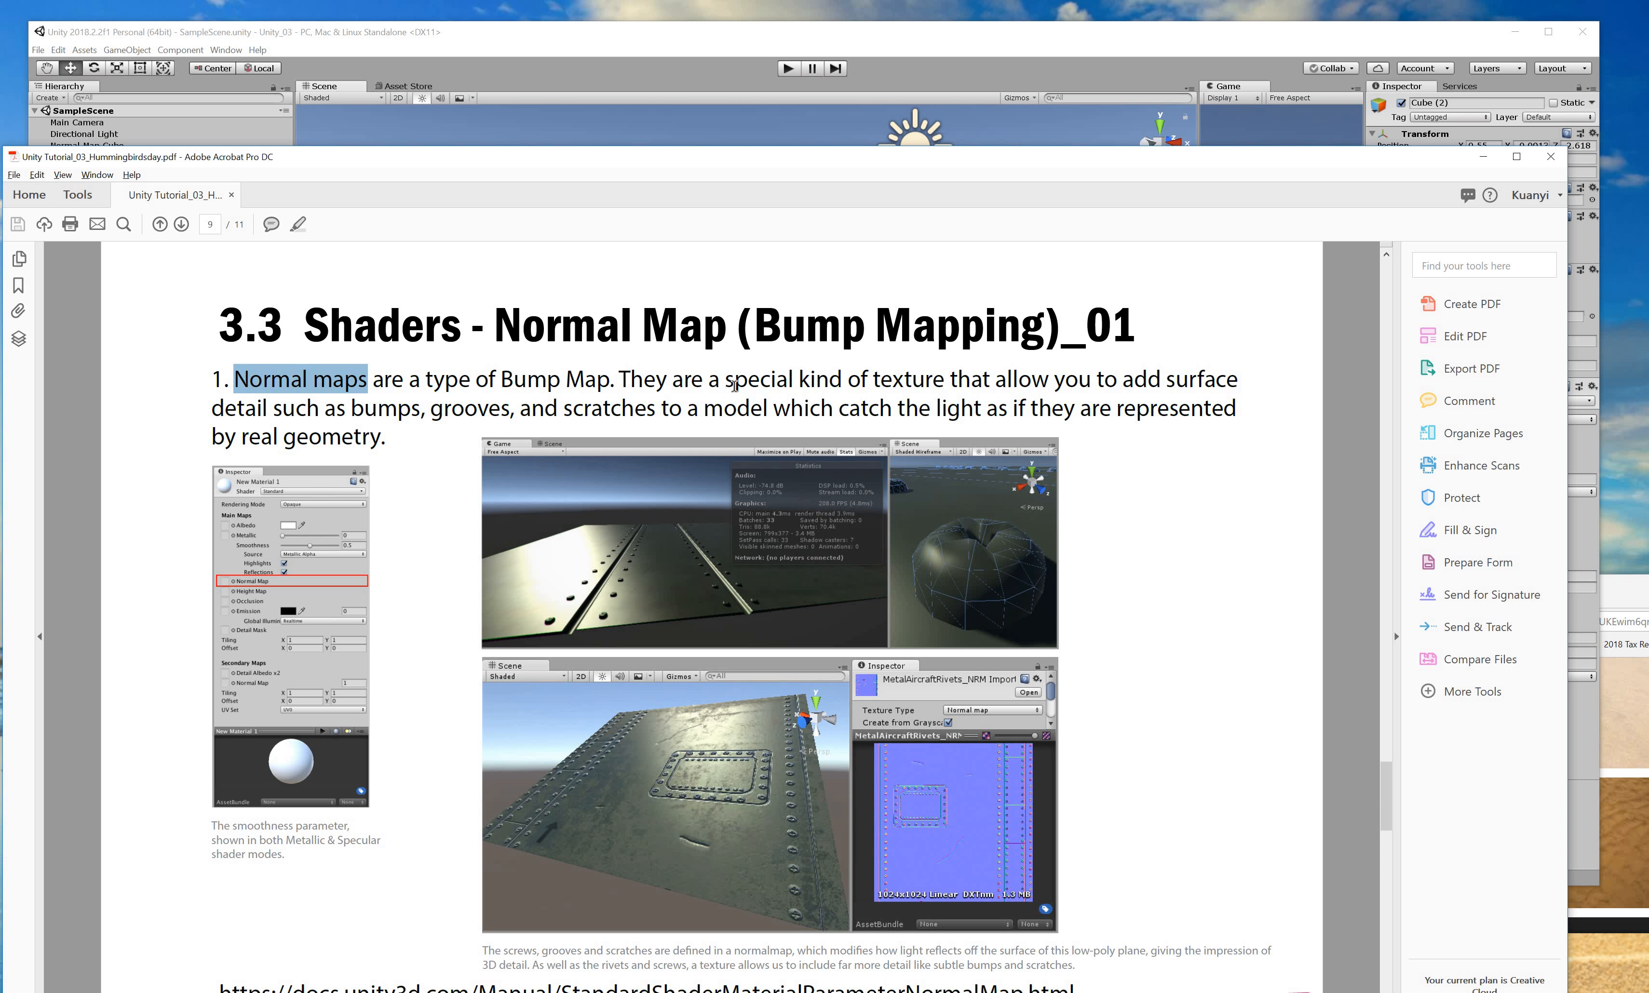
pyautogui.moveTo(618, 379); pyautogui.dragTo(1246, 421)
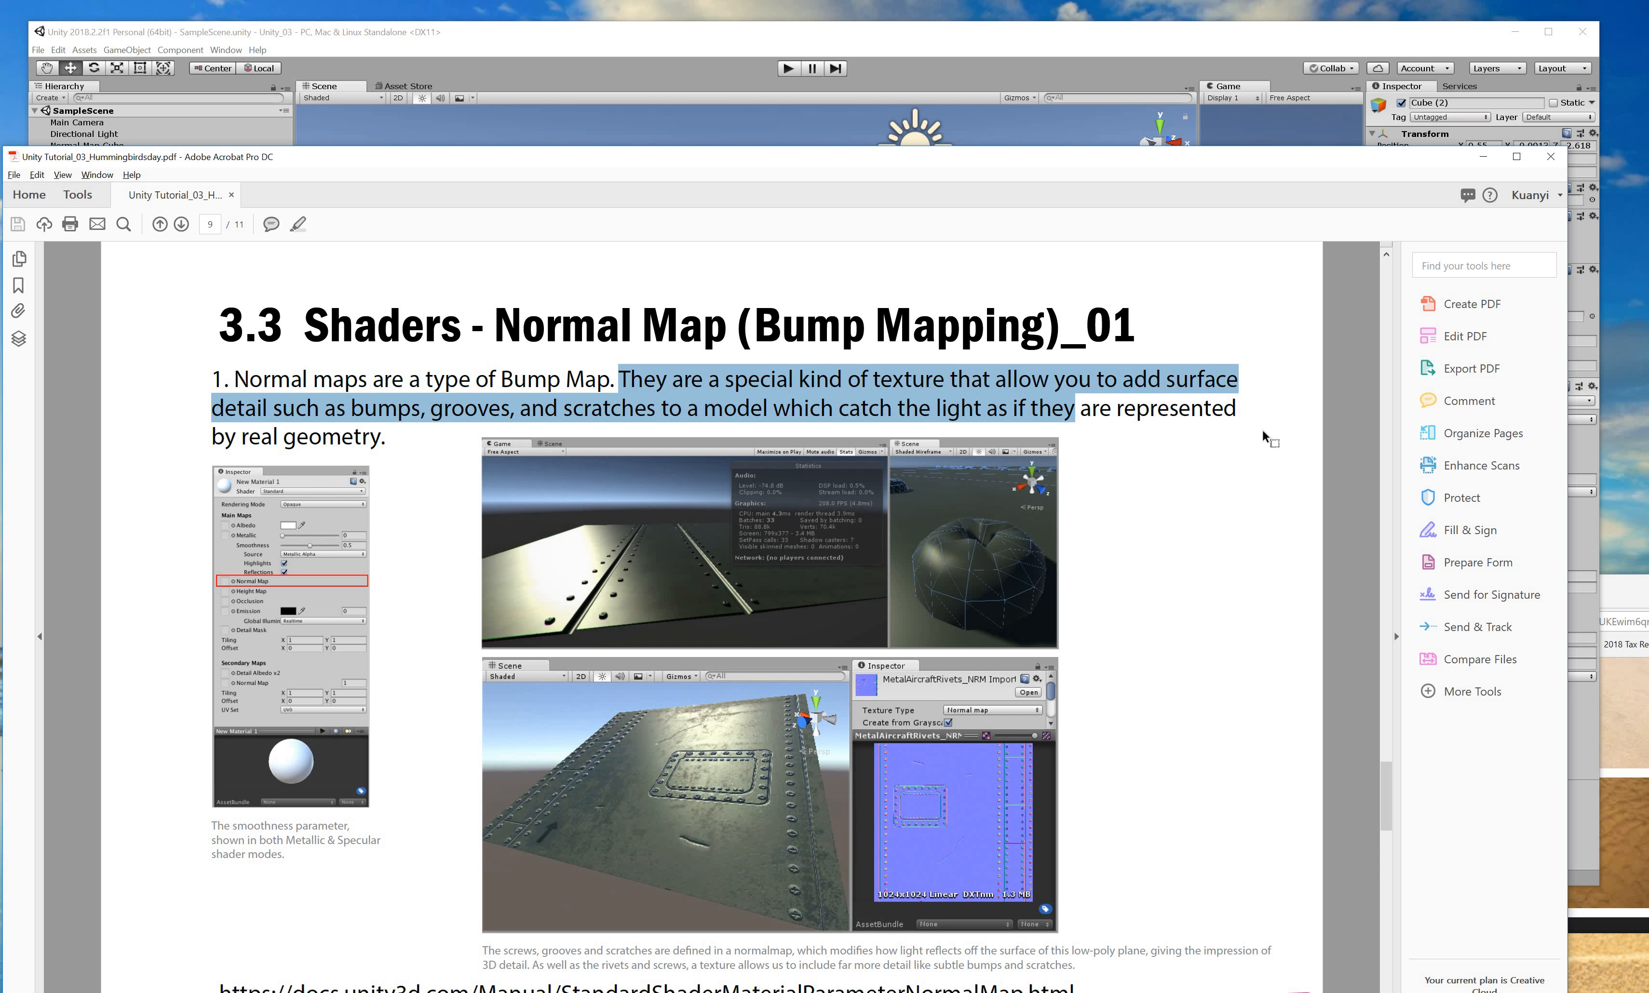
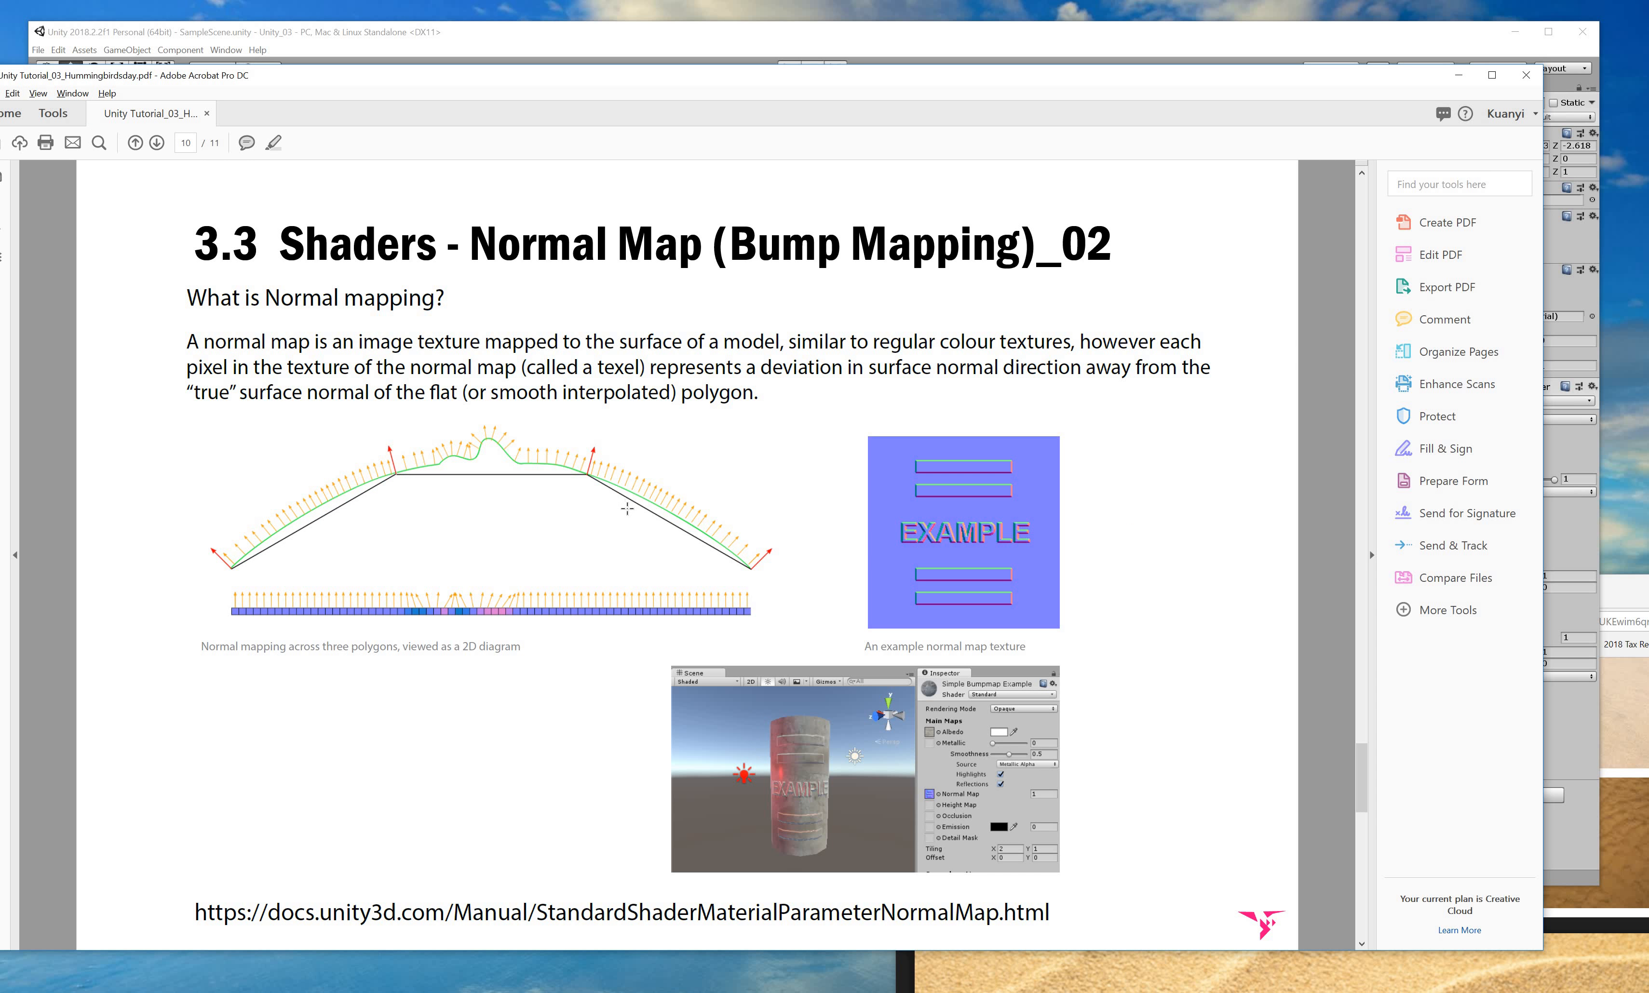
# Scroll the PDF back to page 9 and place the Chrome window over the Acrobat page.
pyautogui.scroll(1, 666, 711)
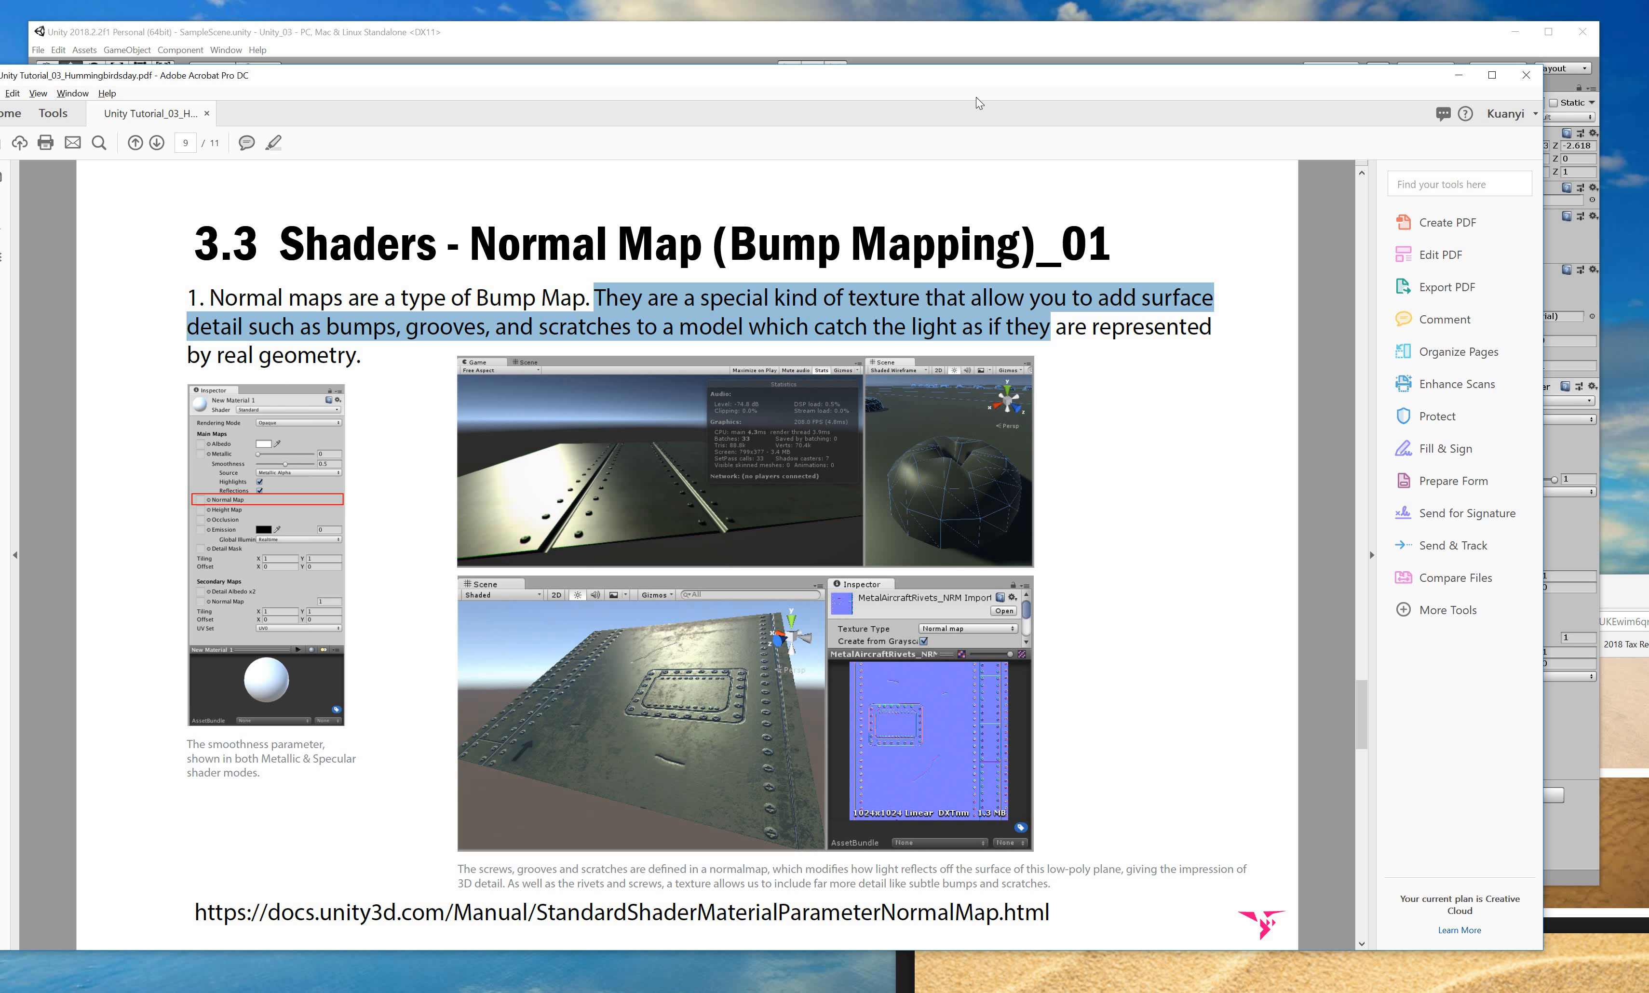
pyautogui.moveTo(995, 78)
pyautogui.mouseDown()
pyautogui.moveTo(980, 600)
pyautogui.moveTo(1014, 3)
pyautogui.moveTo(1009, 69)
pyautogui.mouseUp()
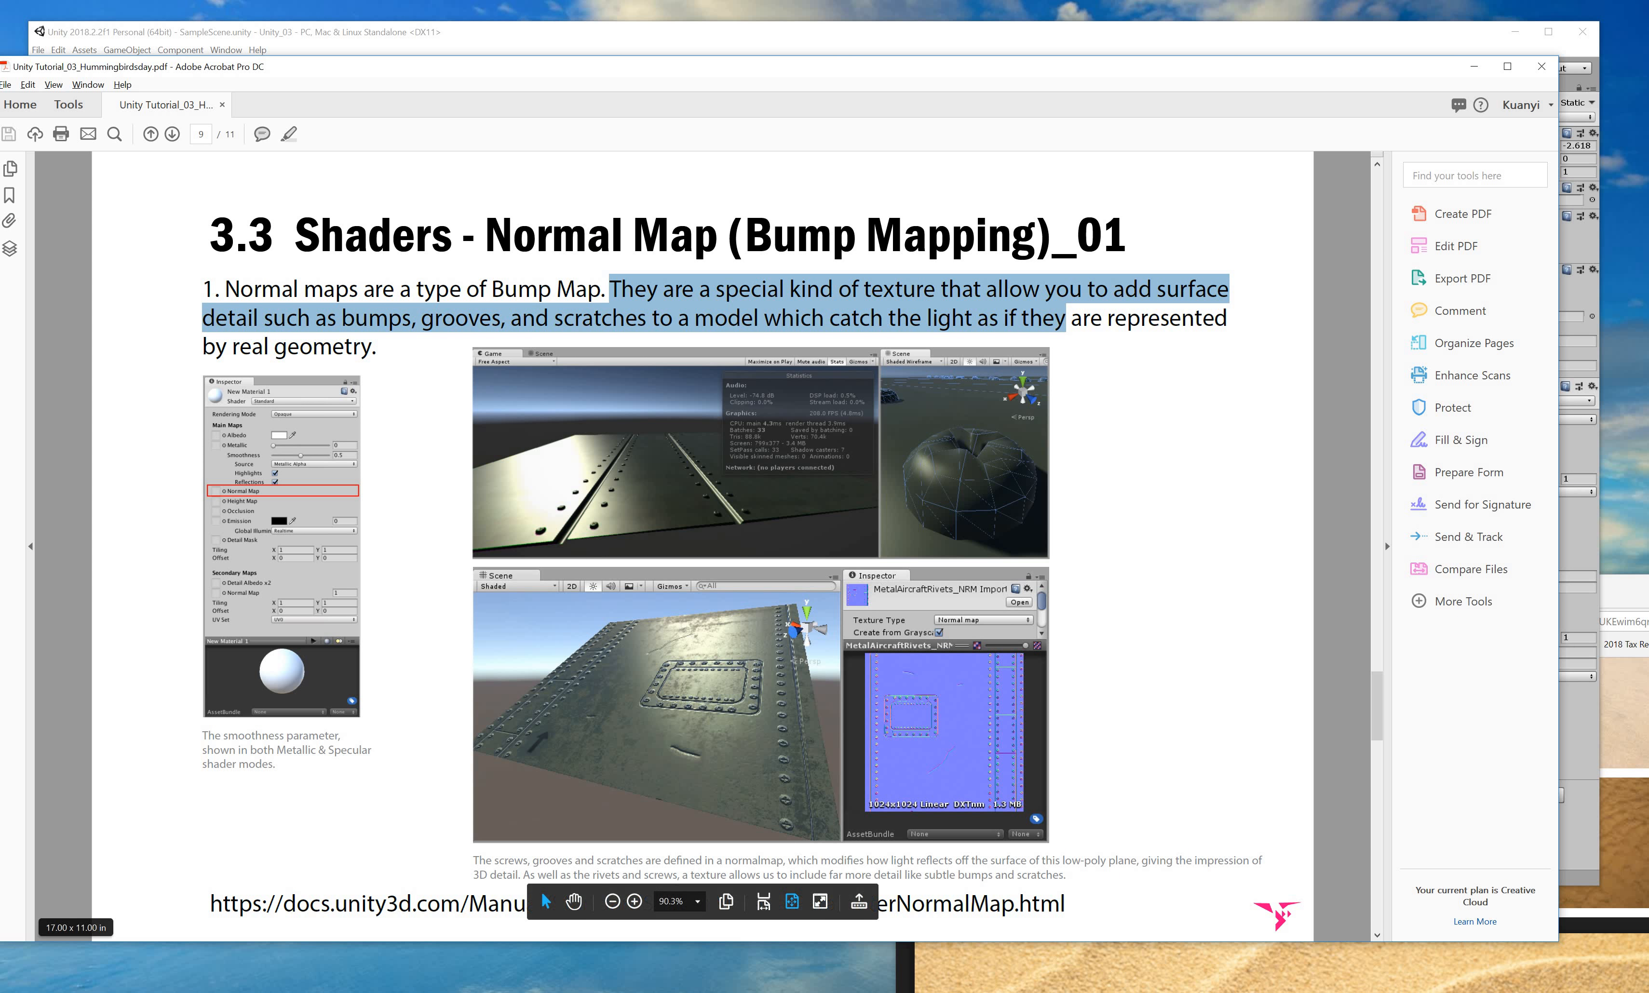
pyautogui.click(1018, 966)
pyautogui.moveTo(1079, 598); pyautogui.dragTo(282, 179)
# Search Google for 'normal map generator' in a new tab and open the NormalMap-Online result.
pyautogui.hotkey('ctrl', 't')
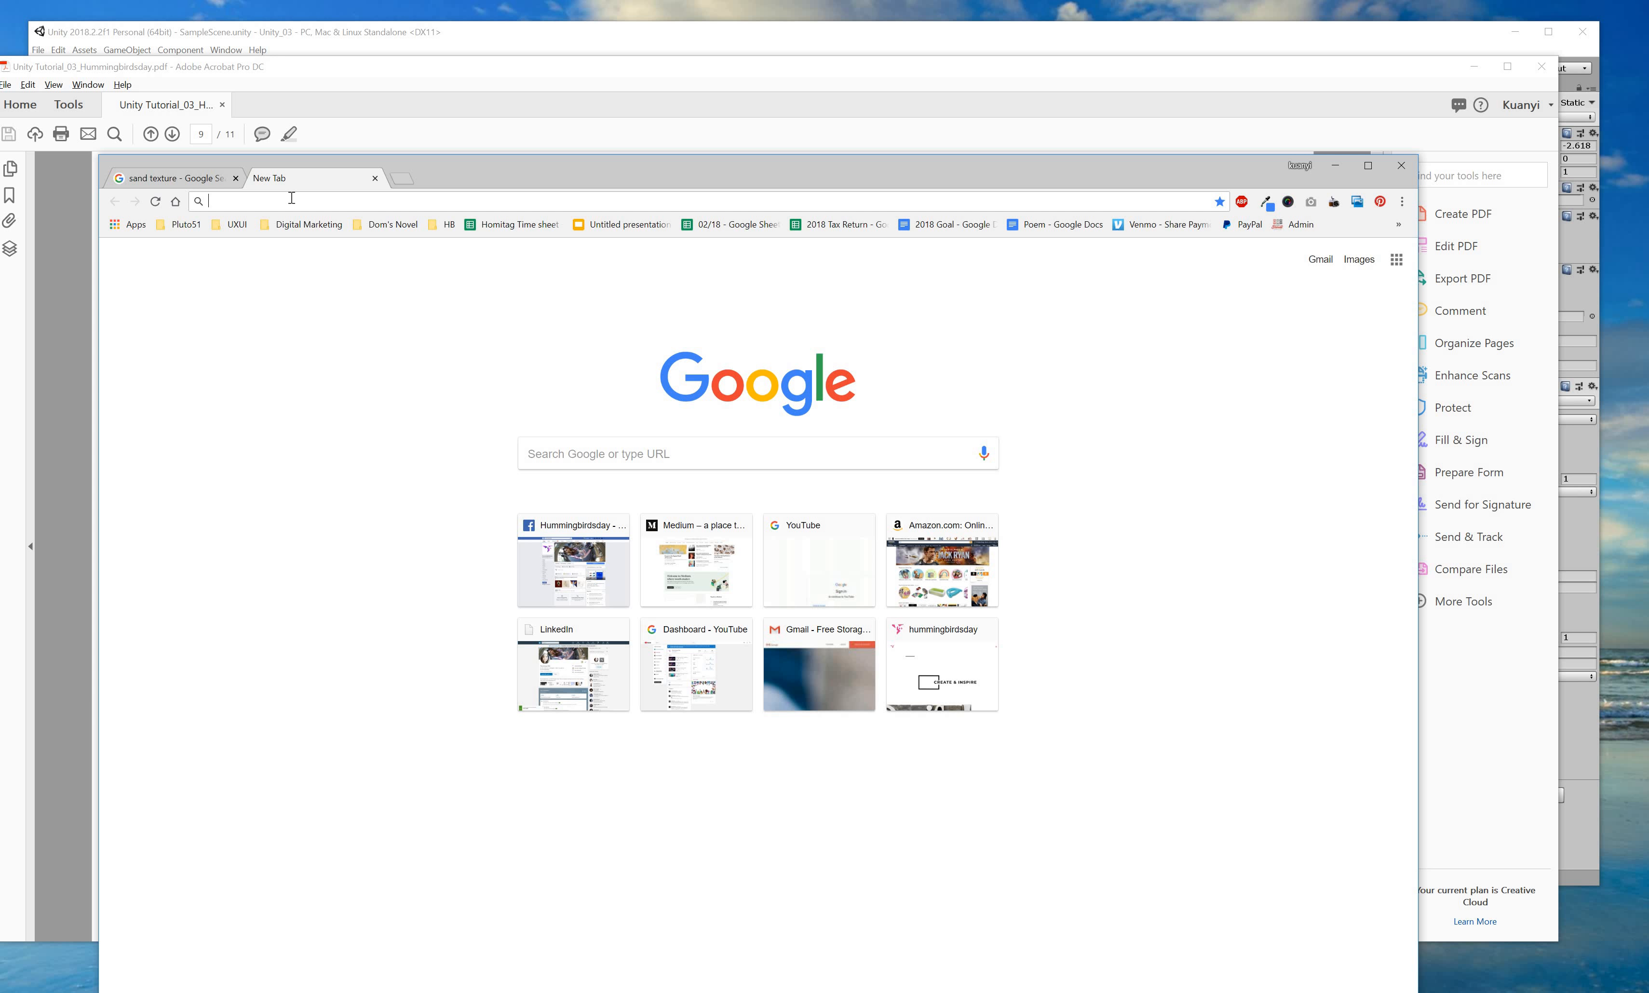
pyautogui.write('m')
pyautogui.press('BackSpace')
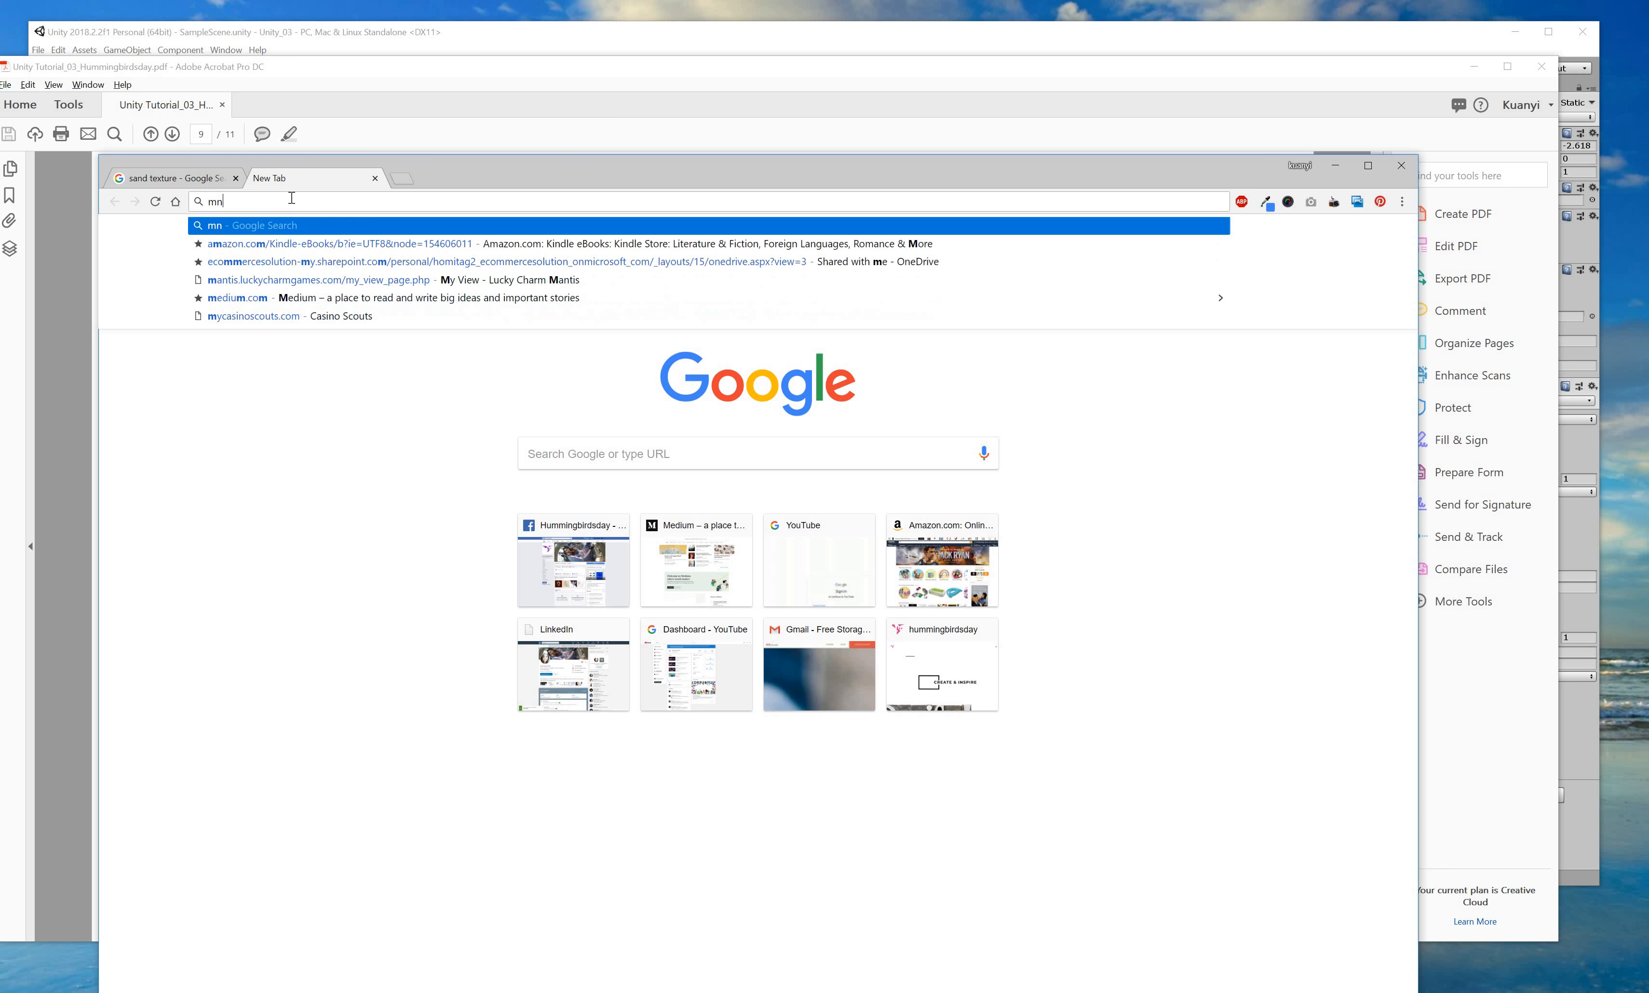
pyautogui.press('BackSpace')
pyautogui.write('norma')
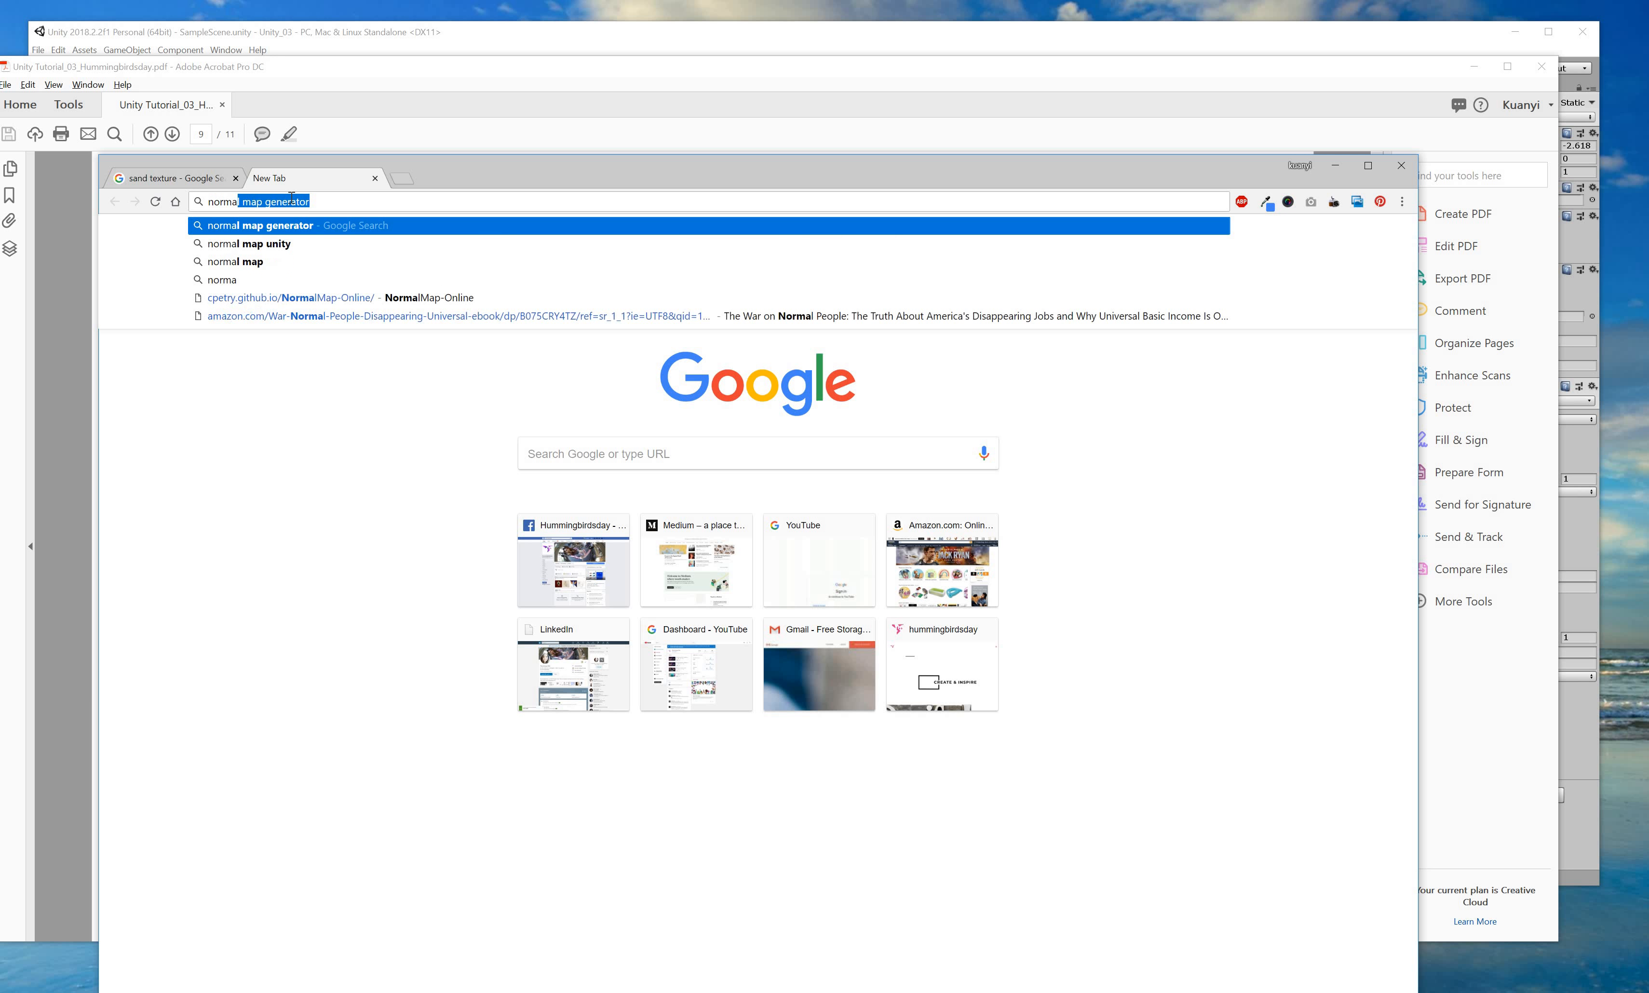
pyautogui.write('l map generator')
pyautogui.press('Return')
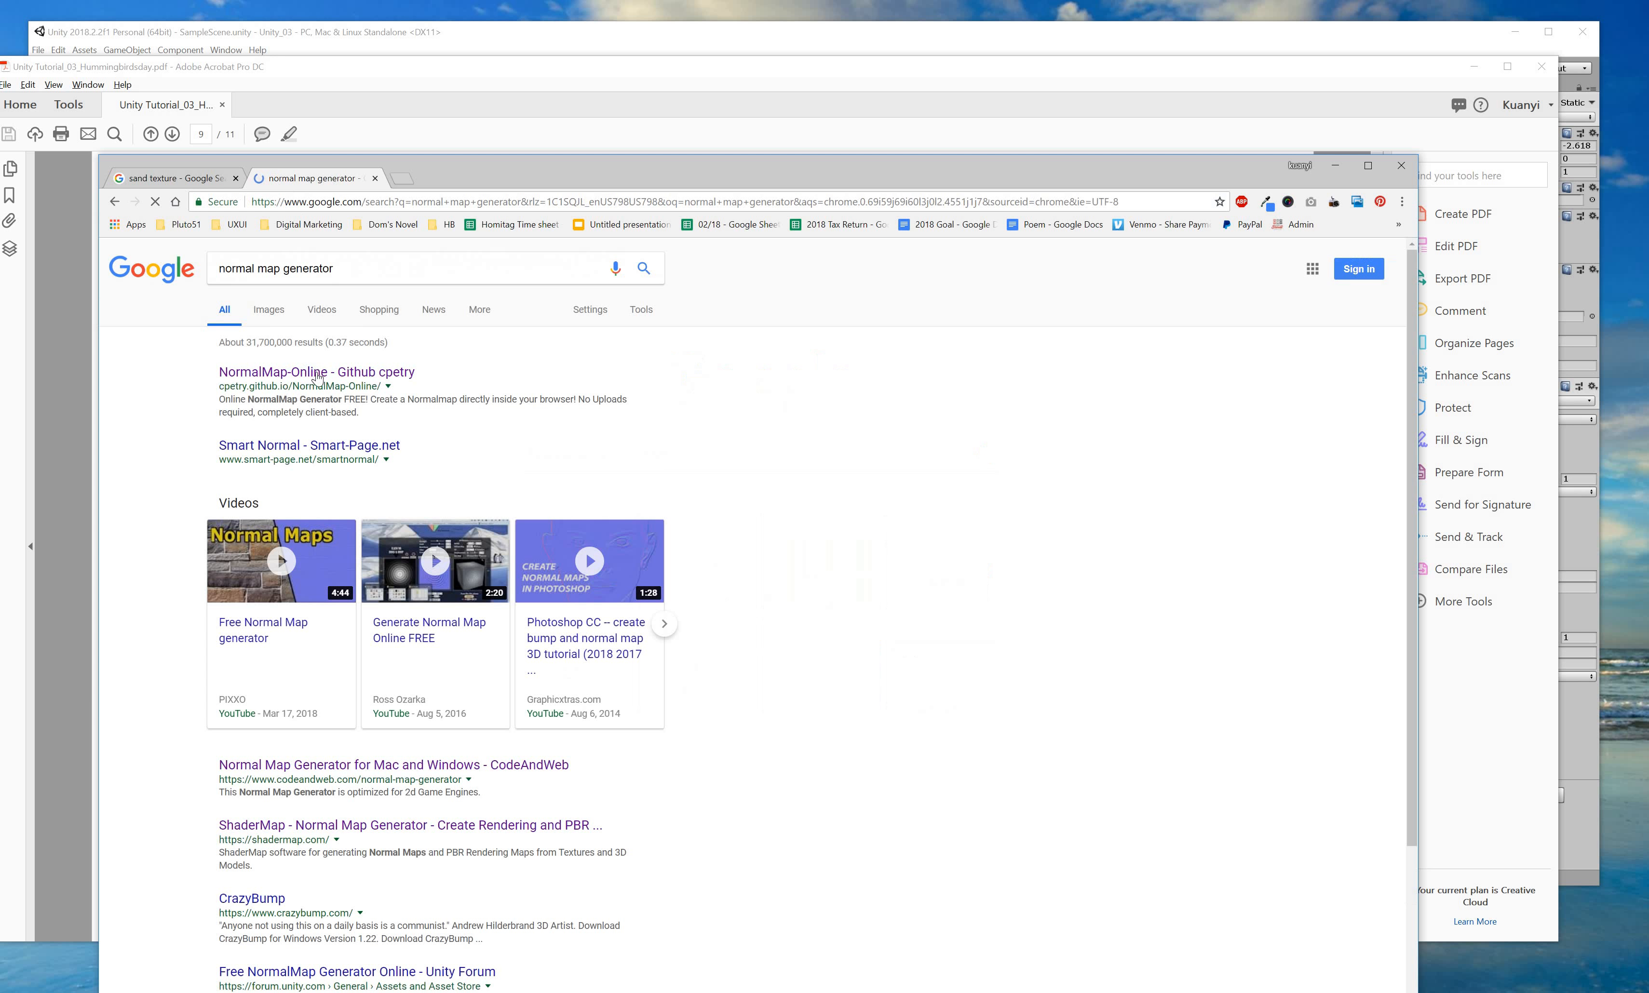
pyautogui.click(320, 376)
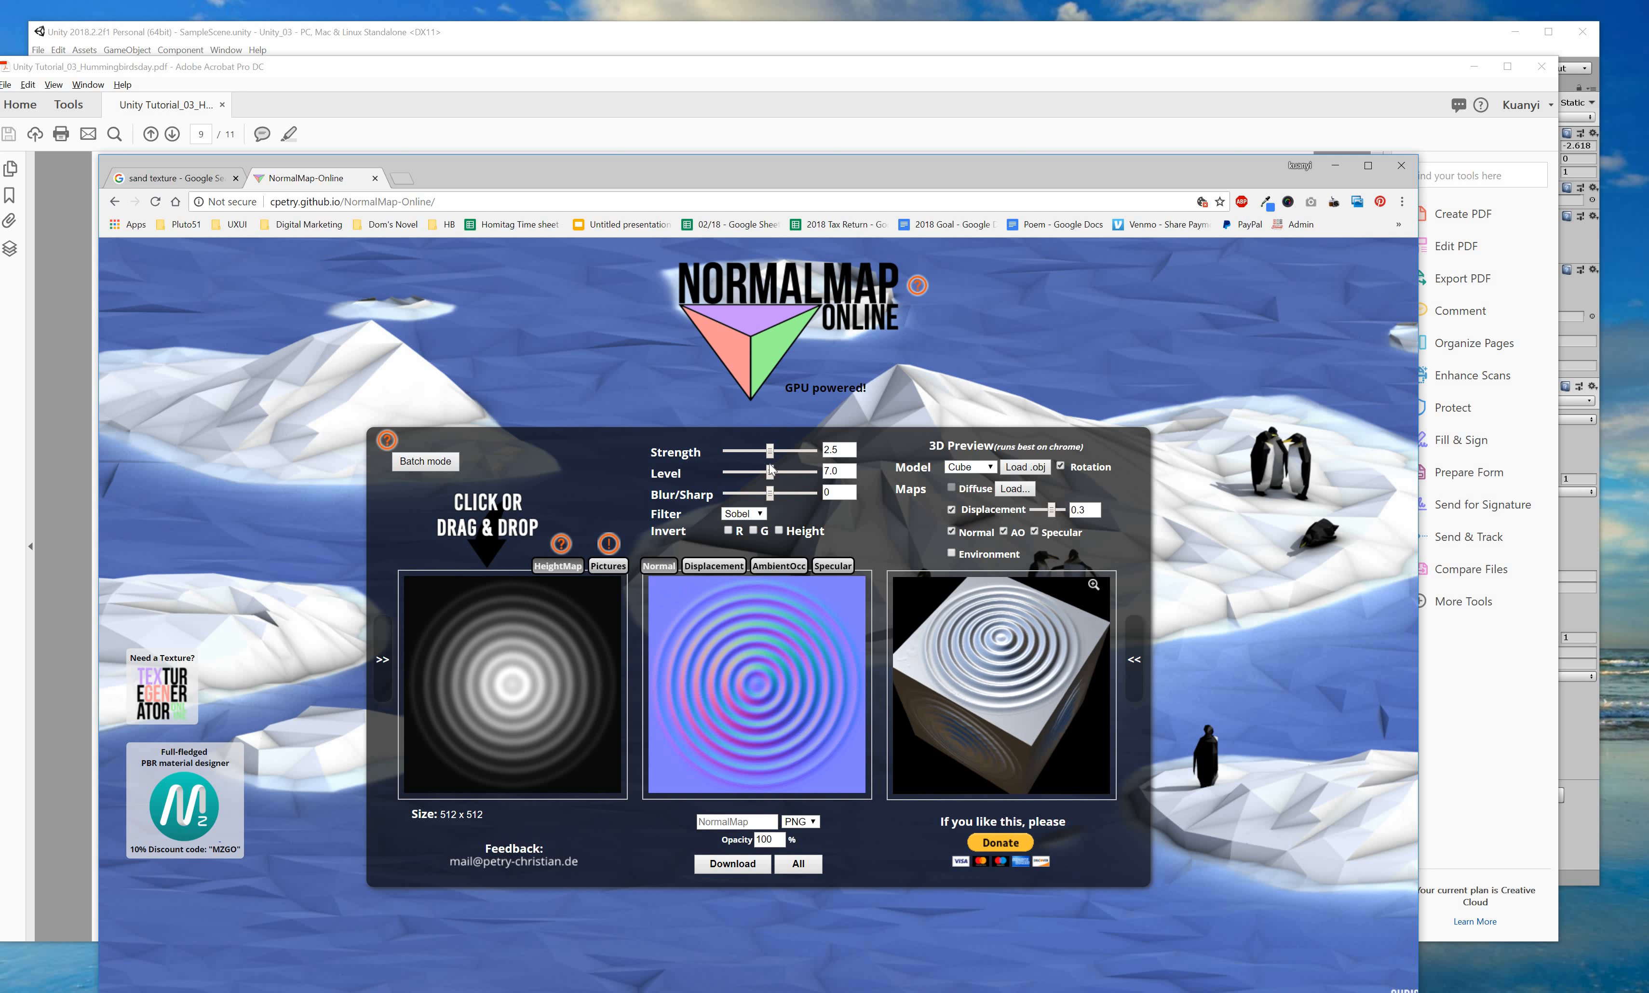
# Set the sample map to Strength 2.54, Level 4.7, Scharr filter and Blur/Sharp -4.
pyautogui.moveTo(770, 453); pyautogui.dragTo(753, 521)
pyautogui.click(730, 472)
pyautogui.click(756, 513)
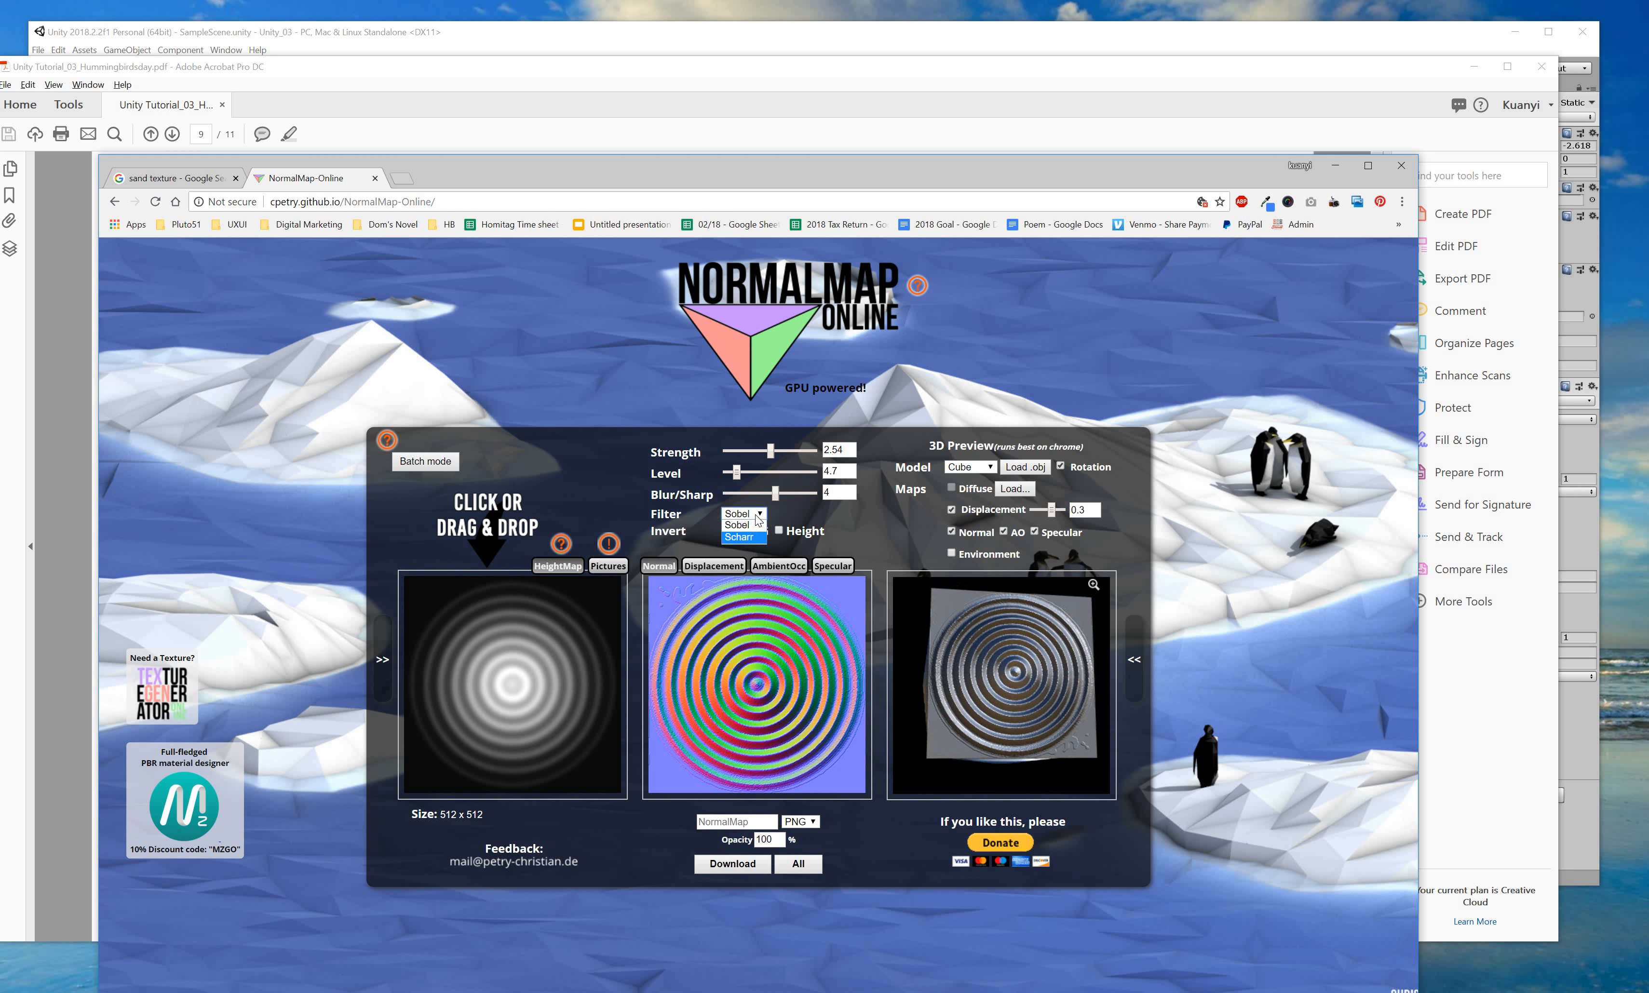
pyautogui.click(750, 536)
pyautogui.moveTo(775, 494)
pyautogui.mouseDown()
pyautogui.moveTo(749, 494)
pyautogui.moveTo(764, 493)
pyautogui.mouseUp()
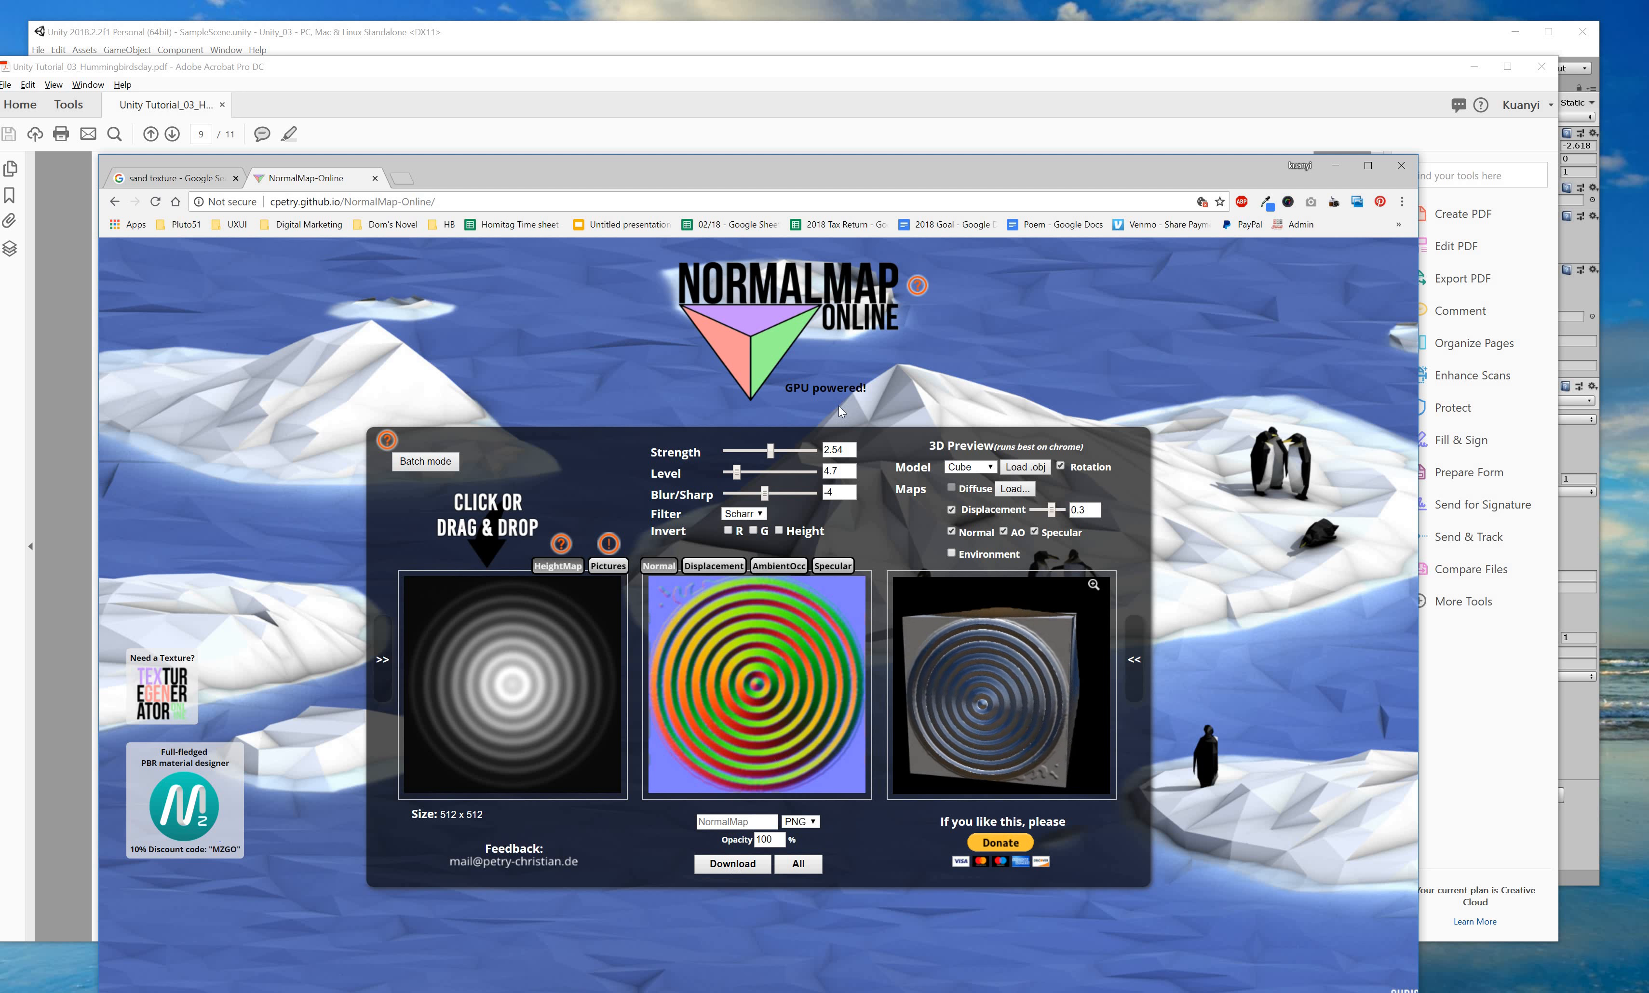
pyautogui.moveTo(937, 167); pyautogui.dragTo(1115, 79)
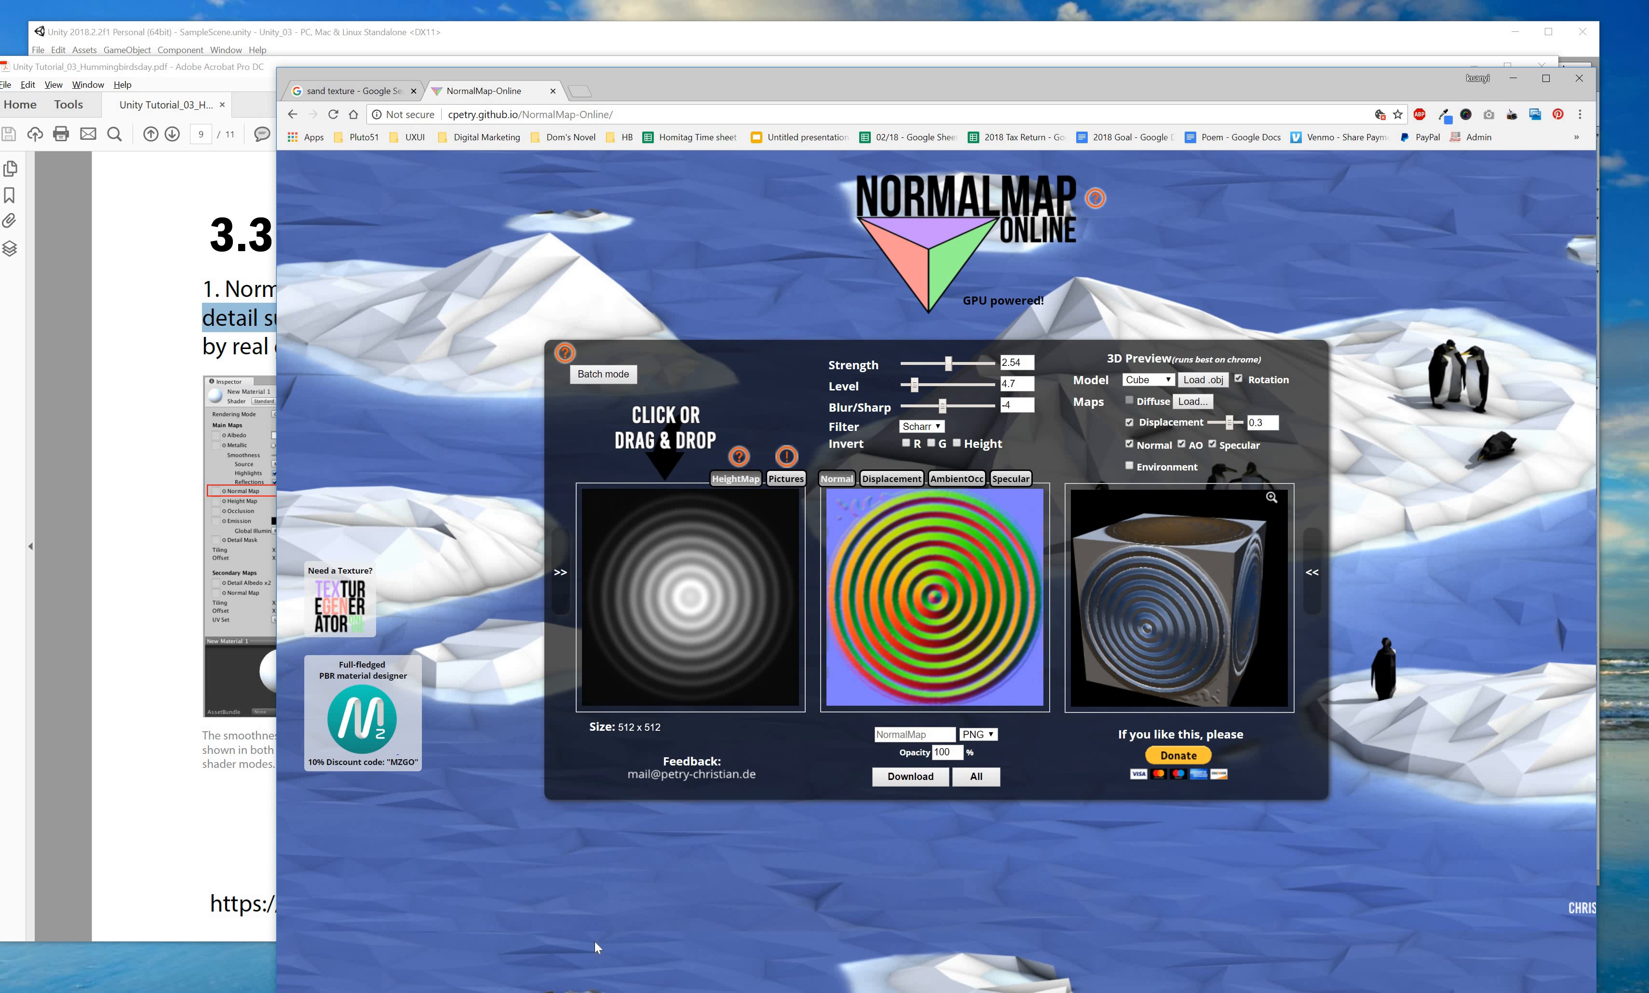
# Change the sand texture image search to 'water texture'.
pyautogui.click(351, 91)
pyautogui.scroll(5, 662, 434)
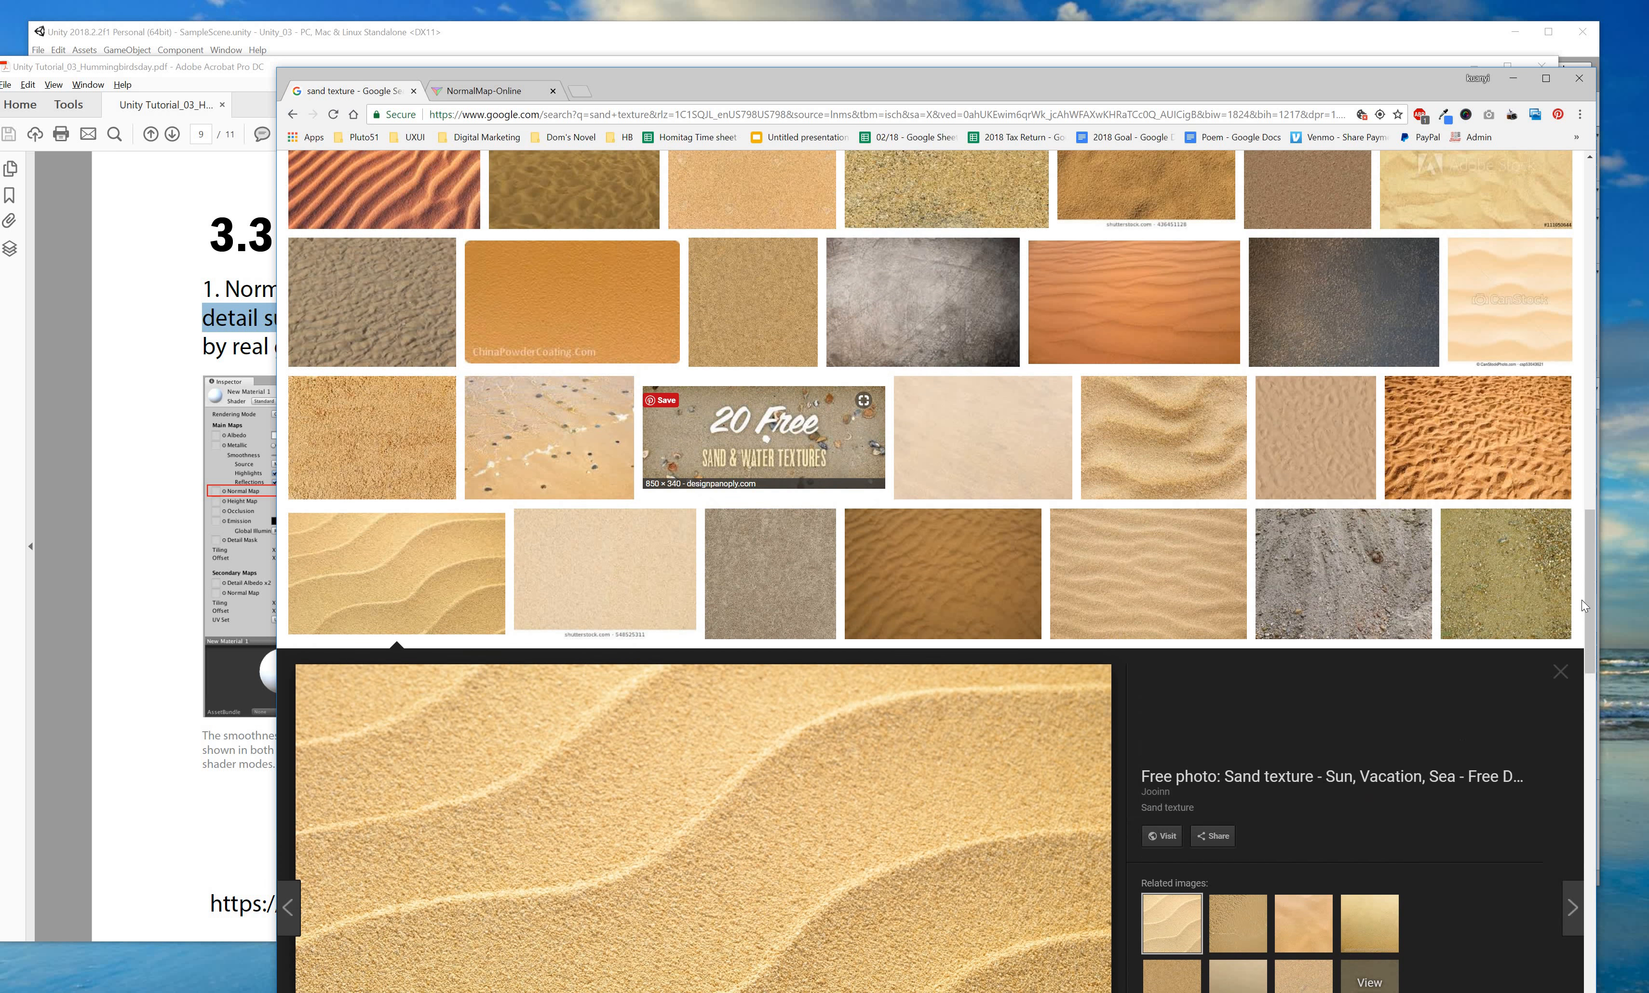
pyautogui.scroll(10, 1548, 345)
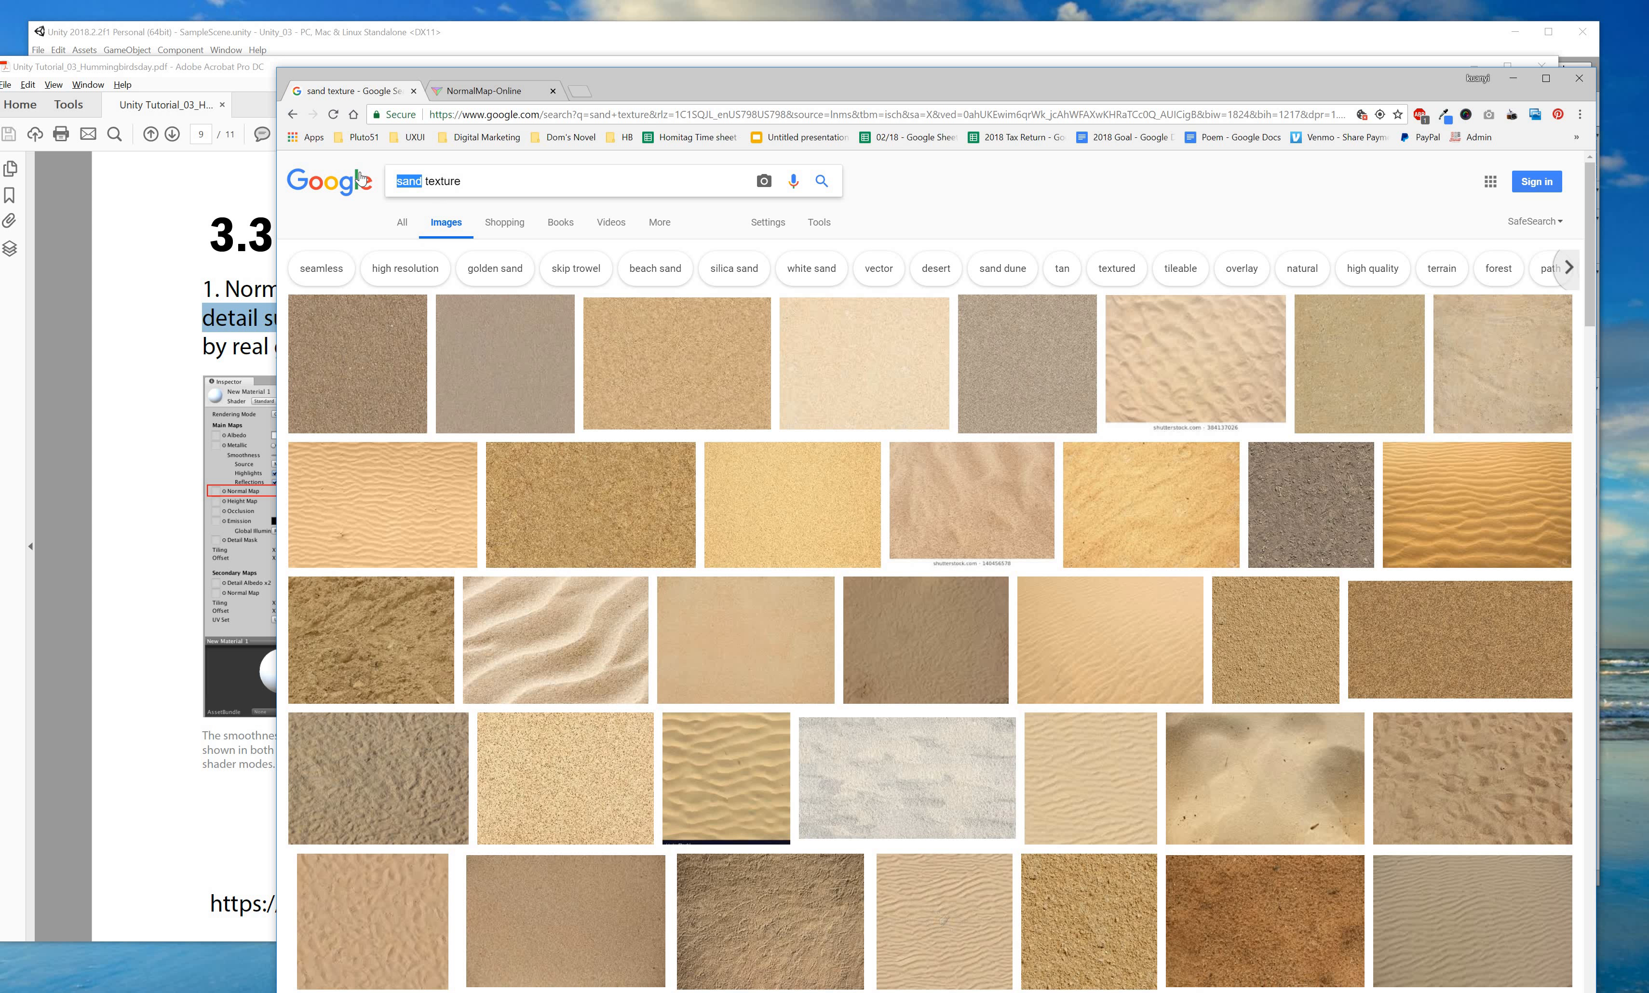
pyautogui.press('BackSpace')
pyautogui.write('water')
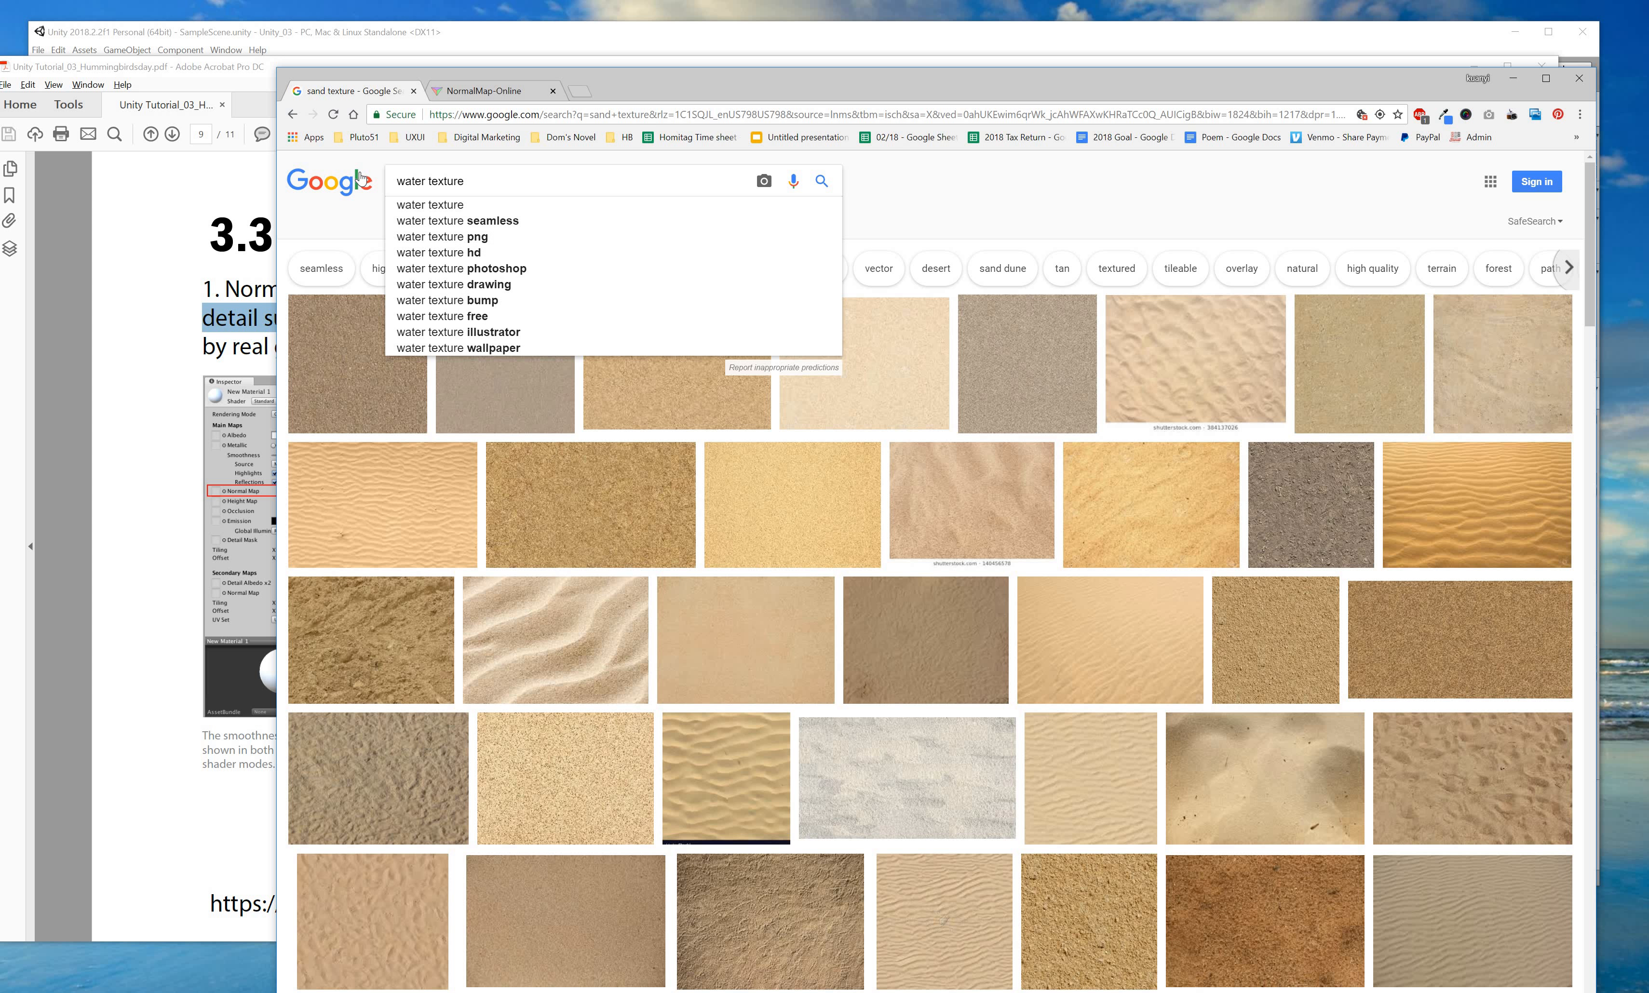
pyautogui.press('Return')
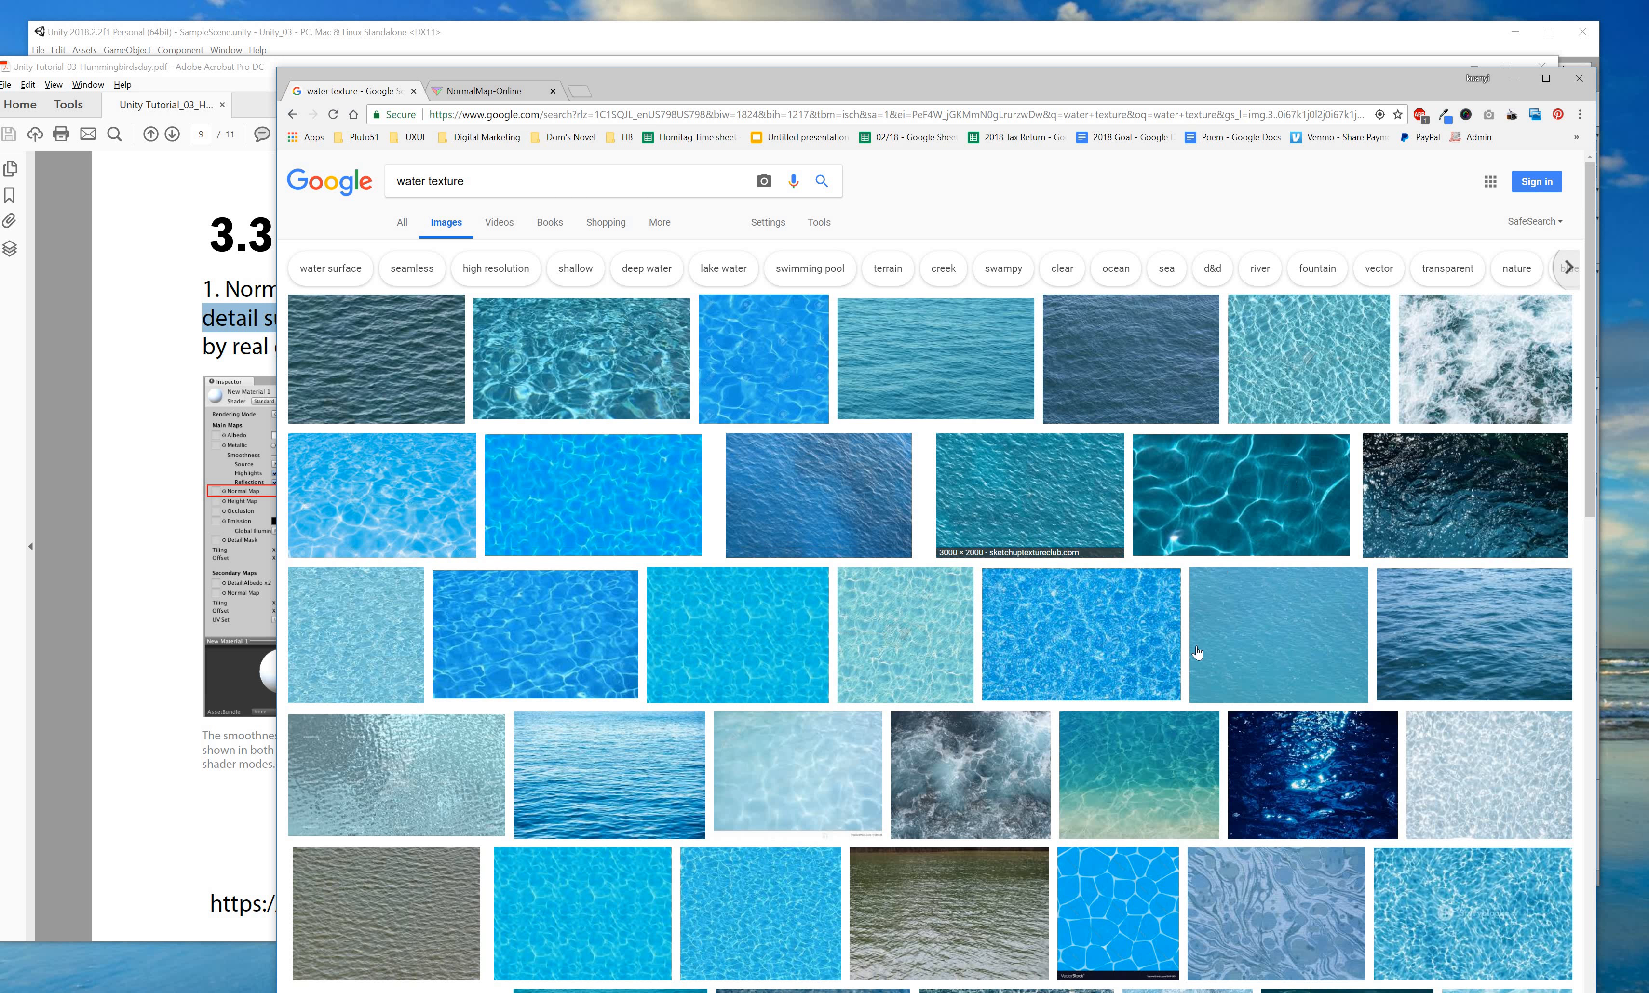
# Enlarge the blue tile-pattern water image and preview its related pool water images.
pyautogui.scroll(-2, 1029, 790)
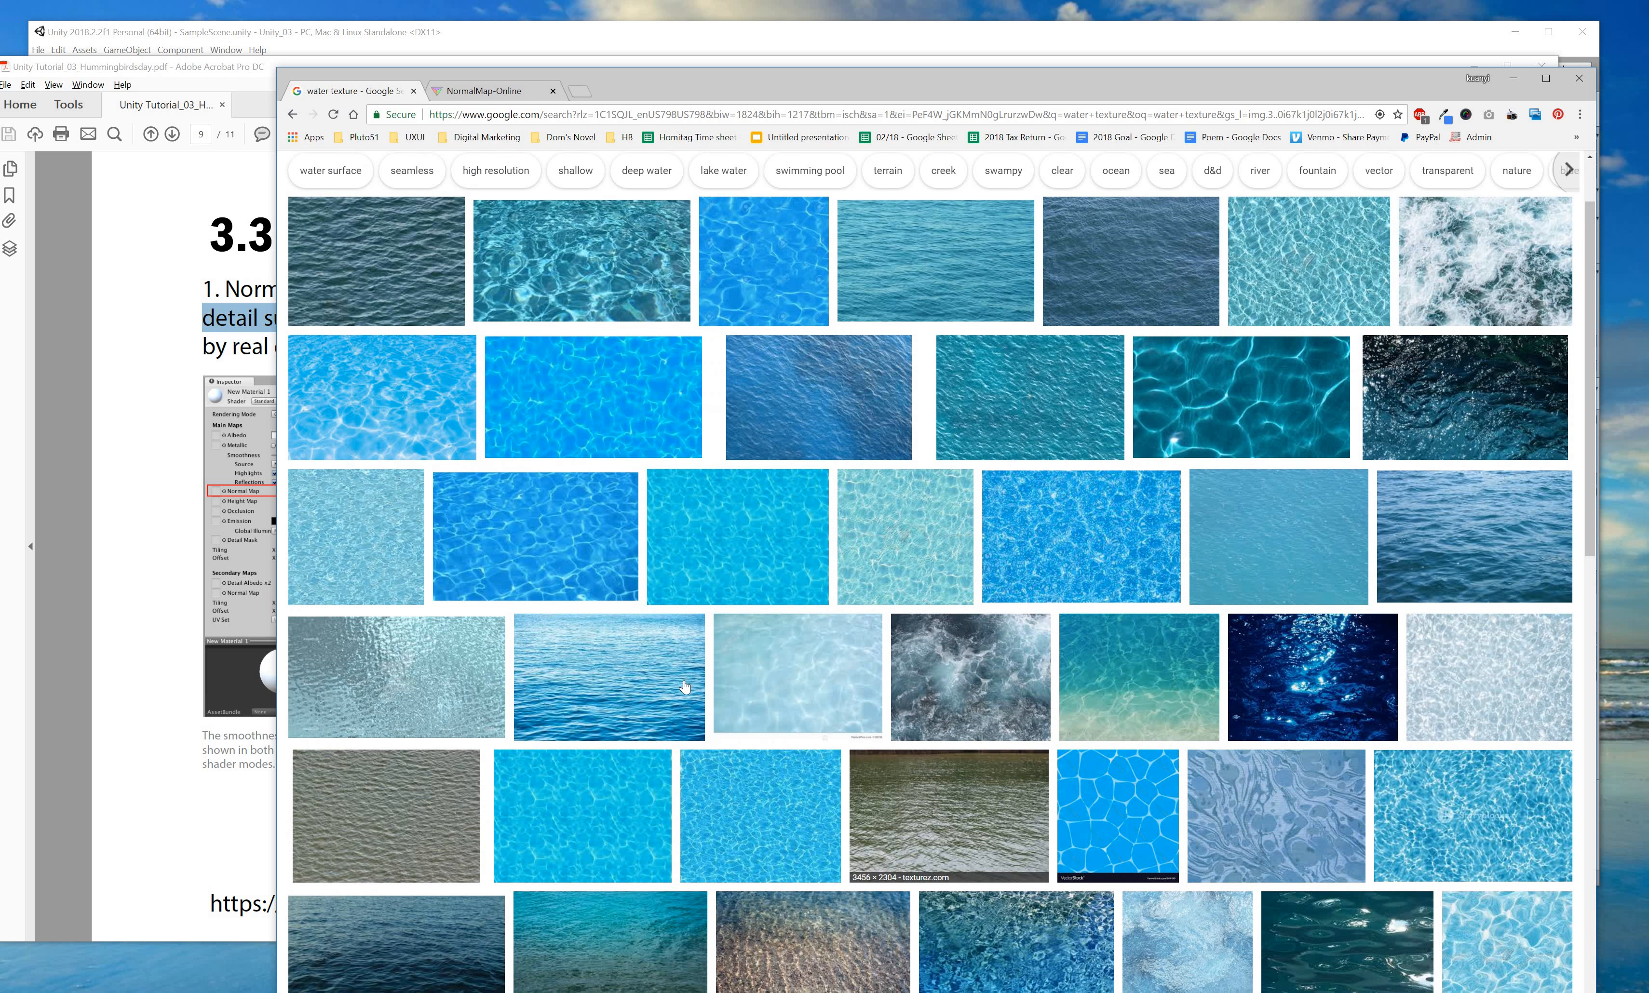
pyautogui.scroll(-2, 685, 686)
pyautogui.moveTo(1108, 678)
pyautogui.mouseDown()
pyautogui.moveTo(1140, 740)
pyautogui.moveTo(1124, 669)
pyautogui.mouseUp()
pyautogui.click(1118, 696)
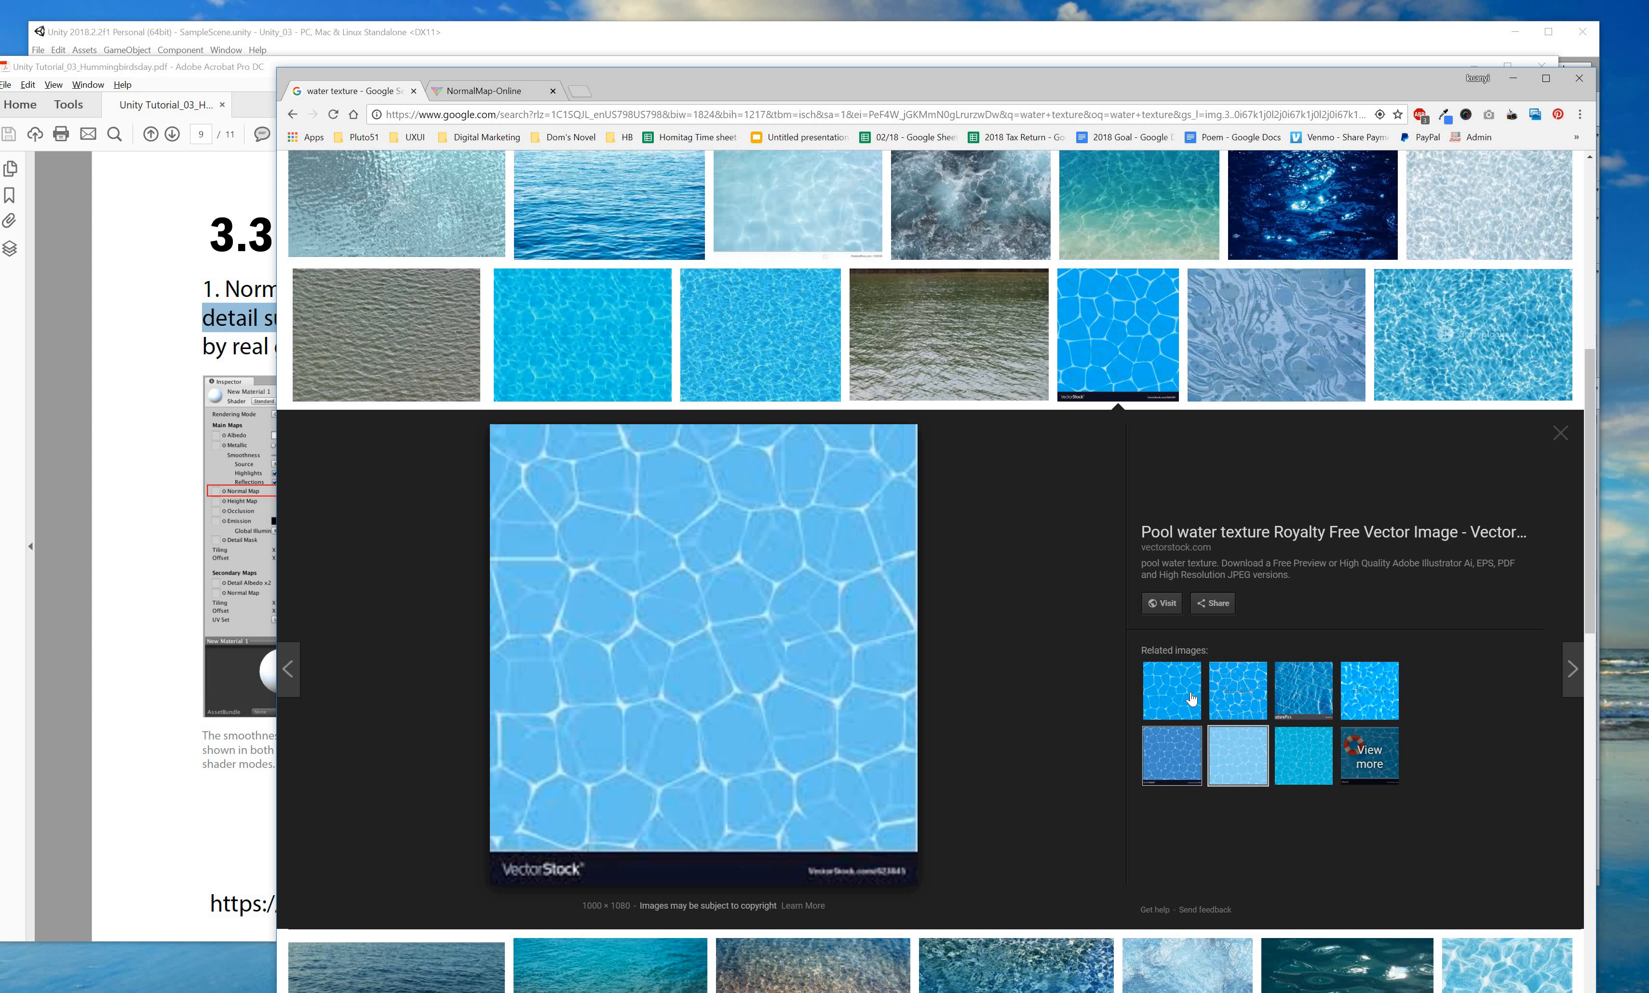
pyautogui.click(1371, 692)
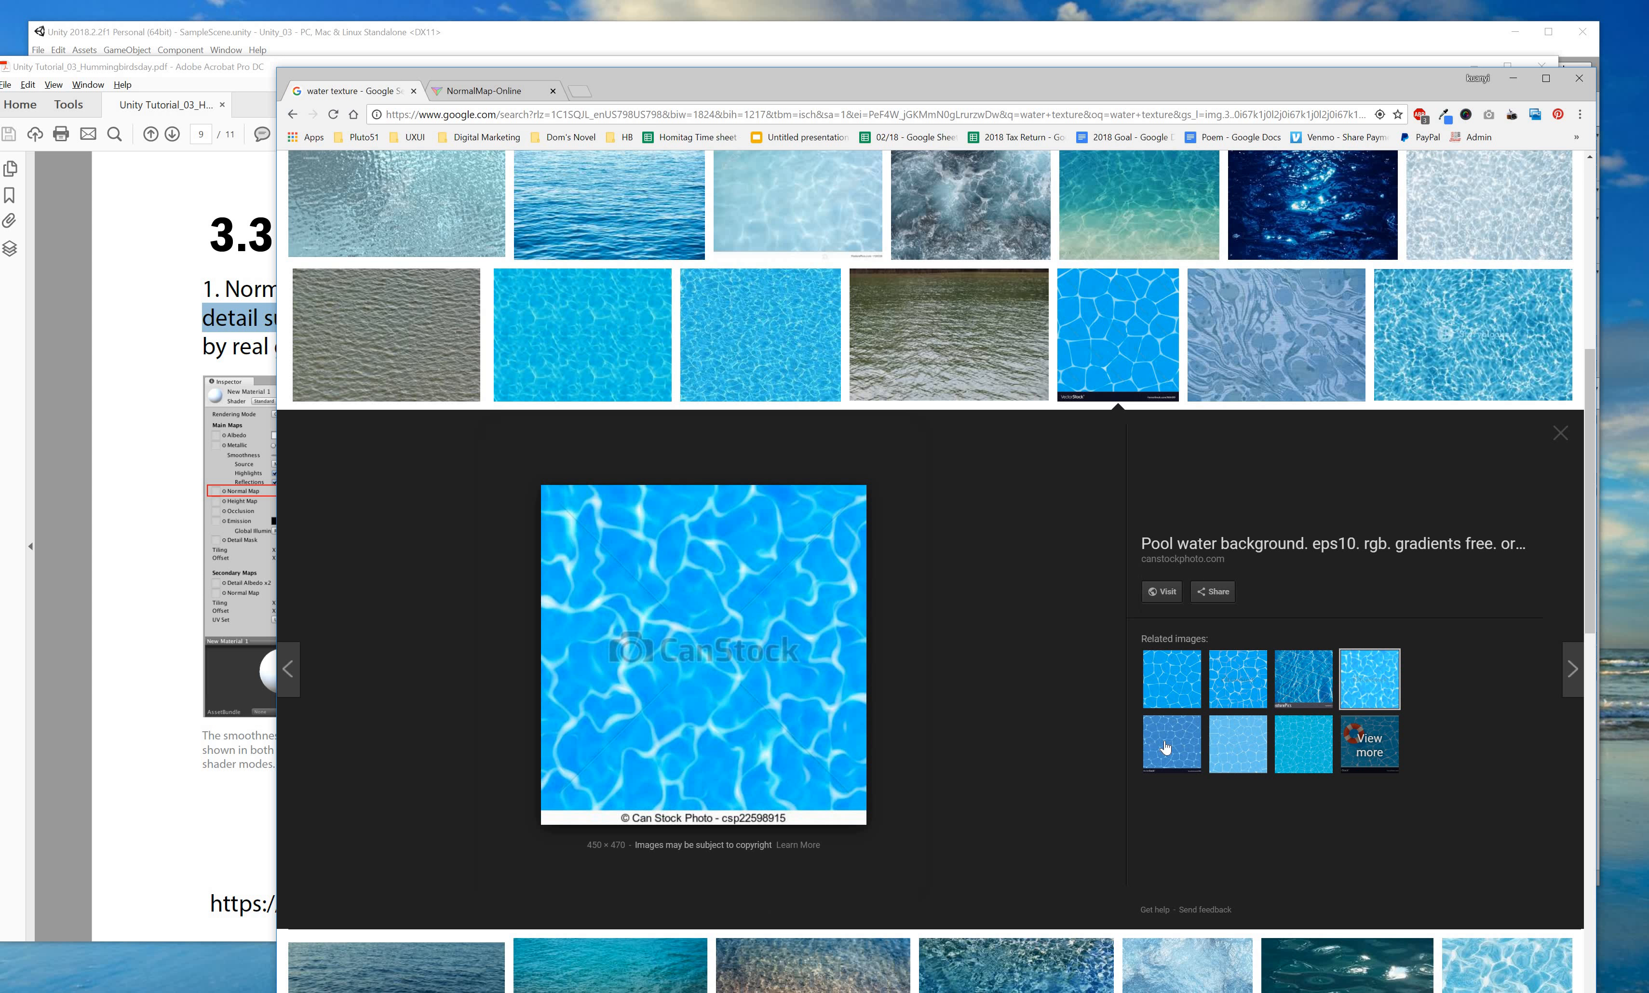
pyautogui.click(1166, 748)
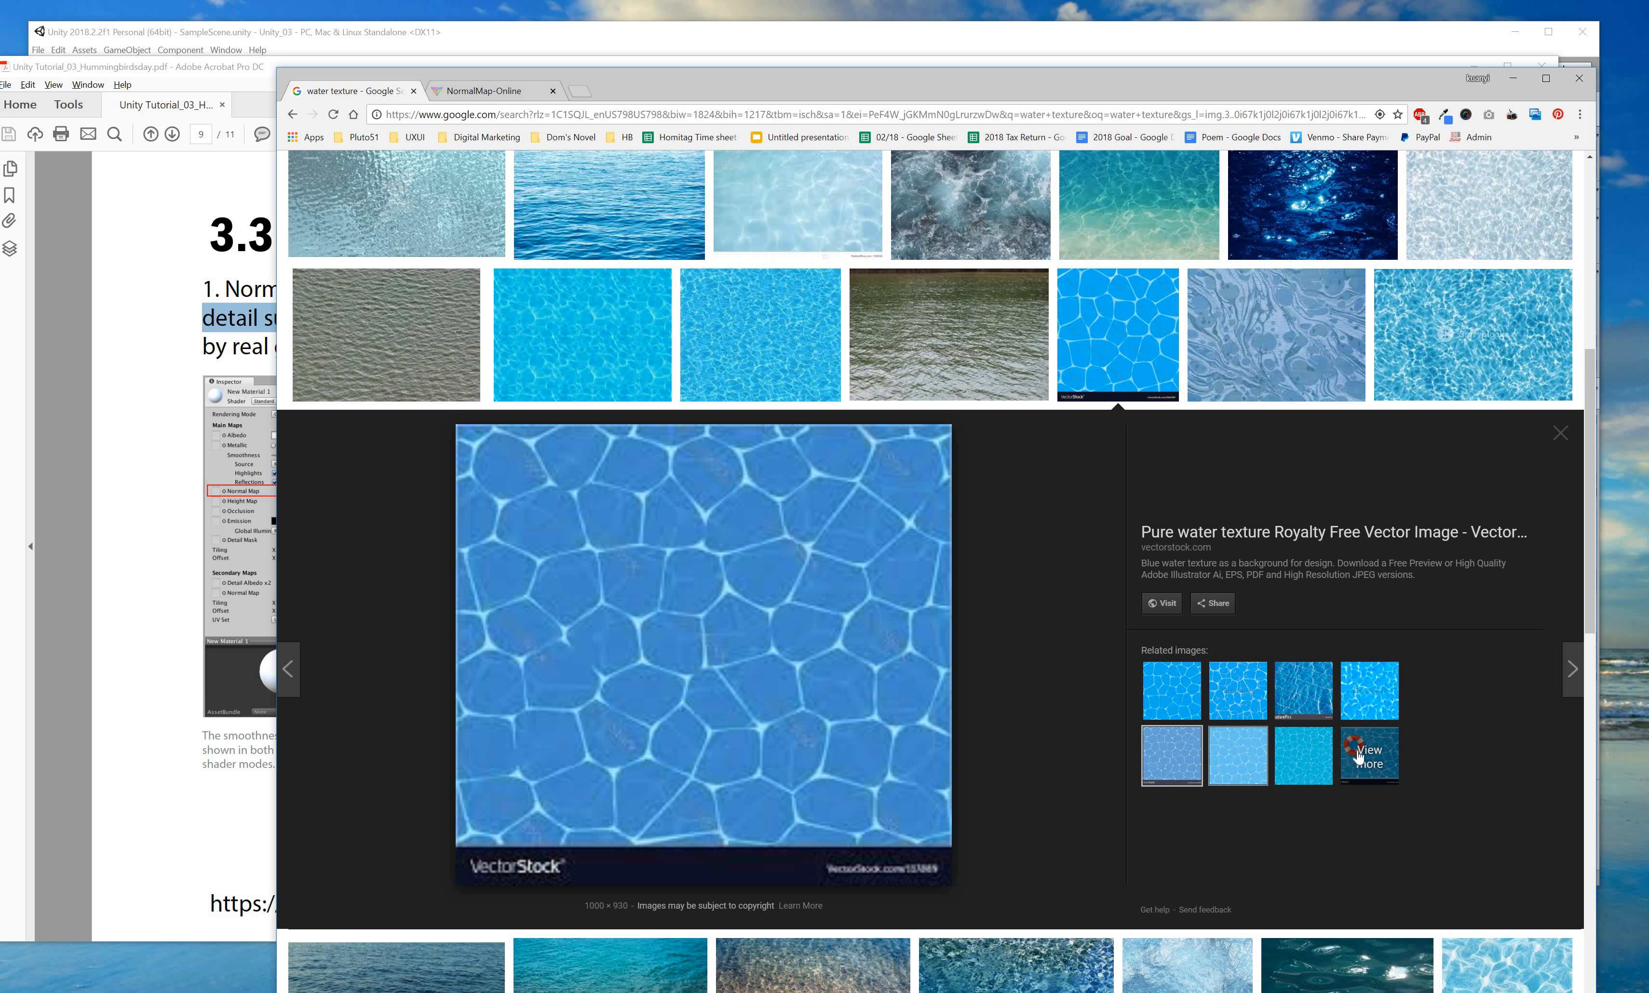
# Browse more similar water images, ending on the Turquoise Rippled Water texture.
pyautogui.click(1350, 755)
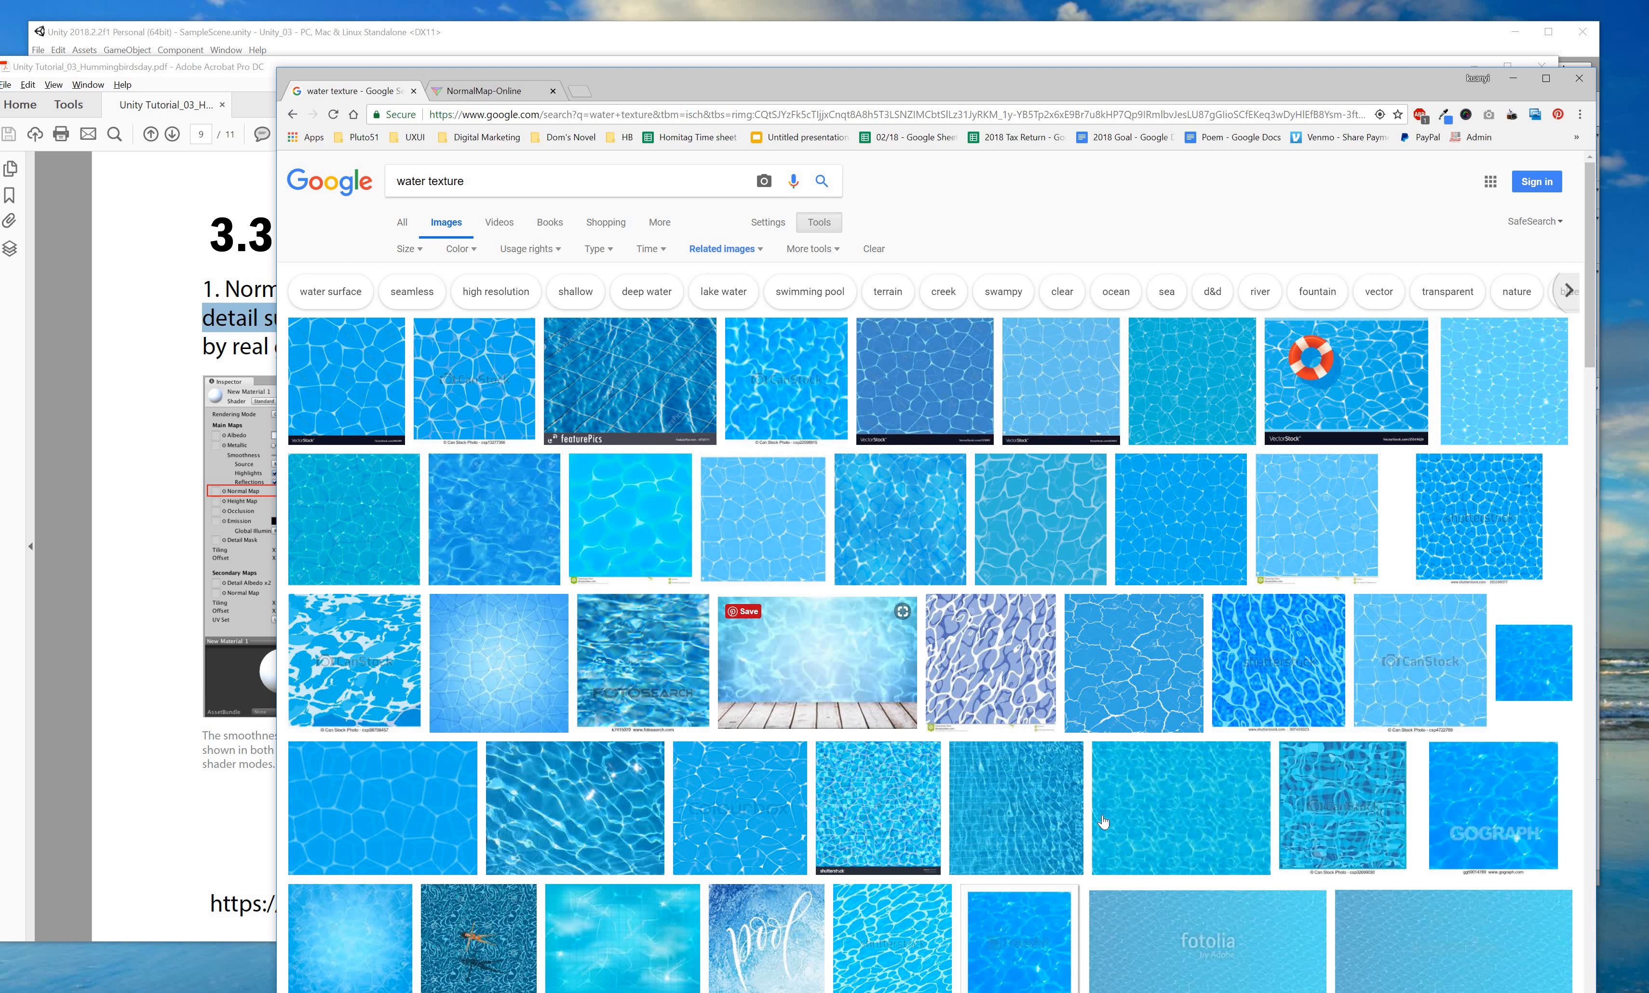
pyautogui.scroll(-3, 1024, 789)
pyautogui.scroll(-5, 1024, 789)
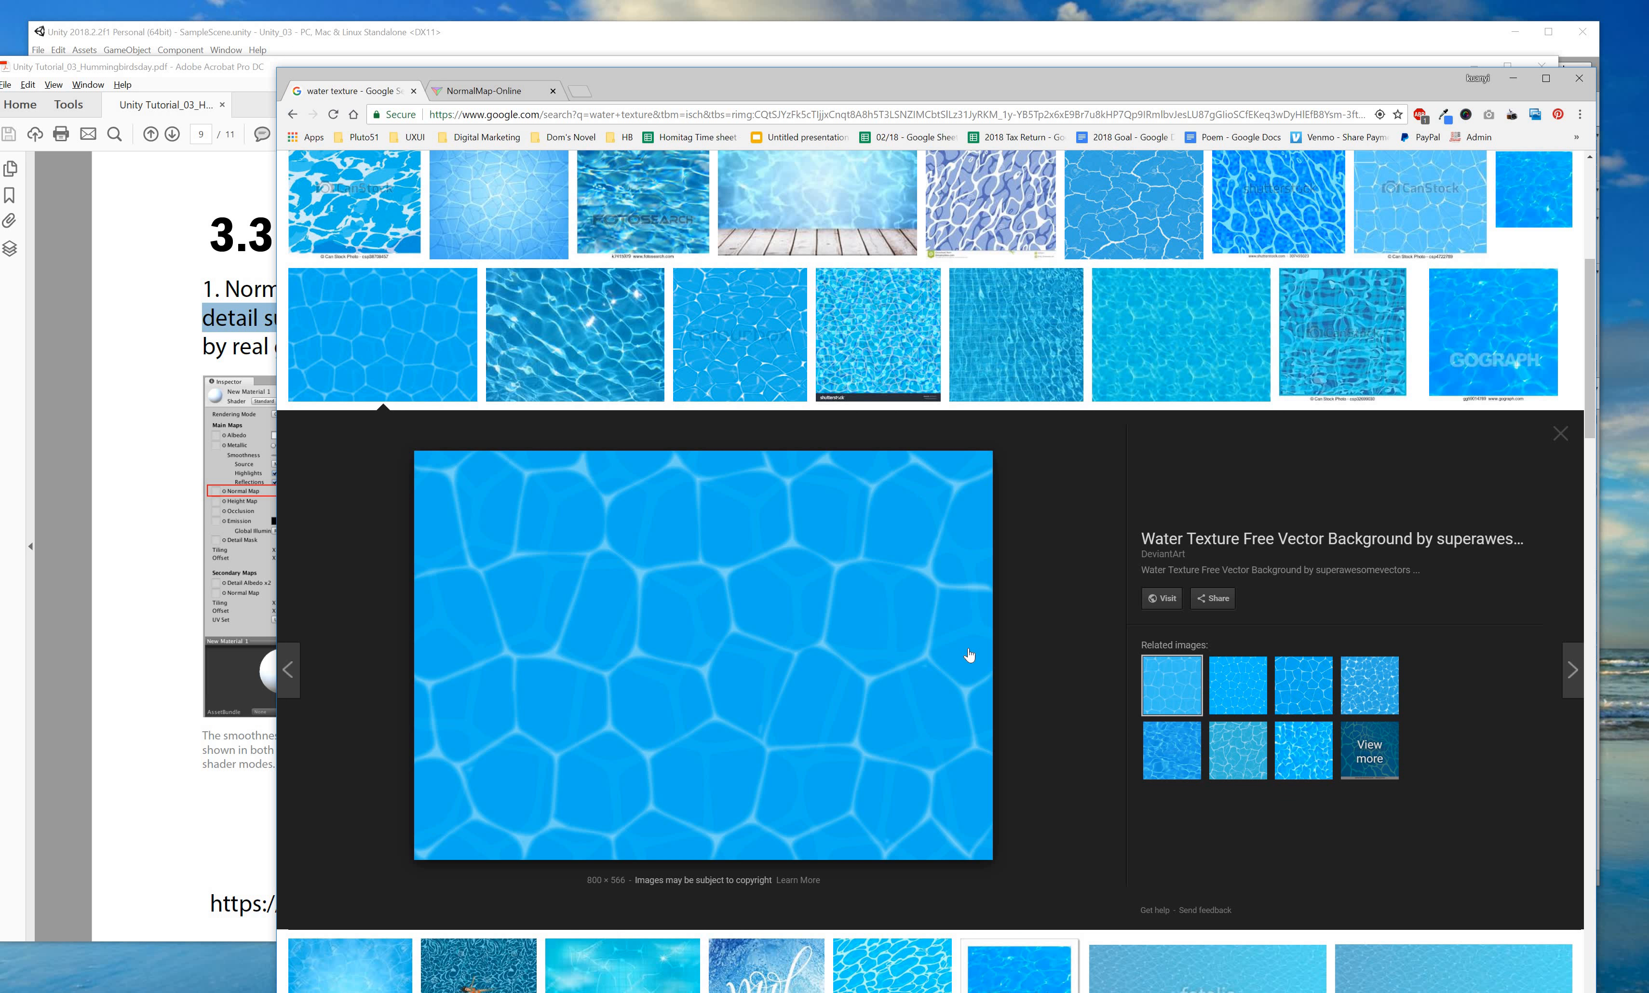
pyautogui.click(1222, 700)
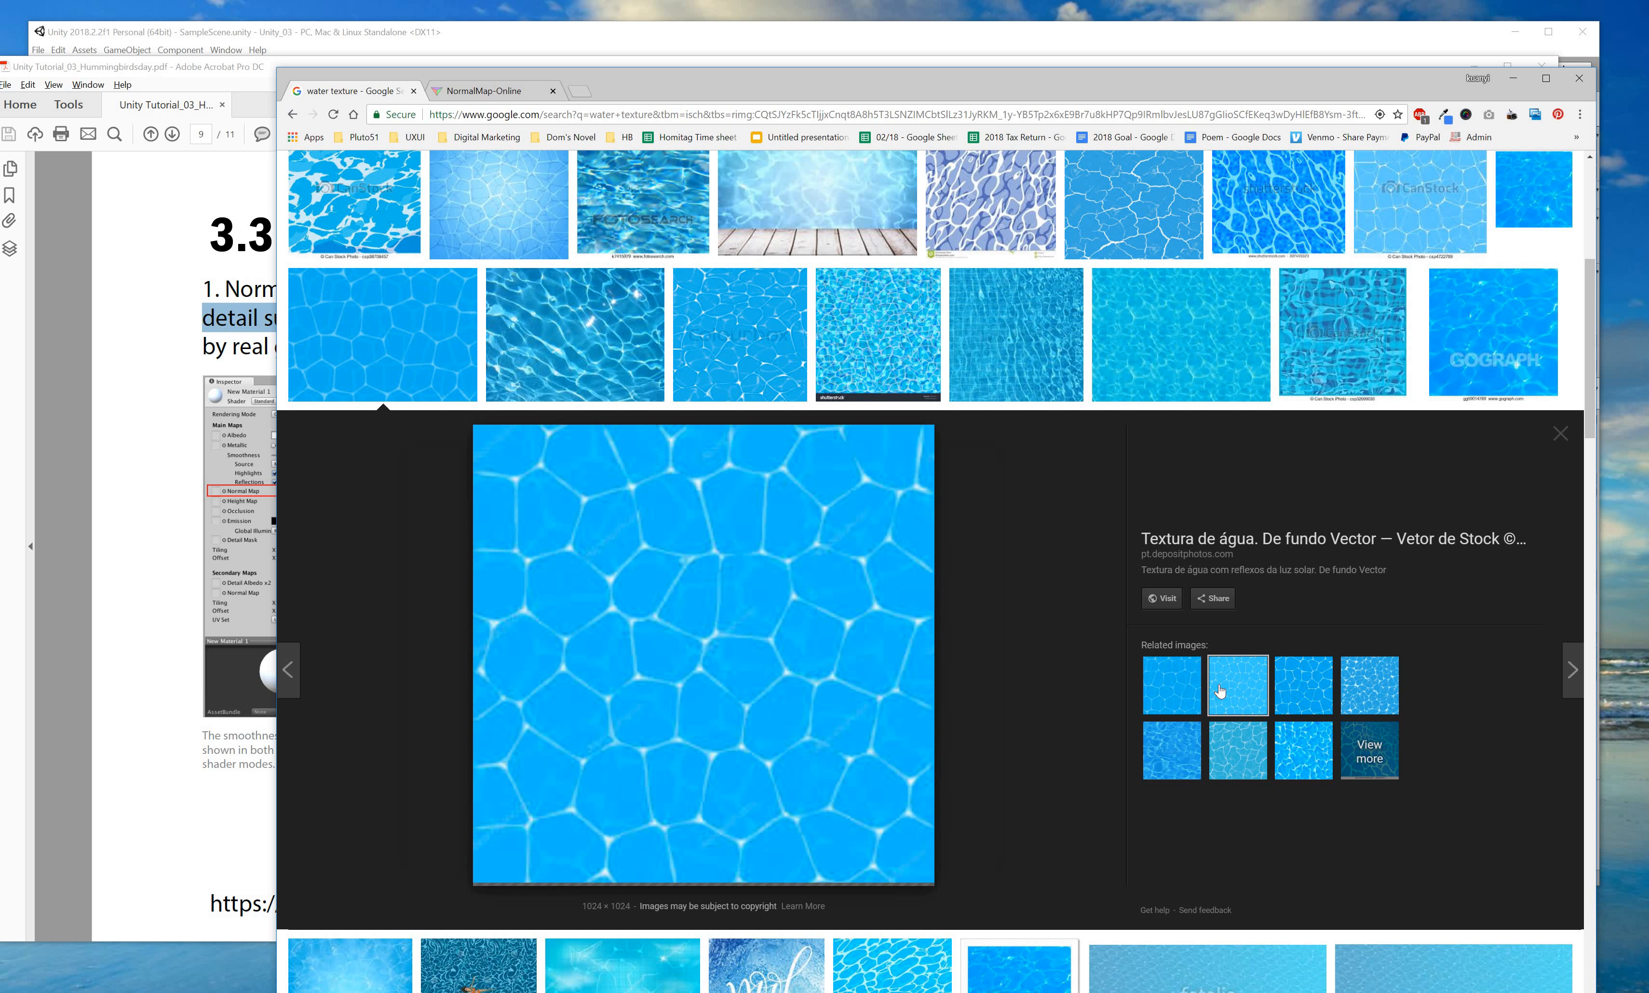
pyautogui.click(1331, 698)
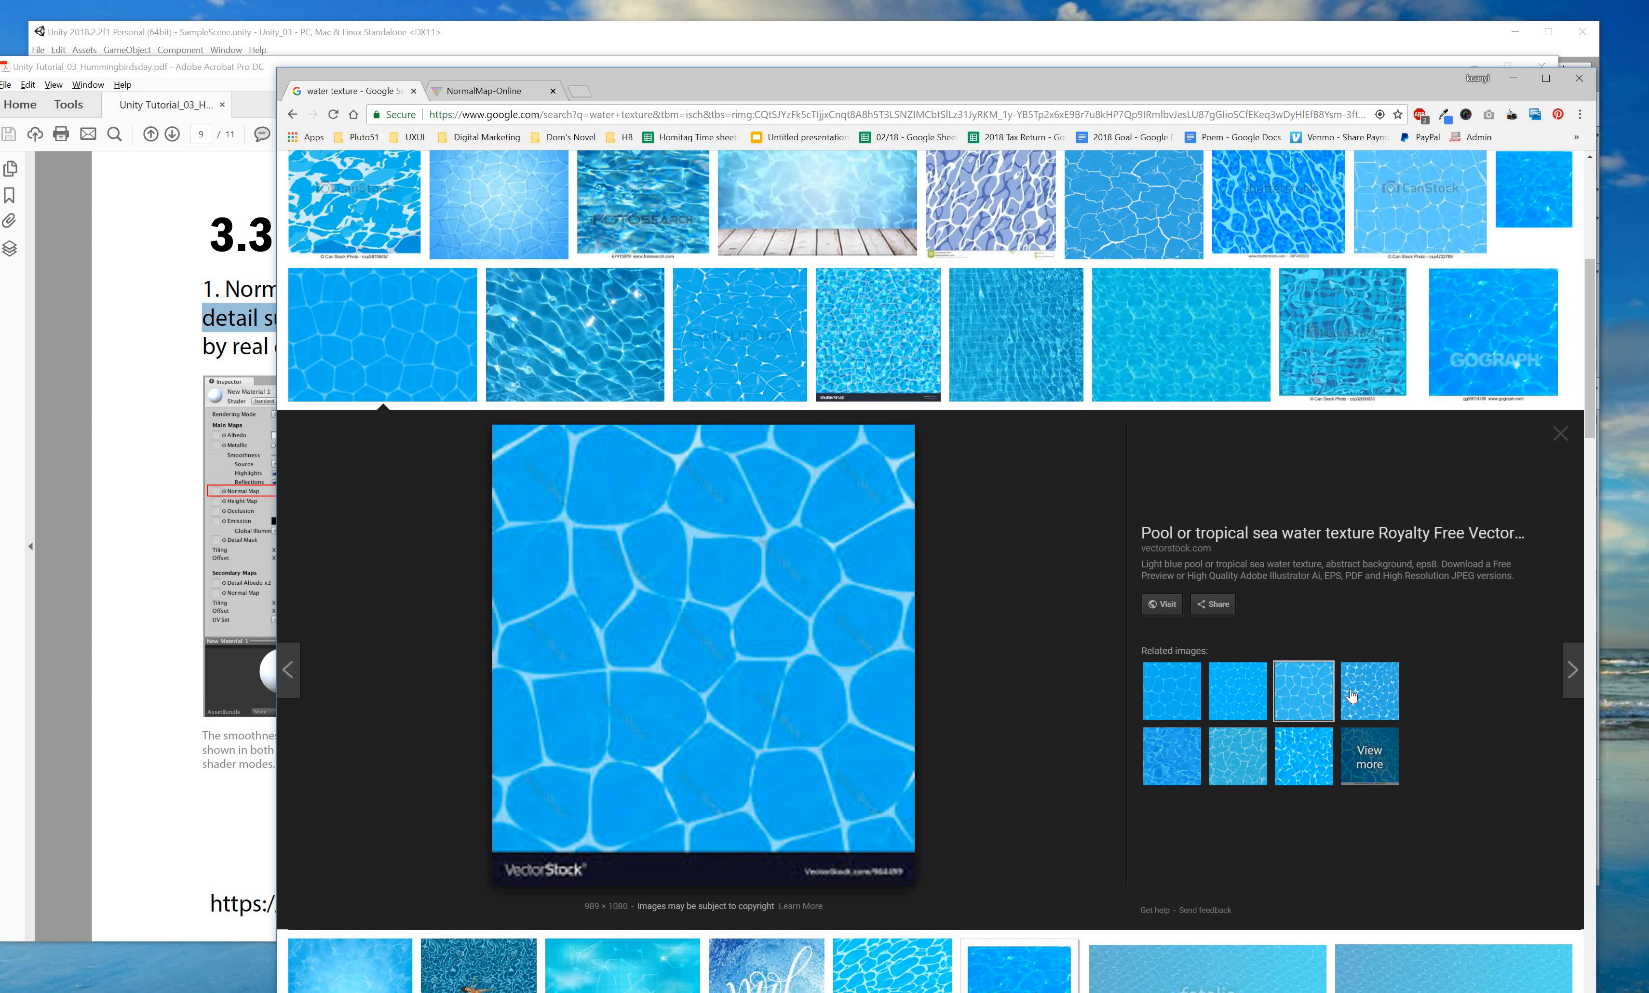
pyautogui.click(1237, 733)
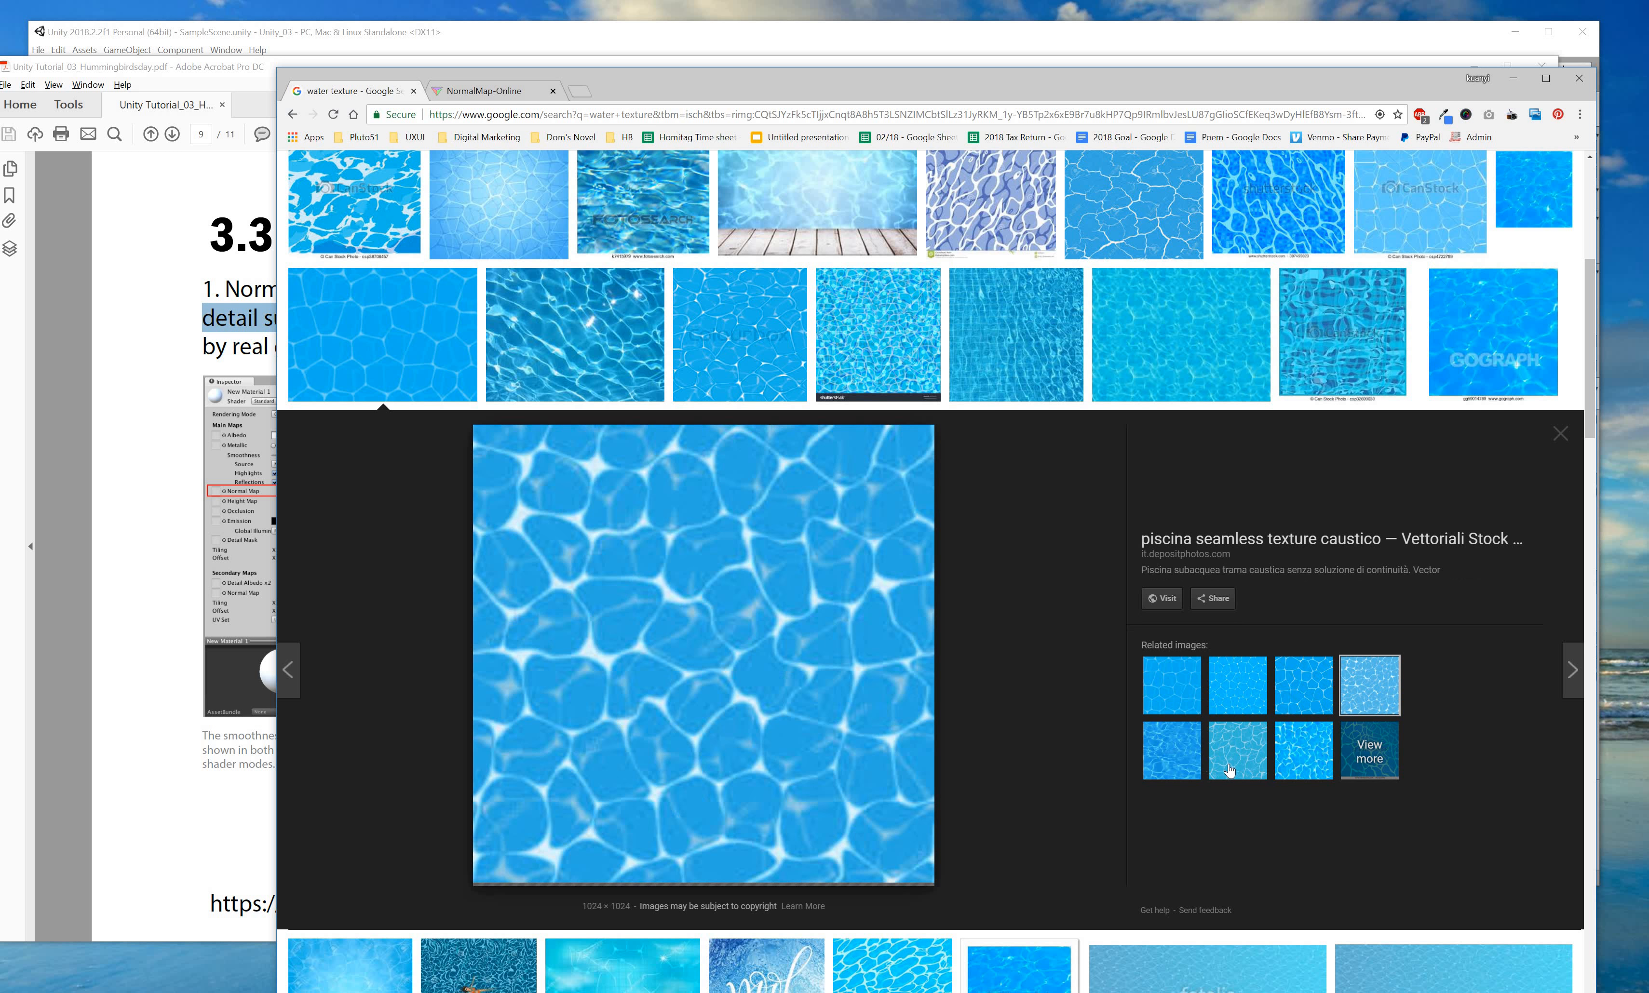
pyautogui.click(1258, 754)
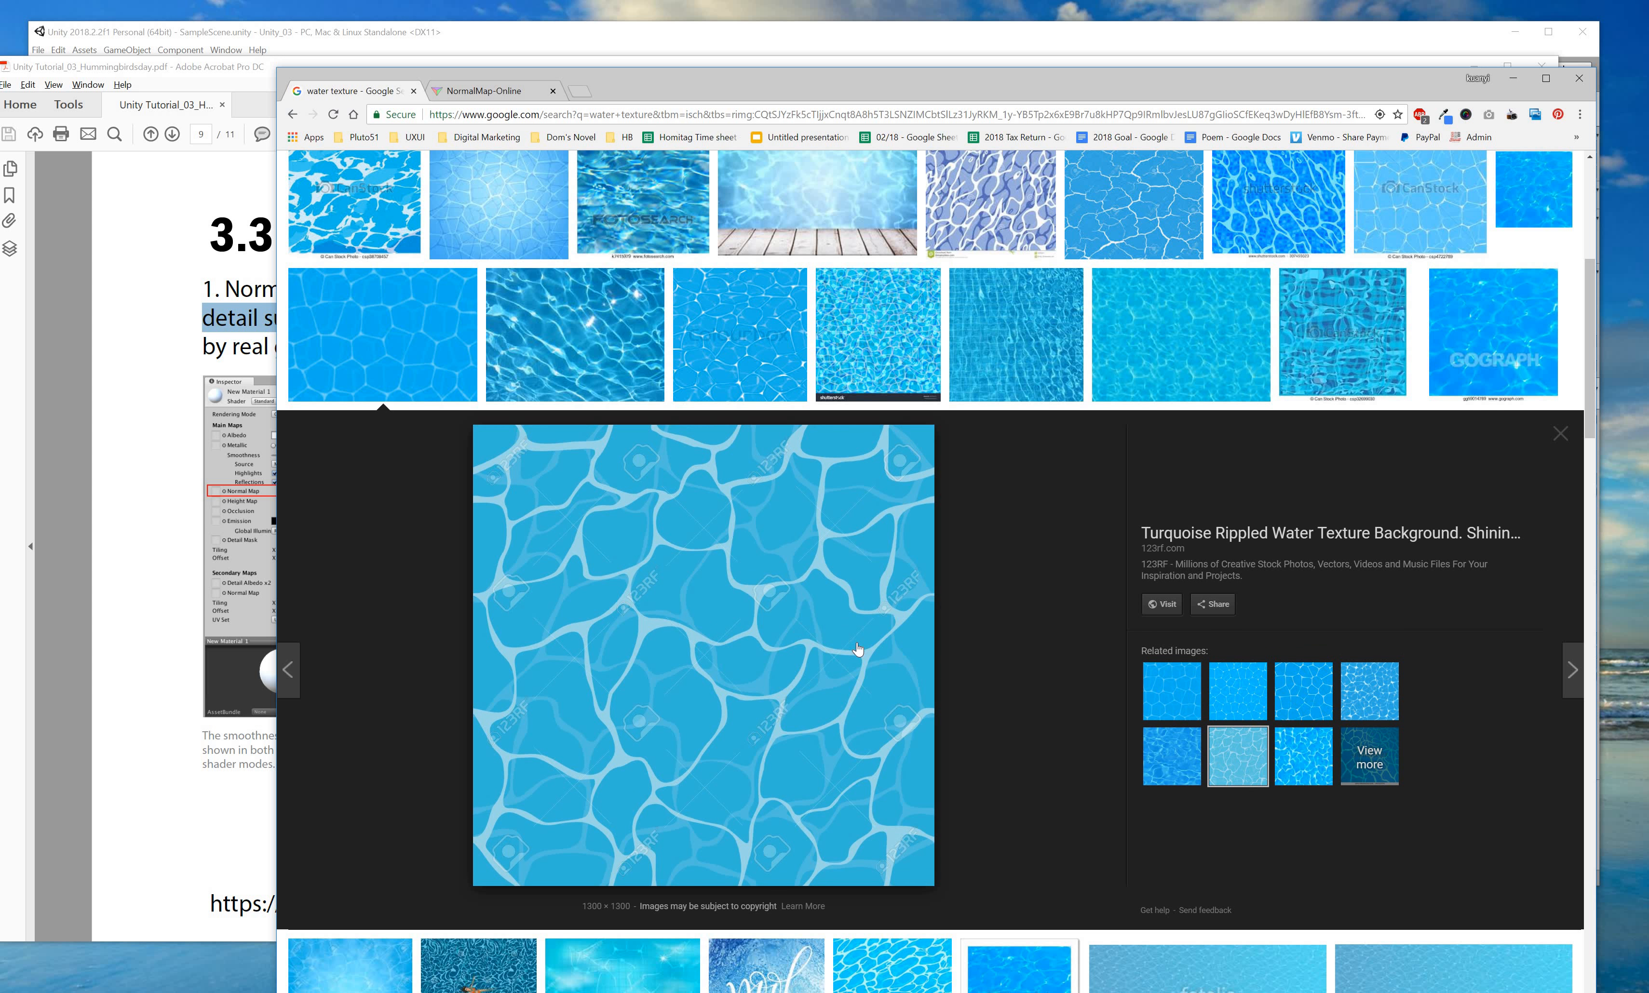
pyautogui.scroll(-4, 857, 649)
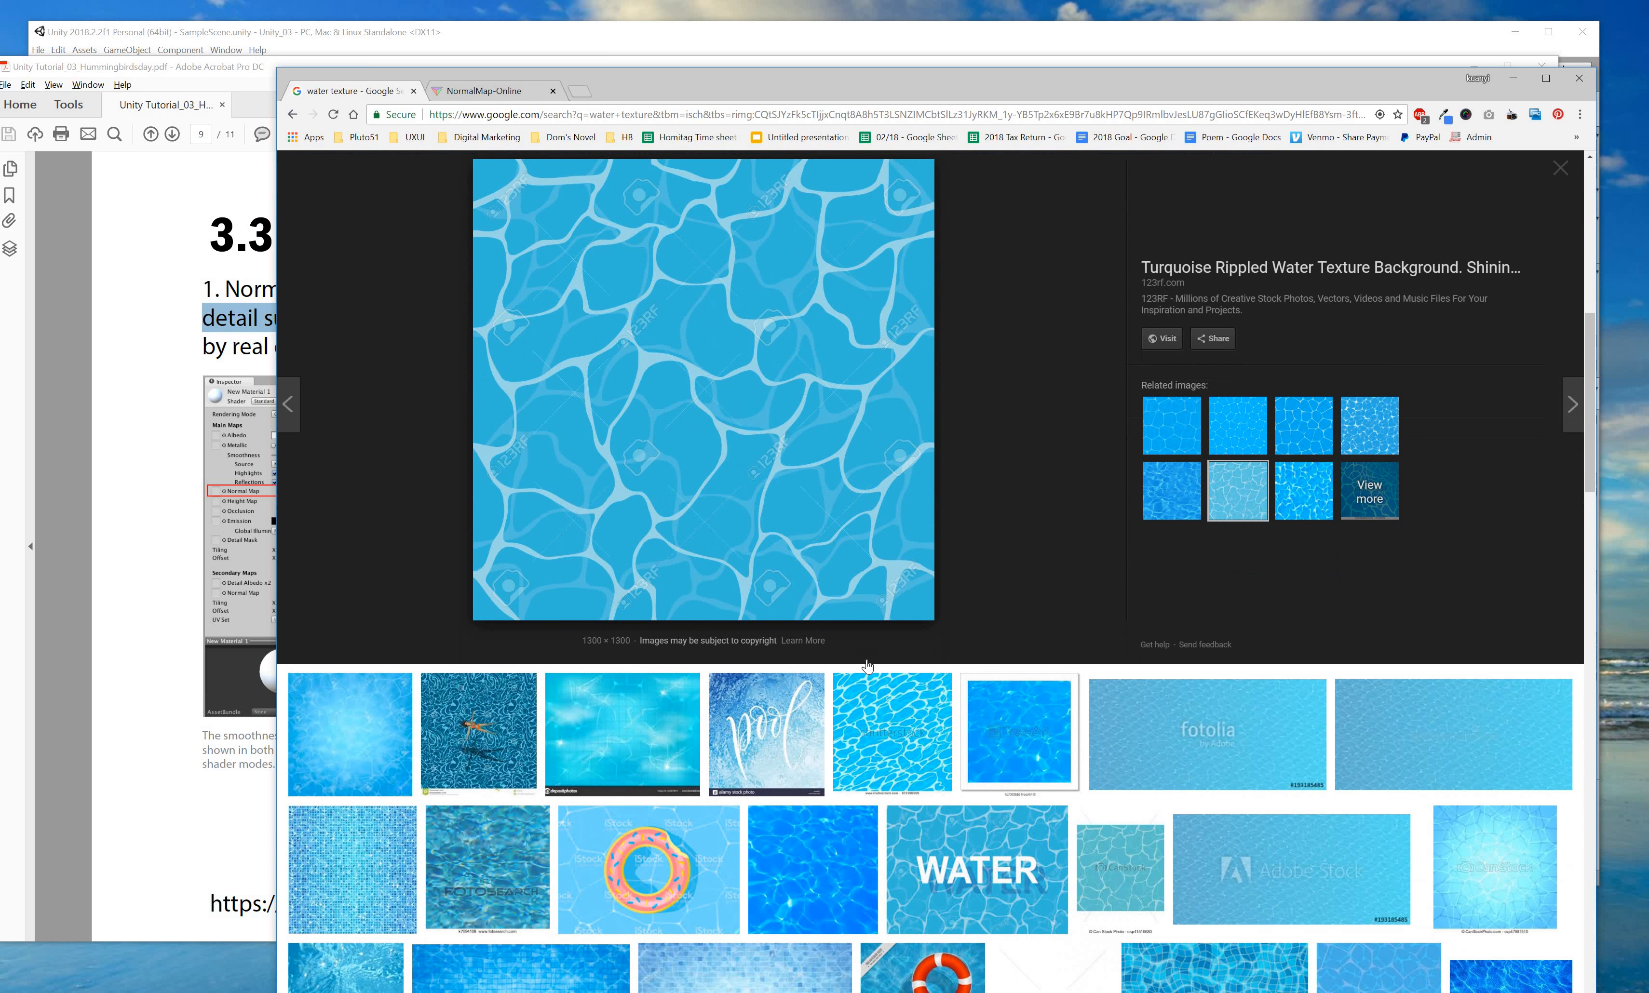
pyautogui.scroll(-6, 867, 665)
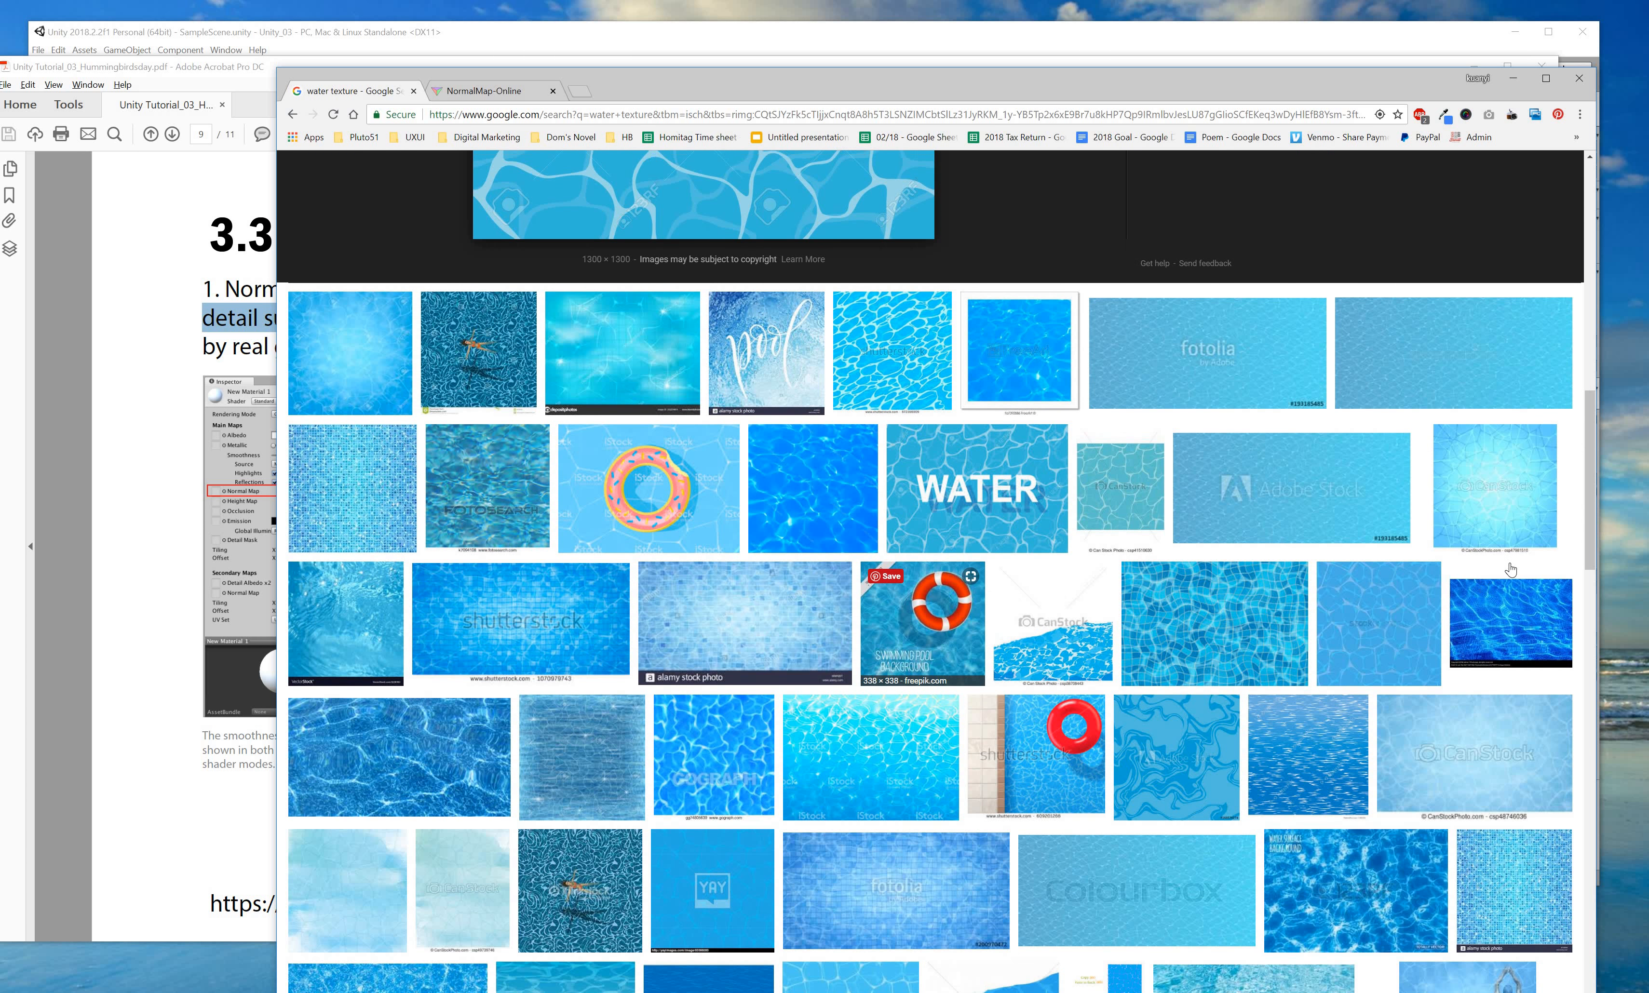
pyautogui.scroll(2, 1511, 569)
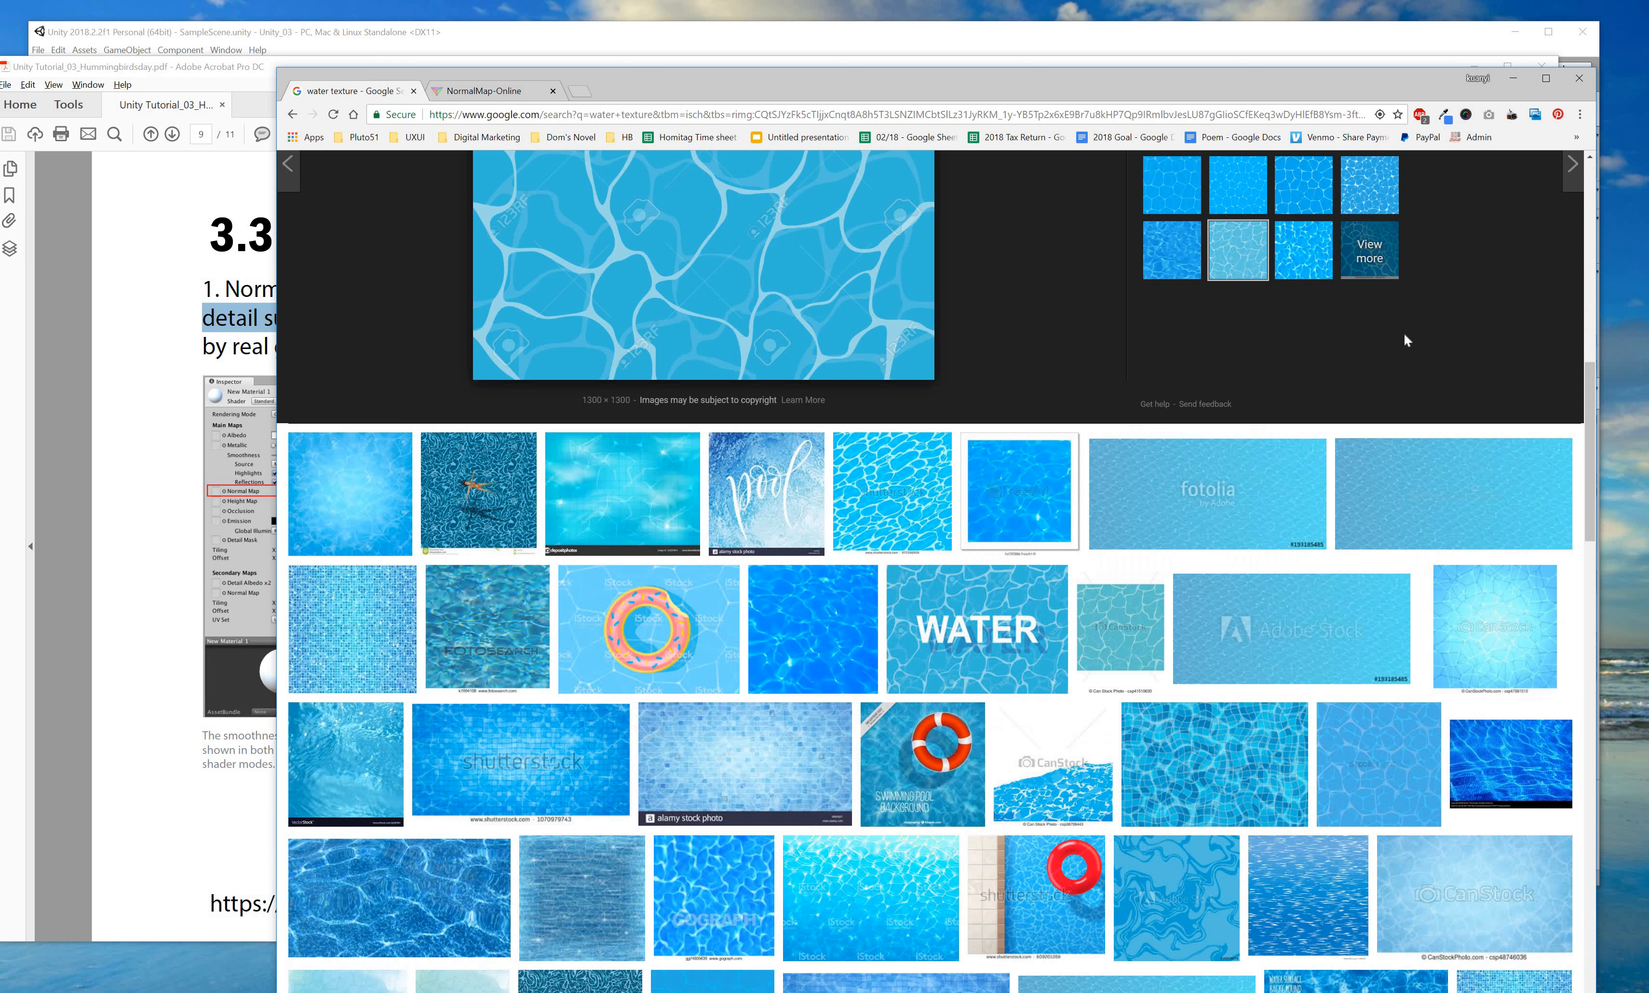
pyautogui.scroll(2, 1560, 380)
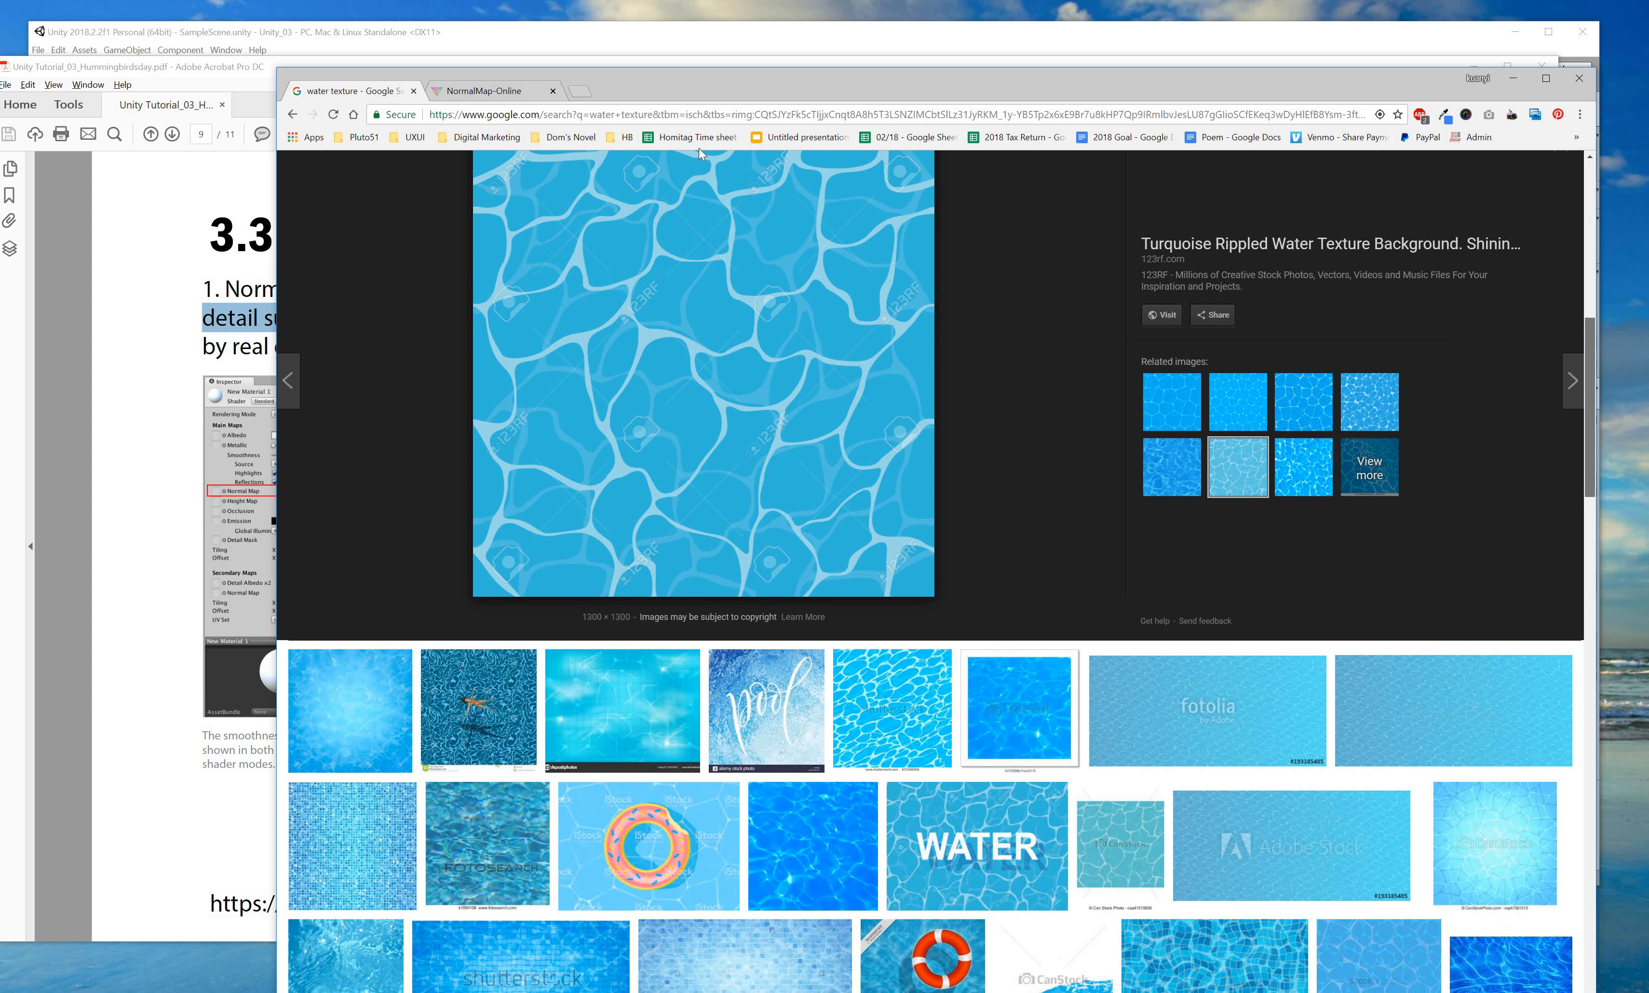
pyautogui.scroll(11, 414, 181)
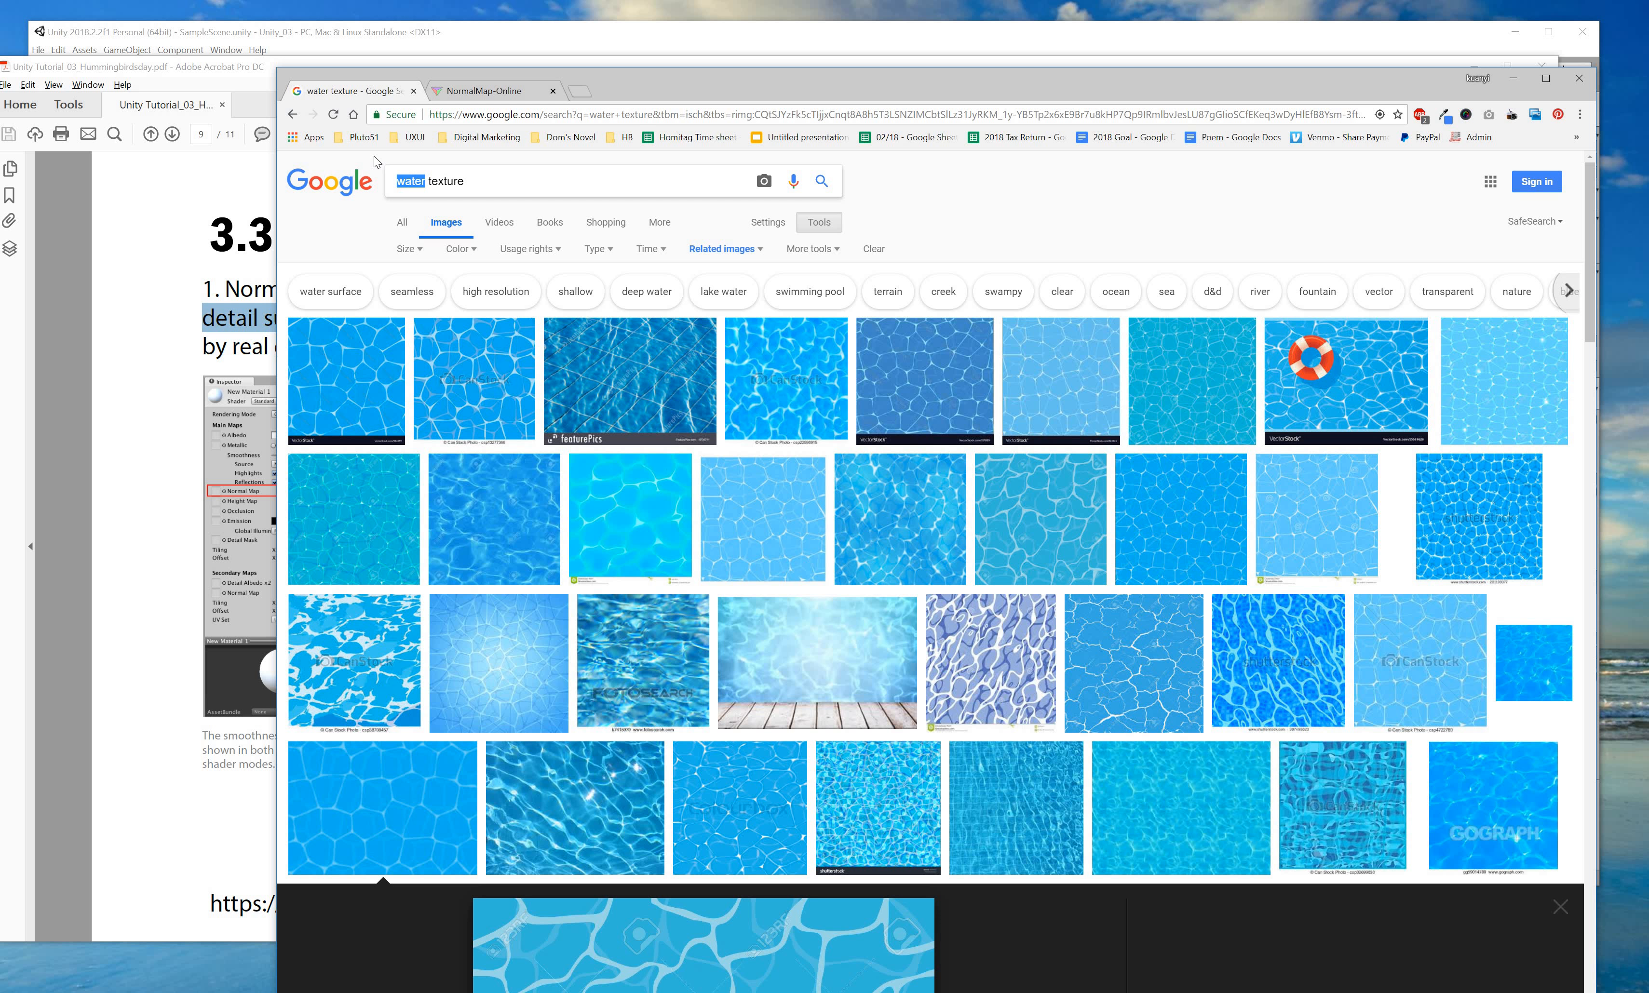
# Search Google Images for 'dot texture' and scroll through the results.
pyautogui.write('dot')
pyautogui.press('Return')
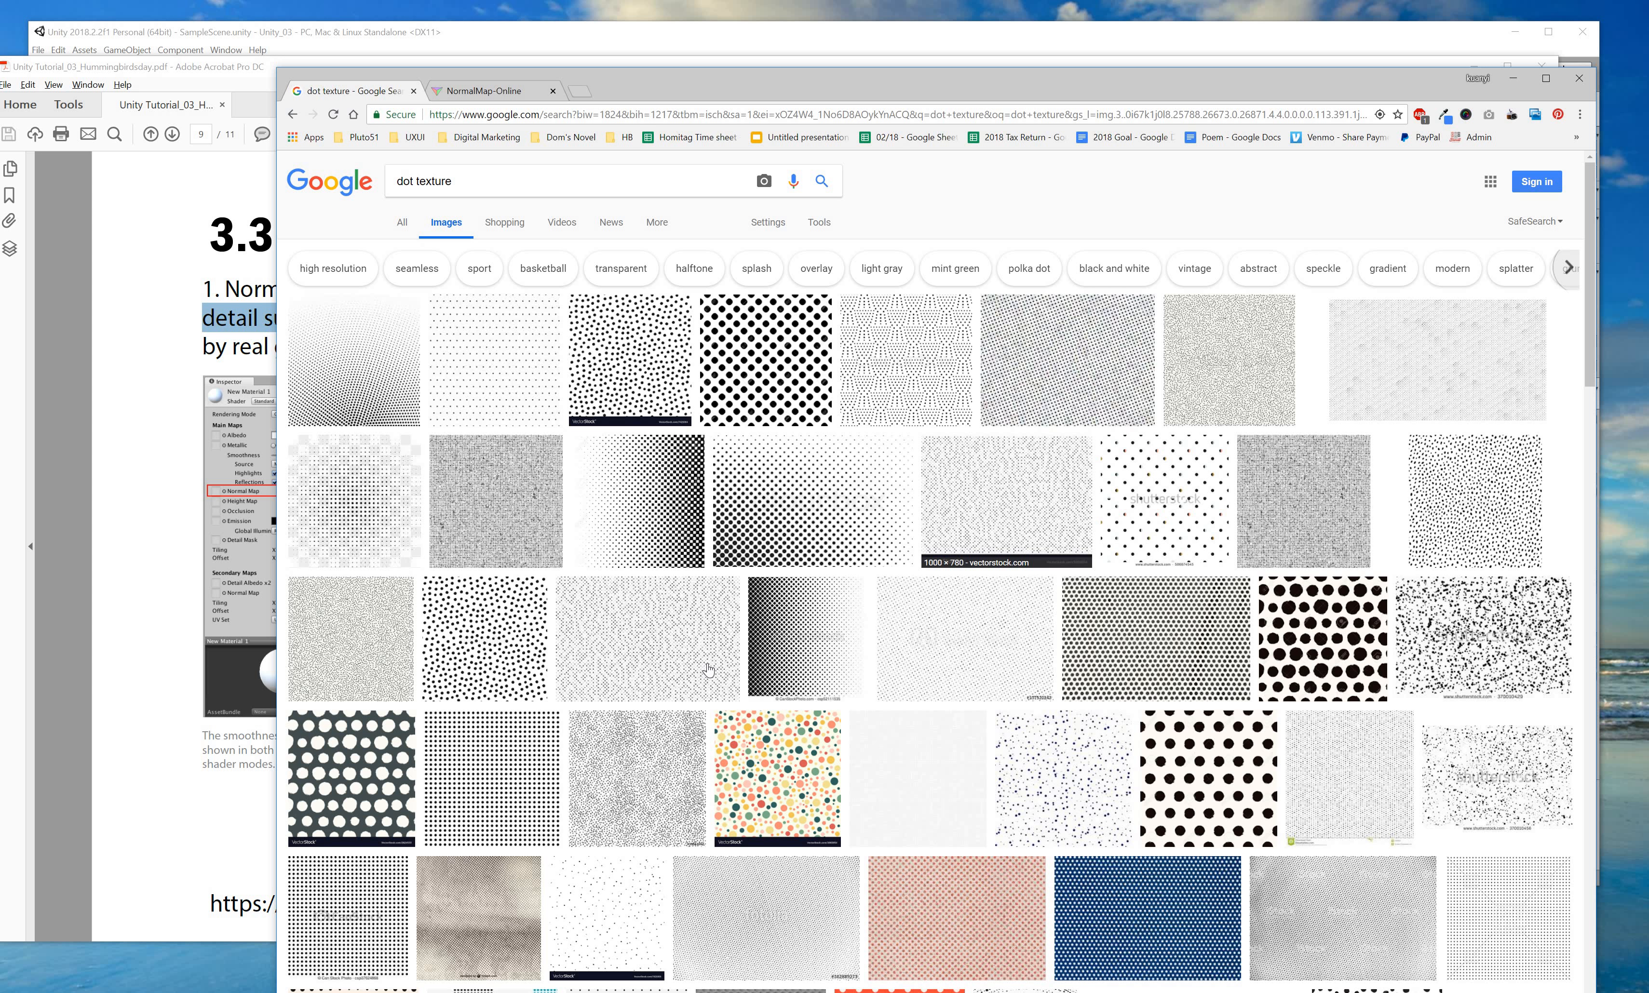
pyautogui.scroll(-2, 700, 660)
pyautogui.scroll(-3, 701, 652)
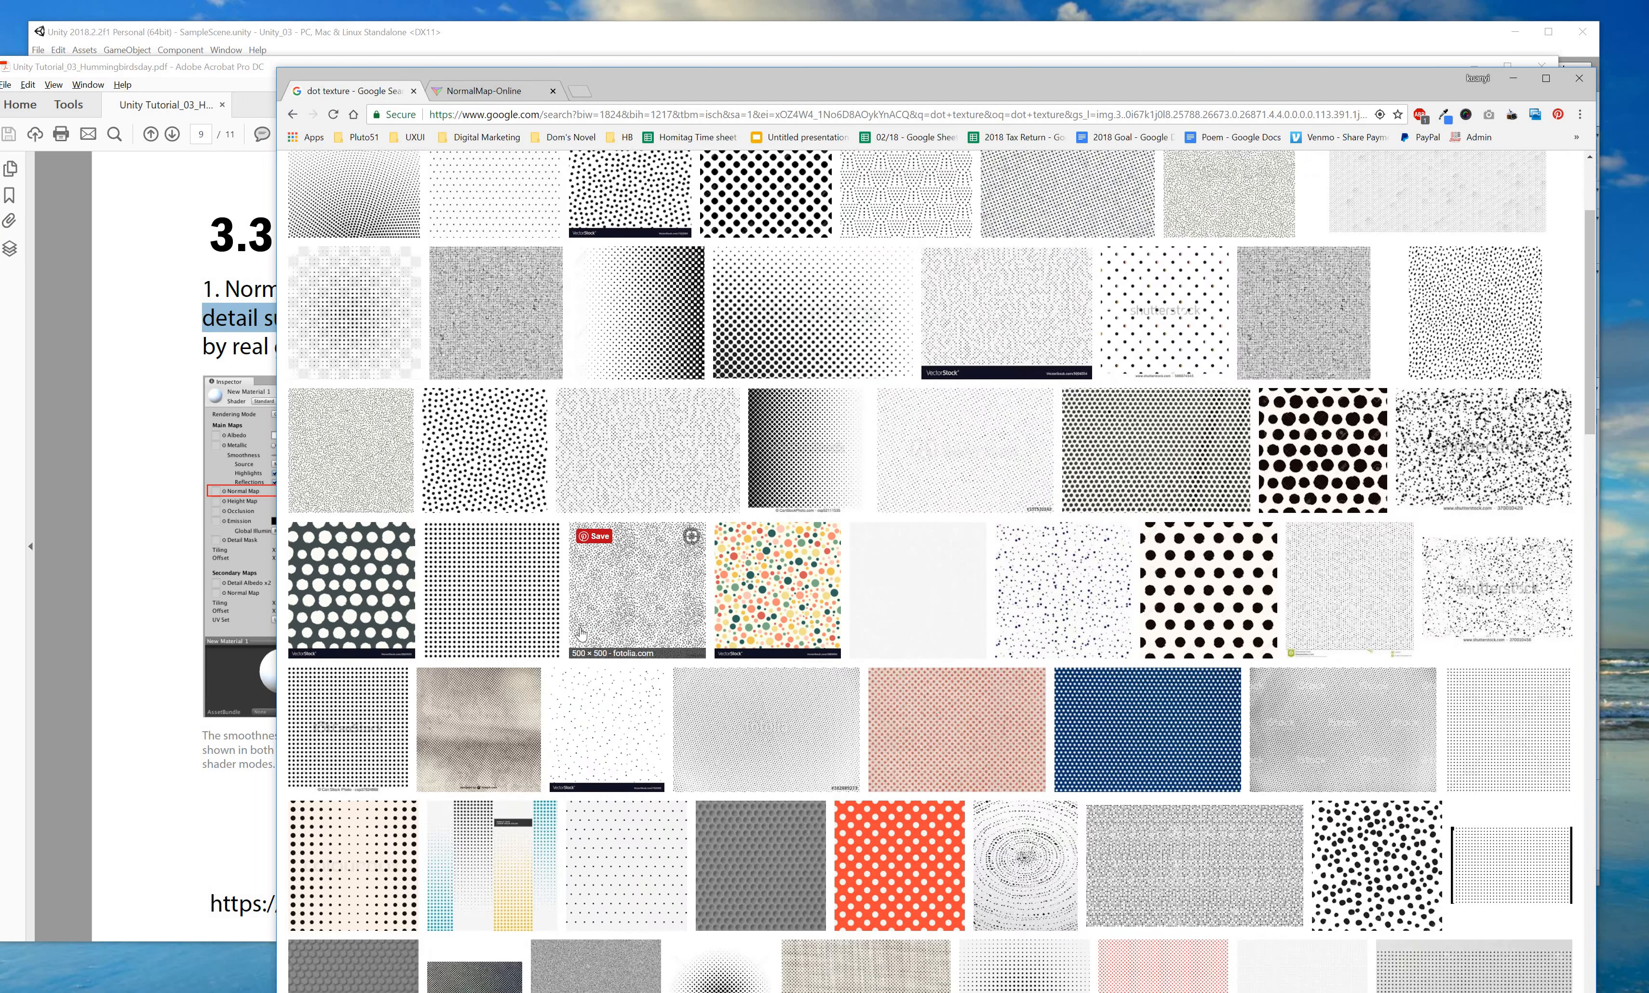
pyautogui.scroll(-6, 660, 687)
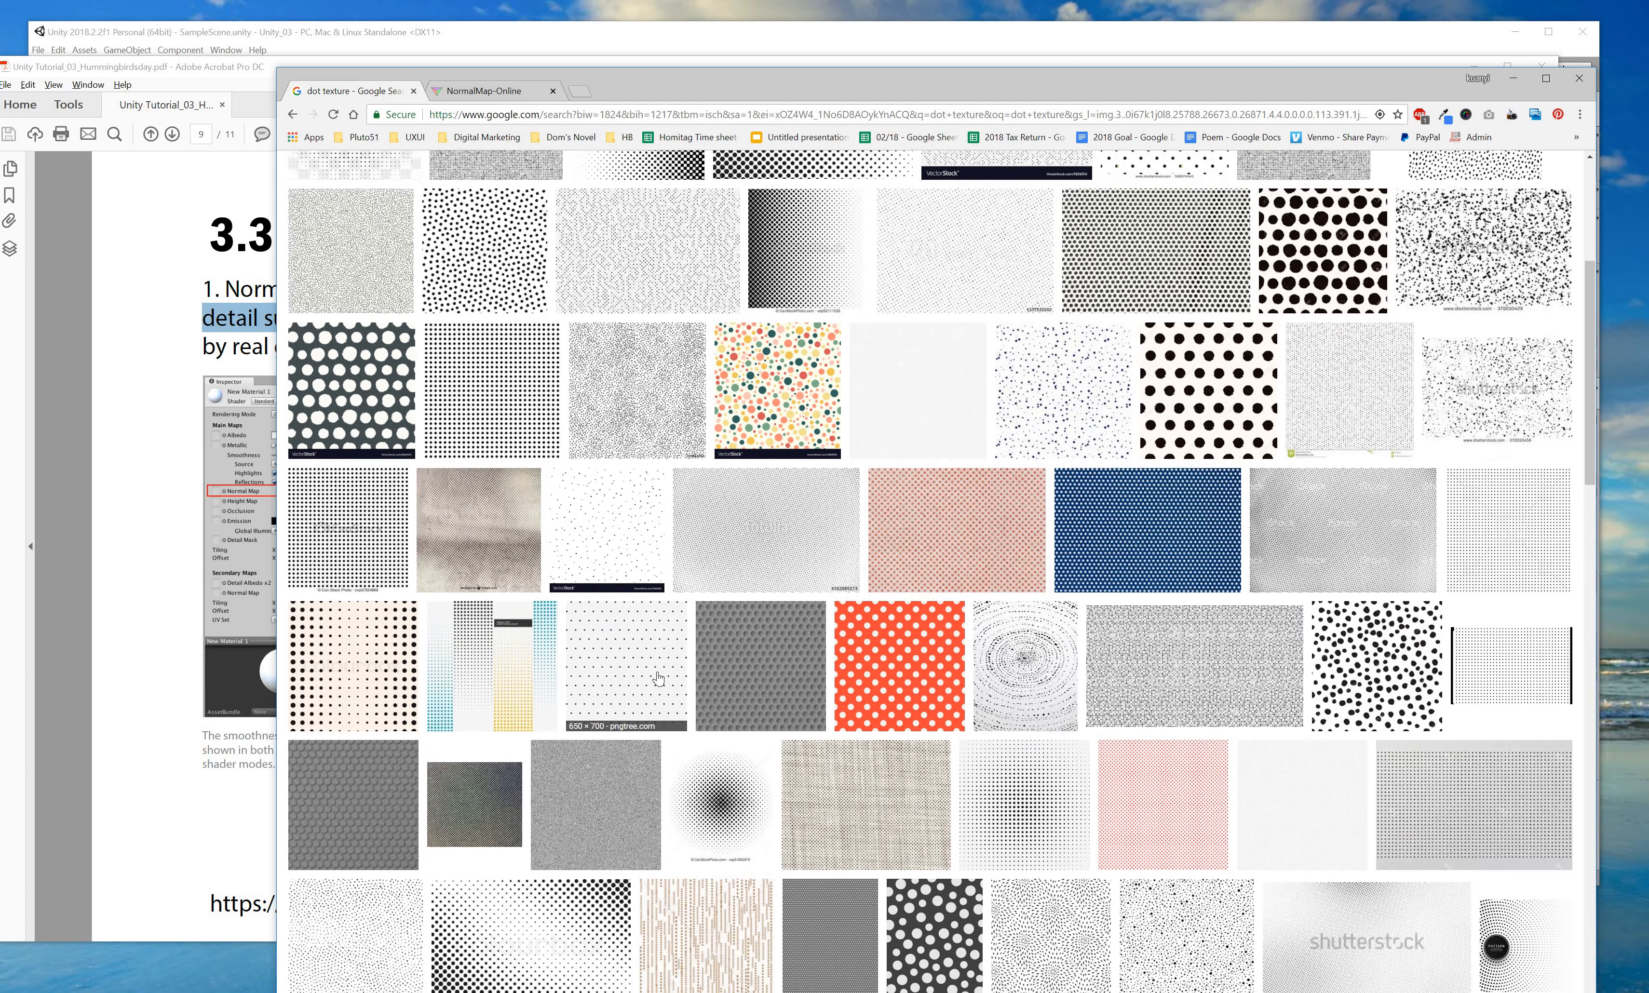
pyautogui.scroll(-2, 752, 648)
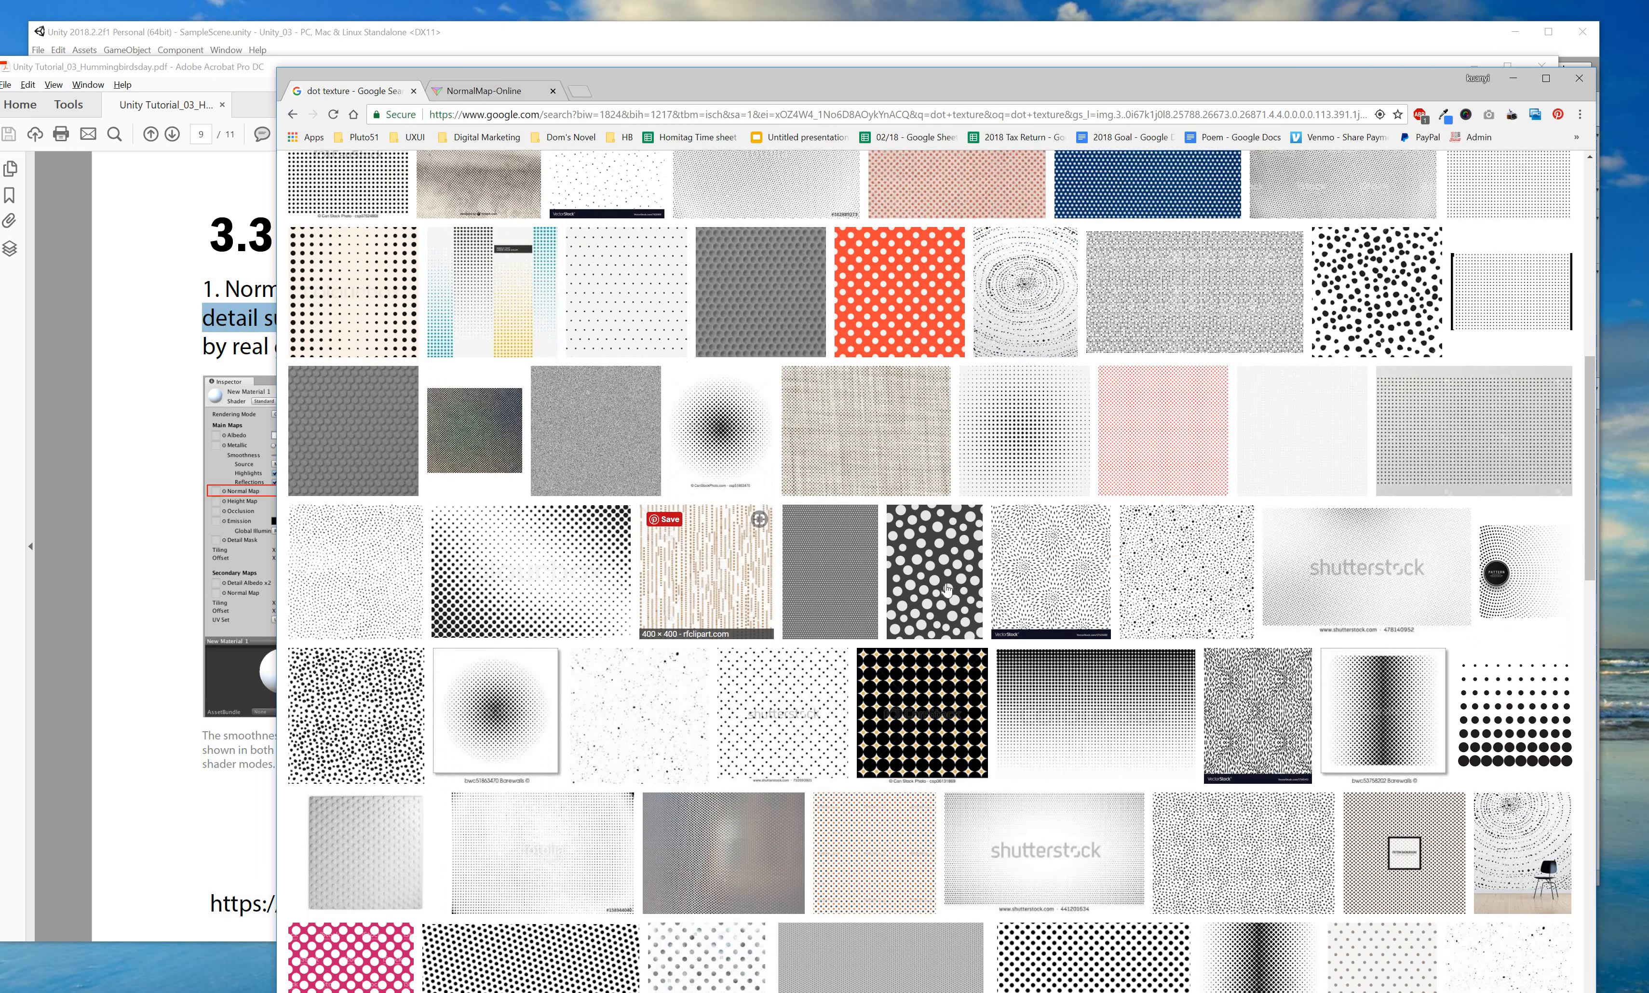
# Preview the grey polka-dot texture with white dots, then switch back to Unity.
pyautogui.click(939, 589)
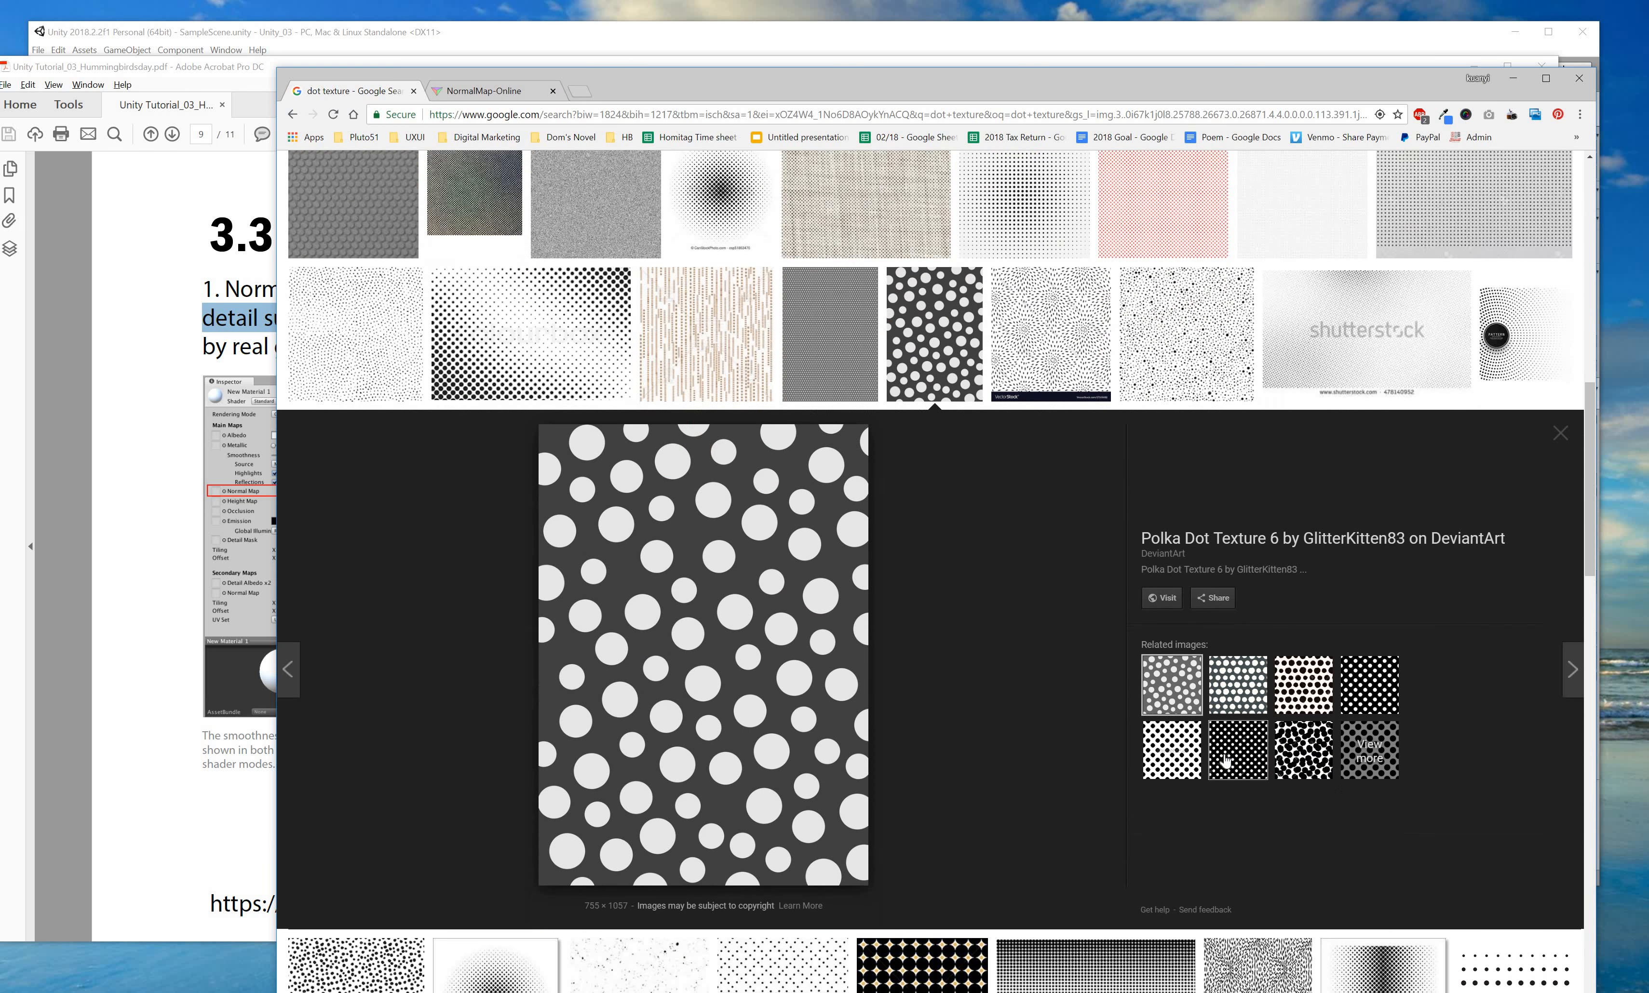
pyautogui.click(1192, 743)
pyautogui.click(1171, 700)
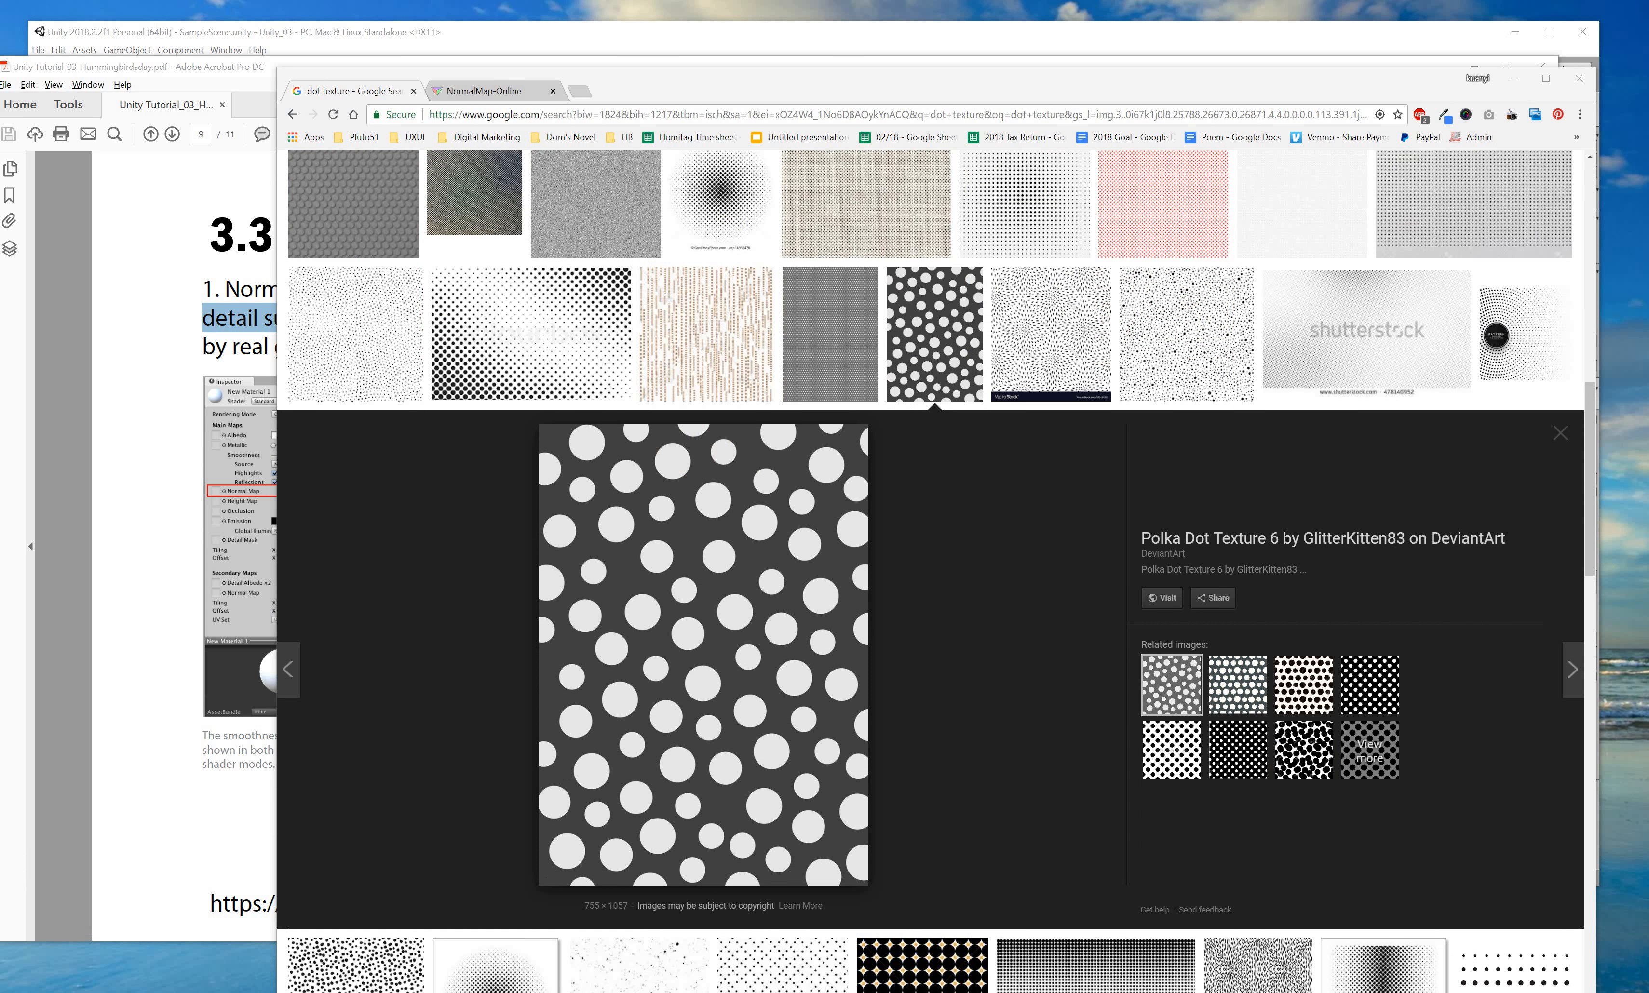
pyautogui.hotkey('alt', 'Tab')
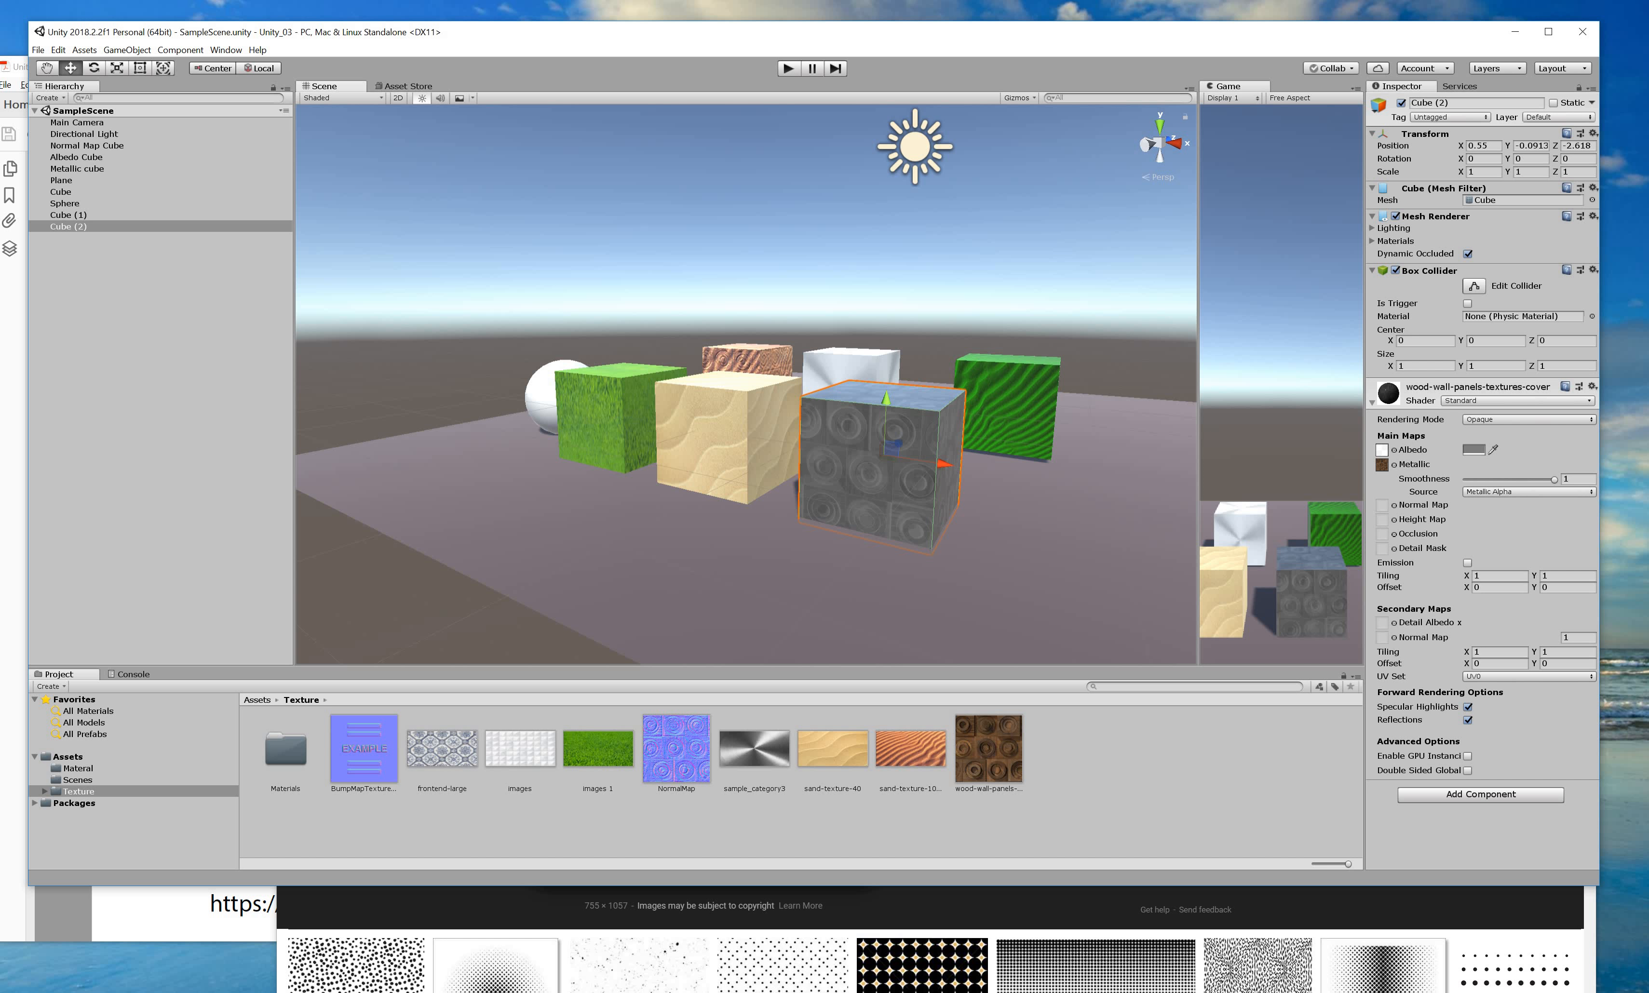
# Import the polka-dot image from Chrome into the Project's Texture folder.
pyautogui.hotkey('alt', 'Tab')
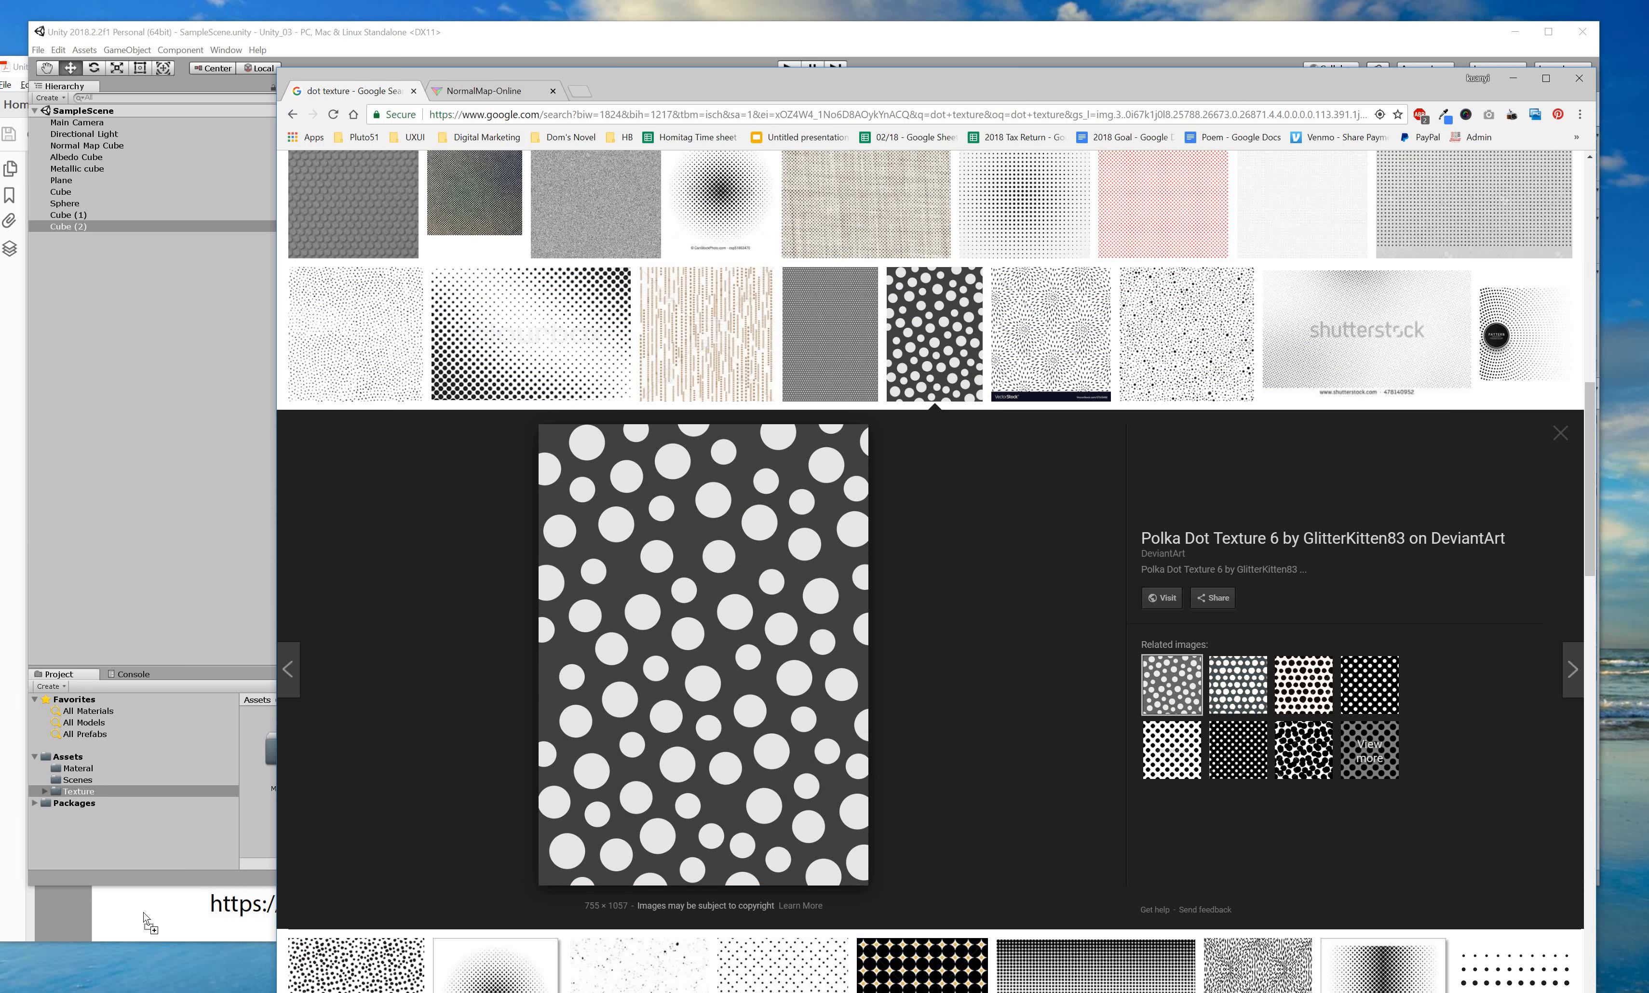
pyautogui.moveTo(702, 646); pyautogui.dragTo(209, 776)
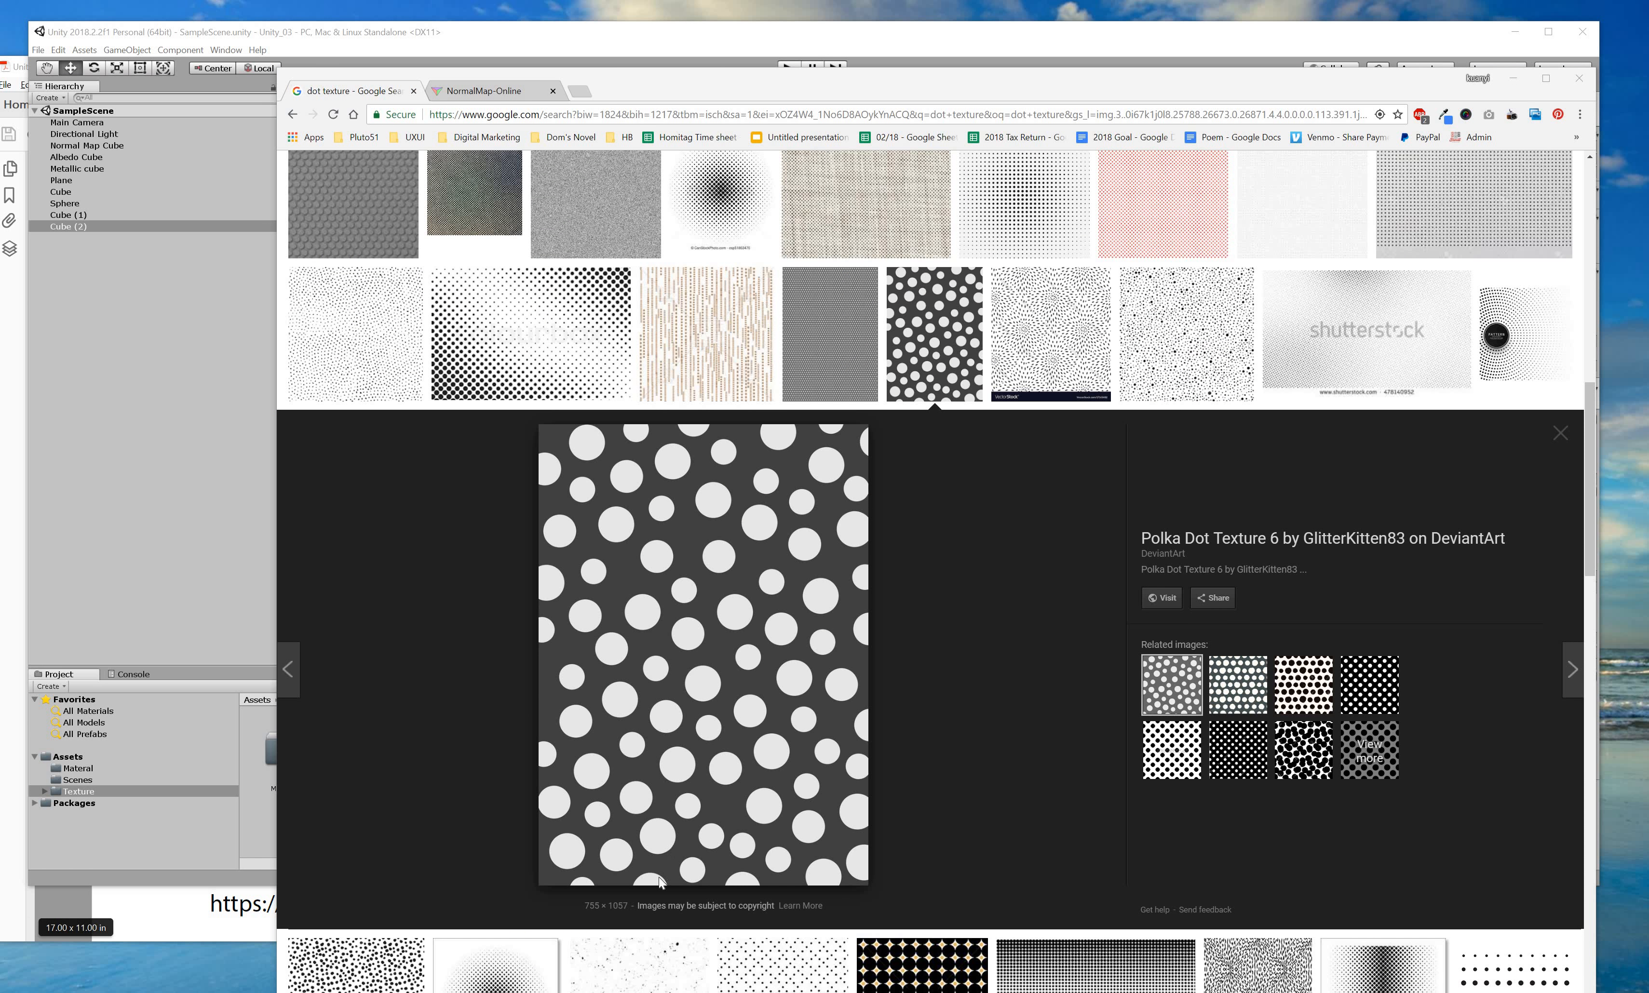
pyautogui.moveTo(737, 81); pyautogui.dragTo(743, 875)
pyautogui.moveTo(935, 718); pyautogui.dragTo(937, 720)
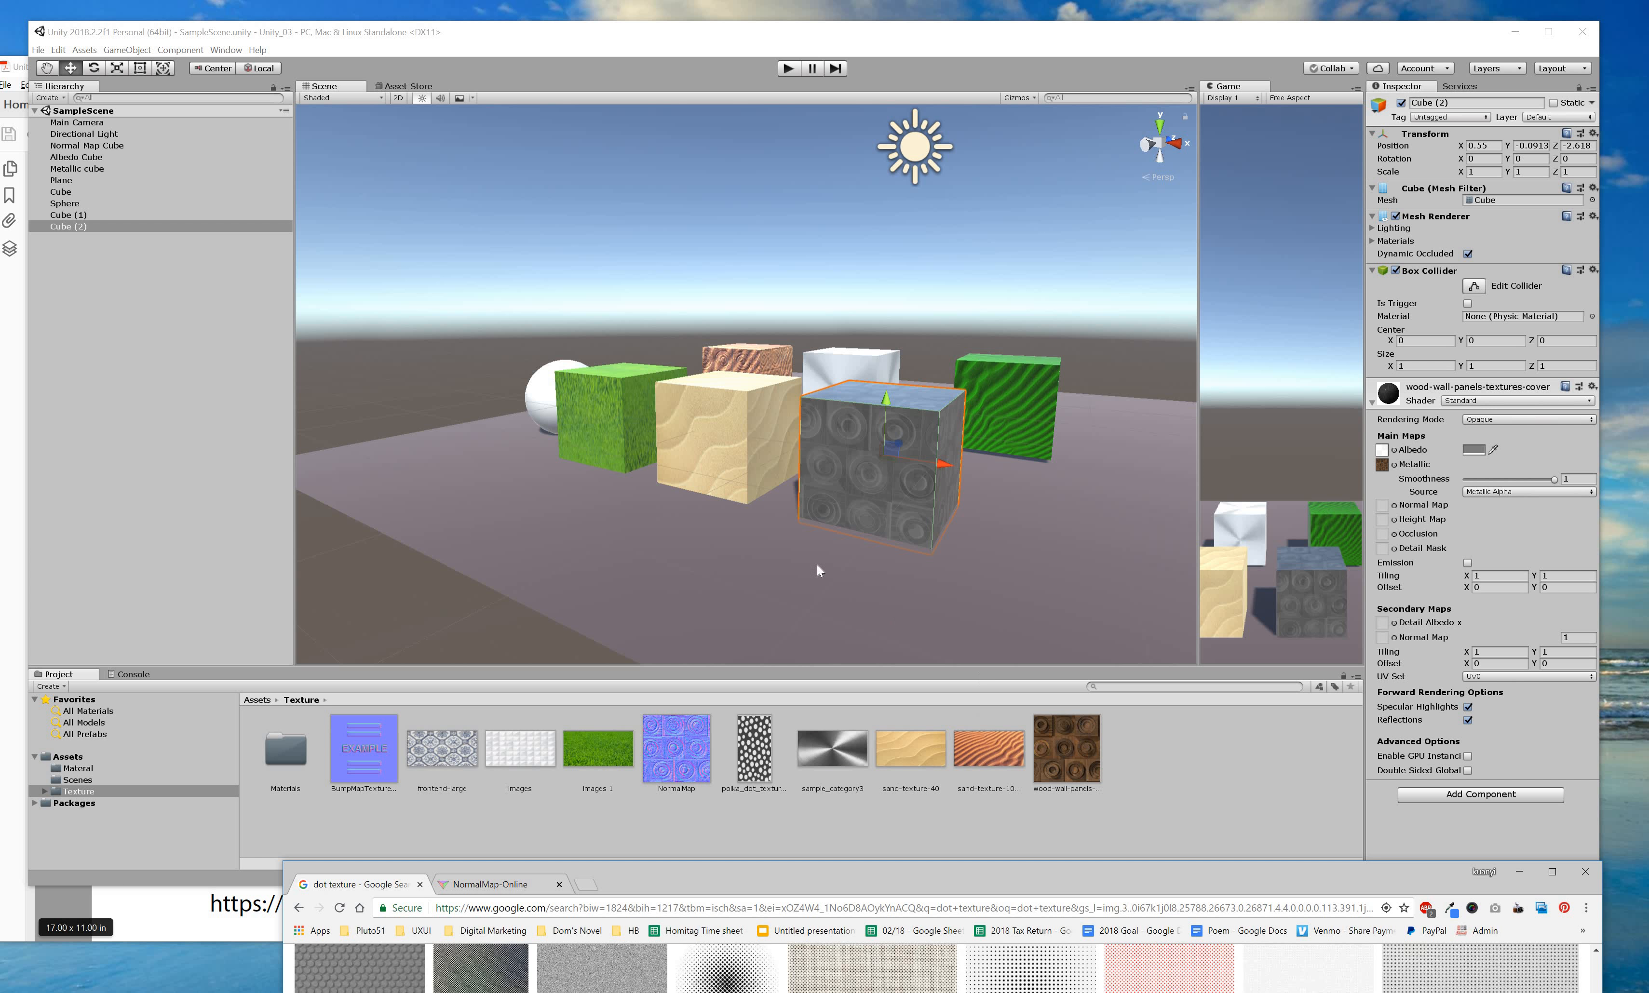
# Add a new cube, Cube (3), and move it to the front of the scene.
pyautogui.click(774, 549)
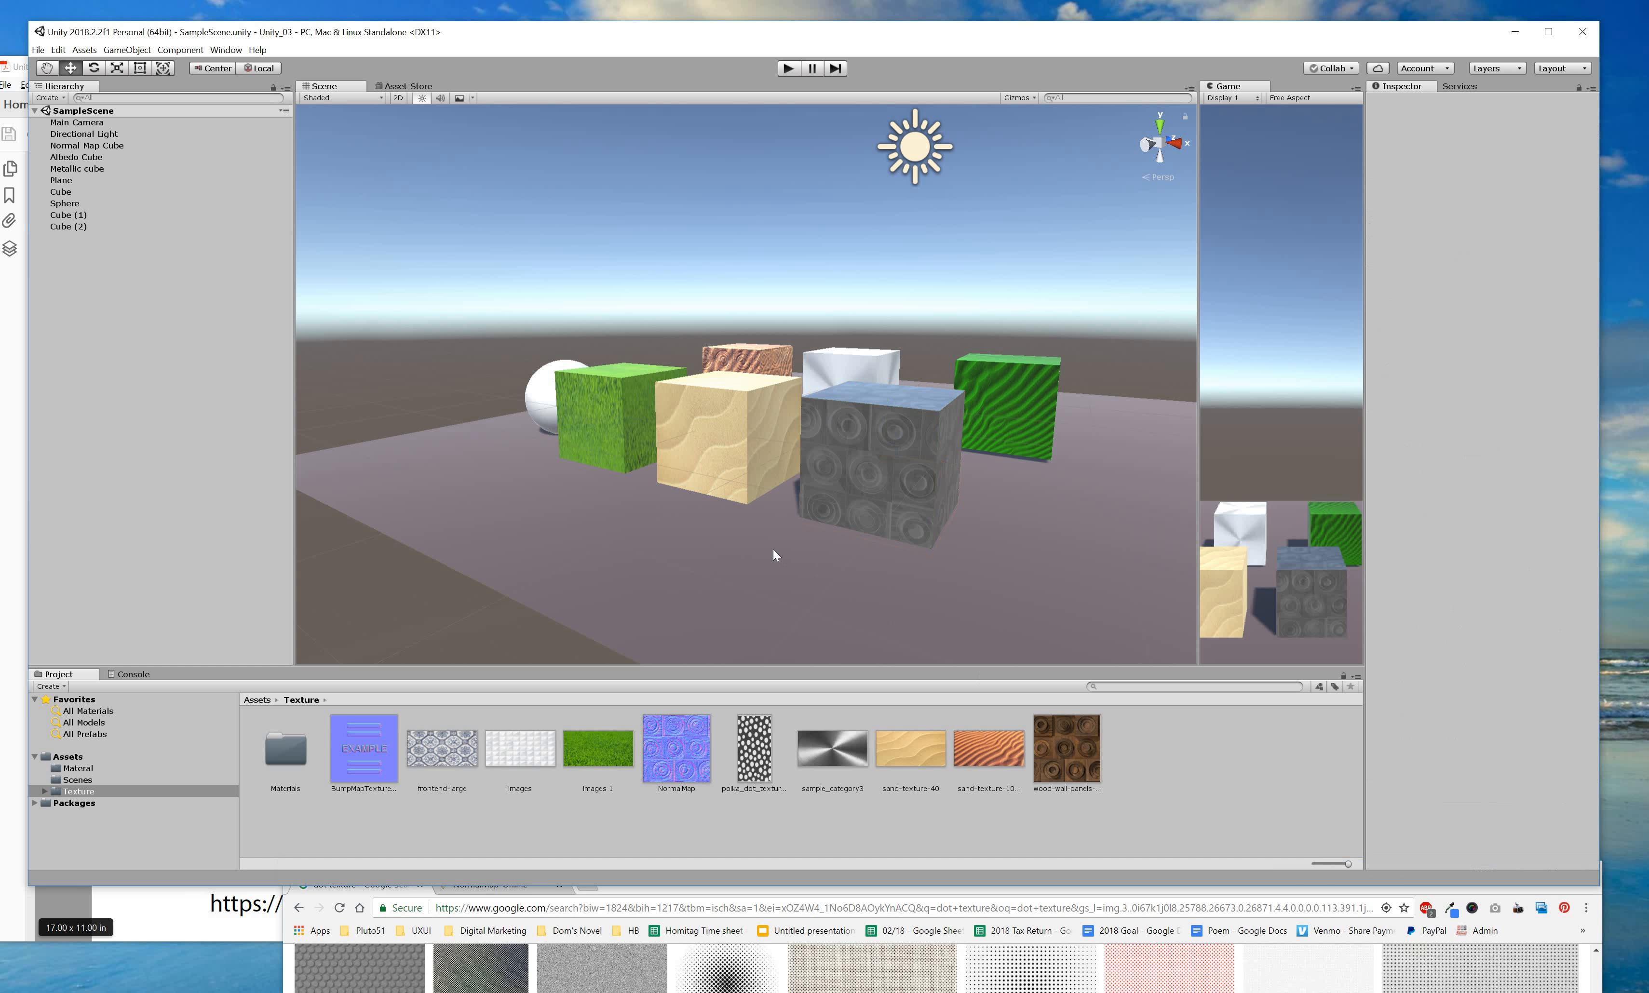
pyautogui.rightClick(62, 322)
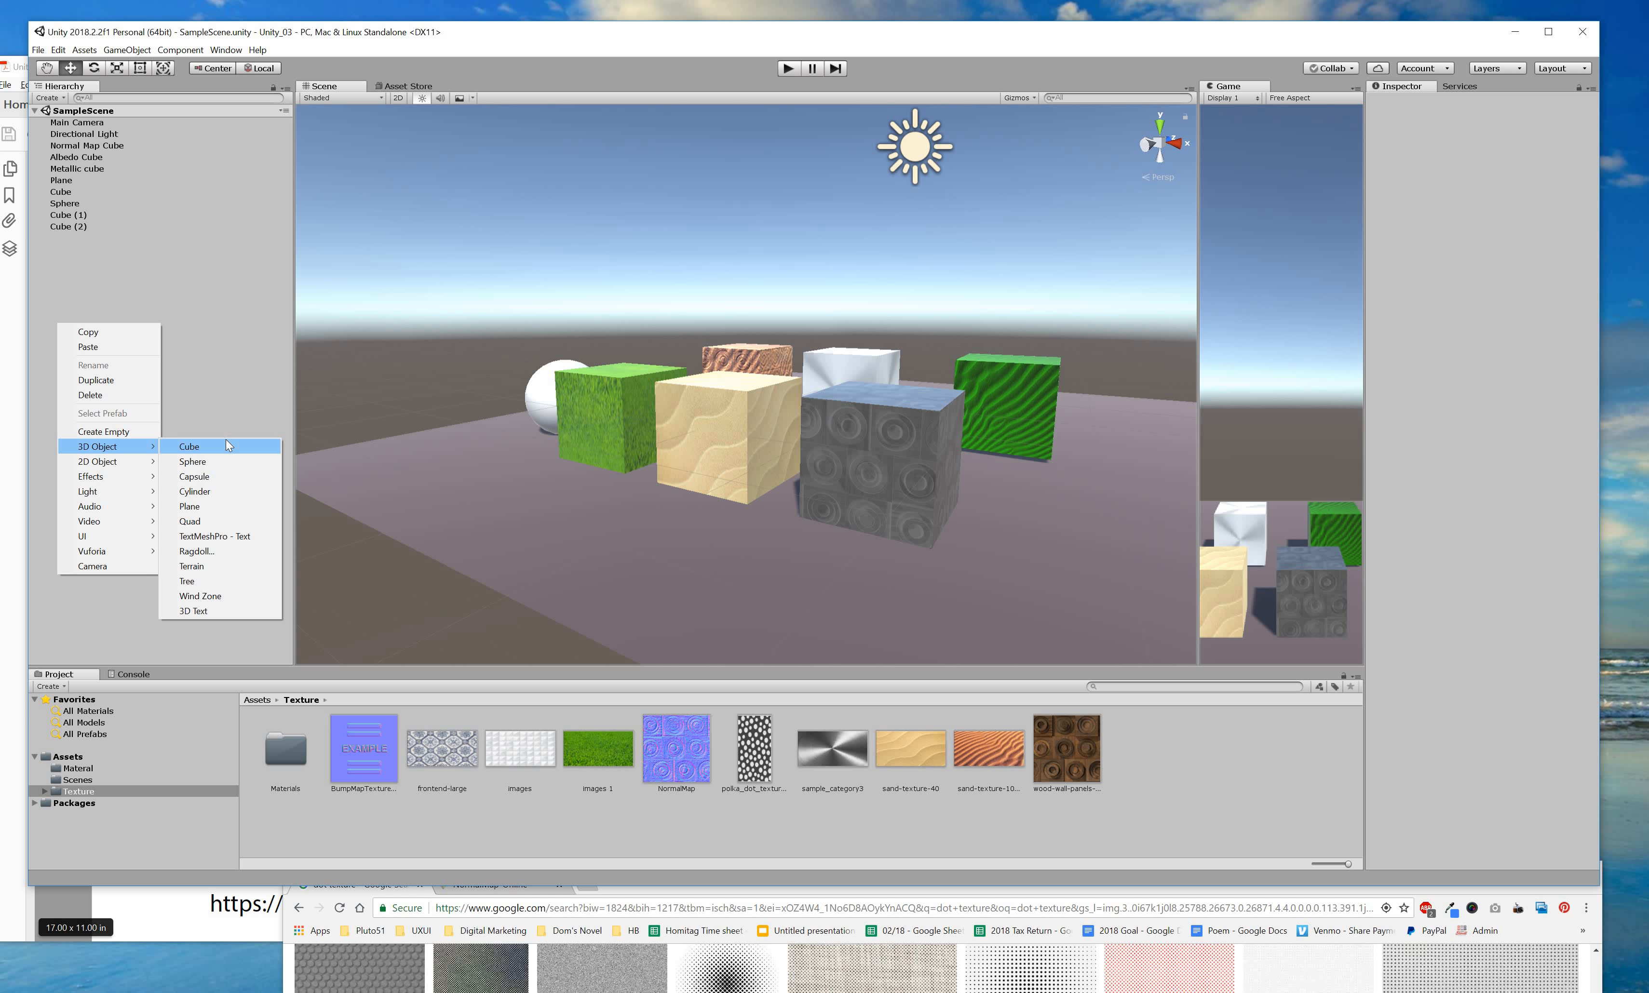
pyautogui.click(226, 442)
pyautogui.moveTo(771, 379); pyautogui.dragTo(660, 488)
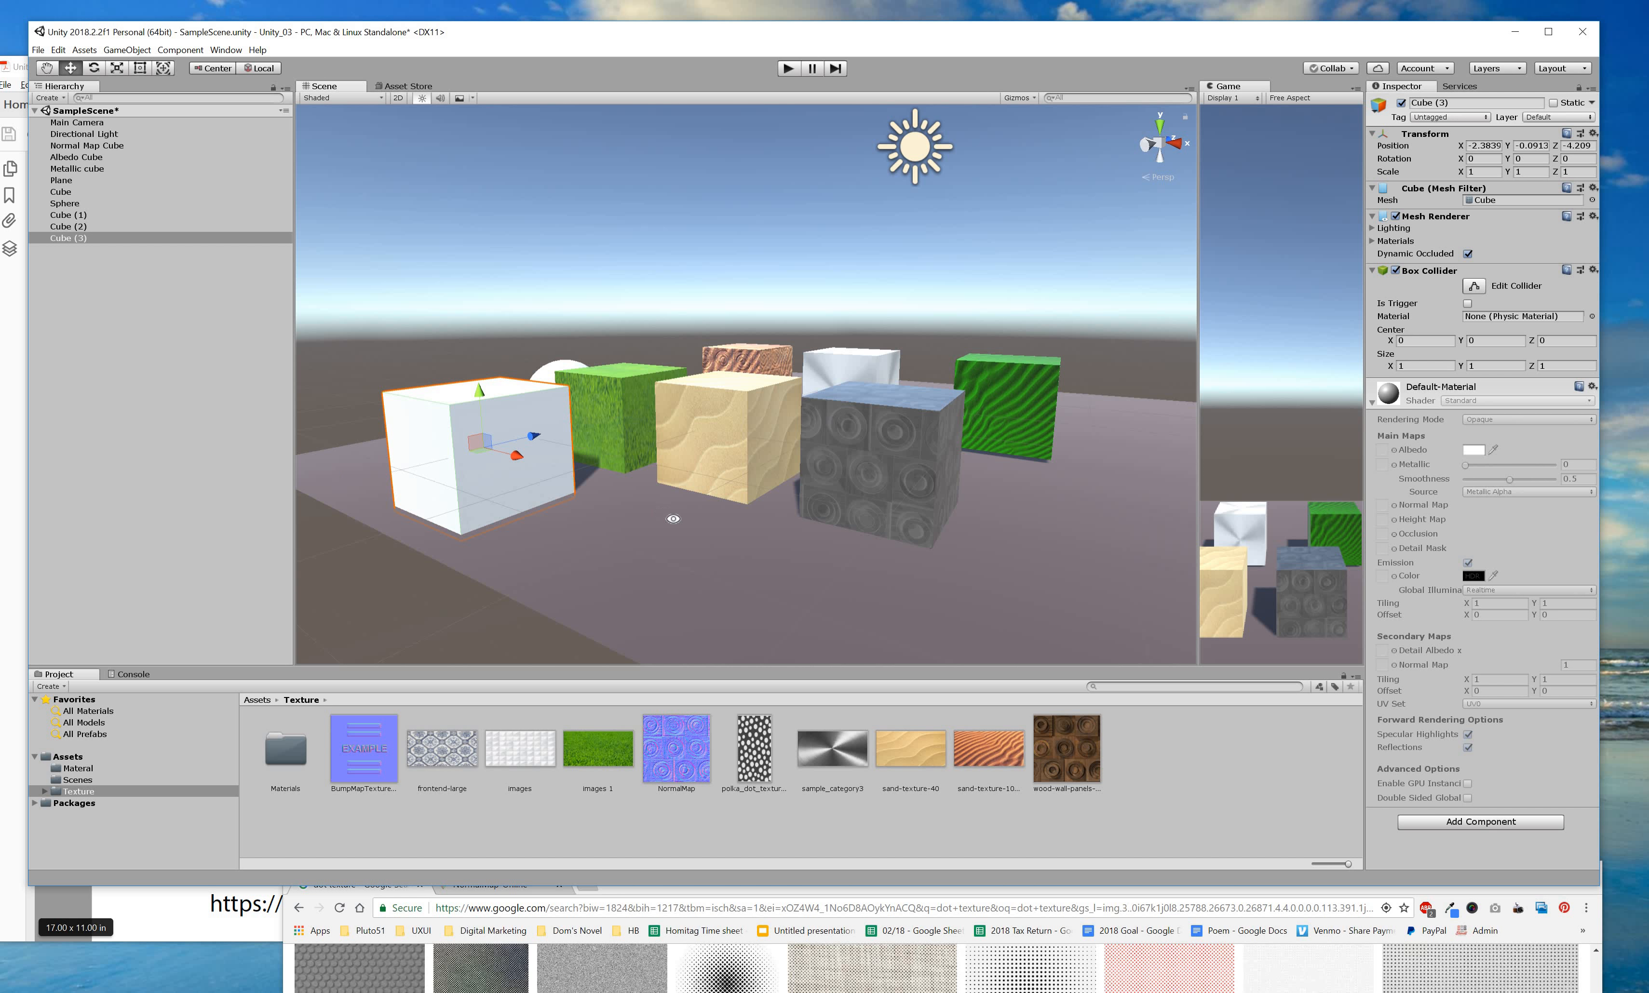
pyautogui.keyDown('alt'); pyautogui.moveTo(773, 542); pyautogui.dragTo(991, 576); pyautogui.keyUp('alt')
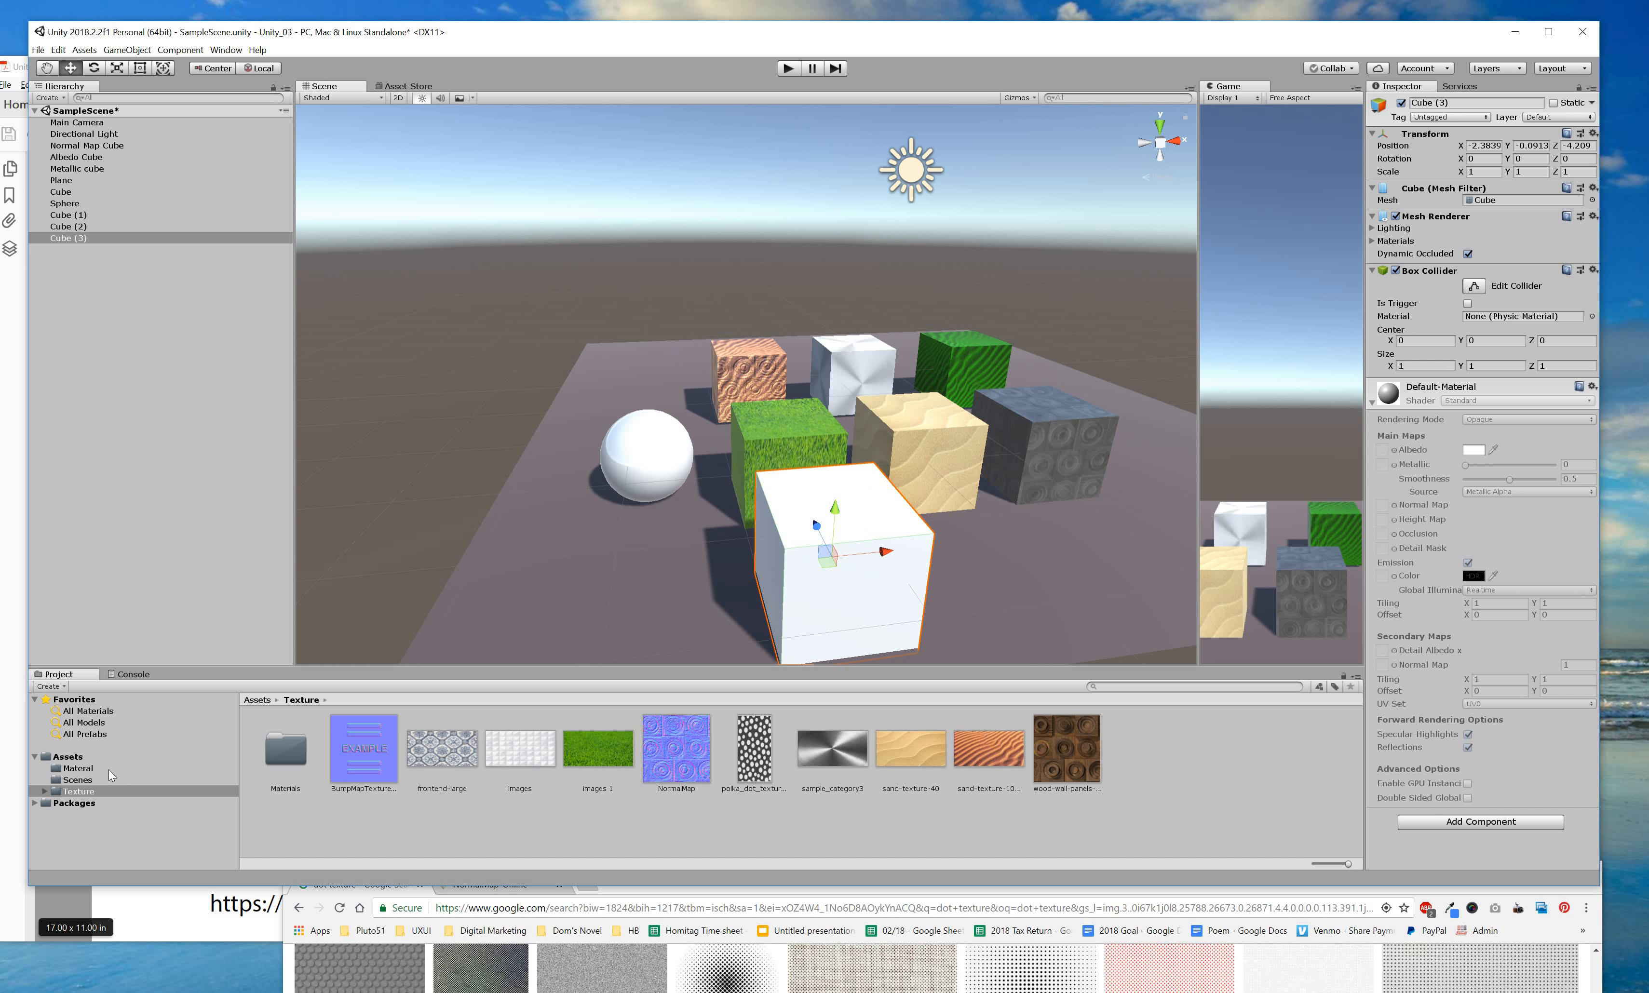
pyautogui.click(200, 768)
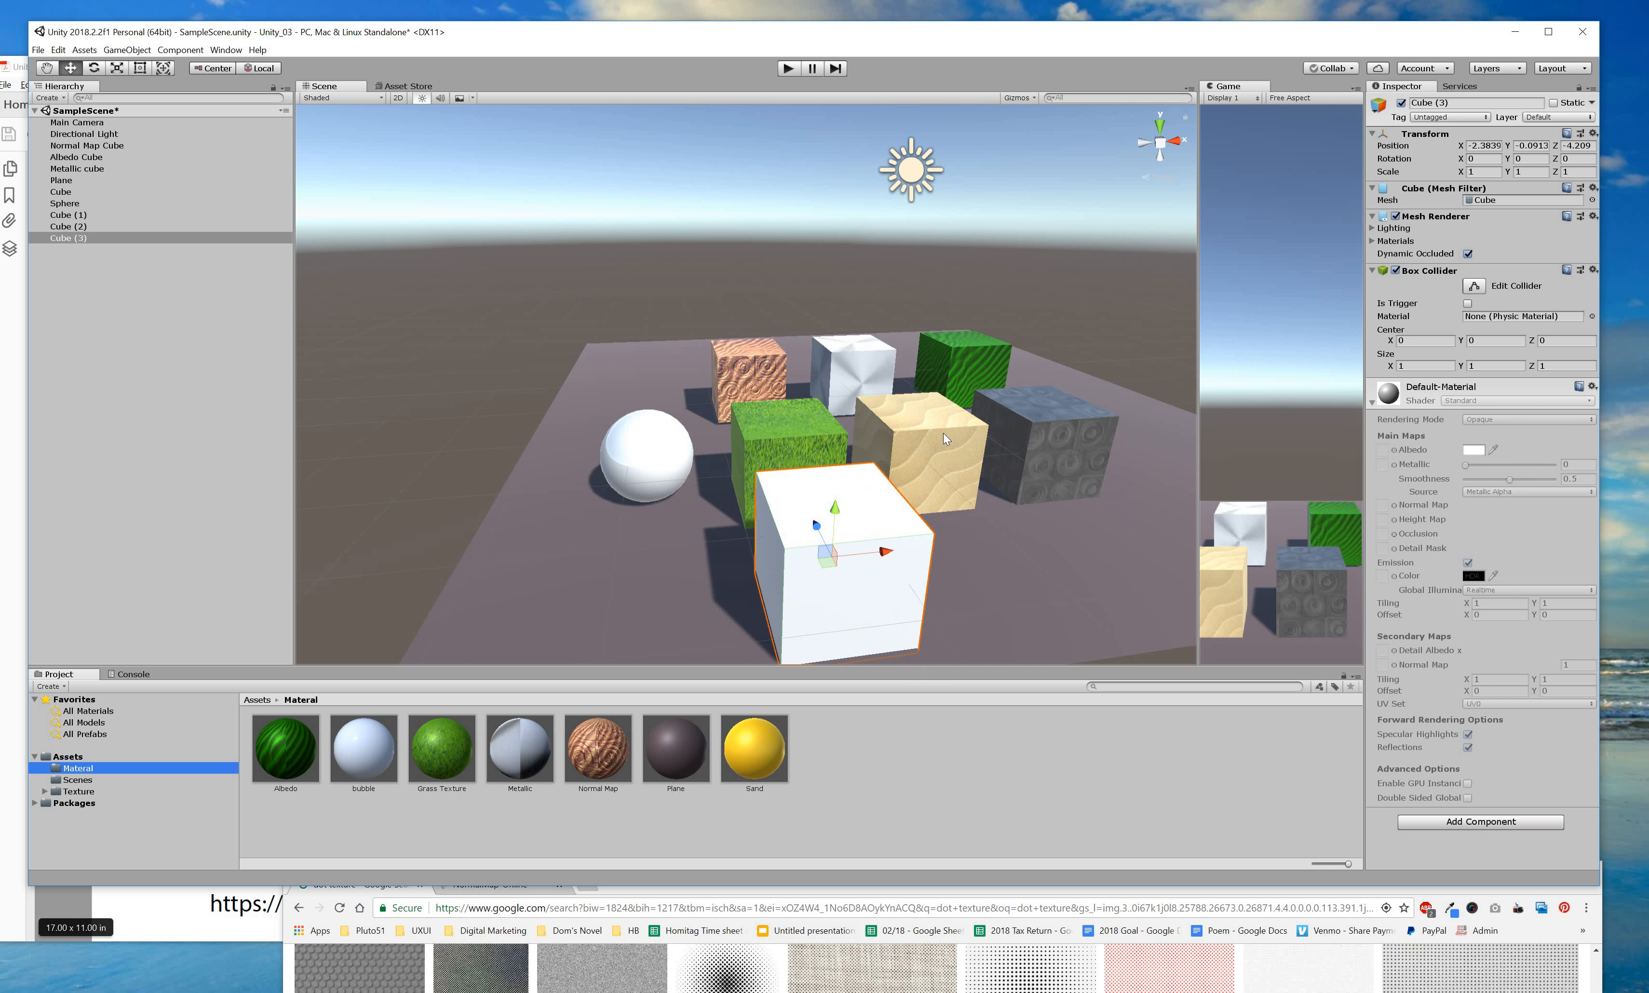
# Create a Standard material named 'Dot' in the Material folder.
pyautogui.rightClick(892, 783)
pyautogui.moveTo(944, 474)
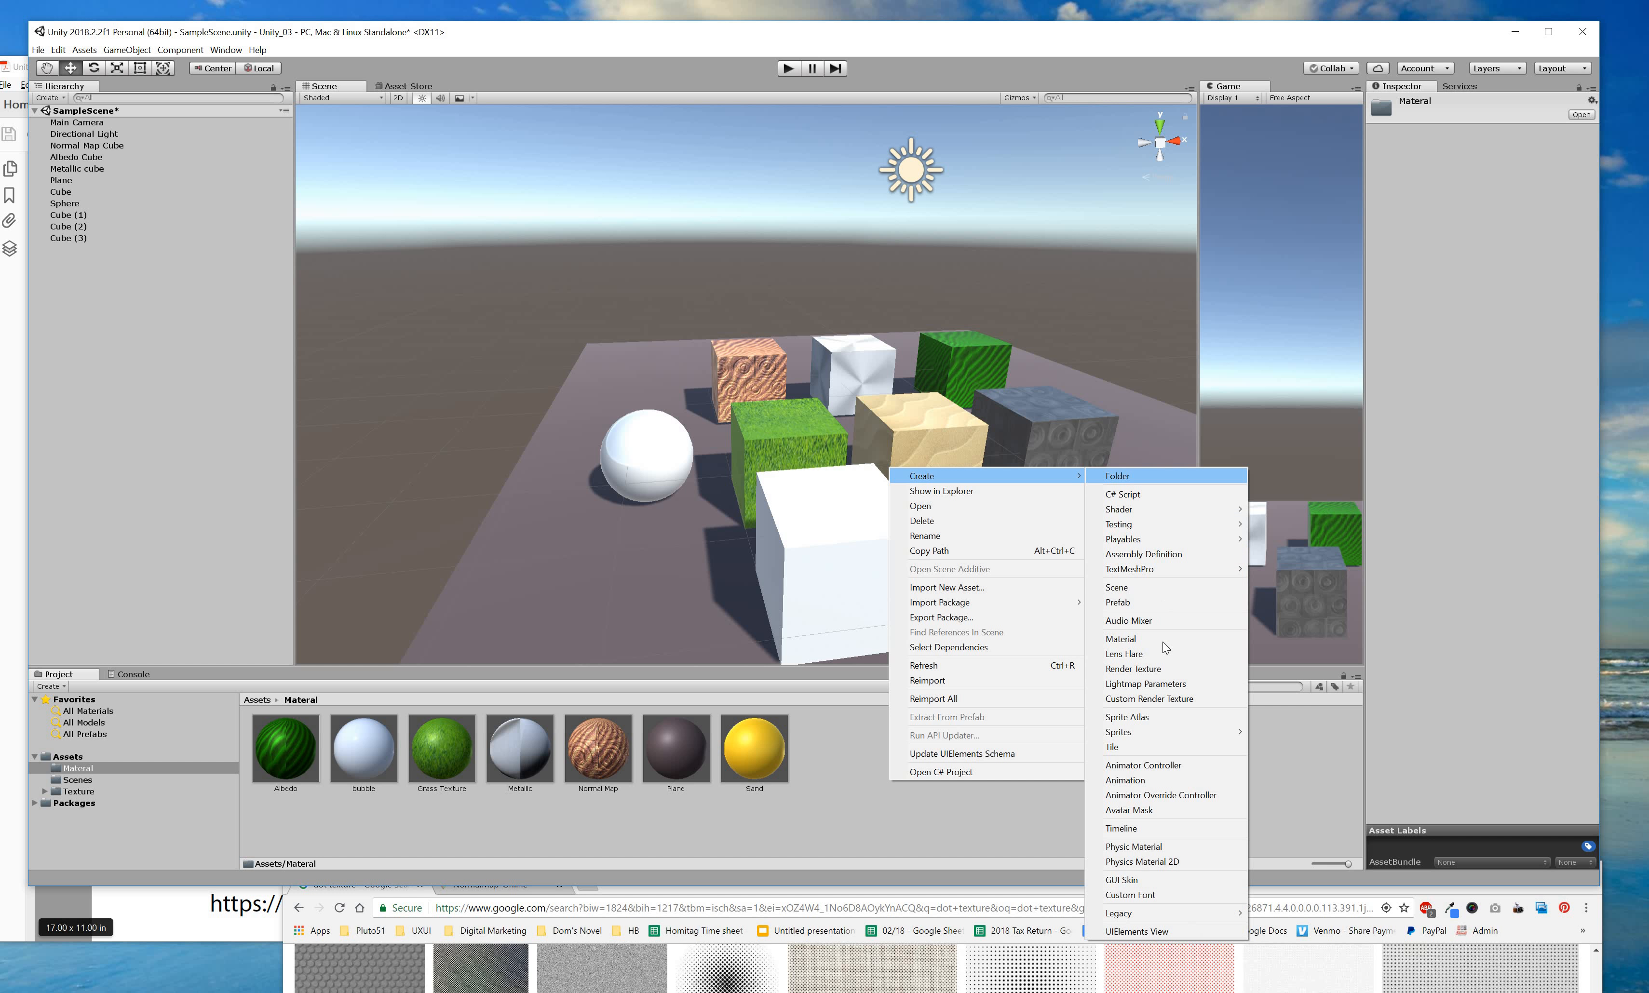
pyautogui.click(1162, 641)
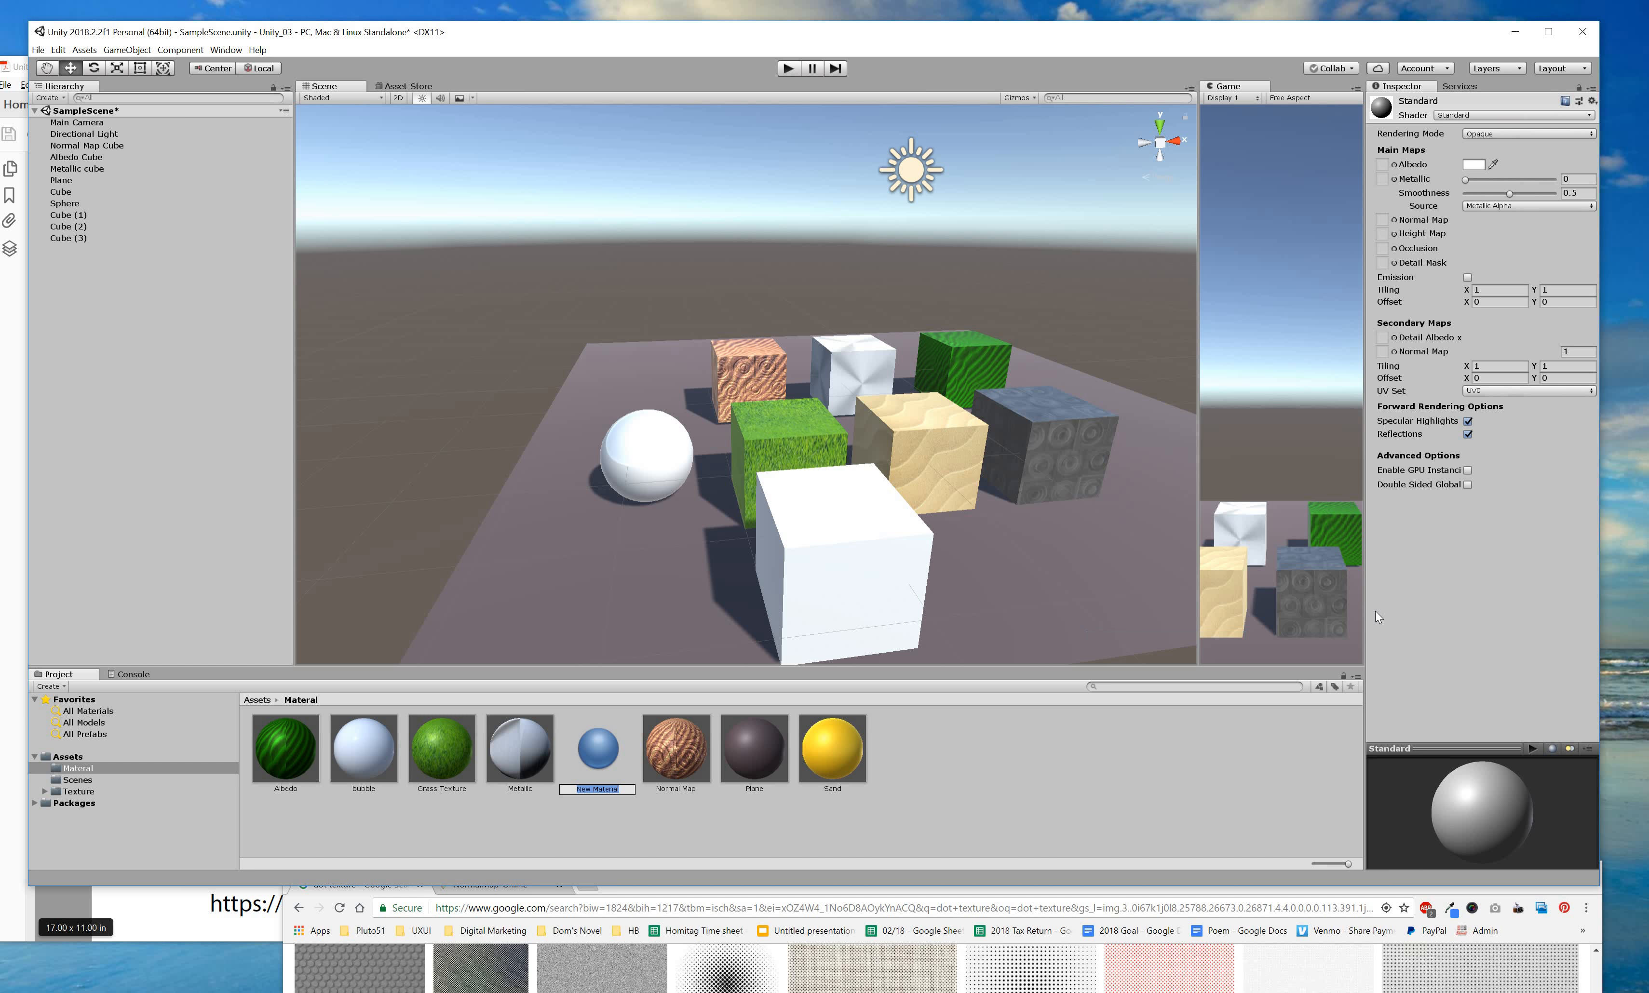
pyautogui.write('Dot')
pyautogui.press('Return')
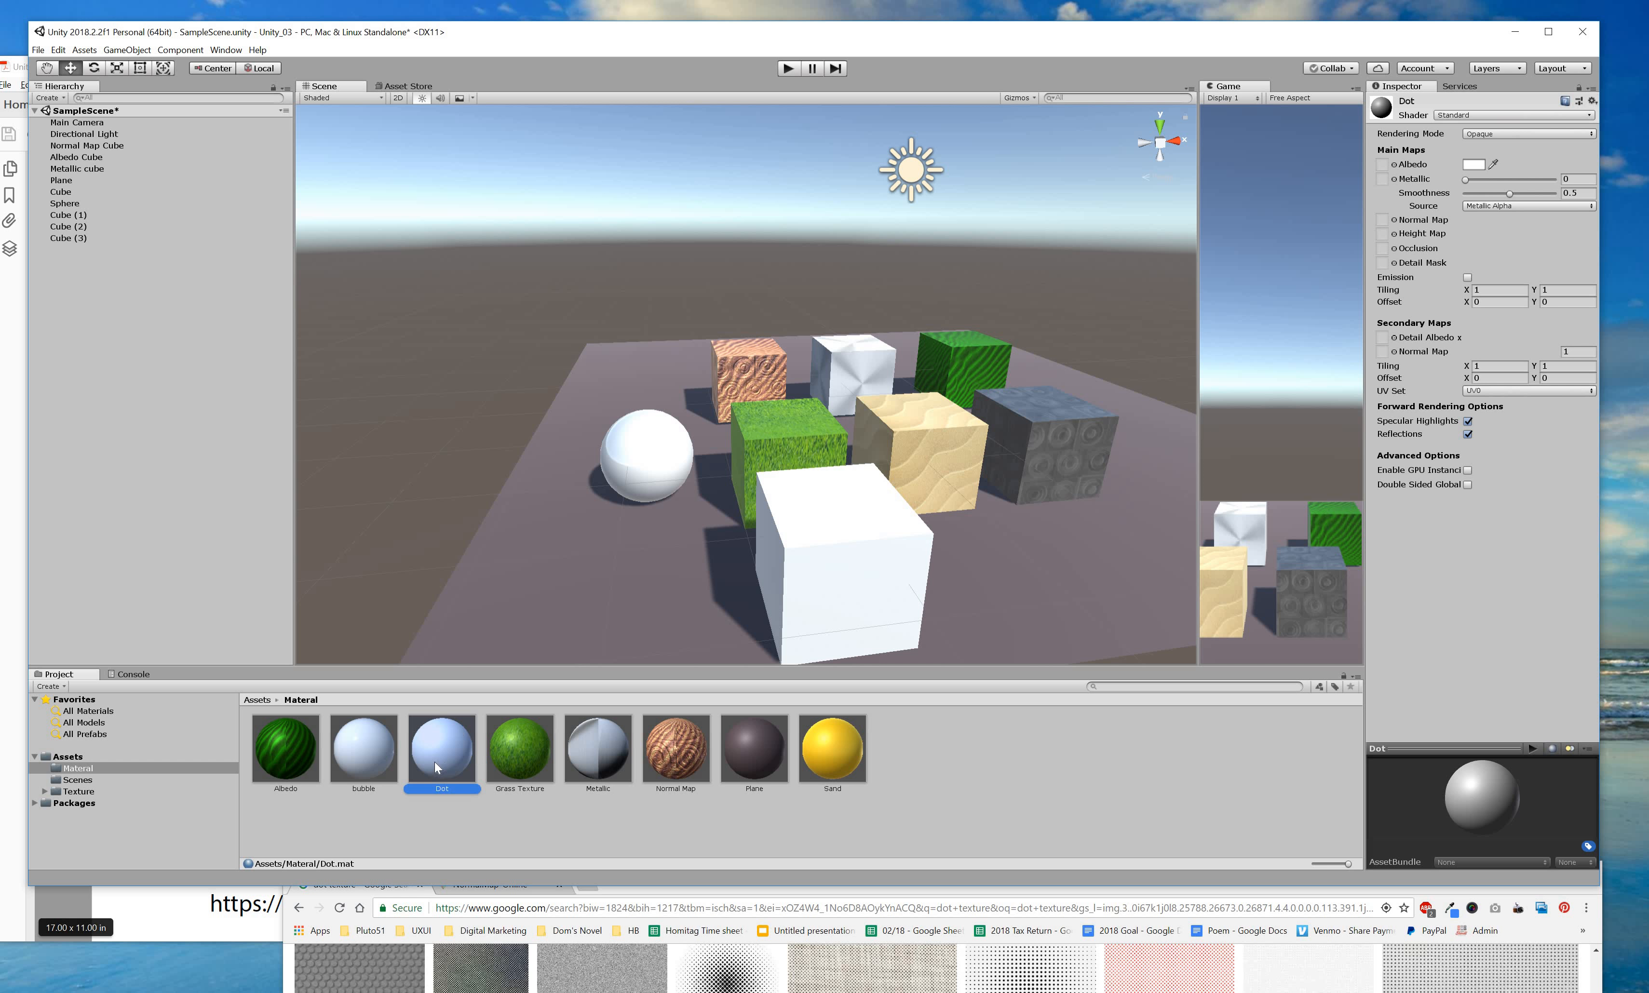
# Apply Dot to the new cube and put the polka-dot texture into its albedo.
pyautogui.moveTo(807, 548); pyautogui.dragTo(807, 547)
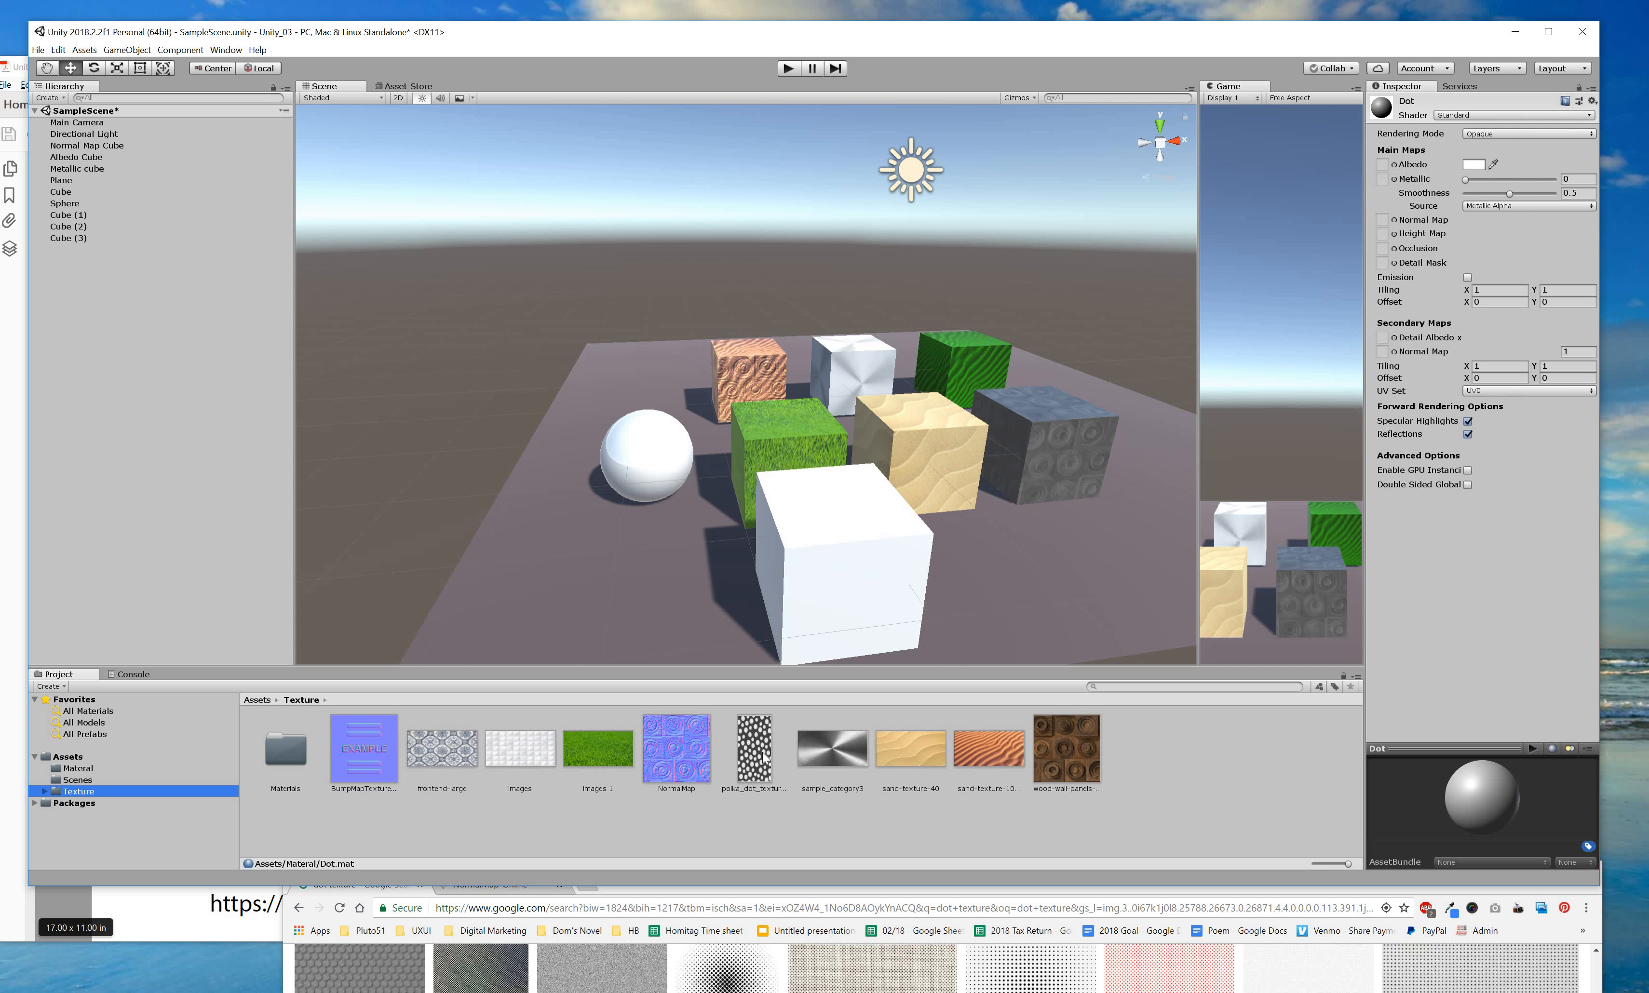
pyautogui.moveTo(754, 748); pyautogui.dragTo(837, 598)
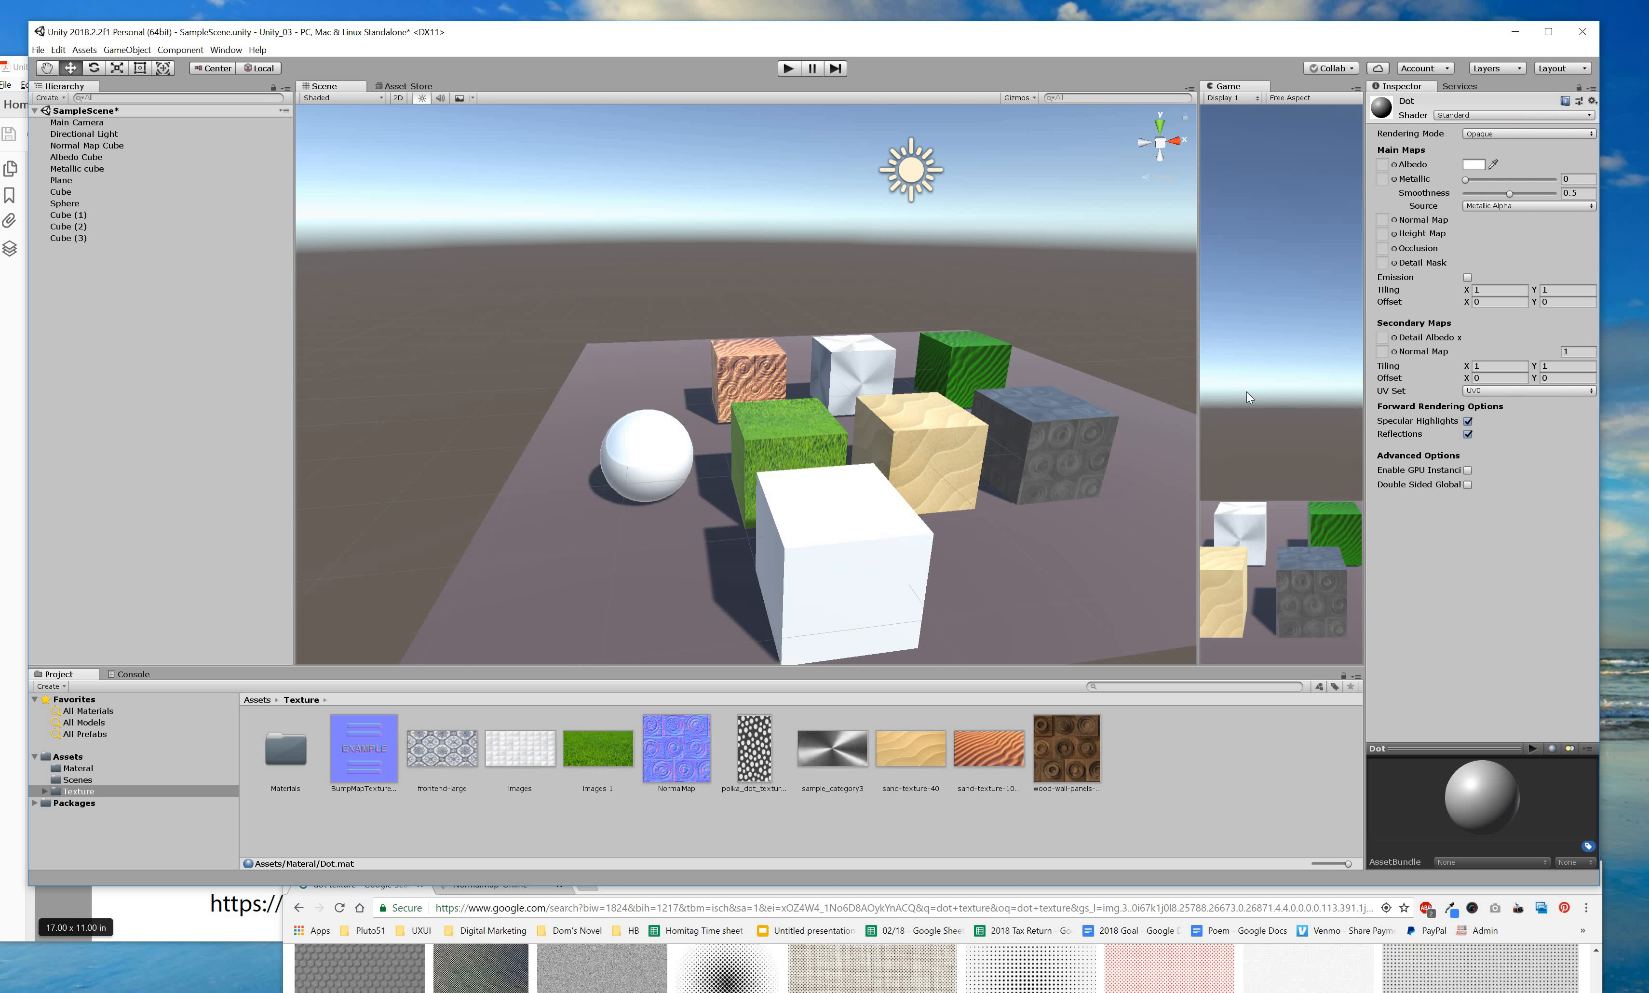
pyautogui.moveTo(754, 749); pyautogui.dragTo(1382, 165)
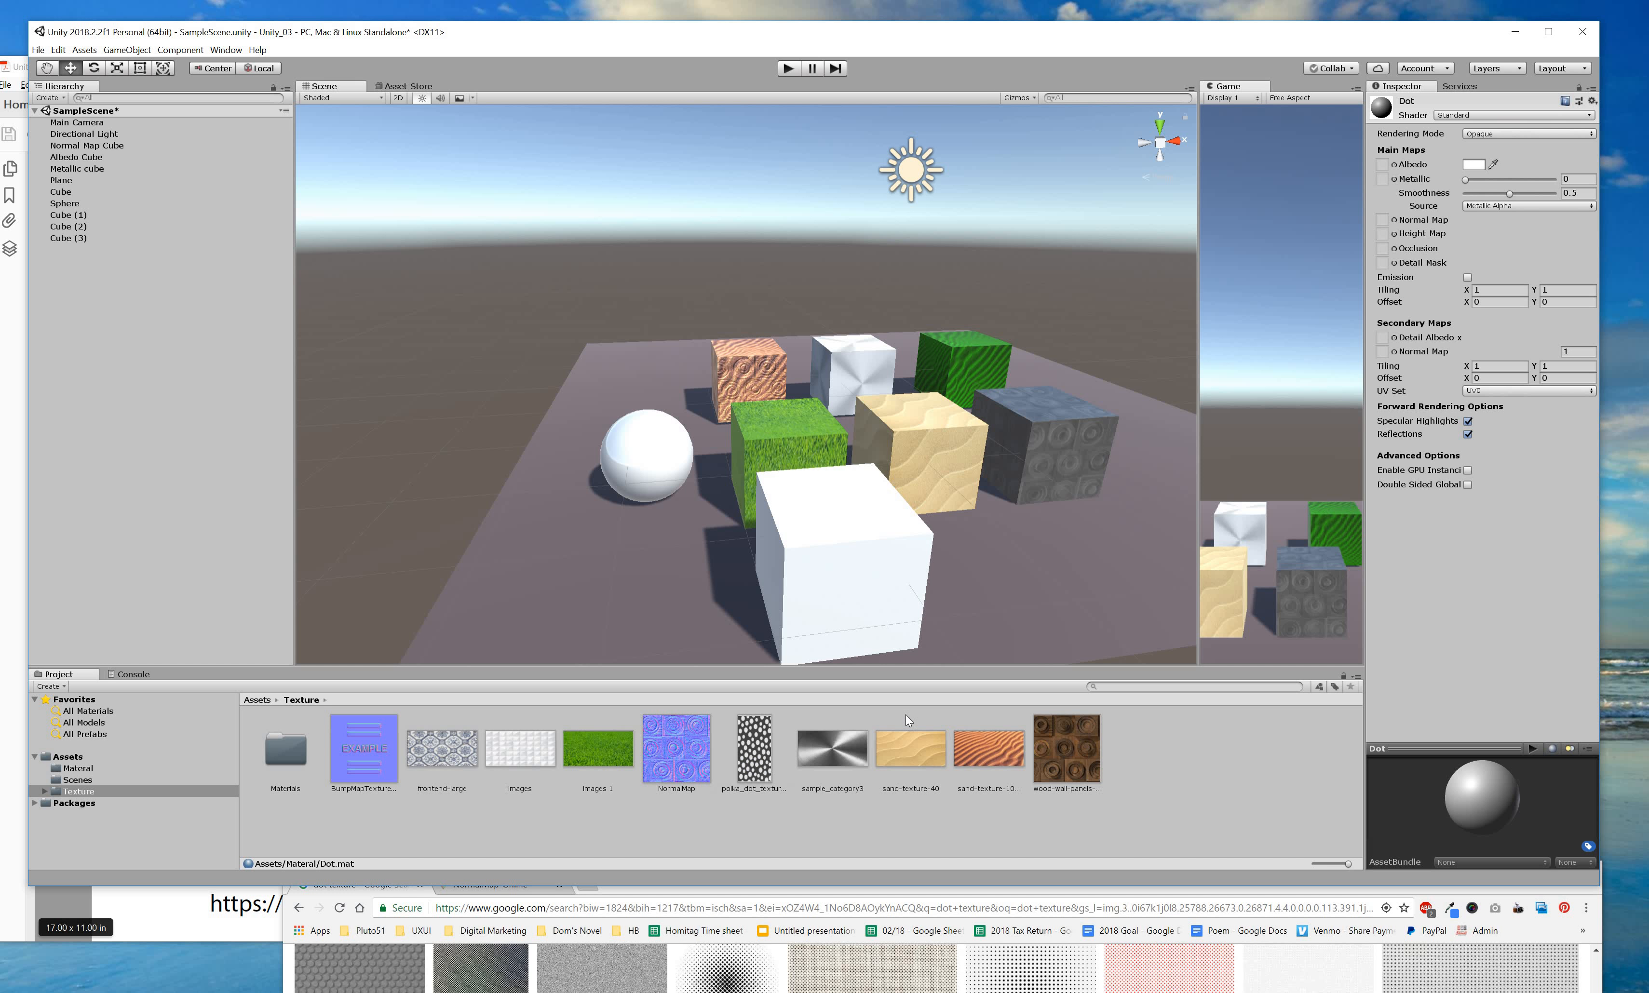
pyautogui.click(755, 763)
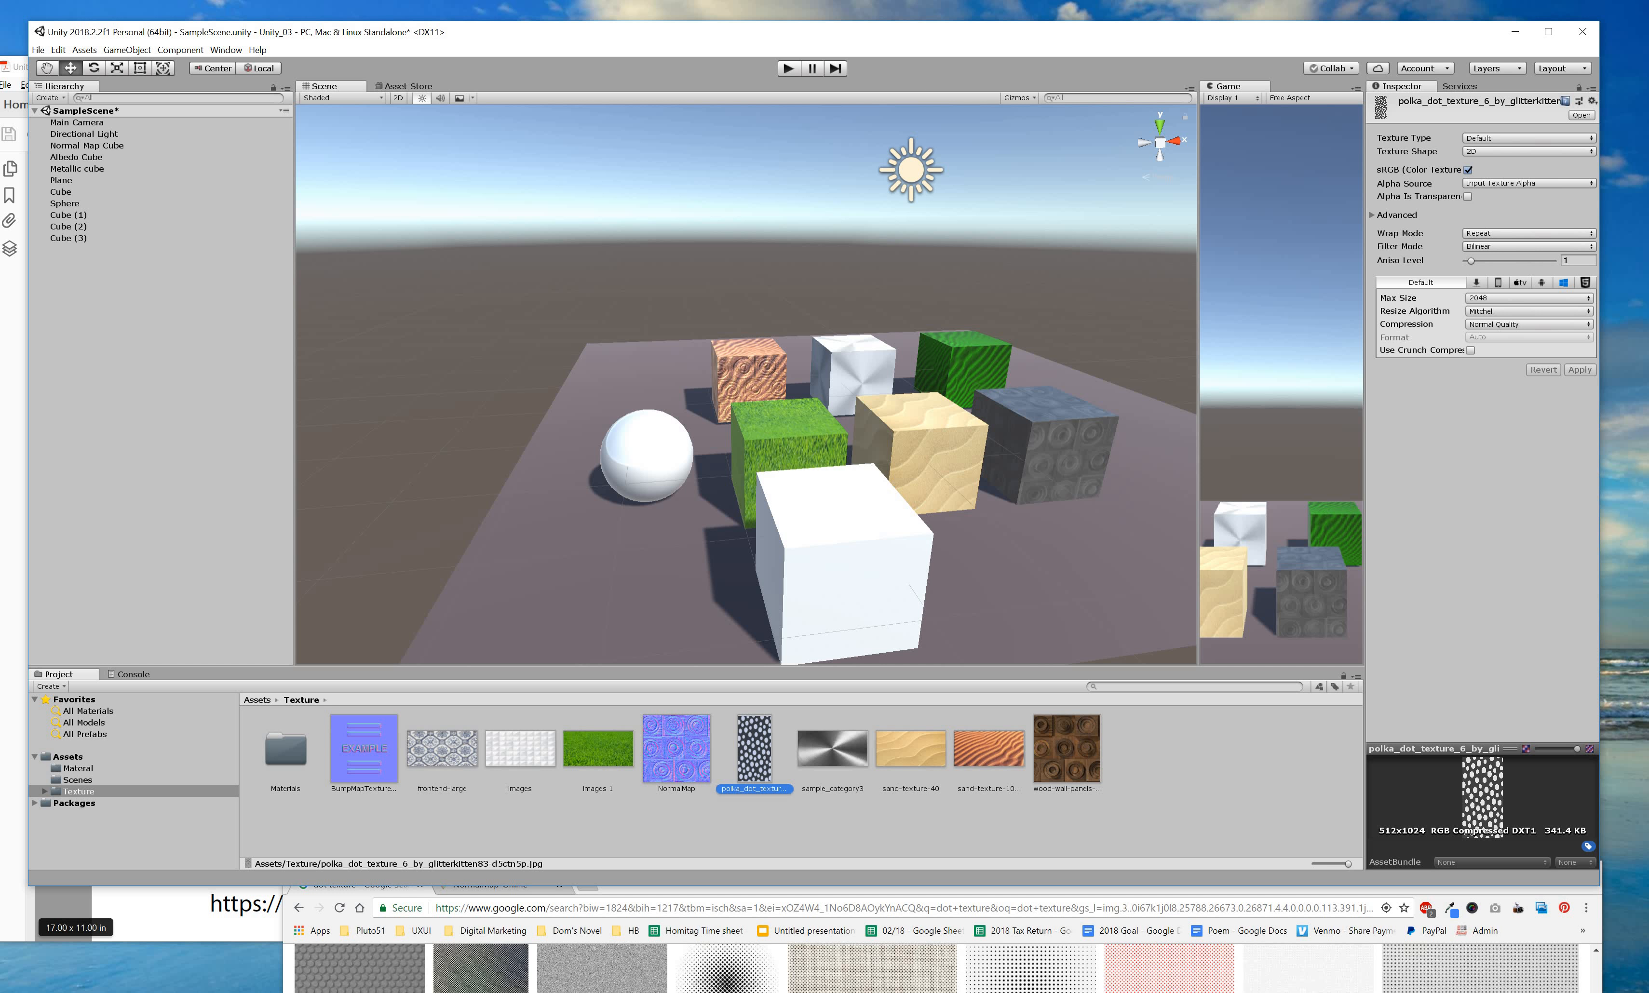
pyautogui.click(538, 900)
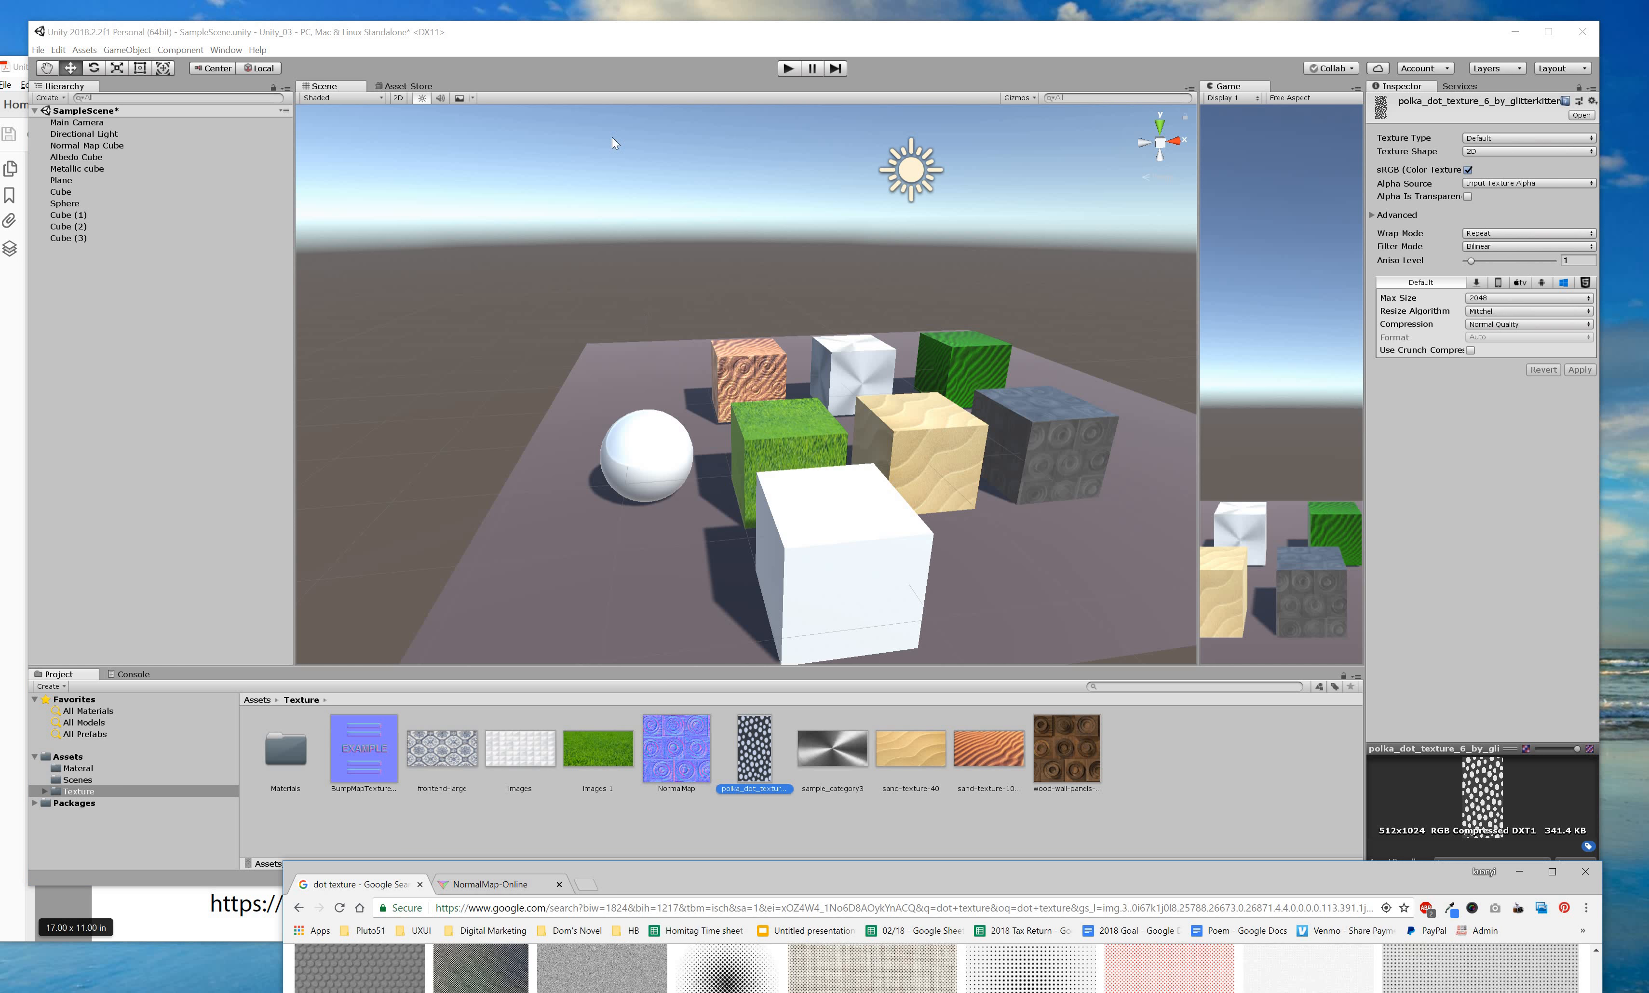
# Load the polka-dot image into NormalMap-Online as the height map.
pyautogui.moveTo(503, 892); pyautogui.dragTo(445, 52)
pyautogui.click(469, 47)
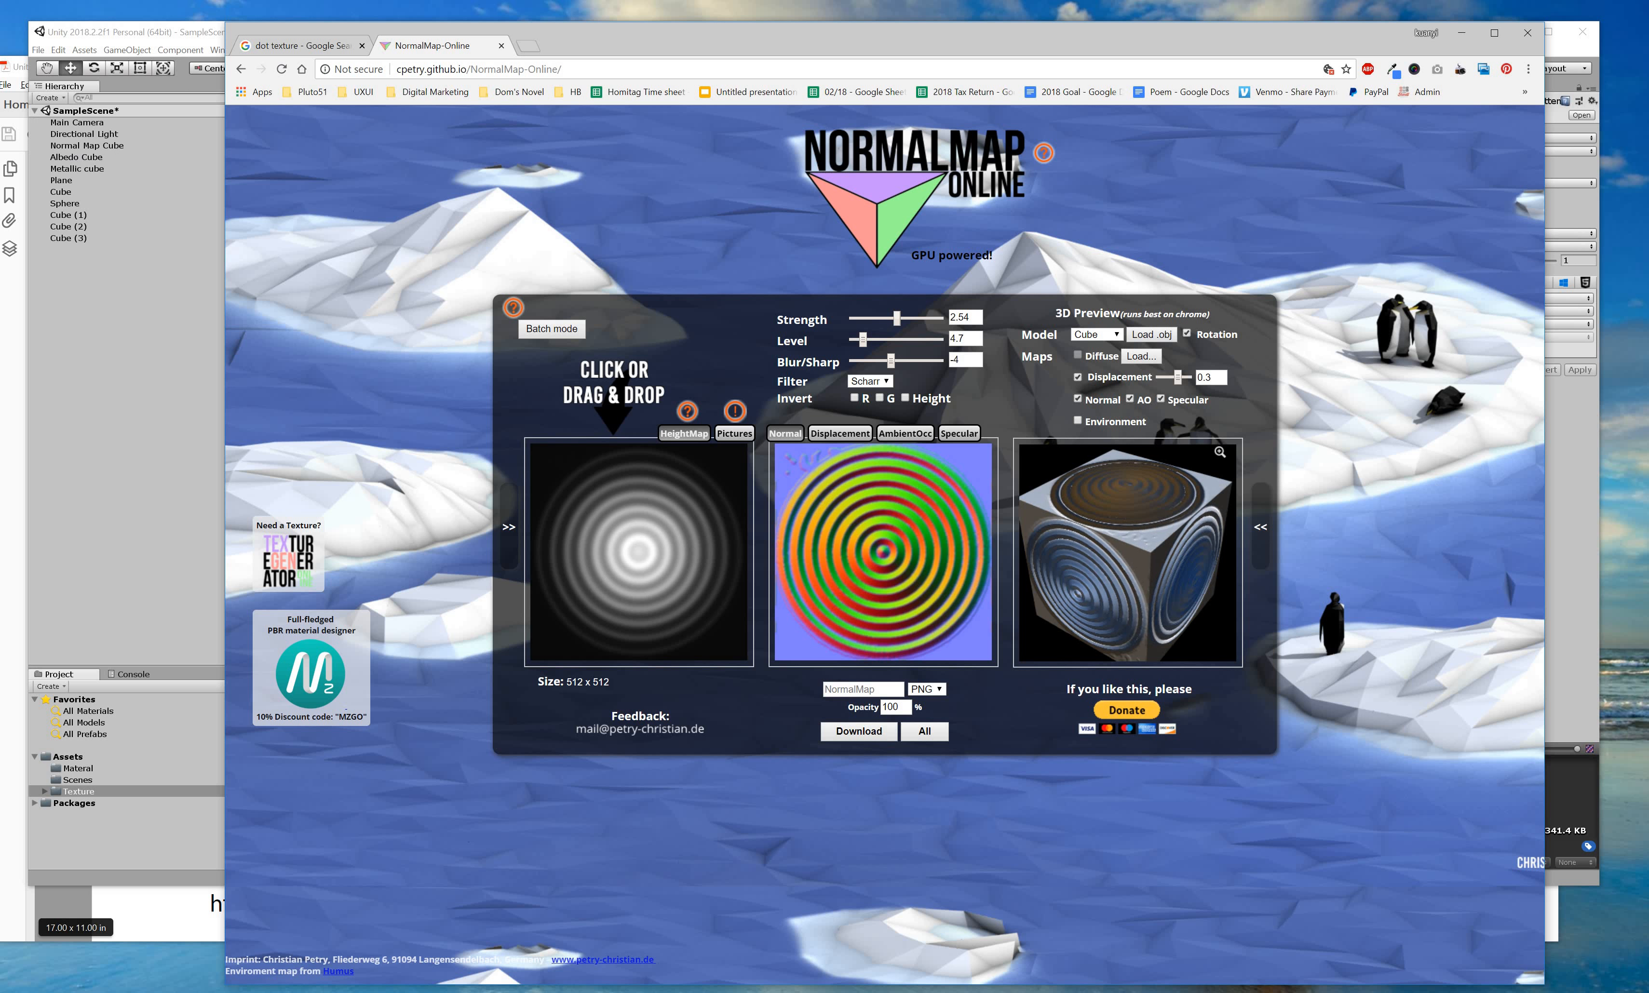
pyautogui.moveTo(468, 47); pyautogui.dragTo(624, 546)
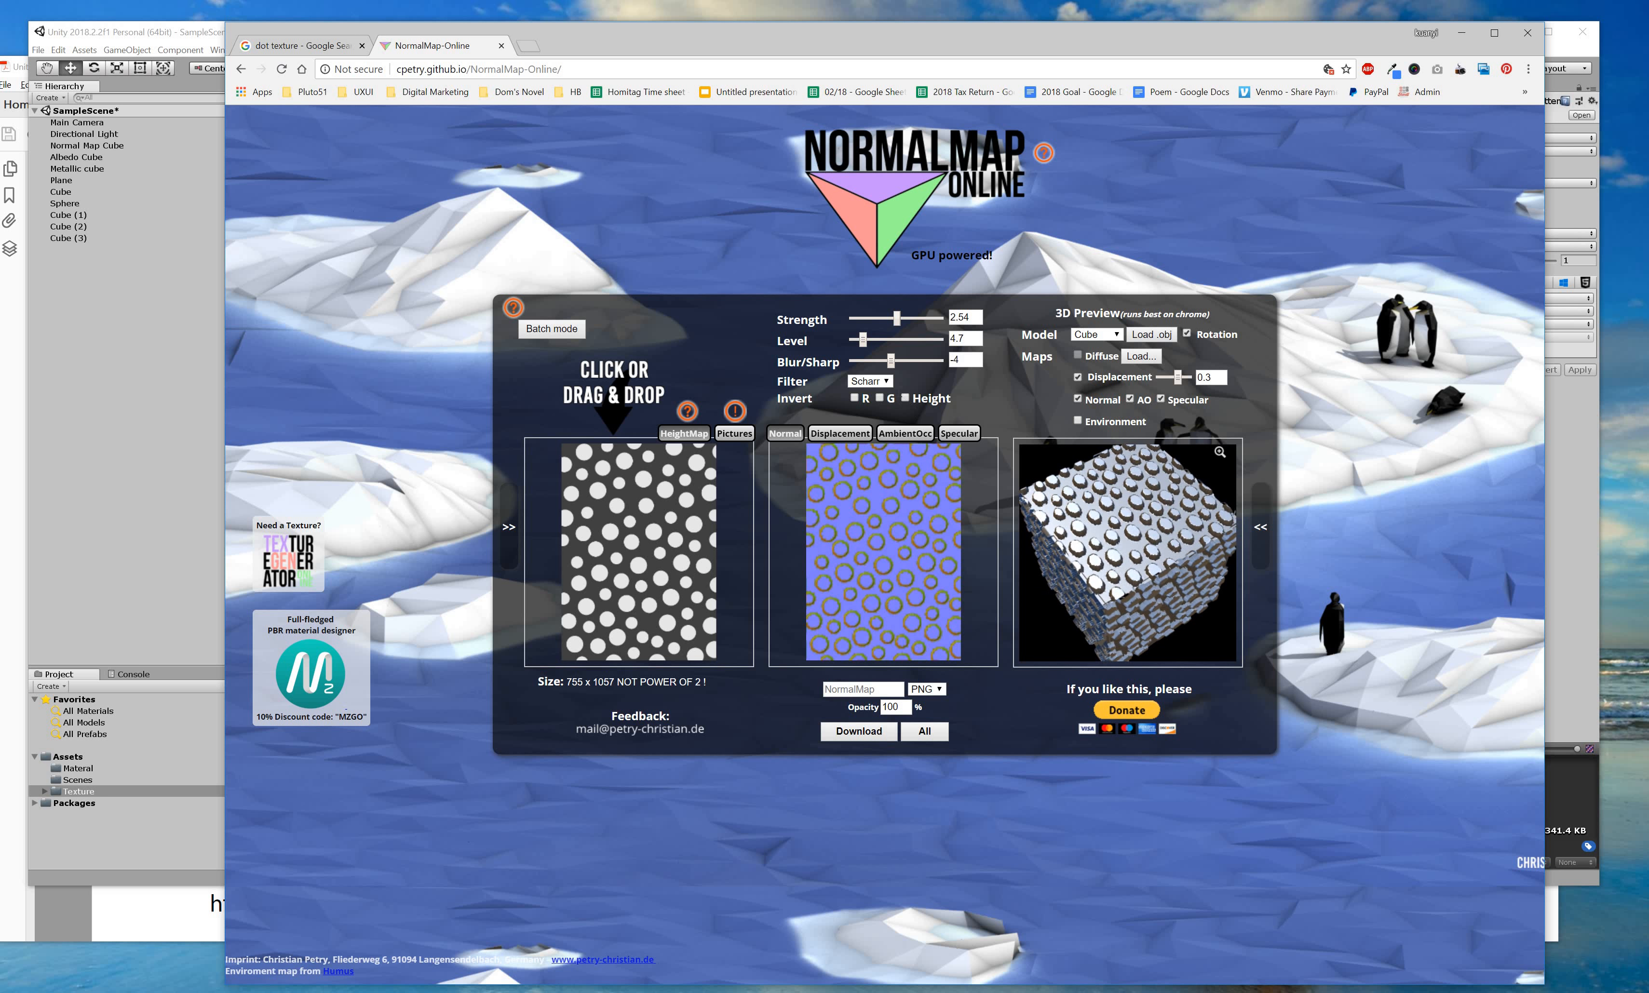
# Set Strength 0.01 and the Sobel filter, toggle the invert options, and adjust preview displacement.
pyautogui.moveTo(897, 317); pyautogui.dragTo(926, 365)
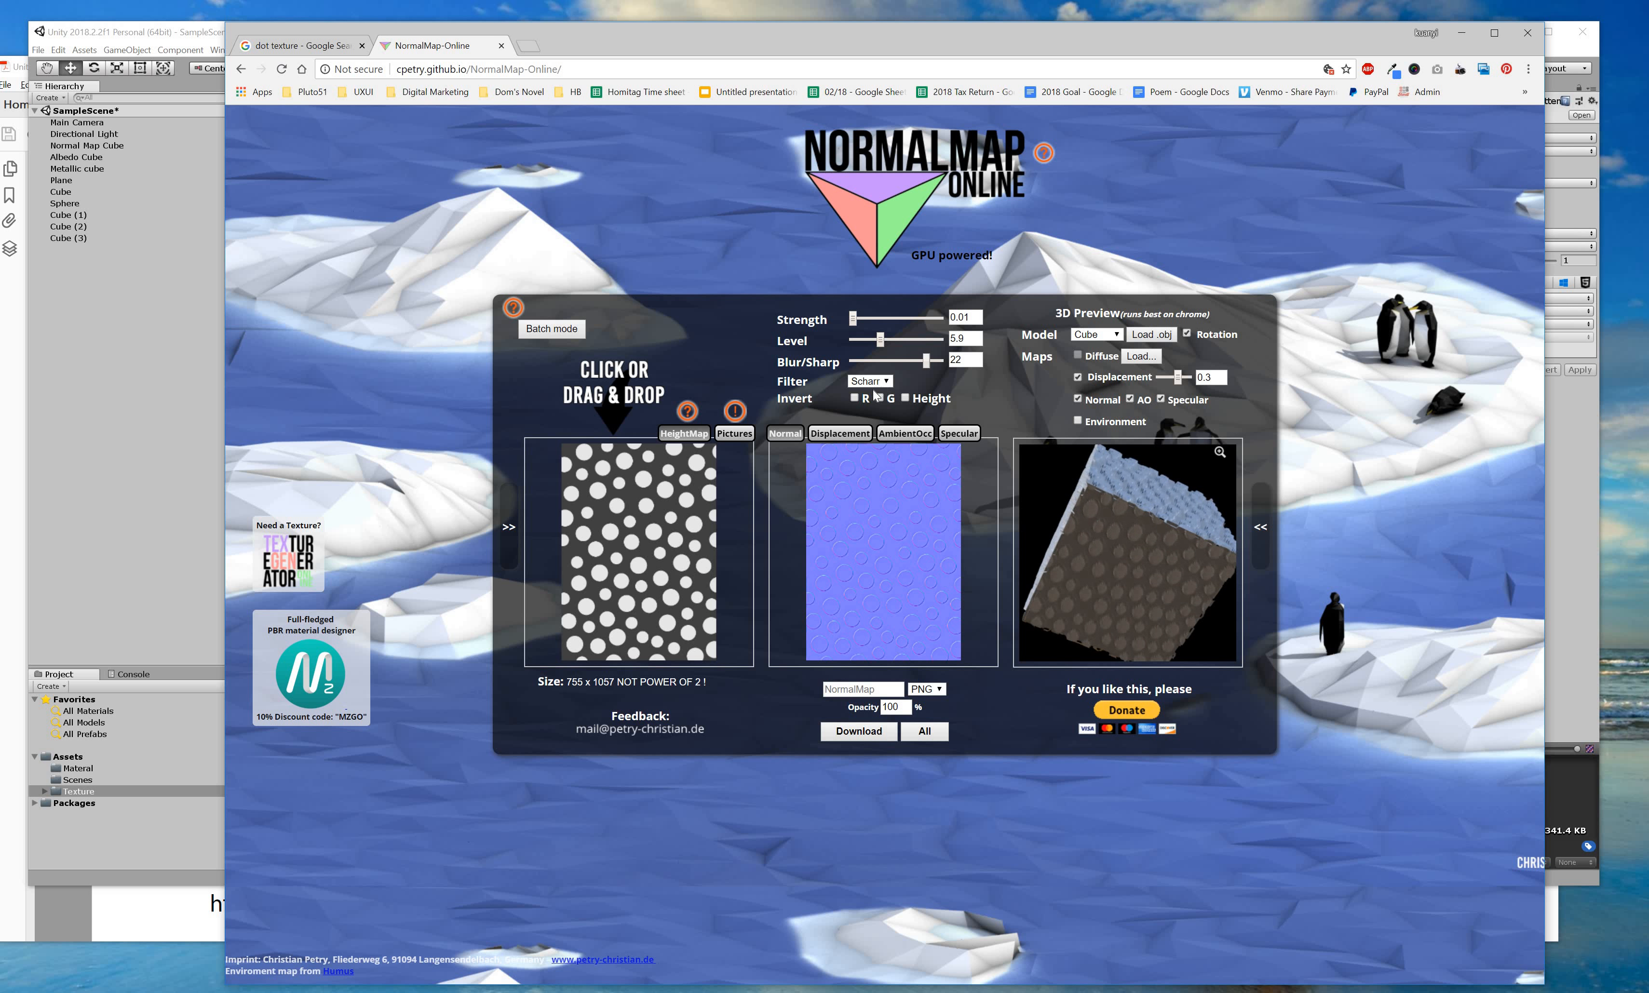
pyautogui.click(873, 381)
pyautogui.click(878, 394)
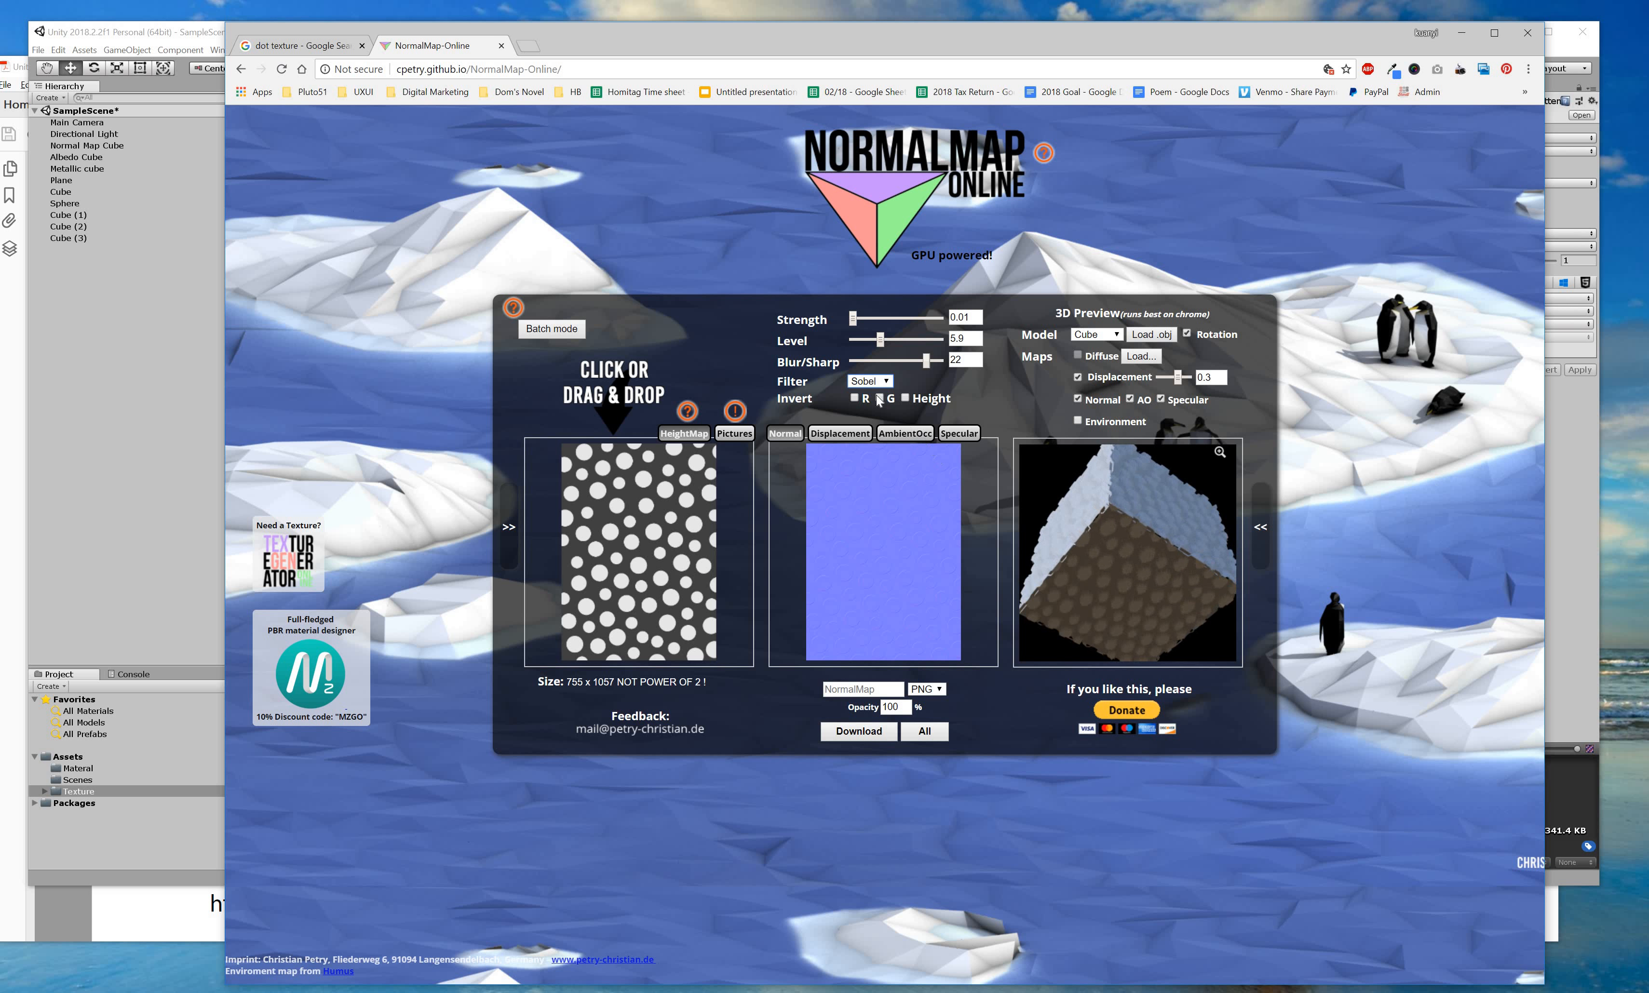
pyautogui.click(906, 398)
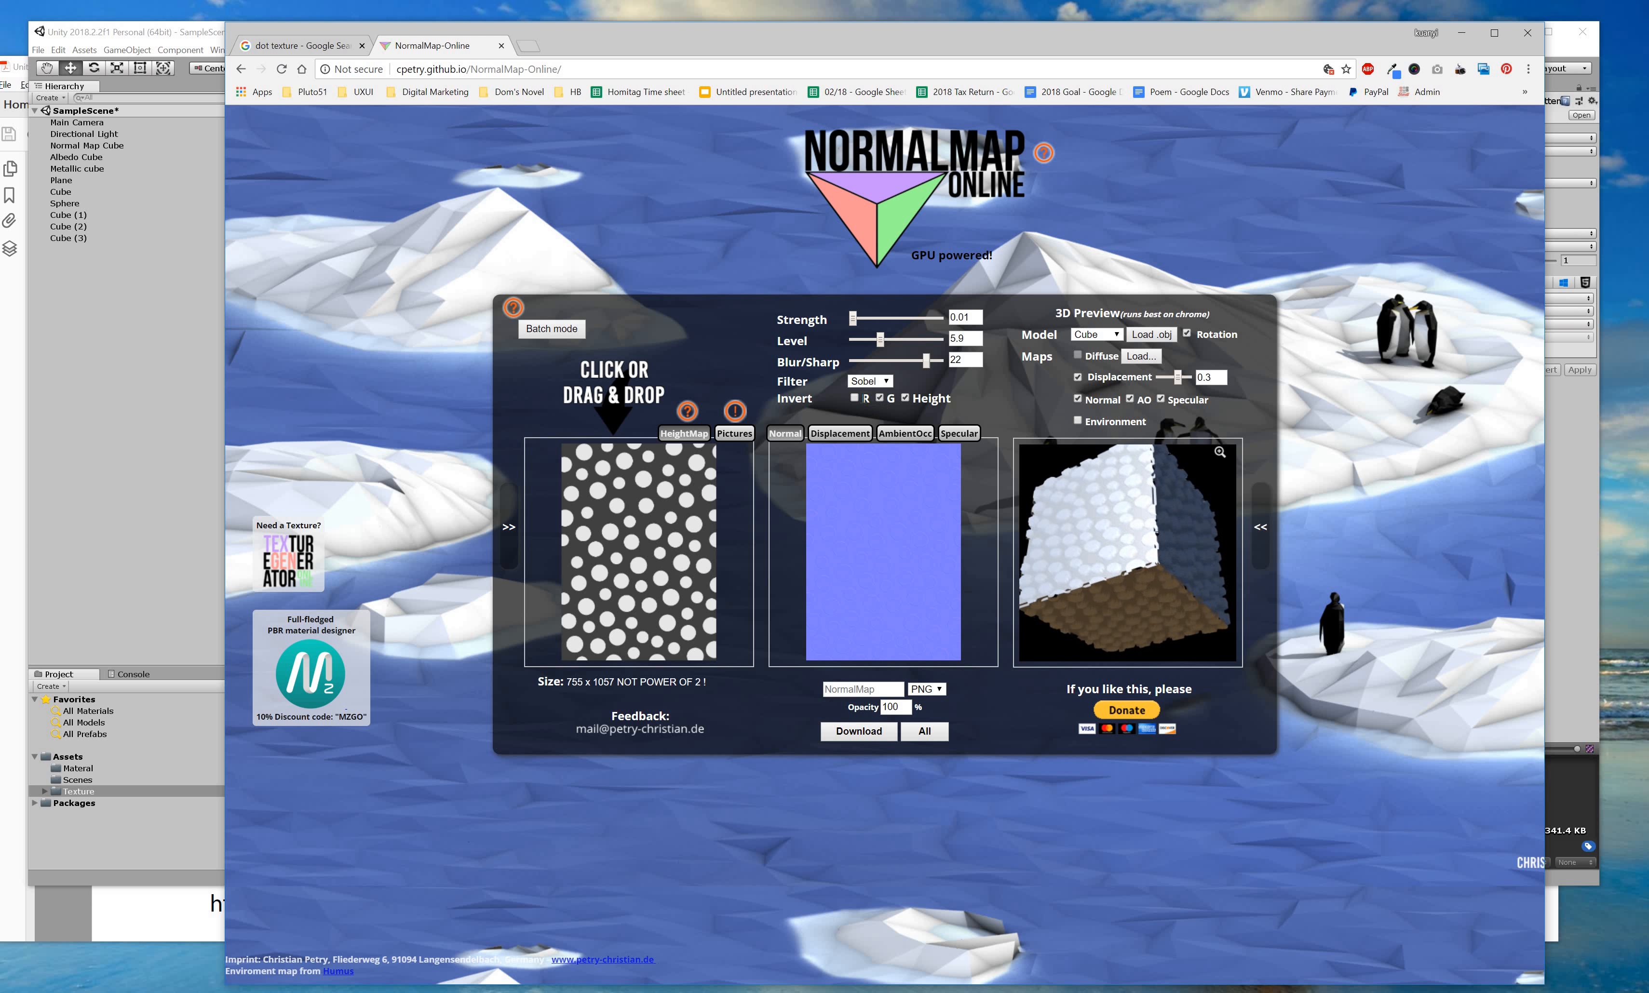
pyautogui.click(861, 399)
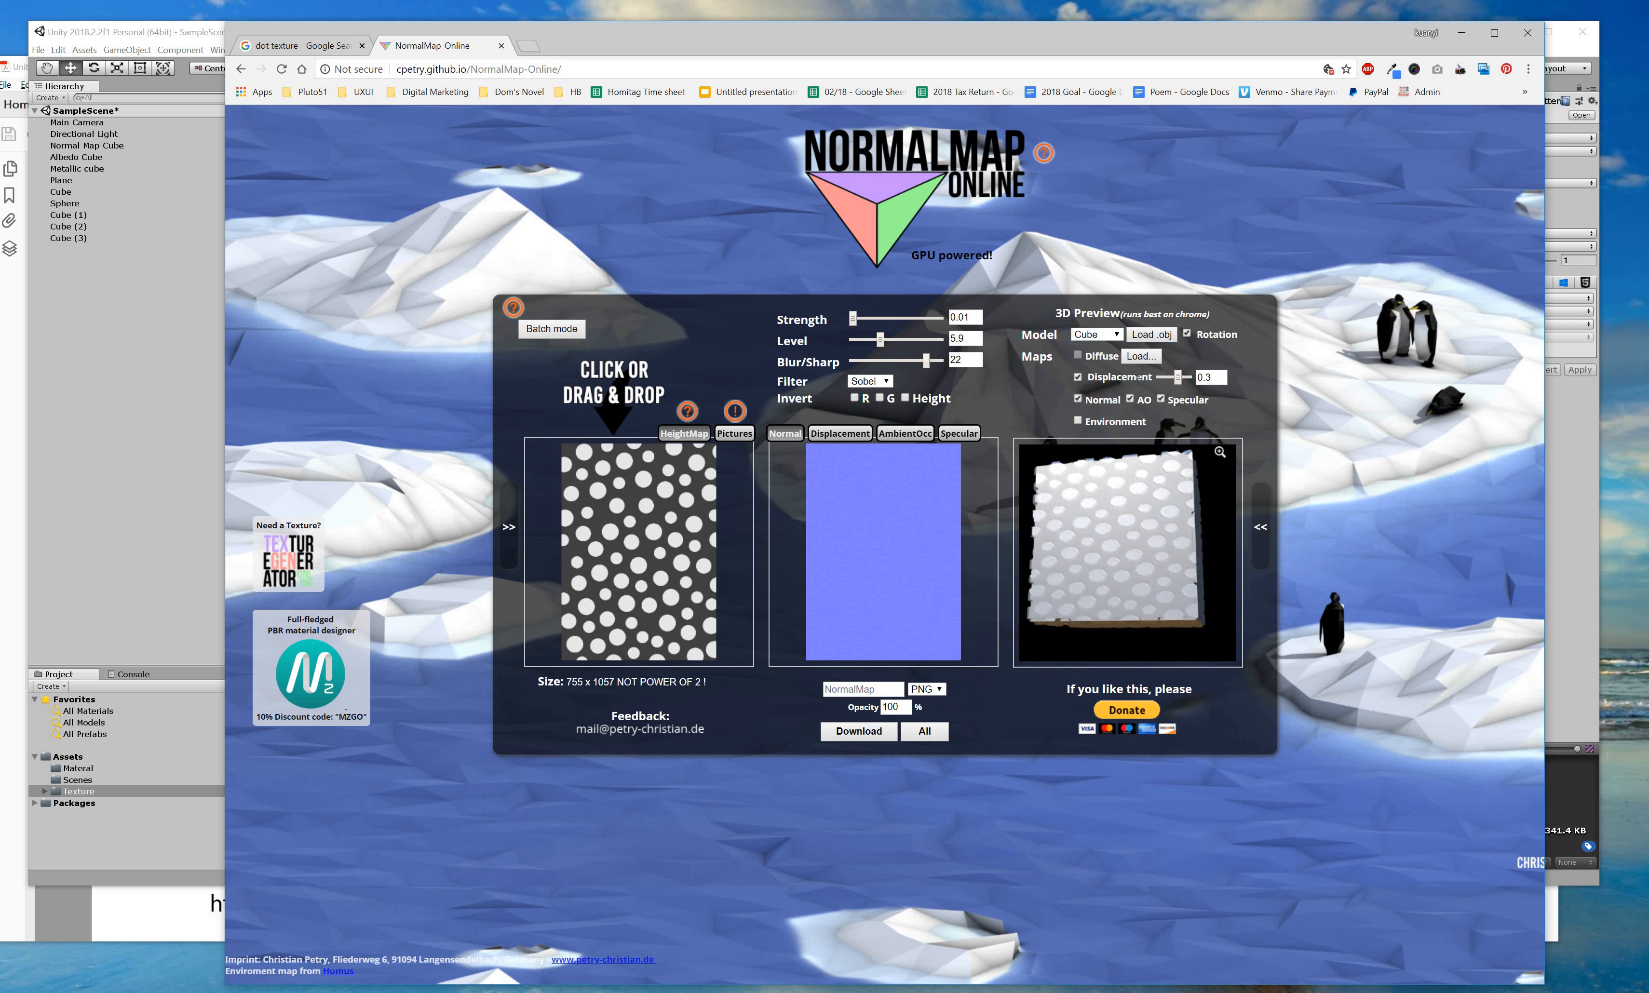
pyautogui.moveTo(1161, 383)
pyautogui.mouseDown()
pyautogui.moveTo(1178, 381)
pyautogui.moveTo(1165, 380)
pyautogui.mouseUp()
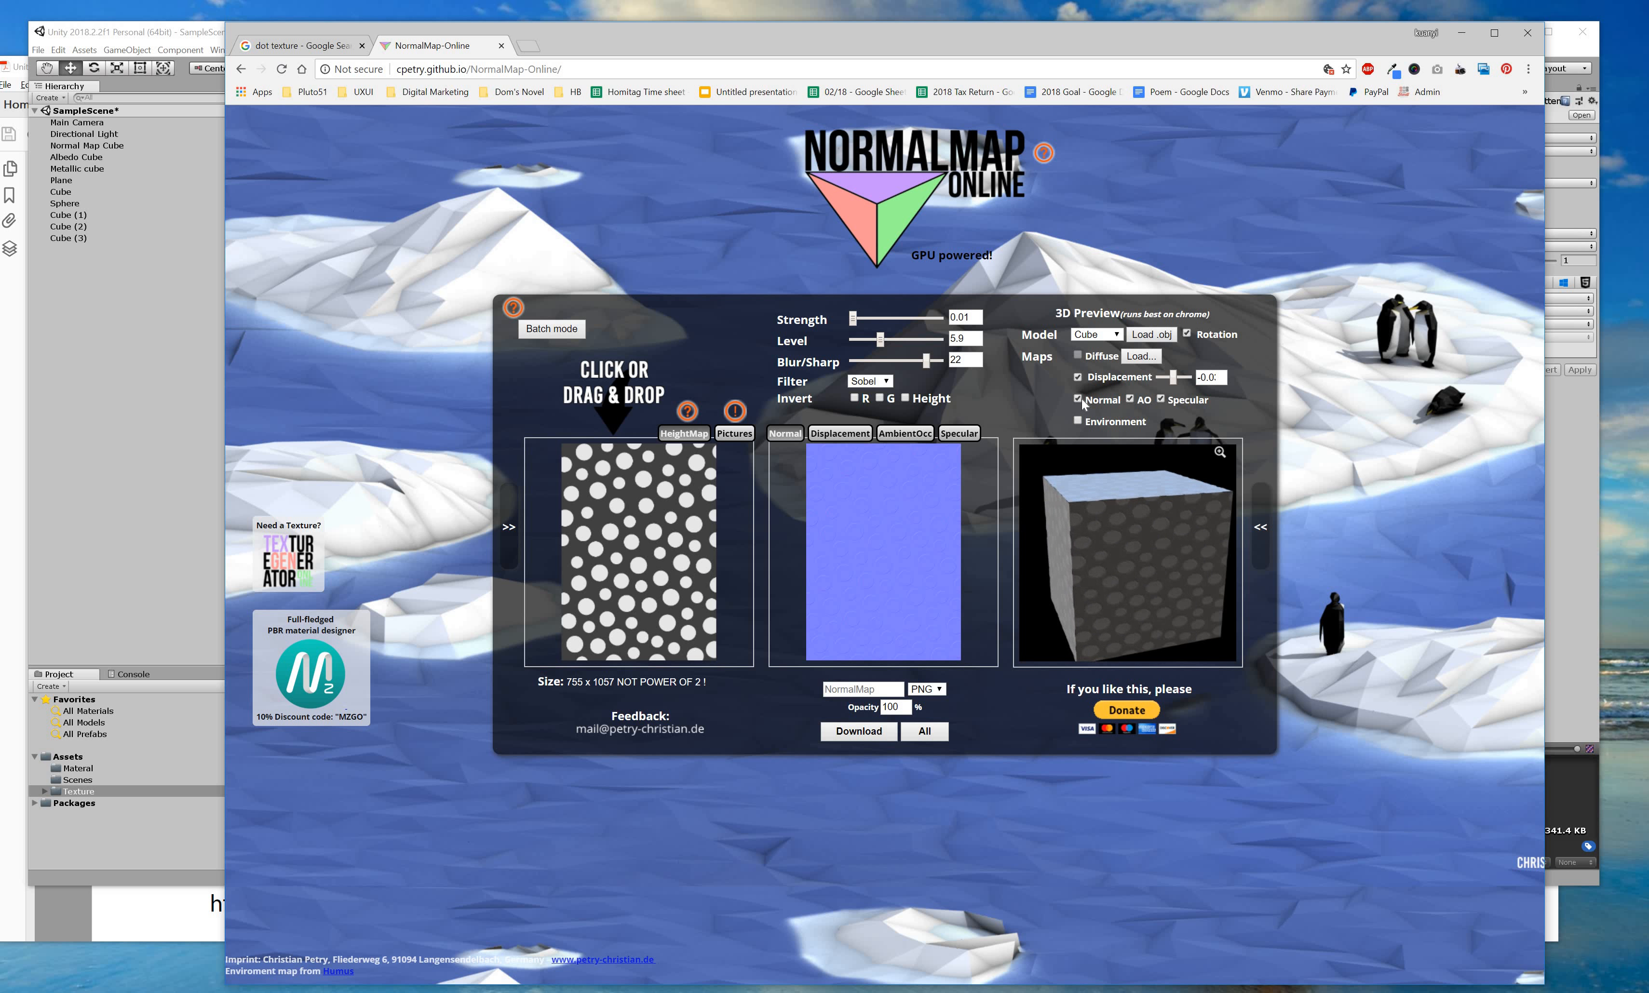
# Try the plane, sphere and cylinder 3D preview models for the normal map.
pyautogui.click(1117, 335)
pyautogui.click(1111, 360)
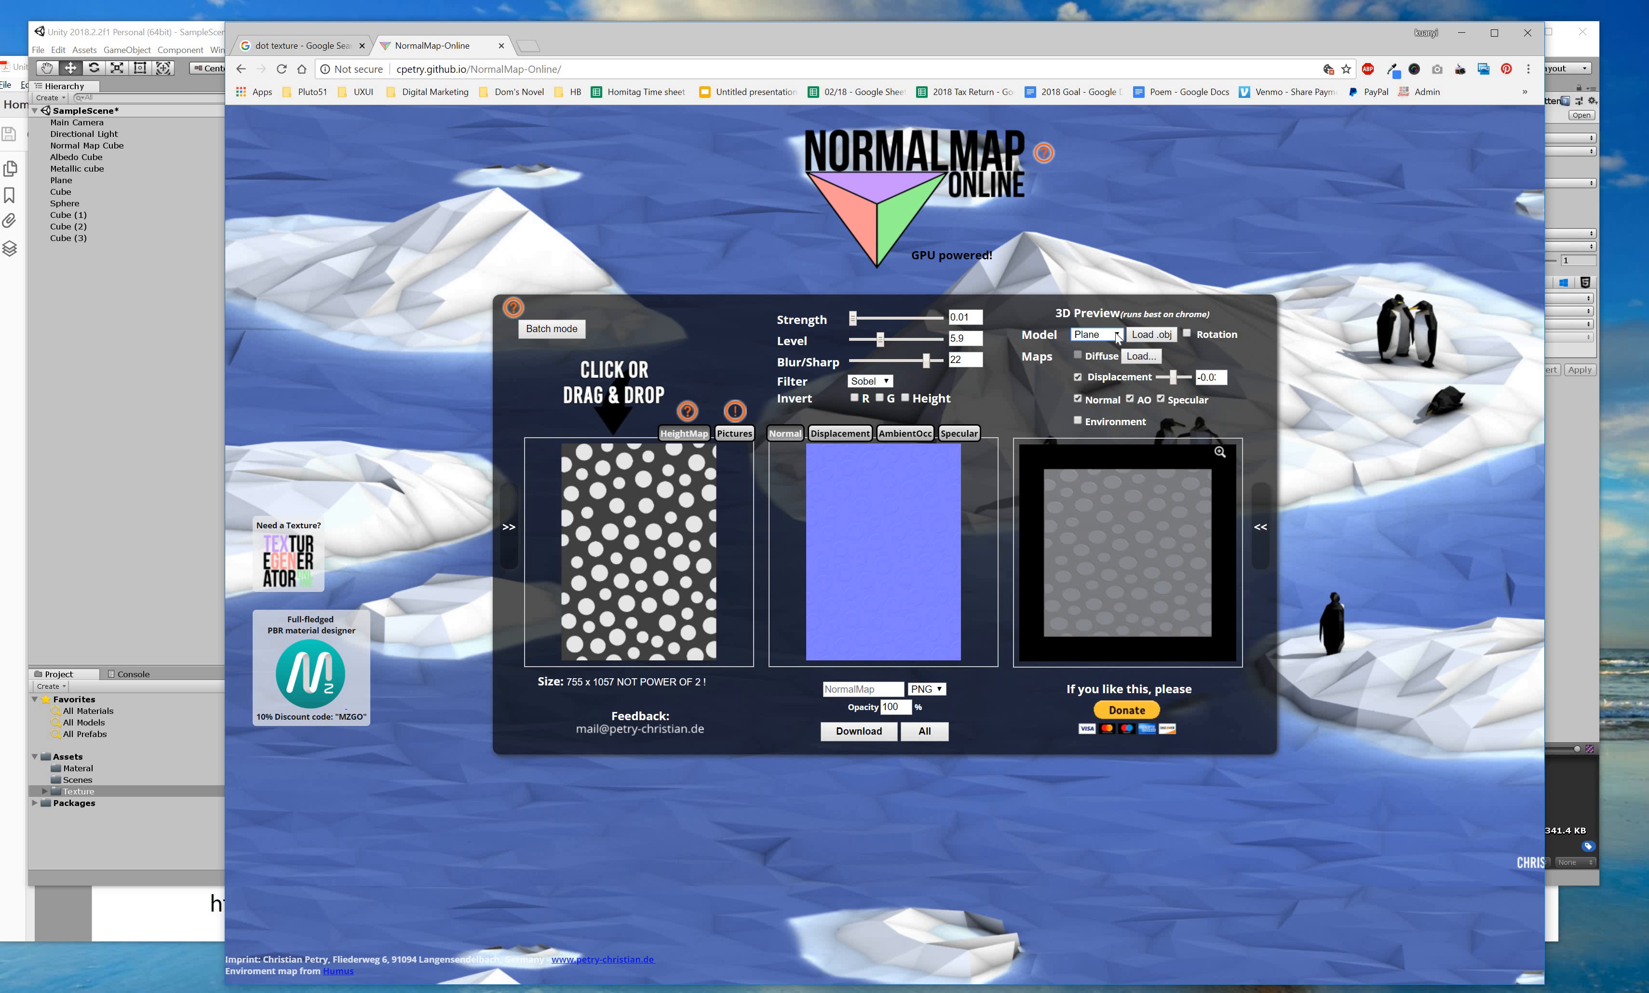
pyautogui.click(1115, 334)
pyautogui.click(1116, 340)
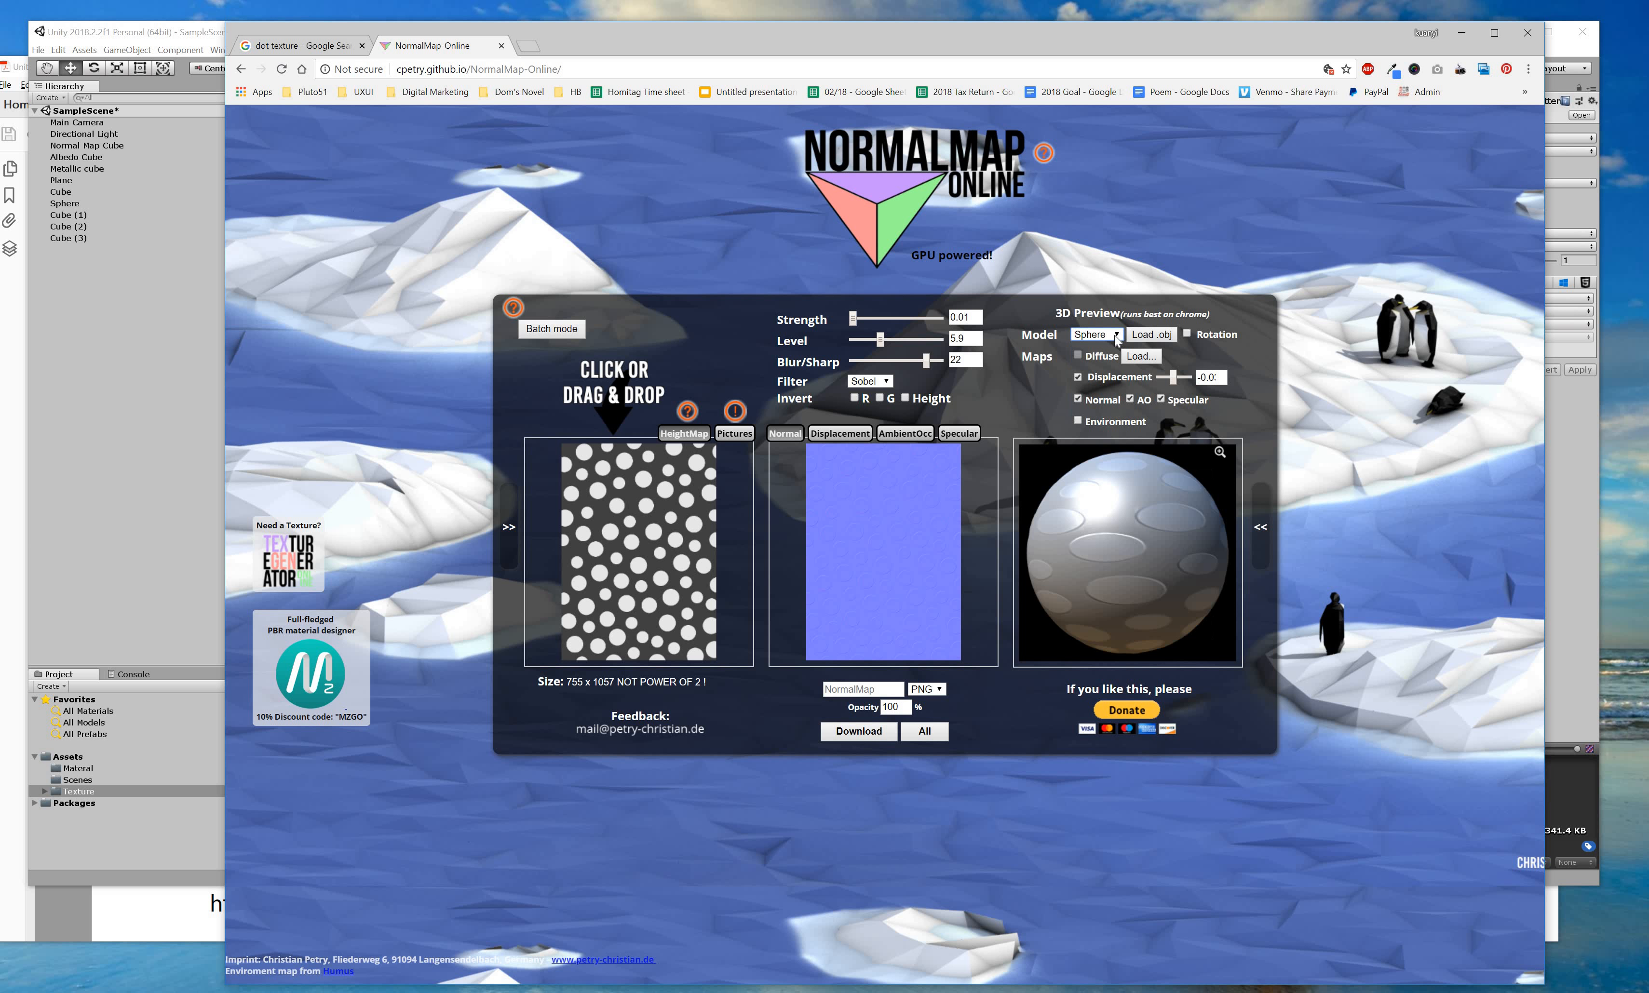
pyautogui.click(1108, 334)
pyautogui.click(1114, 379)
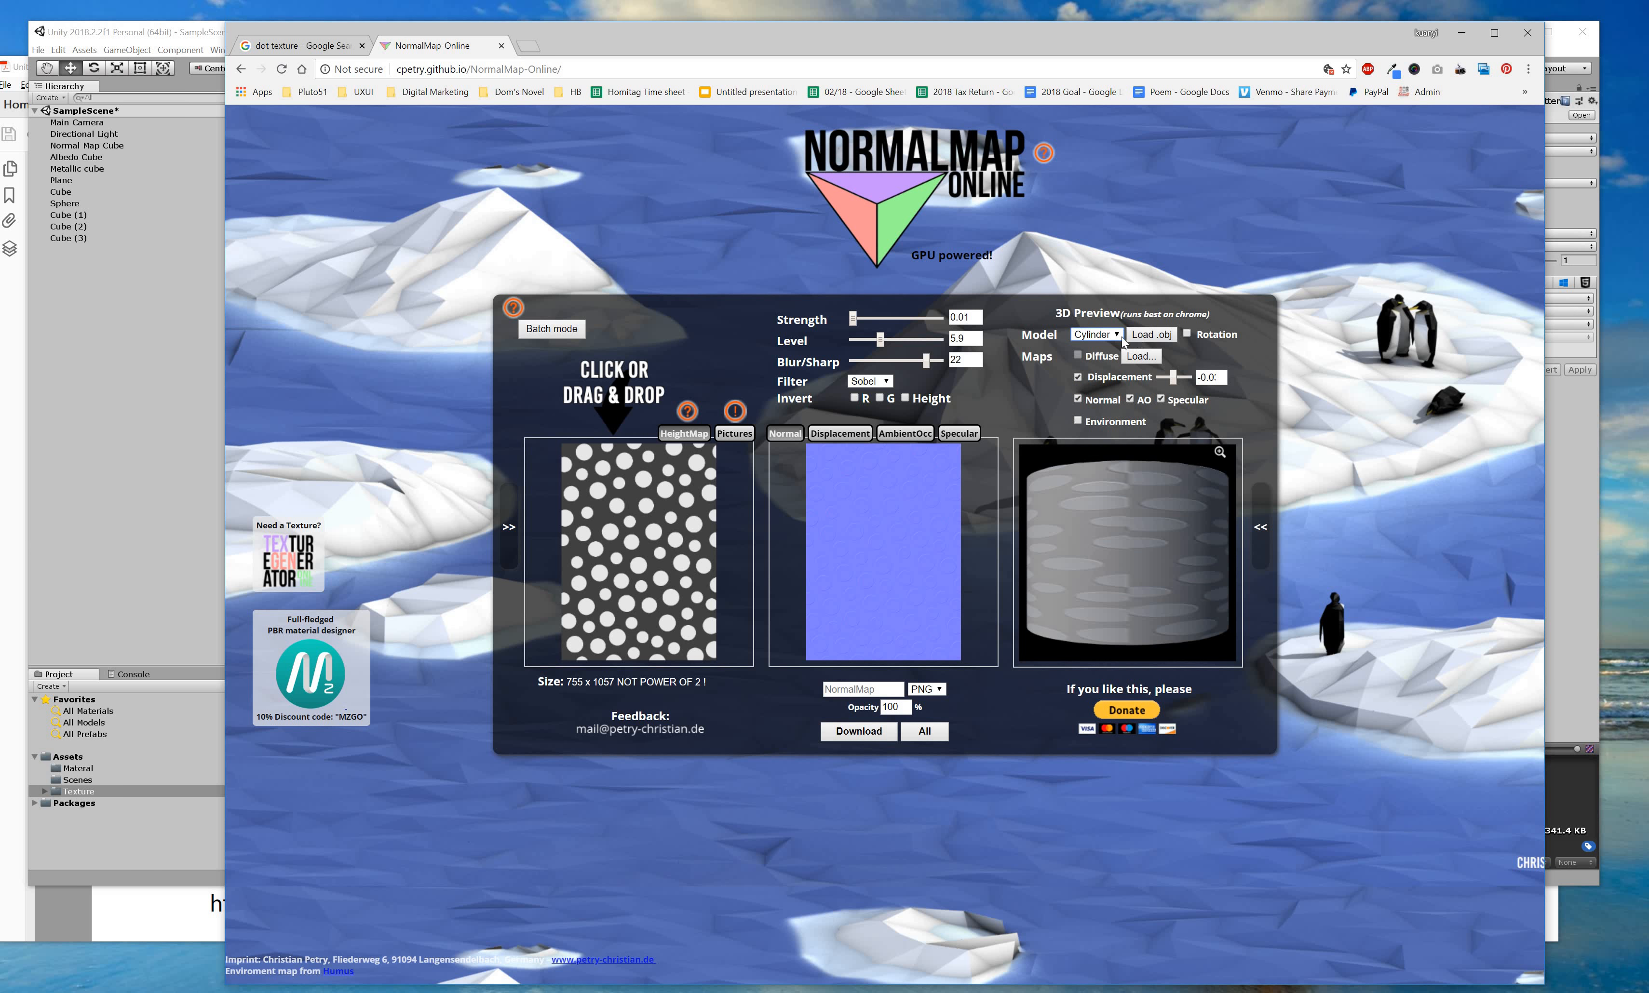
# Switch the preview to Cube and save the map as NormalMap.png on the Desktop.
pyautogui.click(1101, 336)
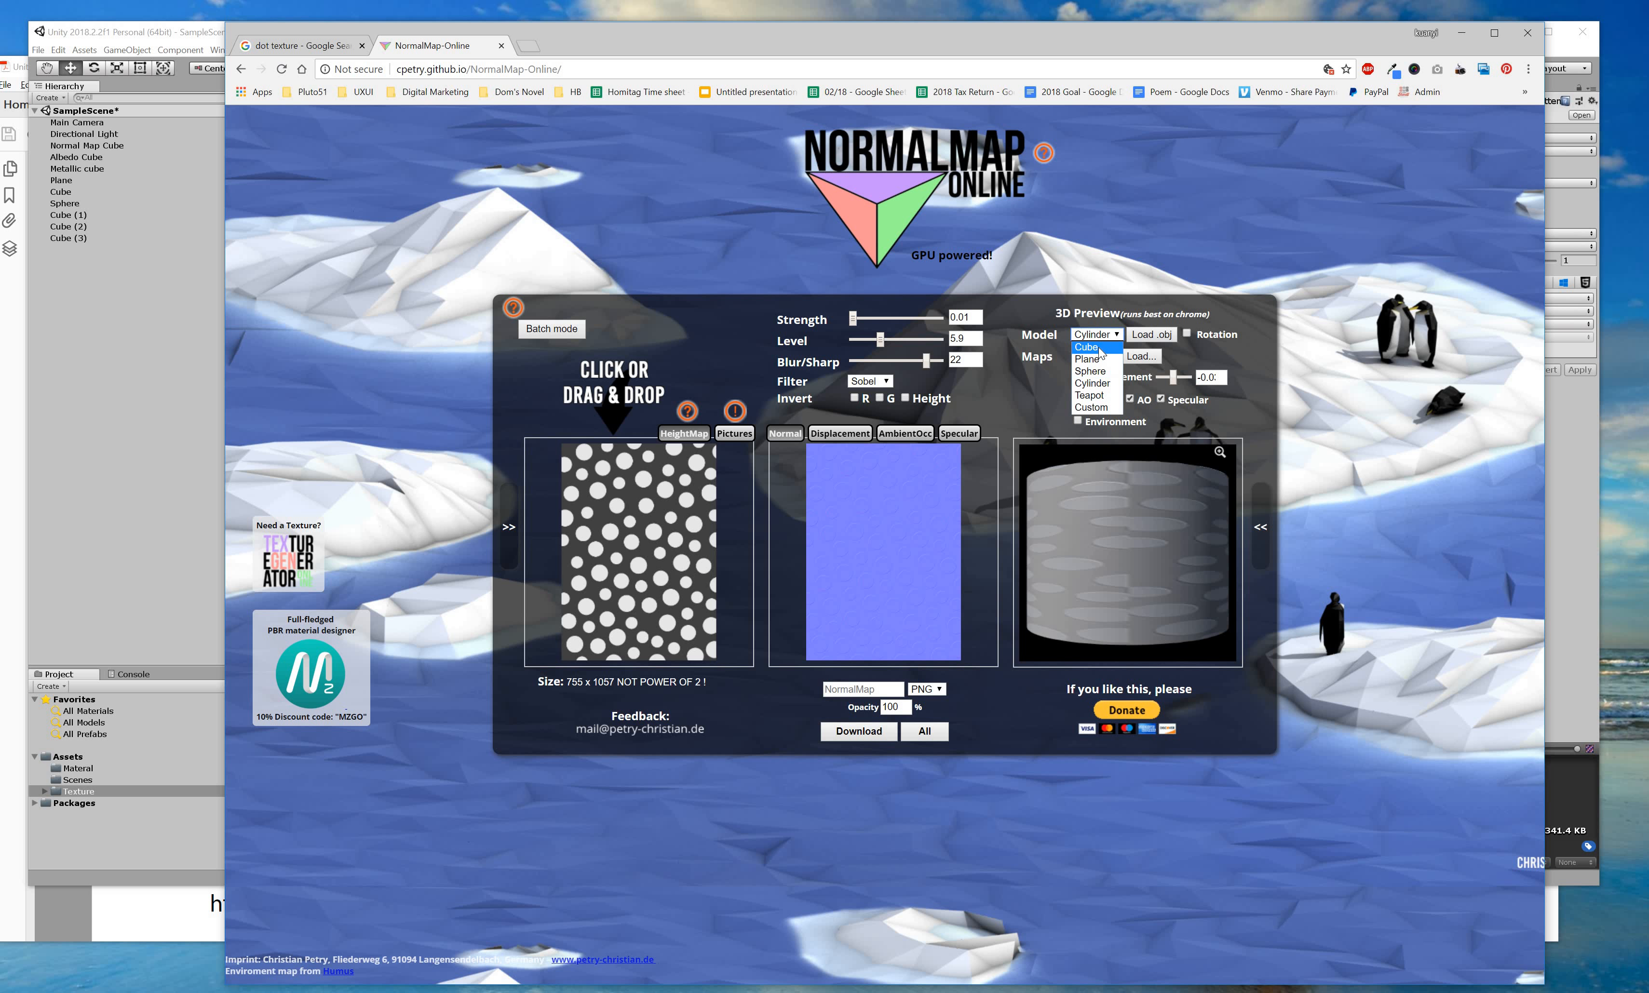
pyautogui.press('Return')
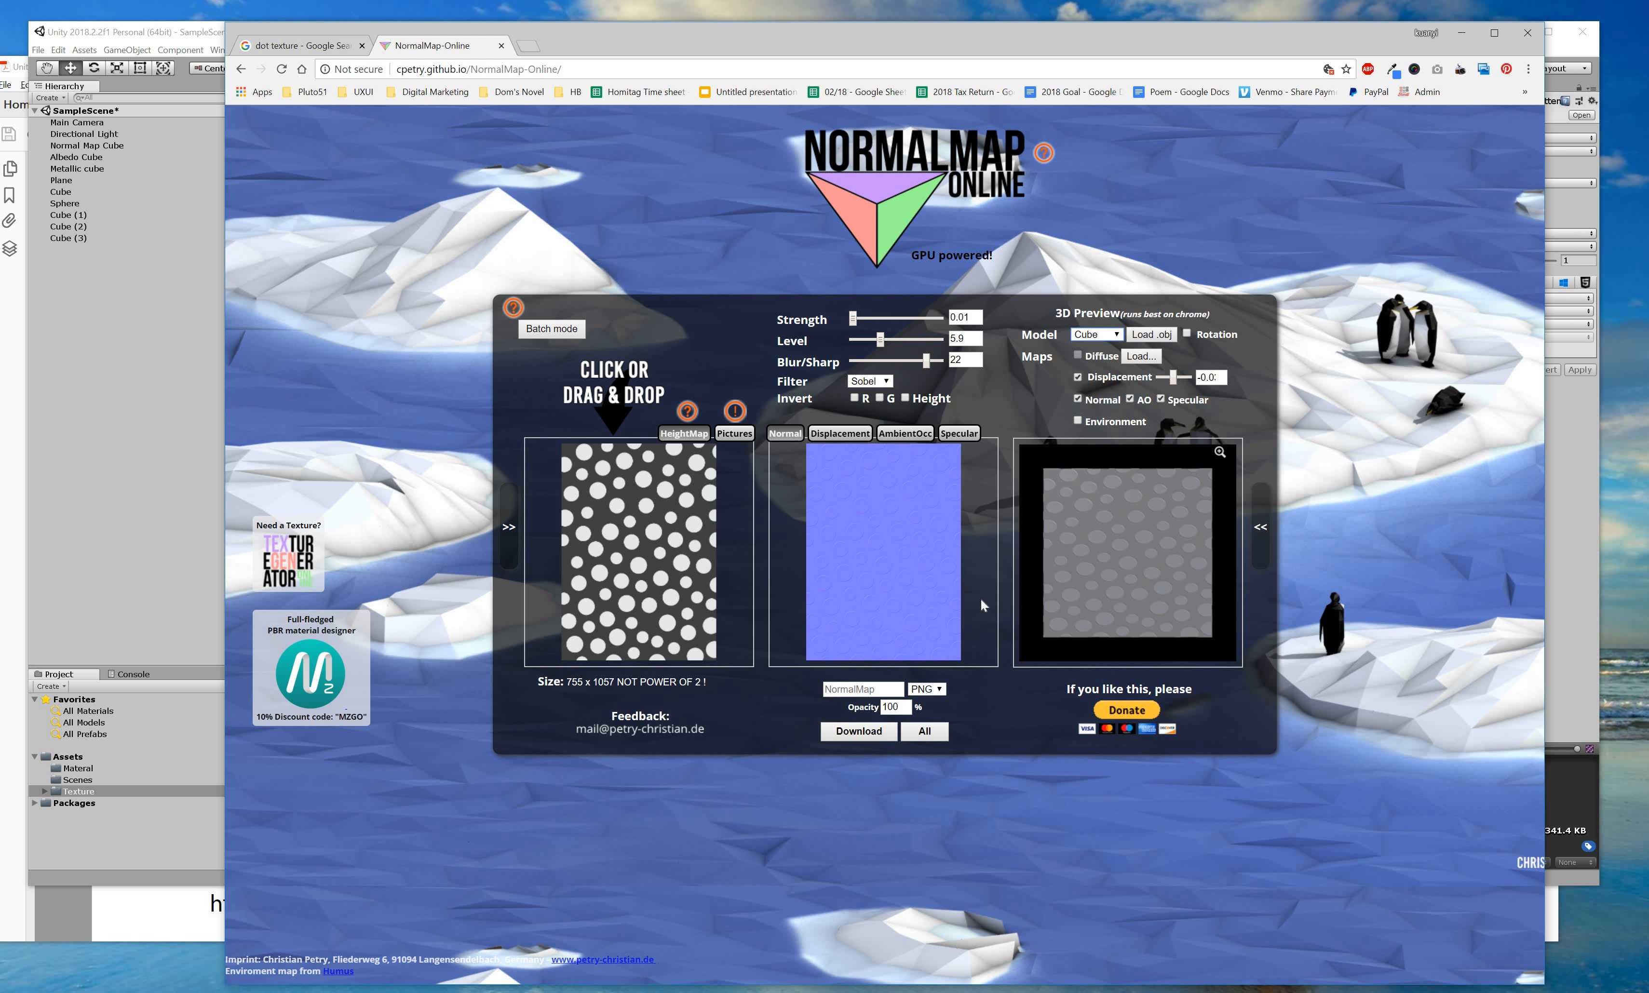
pyautogui.click(878, 735)
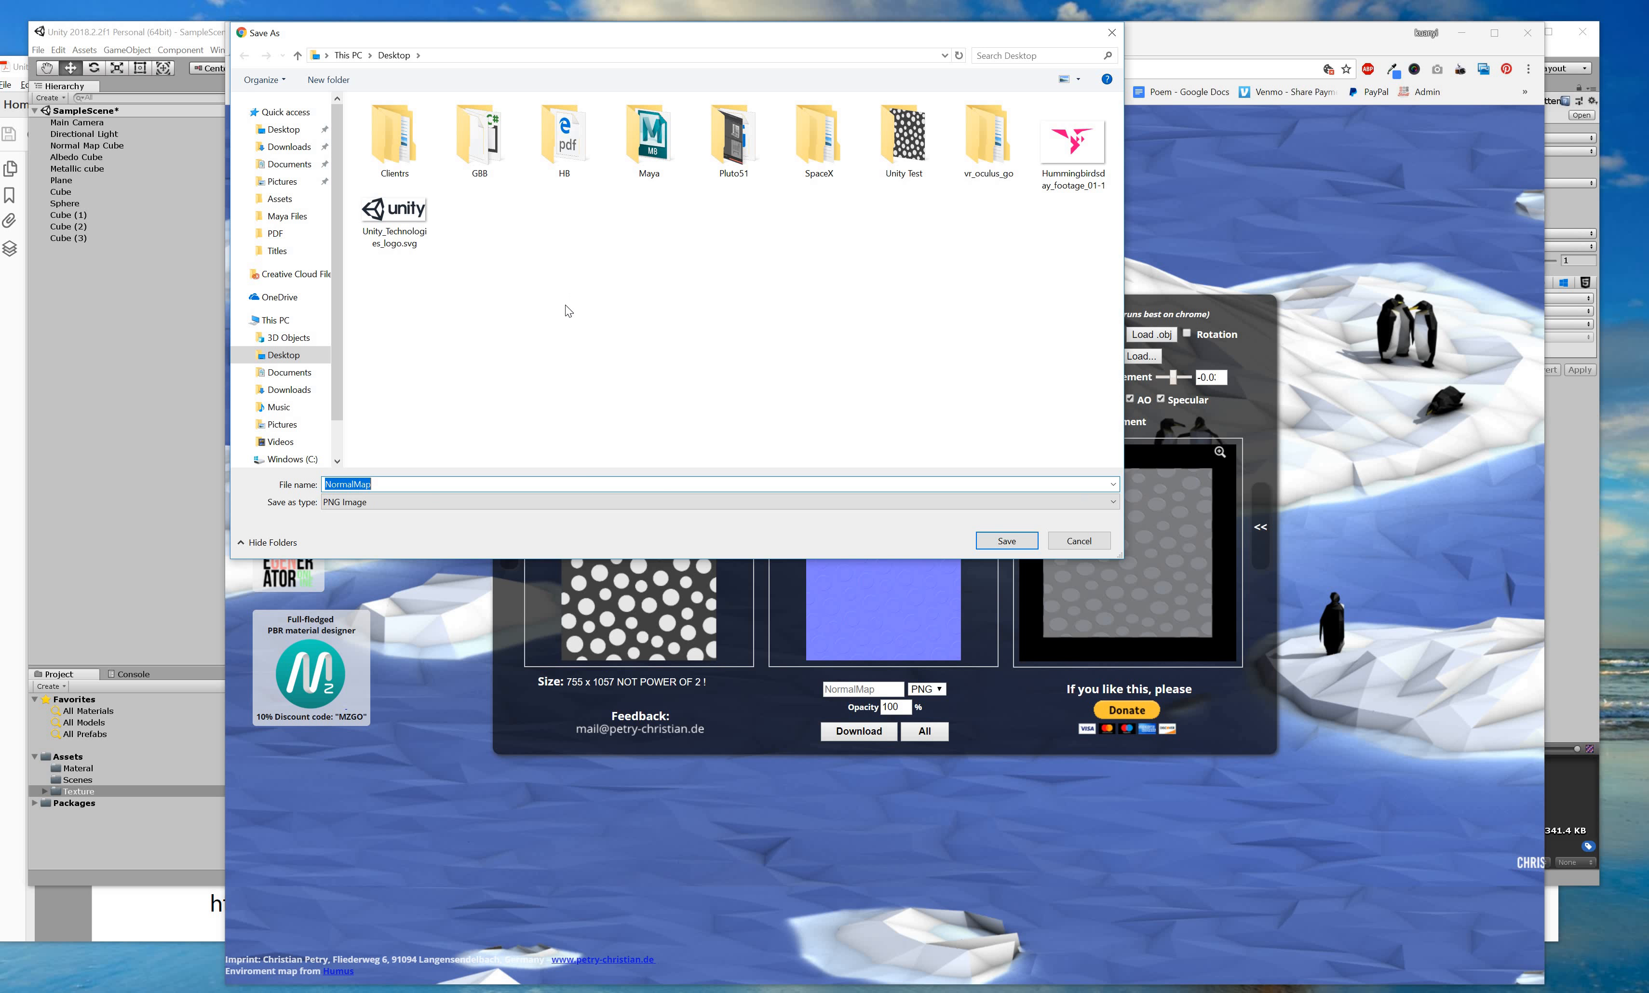
pyautogui.click(1018, 542)
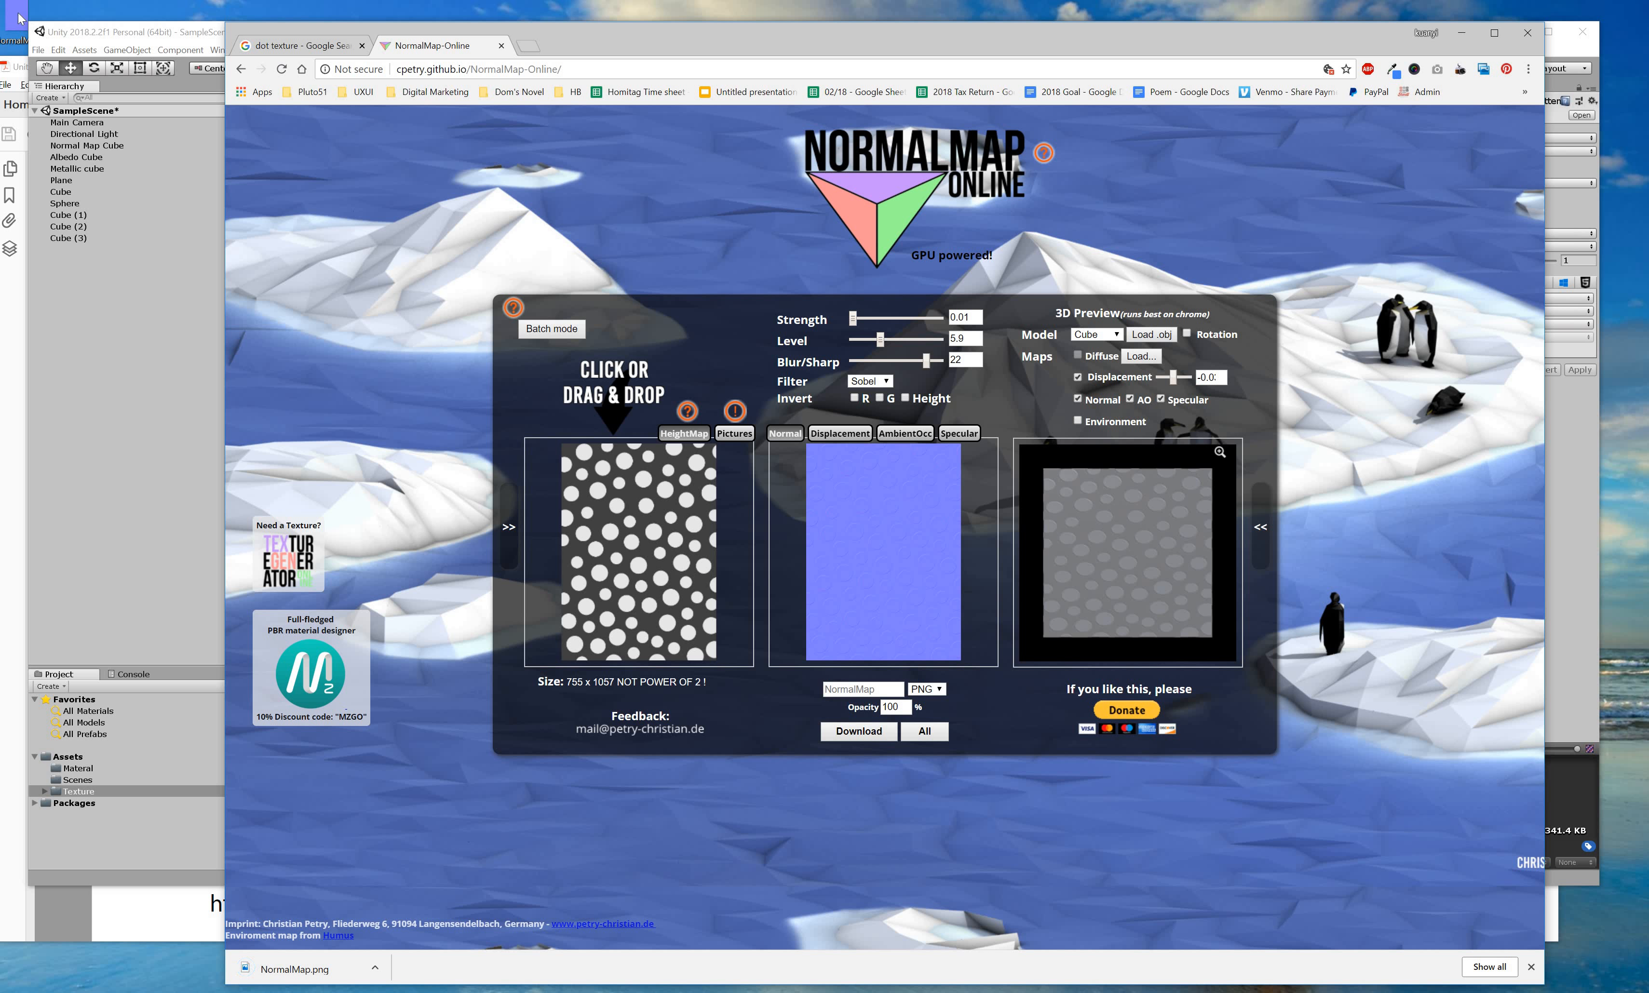
# Import the downloaded NormalMap into the Texture folder and open Cube (3)'s Dot material.
pyautogui.moveTo(597, 32); pyautogui.dragTo(654, 867)
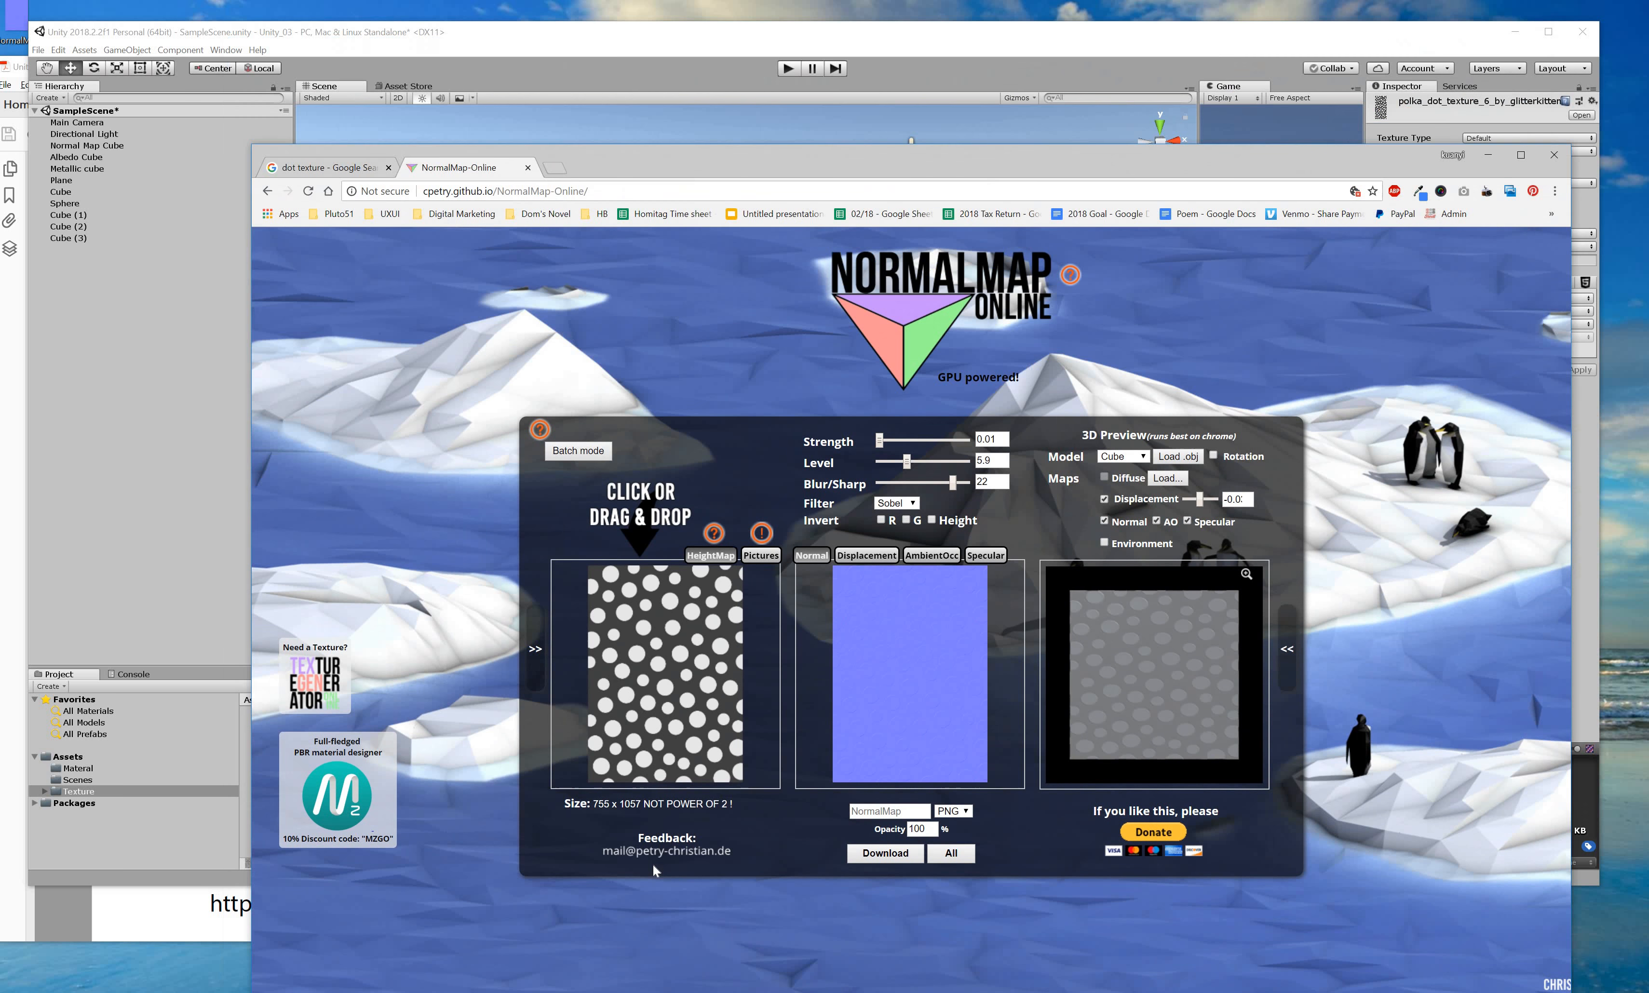
pyautogui.moveTo(19, 25); pyautogui.dragTo(1148, 756)
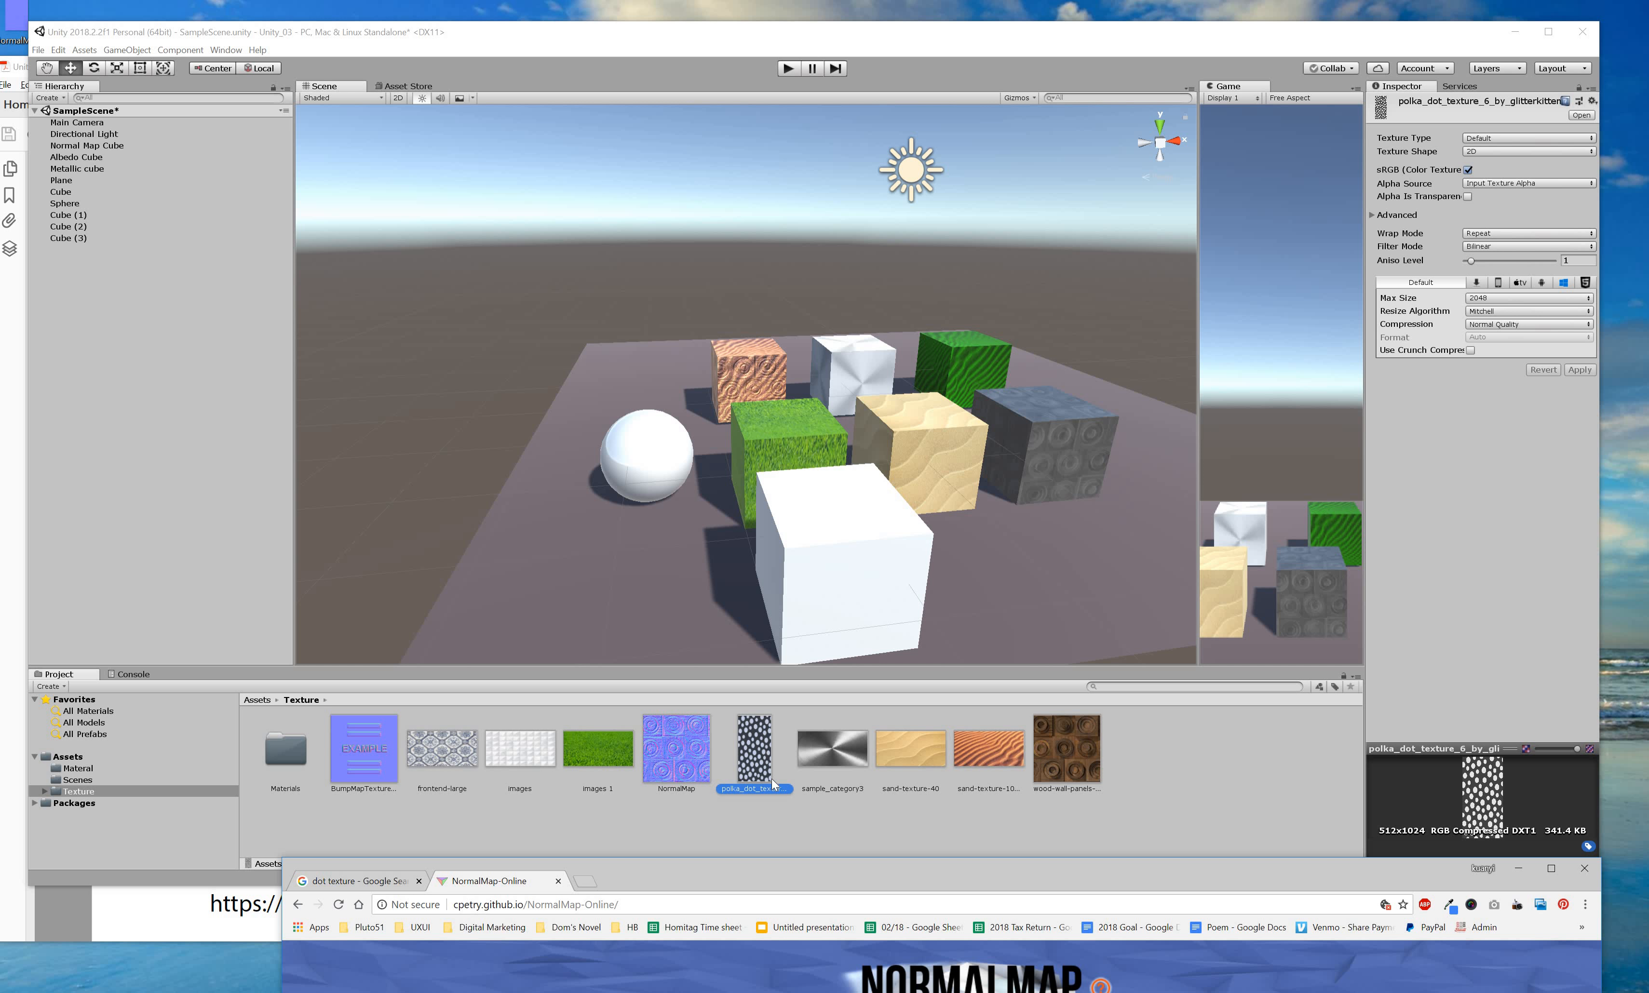
pyautogui.click(754, 777)
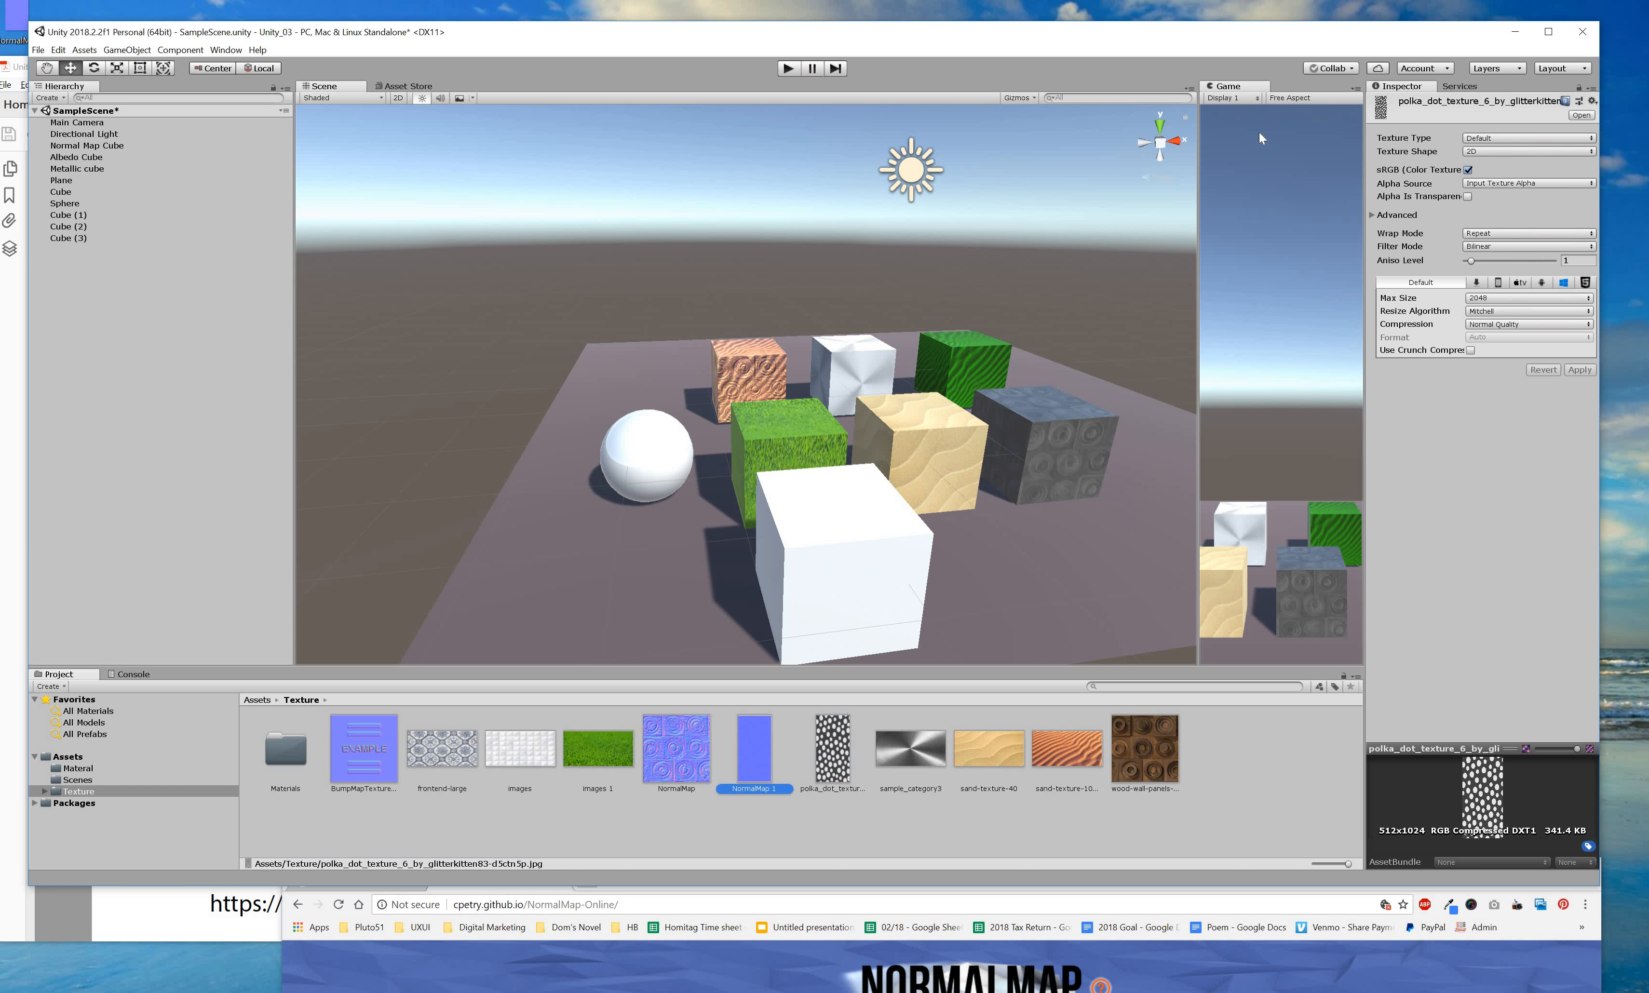
pyautogui.click(821, 579)
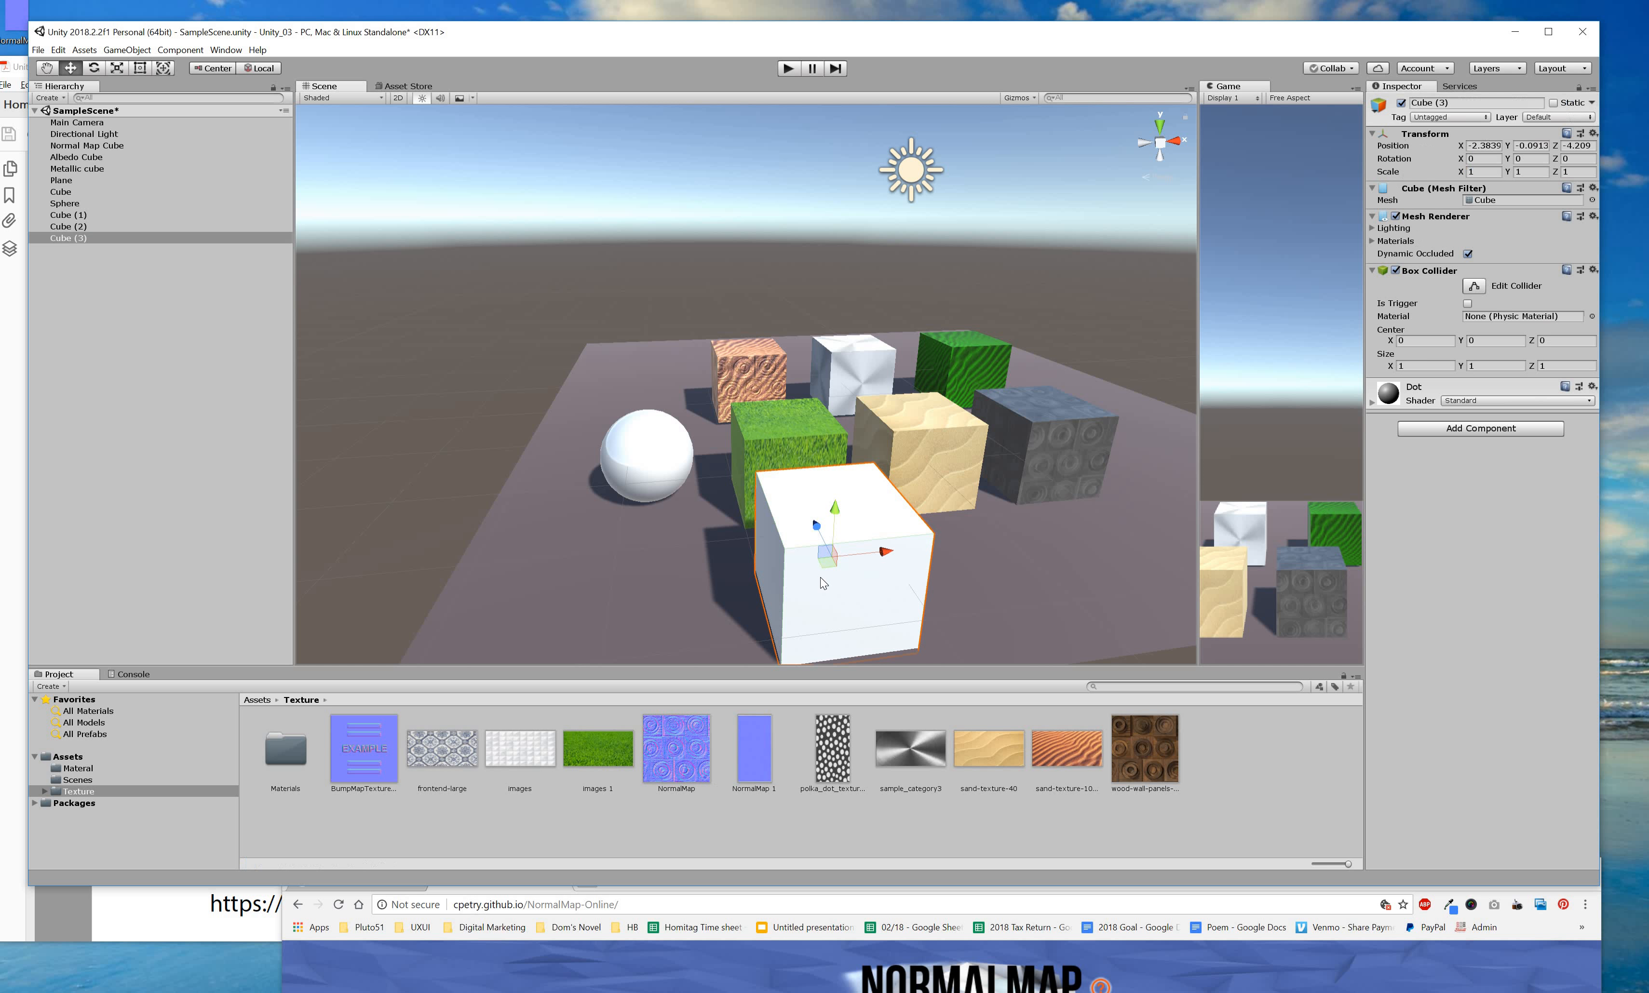
pyautogui.click(1372, 404)
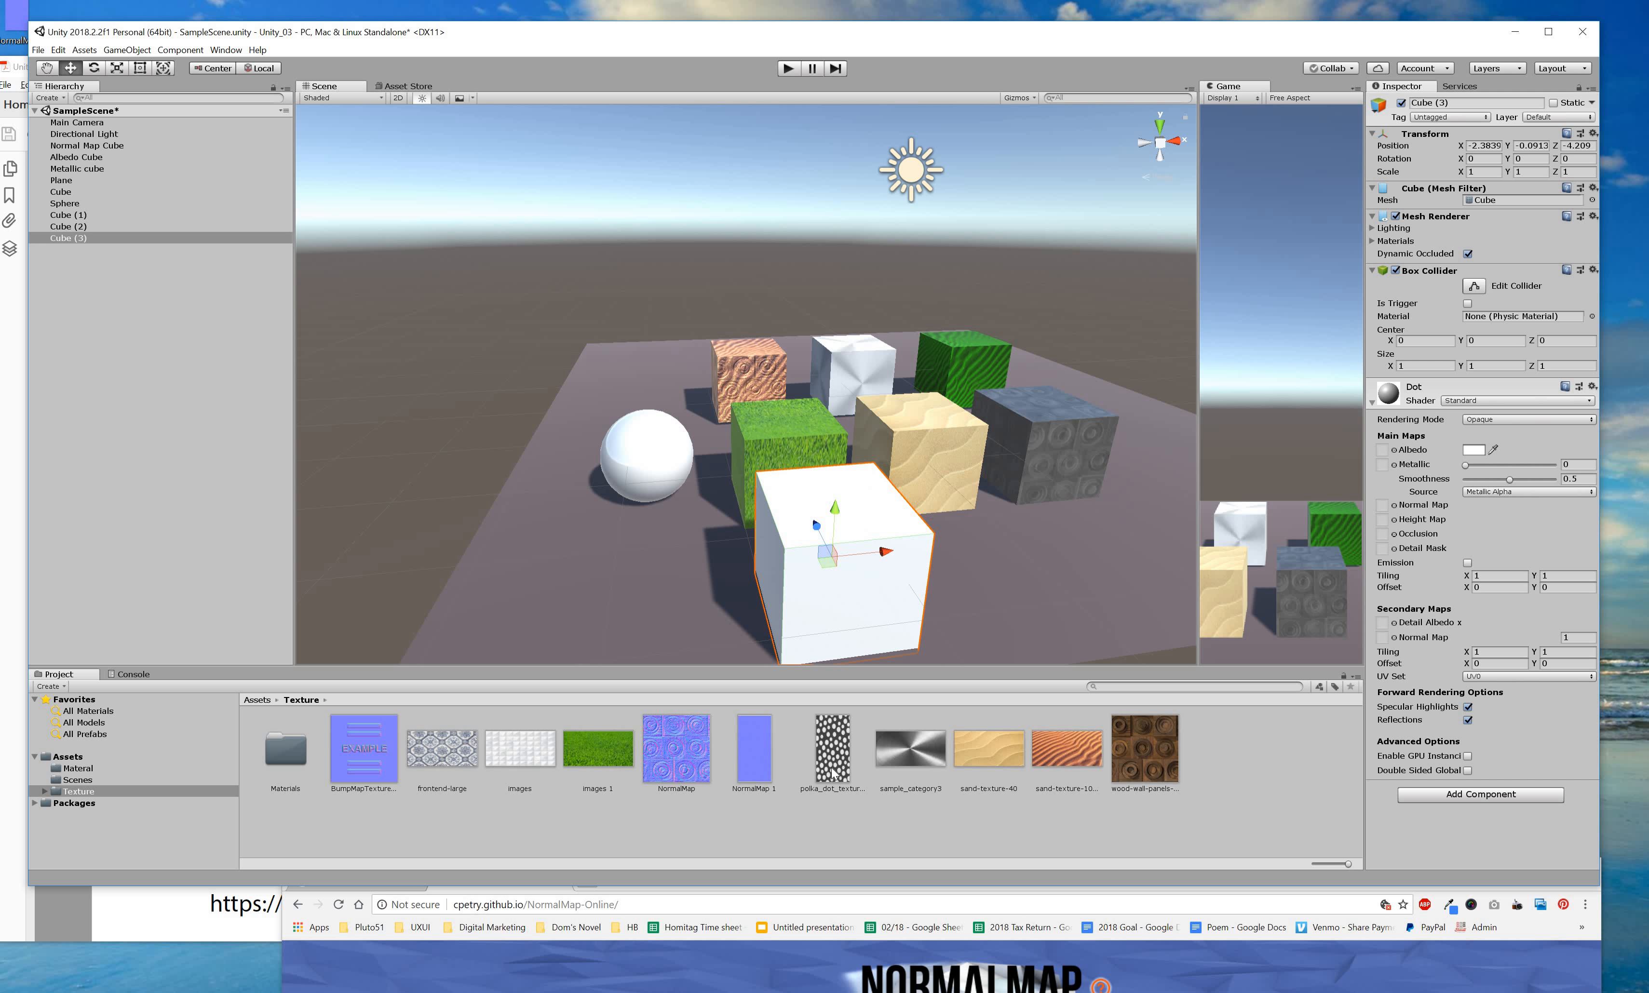
# Add the polka-dot texture to Dot, keep Smoothness at 1, and tint the albedo yellow FFCE00.
pyautogui.moveTo(831, 775); pyautogui.dragTo(1382, 464)
pyautogui.moveTo(839, 755)
pyautogui.mouseDown()
pyautogui.moveTo(1222, 656)
pyautogui.moveTo(1386, 512)
pyautogui.mouseUp()
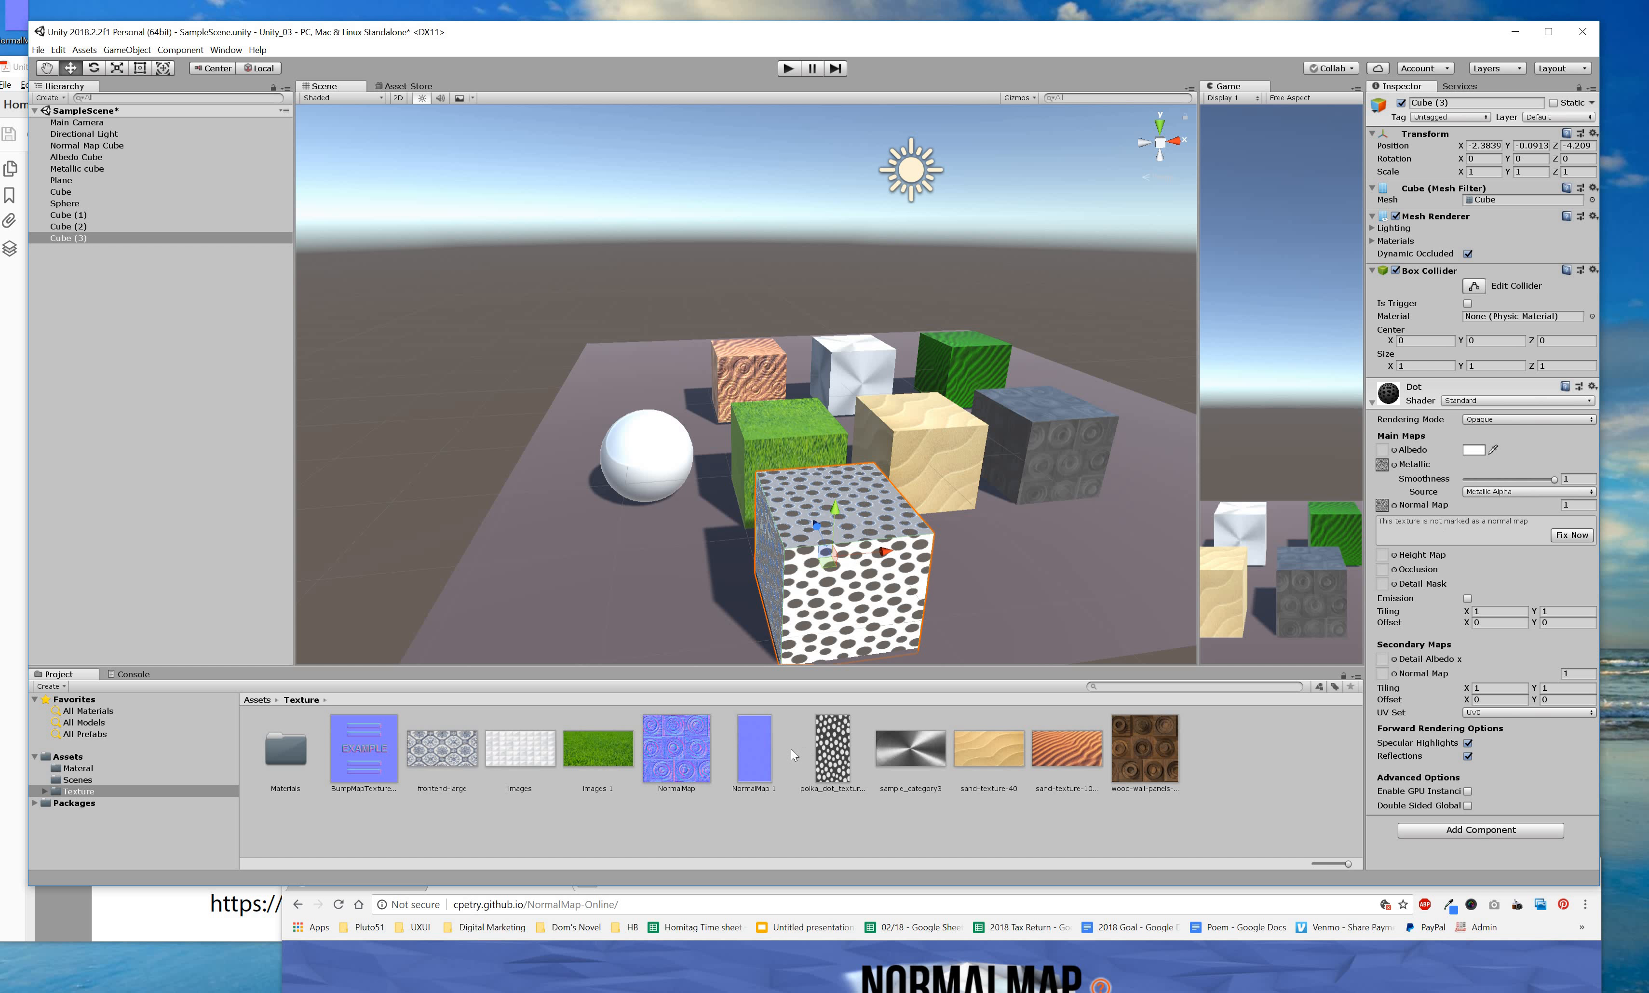
pyautogui.moveTo(1366, 525); pyautogui.dragTo(1384, 507)
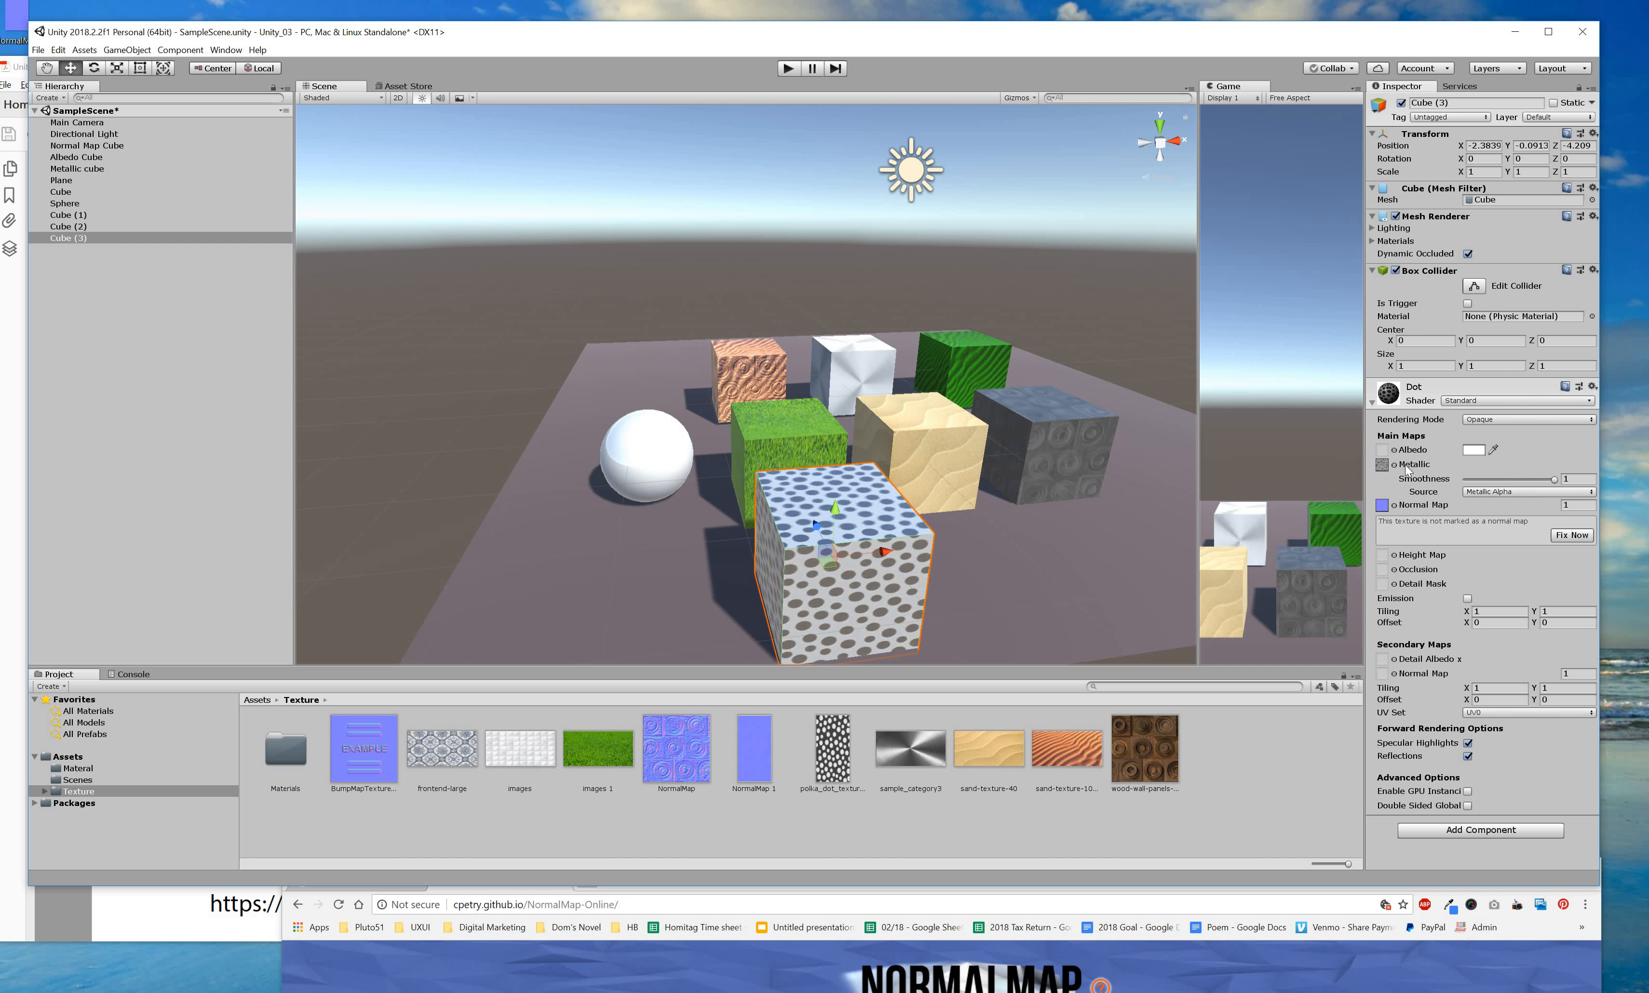
pyautogui.moveTo(1554, 477); pyautogui.dragTo(1428, 476)
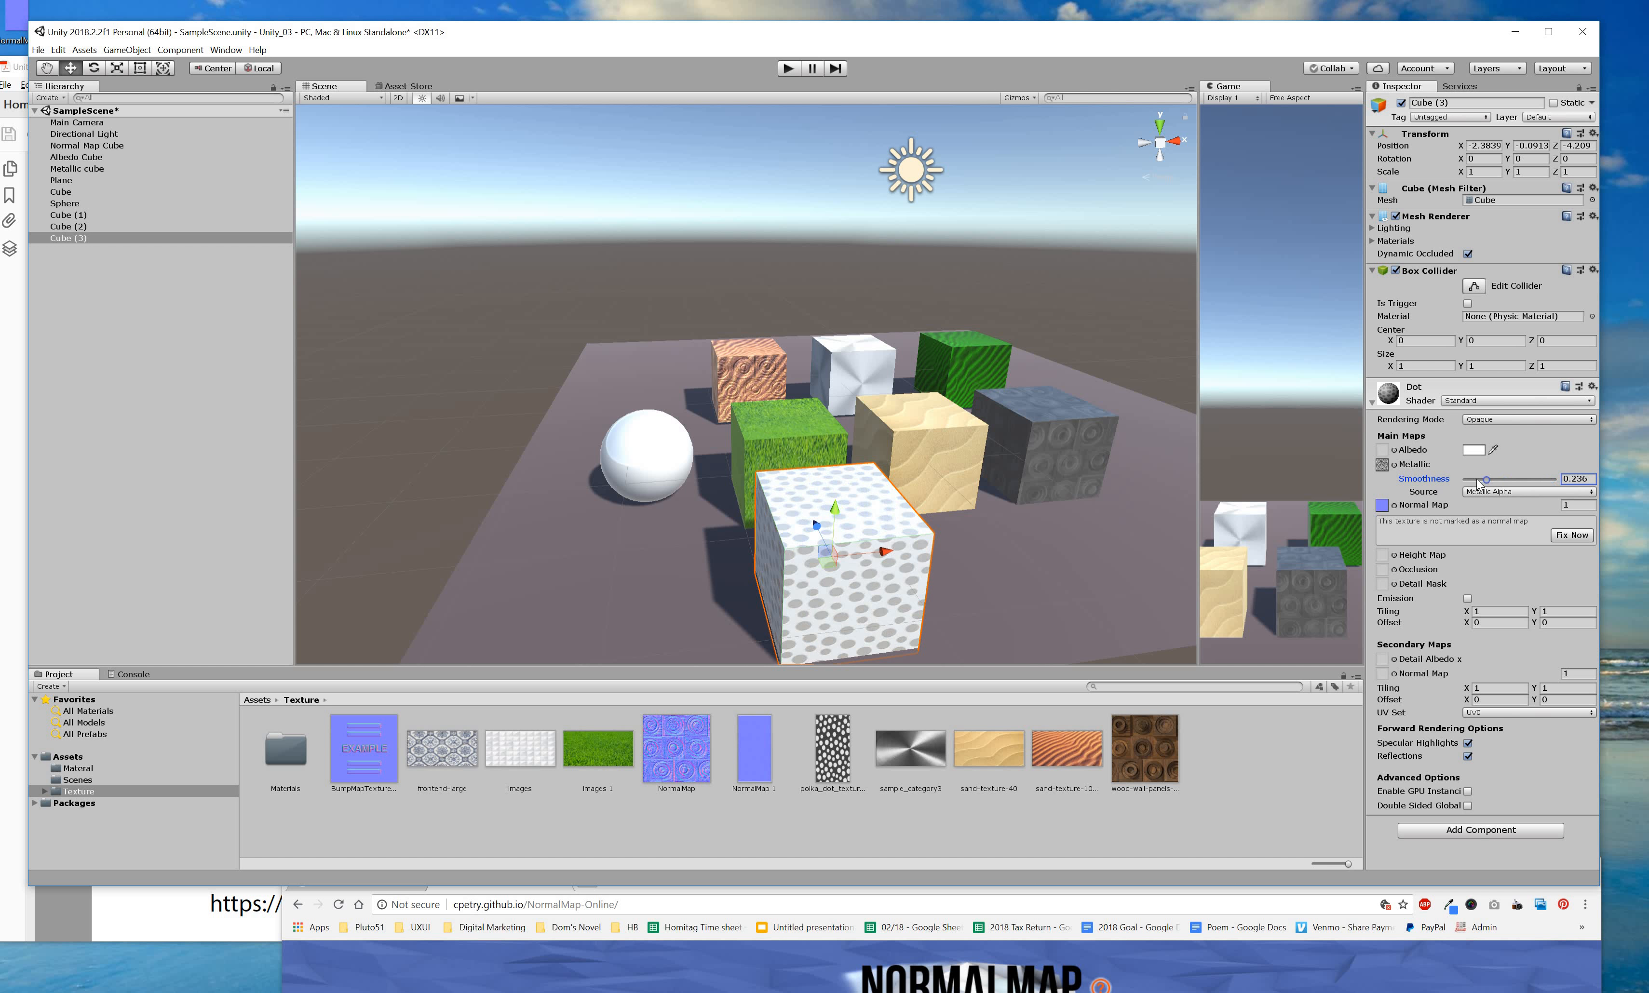
pyautogui.moveTo(1548, 481); pyautogui.dragTo(1556, 479)
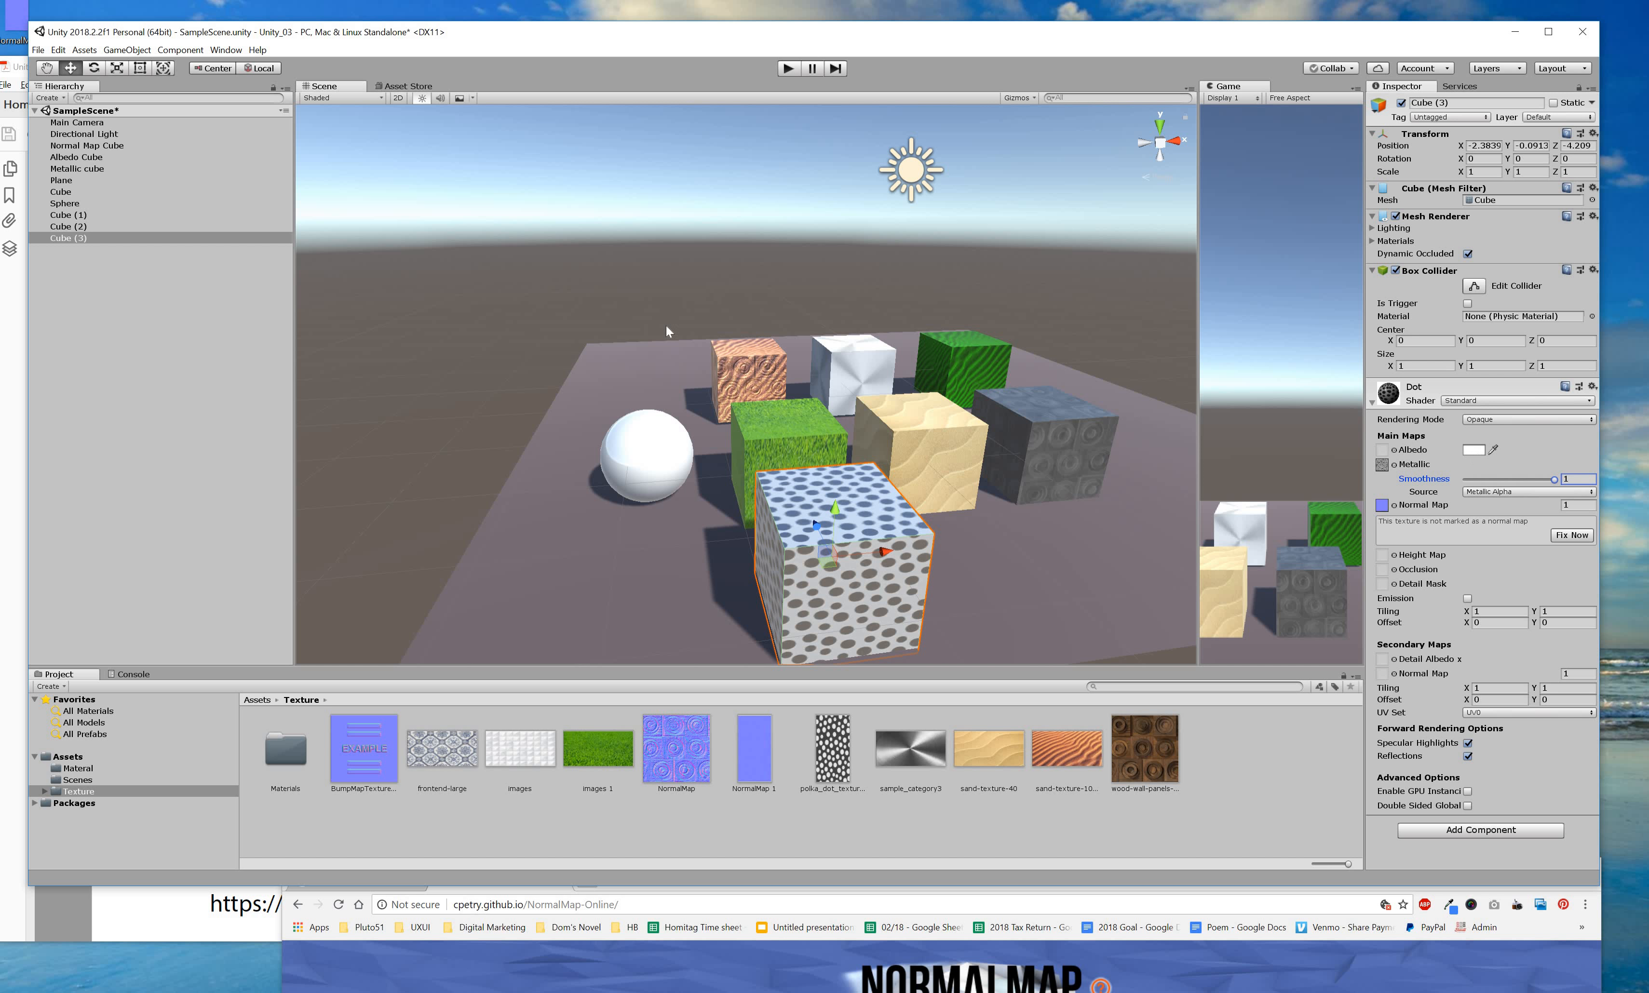
pyautogui.moveTo(459, 330)
pyautogui.mouseDown()
pyautogui.moveTo(500, 329)
pyautogui.moveTo(562, 258)
pyautogui.mouseUp()
# Change the Dot material's albedo colour to a light yellow, FFD215.
pyautogui.click(538, 279)
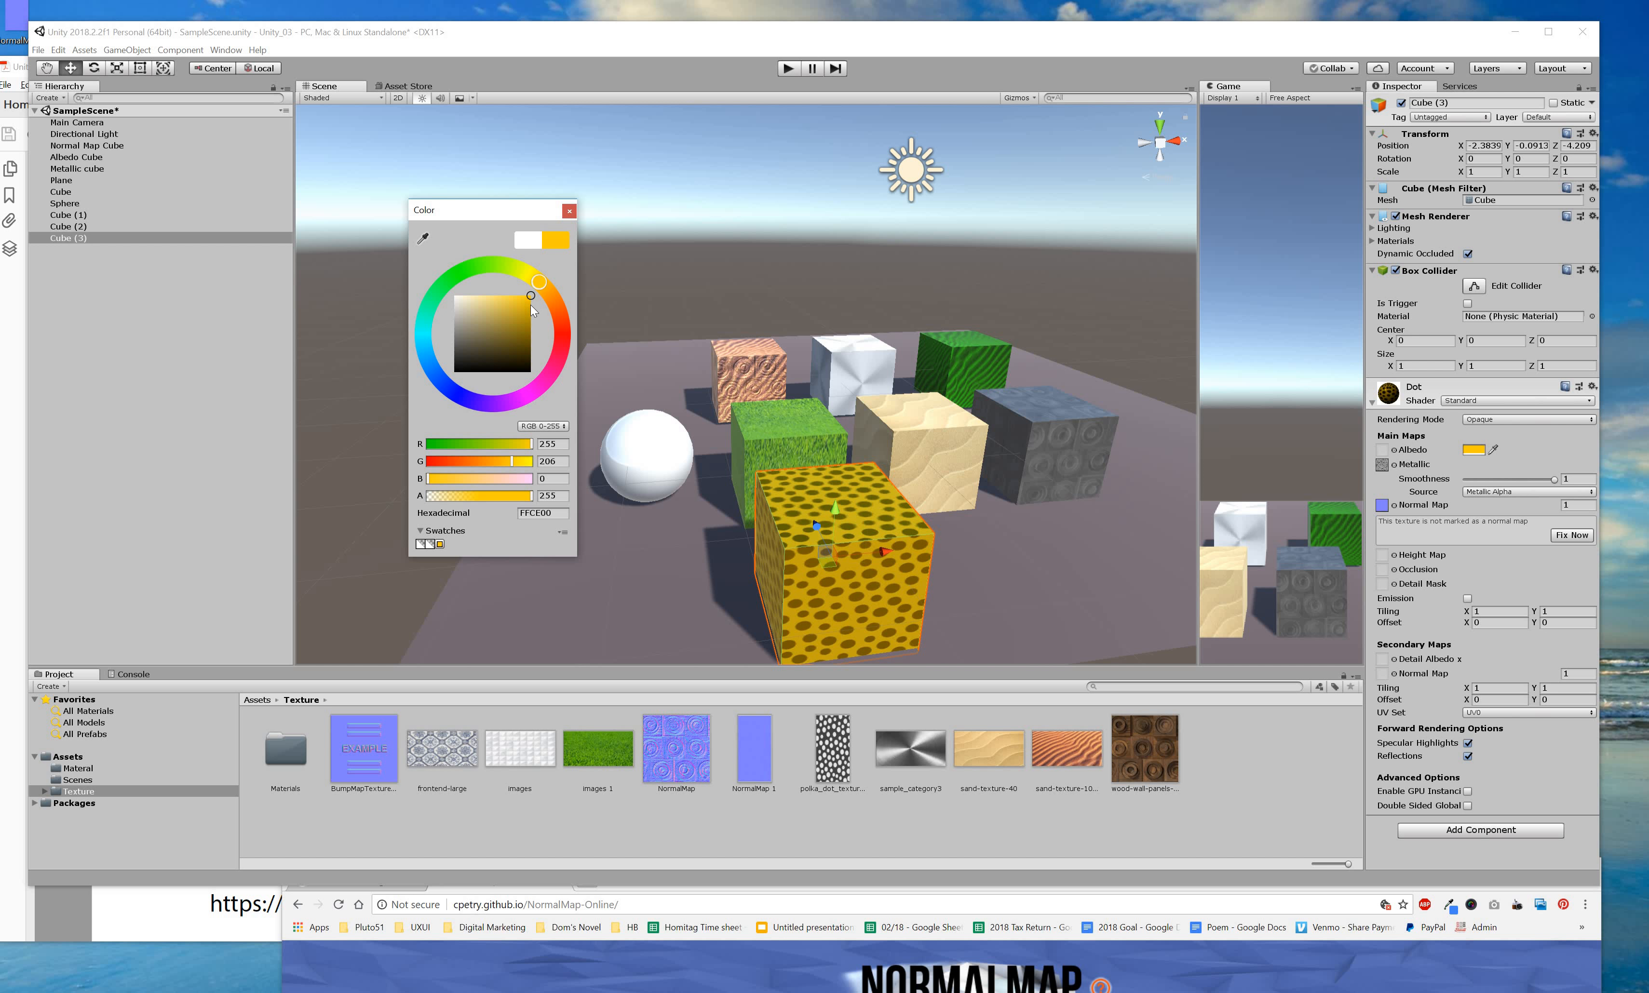
pyautogui.moveTo(521, 300); pyautogui.dragTo(526, 295)
pyautogui.click(1536, 505)
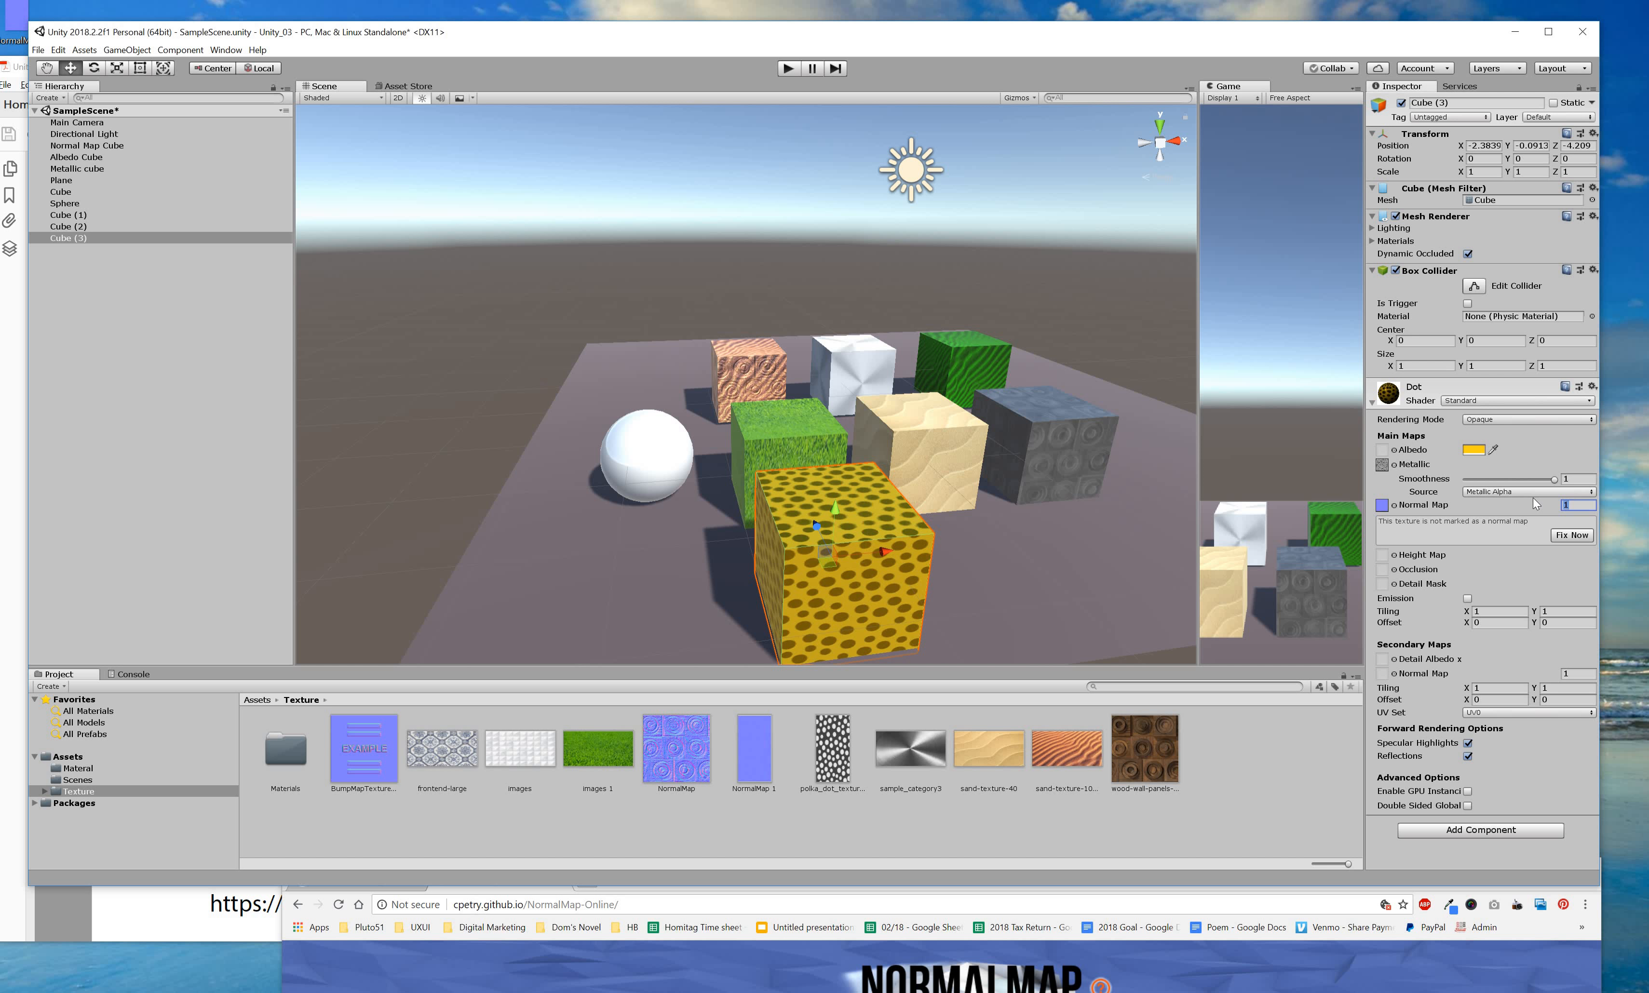
# Set the normal map strength to 3 and mark the texture as a normal map with Fix Now.
pyautogui.write('3')
pyautogui.click(850, 561)
pyautogui.hotkey('ctrl', 'z')
pyautogui.click(1571, 536)
# Reselect the yellow dotted cube and clear its Normal Map slot.
pyautogui.click(868, 561)
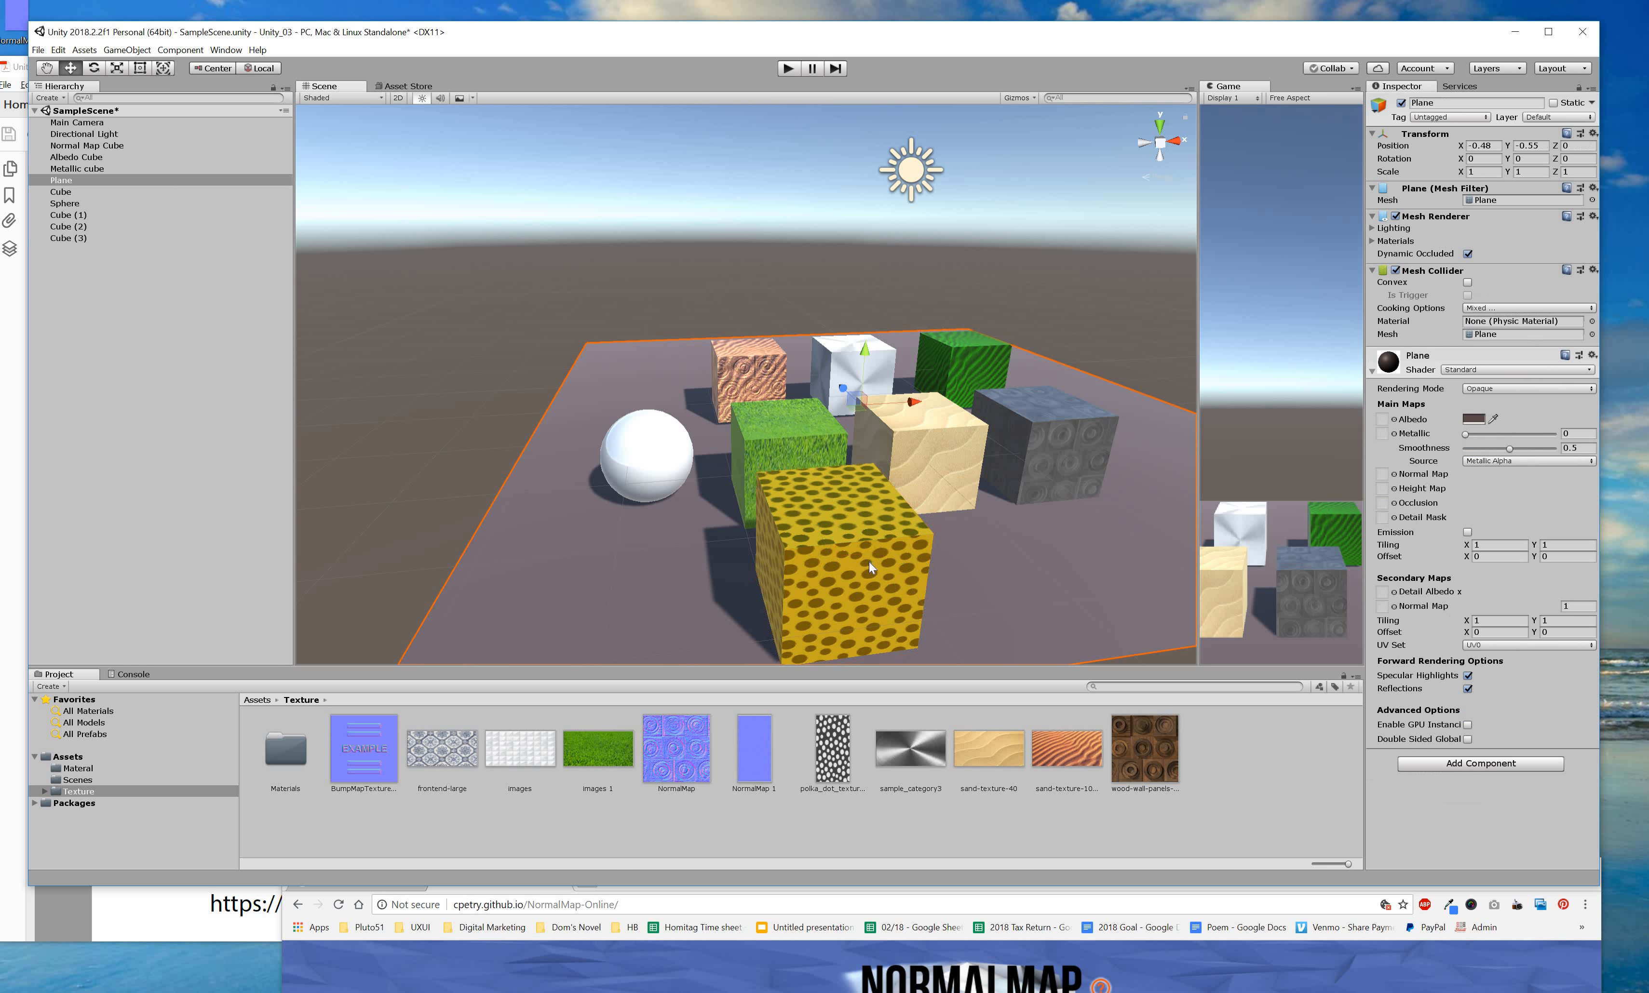
pyautogui.hotkey('ctrl', 'z')
pyautogui.click(785, 603)
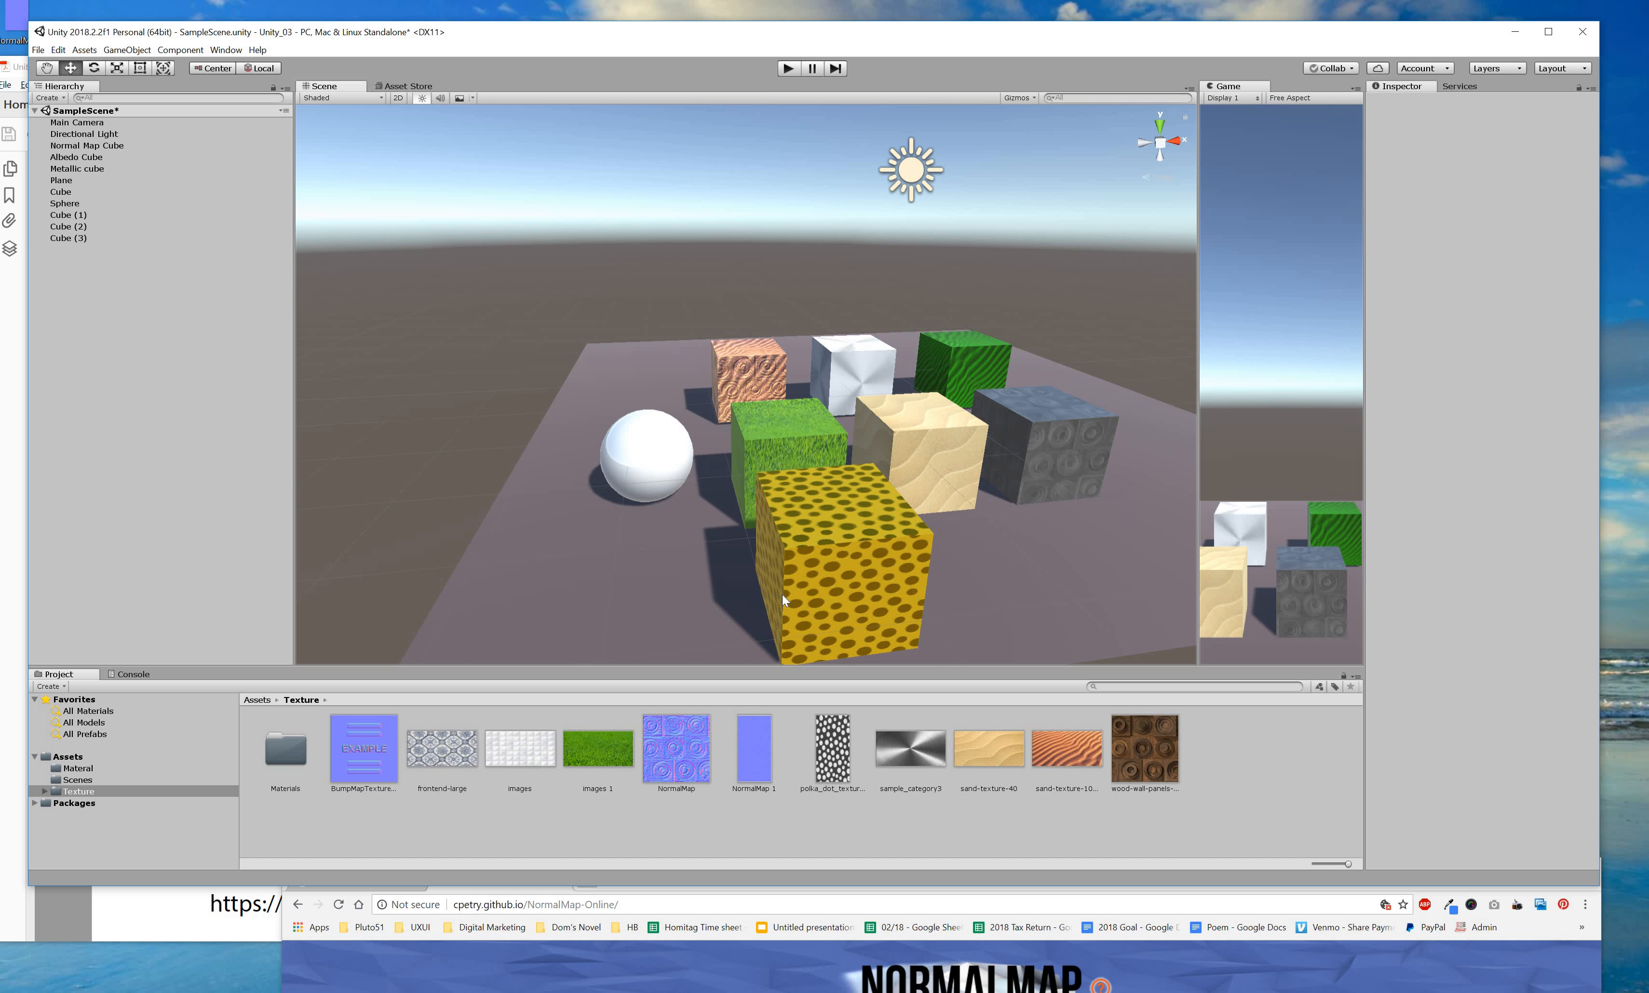
pyautogui.scroll(-2, 807, 593)
pyautogui.keyDown('alt'); pyautogui.moveTo(807, 593); pyautogui.dragTo(800, 471); pyautogui.keyUp('alt')
pyautogui.click(800, 470)
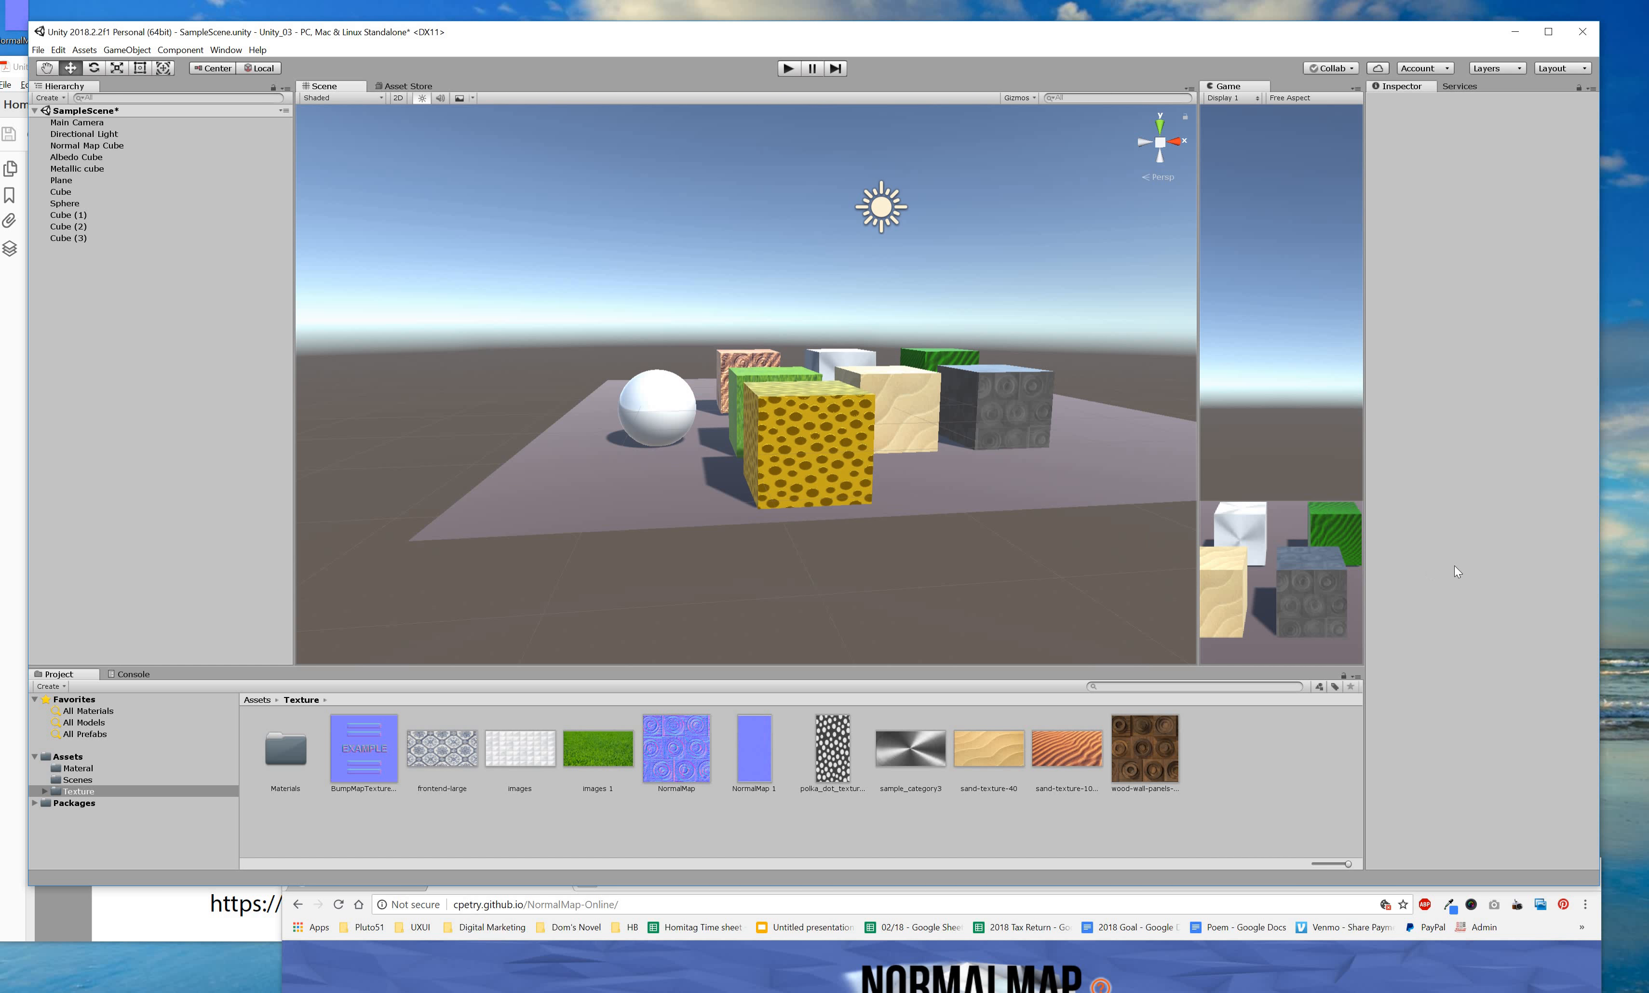
pyautogui.click(1382, 505)
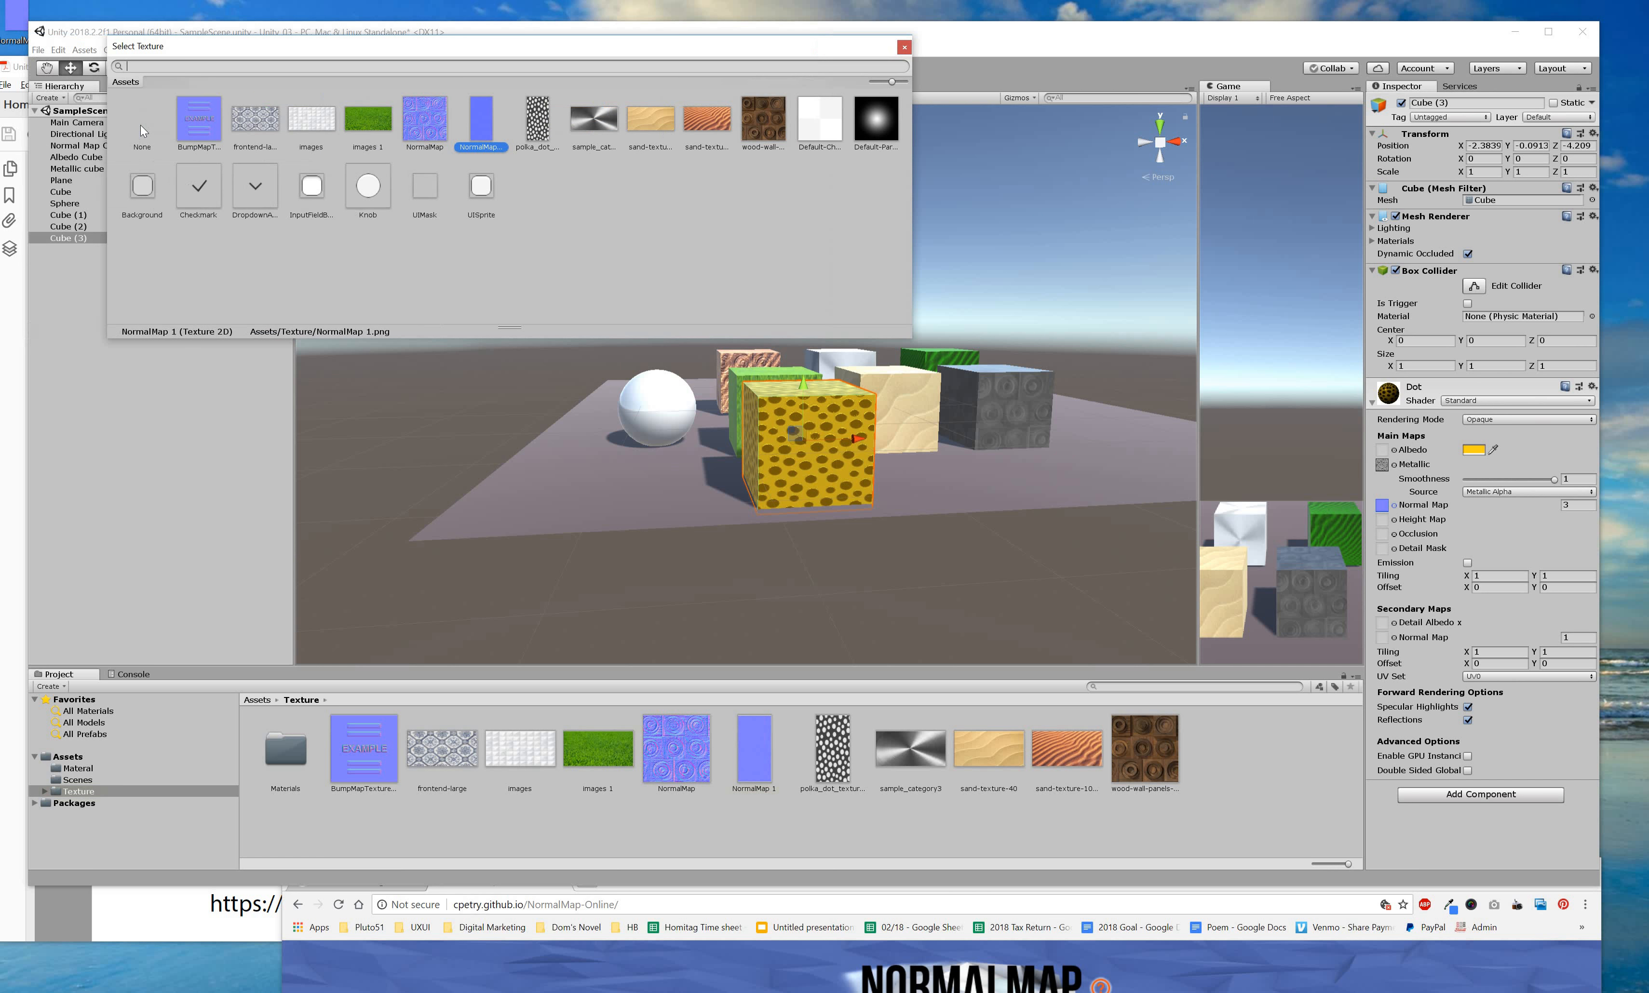
pyautogui.click(140, 125)
pyautogui.click(843, 377)
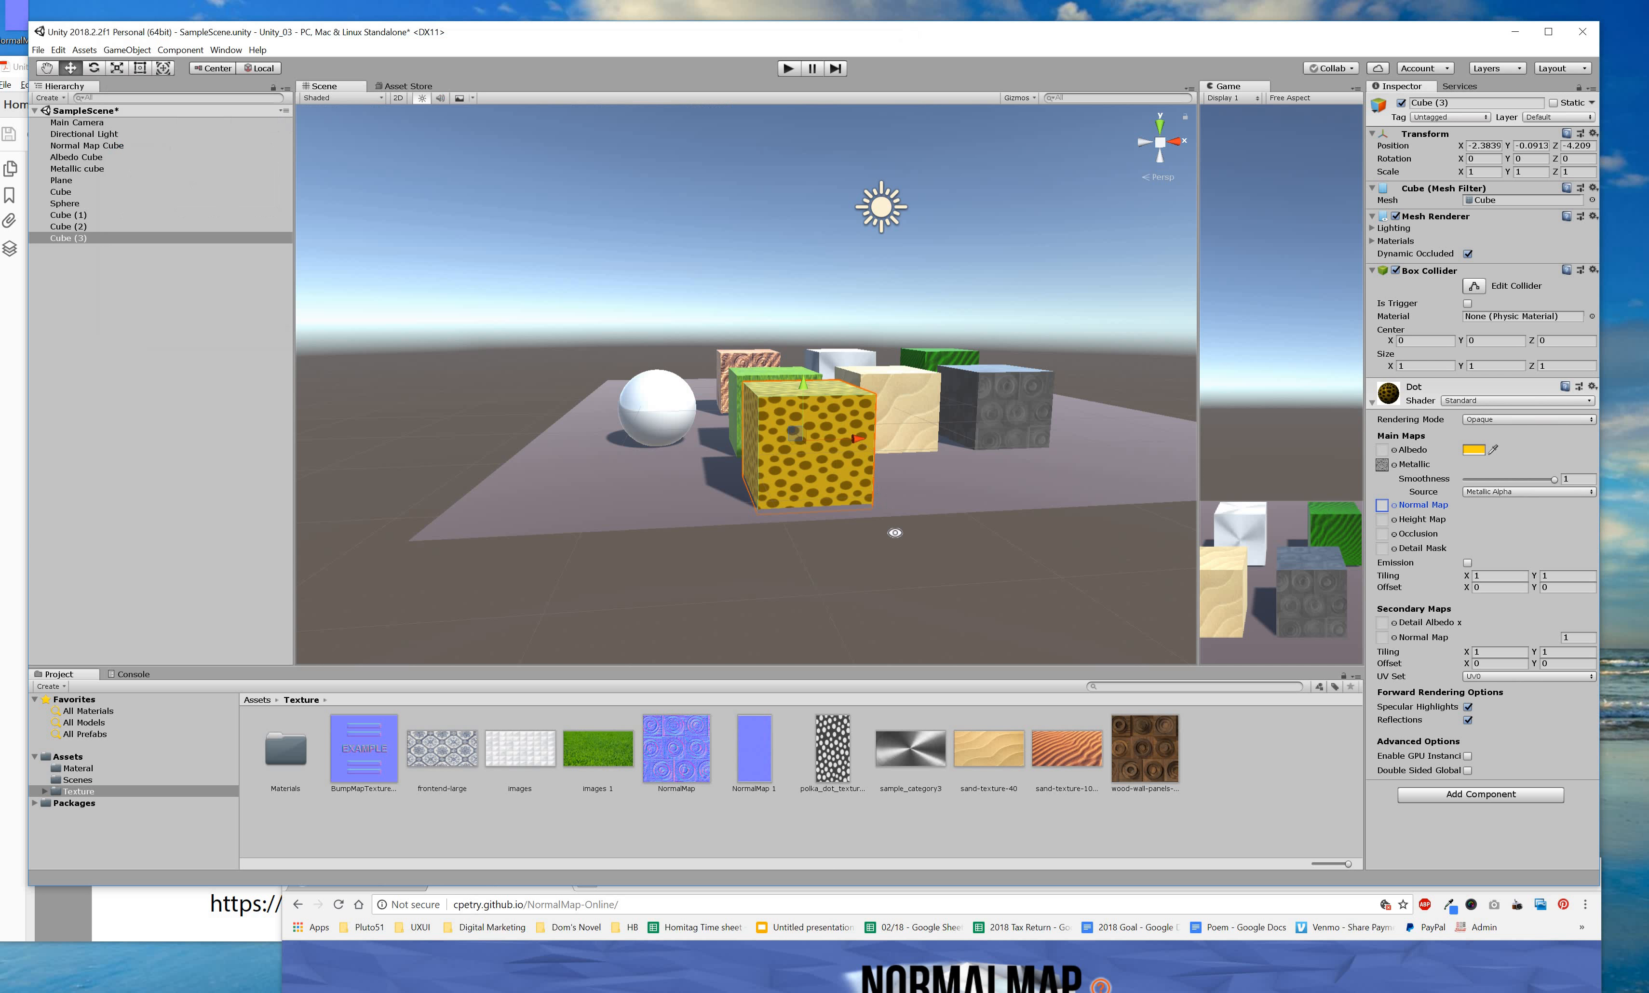
# Reassign NormalMap 1 as the cube's normal map and inspect the bumps.
pyautogui.keyDown('alt'); pyautogui.moveTo(915, 494); pyautogui.dragTo(810, 398); pyautogui.keyUp('alt')
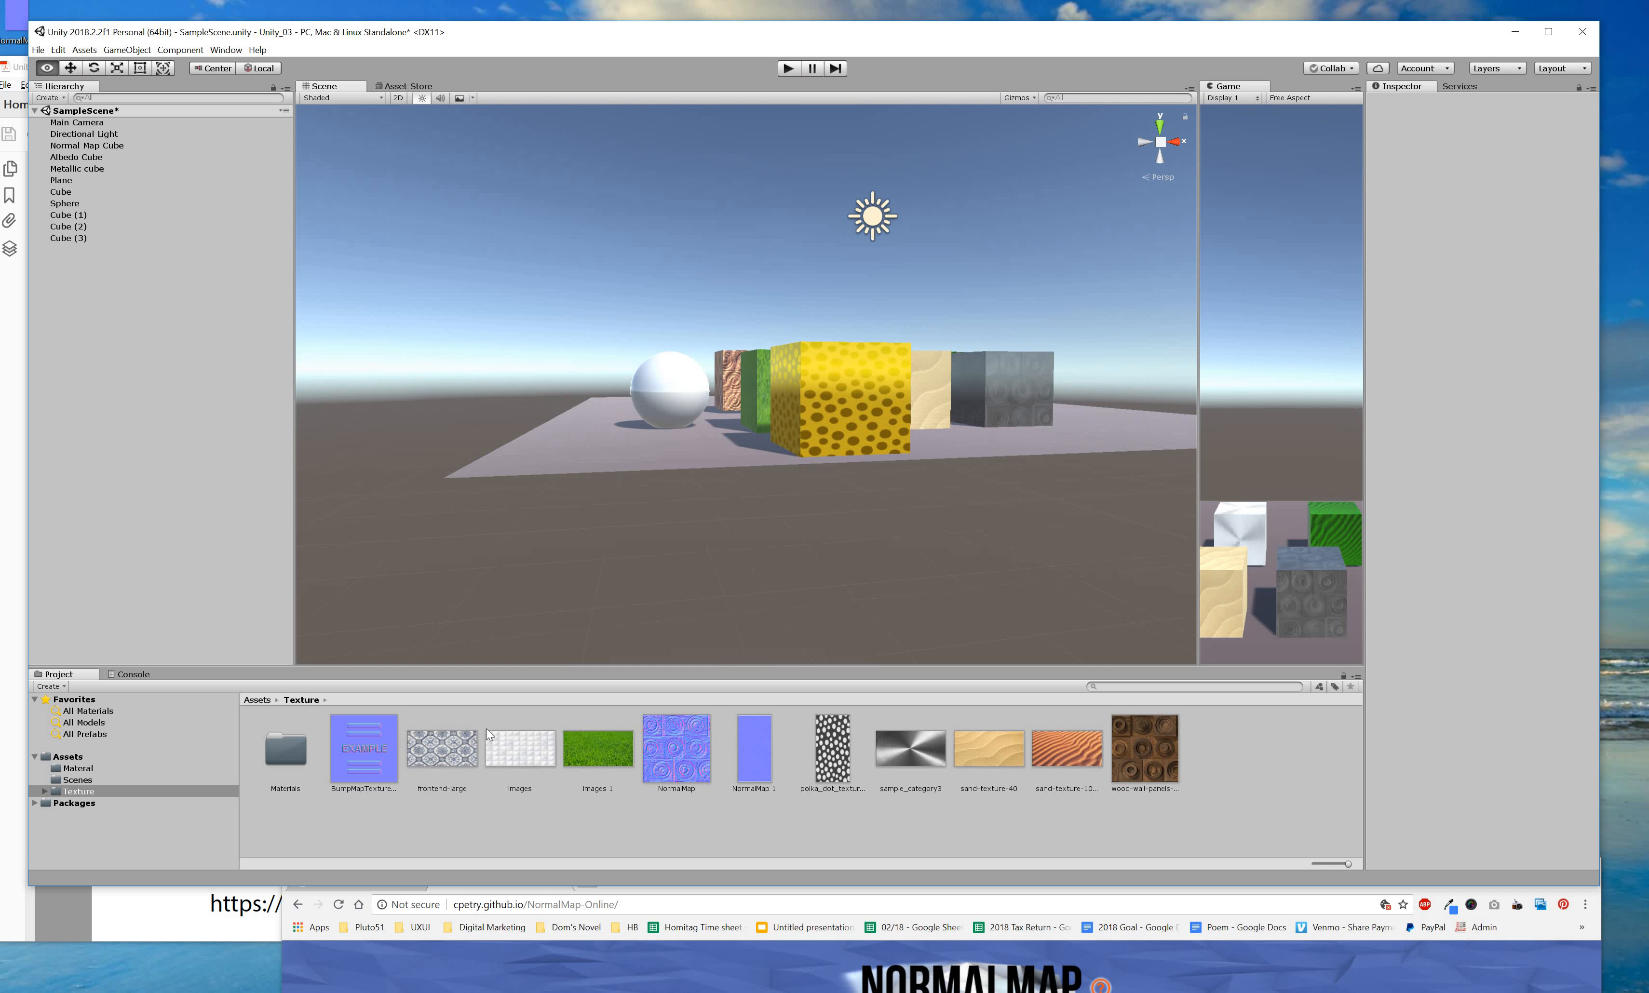
pyautogui.click(815, 402)
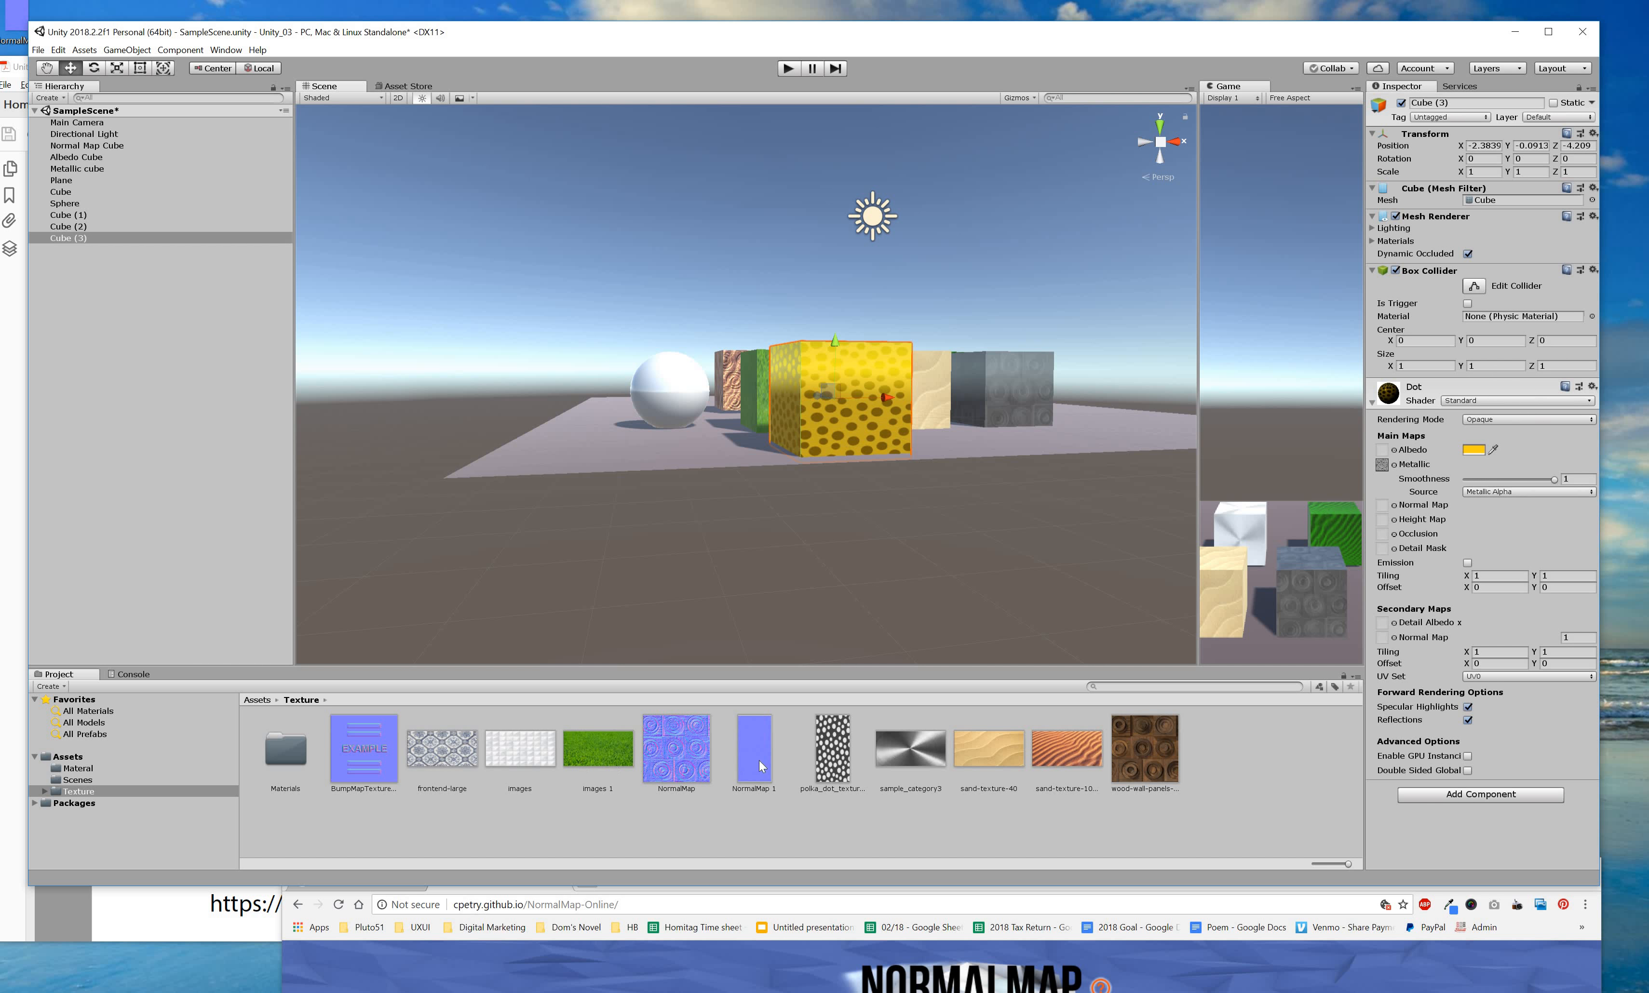
pyautogui.moveTo(1324, 542); pyautogui.dragTo(1382, 505)
pyautogui.keyDown('alt'); pyautogui.moveTo(840, 524); pyautogui.dragTo(795, 380); pyautogui.keyUp('alt')
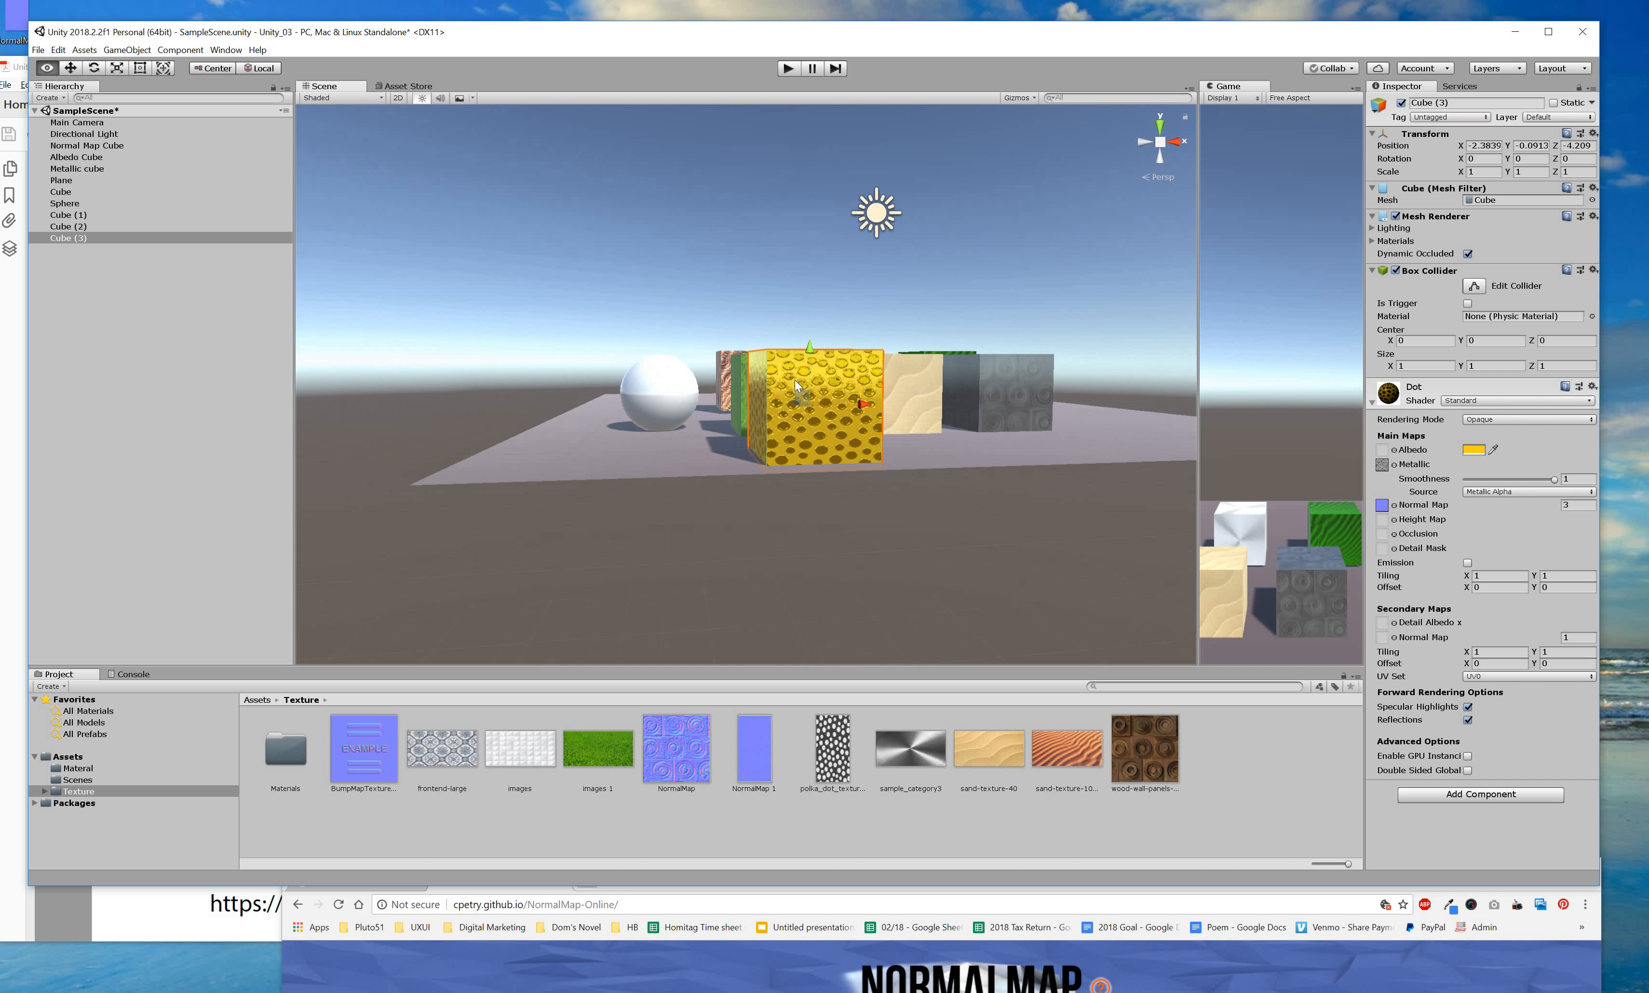
pyautogui.keyDown('alt'); pyautogui.moveTo(935, 412); pyautogui.dragTo(829, 438); pyautogui.keyUp('alt')
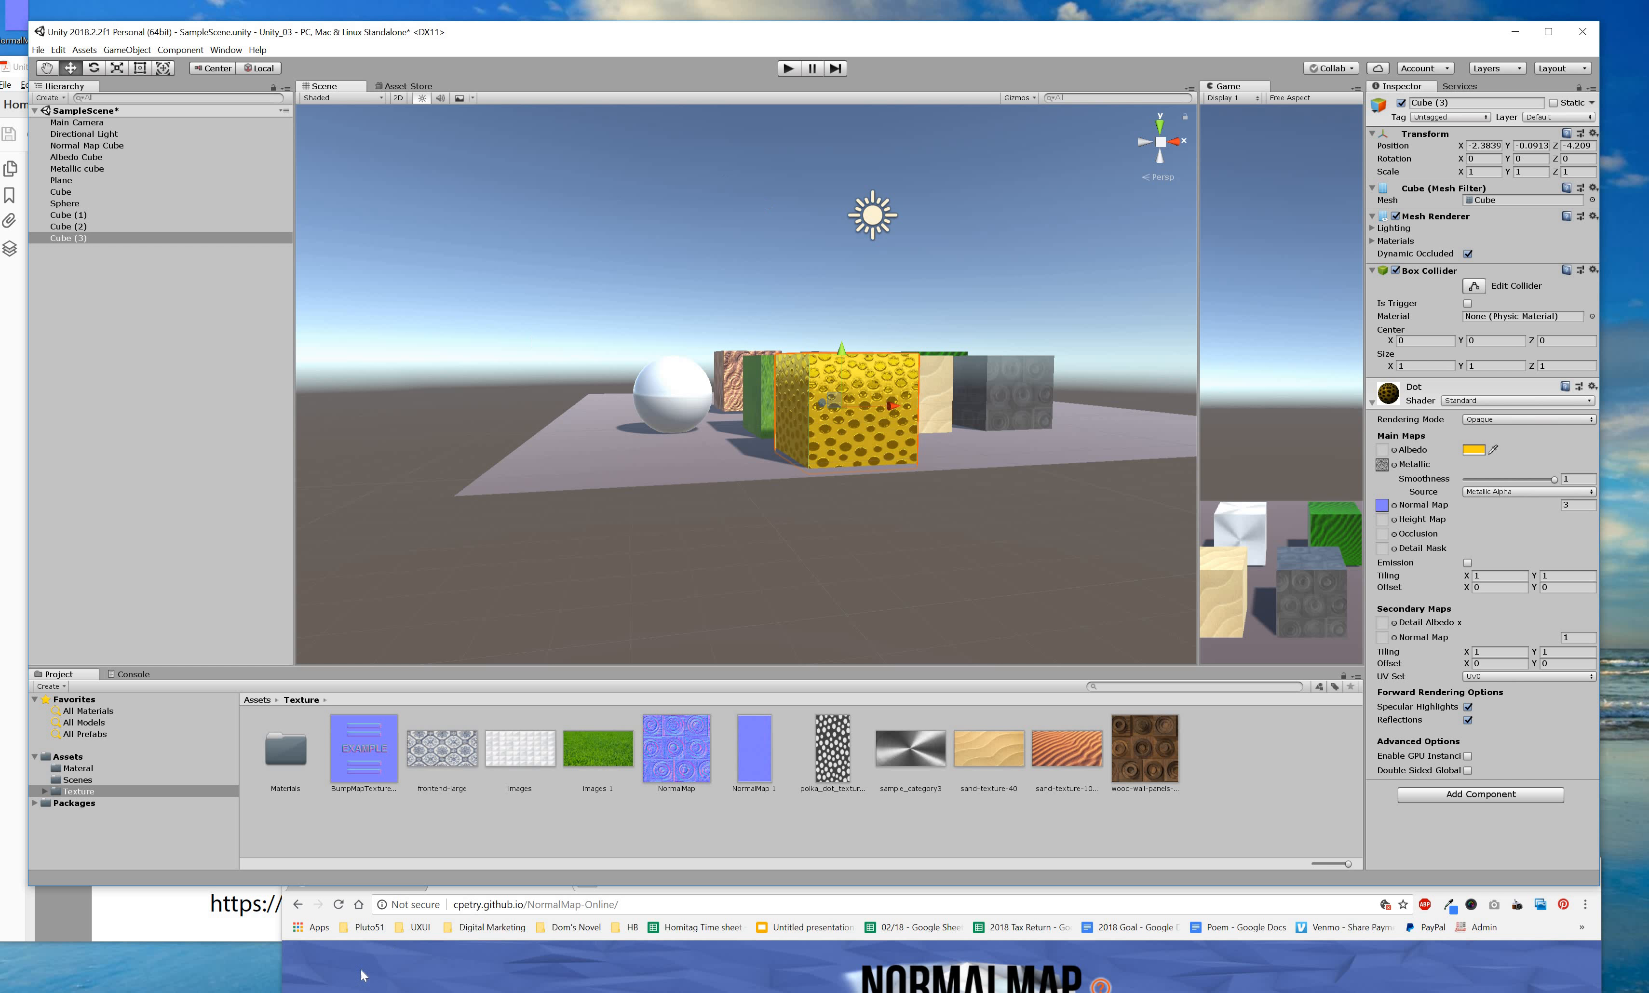
# Save the scene and show the tutorial PDF's page 10 on normal mapping.
pyautogui.hotkey('ctrl', 's')
pyautogui.hotkey('alt', 'Tab')
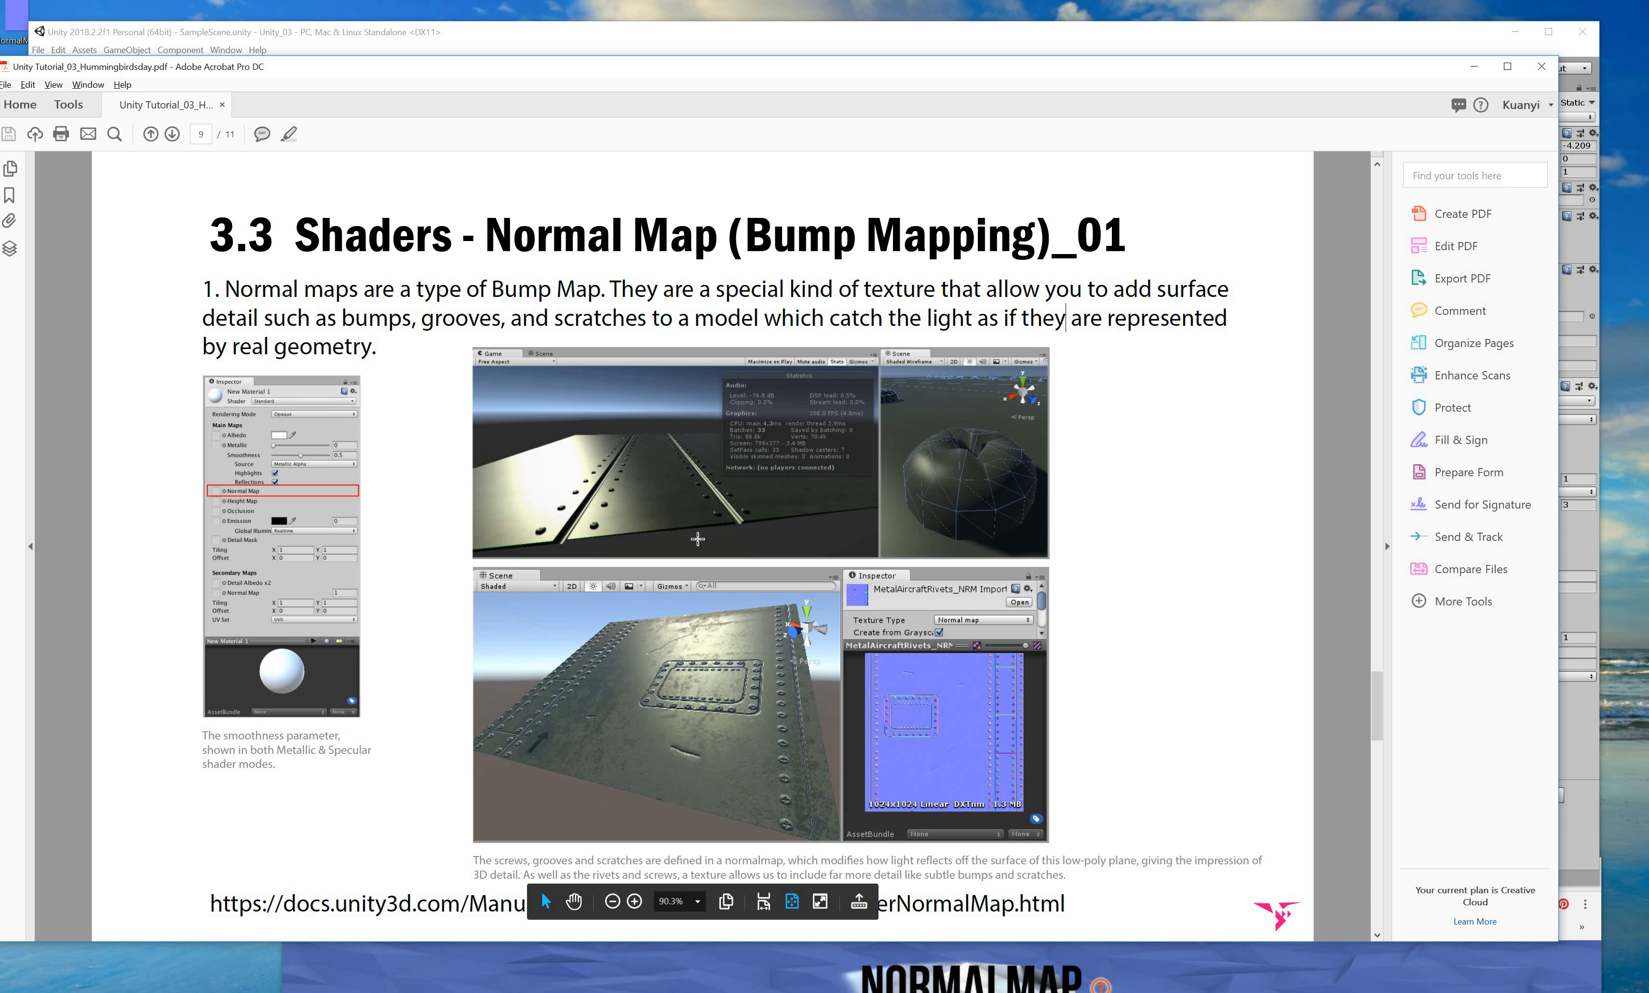
pyautogui.scroll(-2, 693, 519)
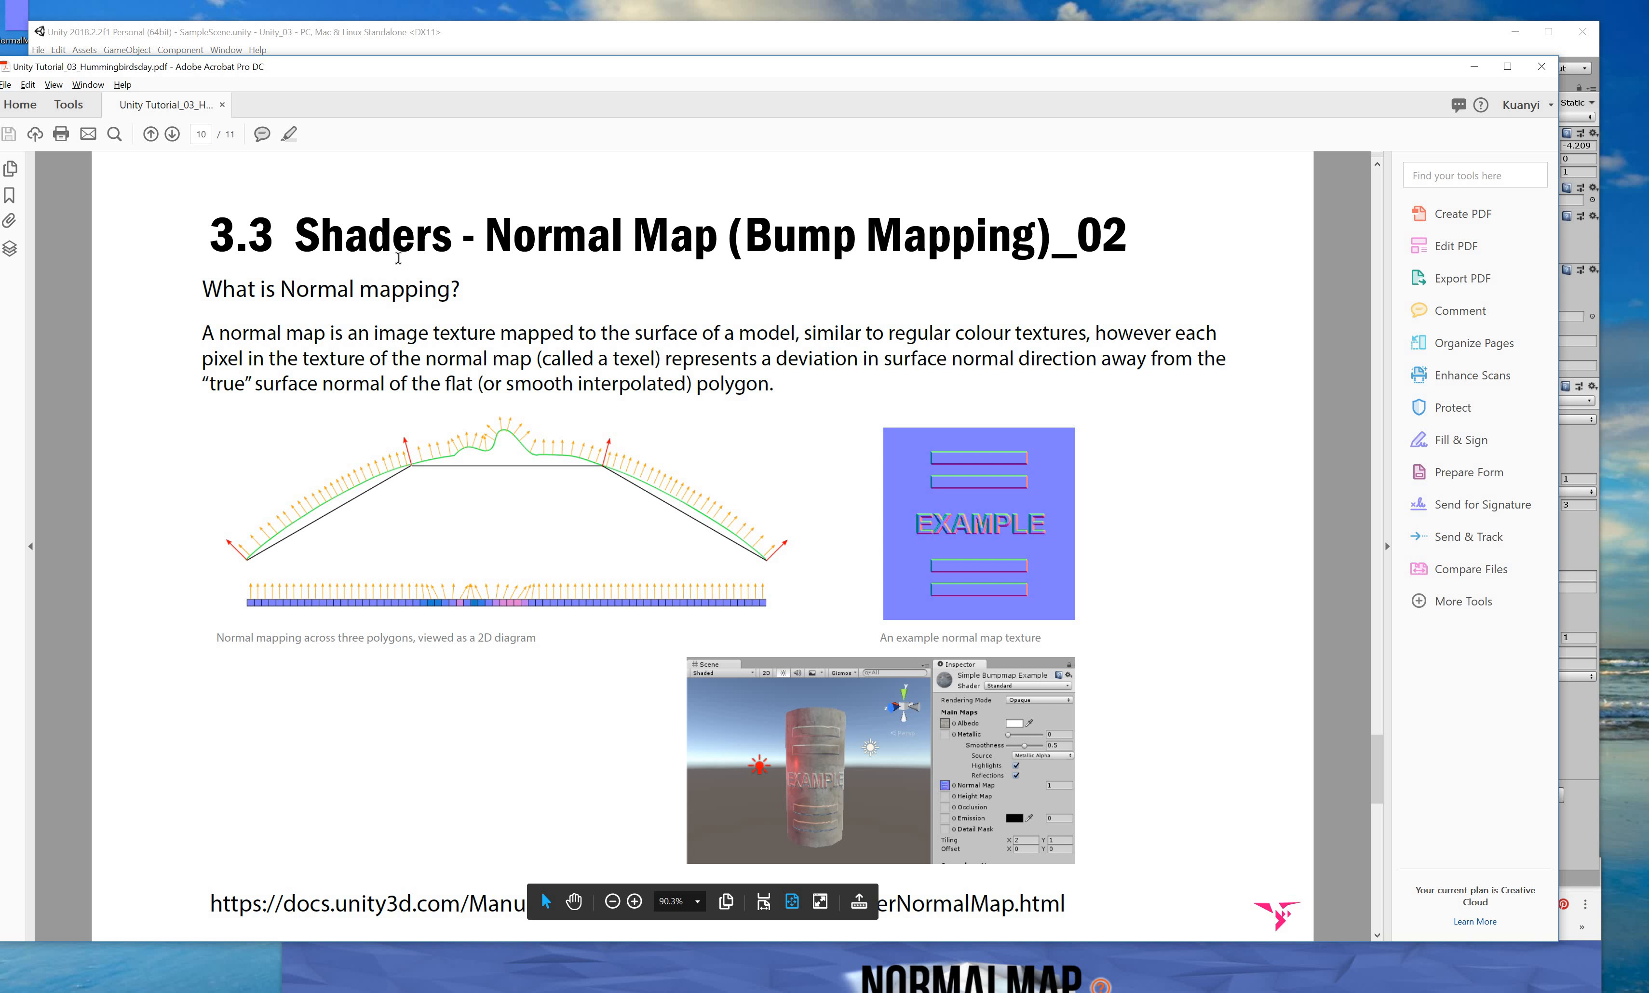
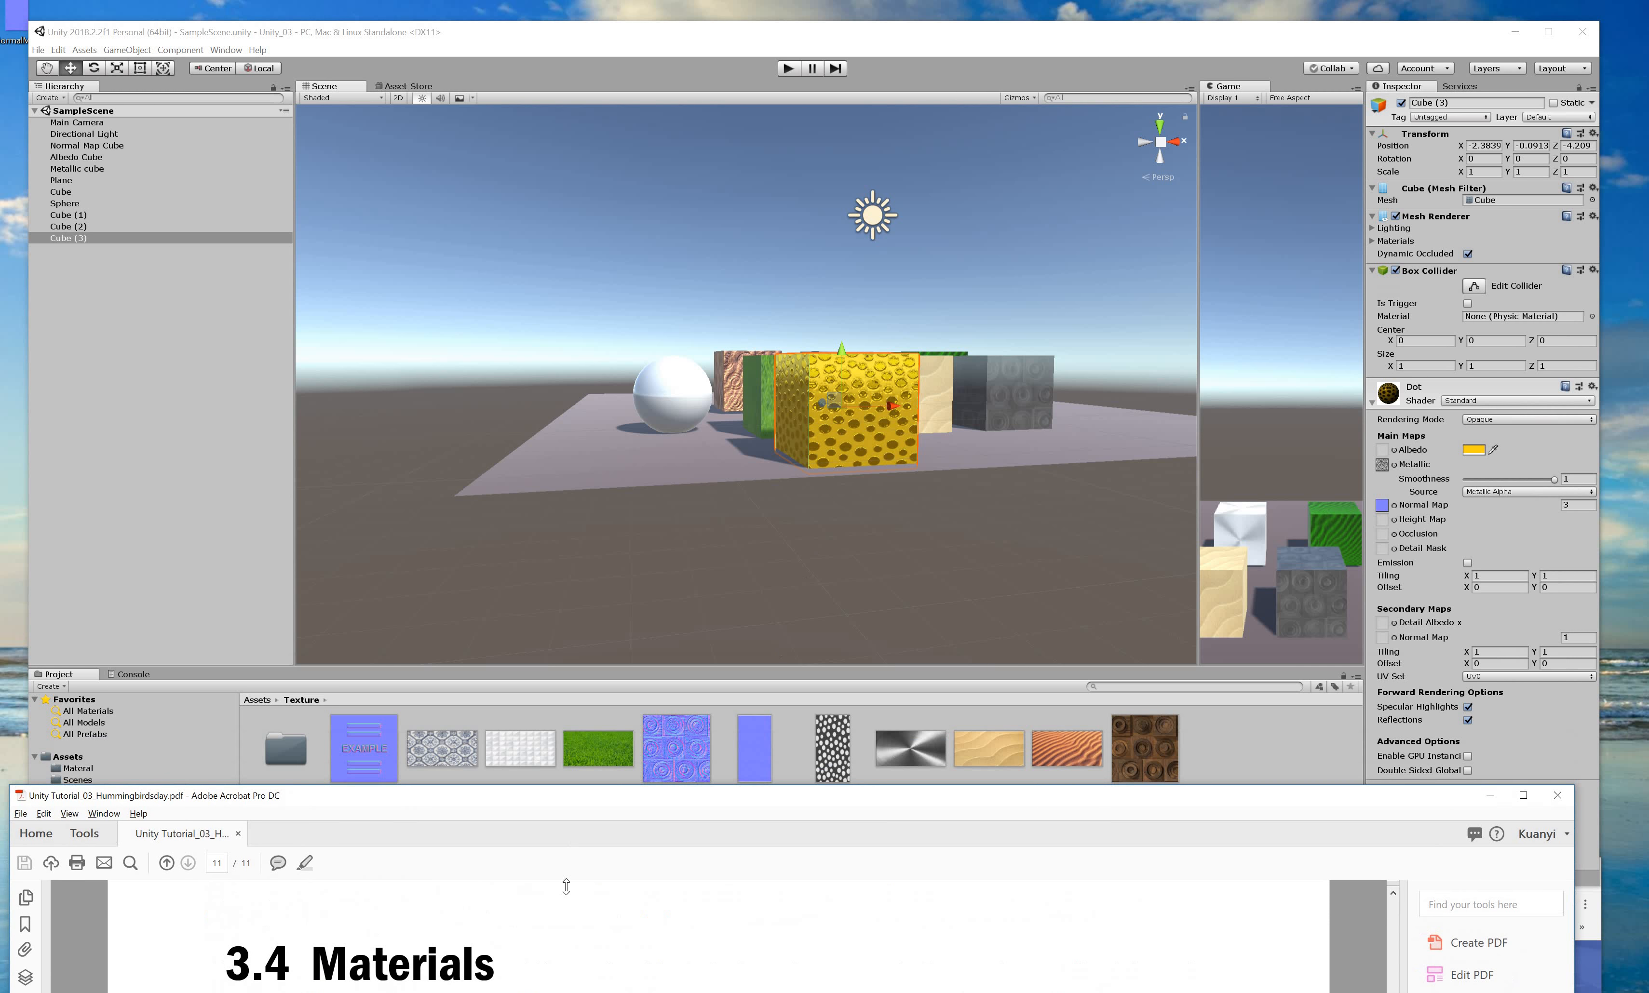
# Bring the Unity editor to the front.
pyautogui.click(811, 542)
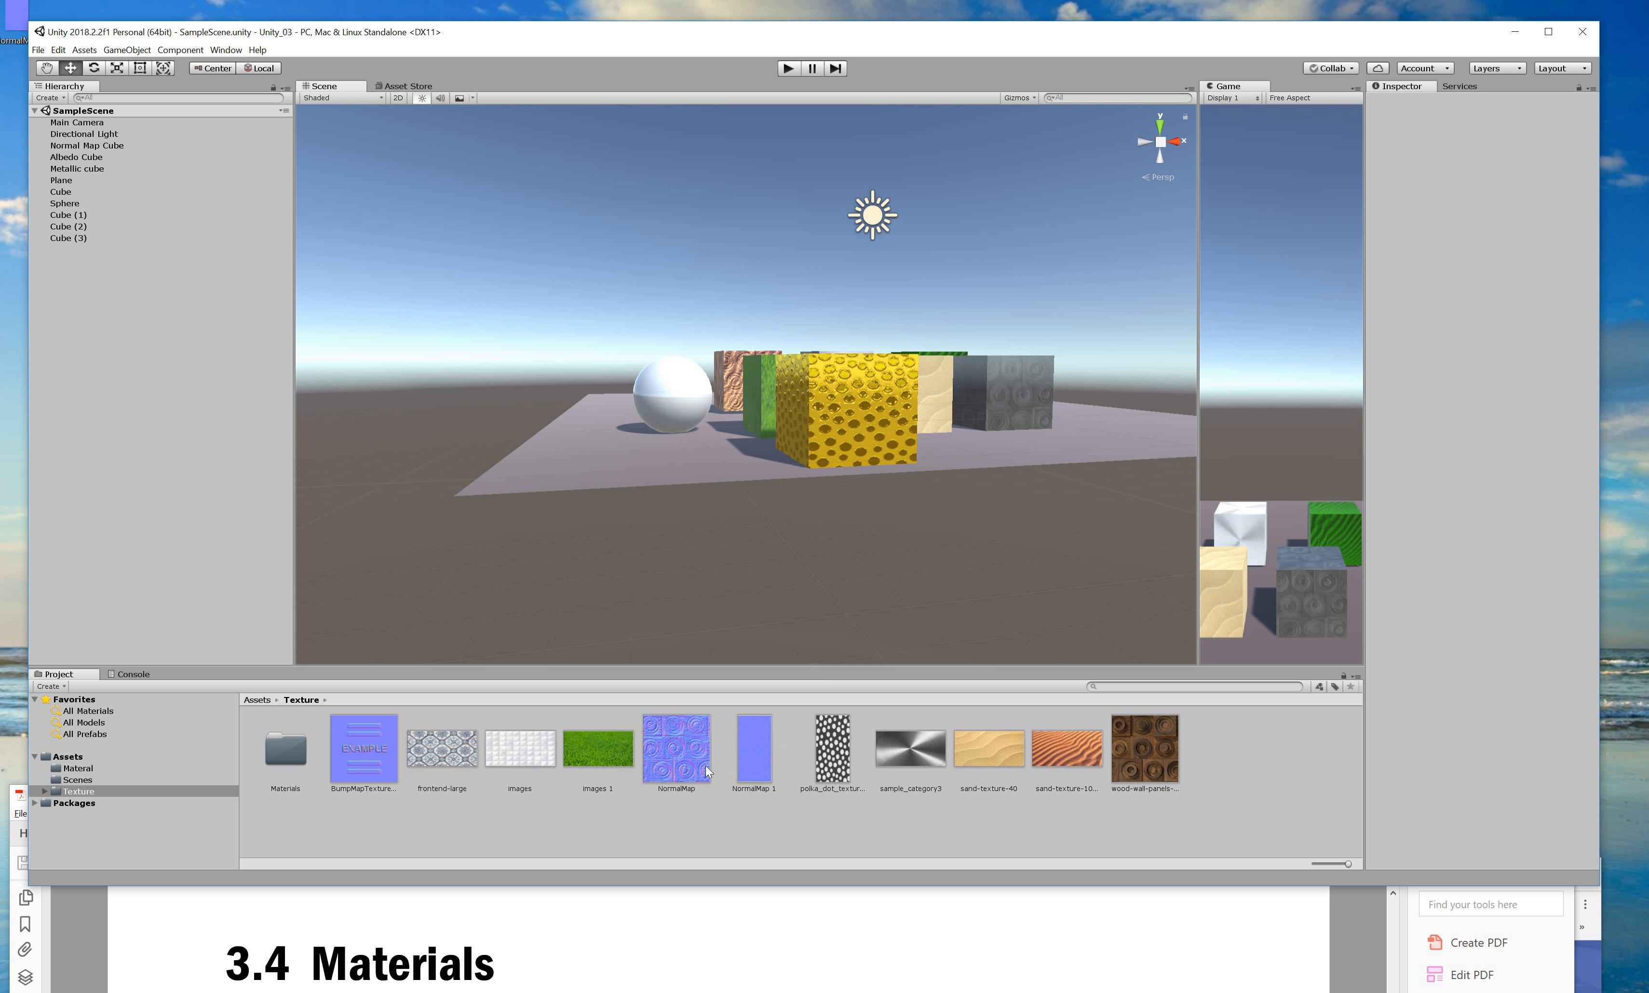
pyautogui.click(693, 757)
pyautogui.click(857, 788)
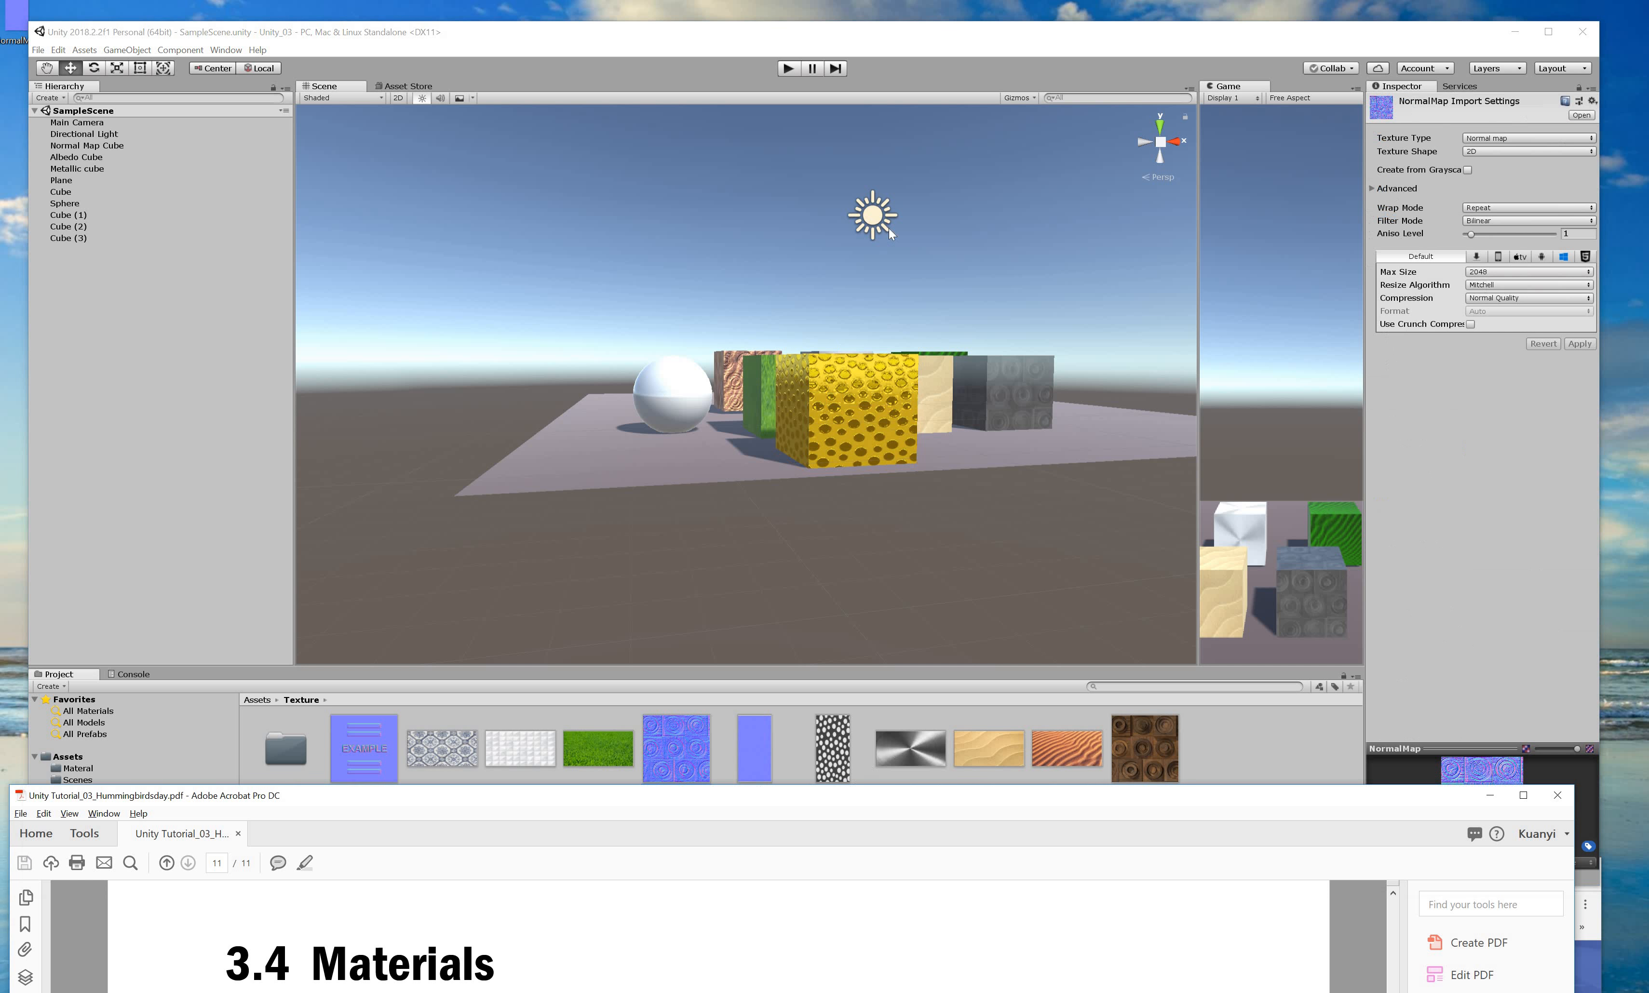
pyautogui.moveTo(867, 115); pyautogui.dragTo(870, 75)
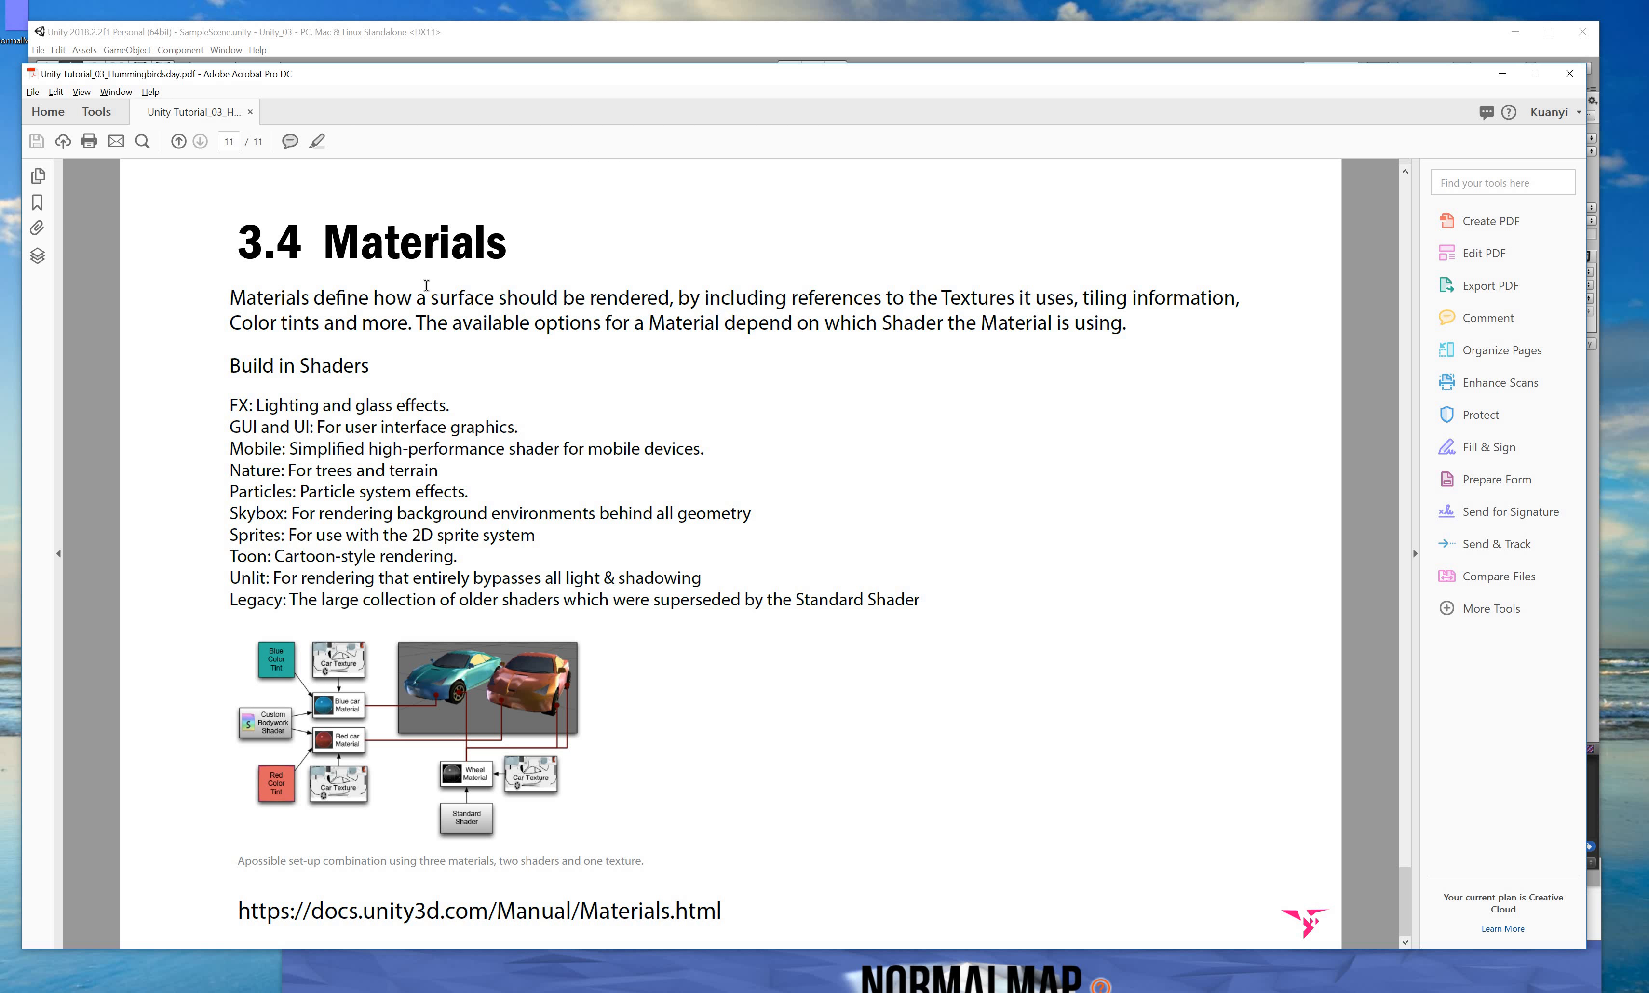
pyautogui.moveTo(732, 73); pyautogui.dragTo(715, 688)
pyautogui.click(821, 428)
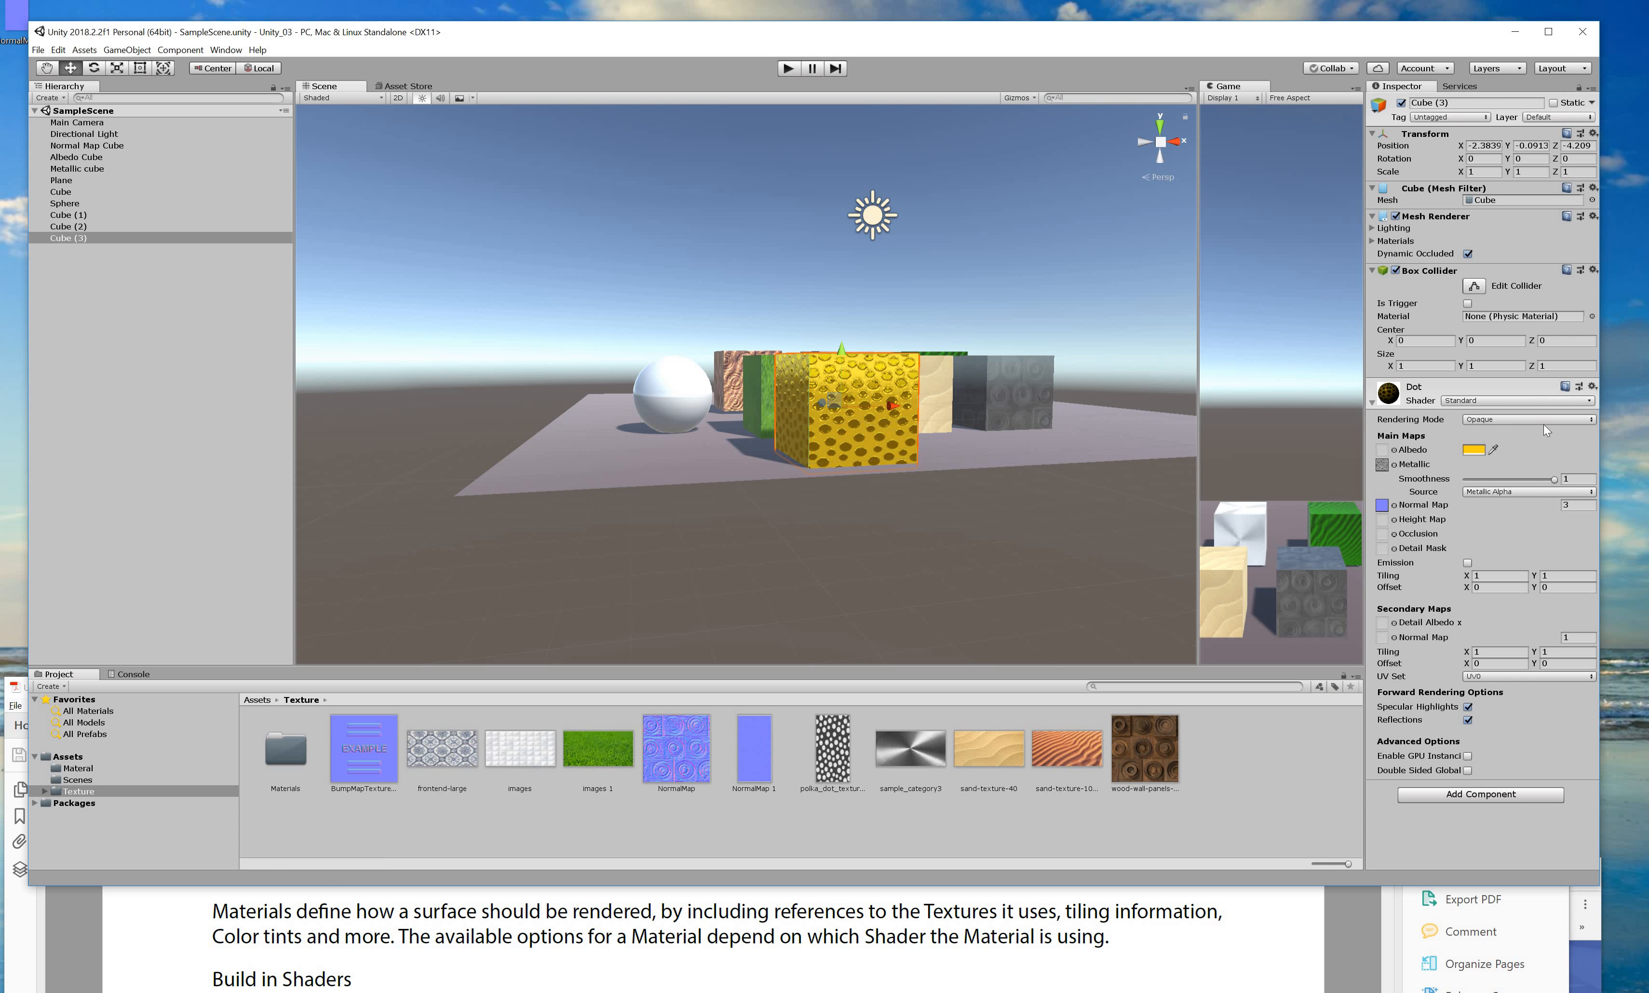
pyautogui.click(1546, 423)
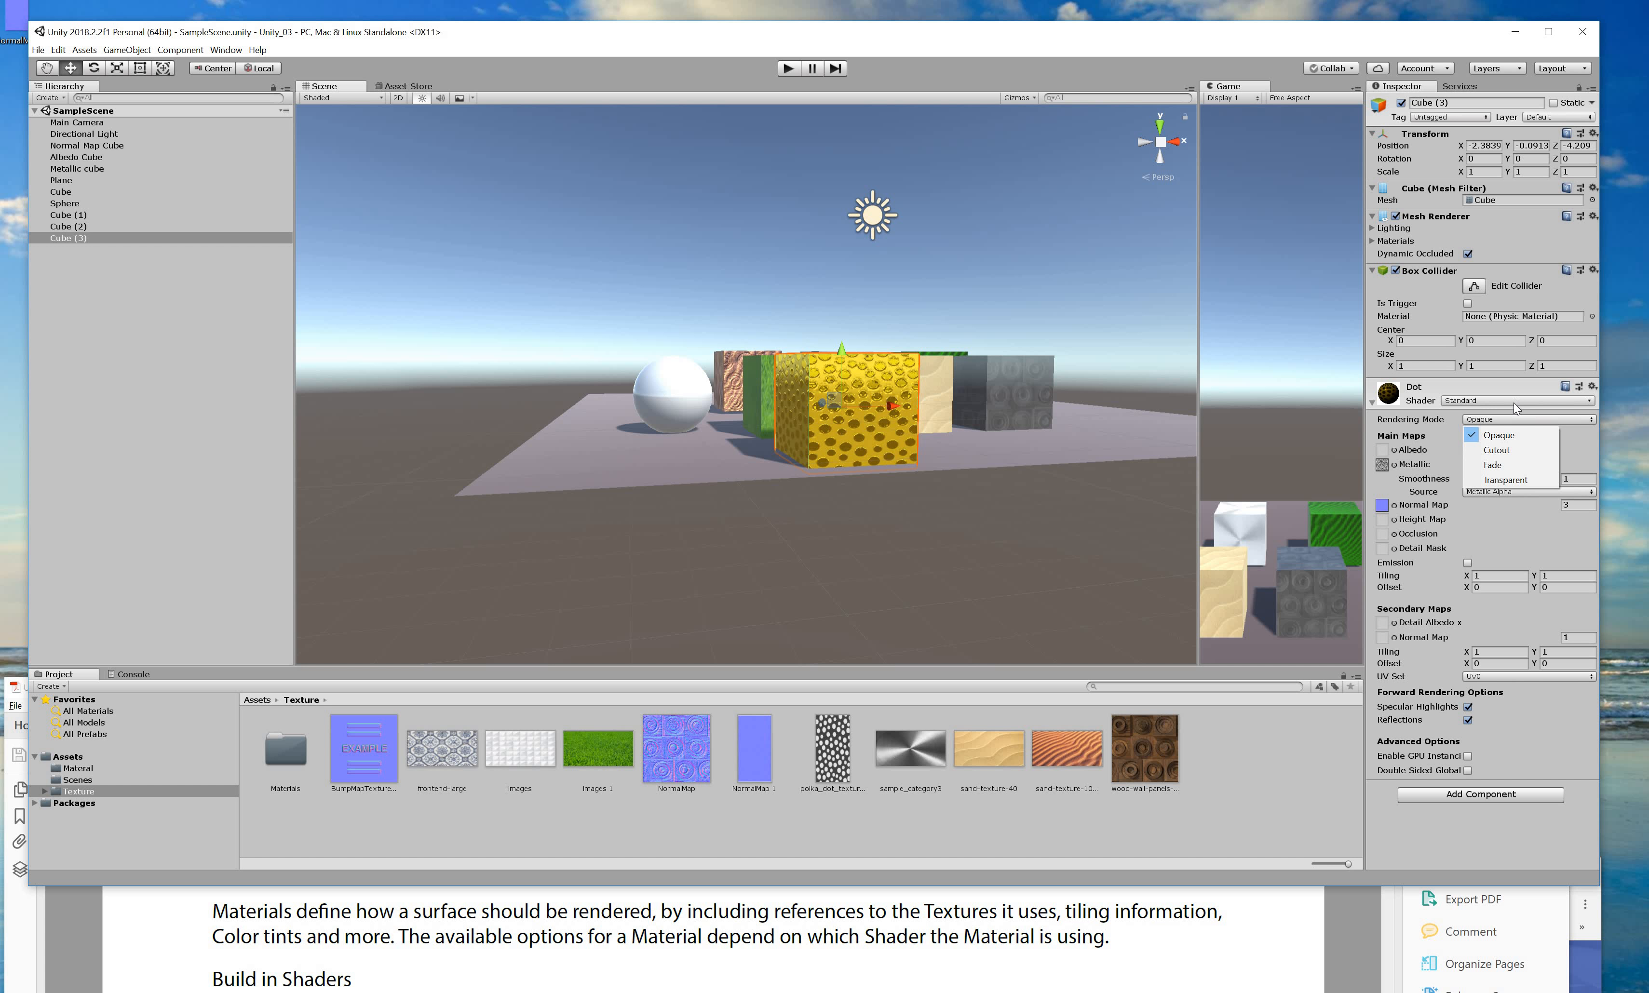
pyautogui.click(1514, 399)
pyautogui.moveTo(1555, 462)
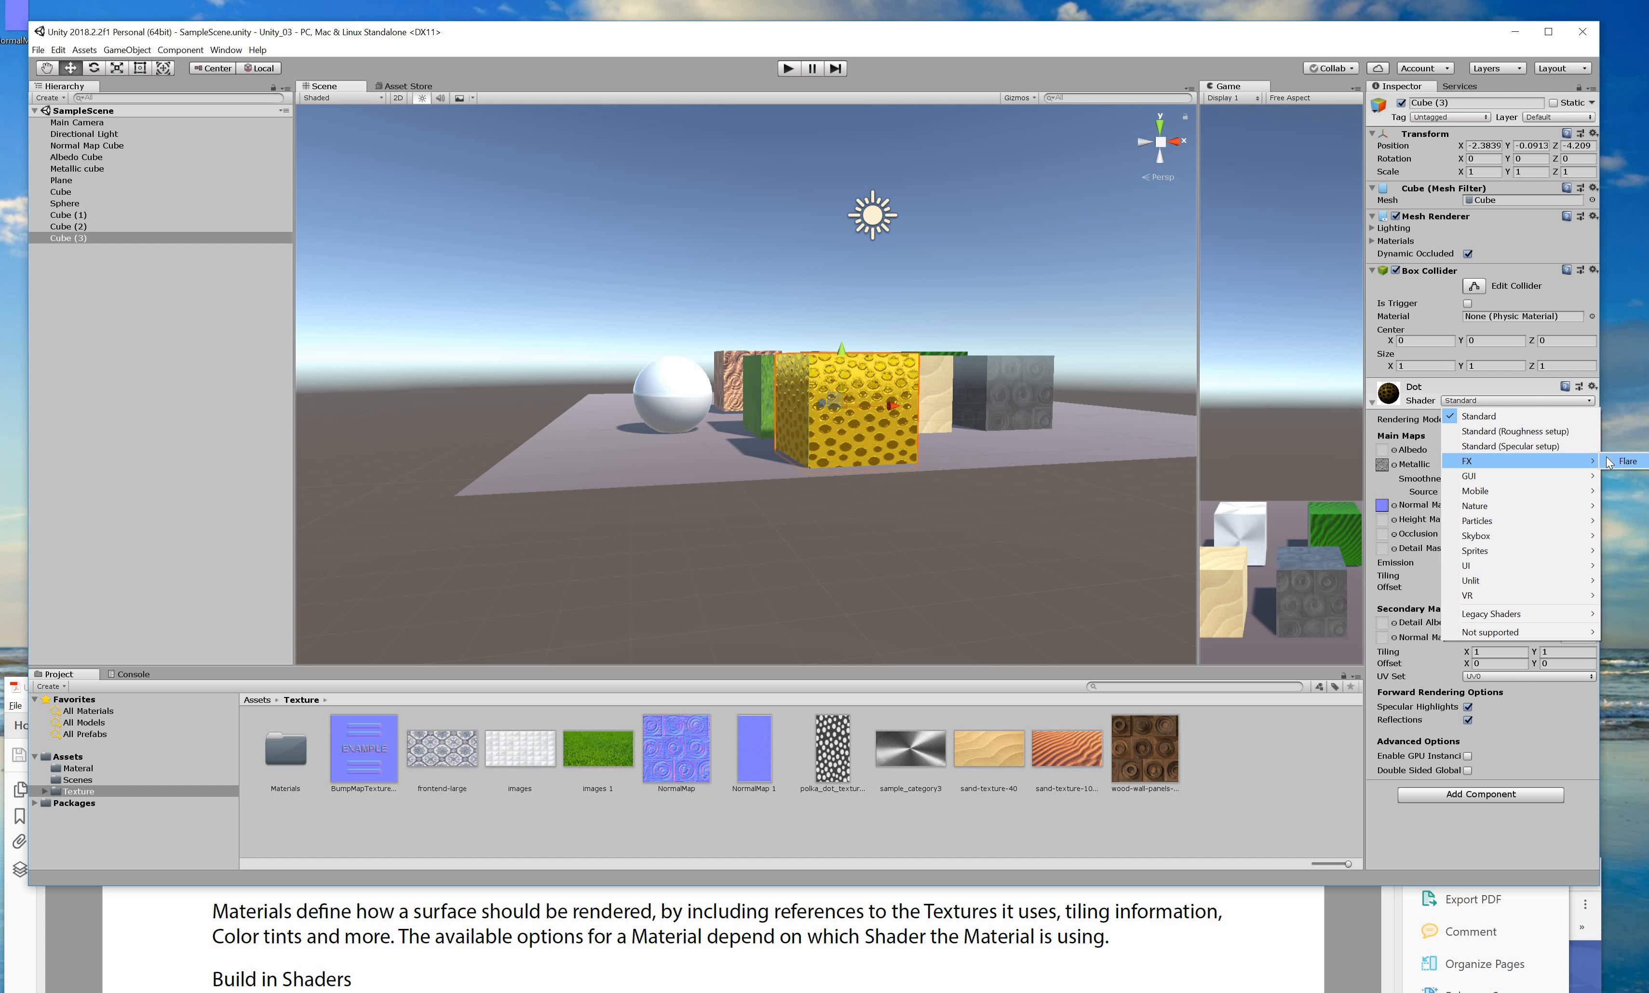
pyautogui.click(1620, 461)
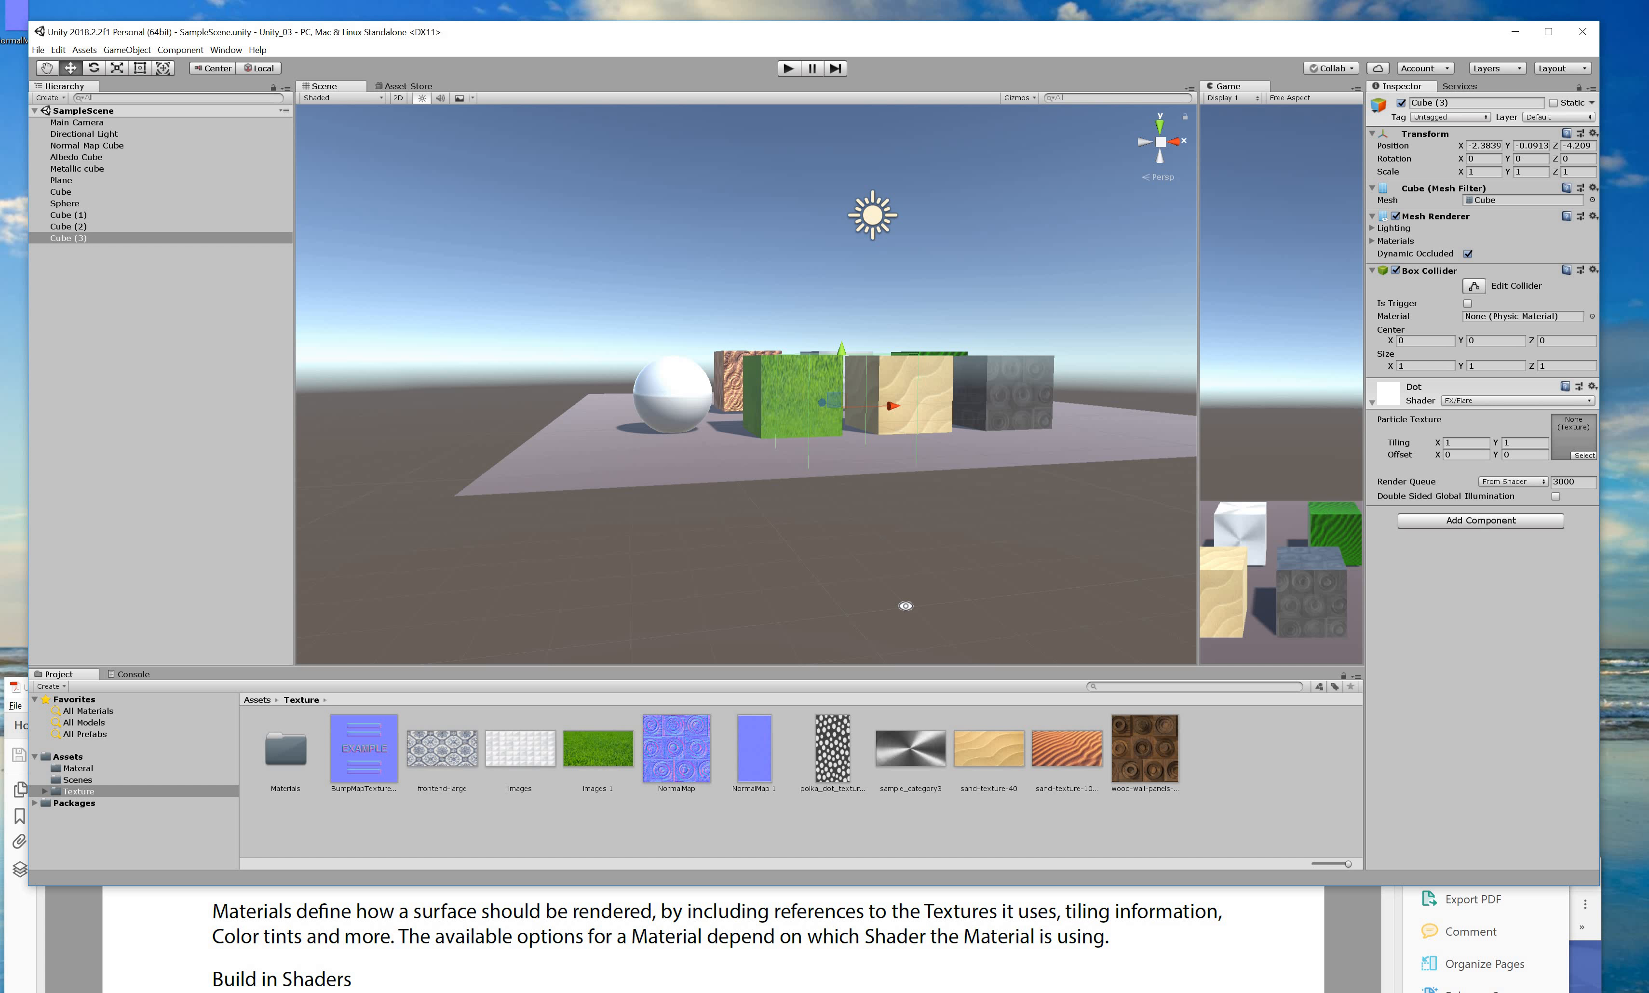
pyautogui.keyDown('alt'); pyautogui.moveTo(964, 570); pyautogui.dragTo(866, 589); pyautogui.keyUp('alt')
pyautogui.hotkey('ctrl', 'z')
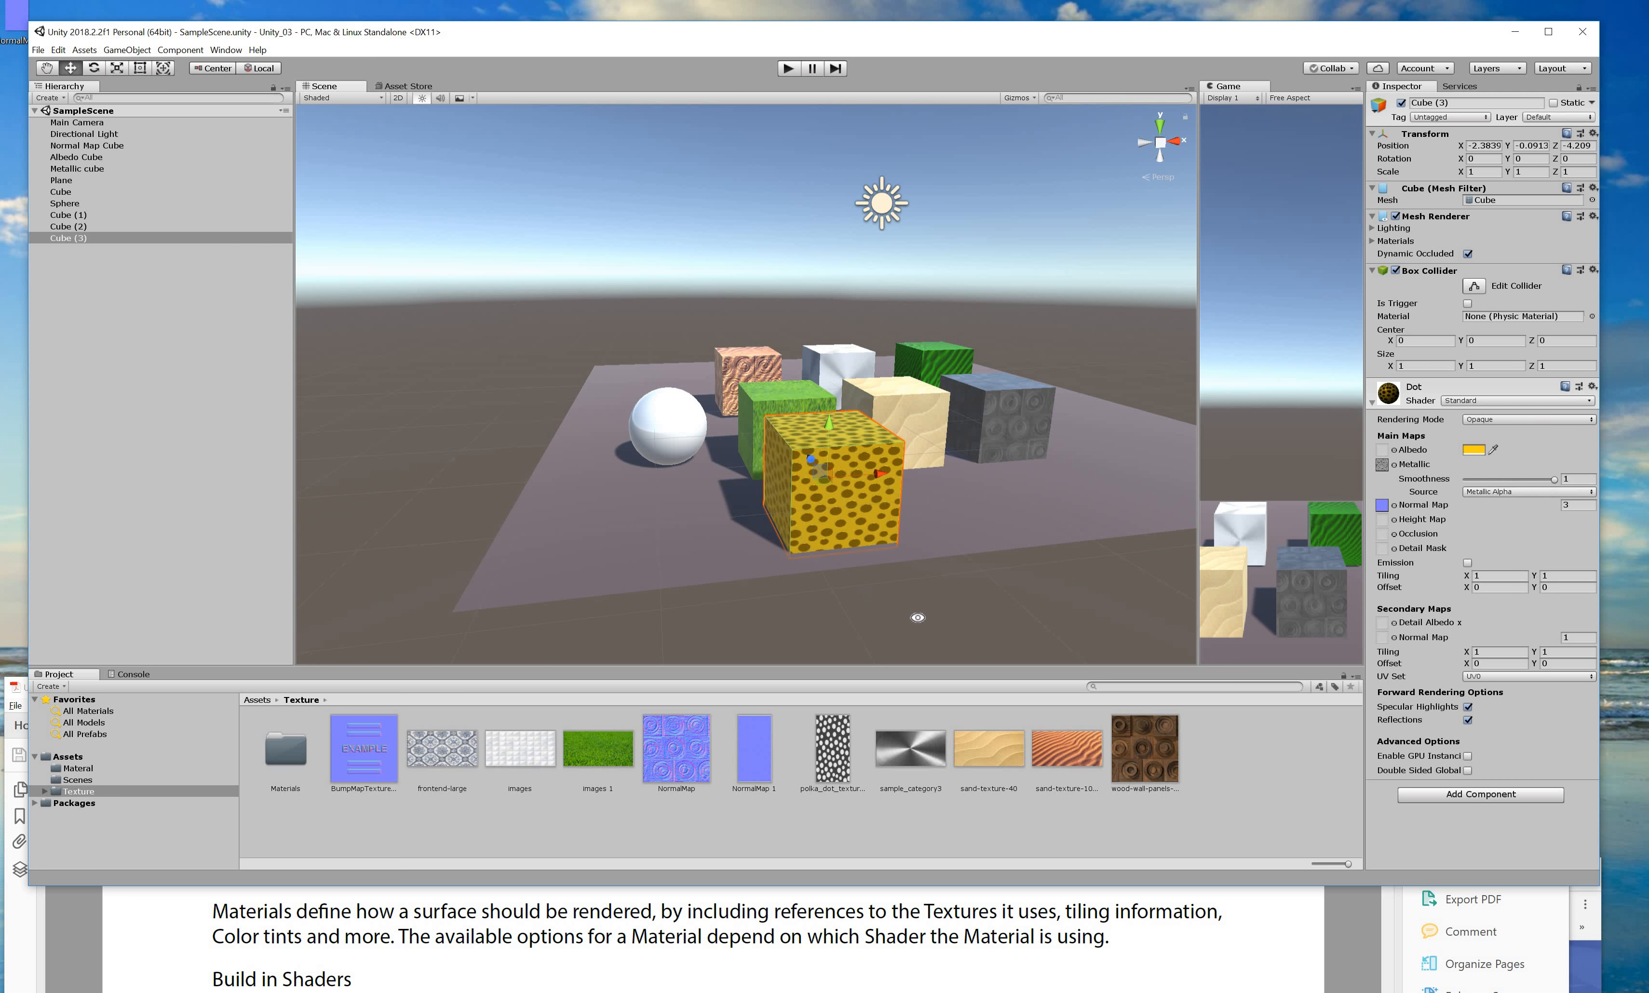
pyautogui.keyDown('alt'); pyautogui.moveTo(589, 613); pyautogui.dragTo(848, 462); pyautogui.keyUp('alt')
pyautogui.click(848, 463)
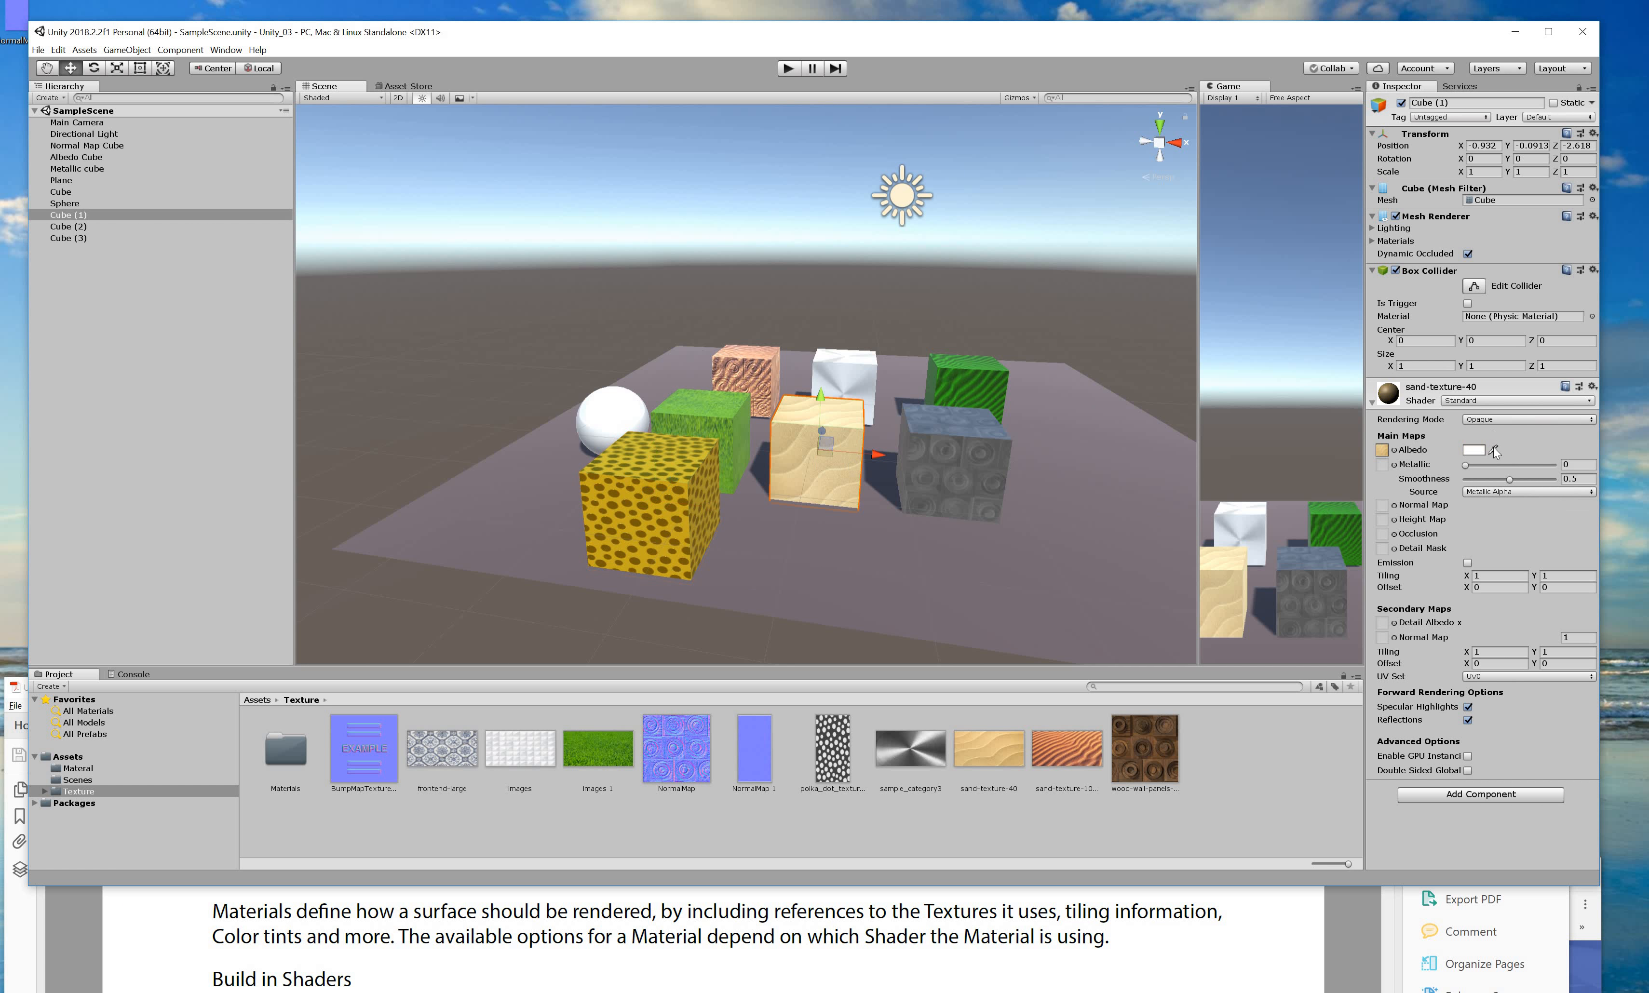
pyautogui.click(1506, 400)
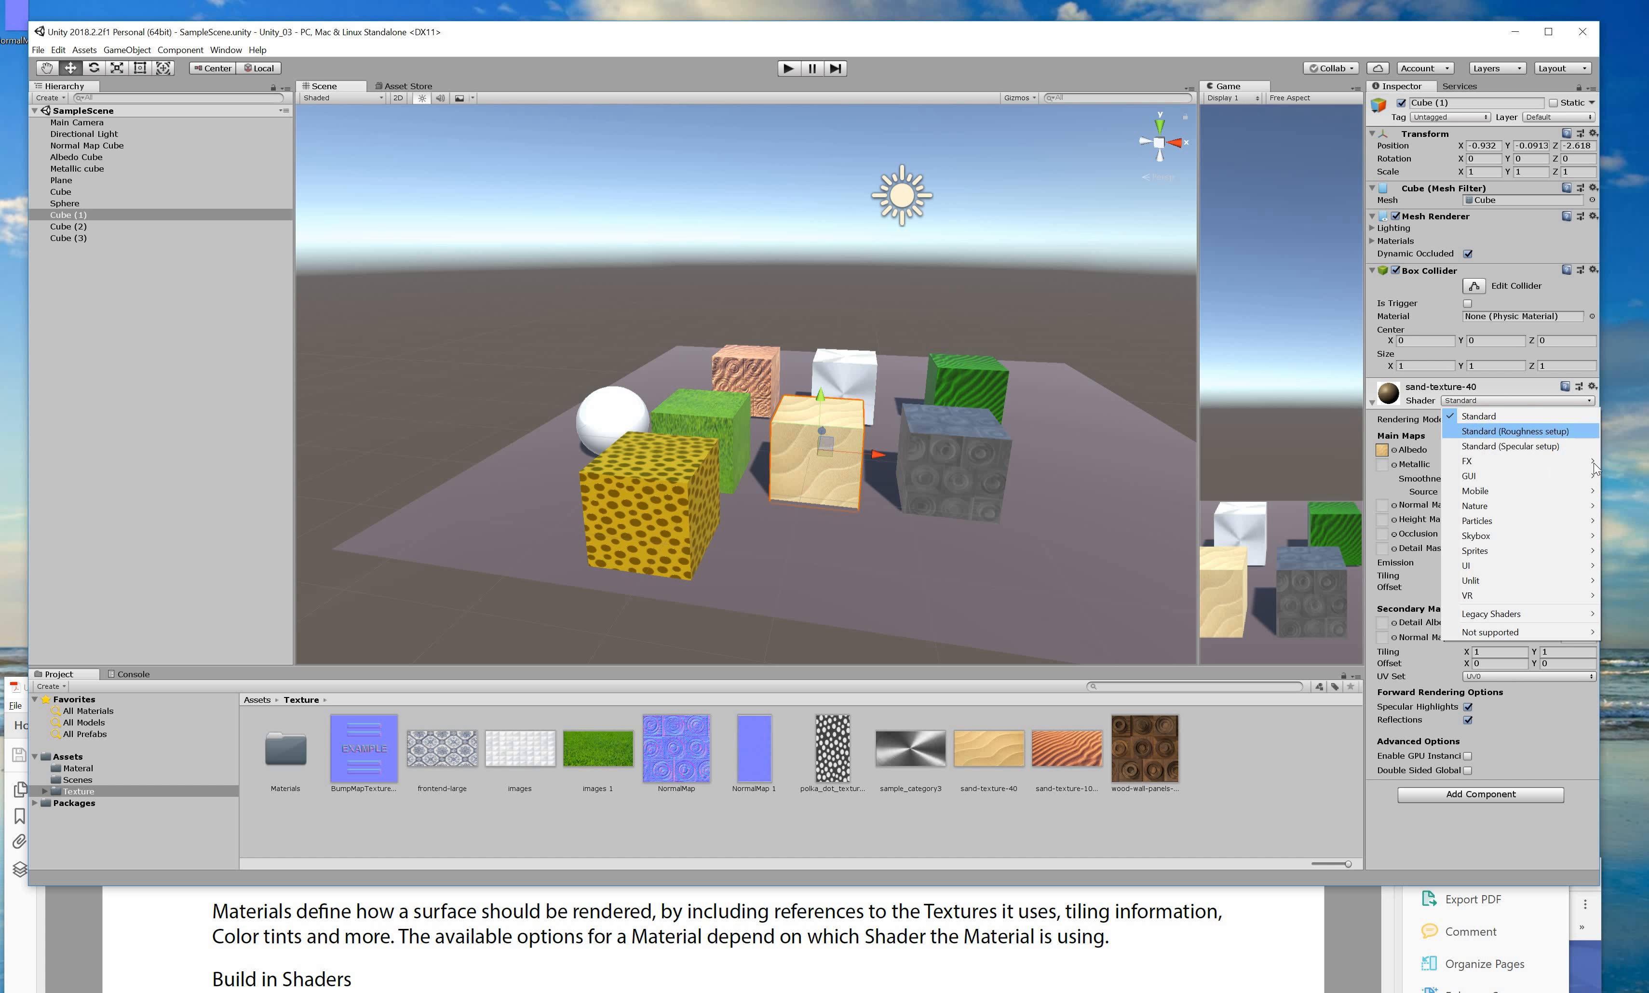
pyautogui.click(1631, 461)
pyautogui.keyDown('alt'); pyautogui.moveTo(1011, 525); pyautogui.dragTo(694, 447); pyautogui.keyUp('alt')
pyautogui.hotkey('ctrl', 'z')
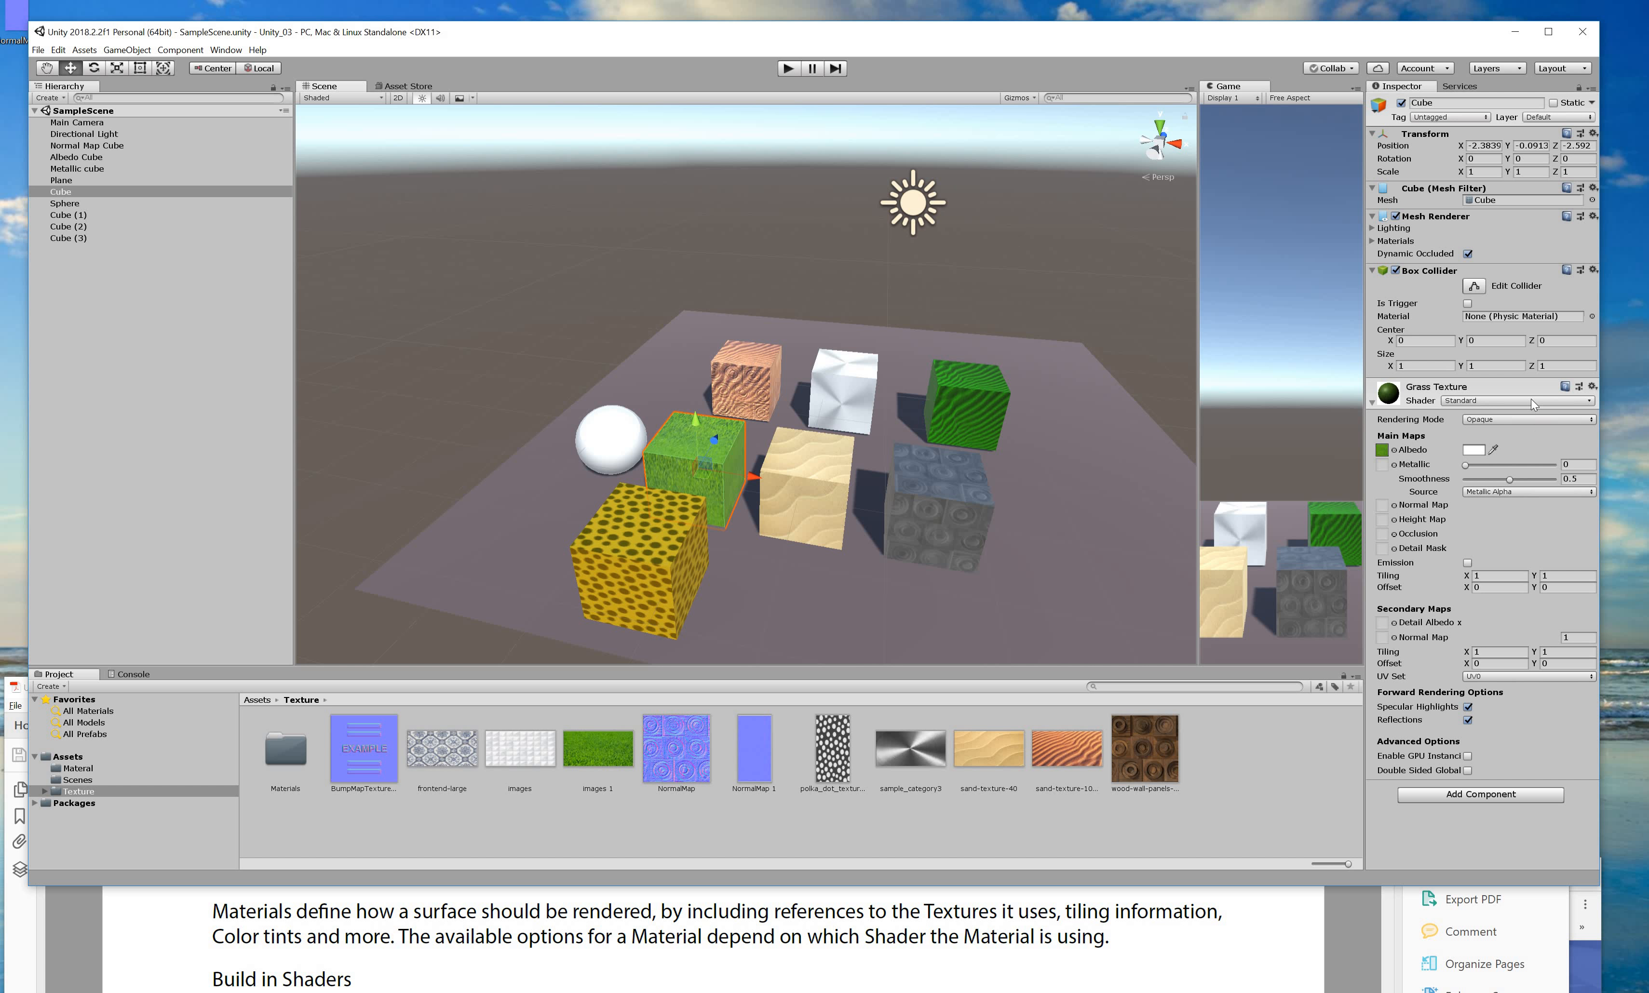
# Switch the Grass Texture material to FX/Flare, then move the tutorial PDF up over Unity.
pyautogui.click(1530, 400)
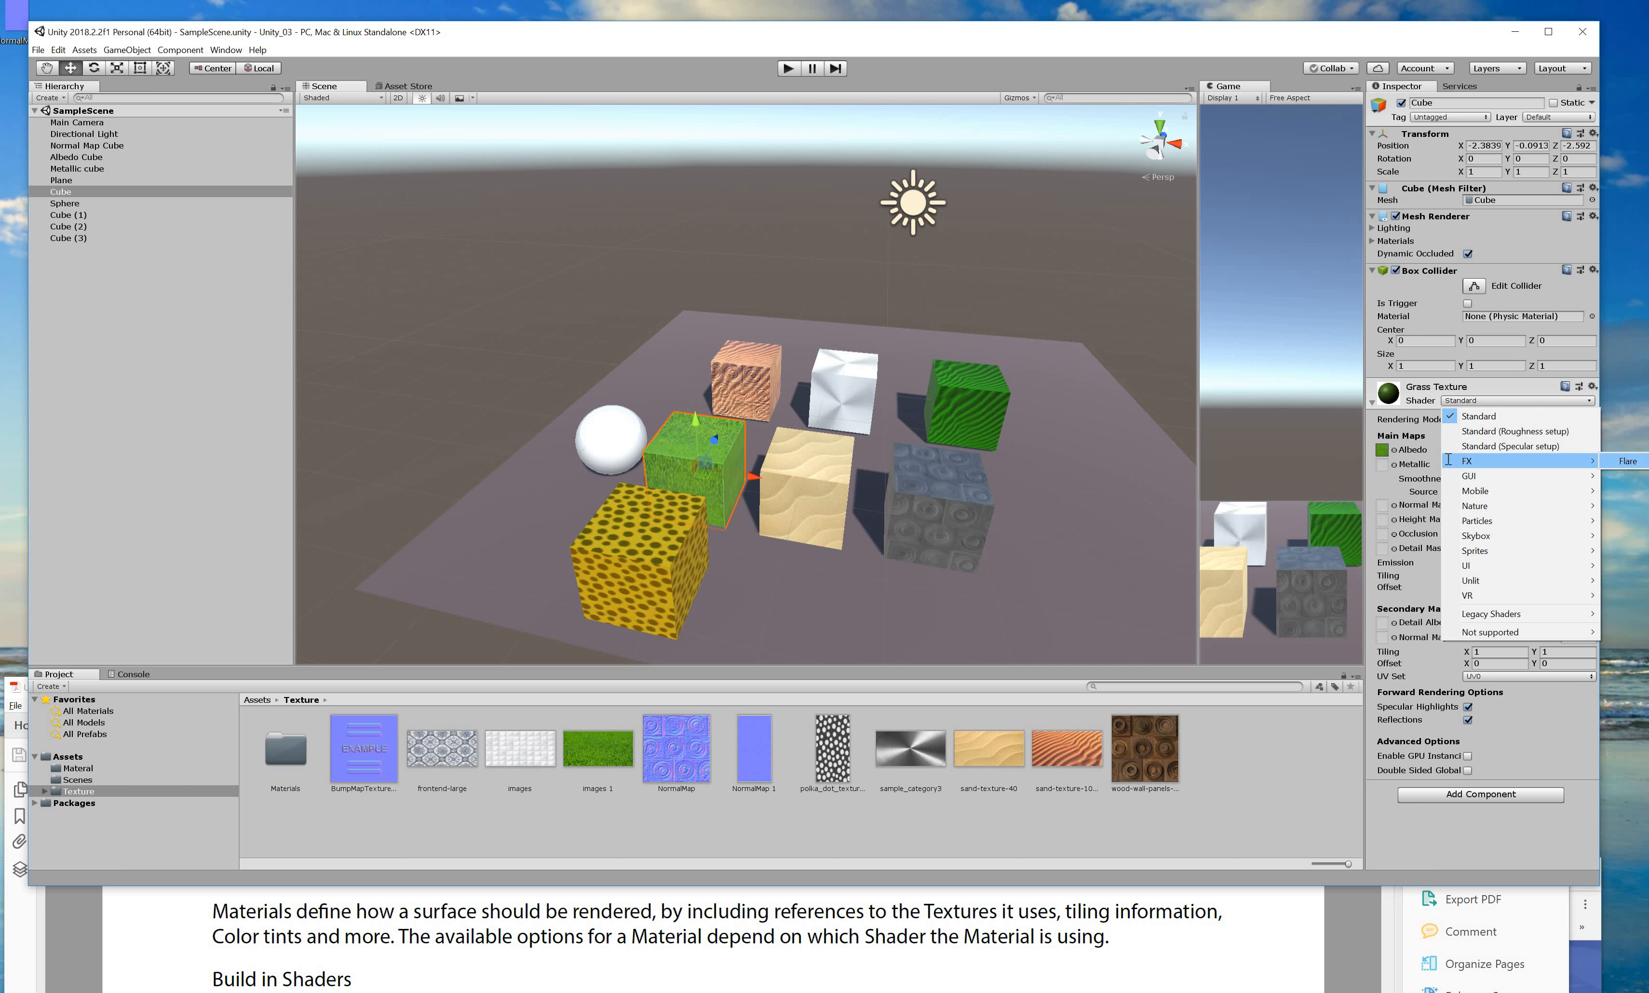
pyautogui.click(1631, 462)
pyautogui.keyDown('alt'); pyautogui.moveTo(1016, 459); pyautogui.dragTo(741, 389); pyautogui.keyUp('alt')
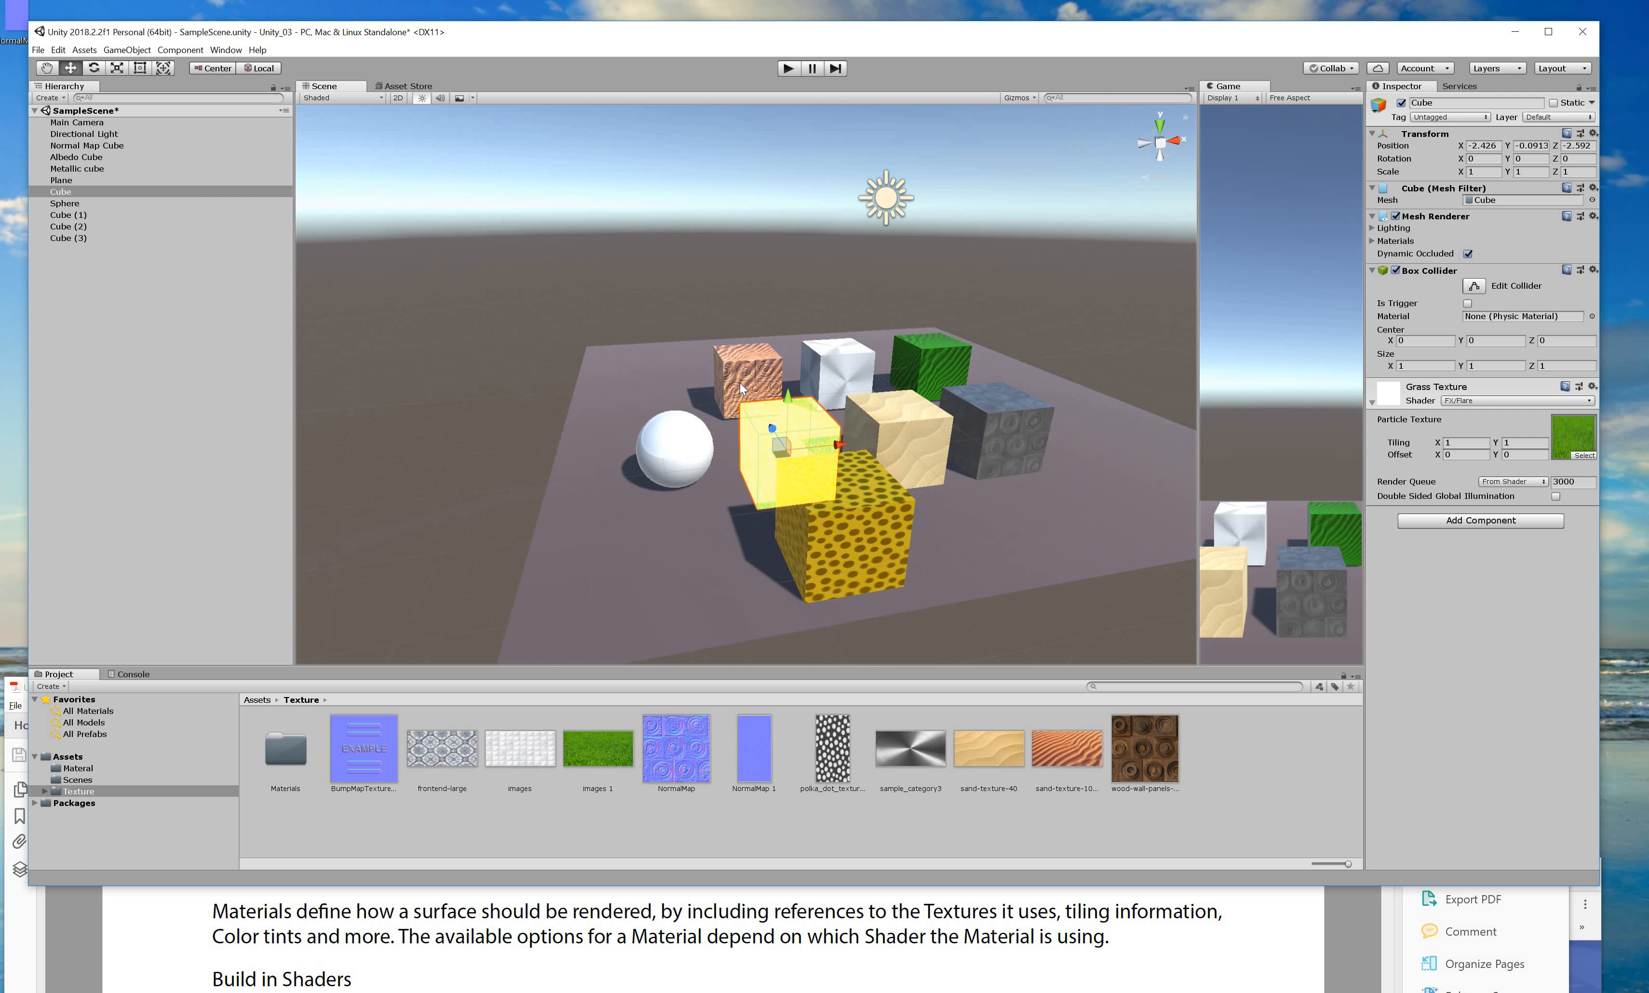
pyautogui.click(165, 937)
pyautogui.moveTo(504, 693); pyautogui.dragTo(528, 154)
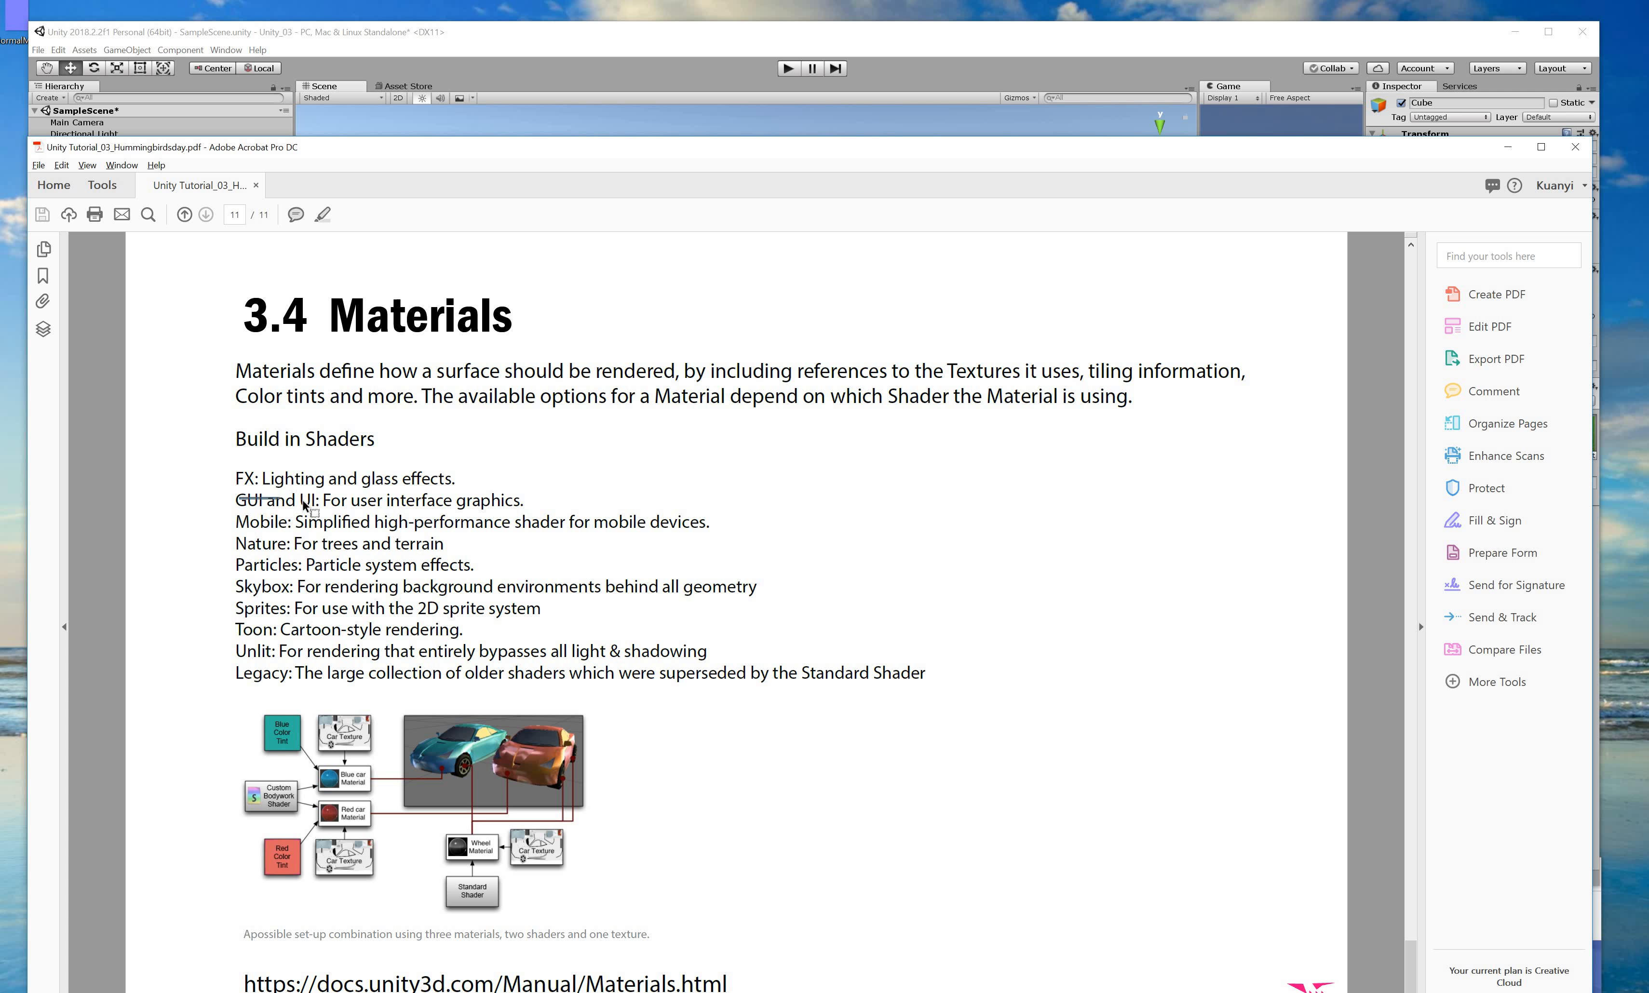
pyautogui.moveTo(299, 500); pyautogui.dragTo(383, 500)
pyautogui.moveTo(544, 502); pyautogui.dragTo(566, 522)
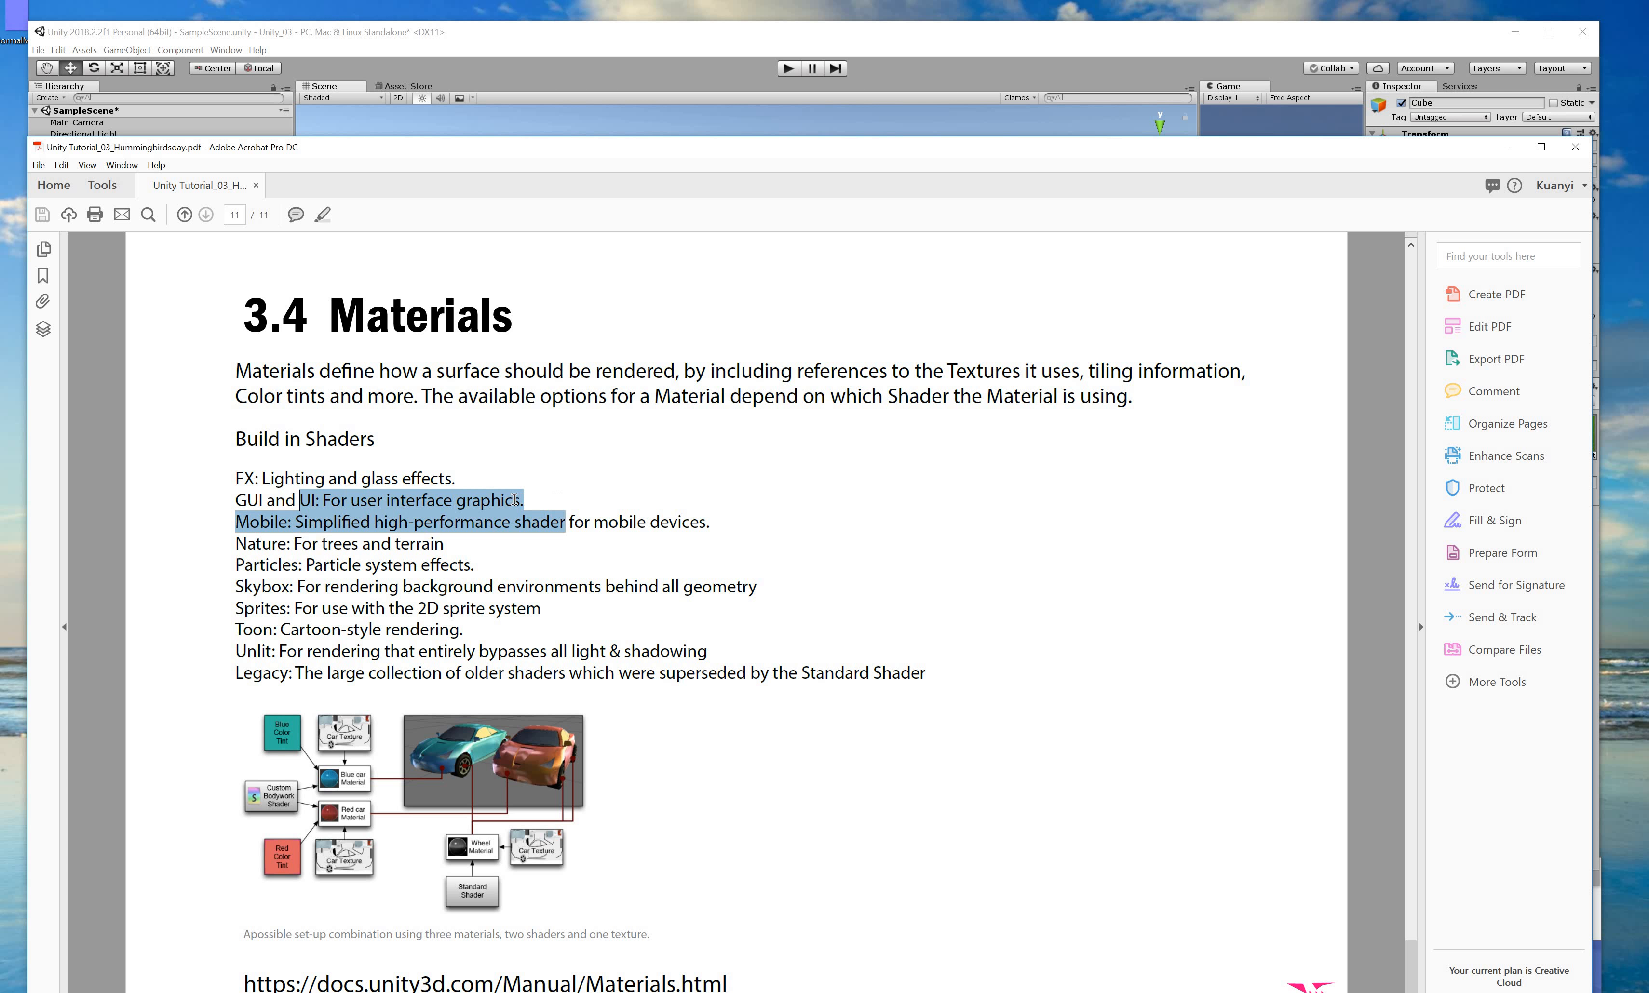
pyautogui.click(314, 514)
pyautogui.moveTo(236, 501); pyautogui.dragTo(526, 501)
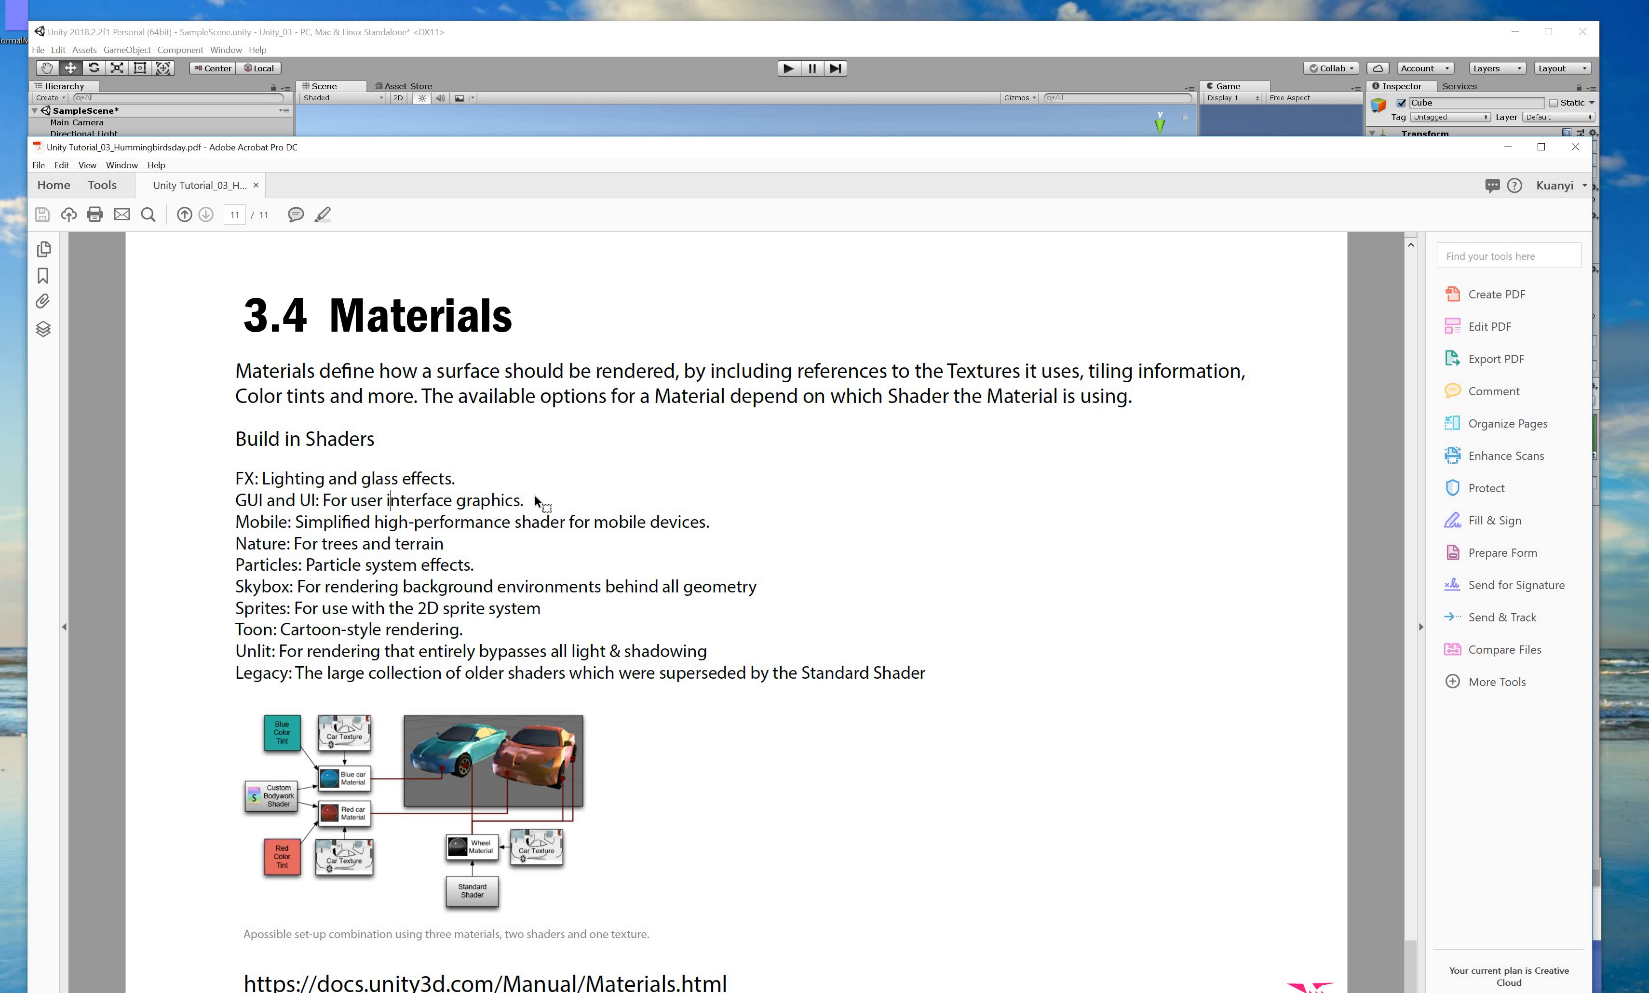
pyautogui.click(240, 527)
pyautogui.click(294, 520)
pyautogui.moveTo(429, 526); pyautogui.dragTo(726, 528)
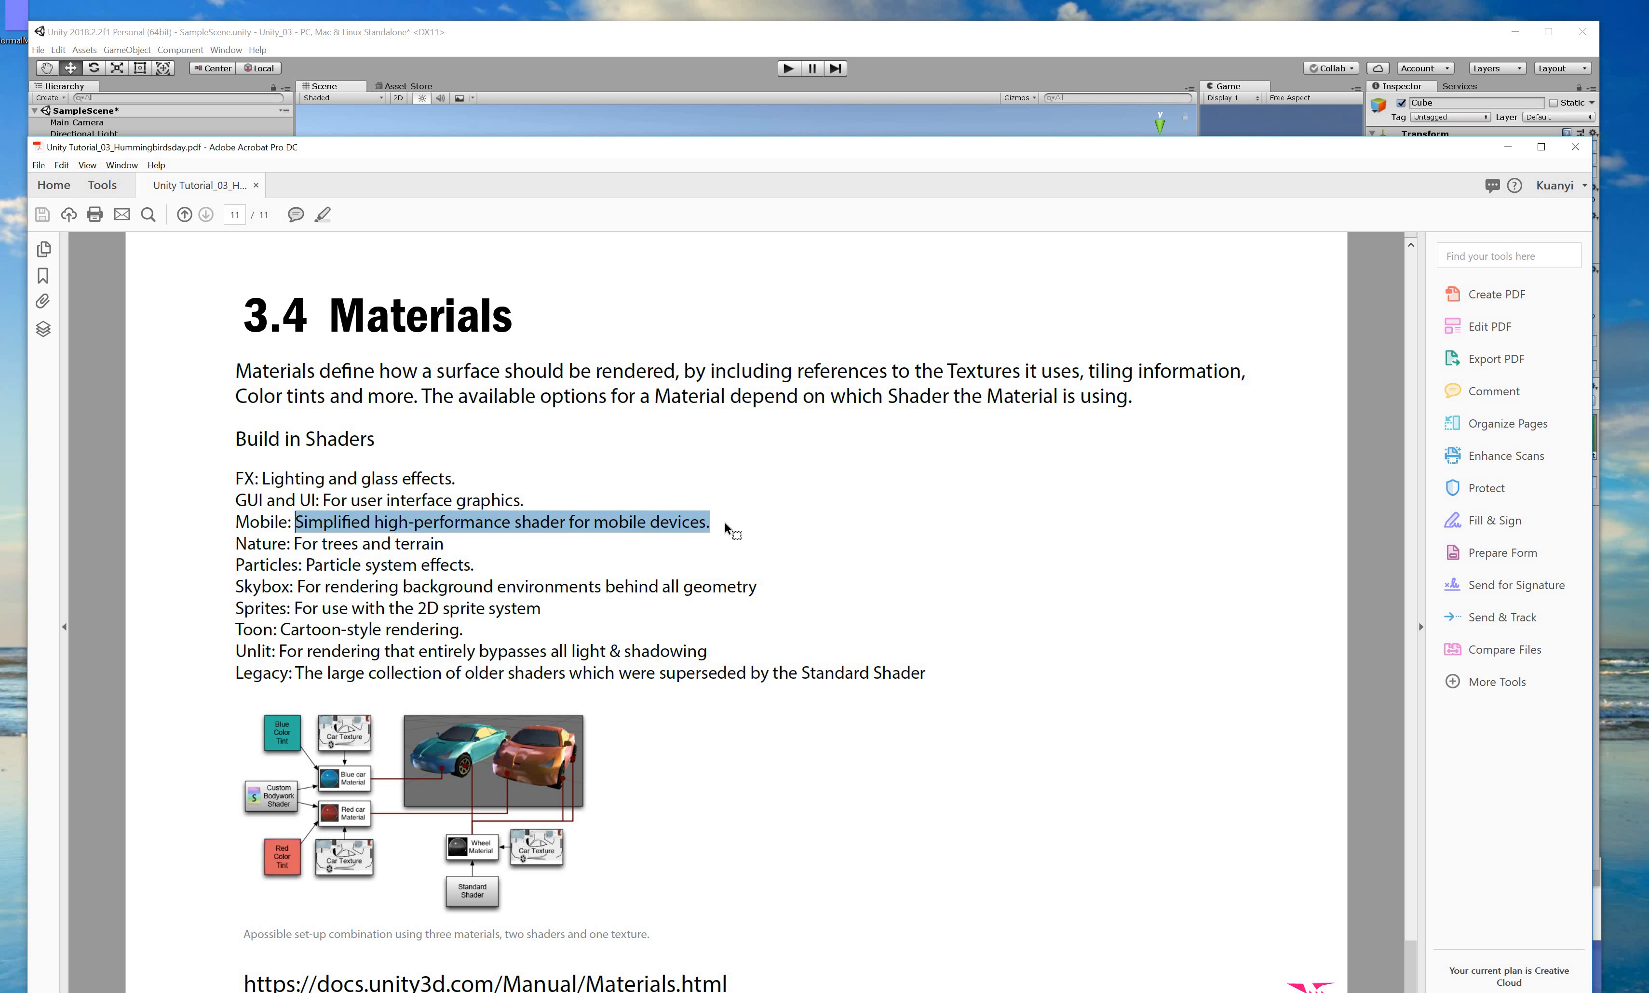
pyautogui.click(722, 525)
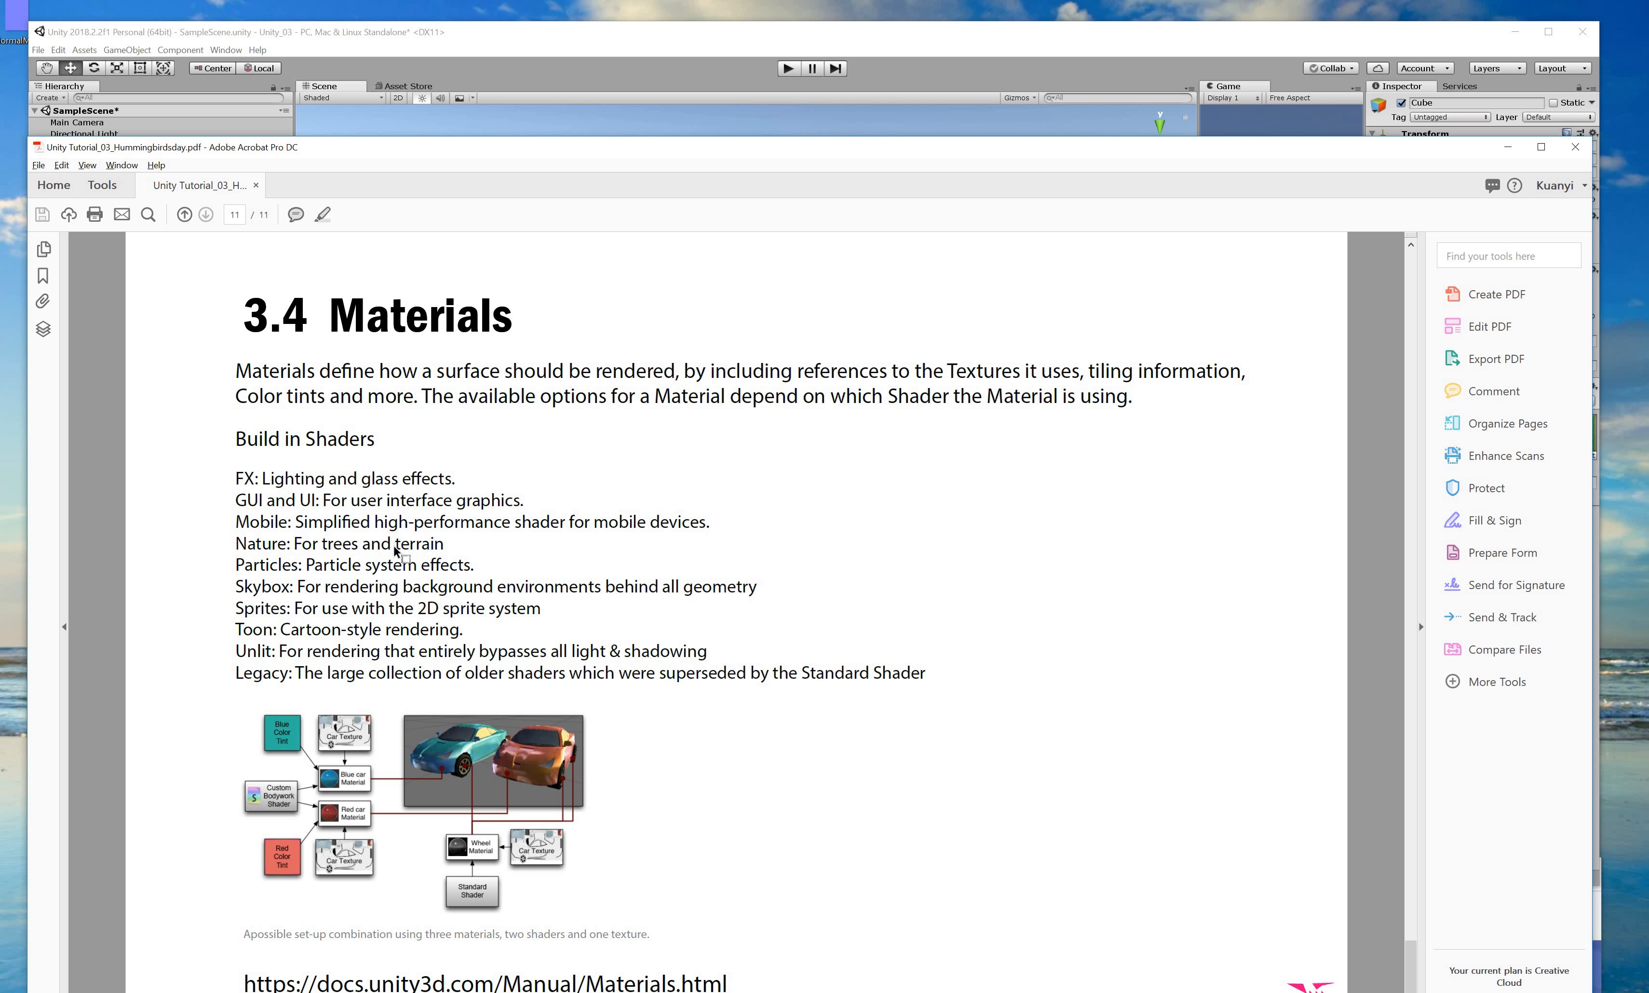
pyautogui.moveTo(454, 544); pyautogui.dragTo(395, 549)
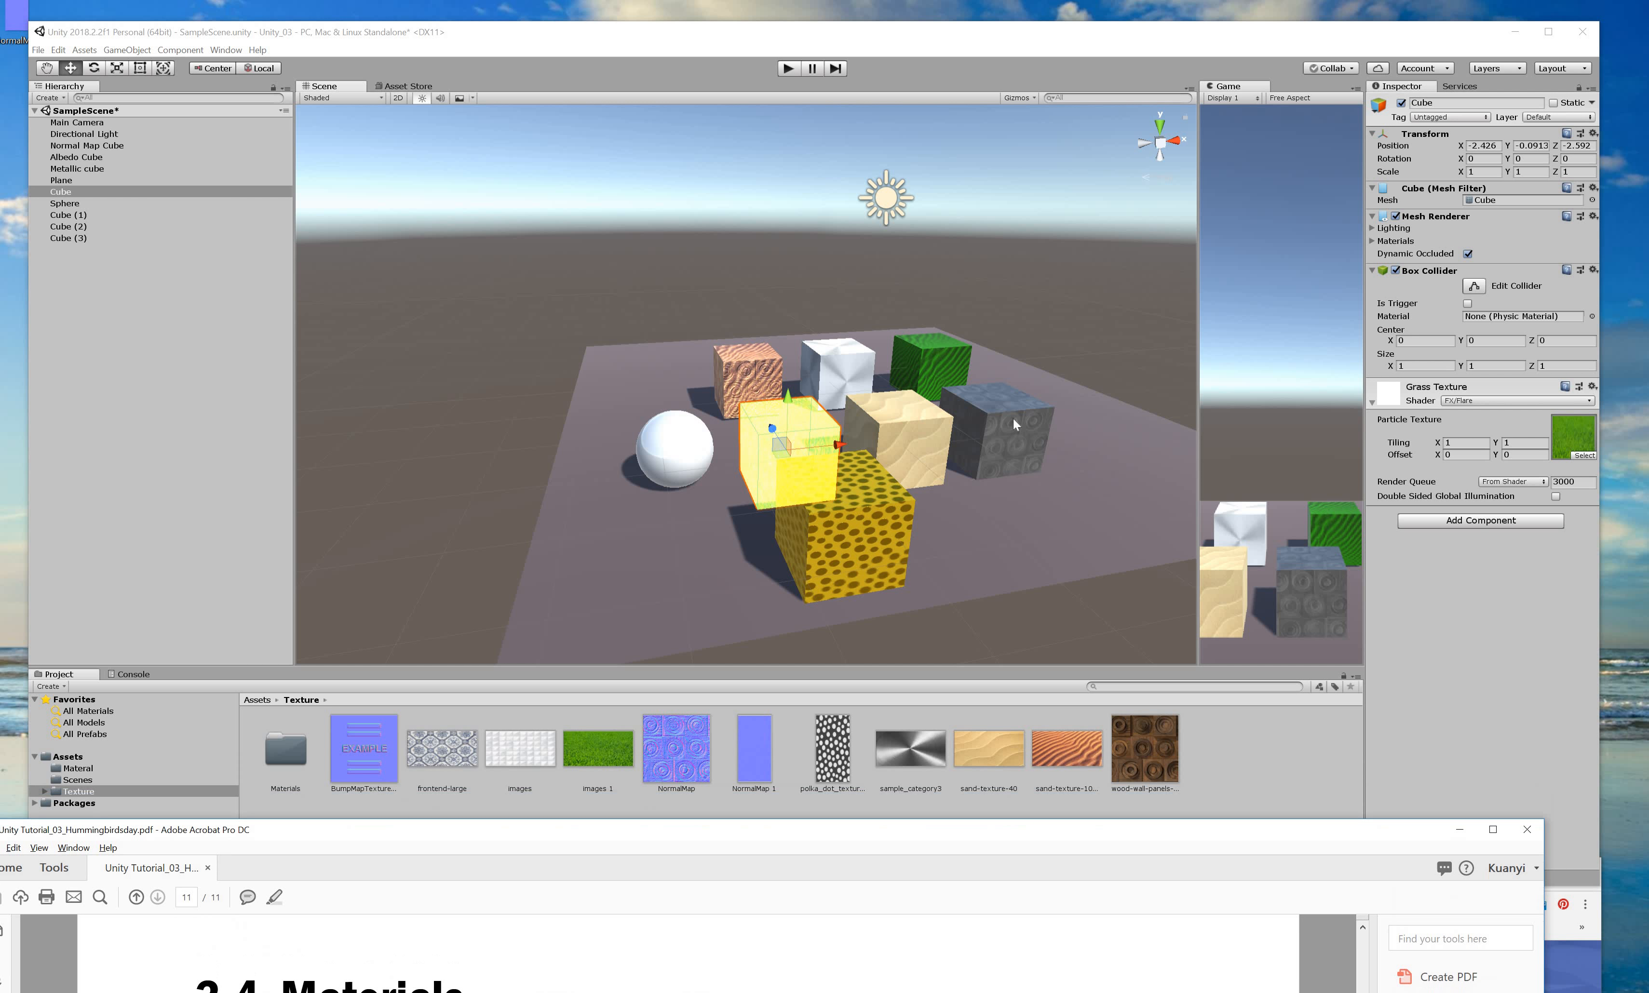
# In Unity, set the Grass Texture material's shader to Particles > Additive.
pyautogui.click(780, 443)
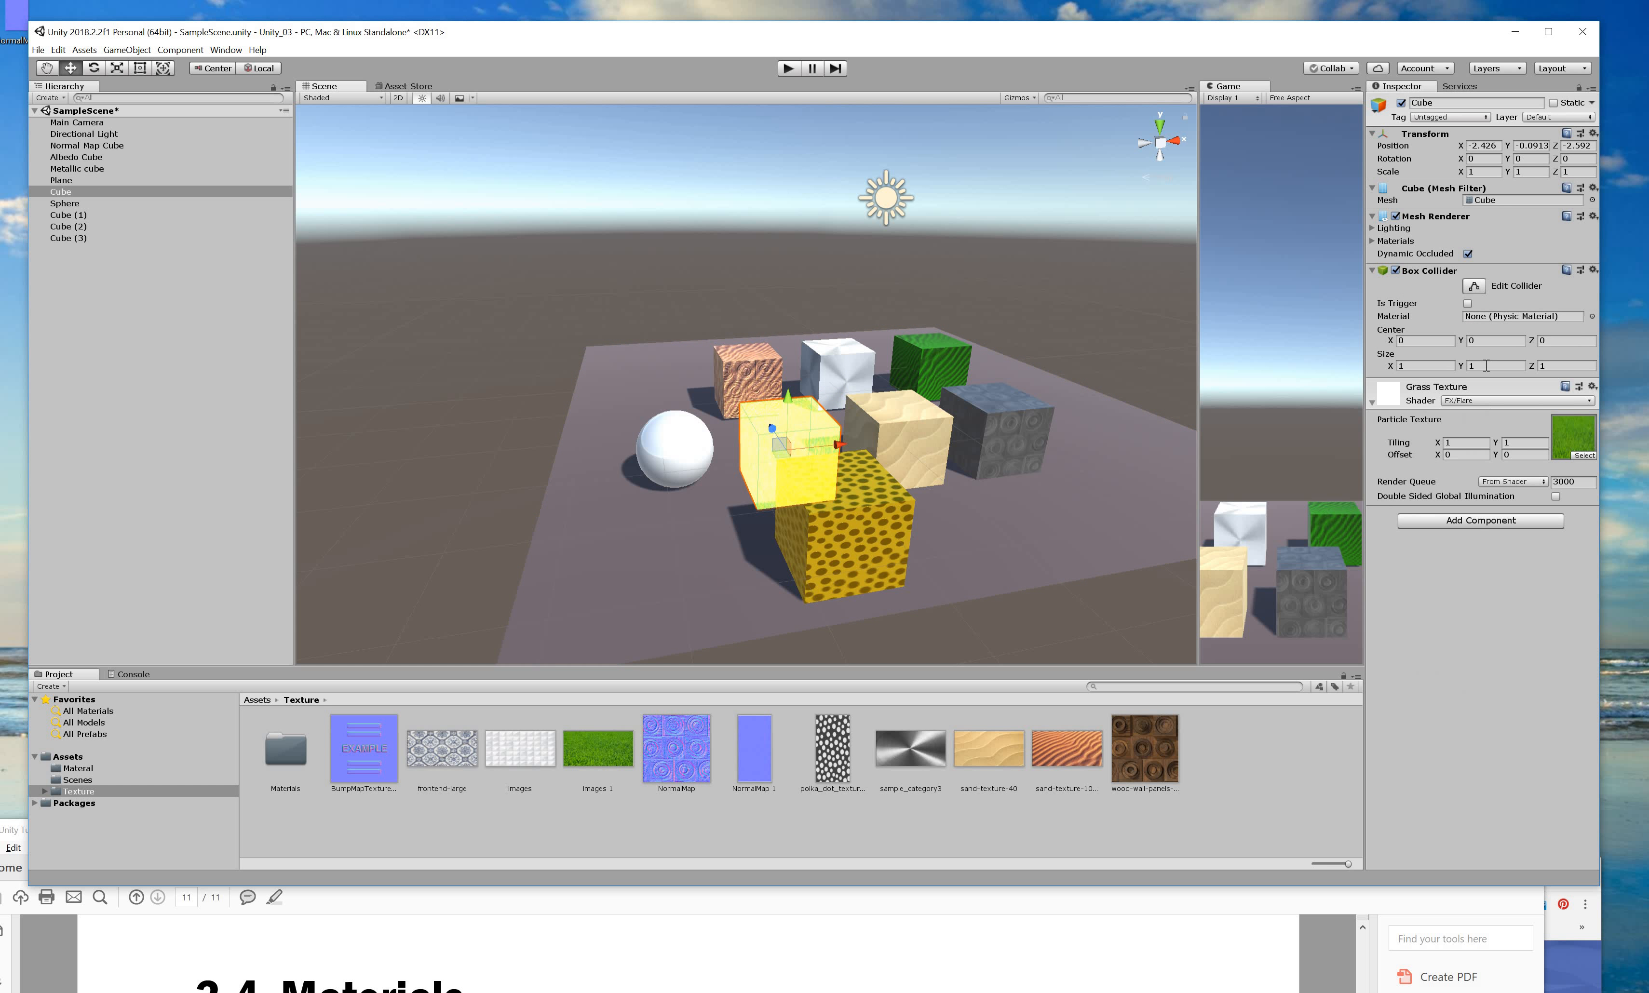
pyautogui.click(1493, 397)
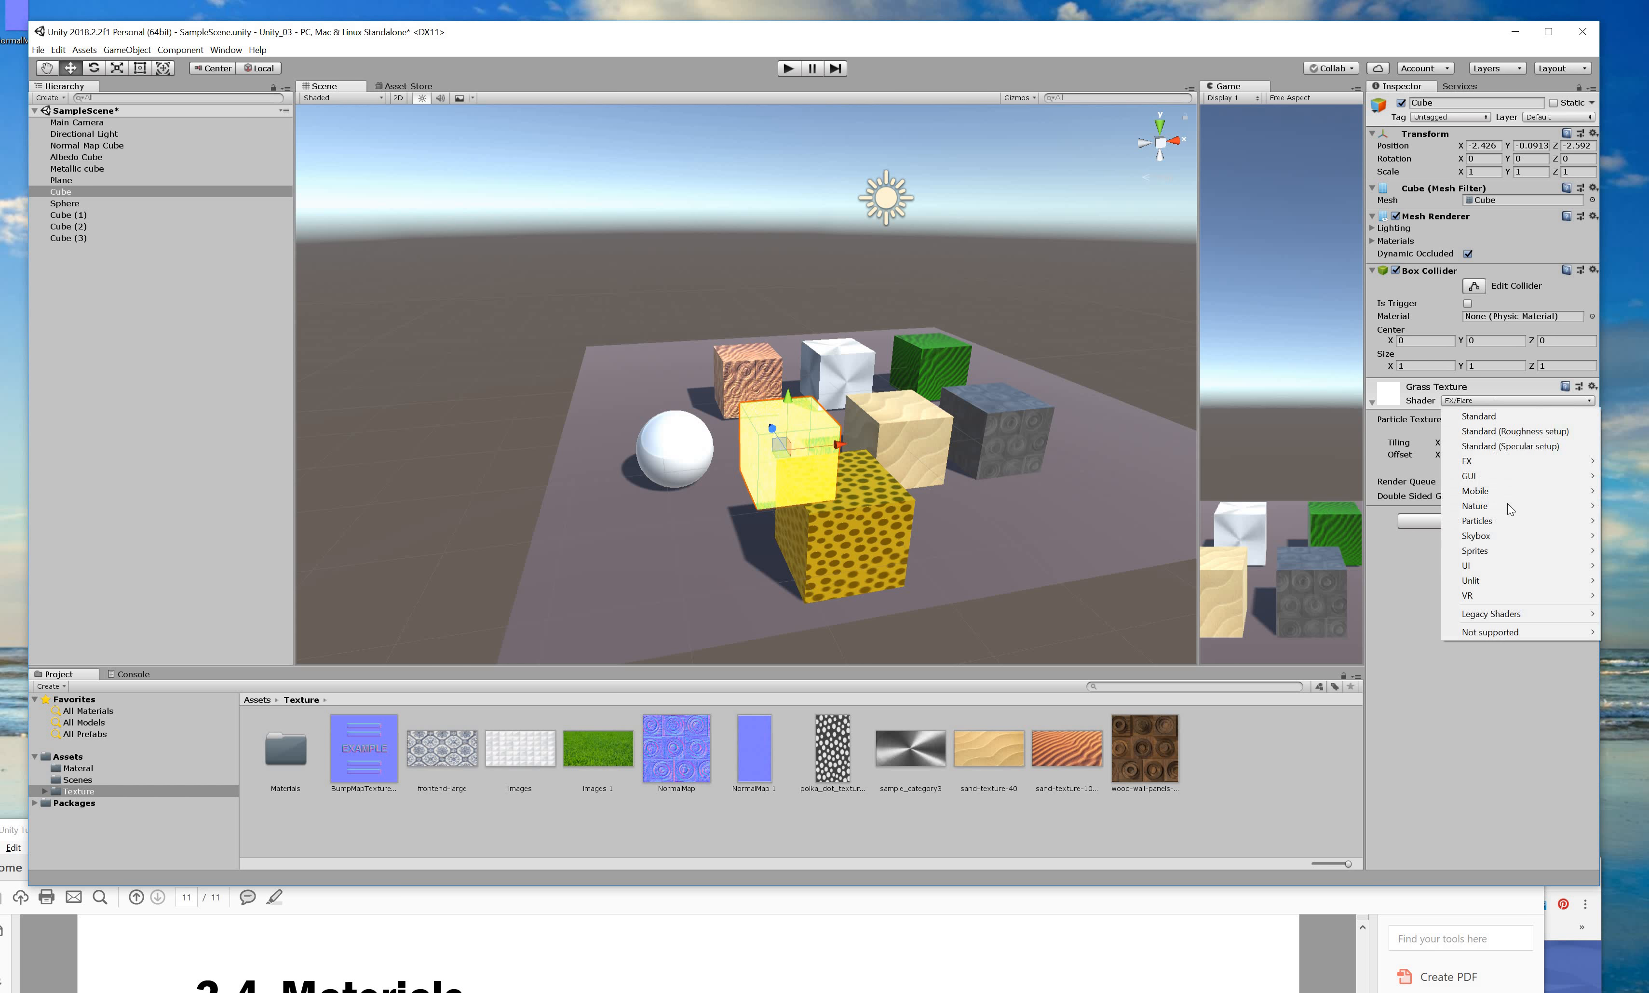
pyautogui.moveTo(1505, 520)
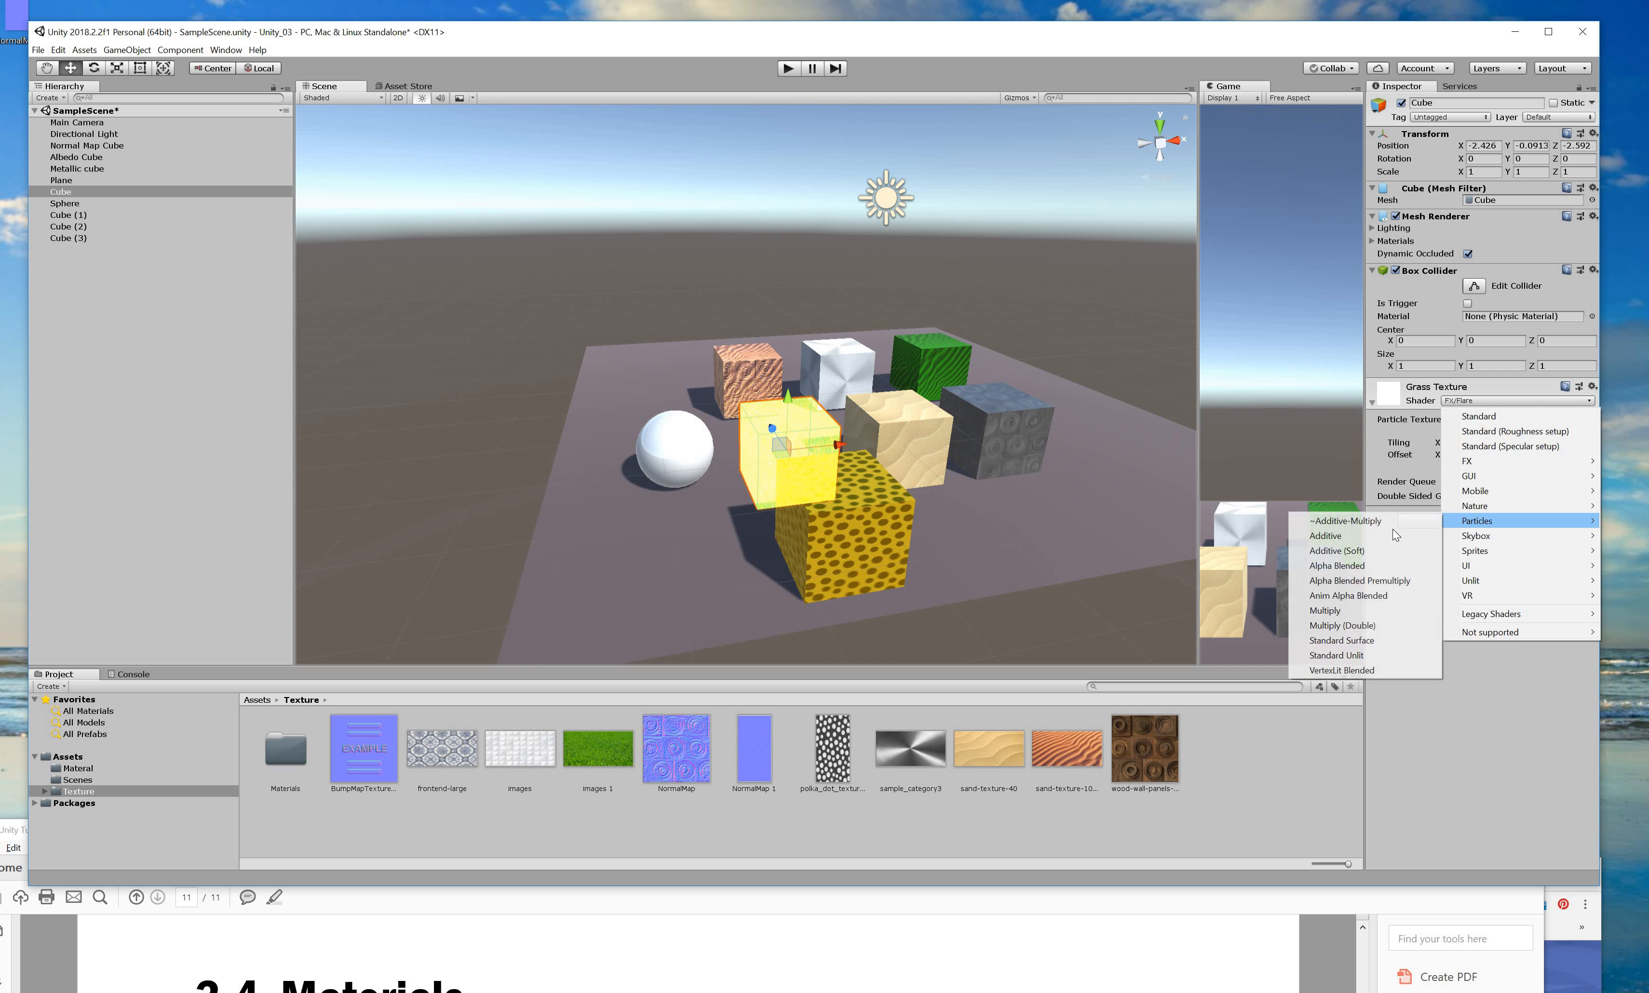
pyautogui.click(1391, 535)
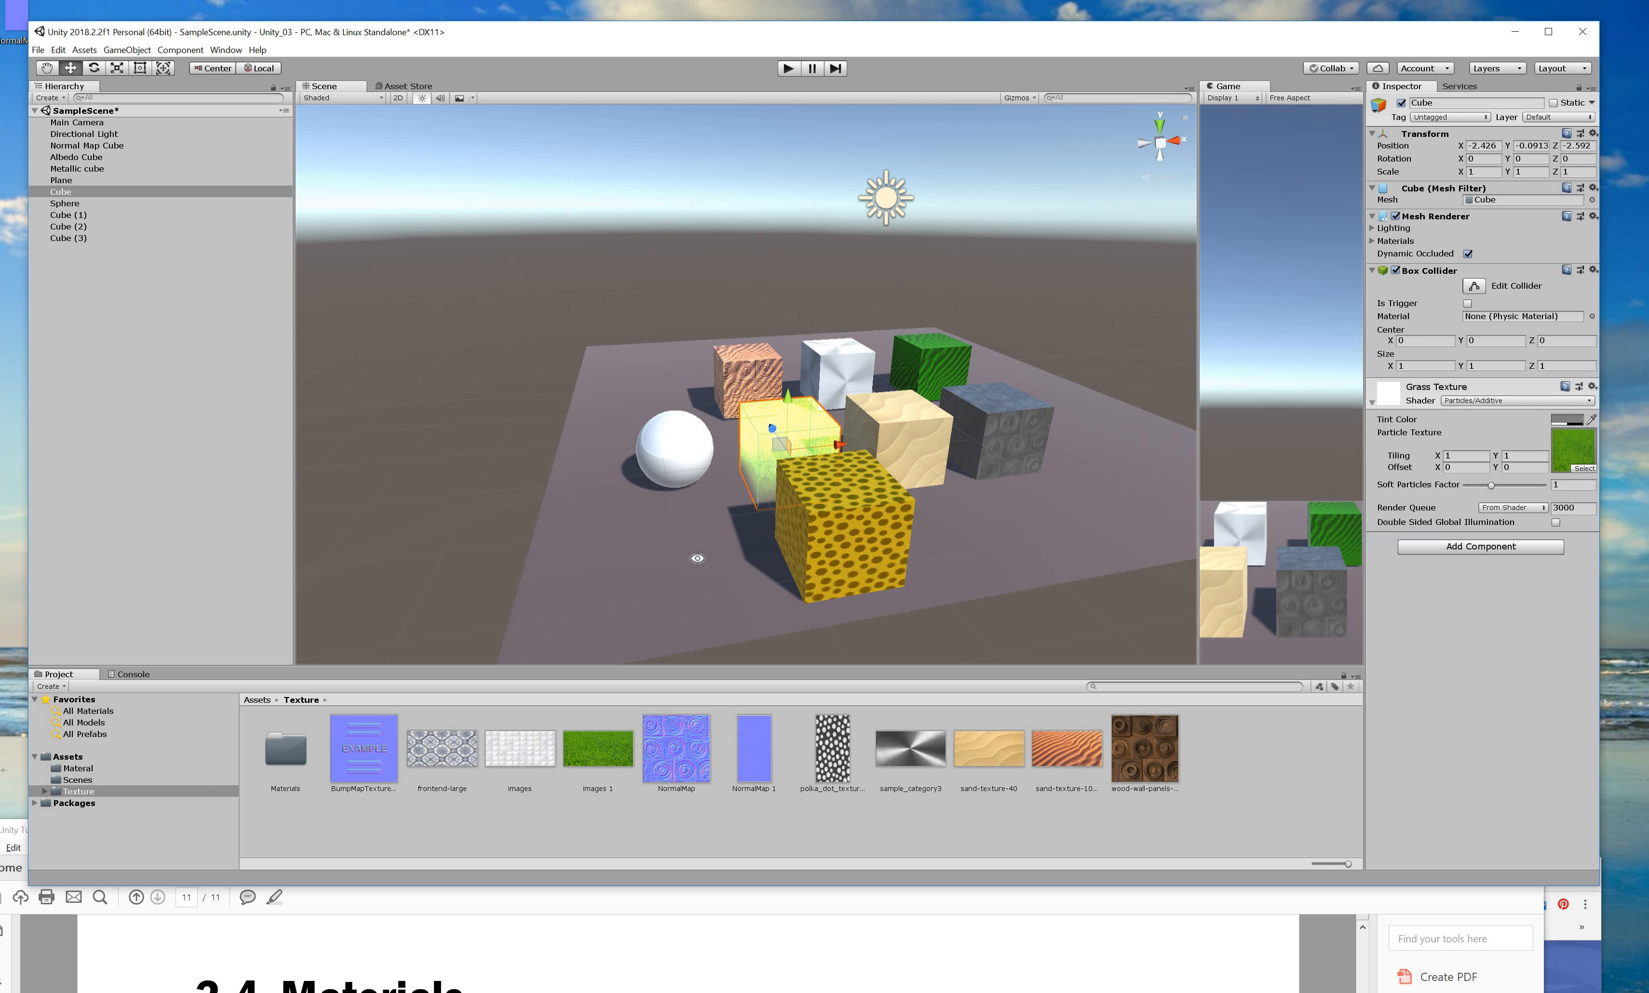
pyautogui.keyDown('alt'); pyautogui.moveTo(803, 546); pyautogui.dragTo(374, 937); pyautogui.keyUp('alt')
# Raise the 3.4 Materials PDF and highlight the Skybox, Toon and Unlit shader descriptions.
pyautogui.click(375, 937)
pyautogui.moveTo(589, 830); pyautogui.dragTo(664, 131)
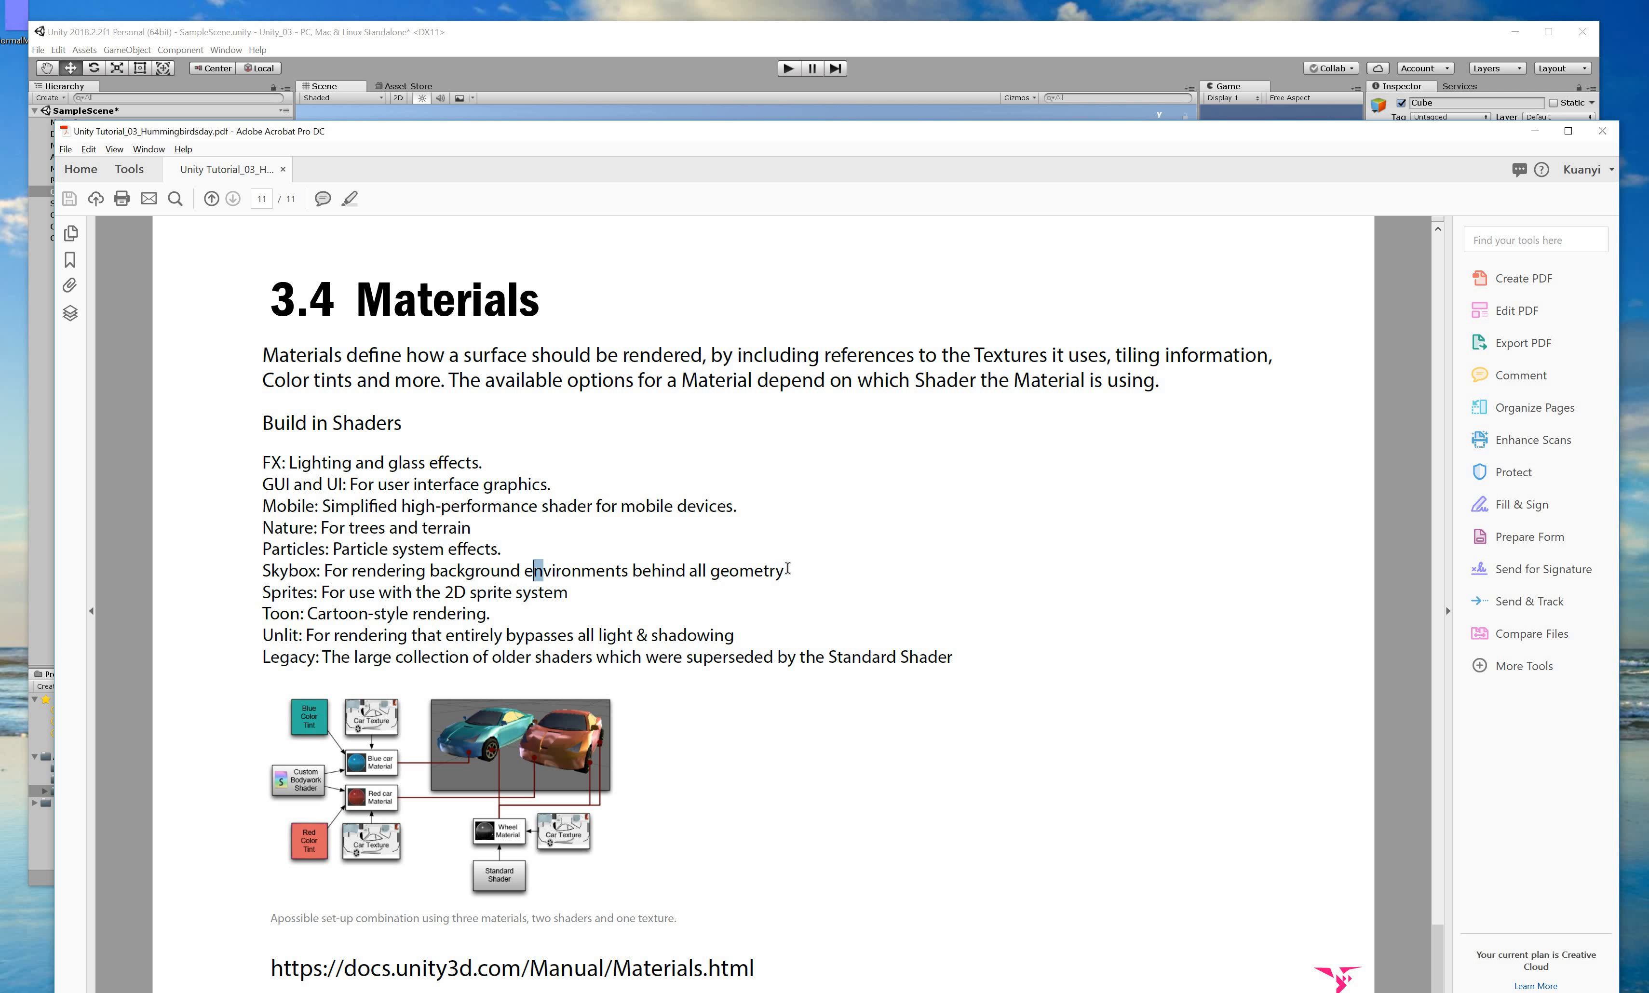
pyautogui.moveTo(526, 571); pyautogui.dragTo(795, 571)
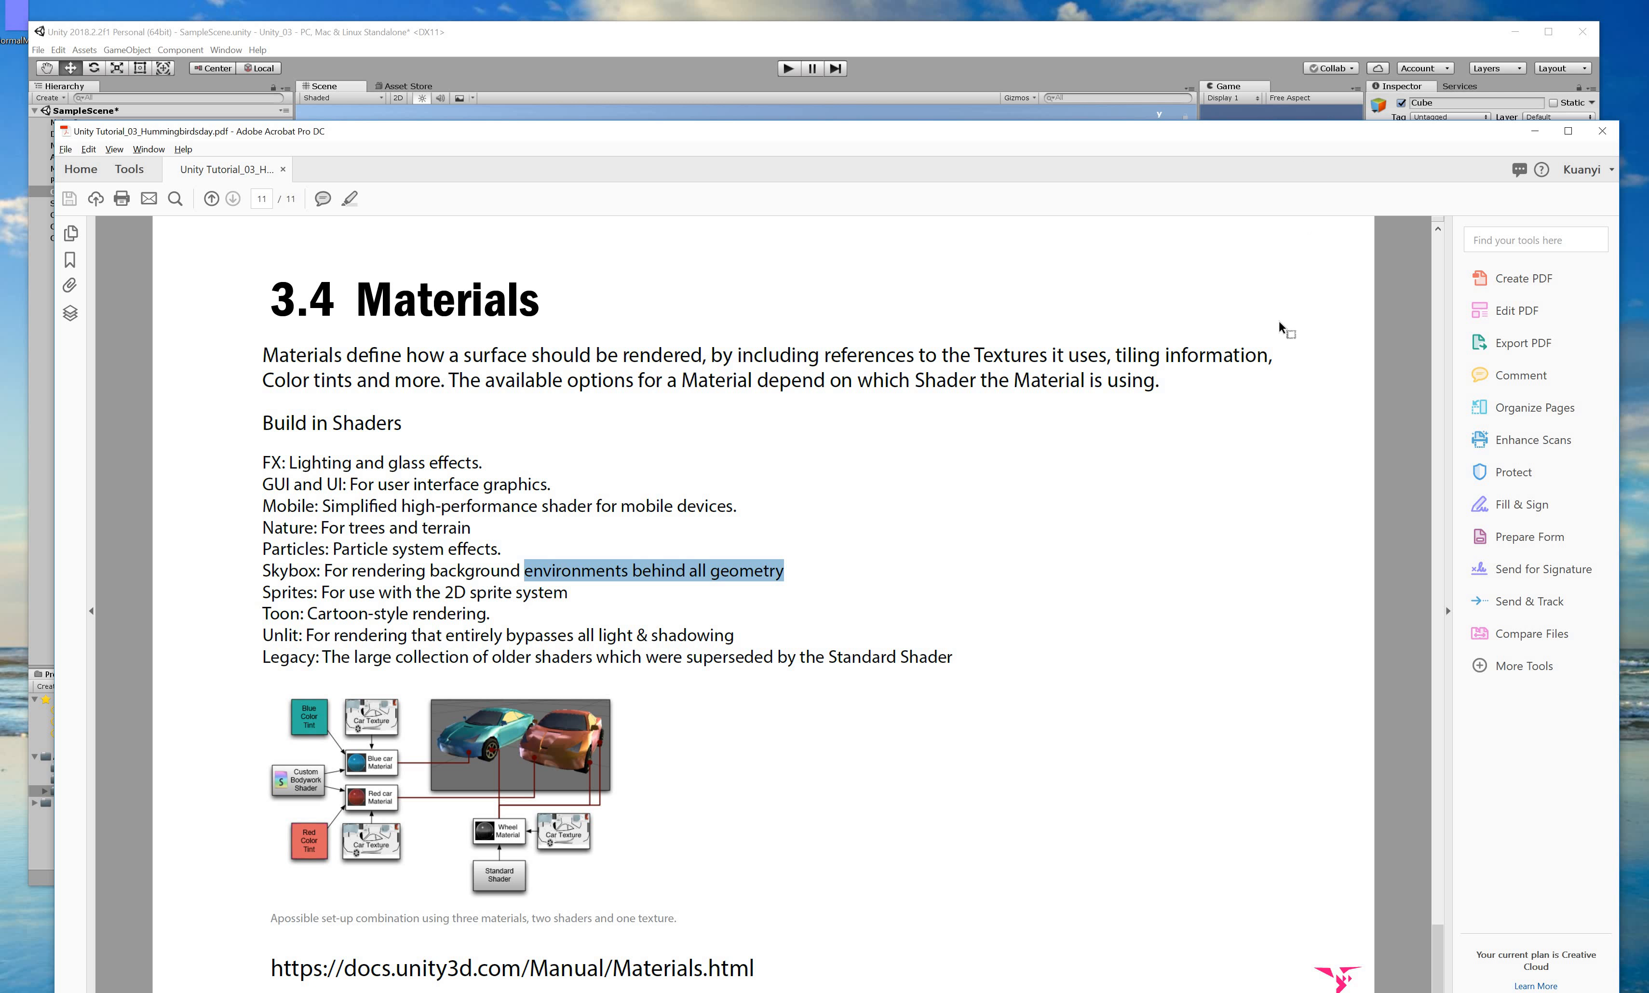
pyautogui.moveTo(270, 570); pyautogui.dragTo(634, 584)
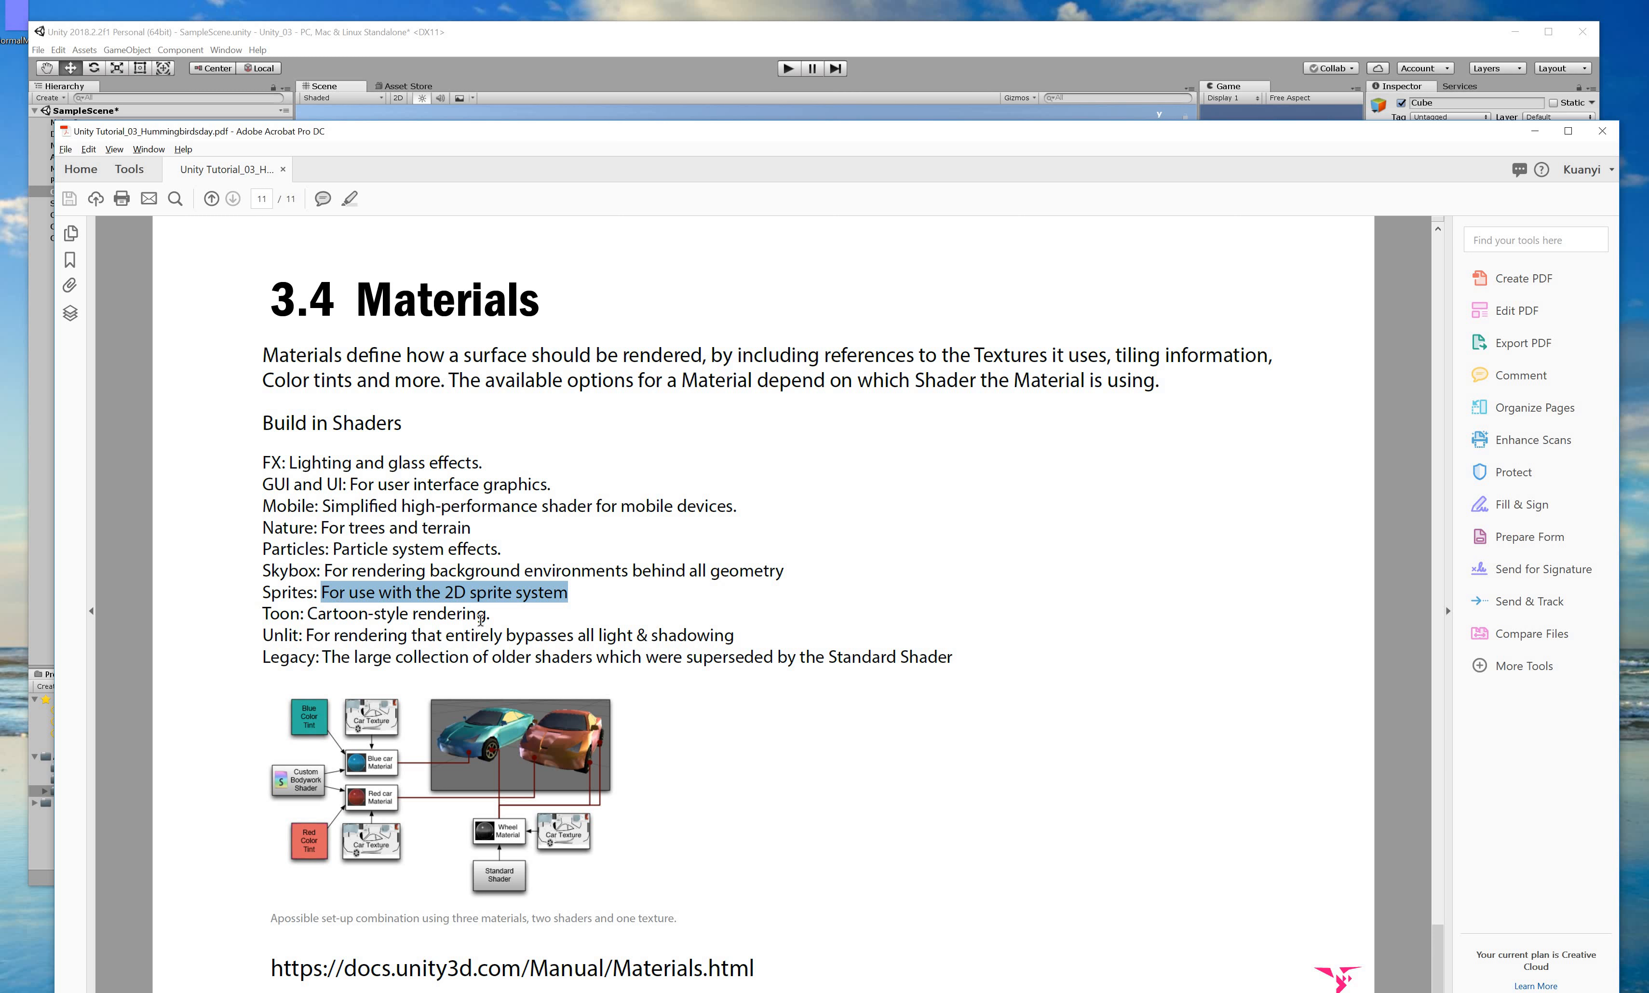
pyautogui.moveTo(307, 614); pyautogui.dragTo(566, 612)
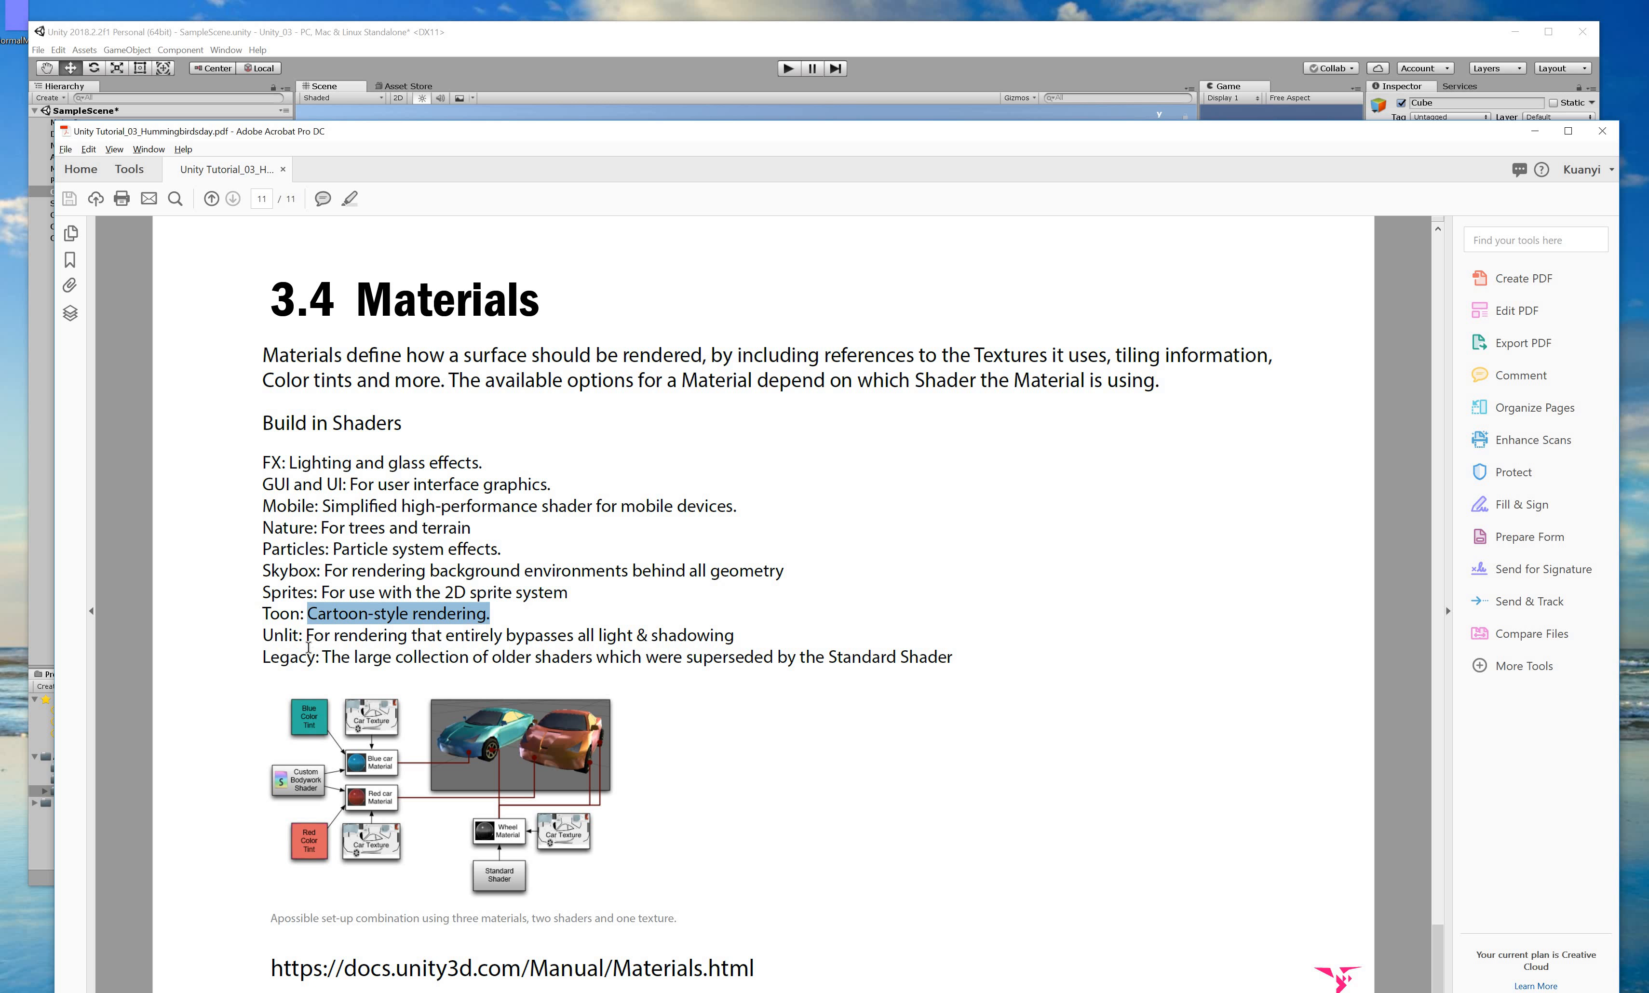
pyautogui.moveTo(306, 635); pyautogui.dragTo(756, 622)
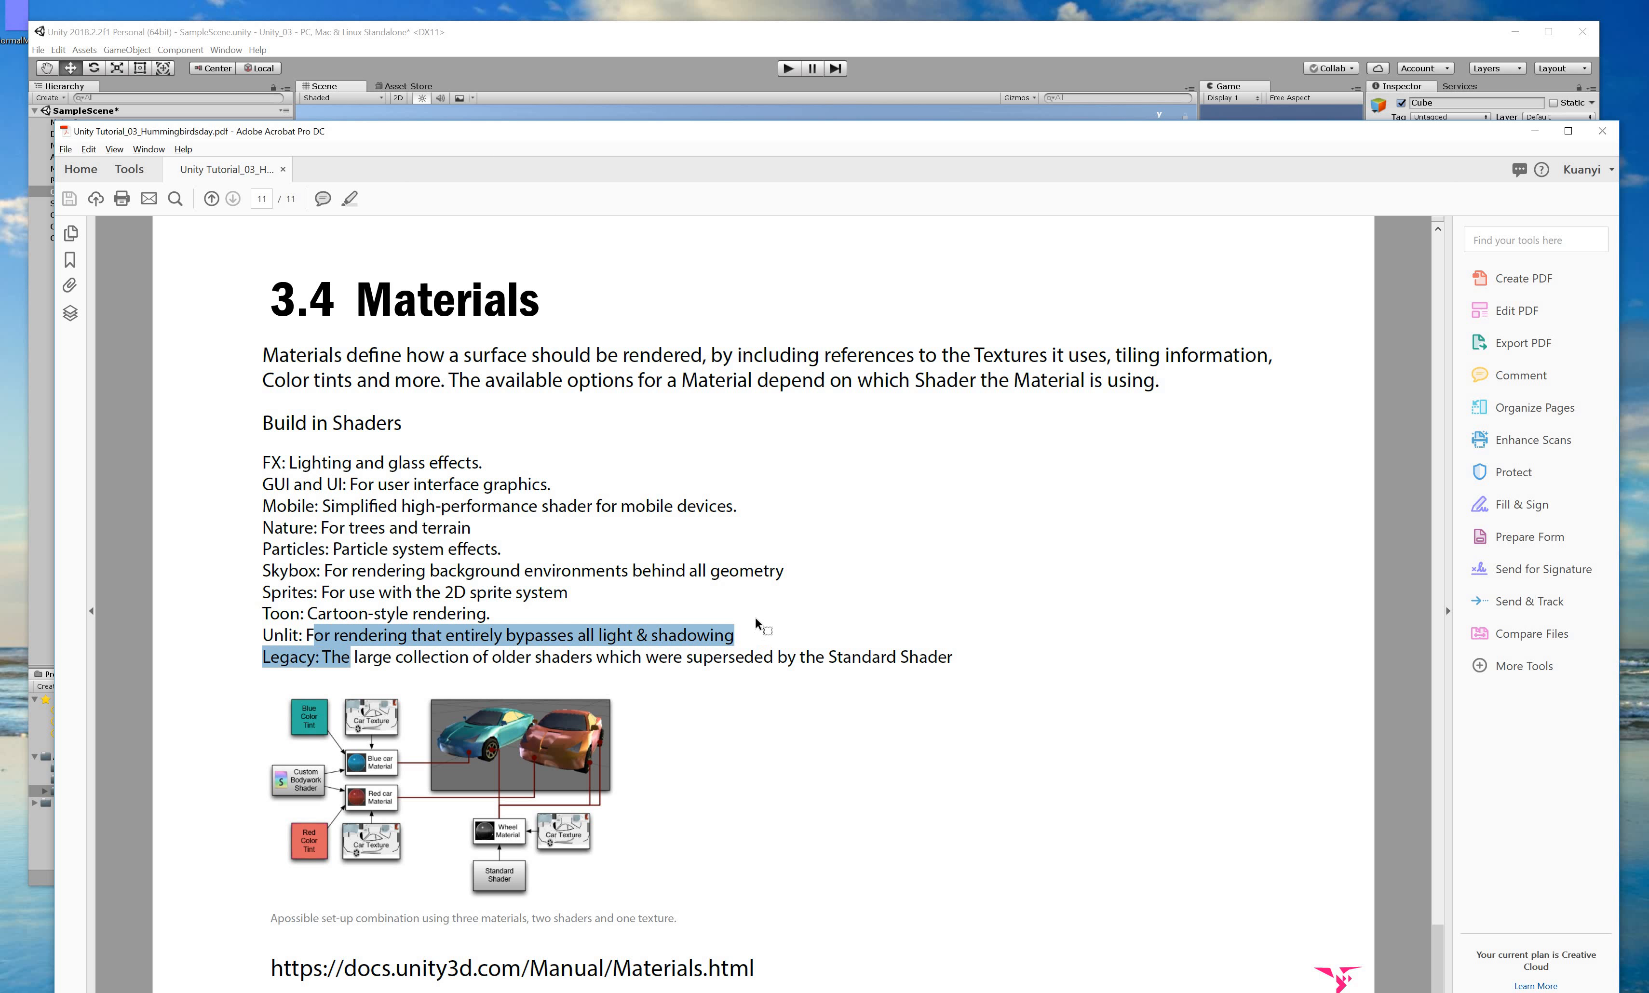
pyautogui.click(757, 622)
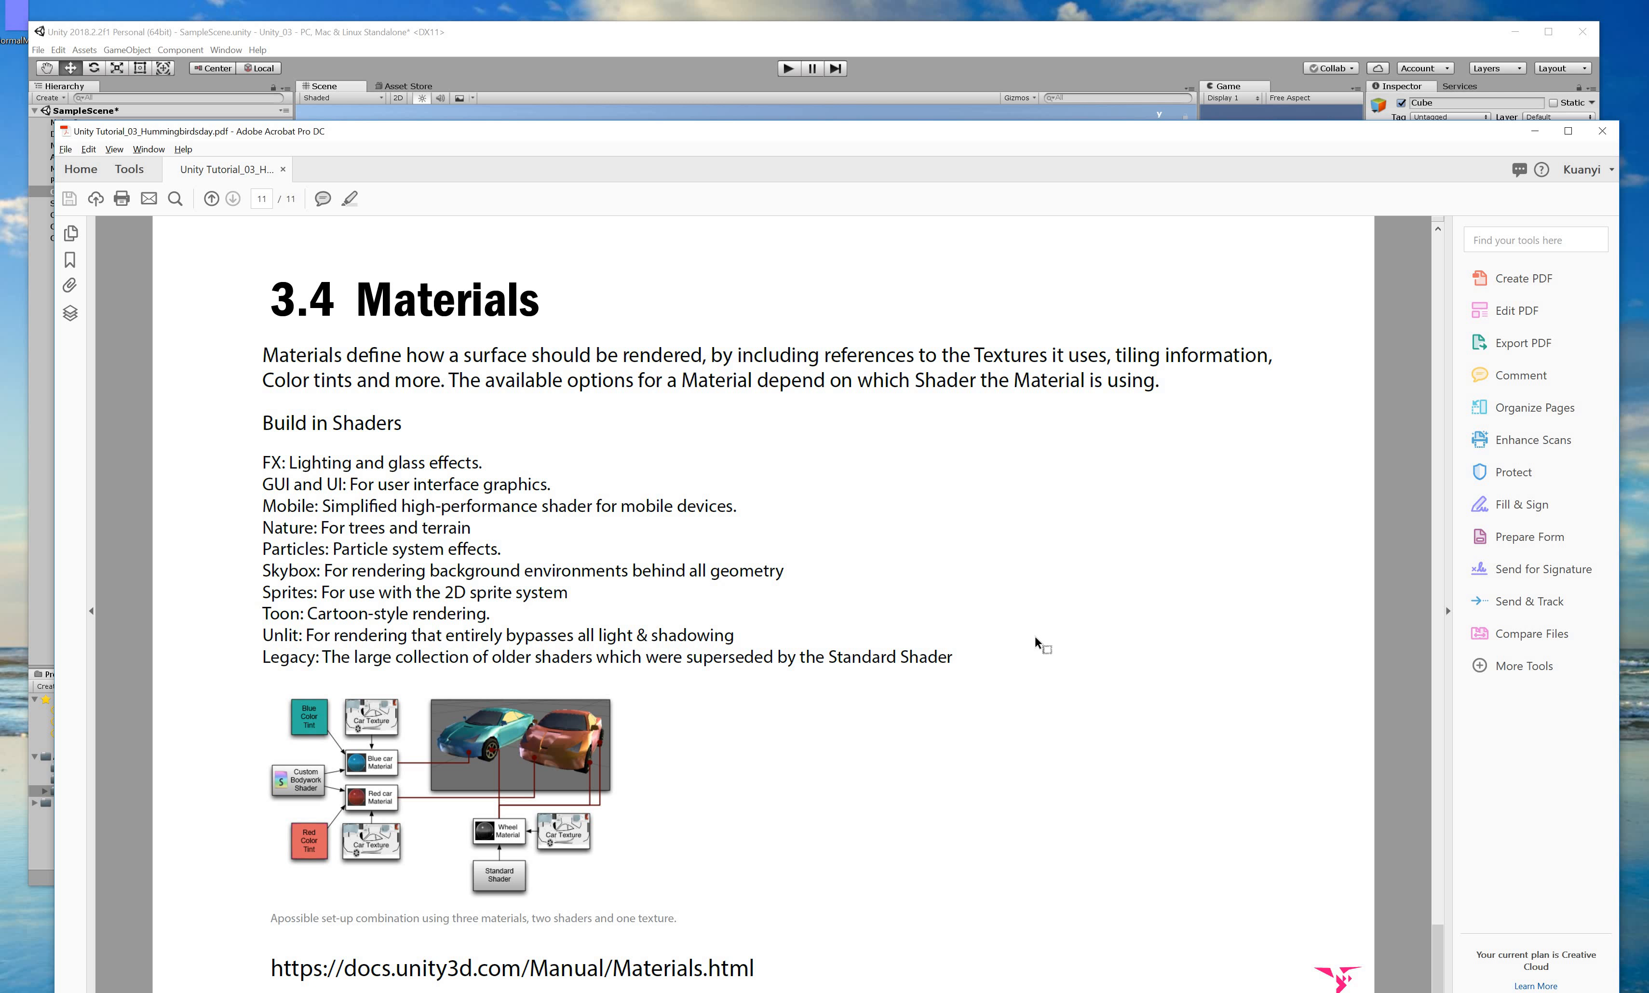